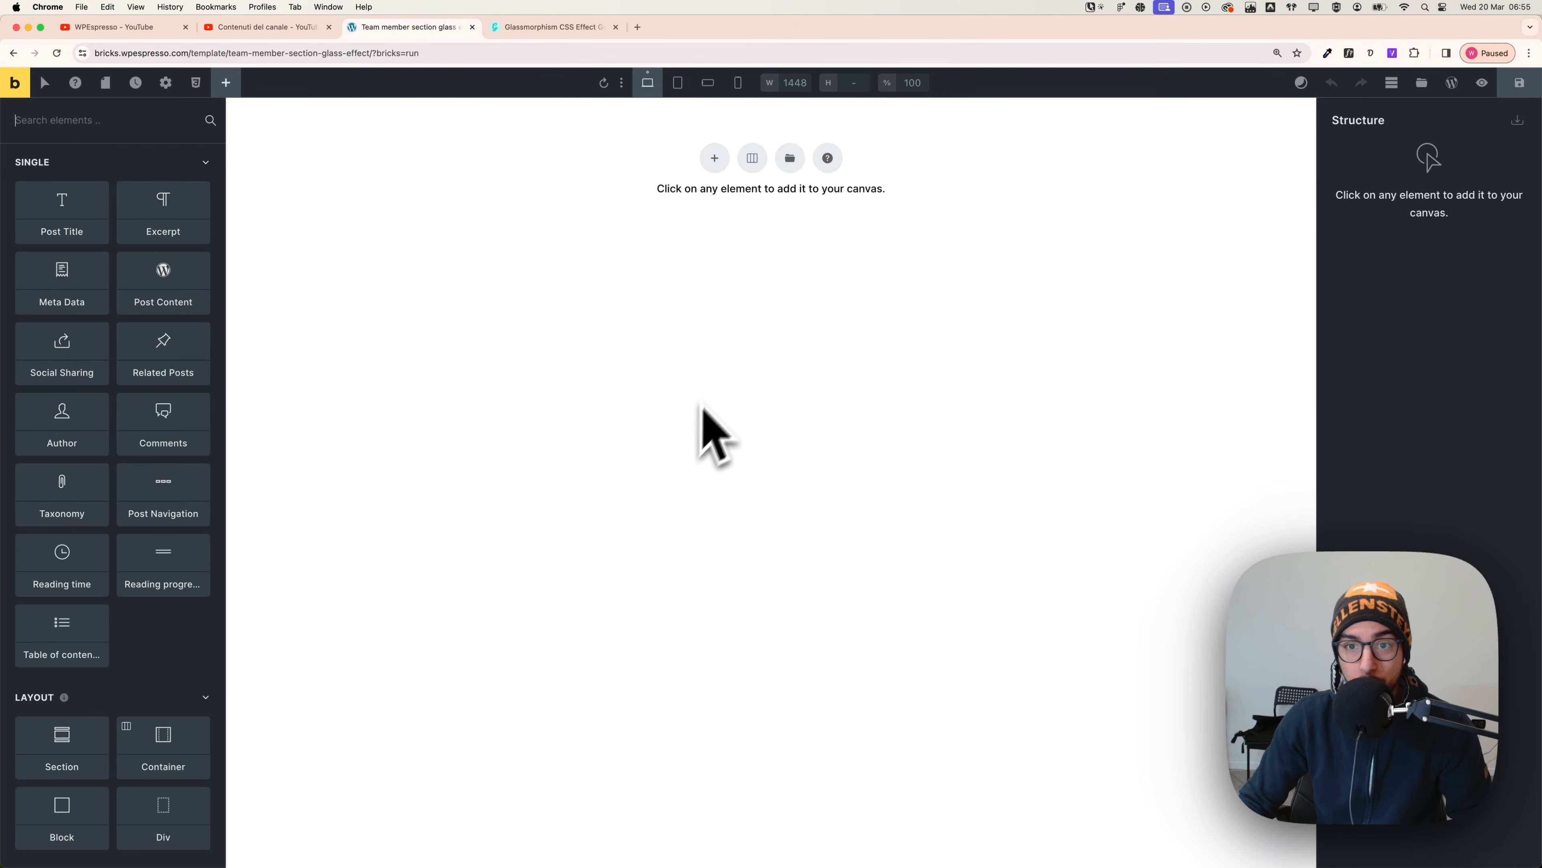
- Add a section and place two headings and a Basic Text in its container
{"action": "left_click", "coordinate": [715, 158]}
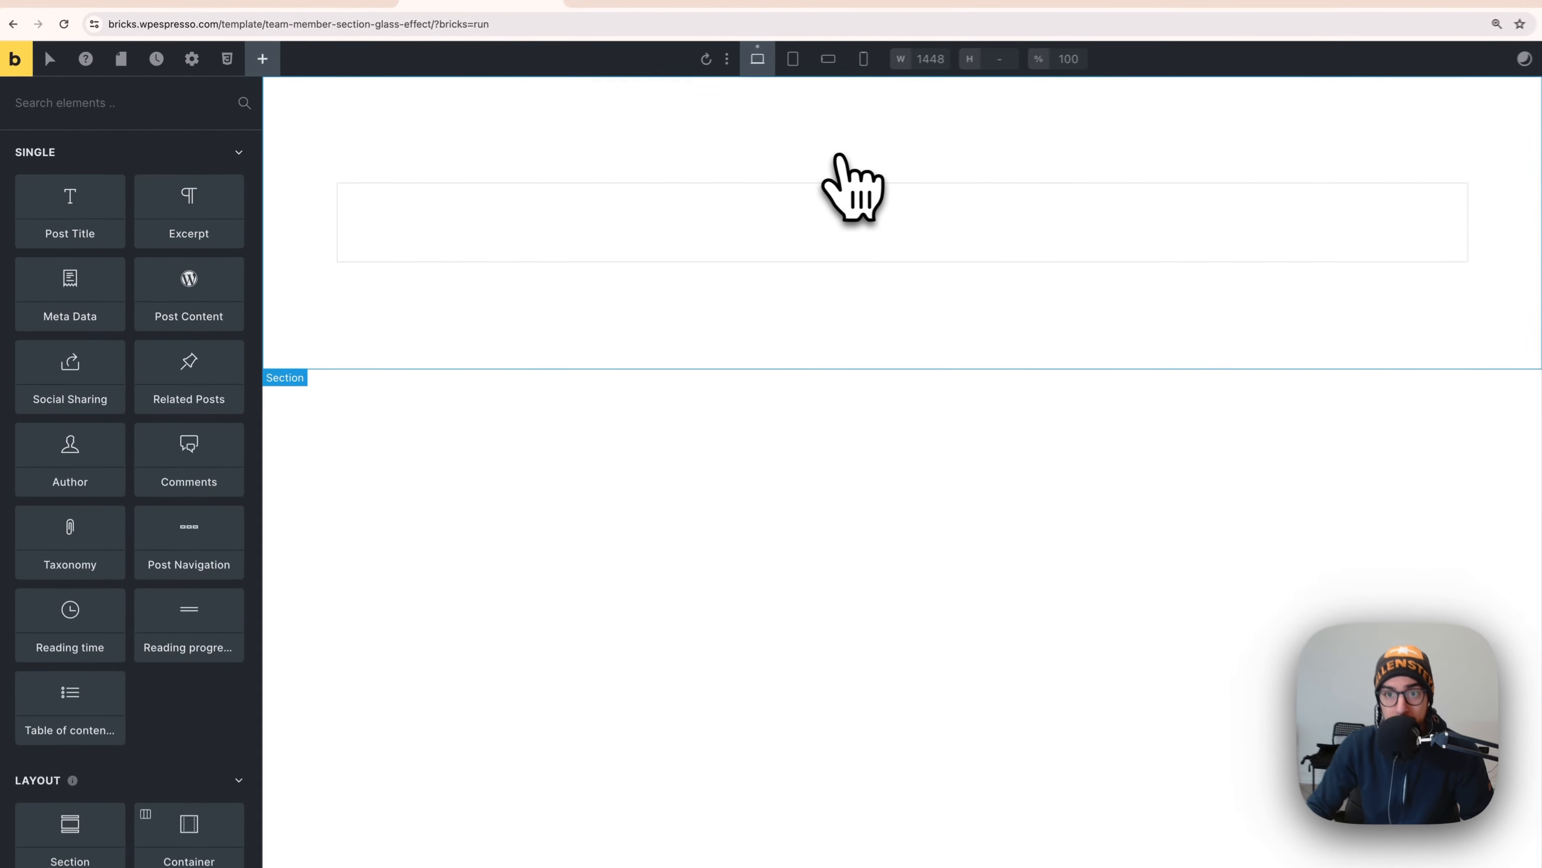
{"action": "left_click", "coordinate": [531, 222]}
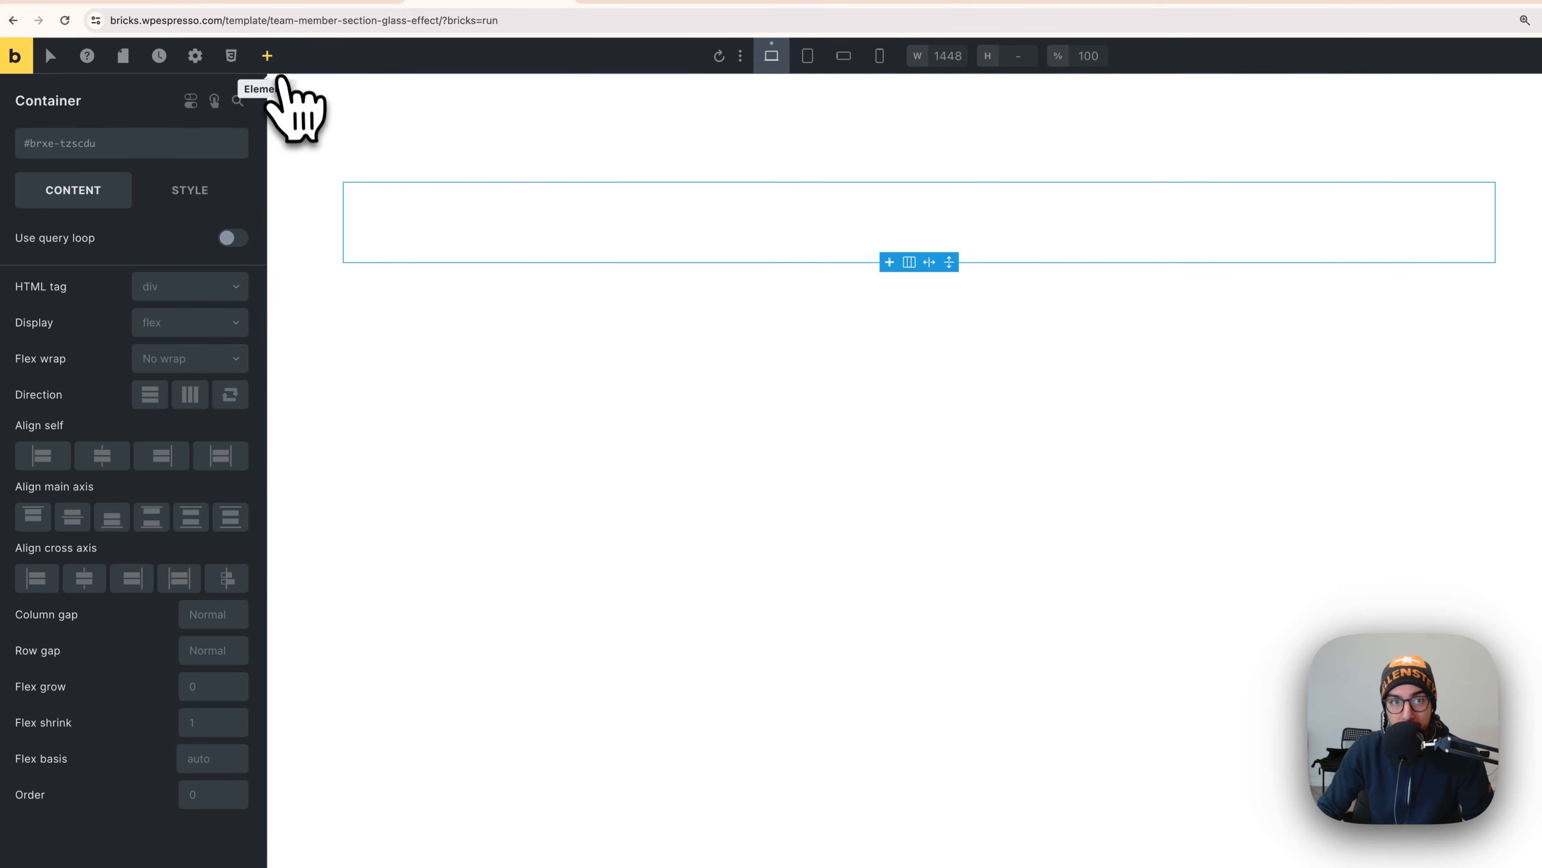
{"action": "left_click", "coordinate": [270, 59]}
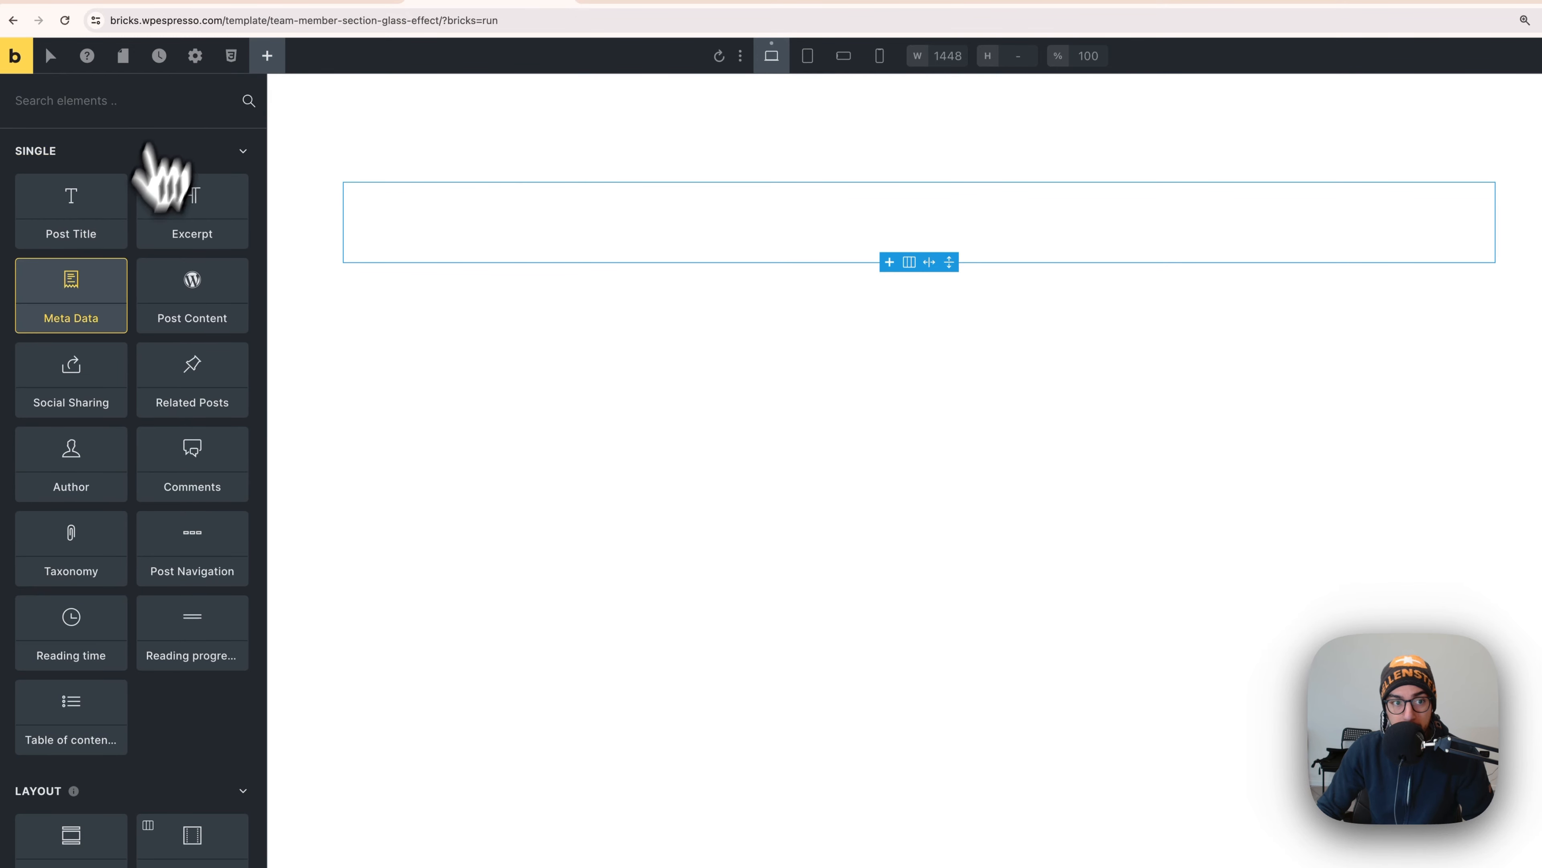
{"action": "scroll", "coordinate": [146, 565], "scroll_direction": "down", "scroll_amount": 2}
{"action": "scroll", "coordinate": [148, 571], "scroll_direction": "down", "scroll_amount": 5}
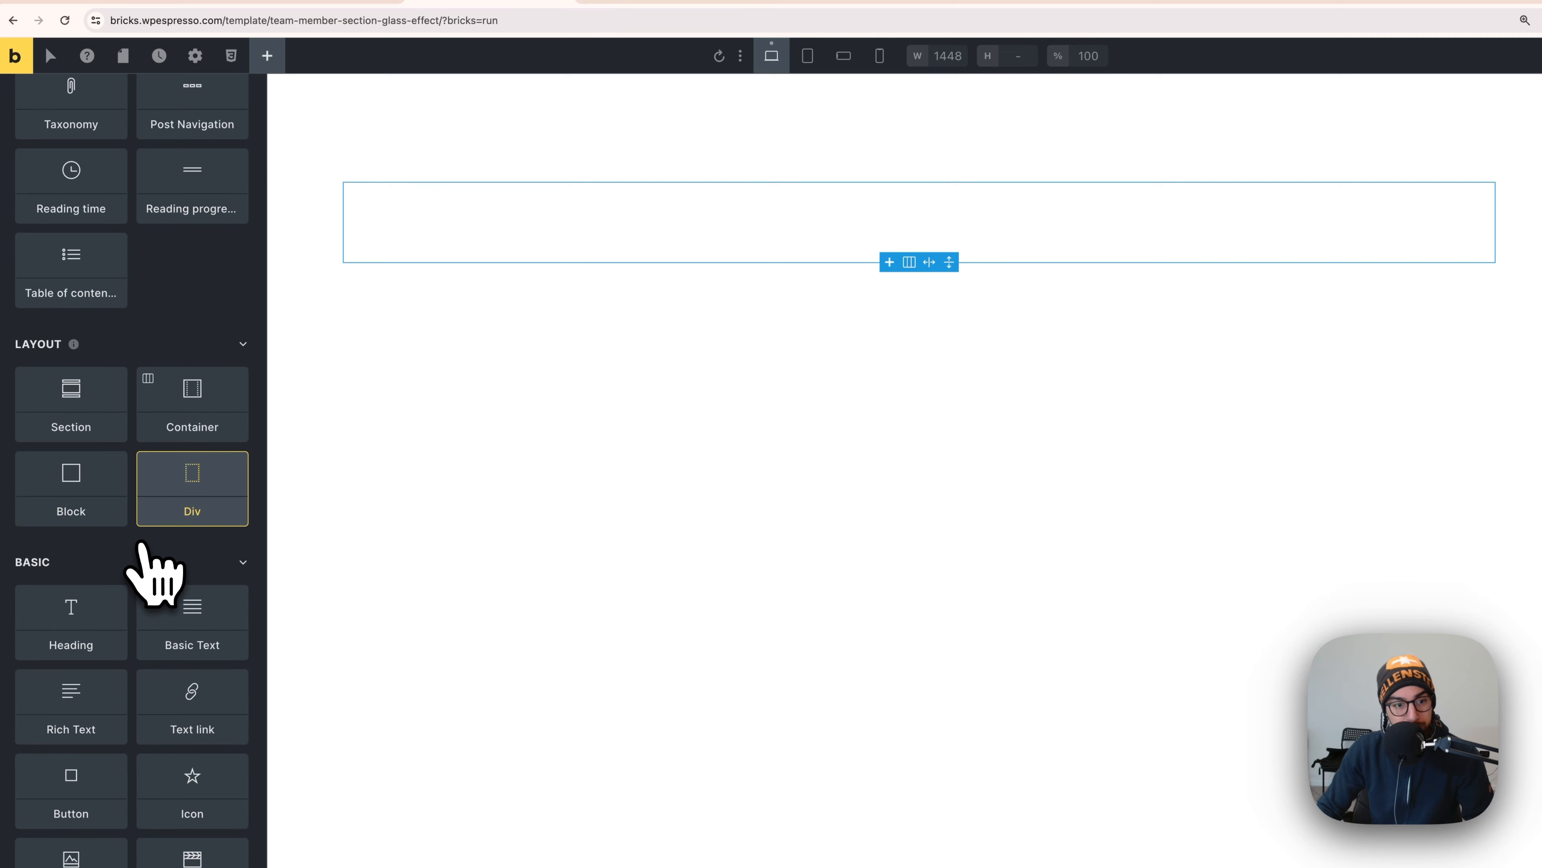
{"action": "left_click", "coordinate": [86, 596]}
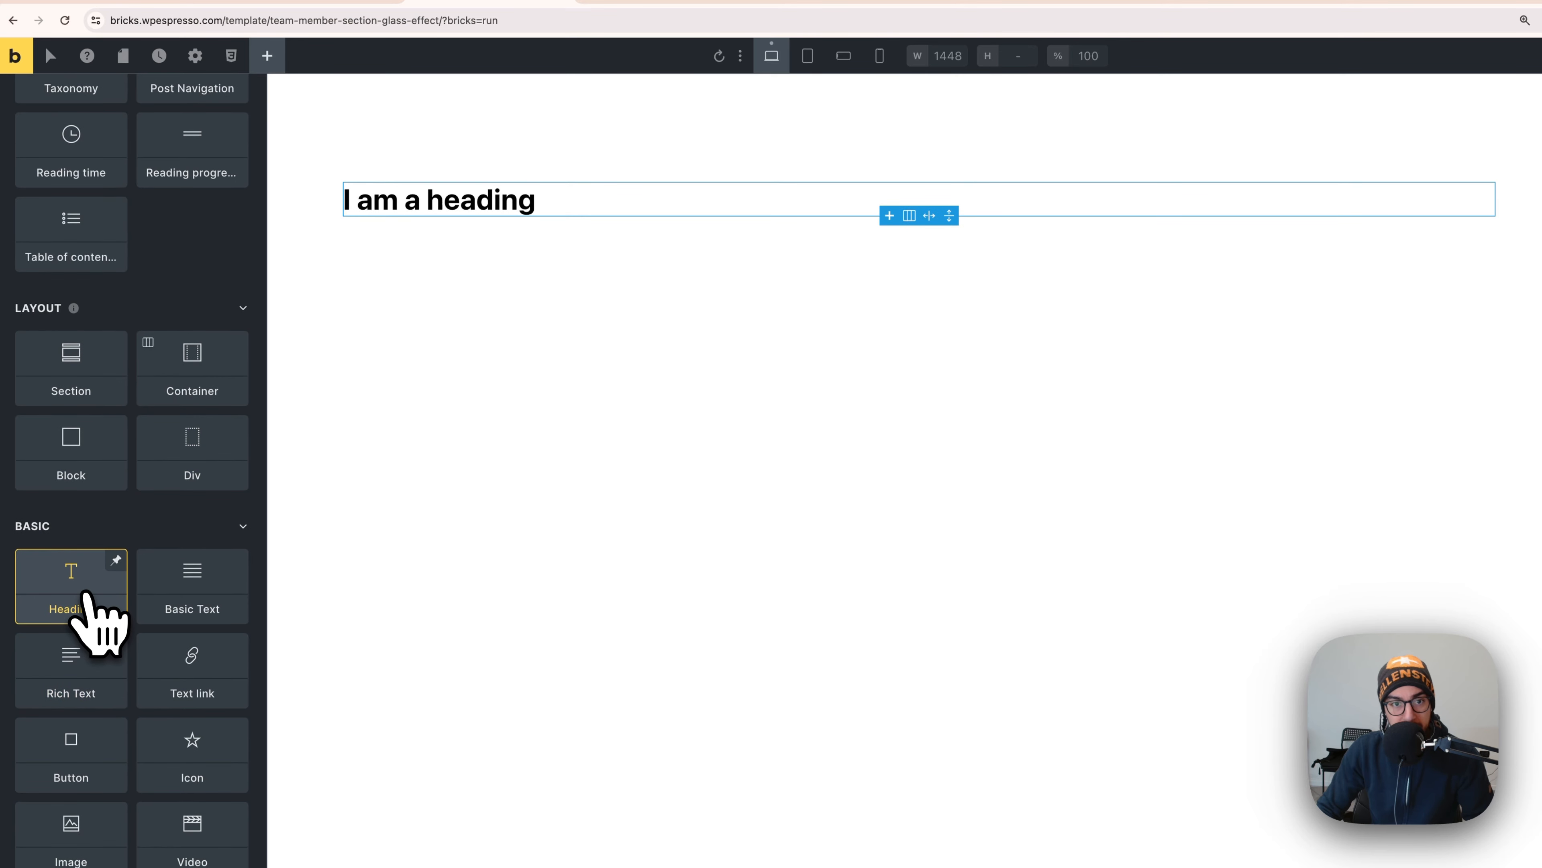
{"action": "left_click", "coordinate": [91, 613]}
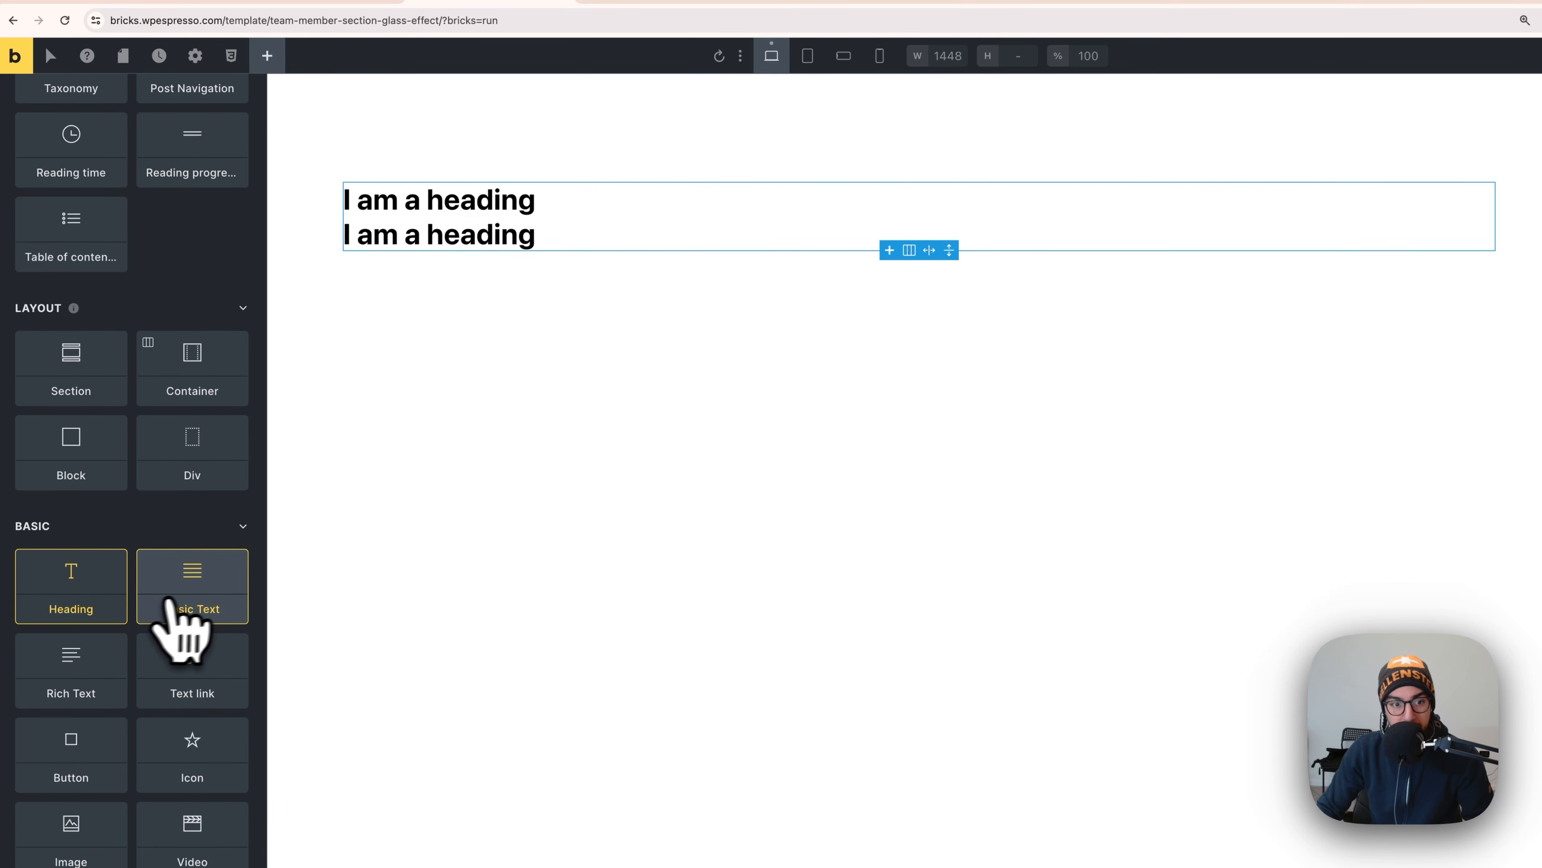
{"action": "left_click", "coordinate": [193, 583]}
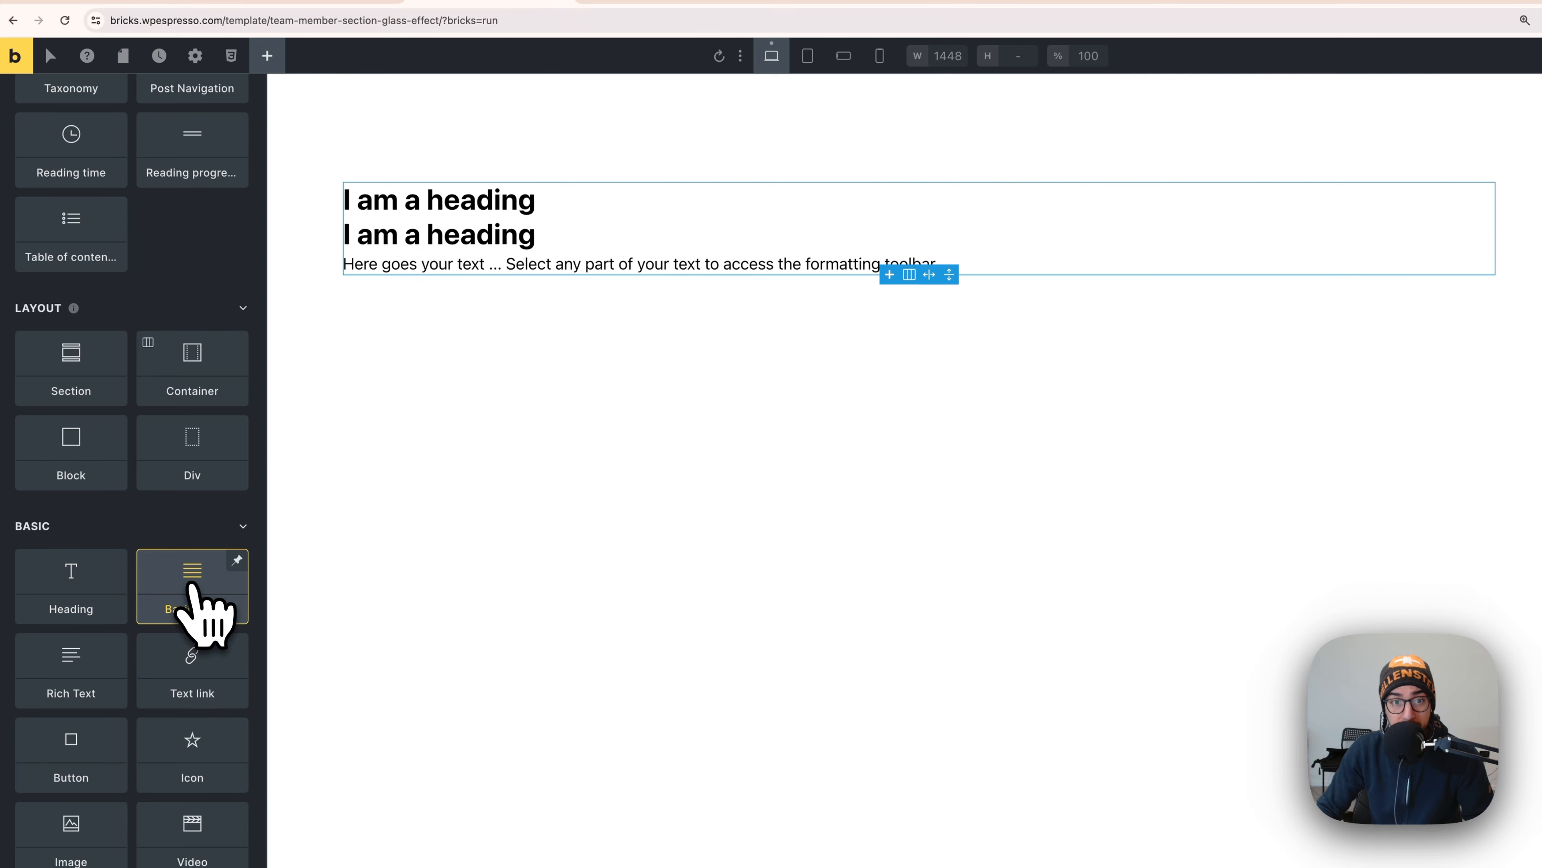
- Add a div below the text and put two 'I am a button' buttons inside it
{"action": "scroll", "coordinate": [188, 603], "scroll_direction": "up", "scroll_amount": 1}
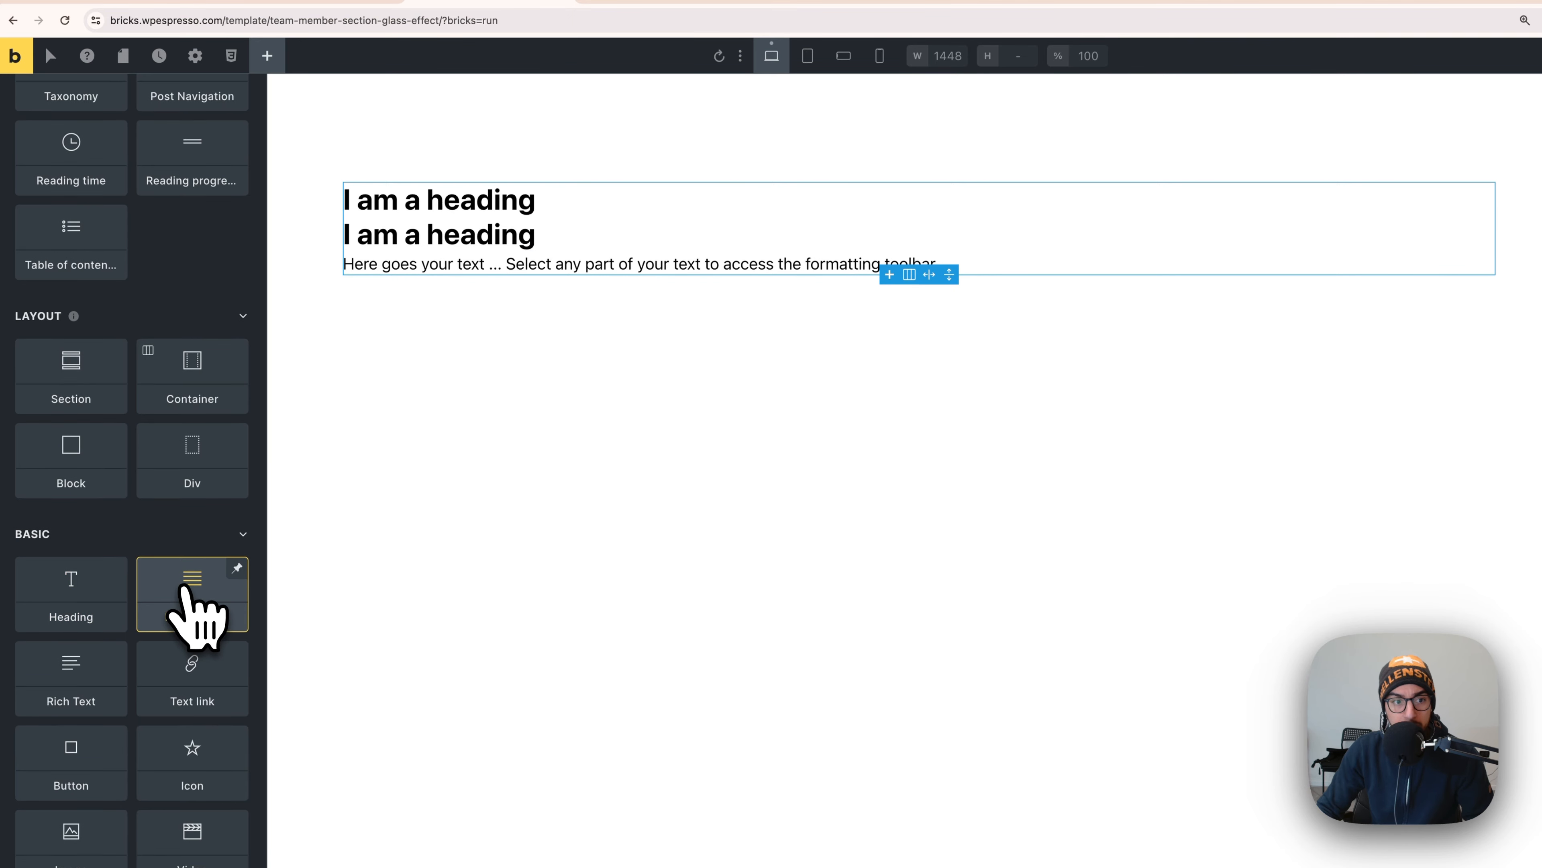
{"action": "left_click", "coordinate": [193, 464]}
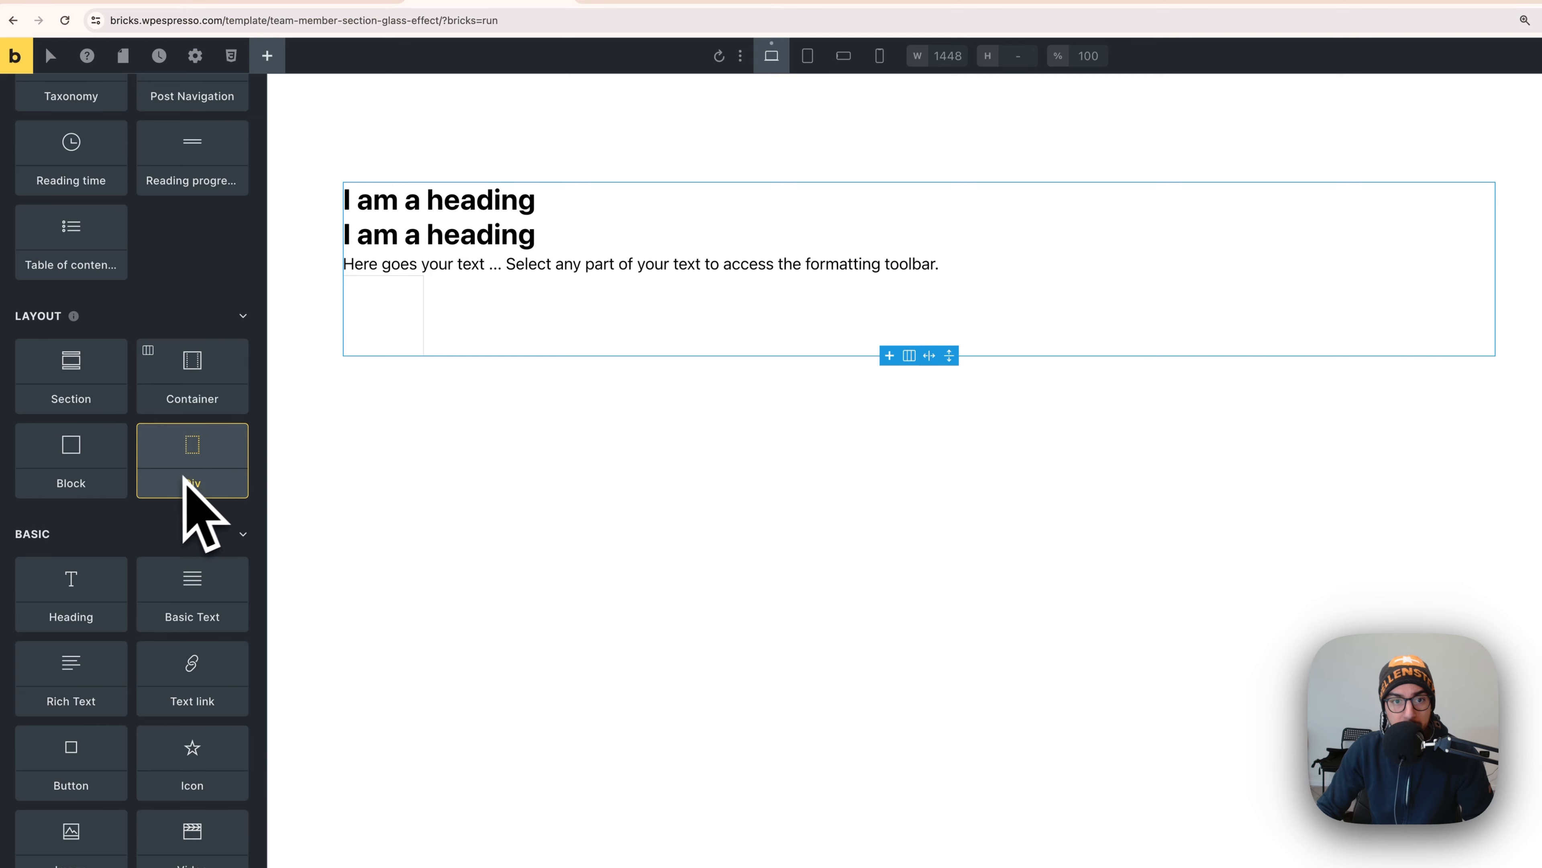
{"action": "left_click", "coordinate": [383, 328]}
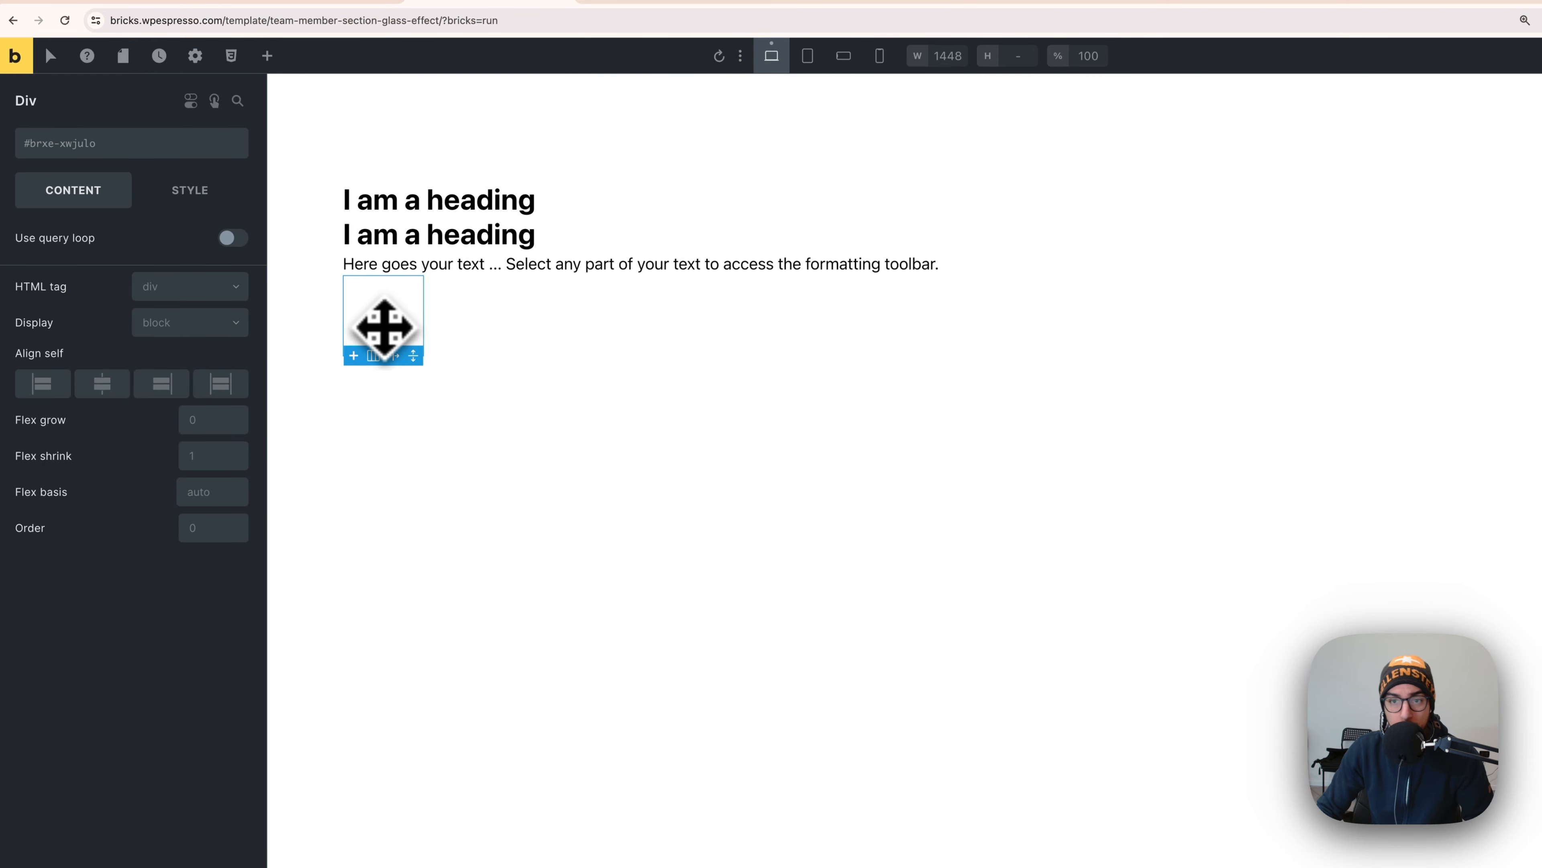
{"action": "left_click", "coordinate": [267, 56]}
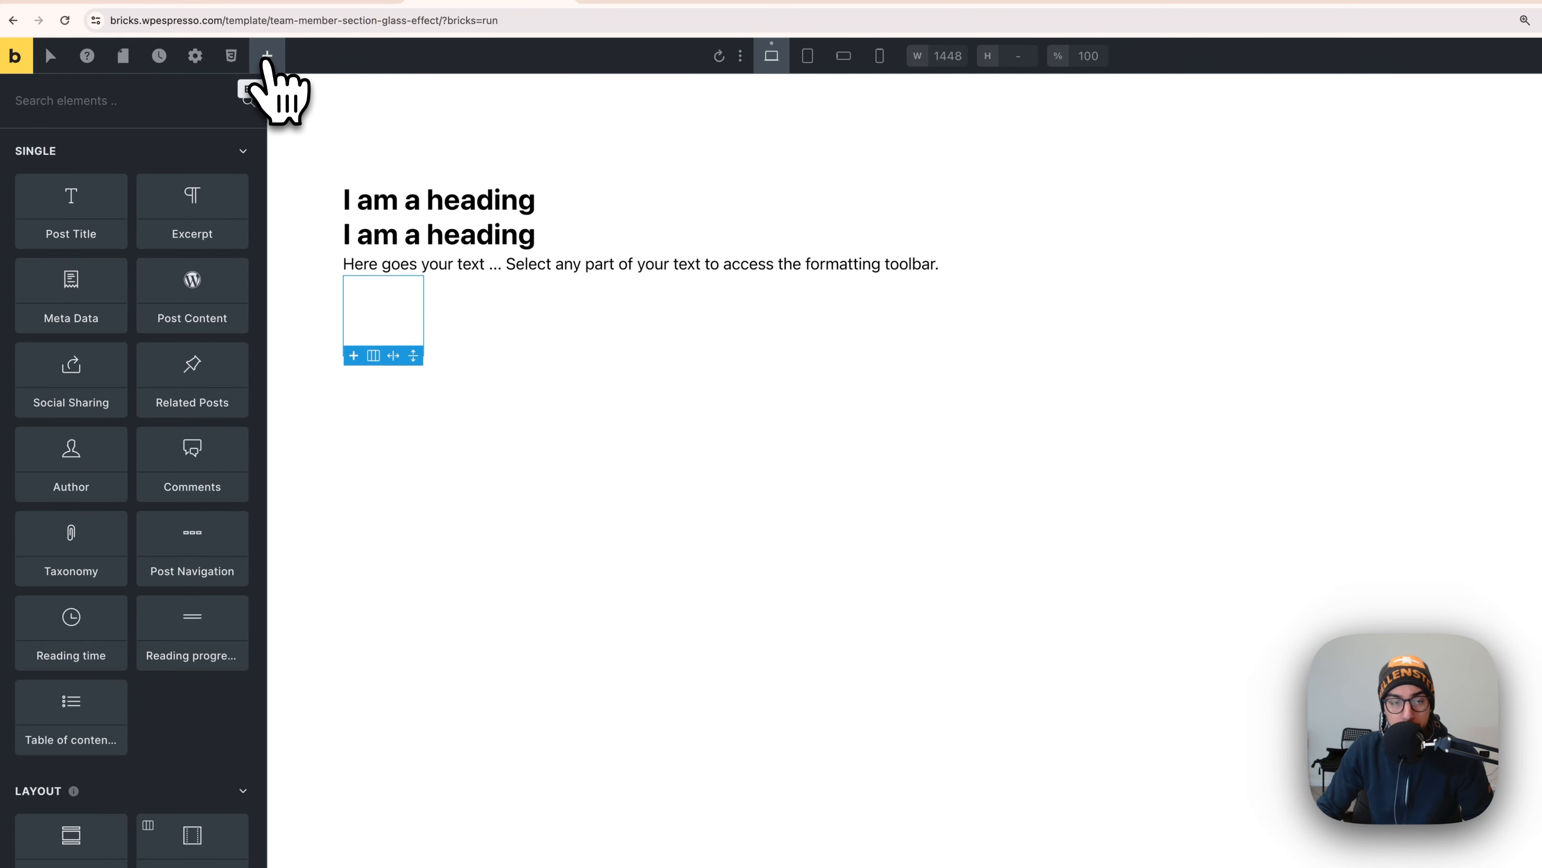
{"action": "scroll", "coordinate": [162, 625], "scroll_direction": "down", "scroll_amount": 5}
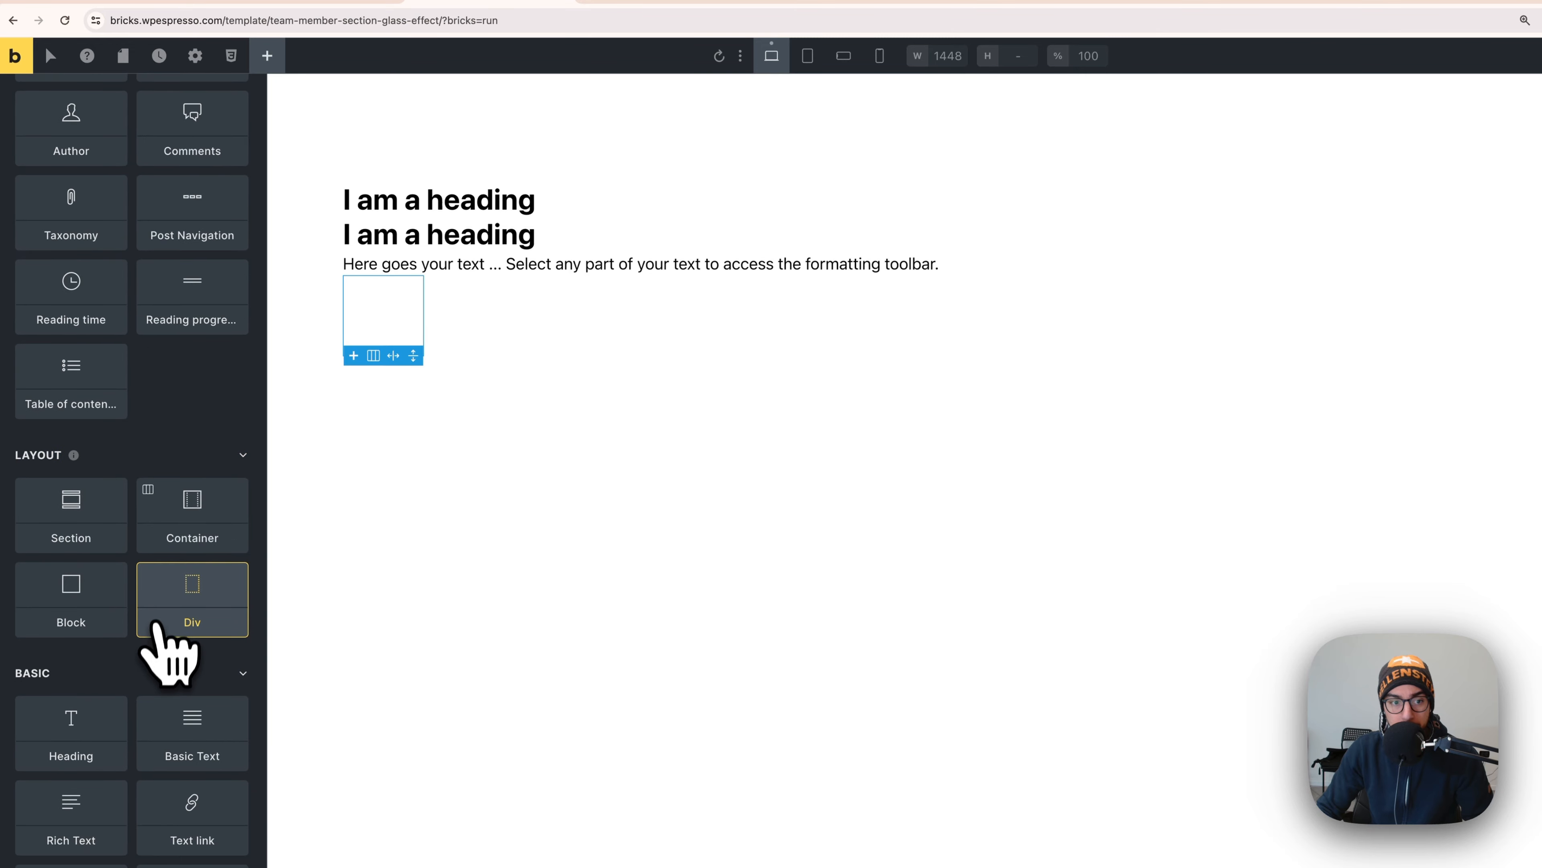
{"action": "scroll", "coordinate": [195, 610], "scroll_direction": "down", "scroll_amount": 2}
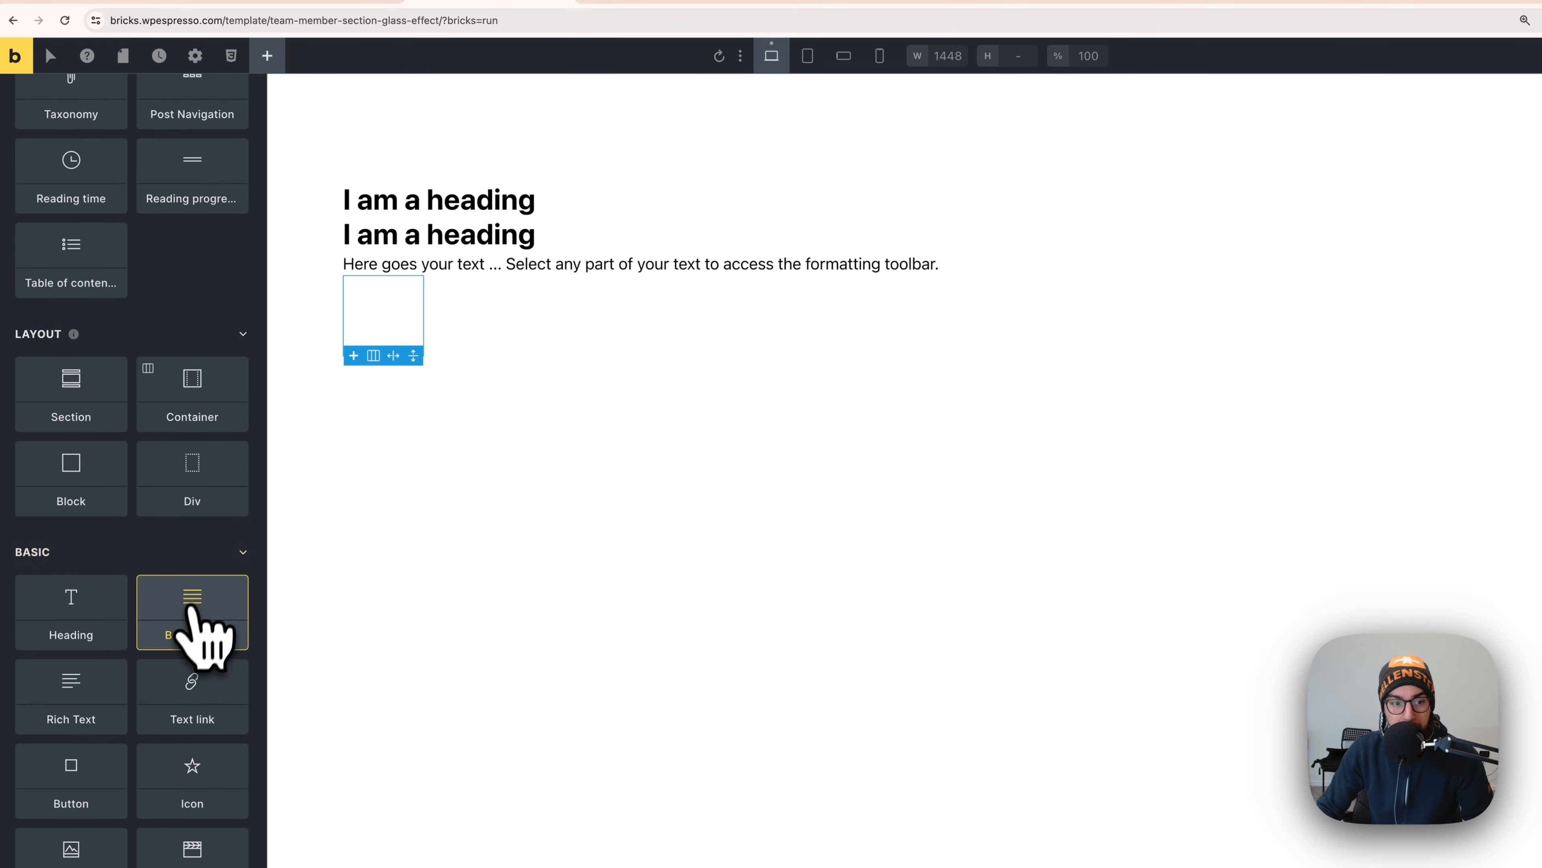
{"action": "scroll", "coordinate": [194, 610], "scroll_direction": "down", "scroll_amount": 2}
{"action": "left_click", "coordinate": [97, 716]}
{"action": "left_click", "coordinate": [97, 715]}
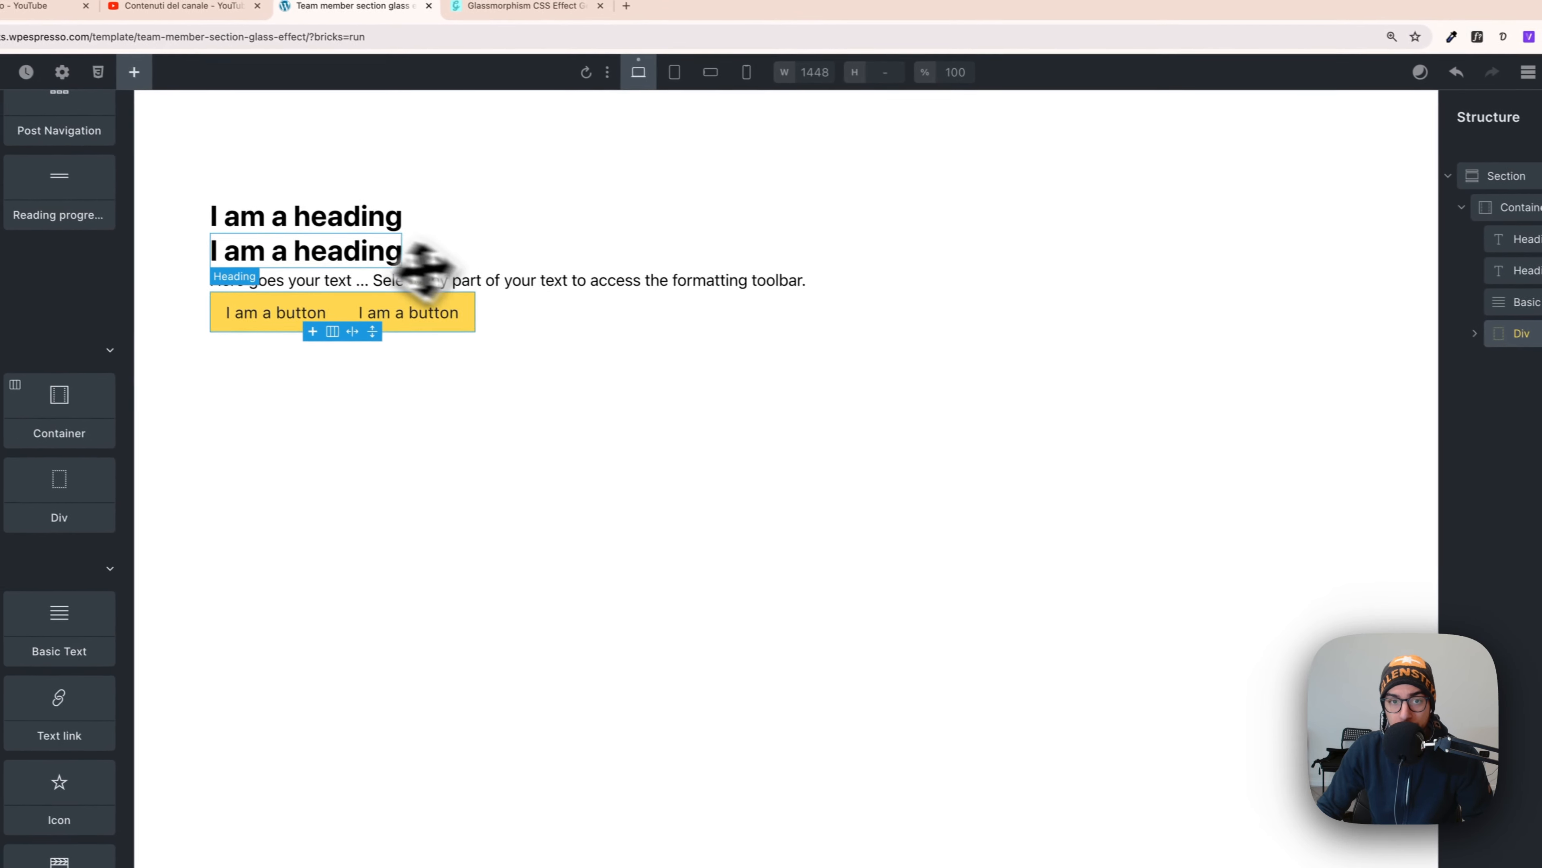
- Name the headings 'Heading small' and 'Heading big', then bring up the Figma design
{"action": "left_click", "coordinate": [359, 230]}
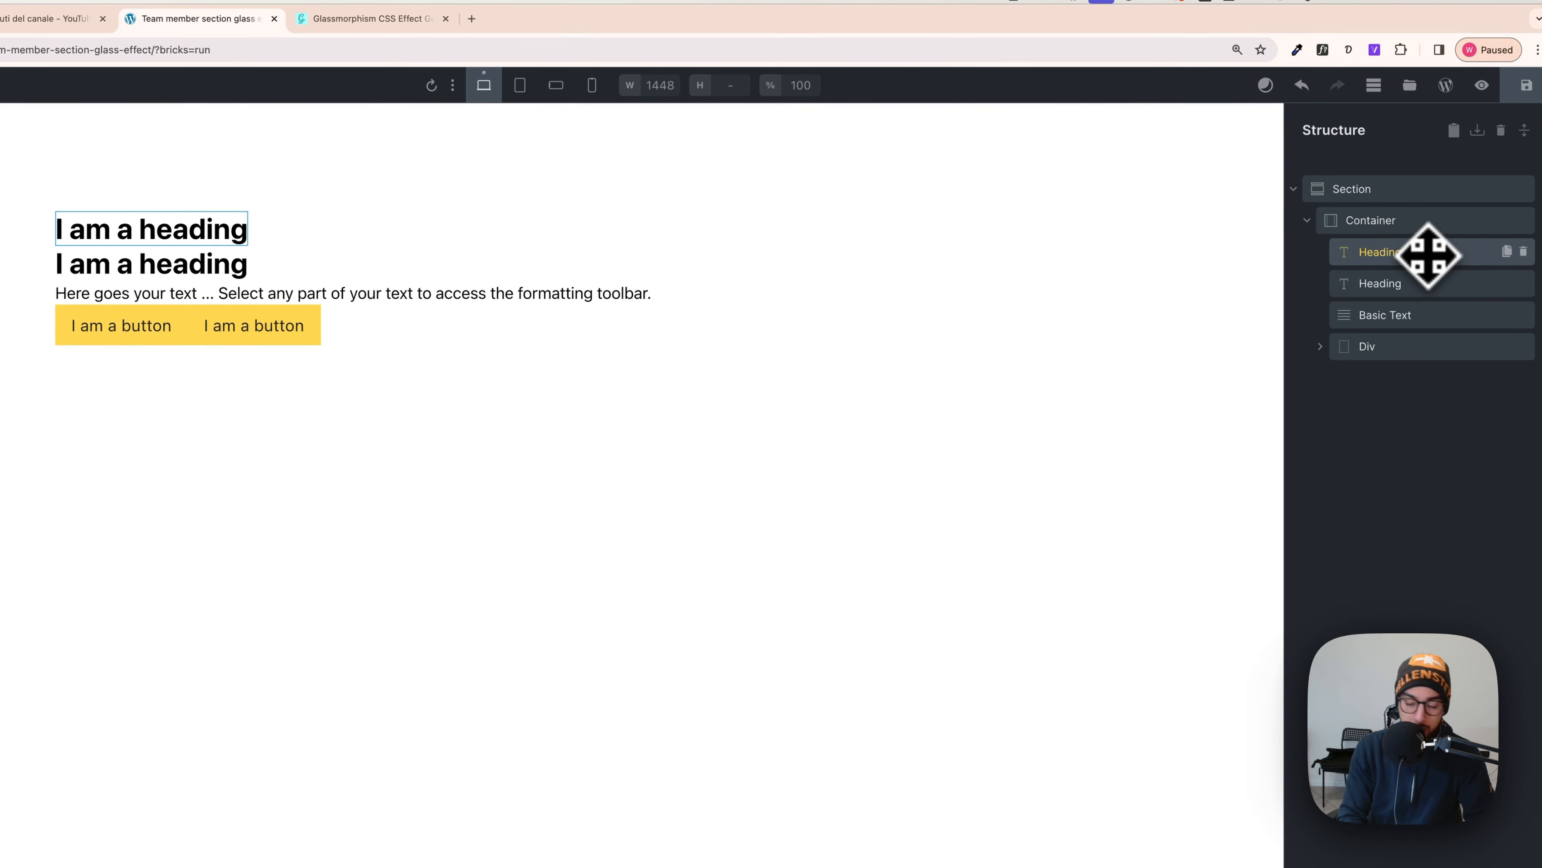
{"action": "left_click", "coordinate": [1418, 283]}
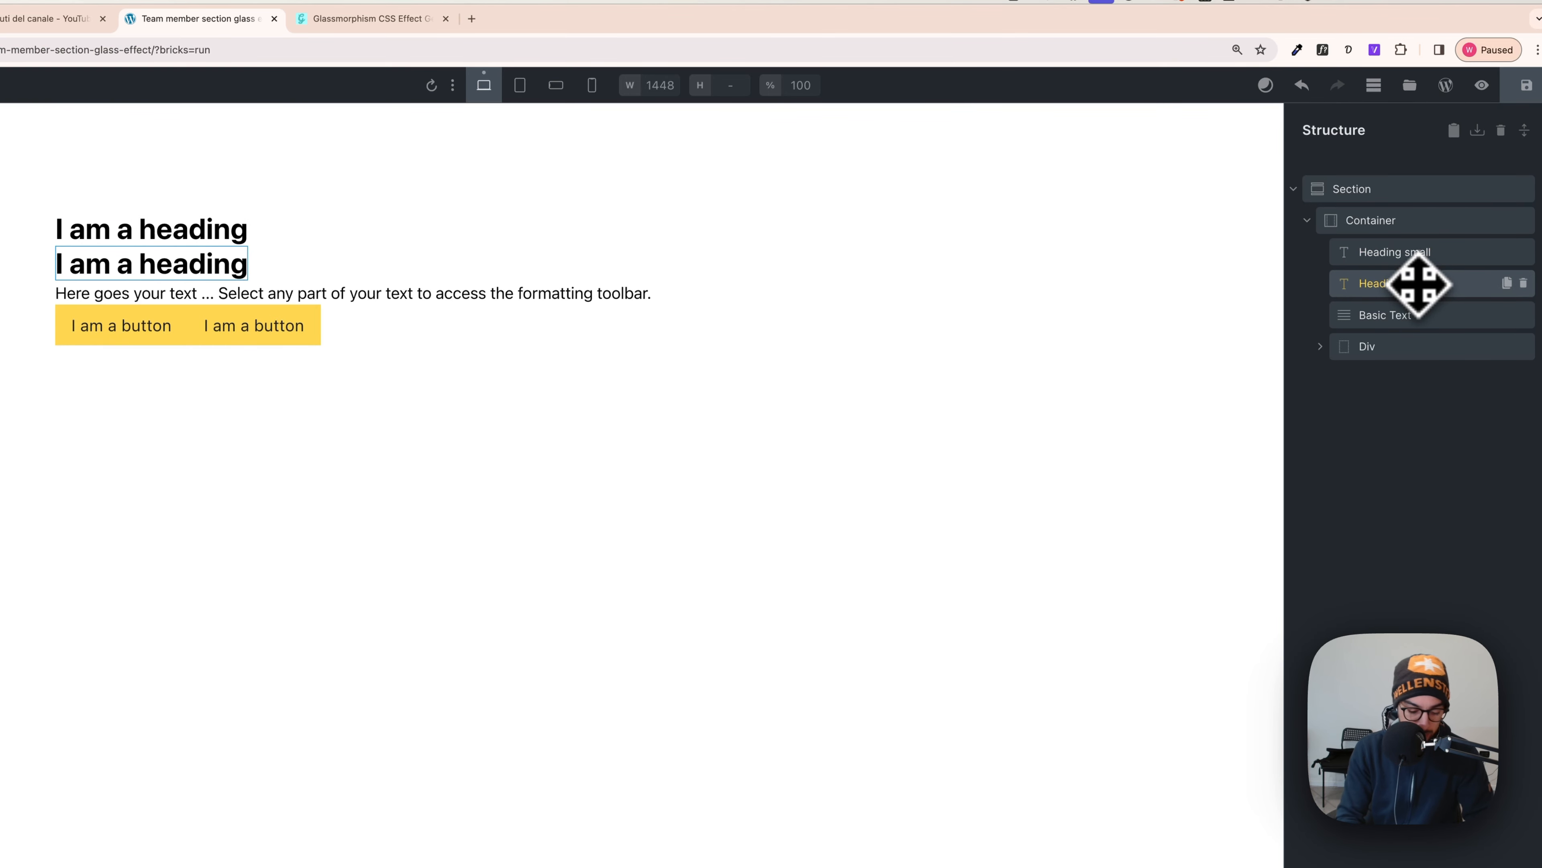
{"action": "left_click", "coordinate": [1409, 384]}
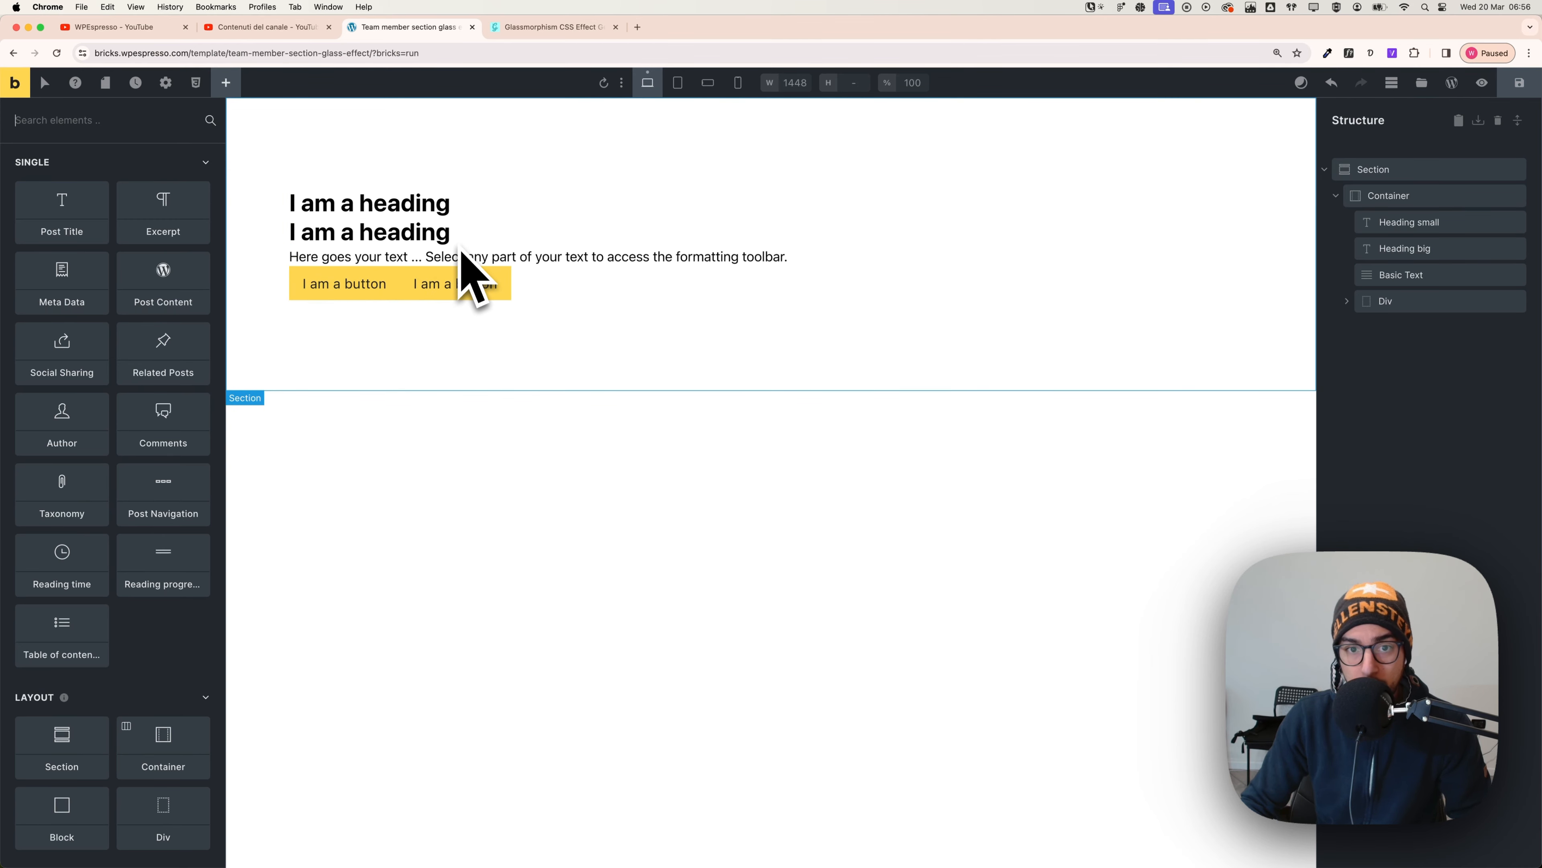
{"action": "key", "text": "super+Tab"}
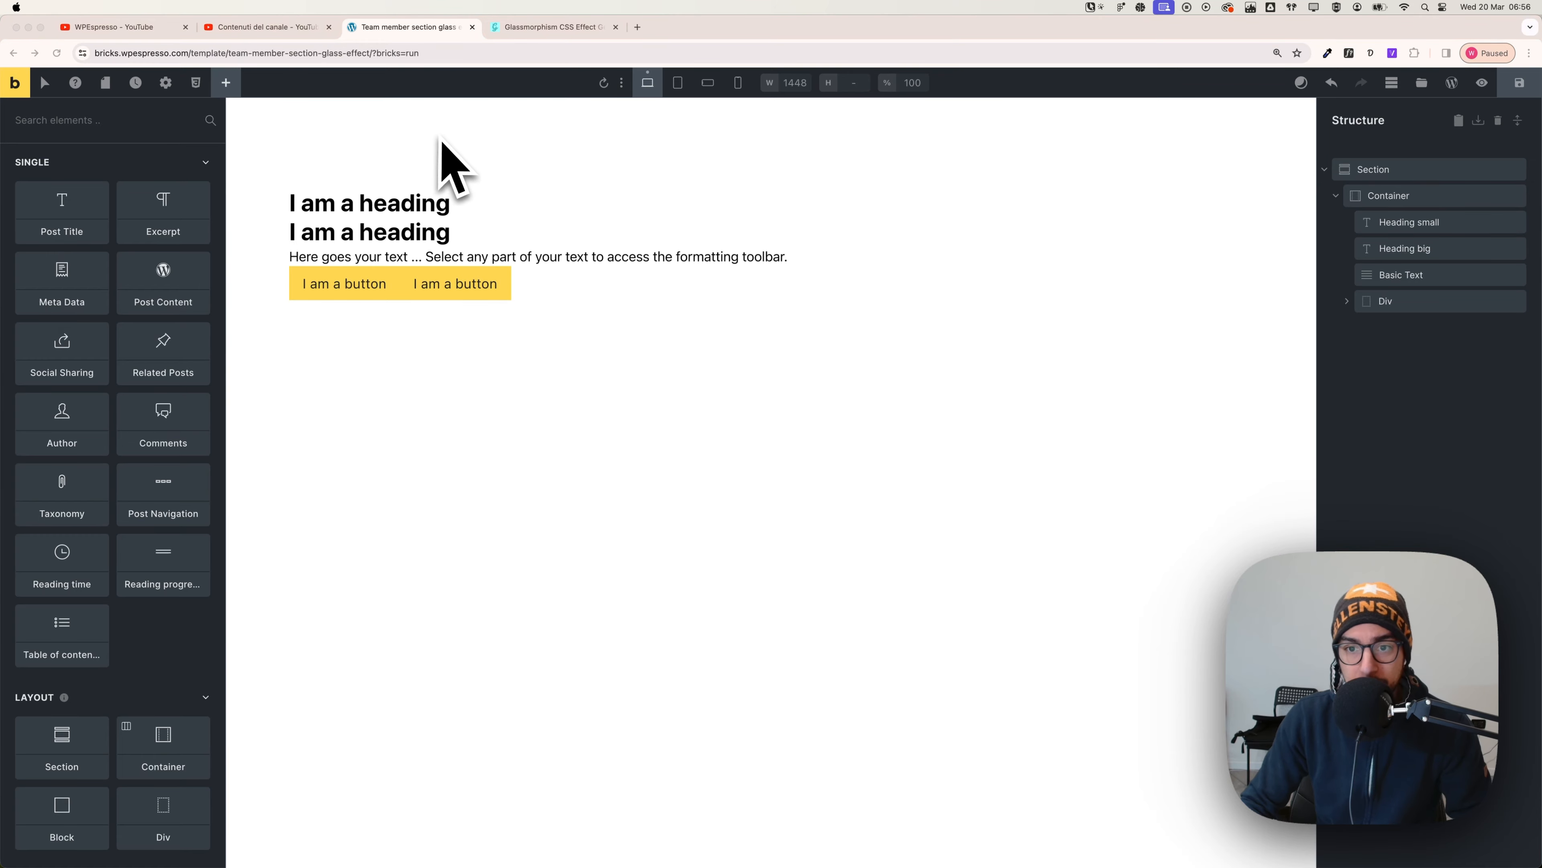
{"action": "left_click", "coordinate": [691, 437]}
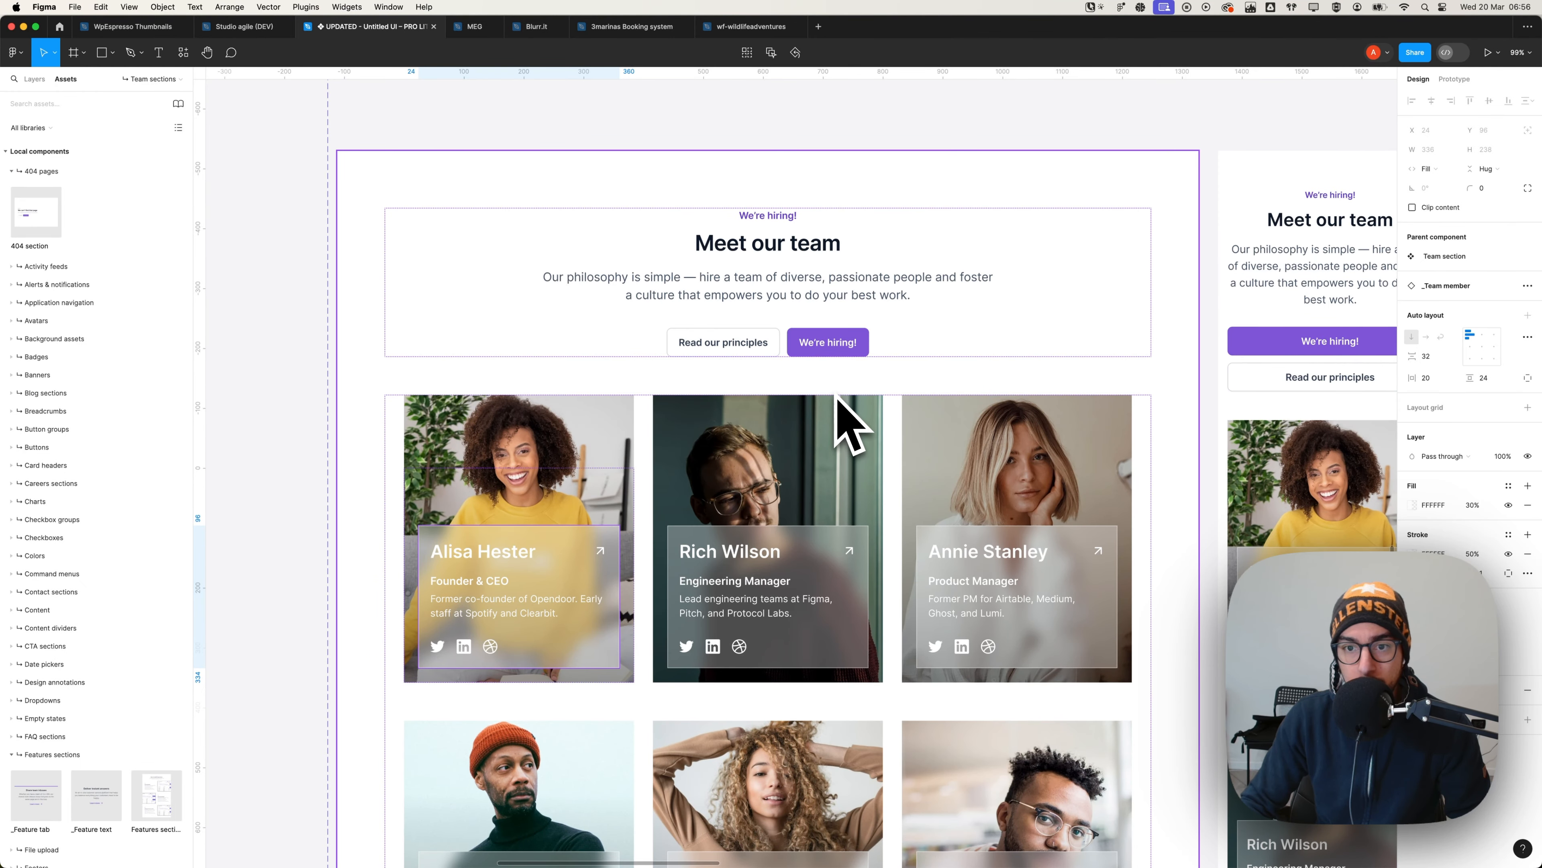
- Scroll through Figma's 'Meet our team' glass cards, then return to Bricks
{"action": "scroll", "coordinate": [789, 374], "scroll_direction": "down", "scroll_amount": 2}
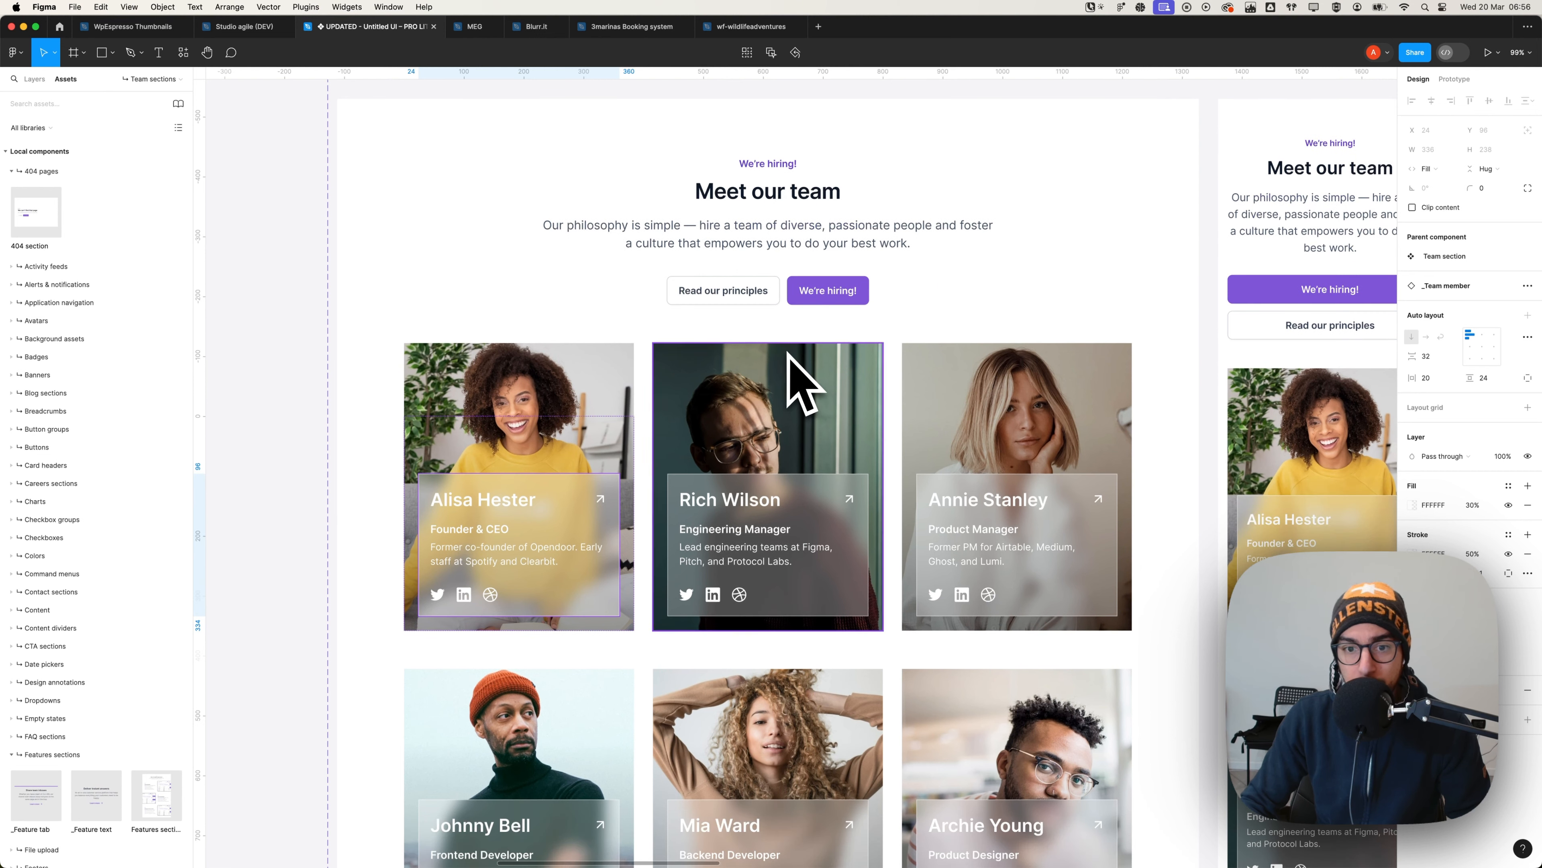
{"action": "scroll", "coordinate": [835, 464], "scroll_direction": "down", "scroll_amount": 5}
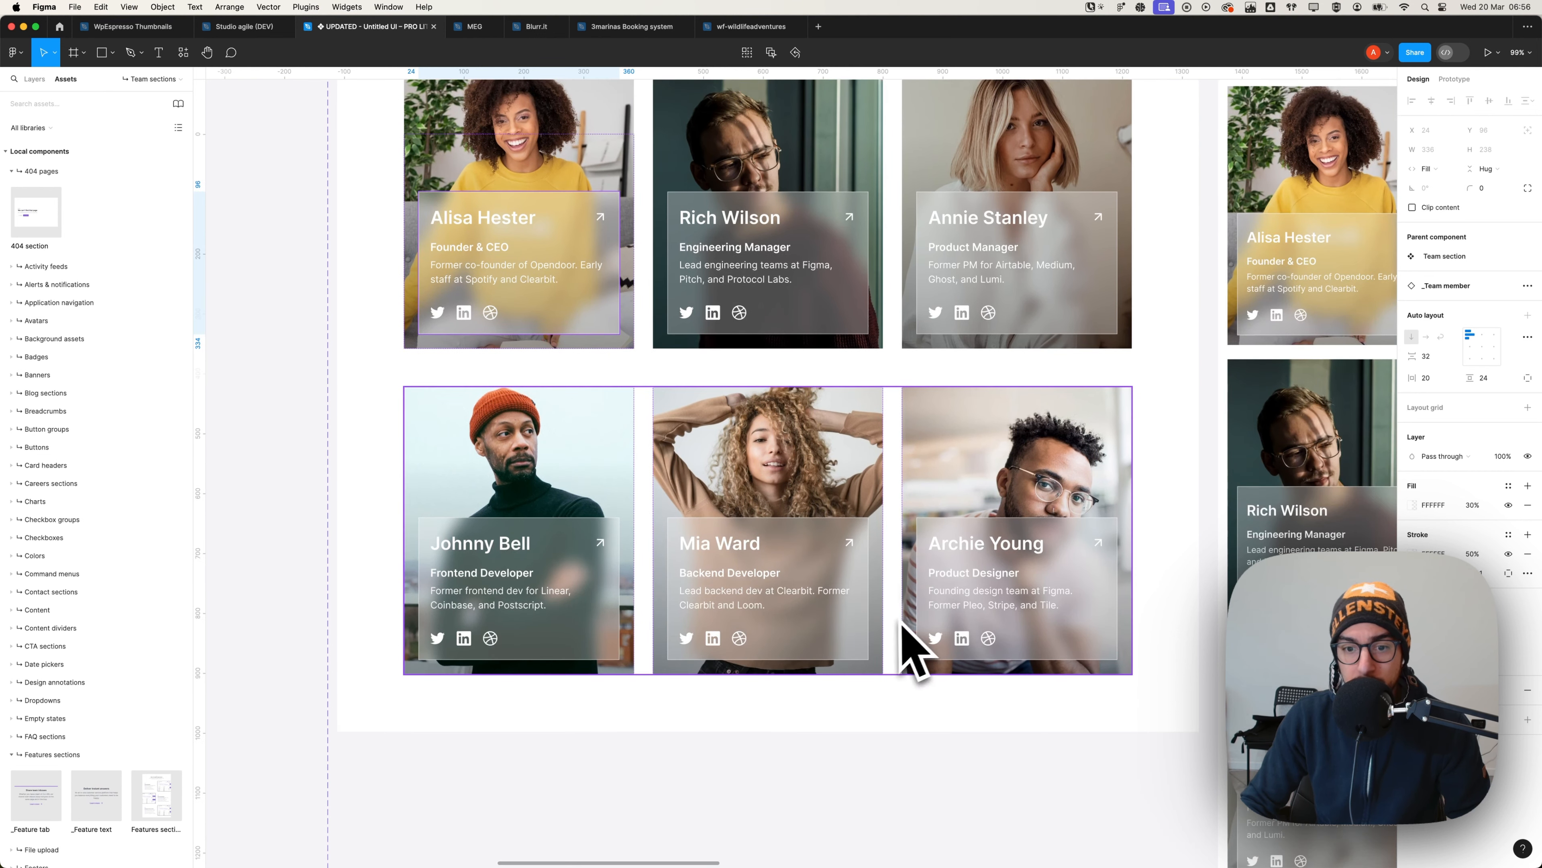
{"action": "scroll", "coordinate": [912, 647], "scroll_direction": "up", "scroll_amount": 3}
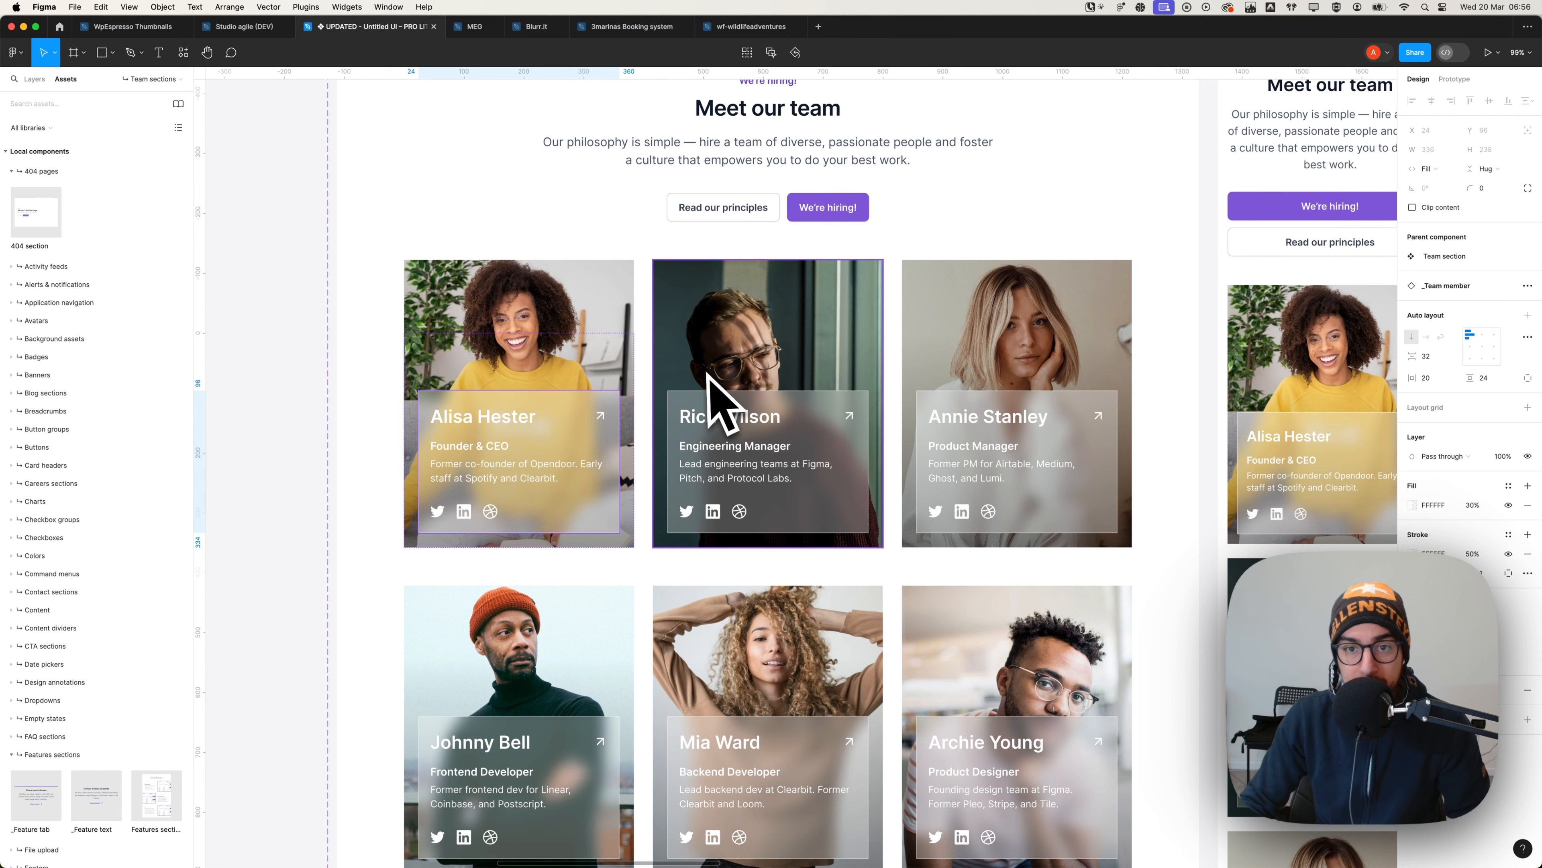
{"action": "key", "text": "super+Tab"}
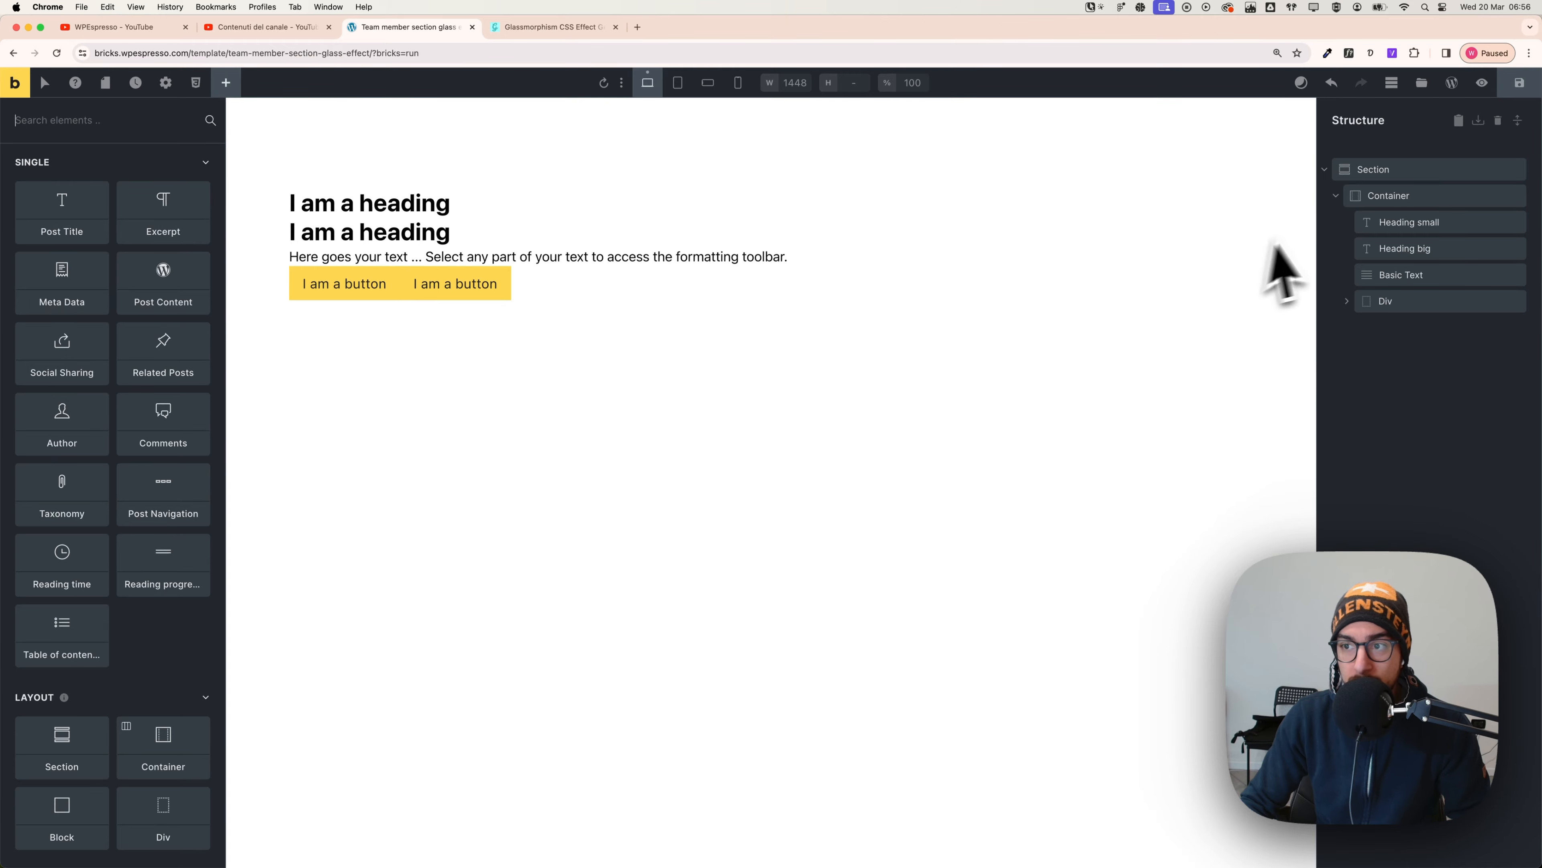
- Rename the container 'Container title' and add a second container 'Container cards' to the section
{"action": "left_click", "coordinate": [1344, 198]}
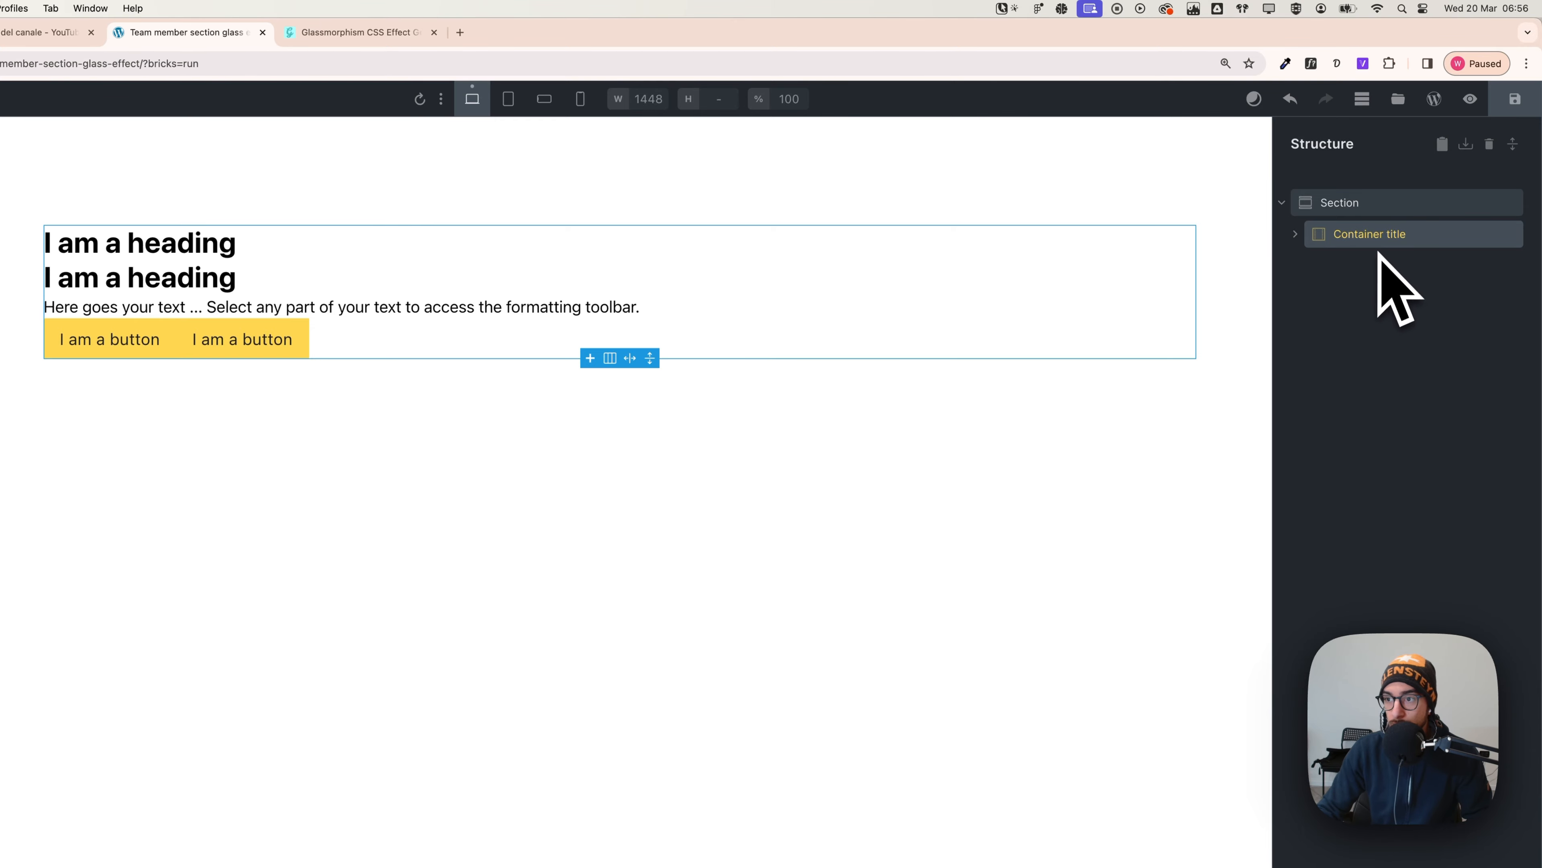
{"action": "left_click", "coordinate": [1368, 210]}
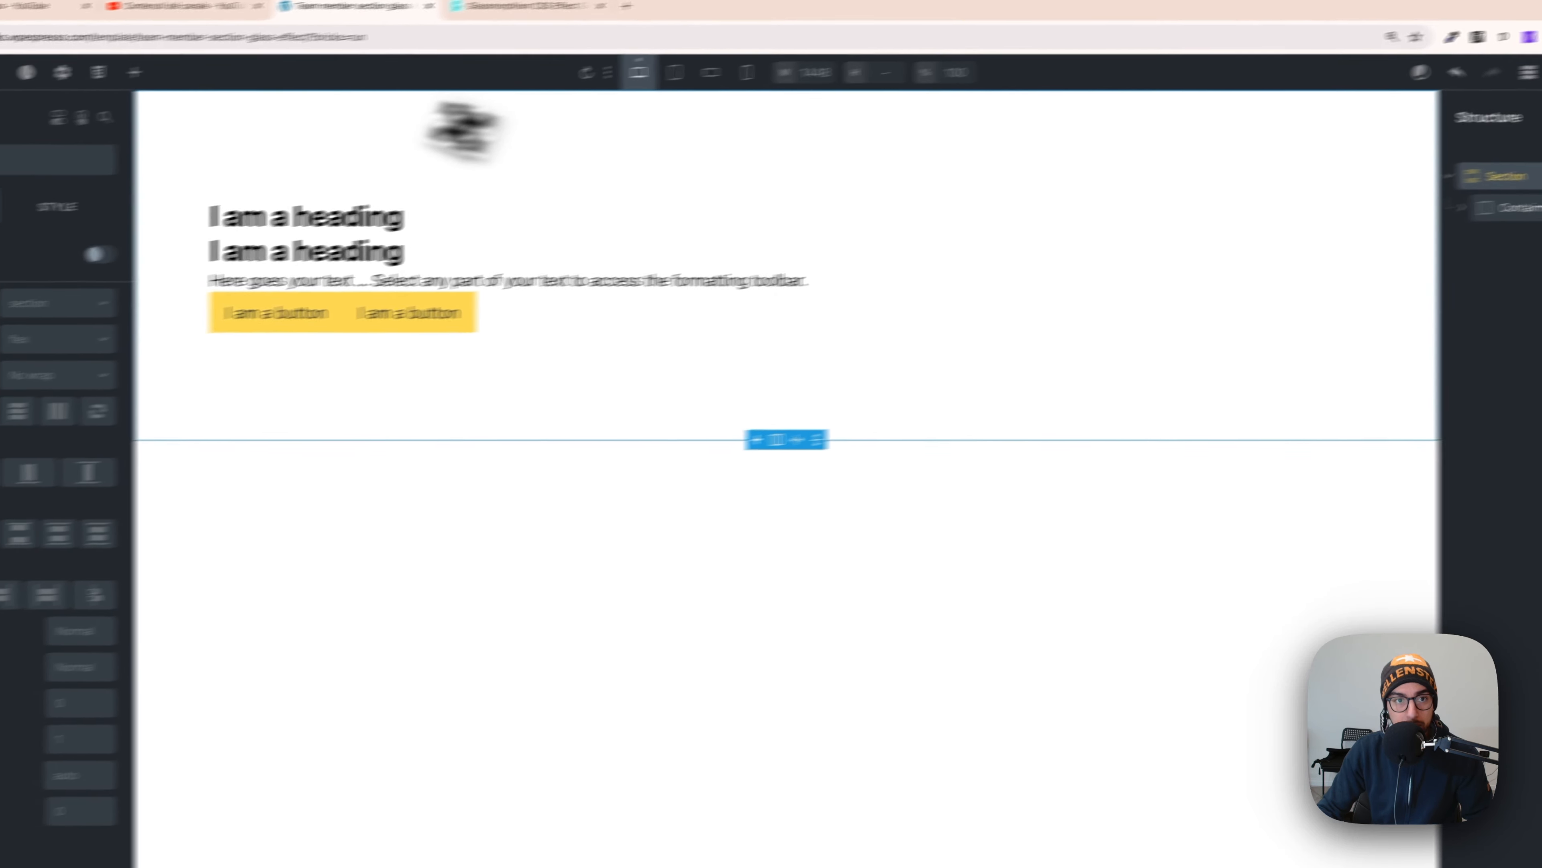
{"action": "left_click", "coordinate": [266, 55]}
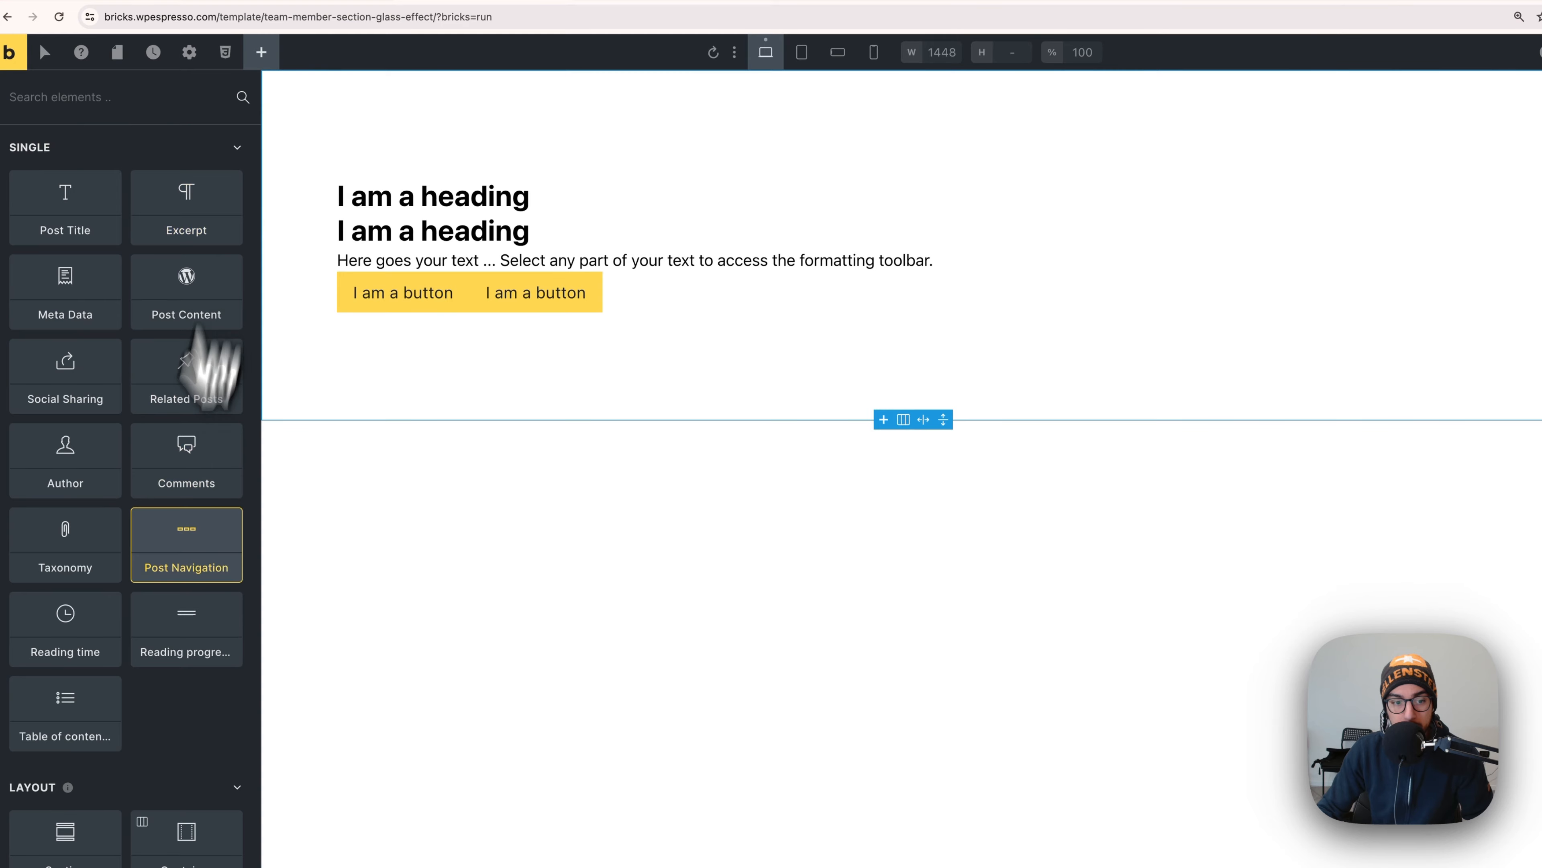
{"action": "scroll", "coordinate": [172, 586], "scroll_direction": "down", "scroll_amount": 3}
{"action": "left_click", "coordinate": [184, 727]}
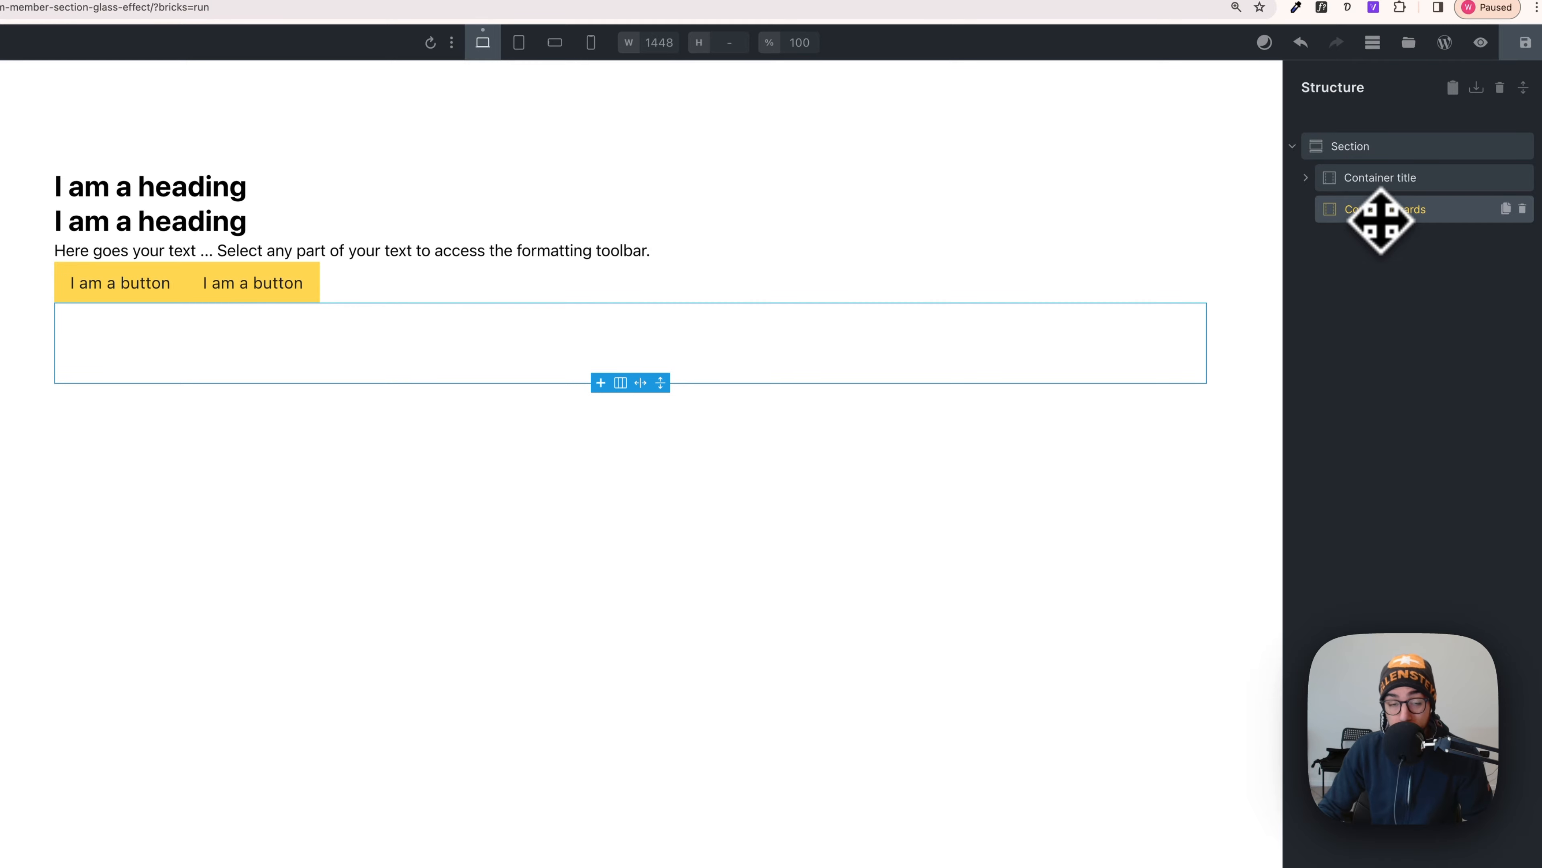
{"action": "left_click", "coordinate": [1382, 220]}
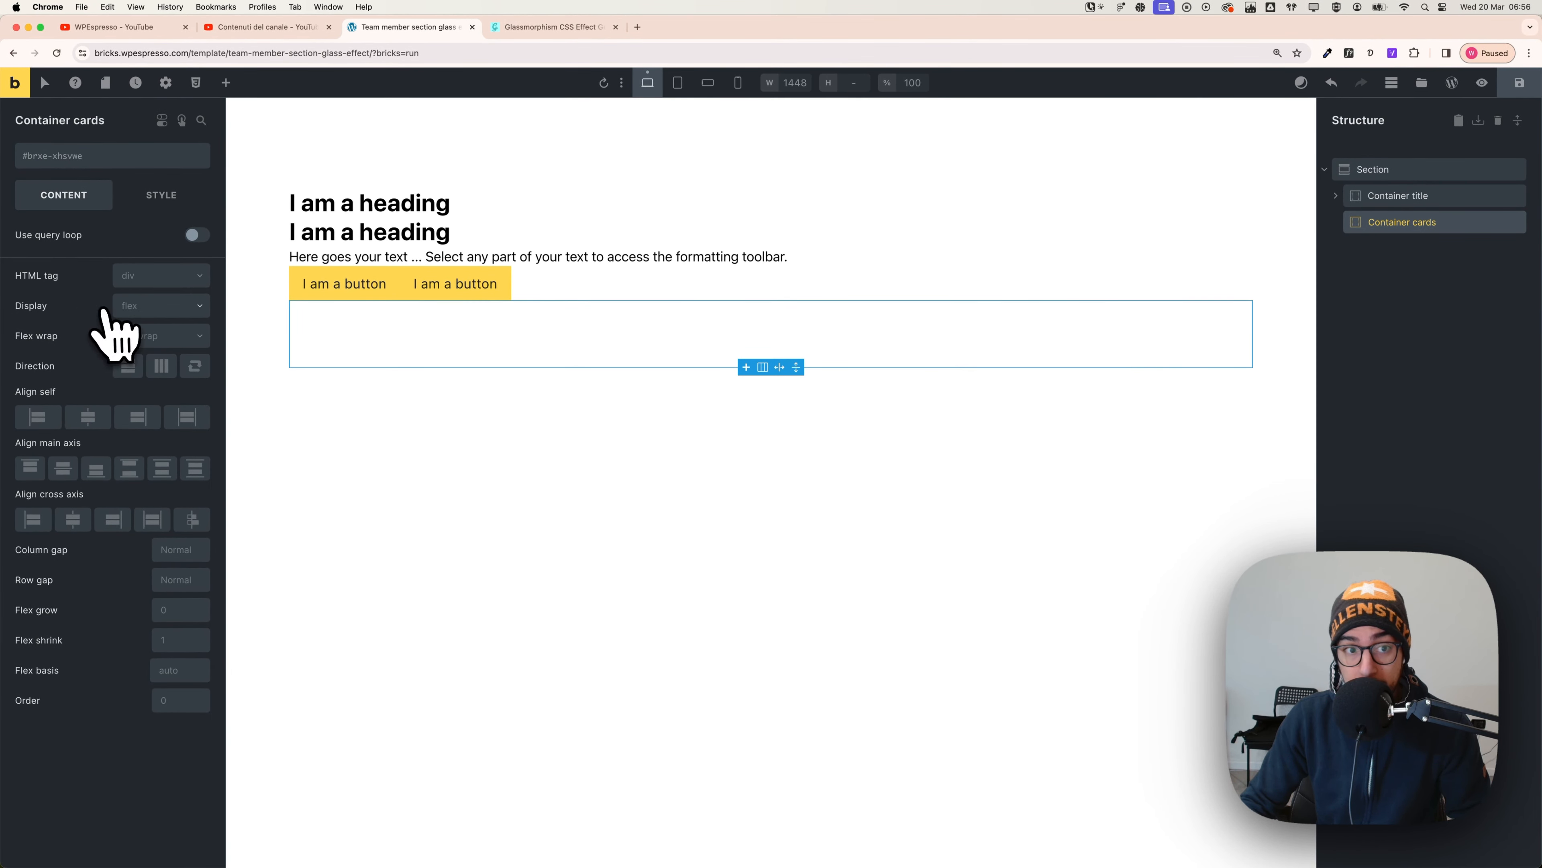
- Switch Container cards to grid display and check the layout in Figma
{"action": "left_click", "coordinate": [145, 313]}
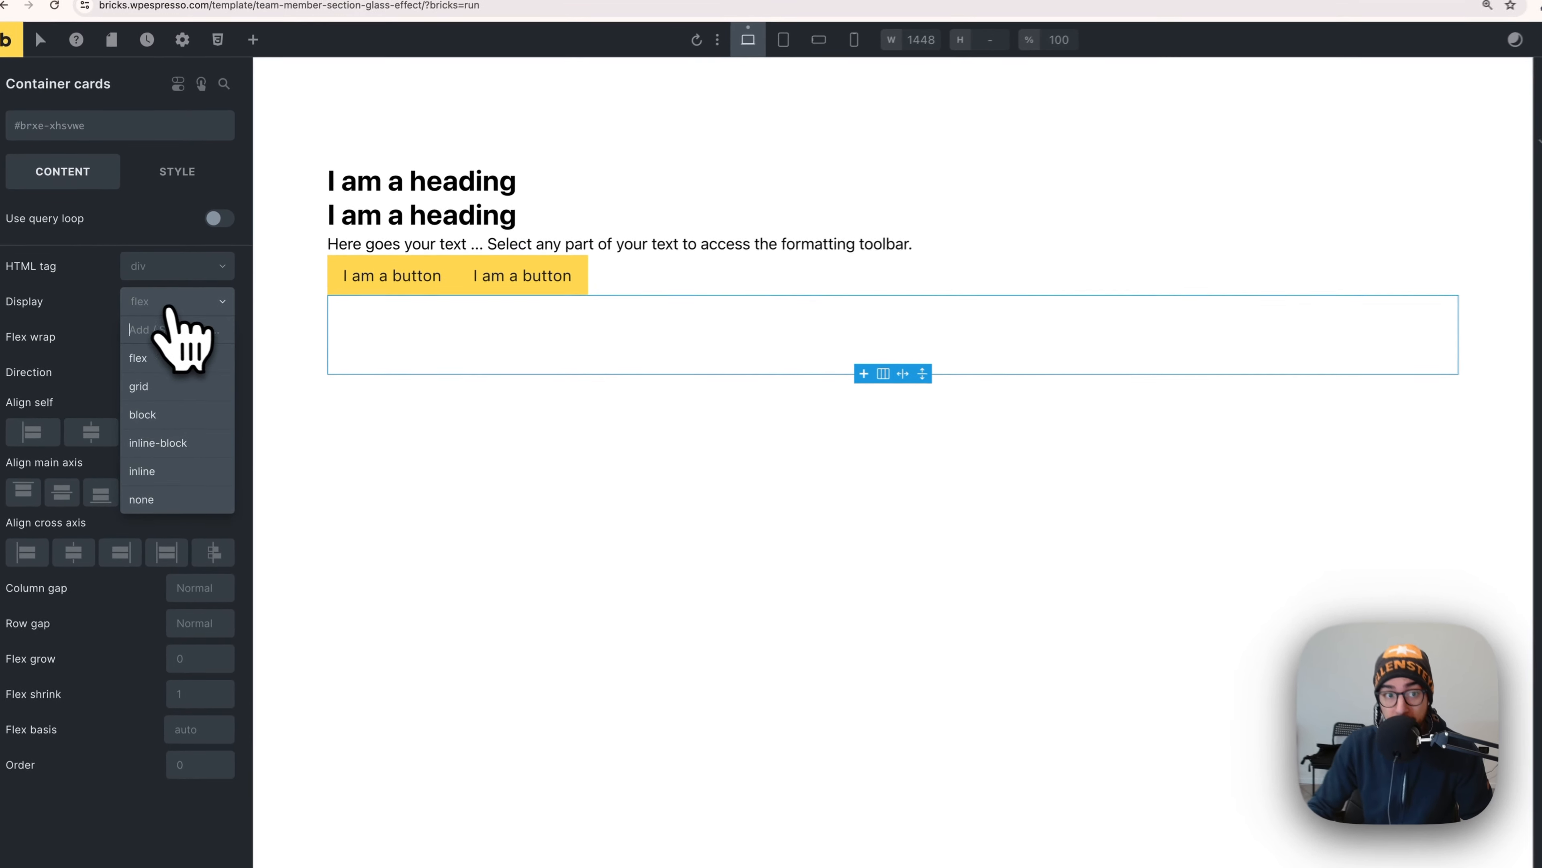
{"action": "left_click", "coordinate": [165, 392]}
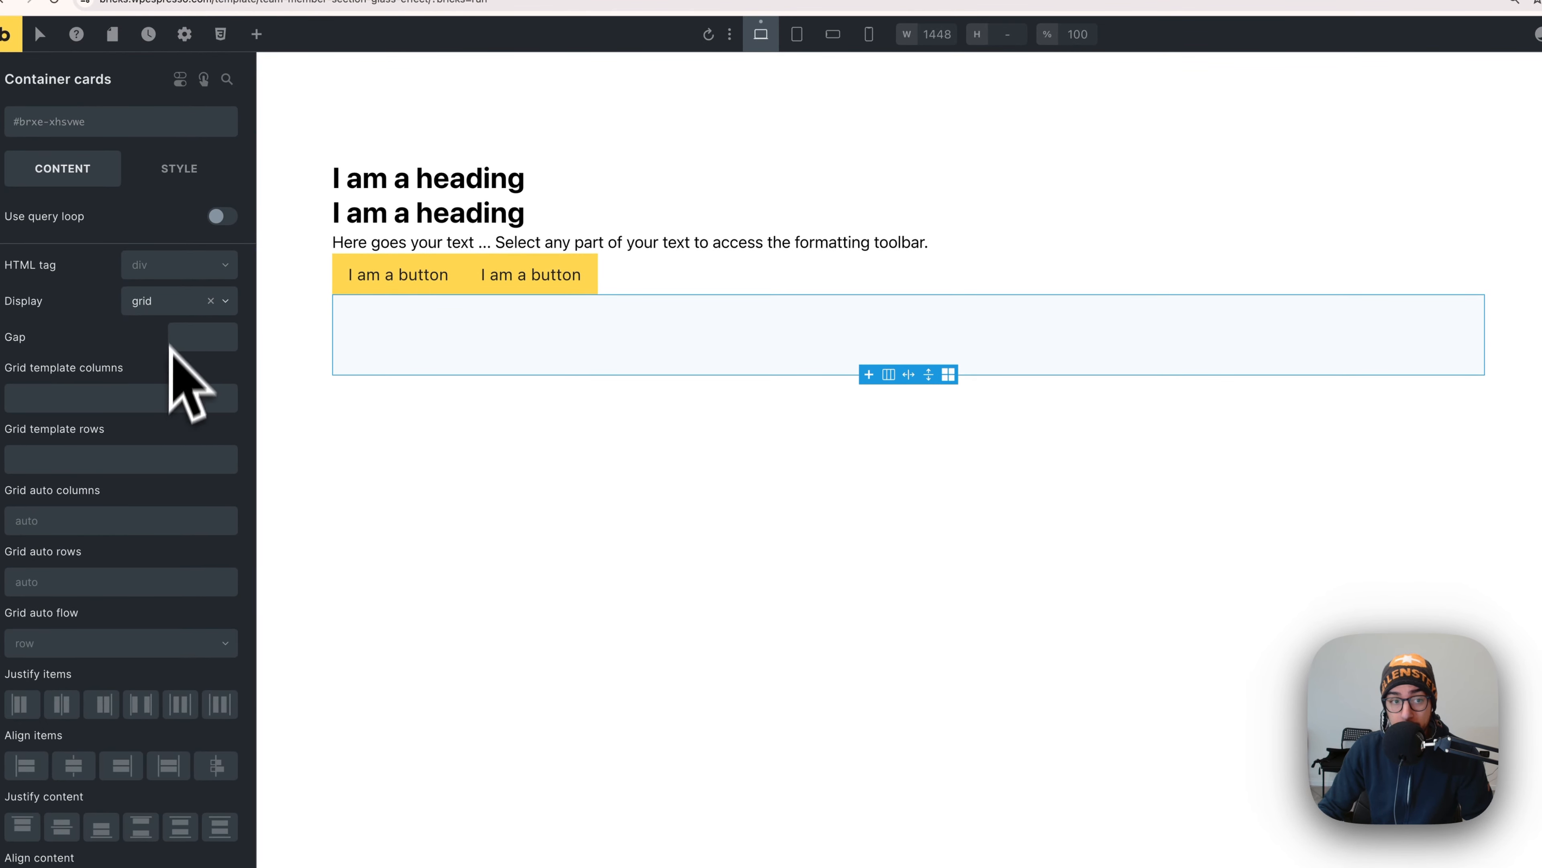
{"action": "key", "text": "super+Tab"}
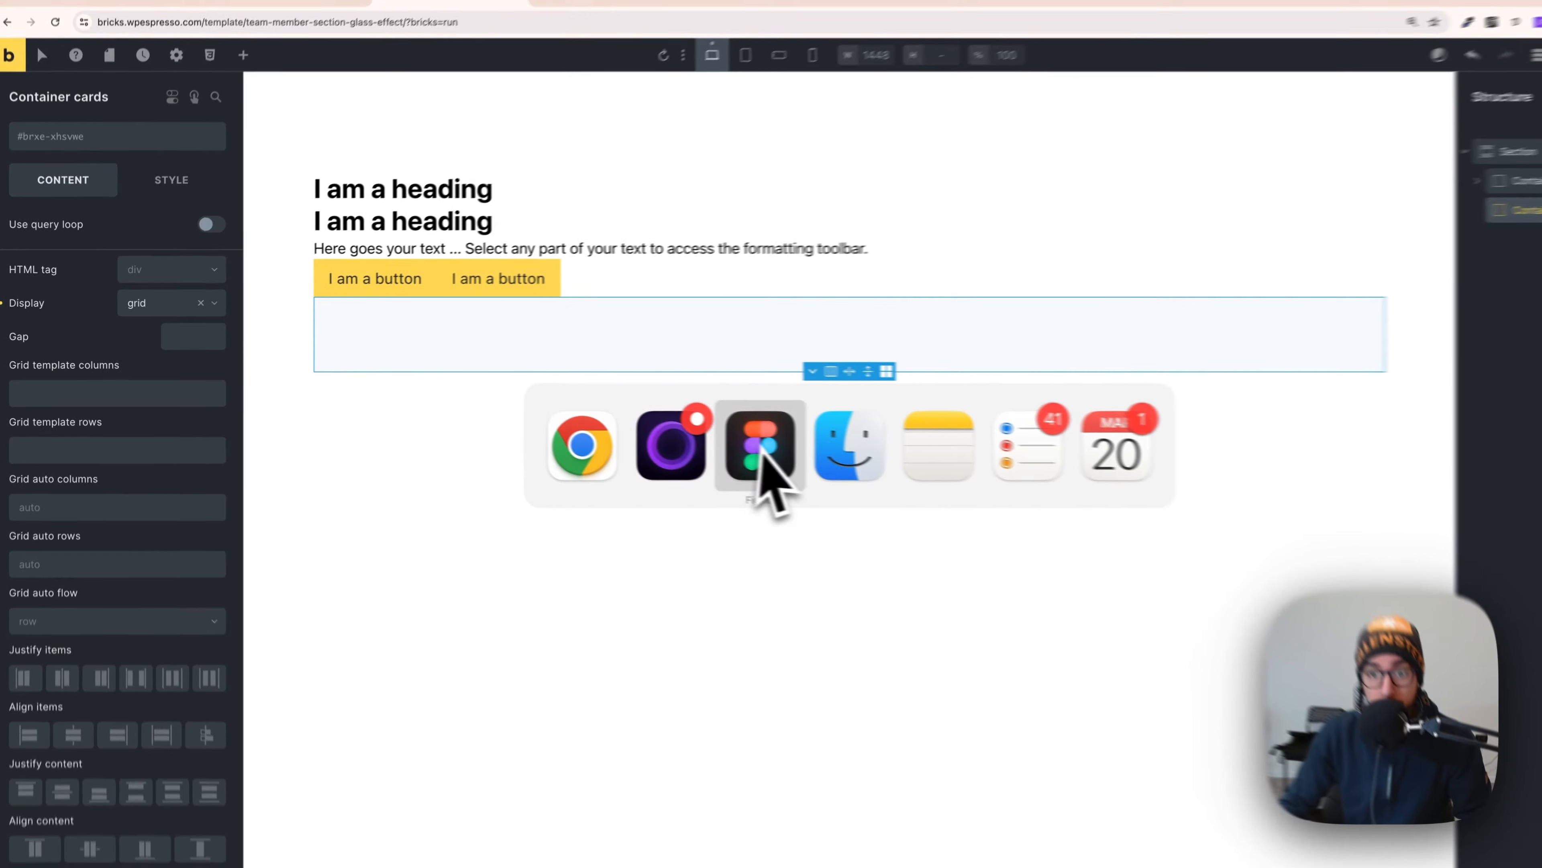
{"action": "left_click", "coordinate": [812, 462]}
{"action": "scroll", "coordinate": [607, 422], "scroll_direction": "down", "scroll_amount": 1}
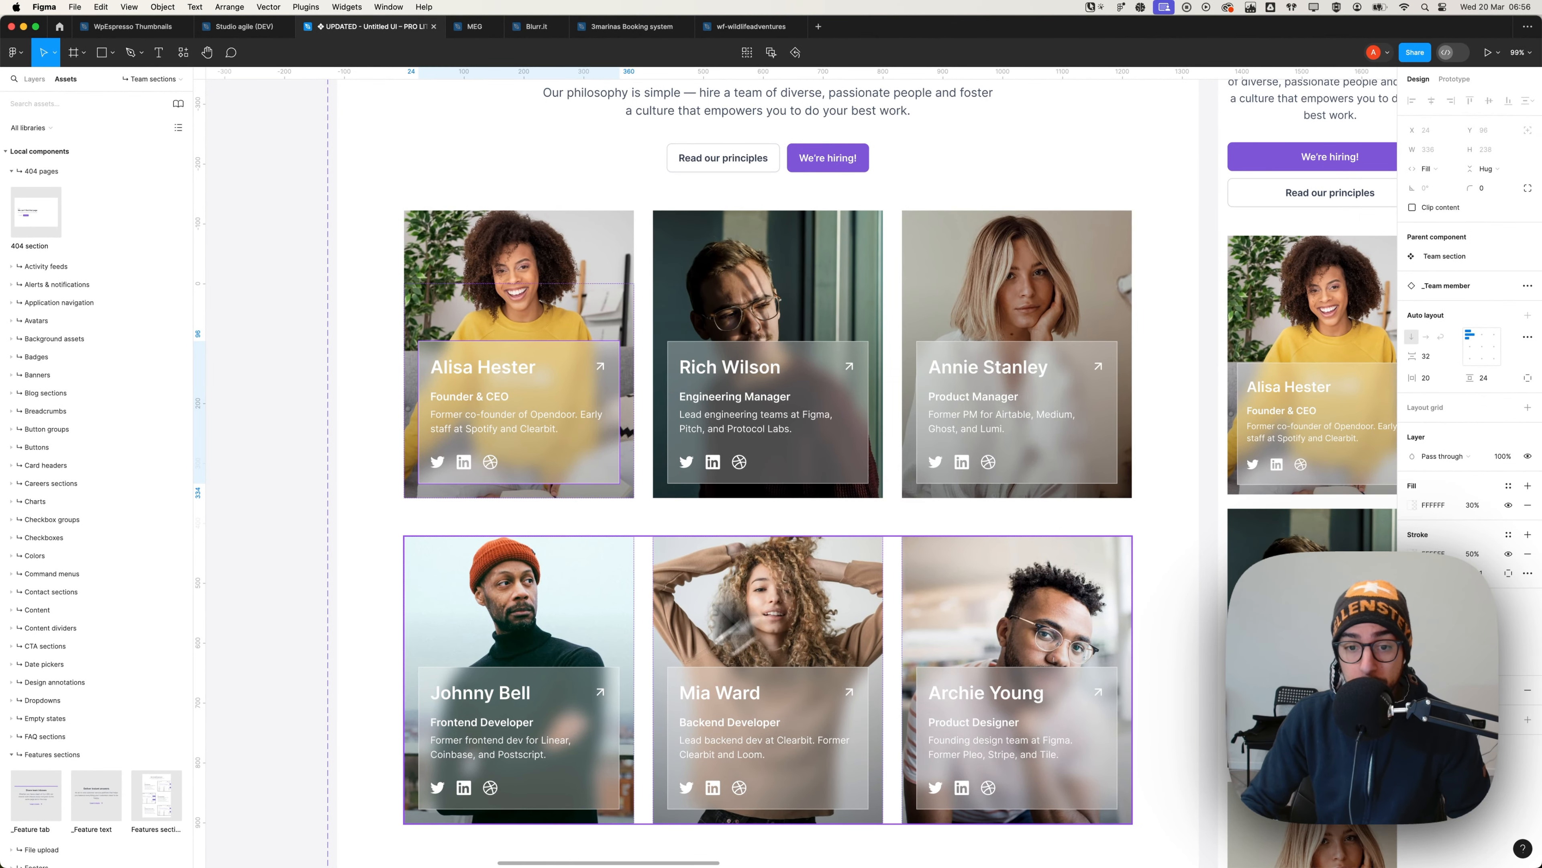
{"action": "key", "text": "super+Tab"}
- Set grid columns to var(--grid-3) and rows to var(--grid-2) via the grid presets
{"action": "left_click", "coordinate": [108, 386]}
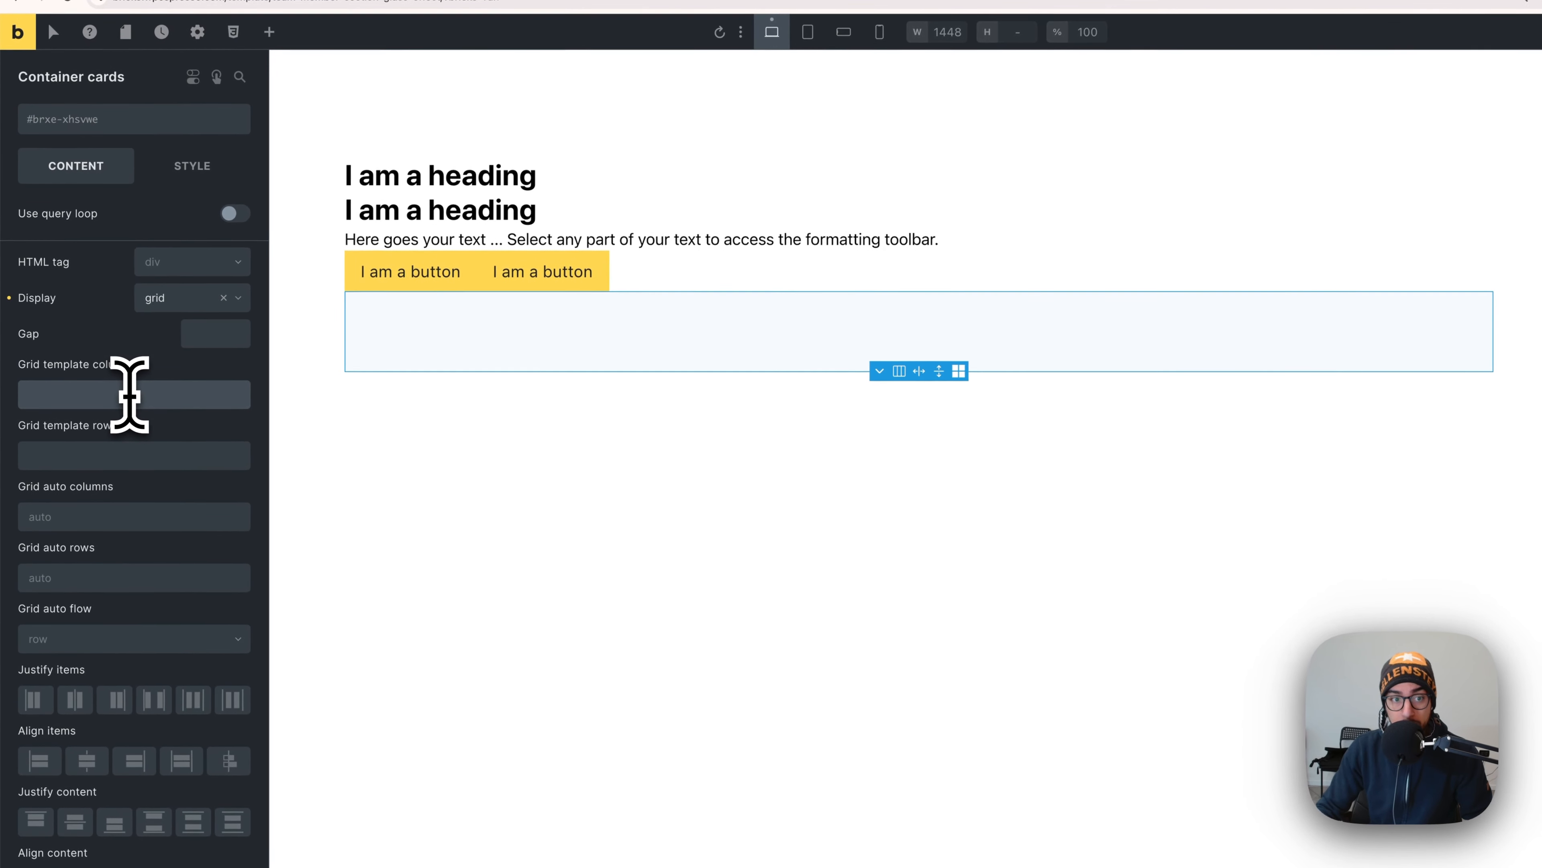
{"action": "type", "text": "1fr 1fr 1fr"}
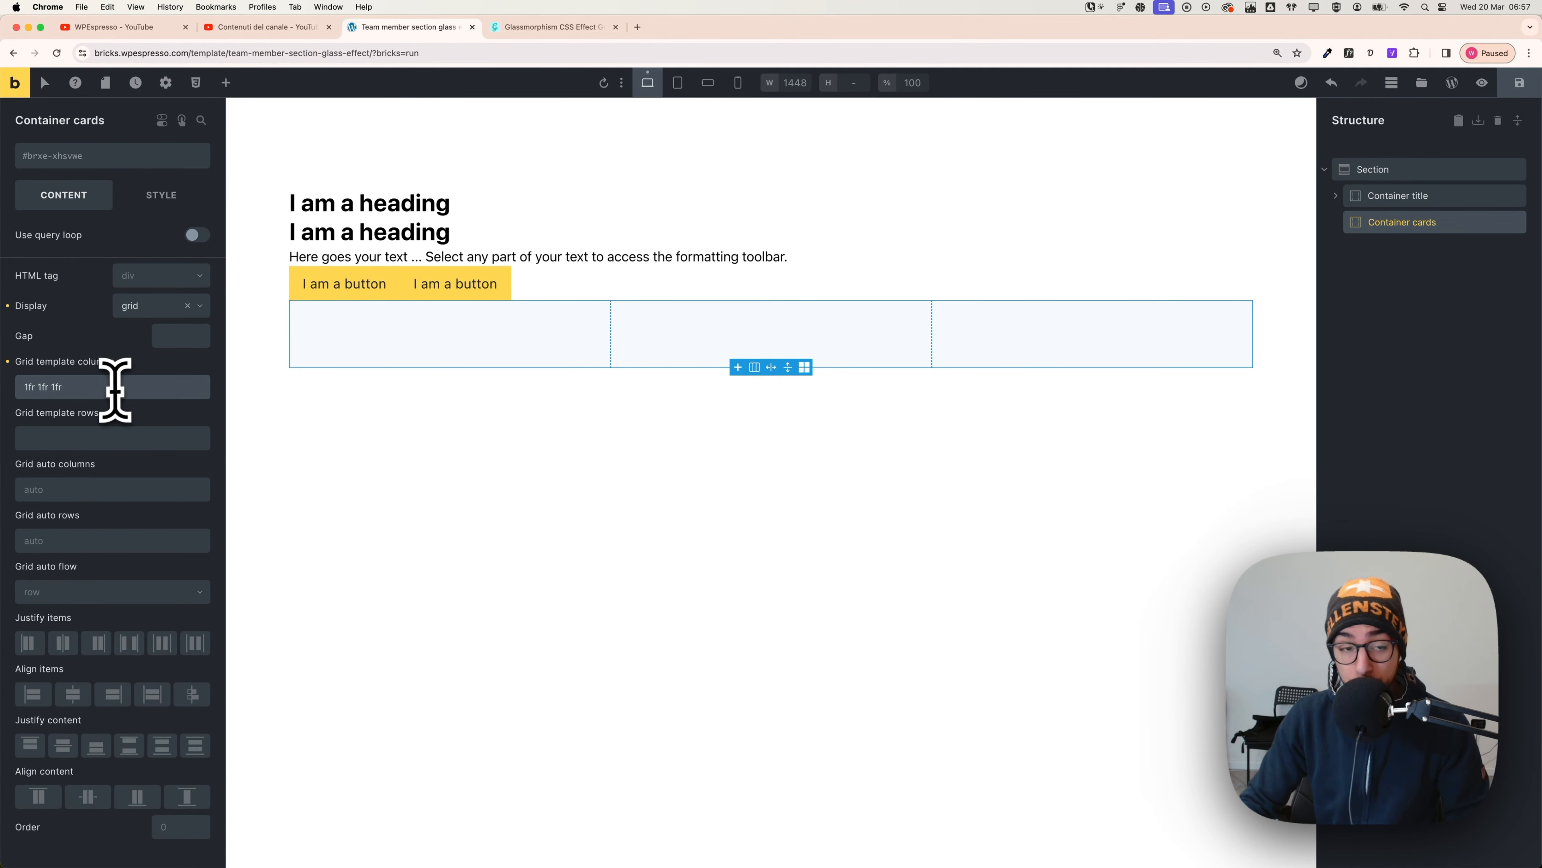
{"action": "triple_click", "coordinate": [115, 389]}
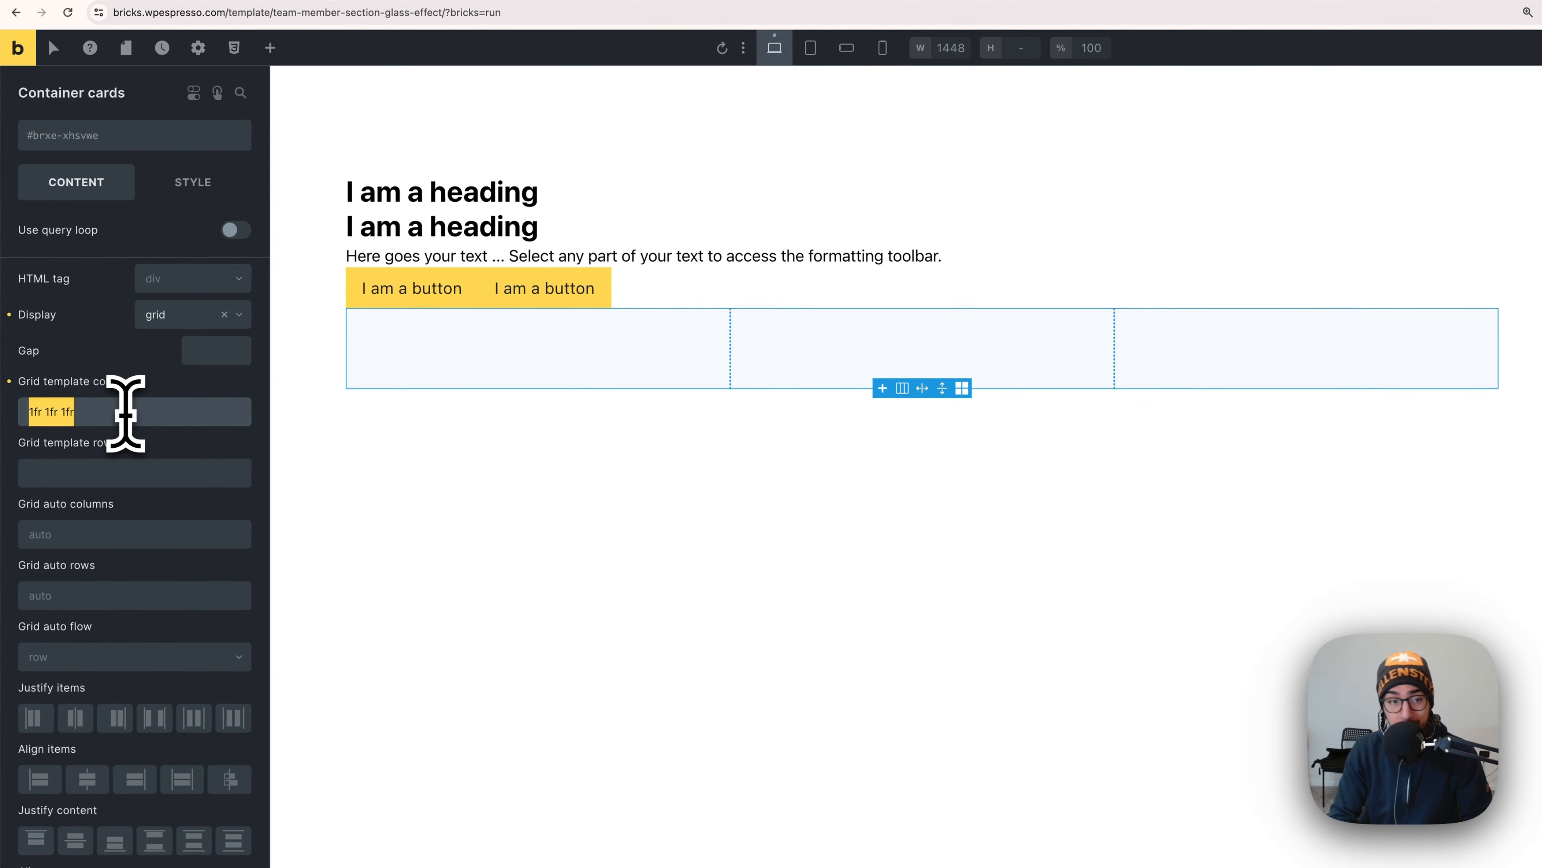
{"action": "right_click", "coordinate": [78, 413]}
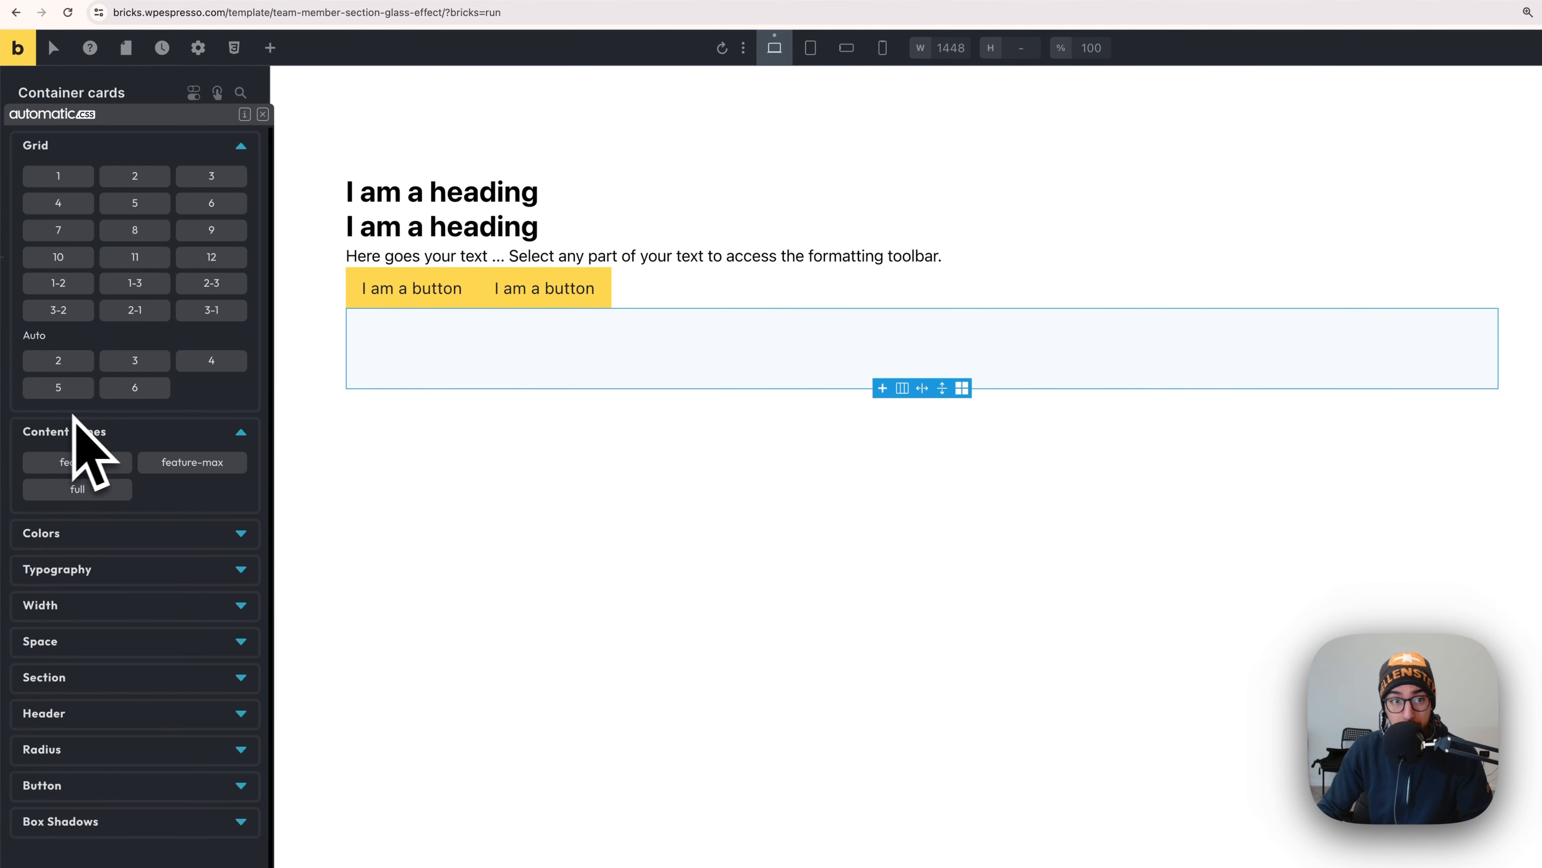
{"action": "left_click", "coordinate": [211, 178]}
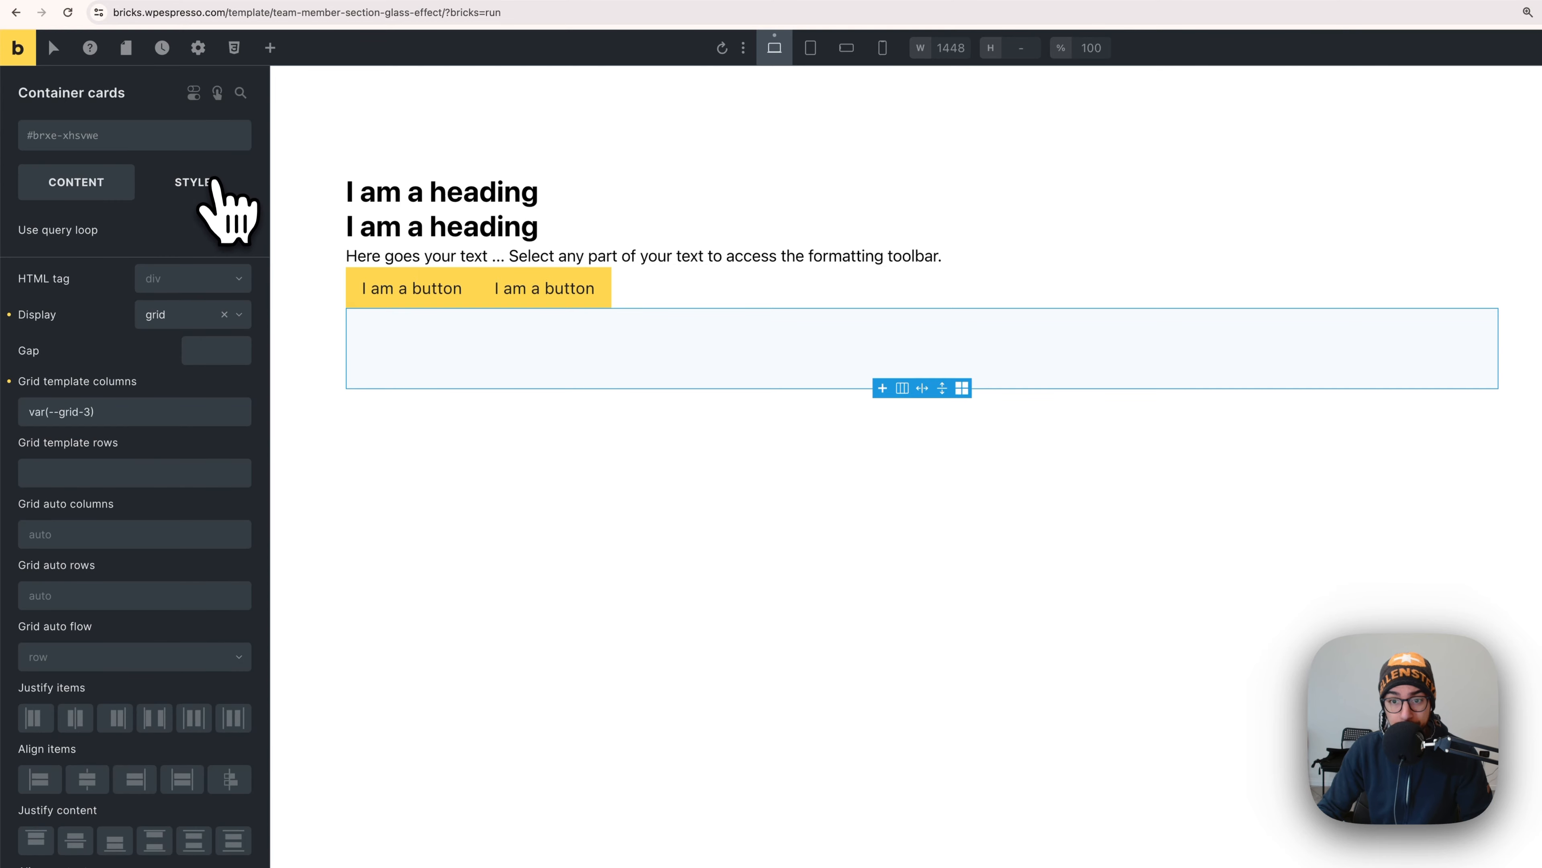
{"action": "left_click", "coordinate": [70, 473]}
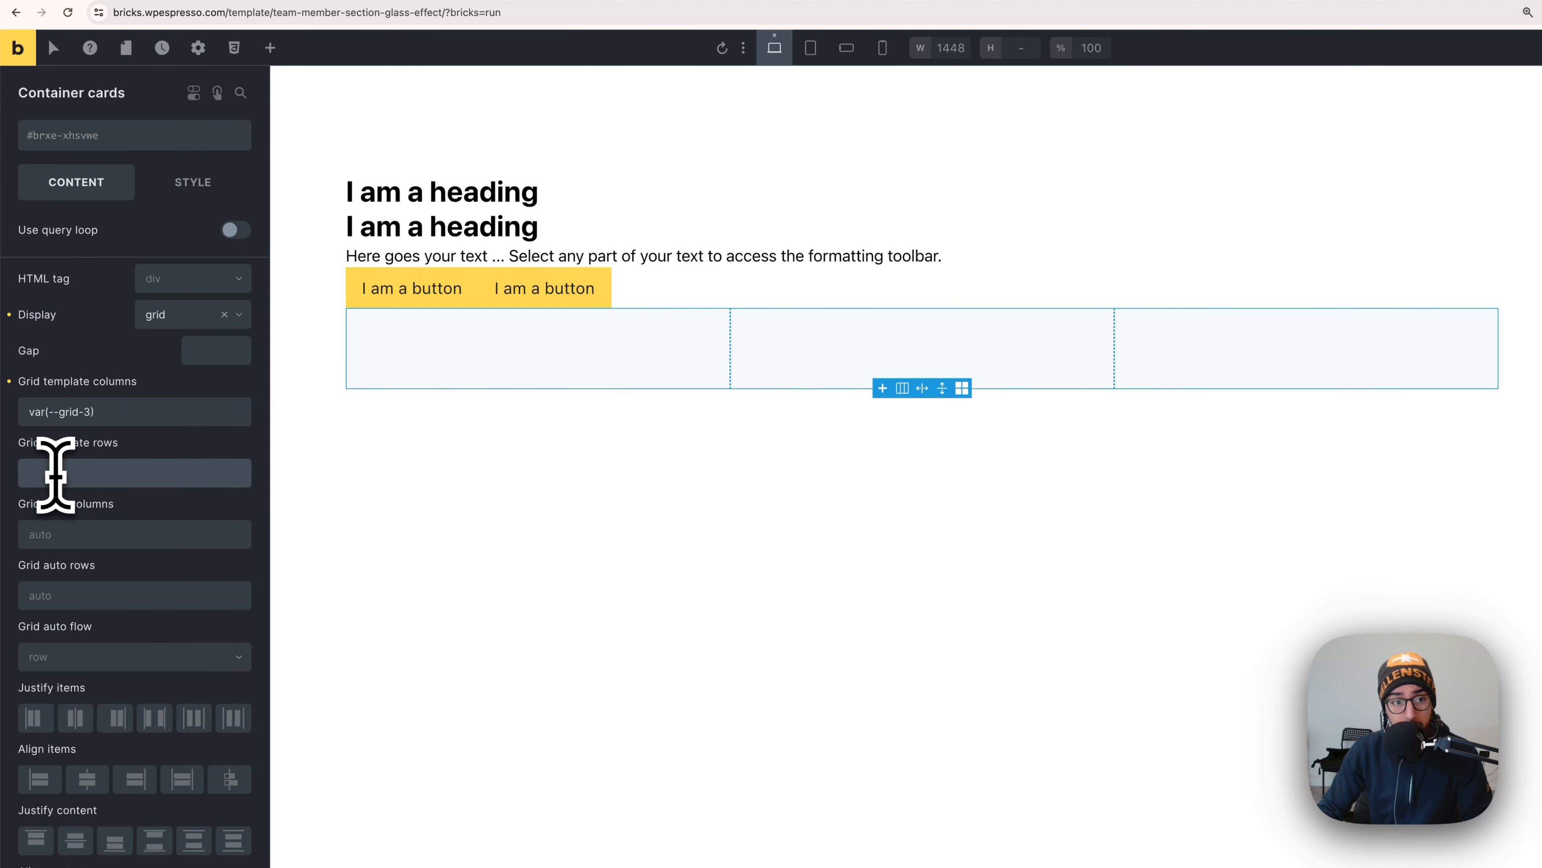
{"action": "right_click", "coordinate": [54, 473]}
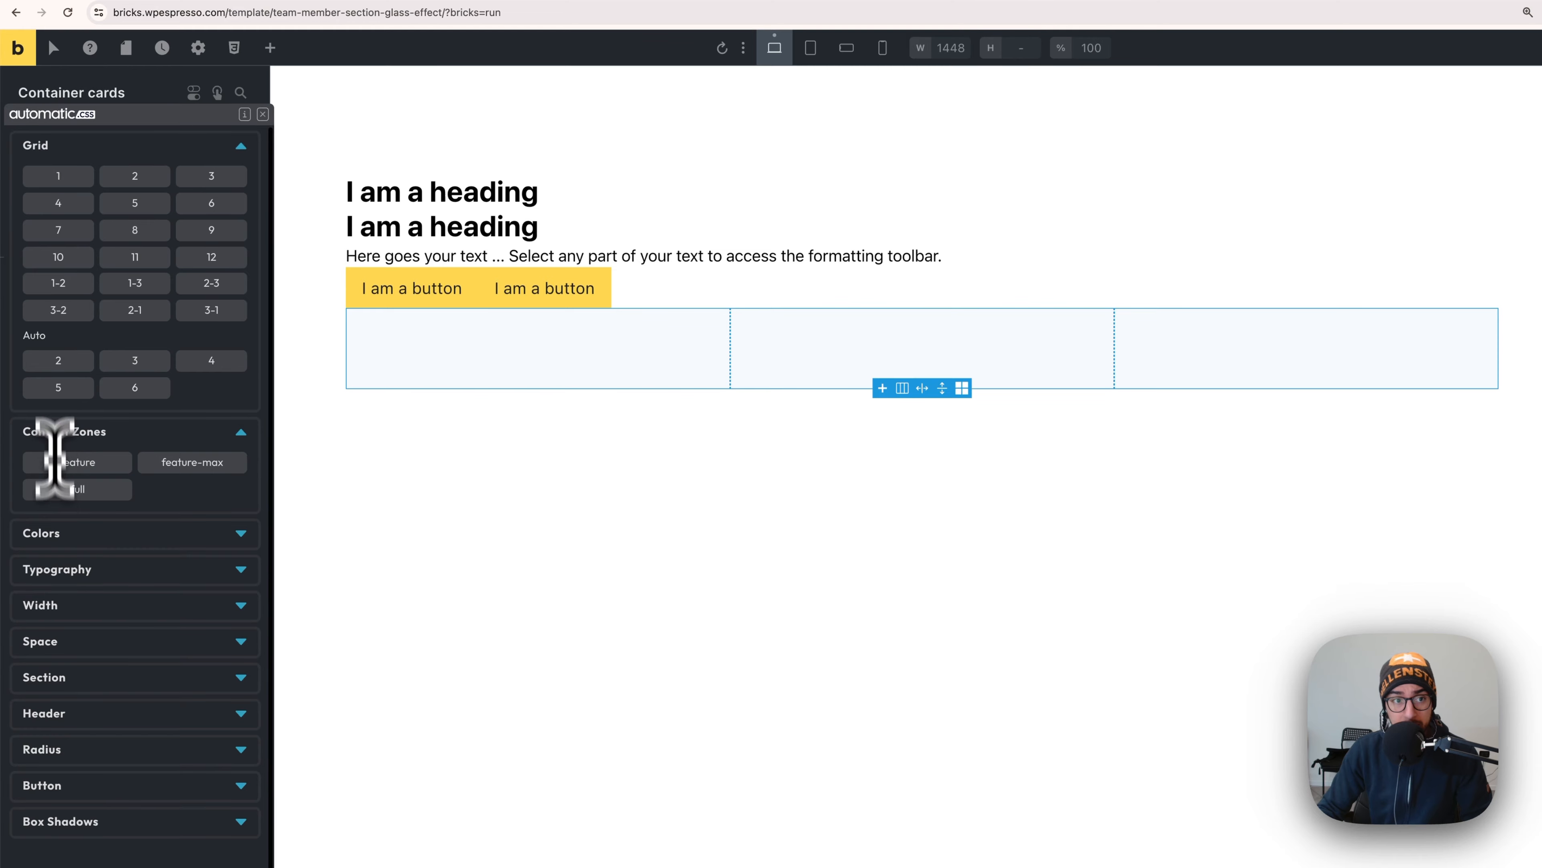
{"action": "left_click", "coordinate": [136, 177]}
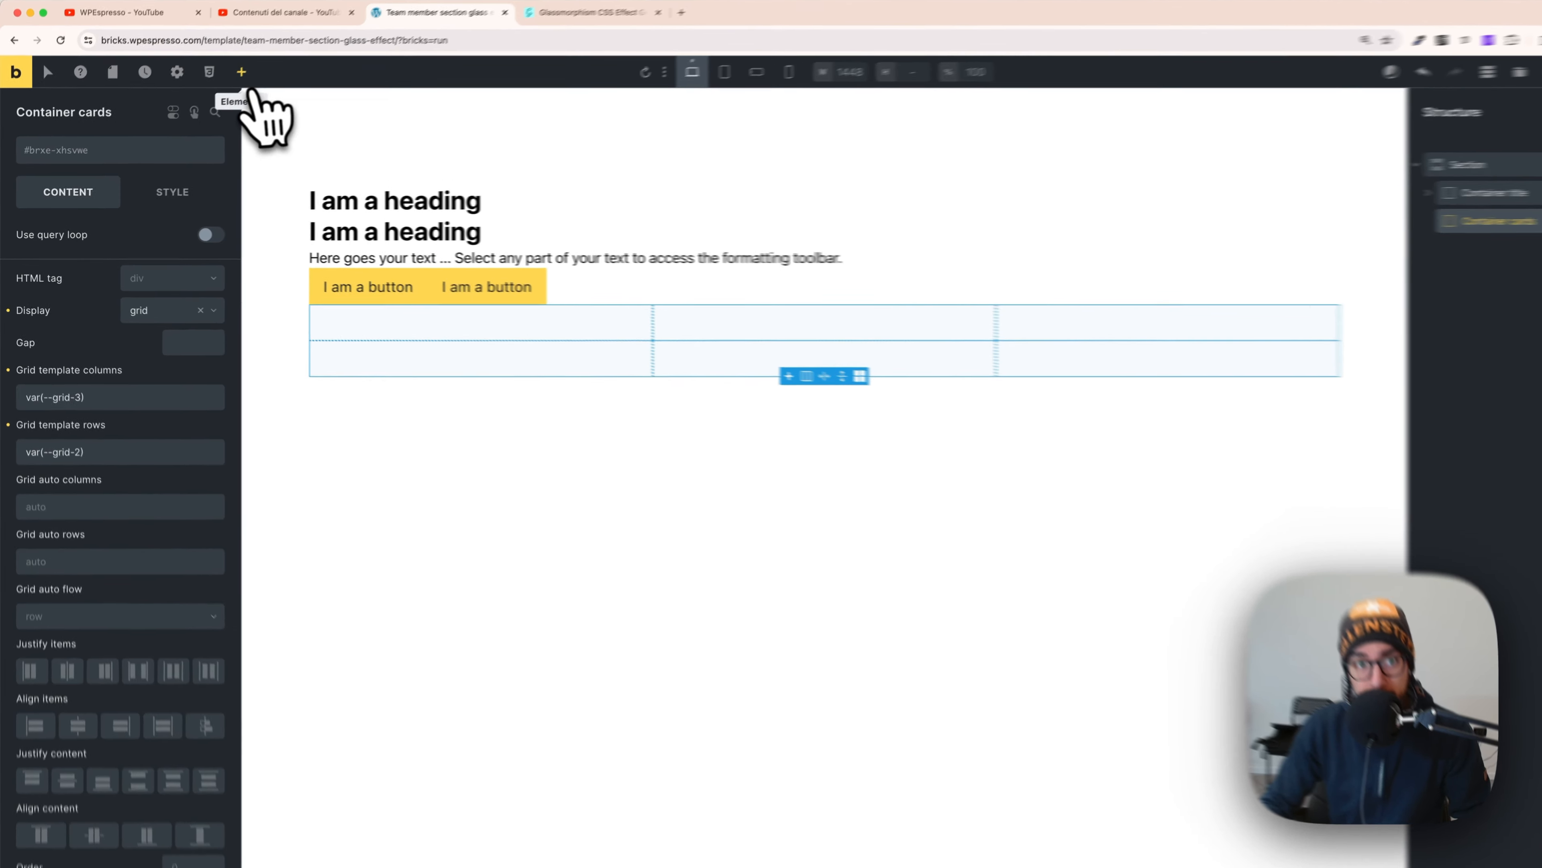
{"action": "left_click", "coordinate": [226, 83]}
- Add a Block named 'Team glass card' inside Container cards, then switch to Figma
{"action": "scroll", "coordinate": [130, 547], "scroll_direction": "down", "scroll_amount": 5}
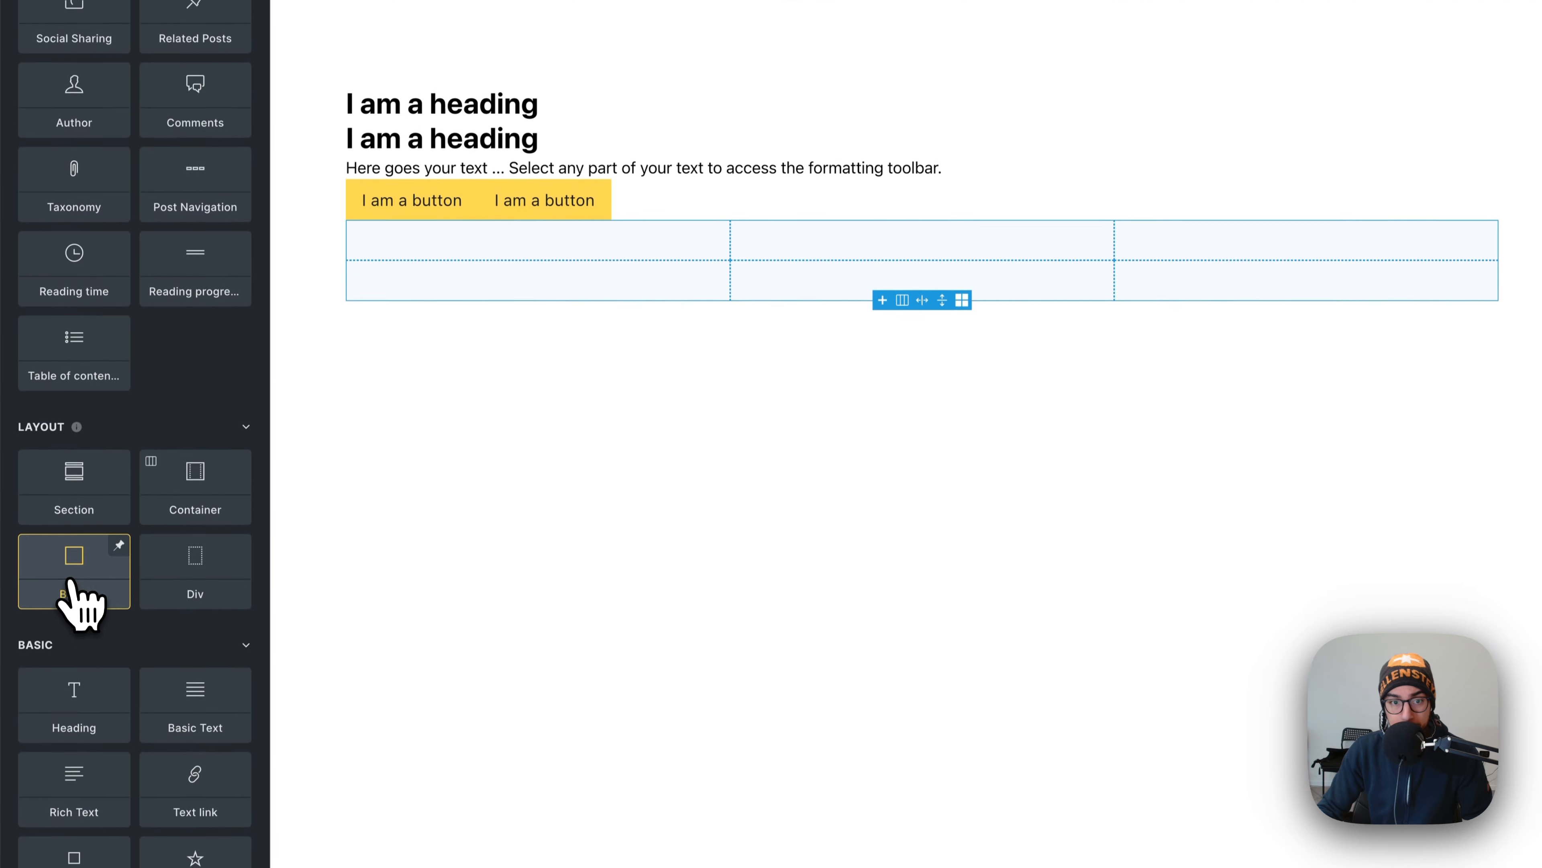
{"action": "left_click", "coordinate": [68, 669]}
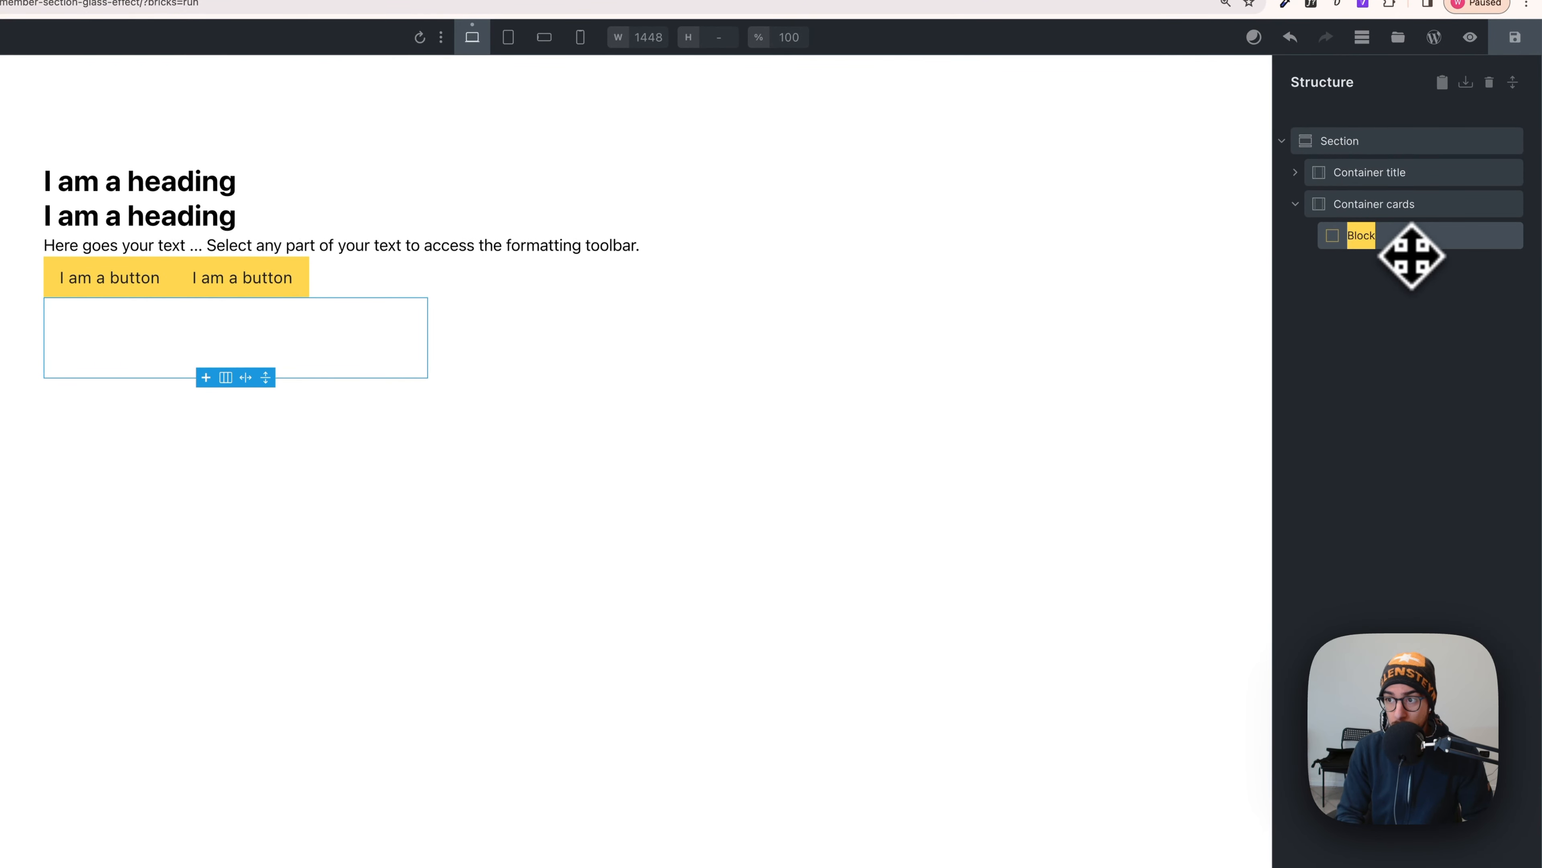
{"action": "type", "text": "Team"}
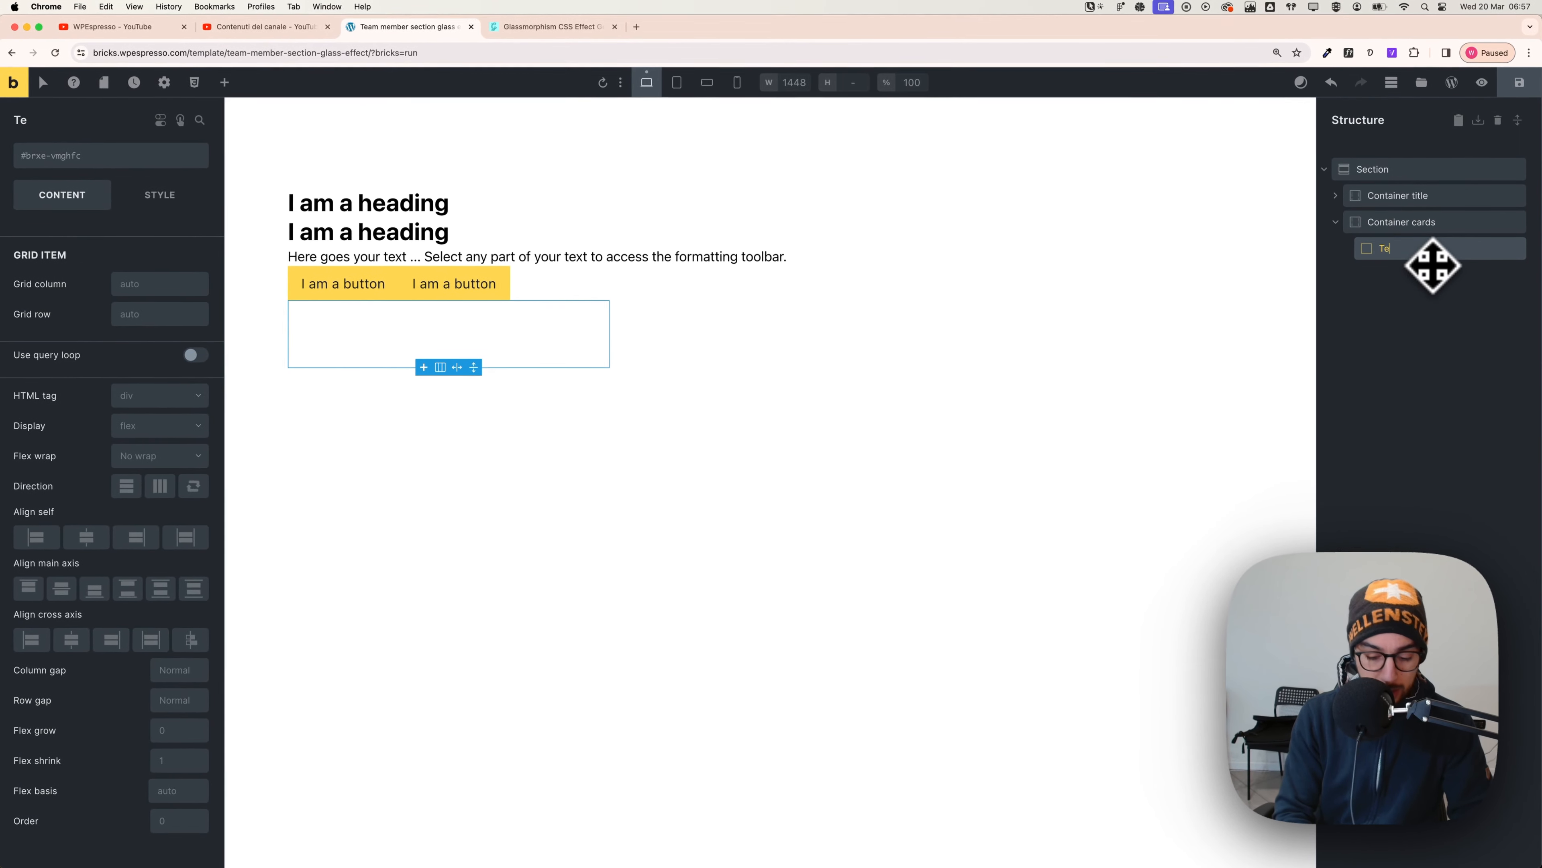
{"action": "type", "text": " m"}
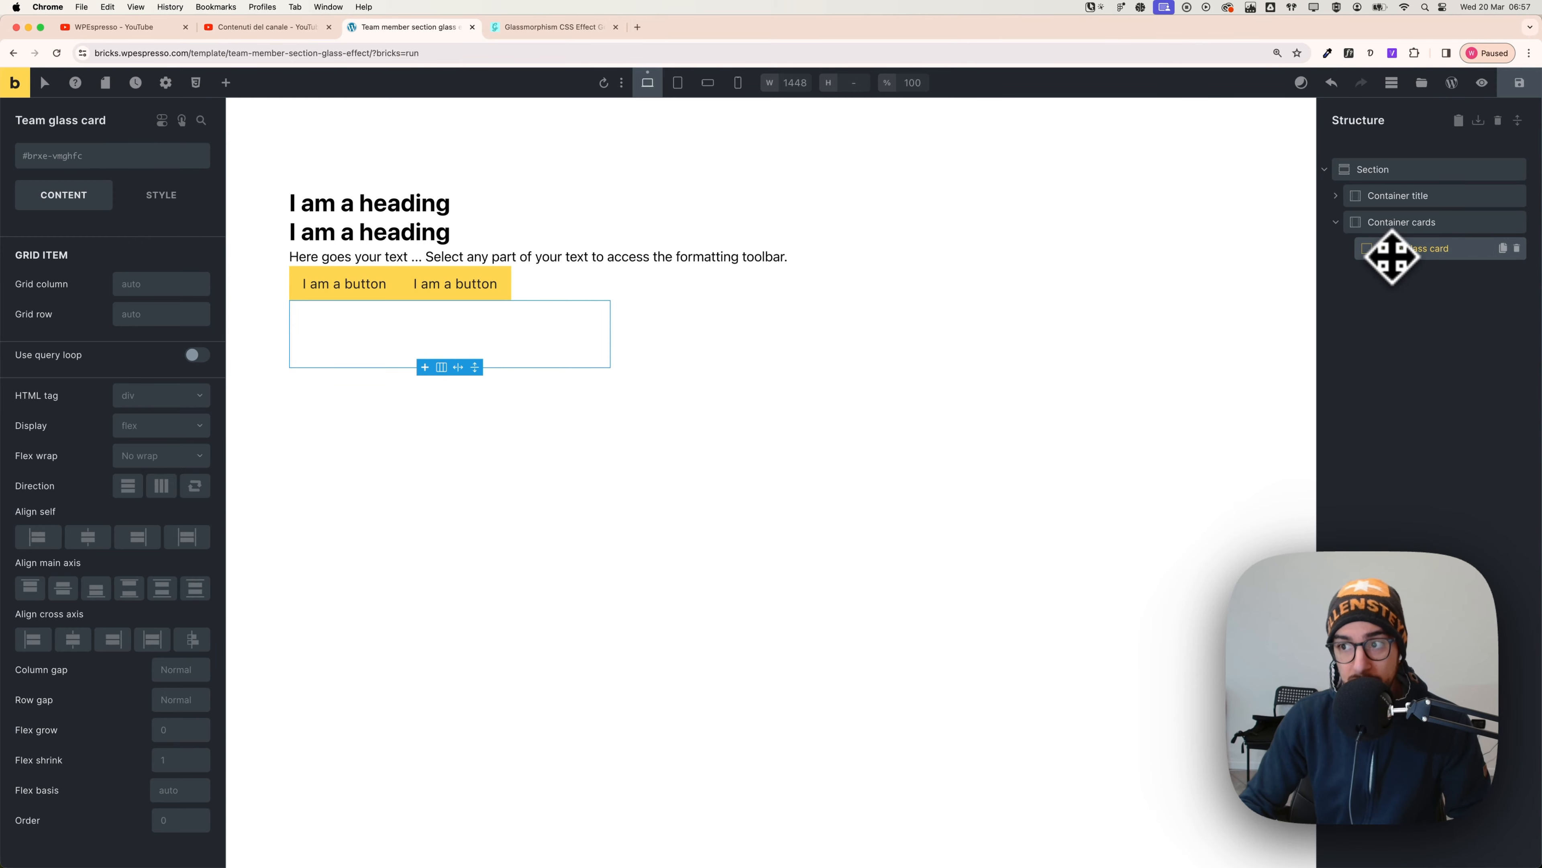
{"action": "left_click_drag", "start_coordinate": [1392, 255], "coordinate": [603, 392]}
{"action": "key", "text": "super+Tab"}
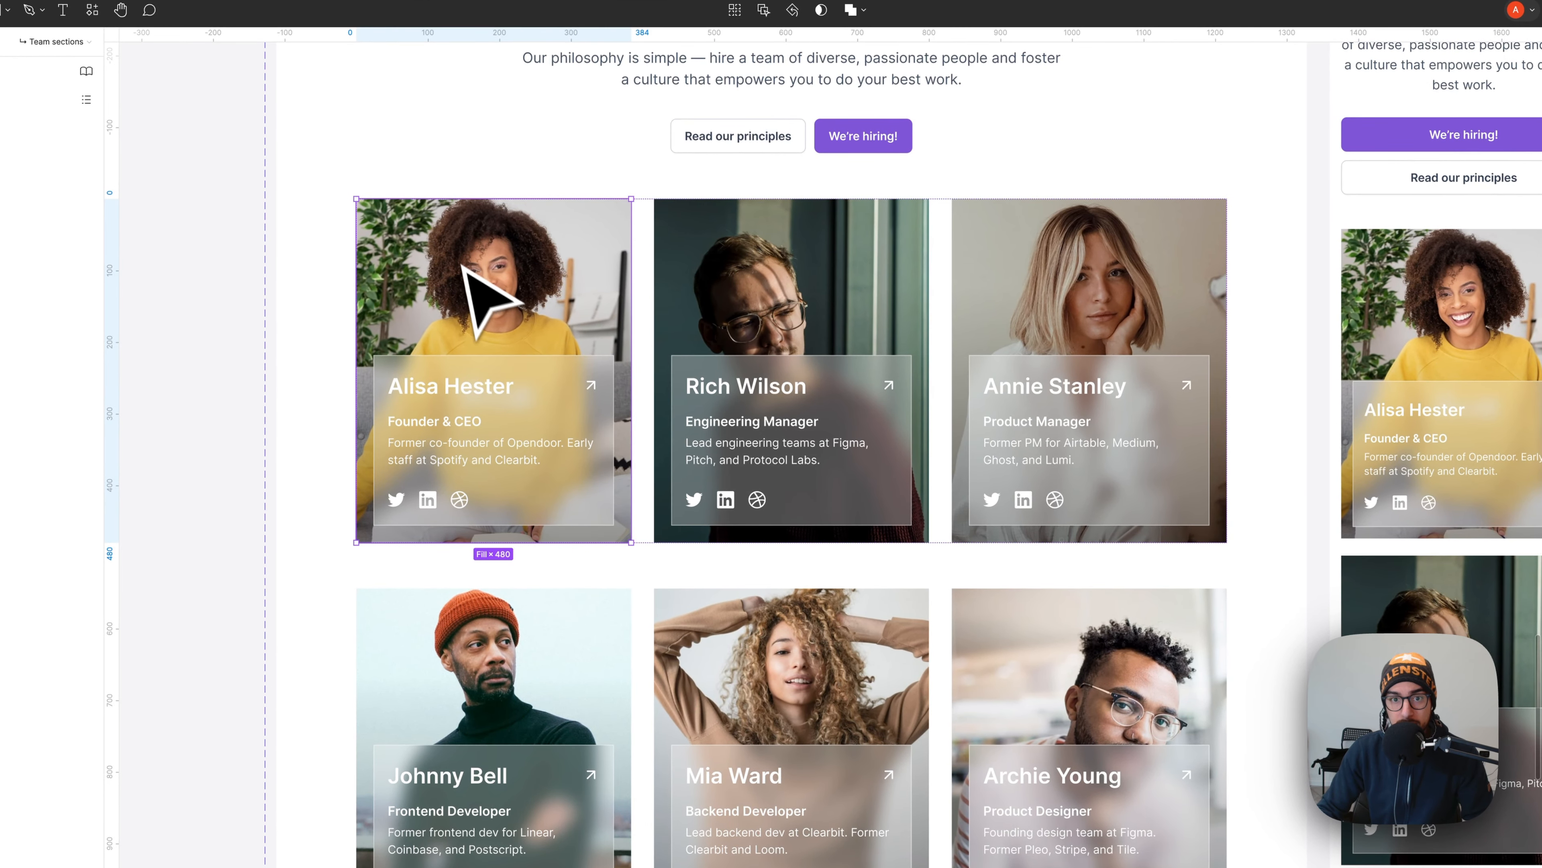
- Drill into the first member card's layers to select its glass content panel
{"action": "double_click", "coordinate": [468, 370]}
{"action": "double_click", "coordinate": [472, 373]}
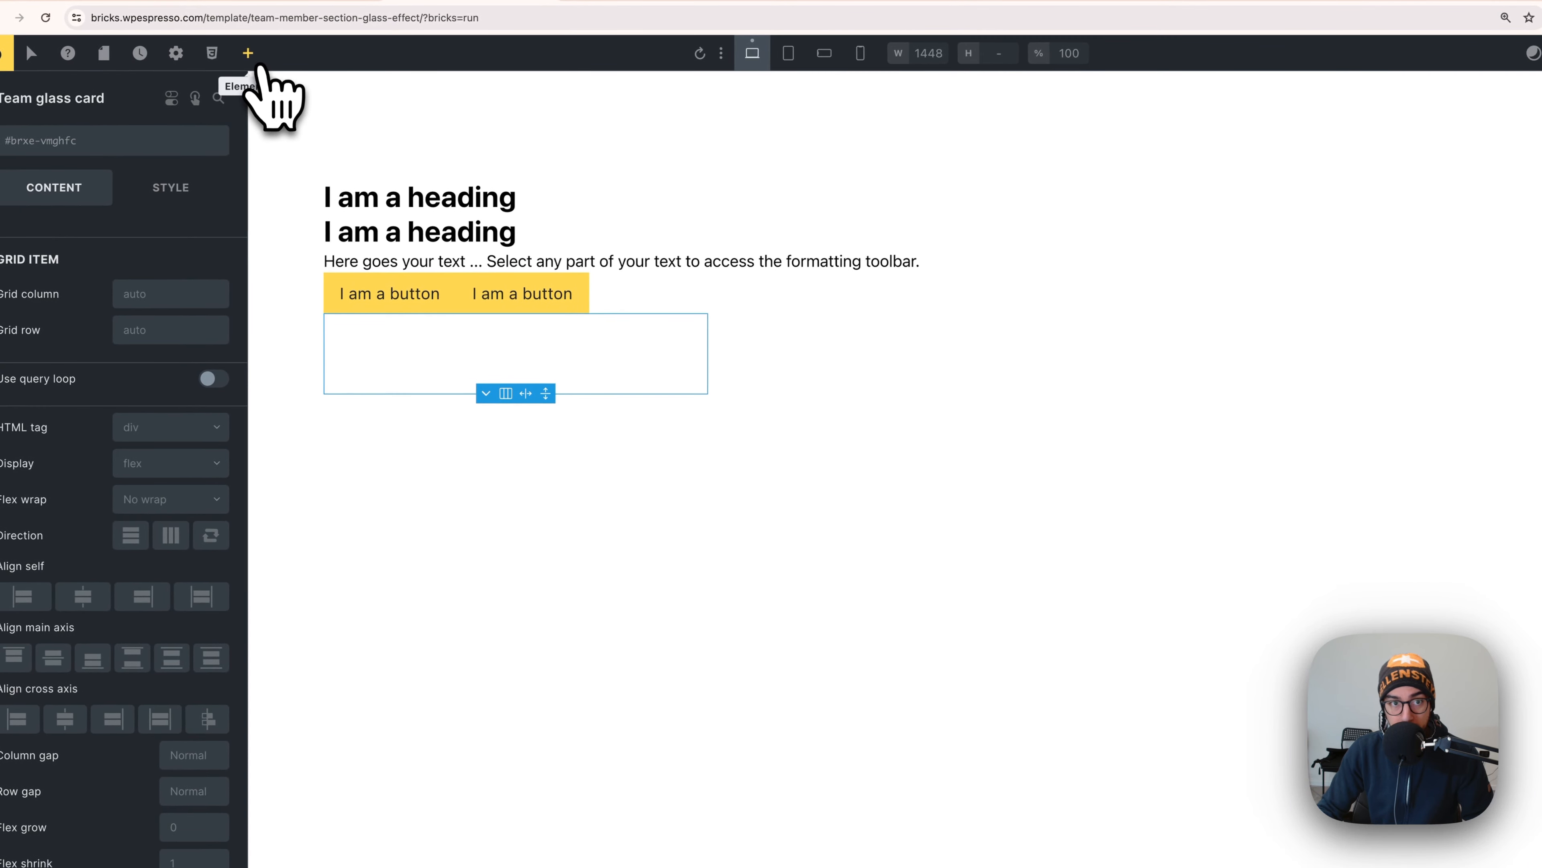
- Add a Div, remove a misplaced copy, and nest it in Team glass card as 'content wrapper'
{"action": "left_click", "coordinate": [260, 64]}
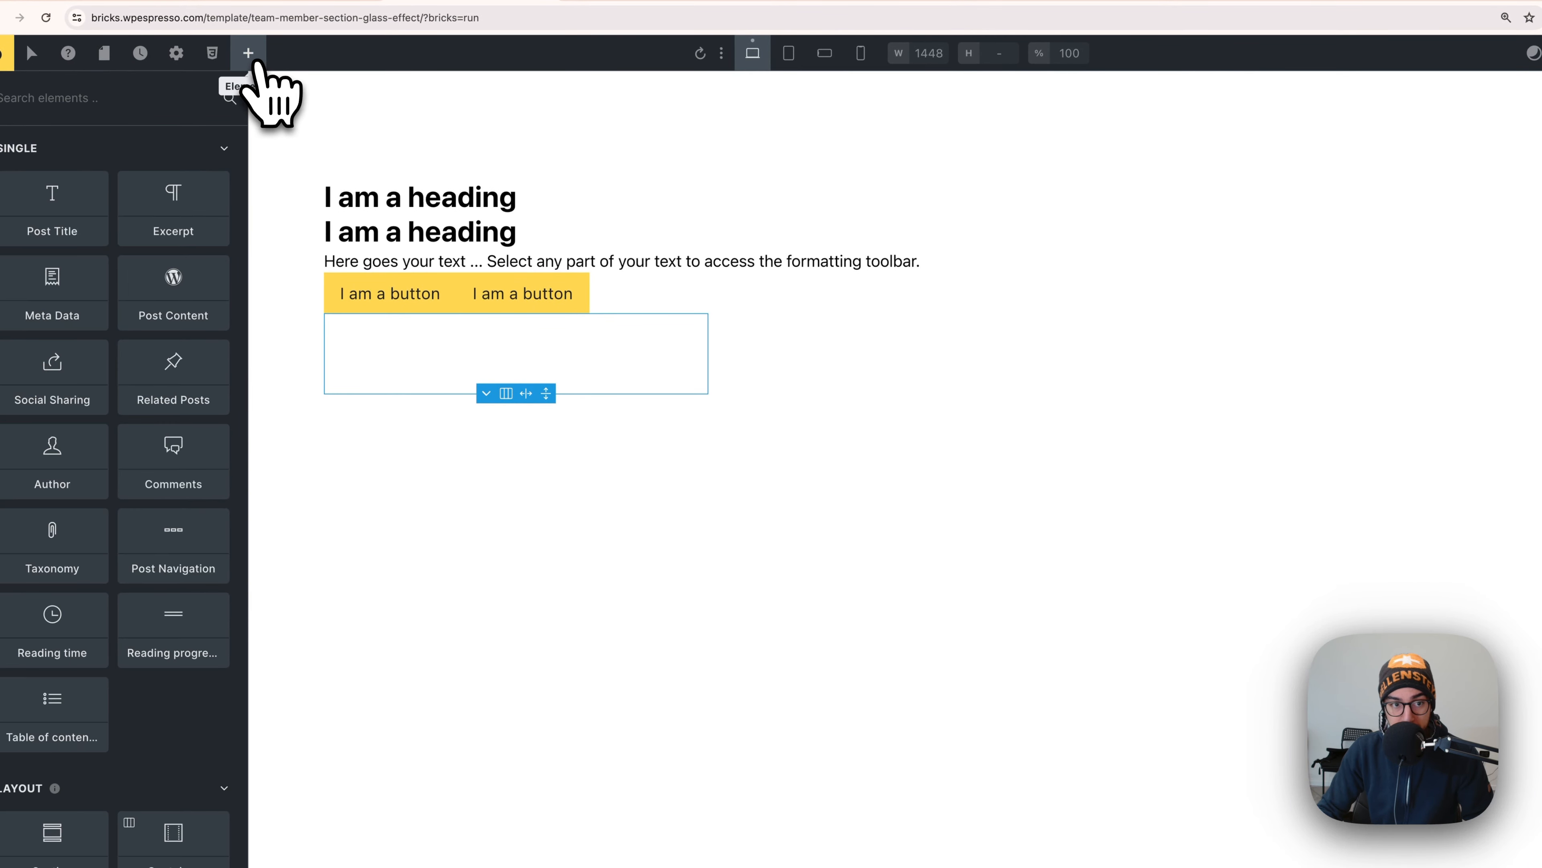
{"action": "scroll", "coordinate": [161, 430], "scroll_direction": "down", "scroll_amount": 5}
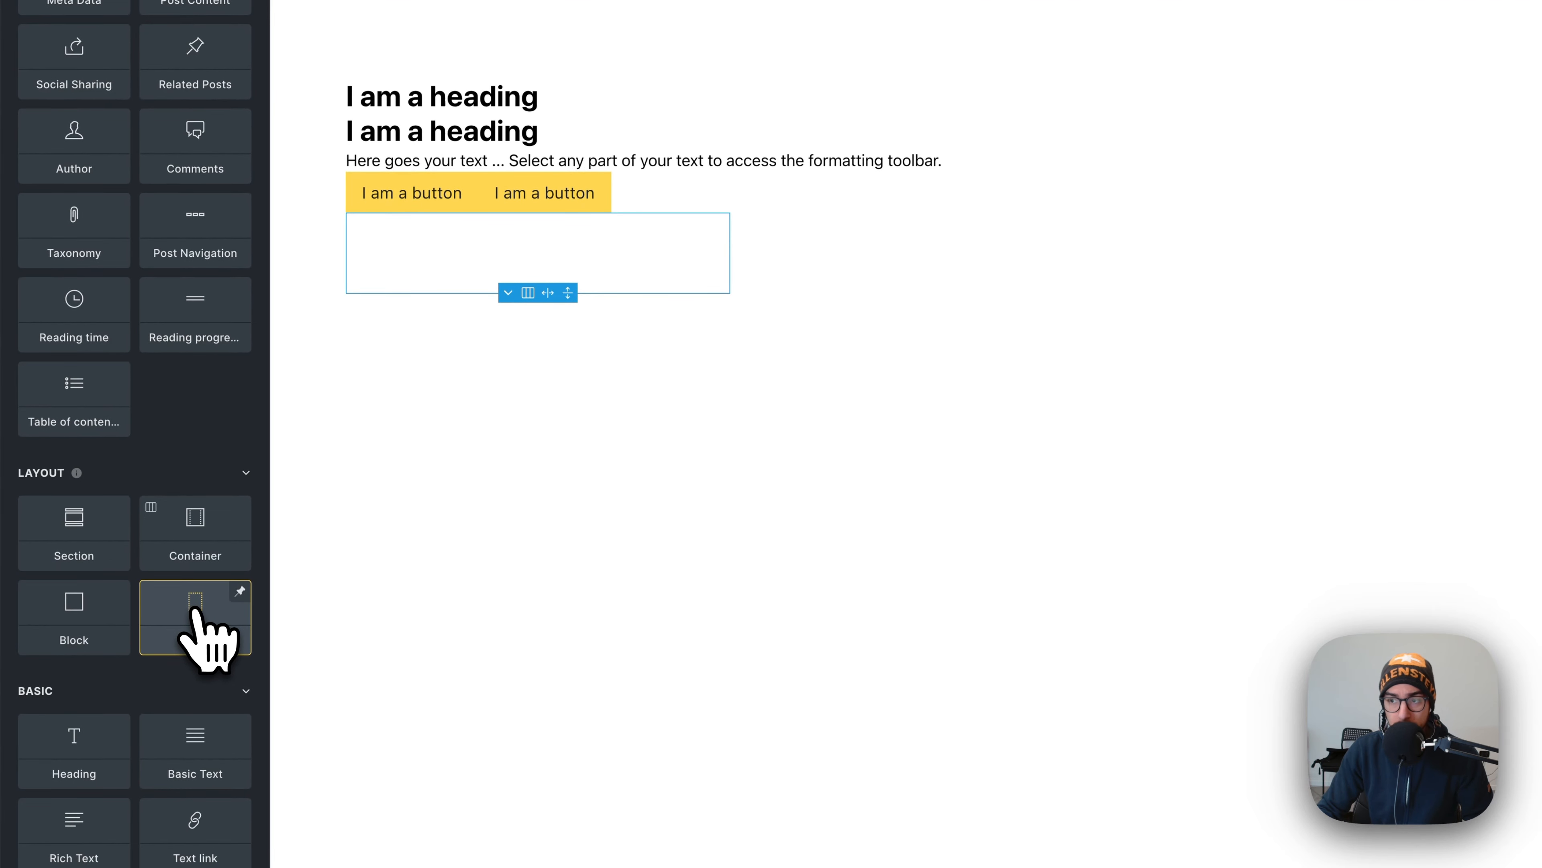
{"action": "left_click_drag", "start_coordinate": [195, 617], "coordinate": [1419, 289]}
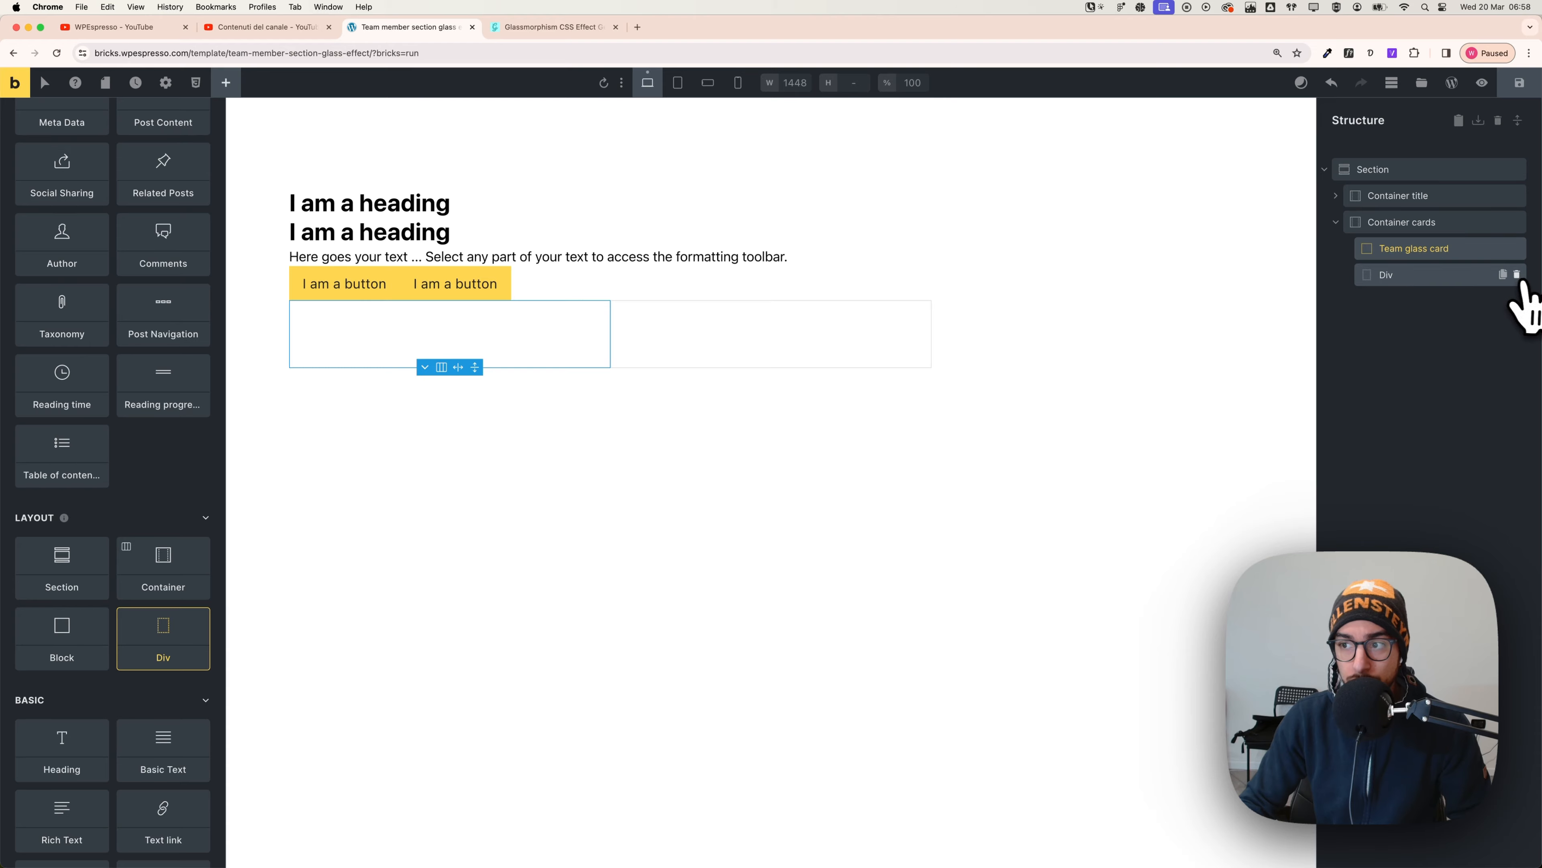
{"action": "left_click", "coordinate": [1516, 274]}
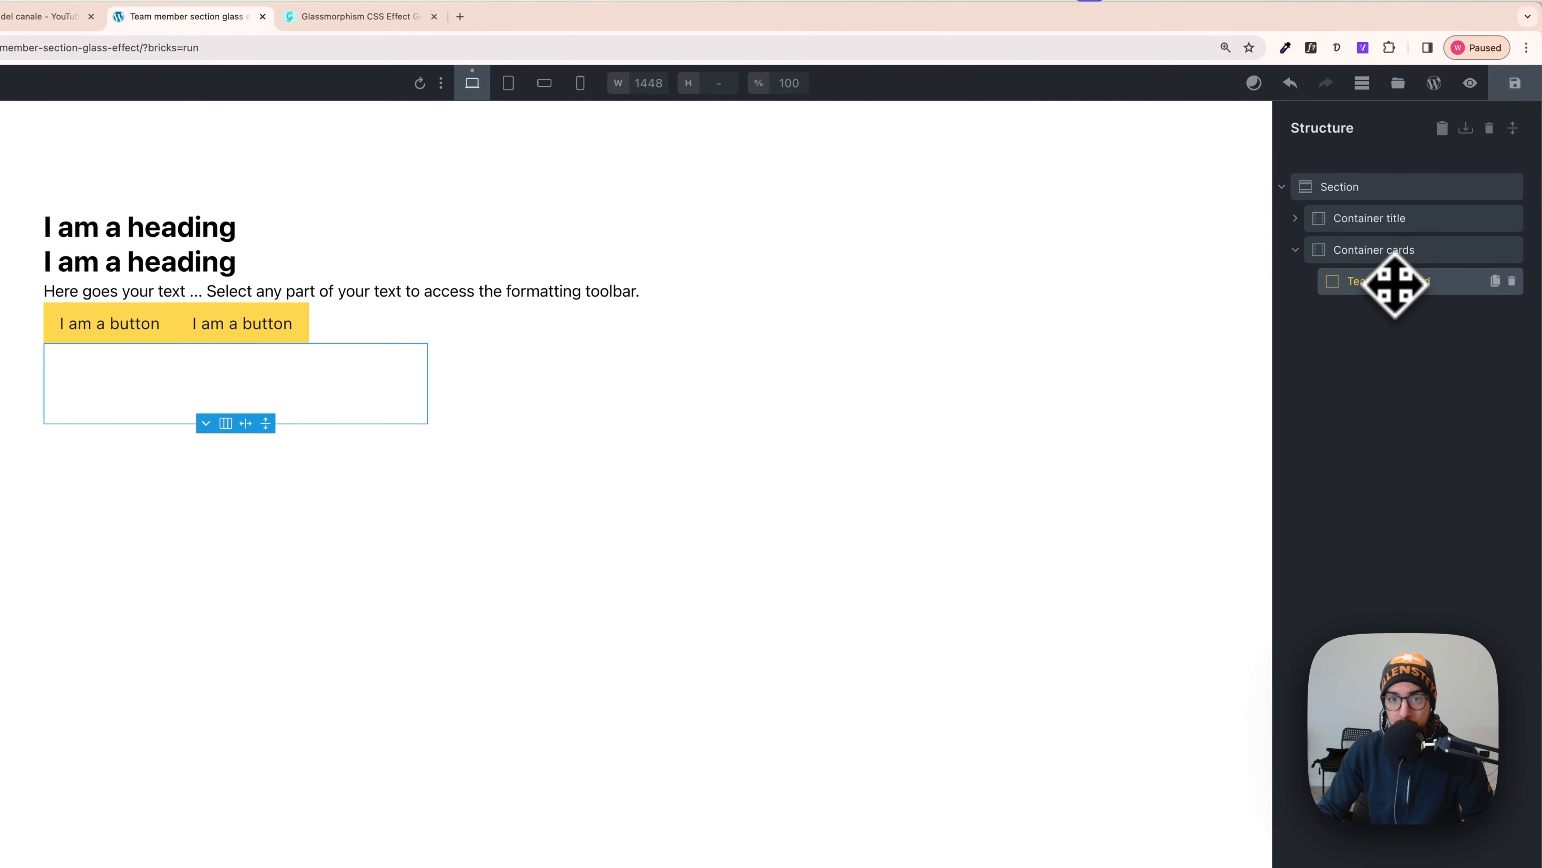
{"action": "left_click", "coordinate": [215, 102]}
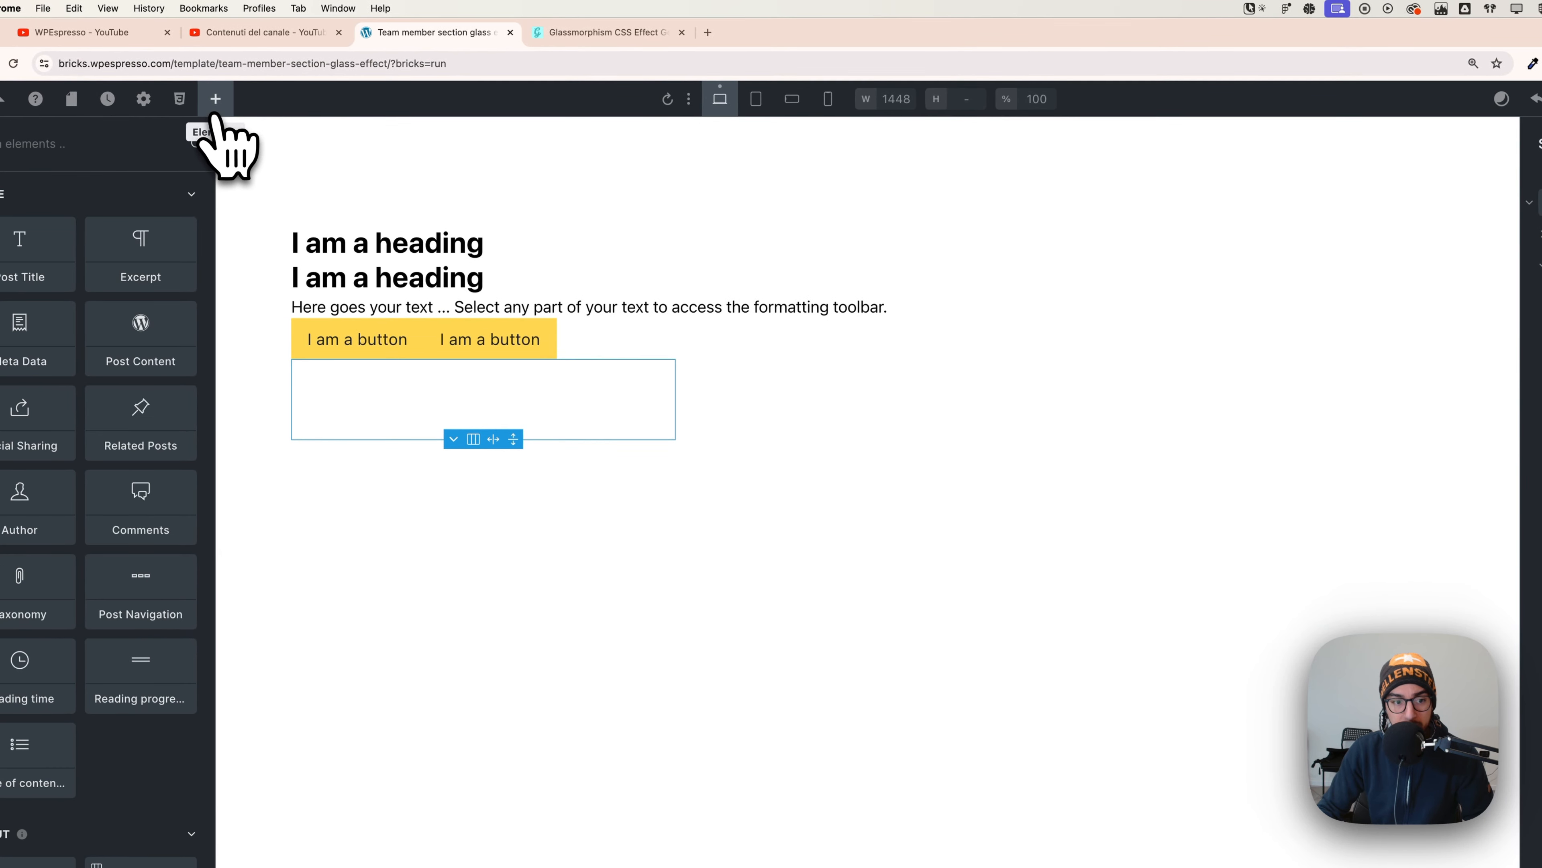
{"action": "scroll", "coordinate": [152, 547], "scroll_direction": "down", "scroll_amount": 3}
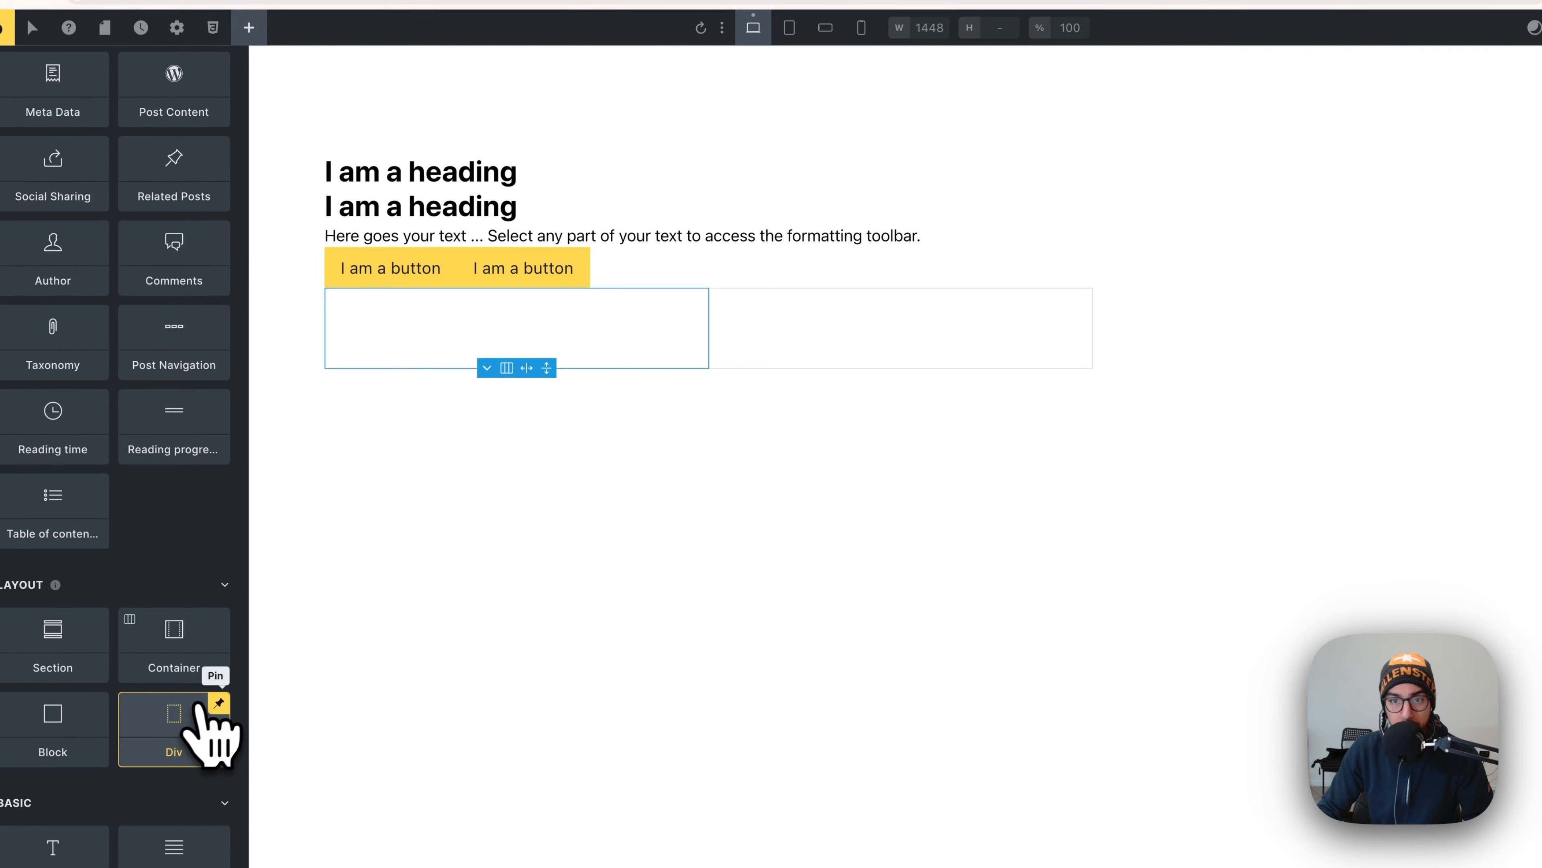
{"action": "left_click_drag", "start_coordinate": [200, 707], "coordinate": [1378, 252]}
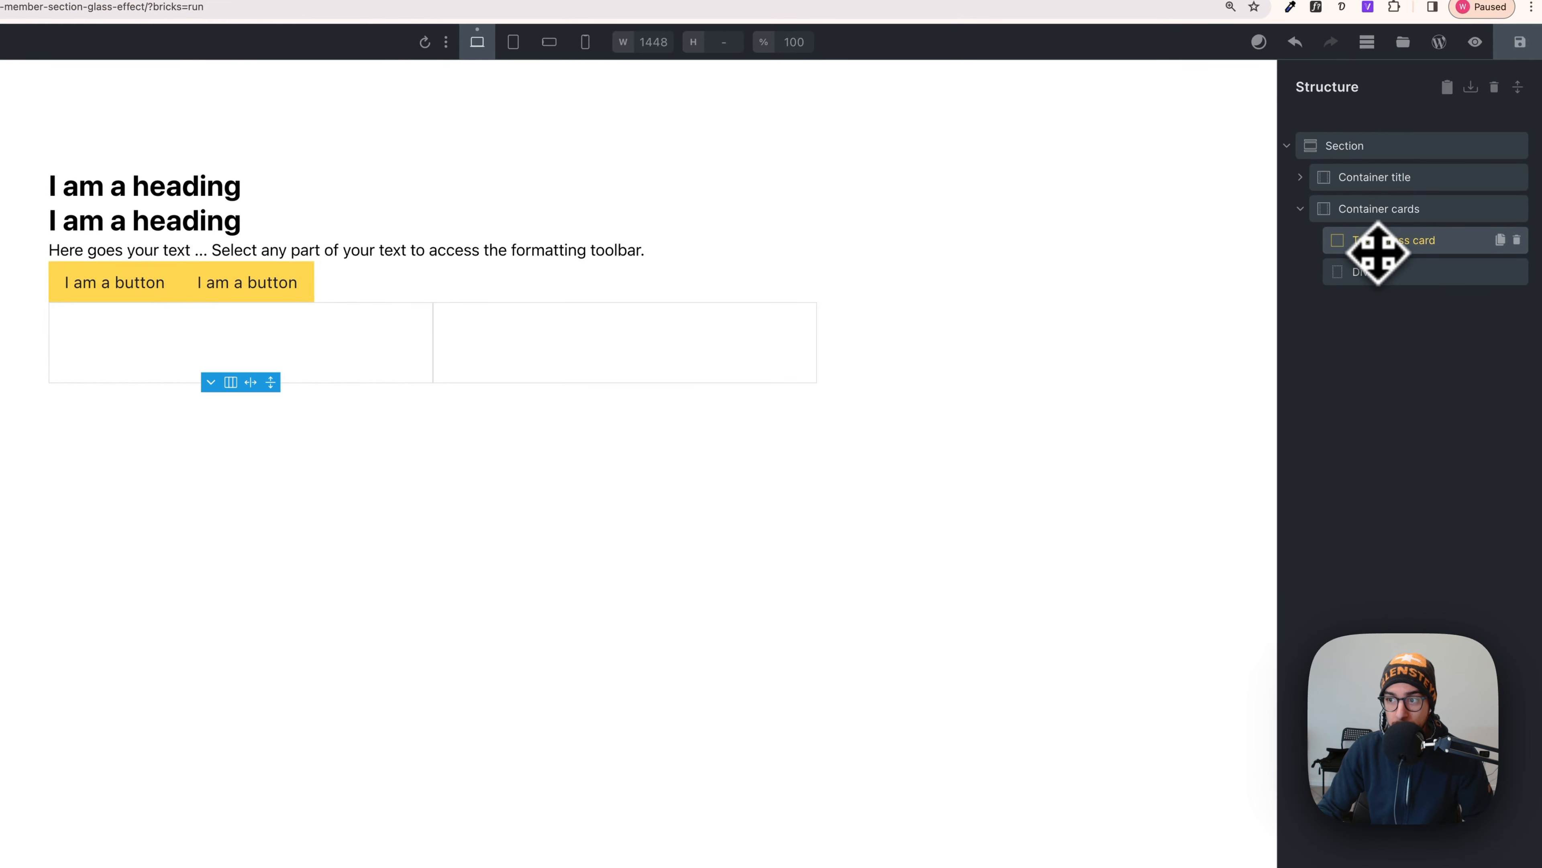
{"action": "left_click", "coordinate": [1381, 274]}
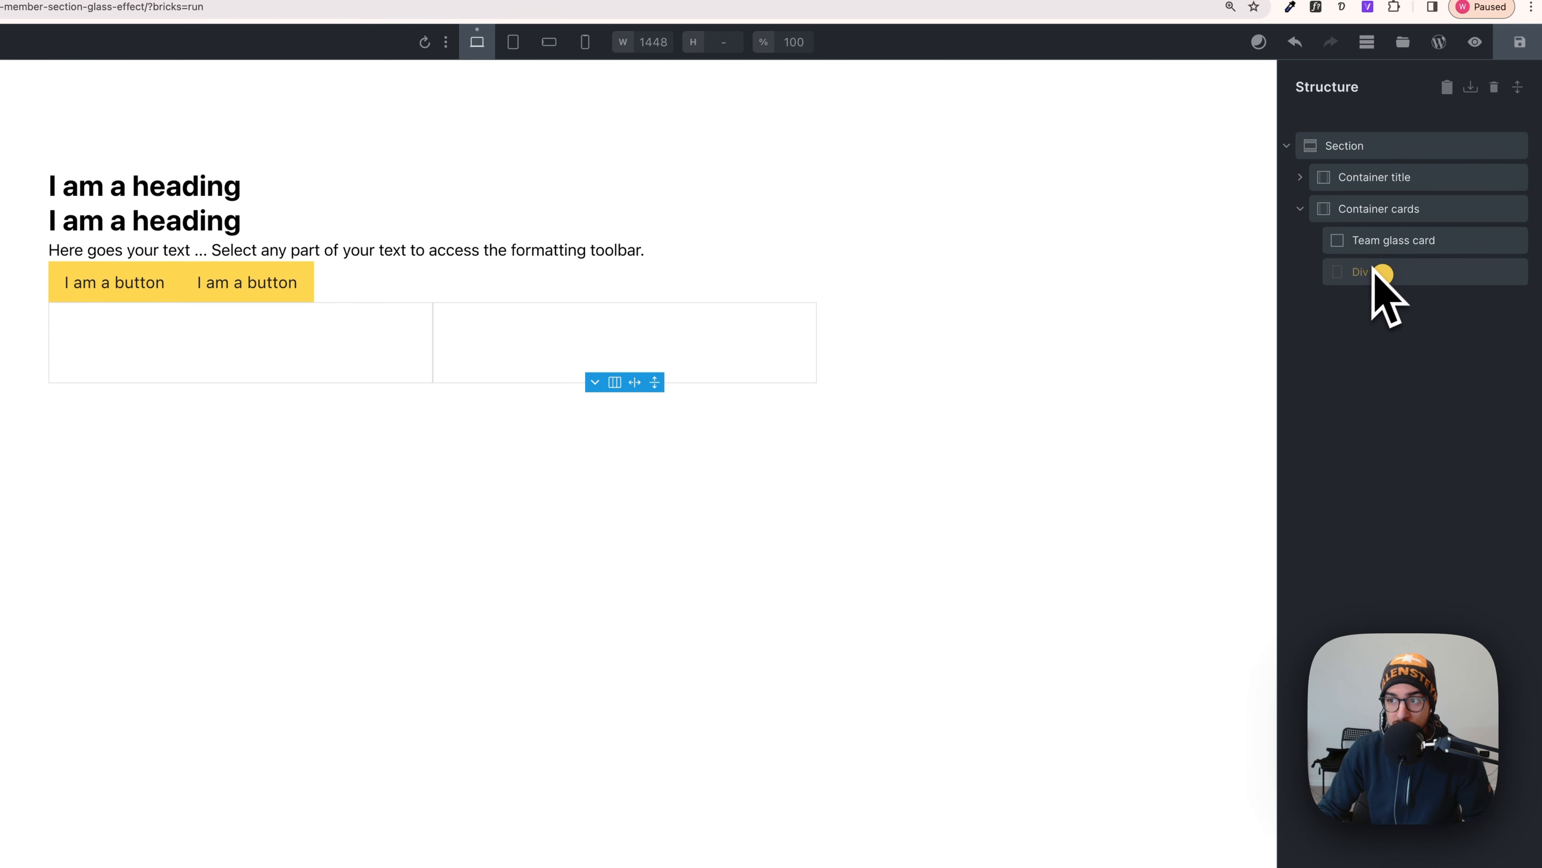
{"action": "left_click_drag", "start_coordinate": [1389, 246], "coordinate": [1393, 248]}
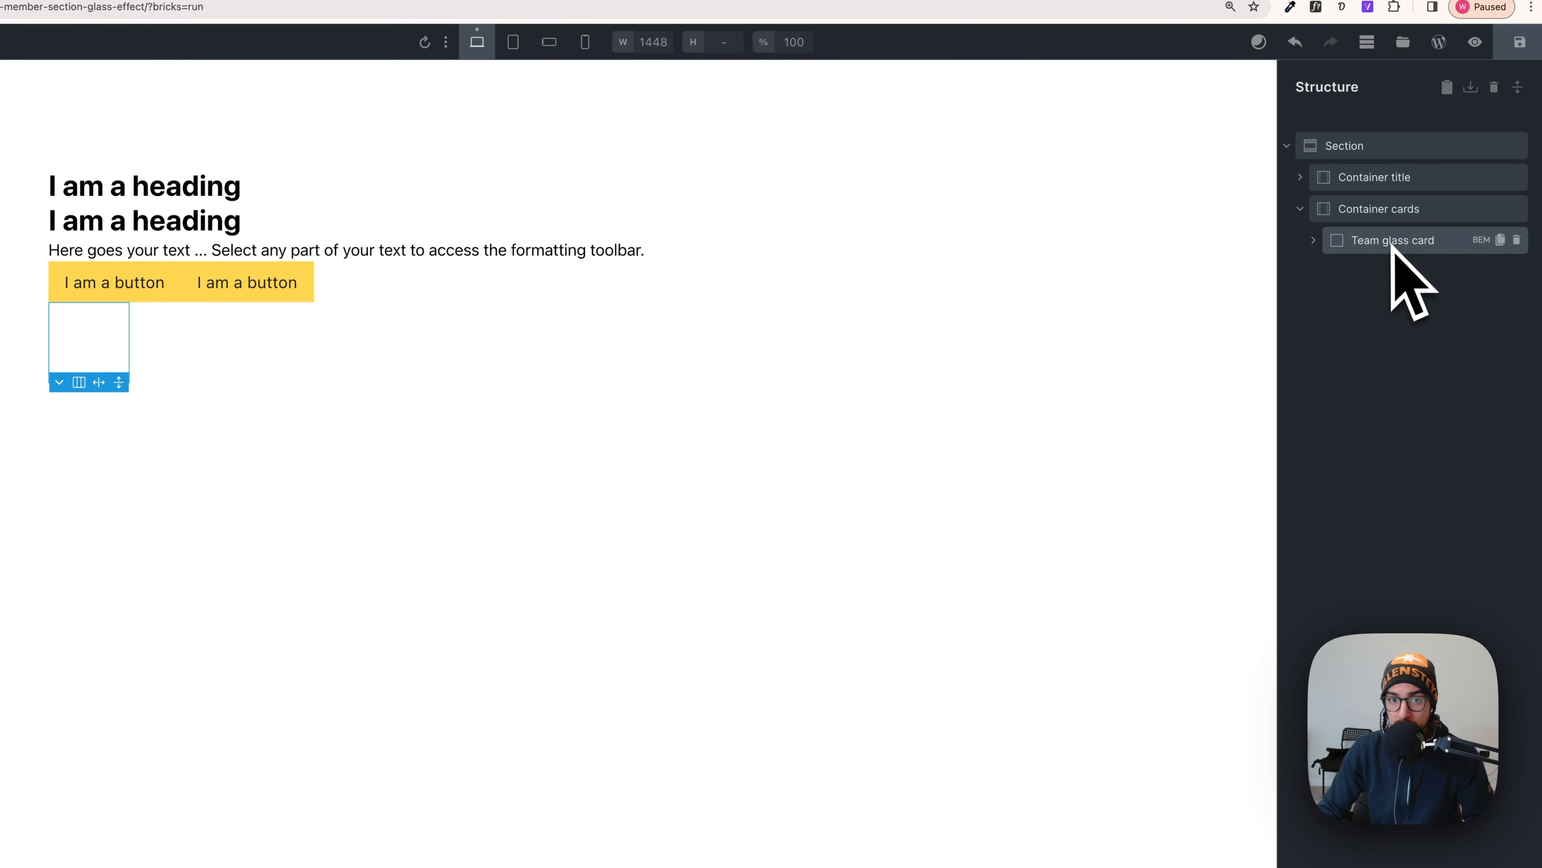
{"action": "left_click", "coordinate": [1319, 242]}
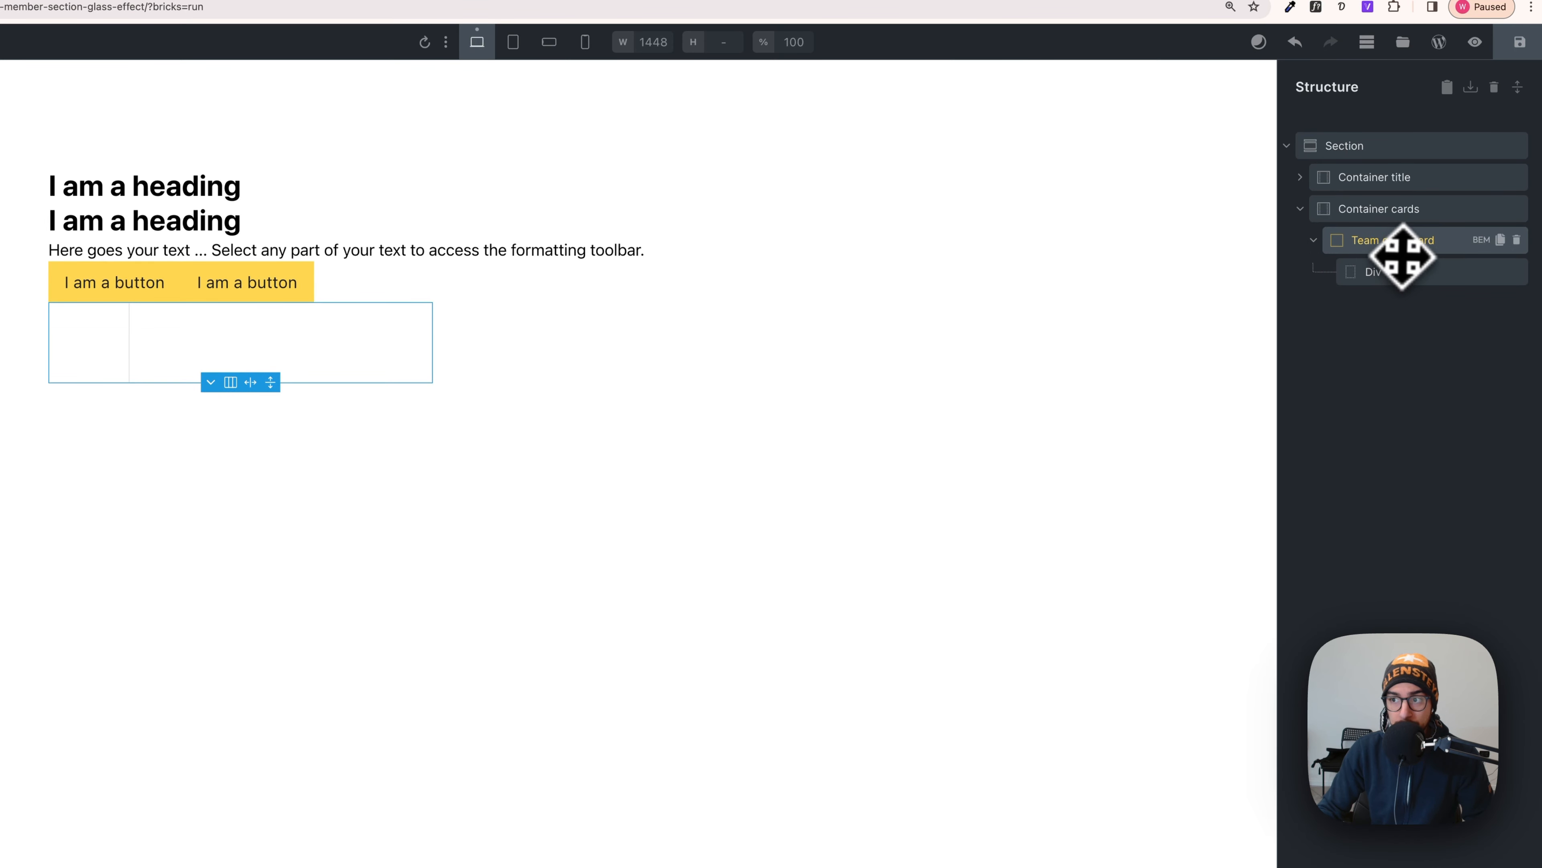
{"action": "left_click", "coordinate": [1395, 277]}
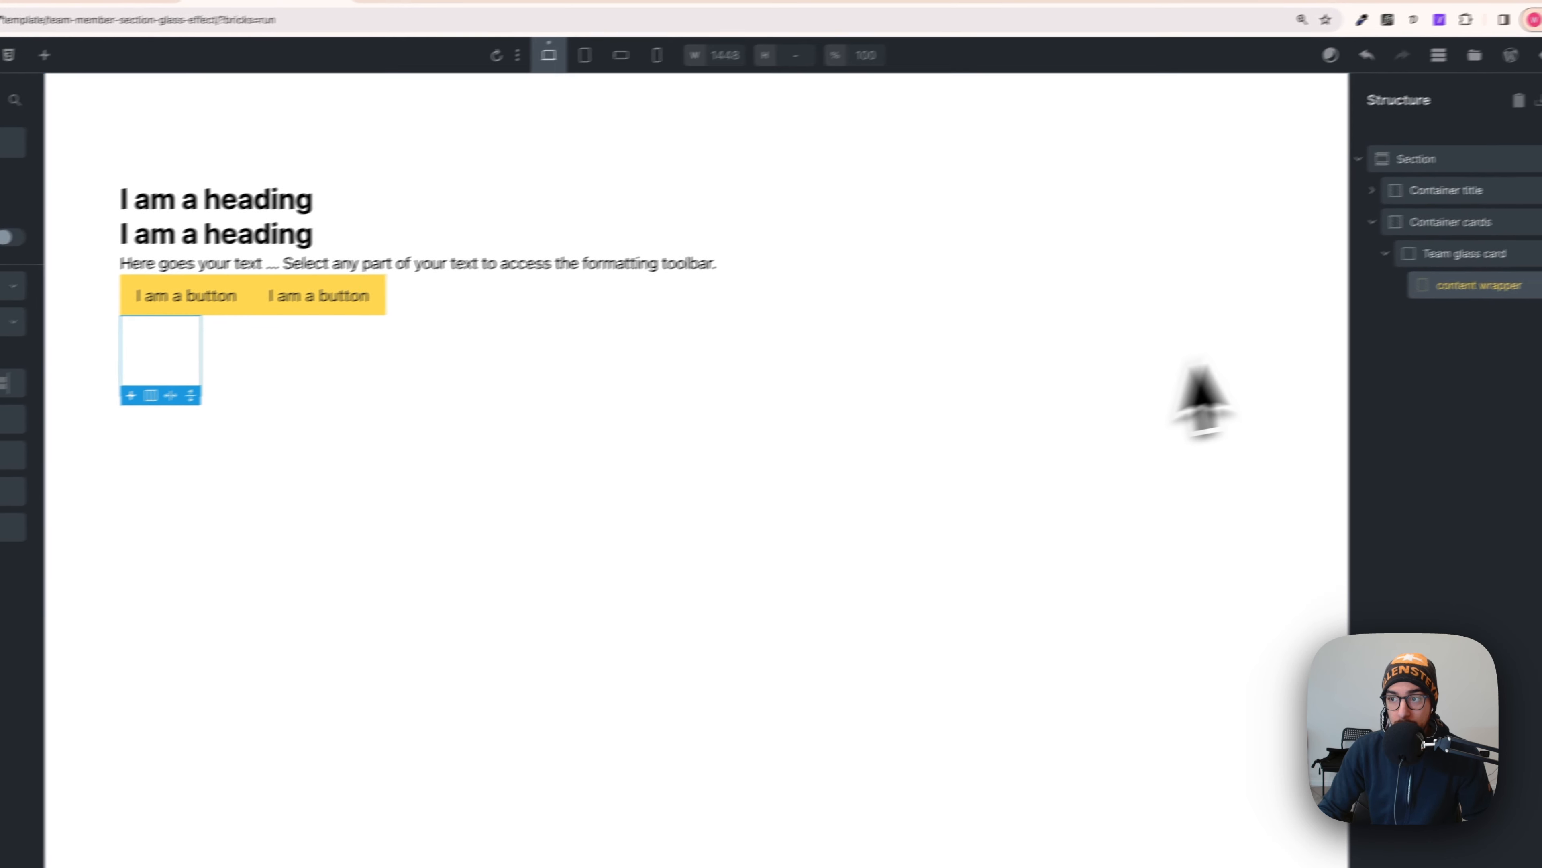
- Add a 'title wrapper' div inside content wrapper, set to flex with space-between main axis
{"action": "left_click", "coordinate": [44, 55]}
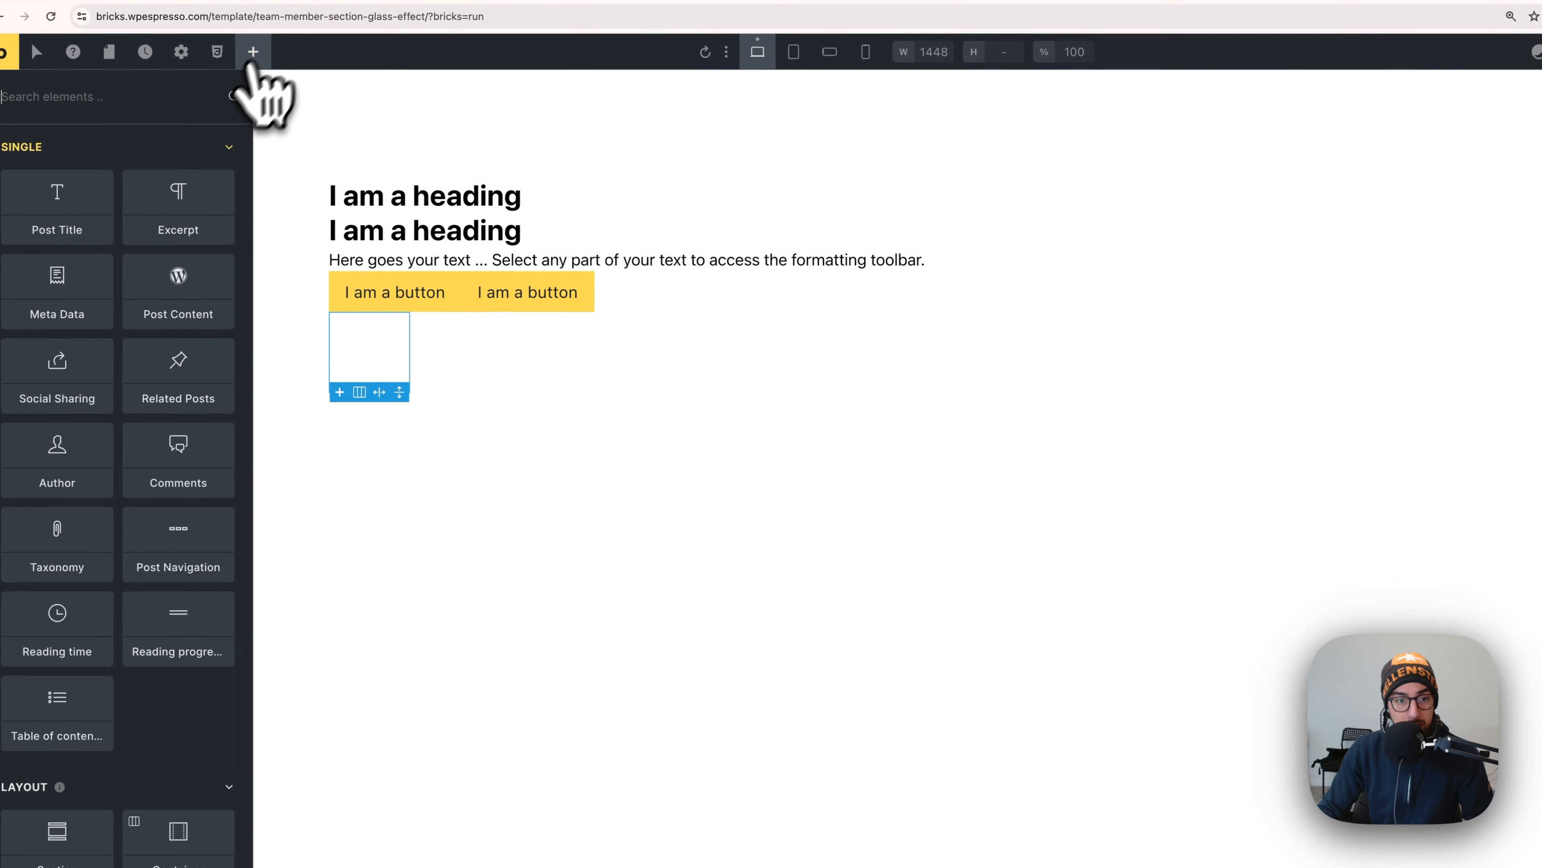
{"action": "scroll", "coordinate": [164, 675], "scroll_direction": "down", "scroll_amount": 3}
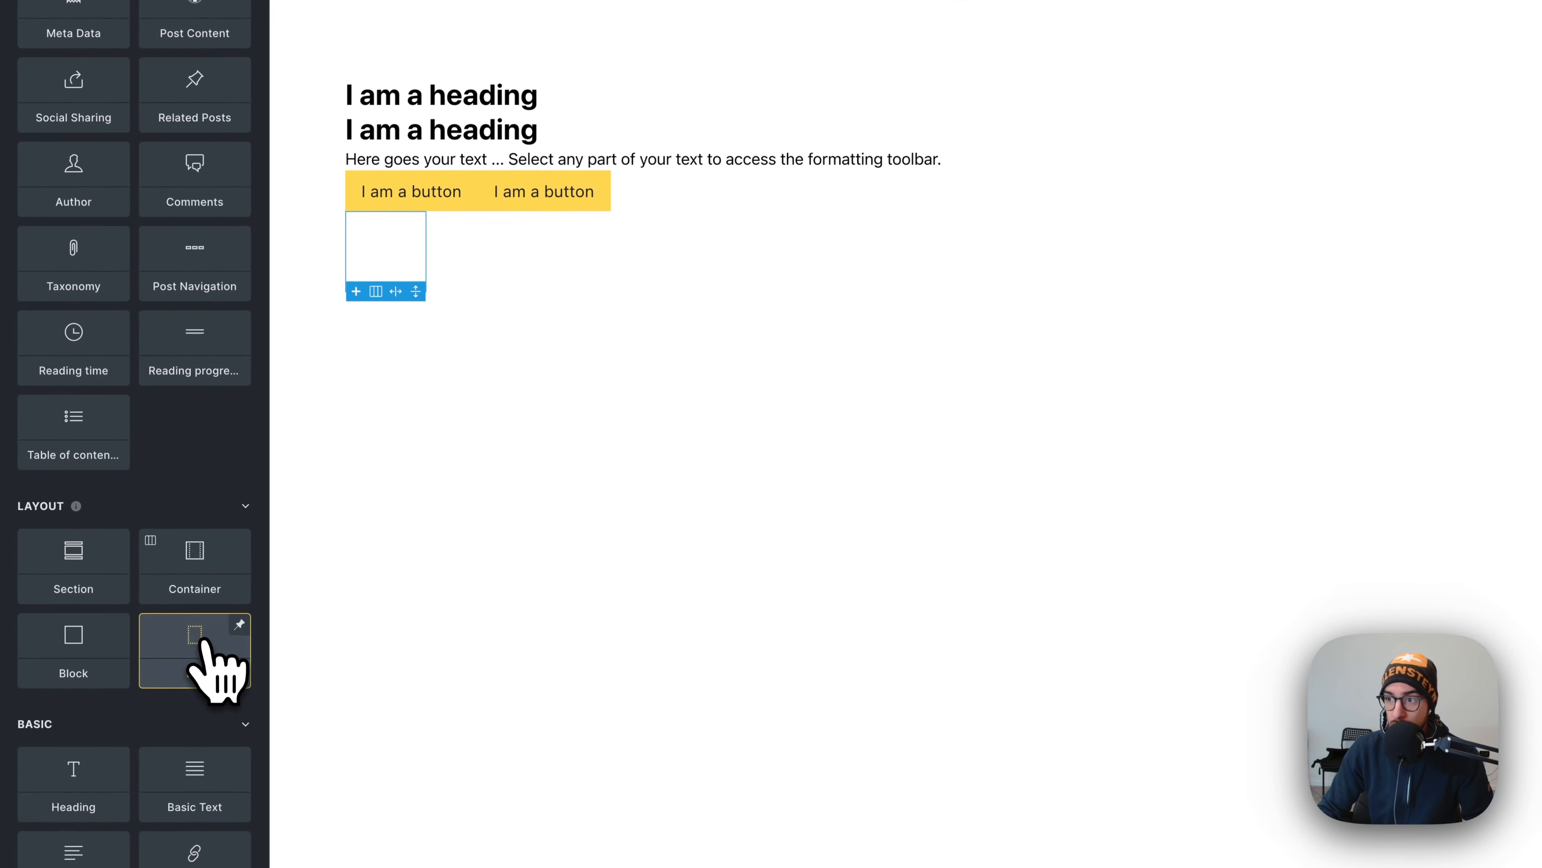
{"action": "left_click", "coordinate": [204, 641]}
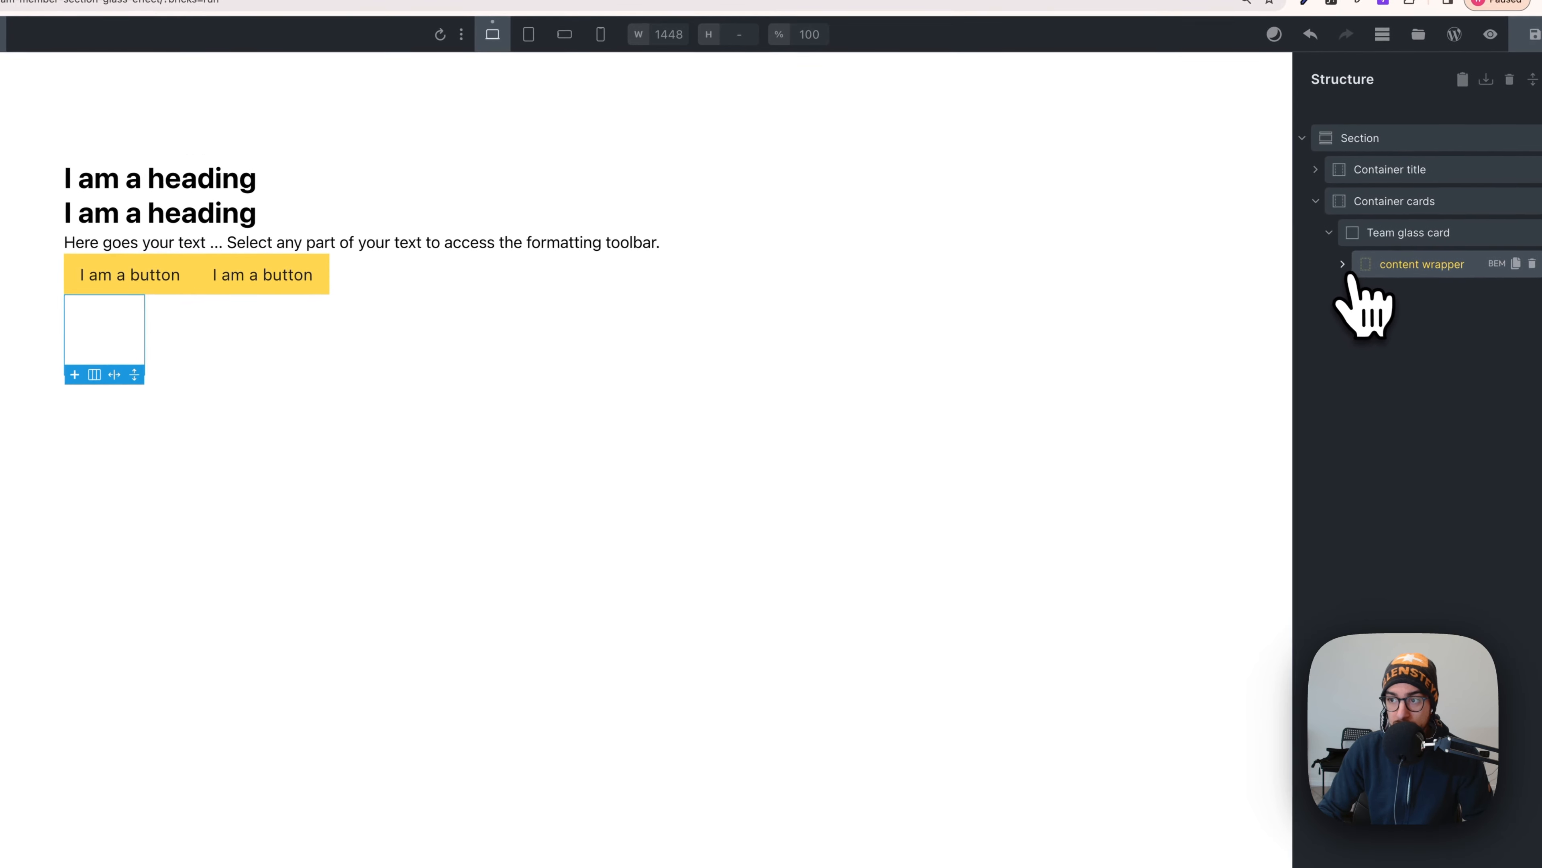
{"action": "left_click", "coordinate": [1342, 268]}
{"action": "left_click", "coordinate": [1423, 303]}
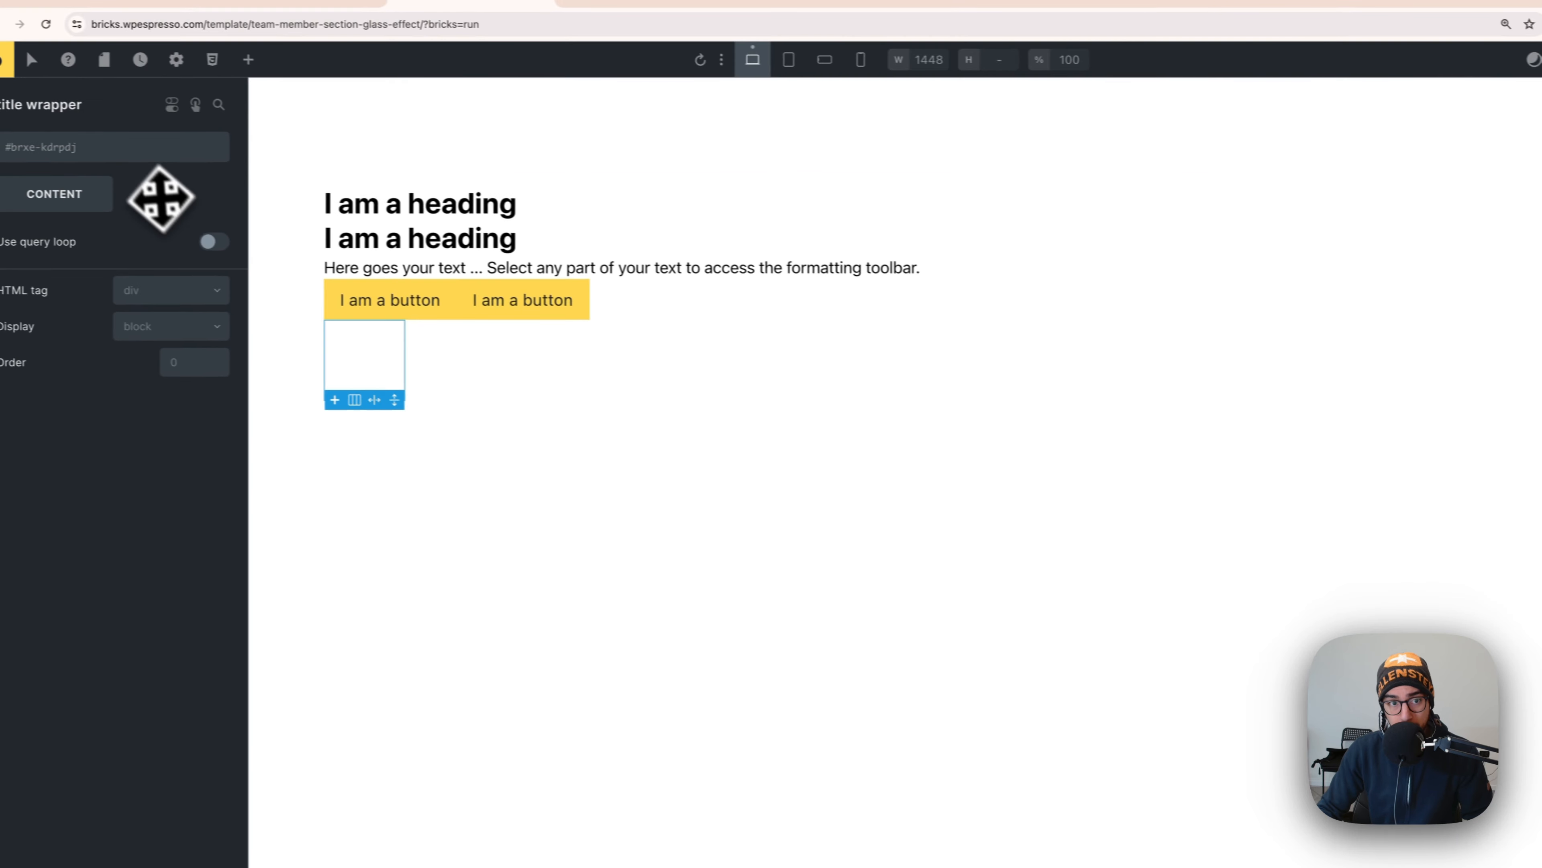
{"action": "left_click", "coordinate": [191, 332]}
{"action": "left_click", "coordinate": [182, 386]}
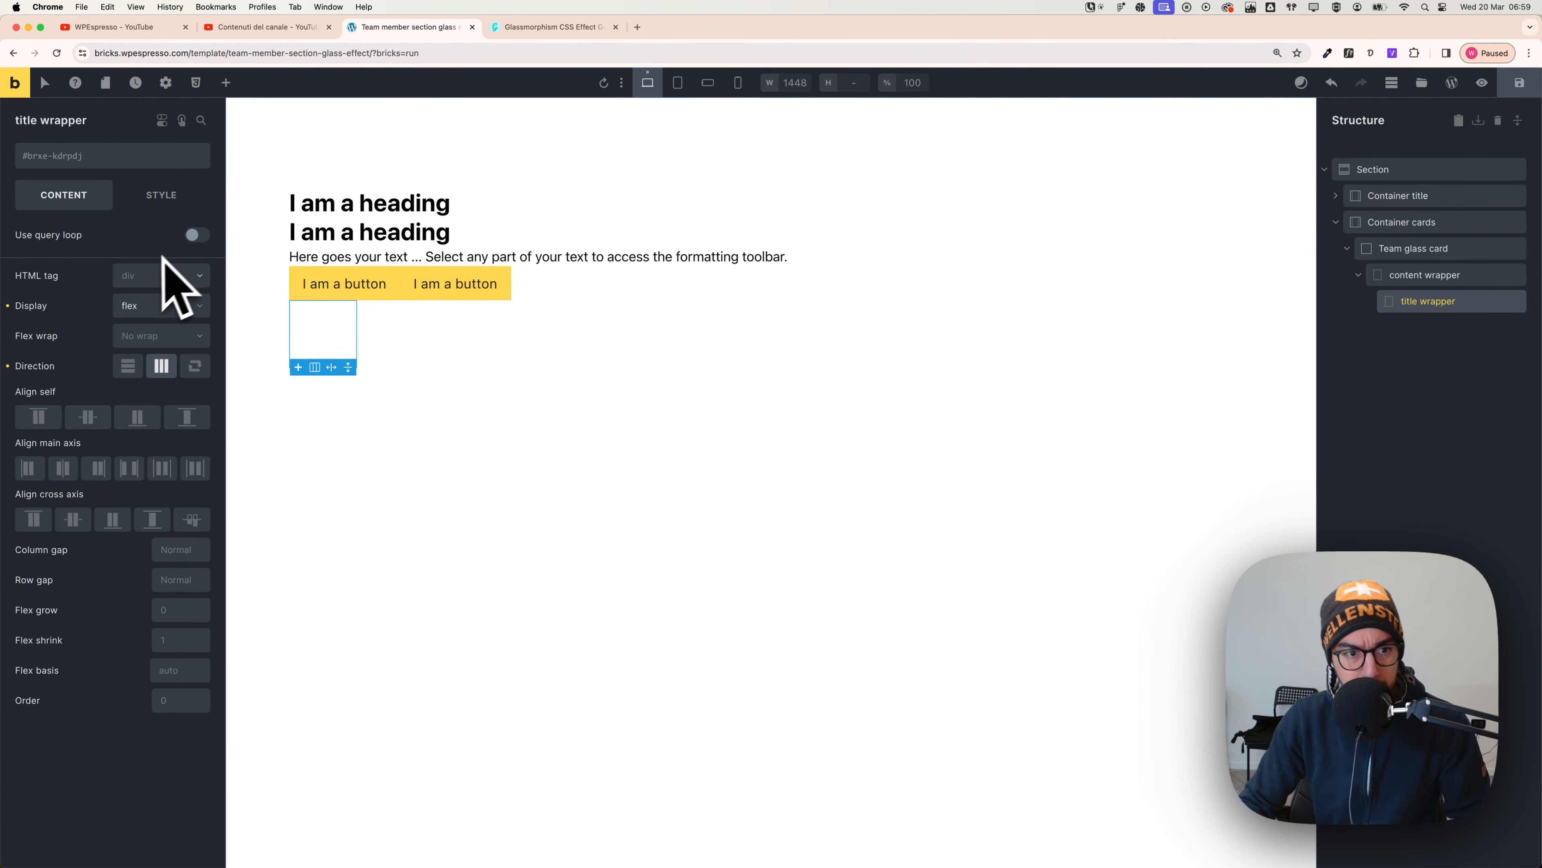
{"action": "left_click", "coordinate": [129, 468]}
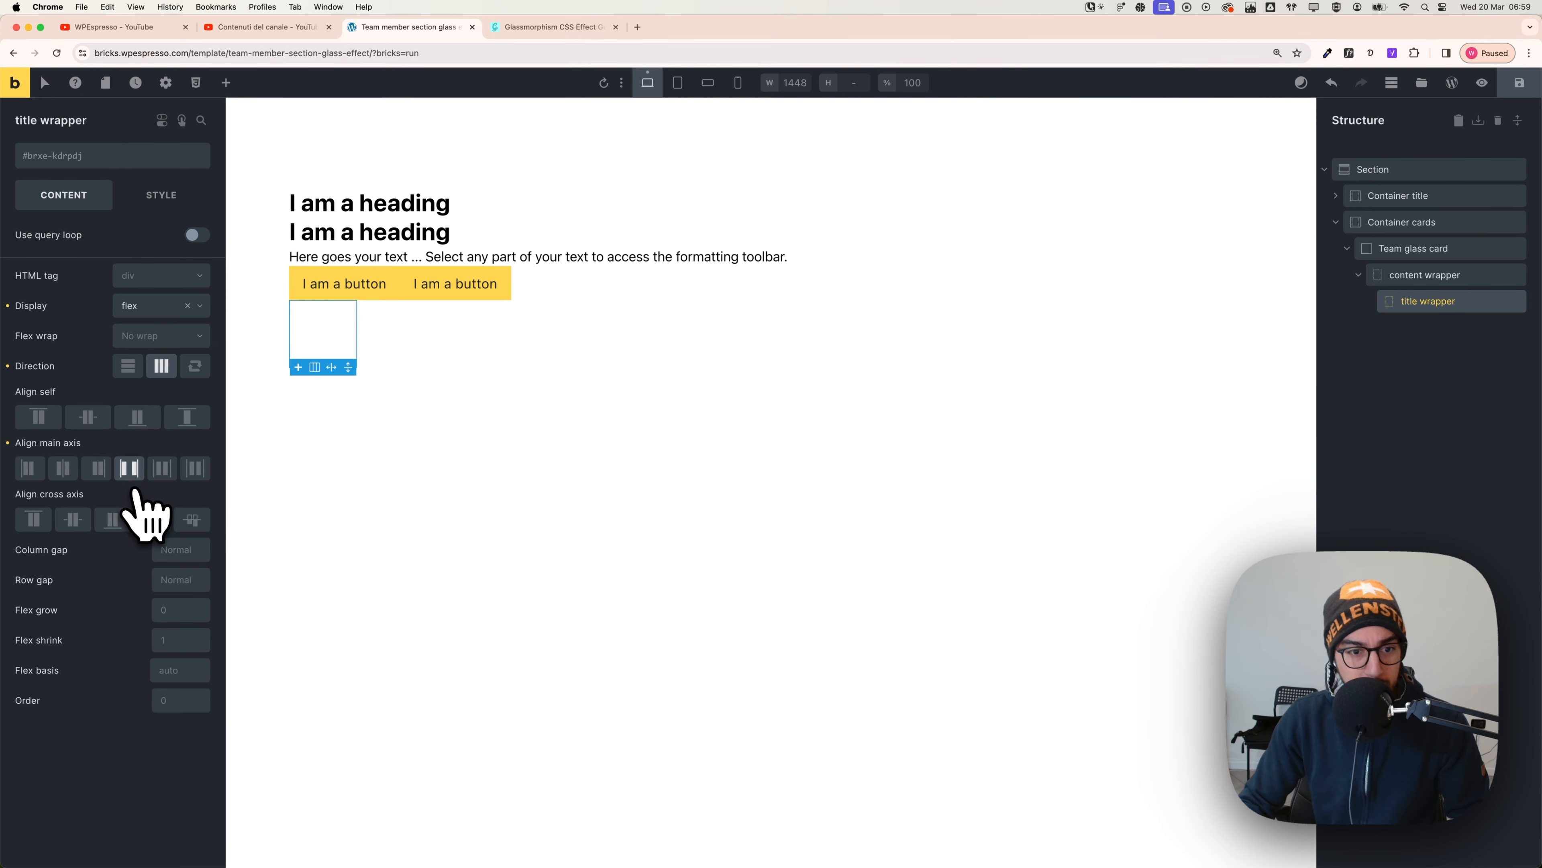
- Add an 'I am a heading' heading inside title wrapper
{"action": "left_click", "coordinate": [226, 82]}
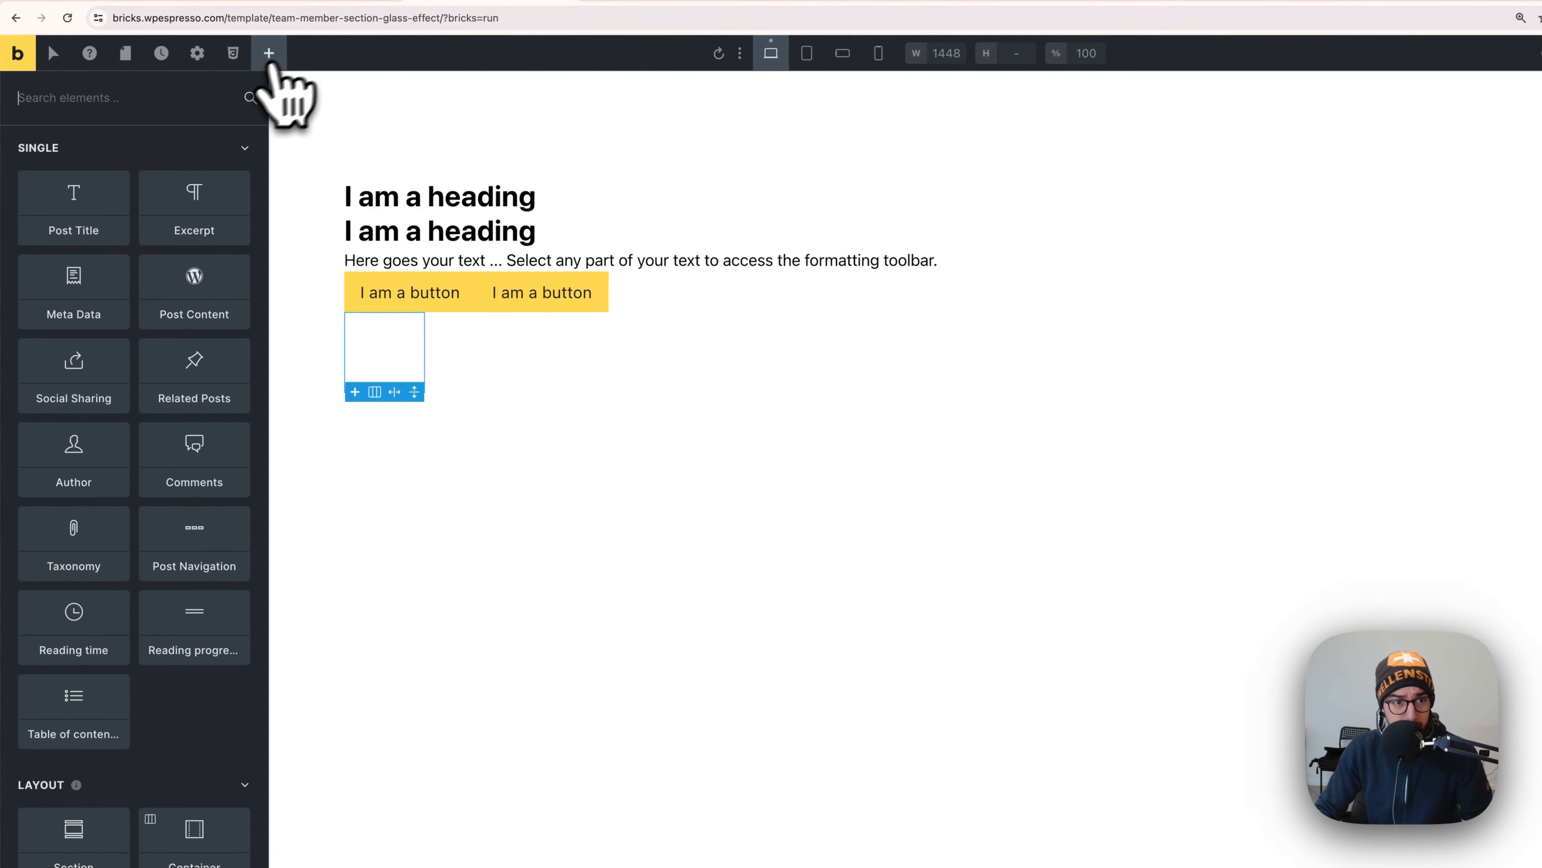
{"action": "scroll", "coordinate": [124, 572], "scroll_direction": "down", "scroll_amount": 2}
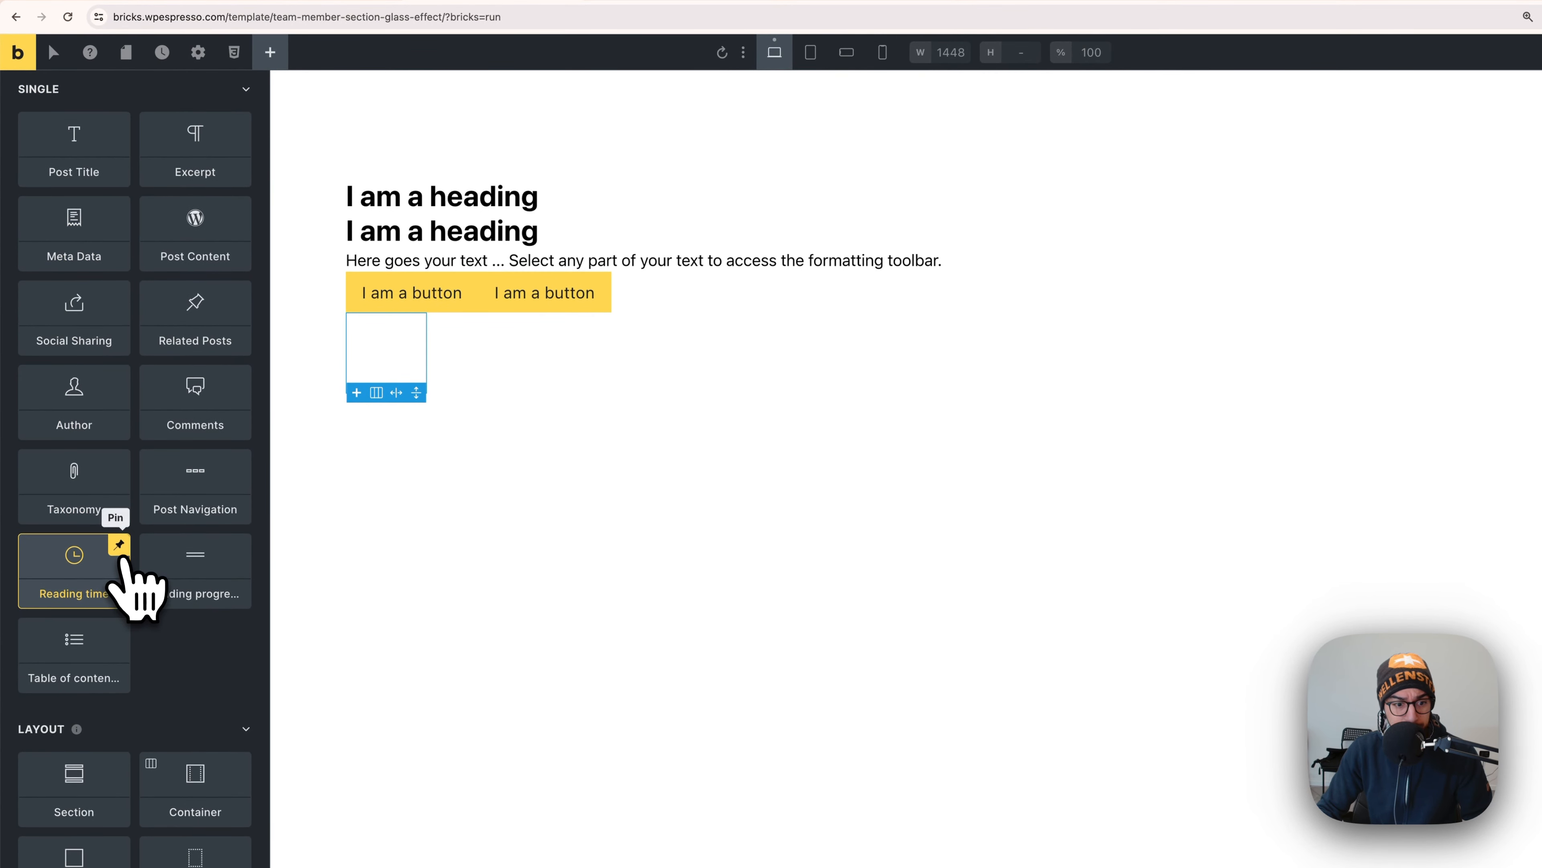
{"action": "scroll", "coordinate": [130, 626], "scroll_direction": "down", "scroll_amount": 10}
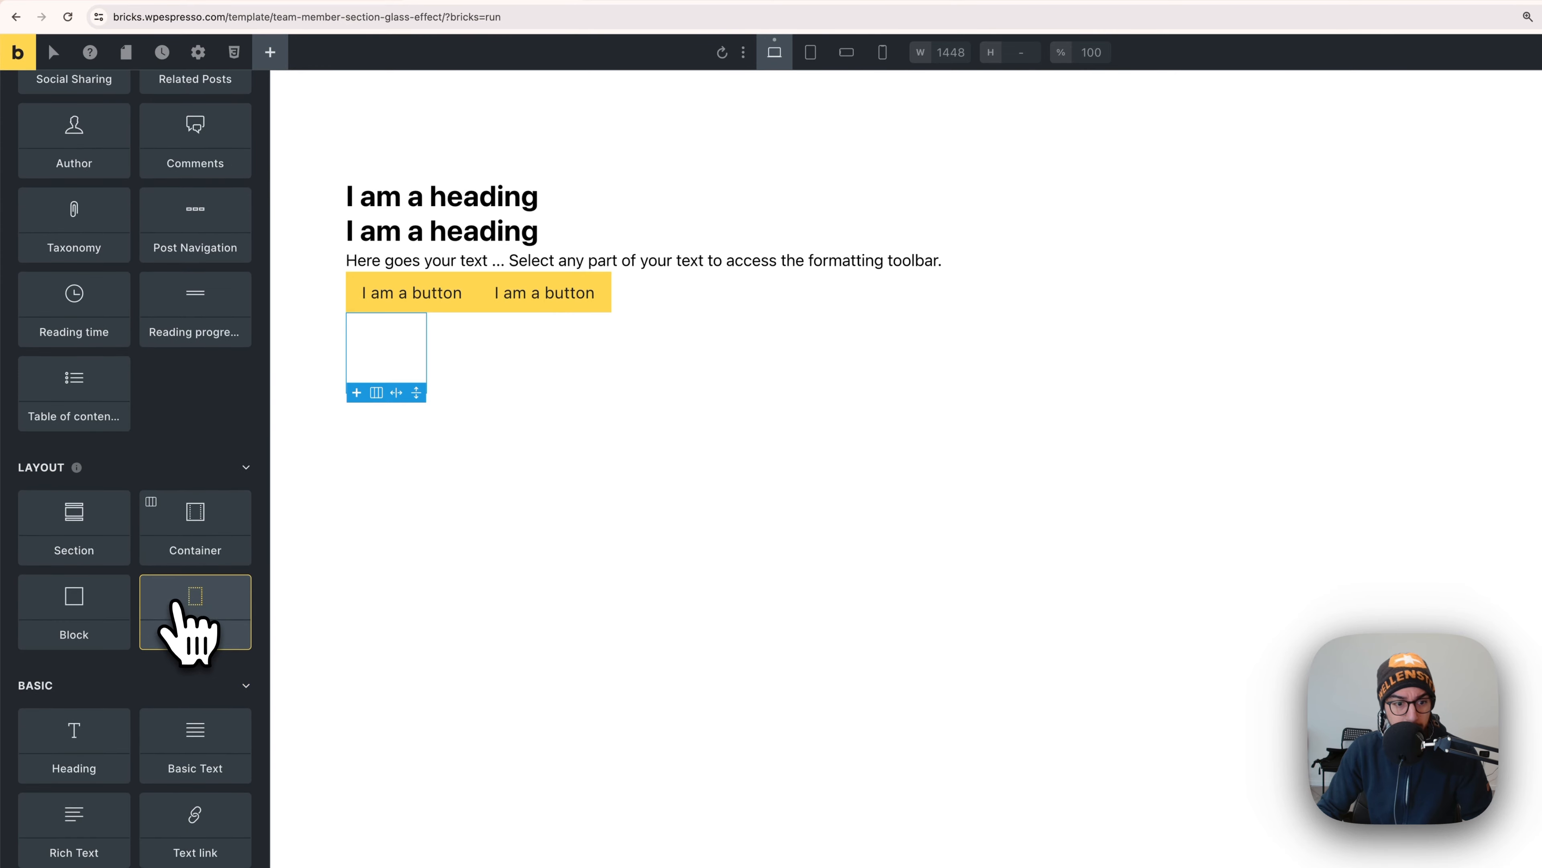
{"action": "left_click", "coordinate": [115, 647]}
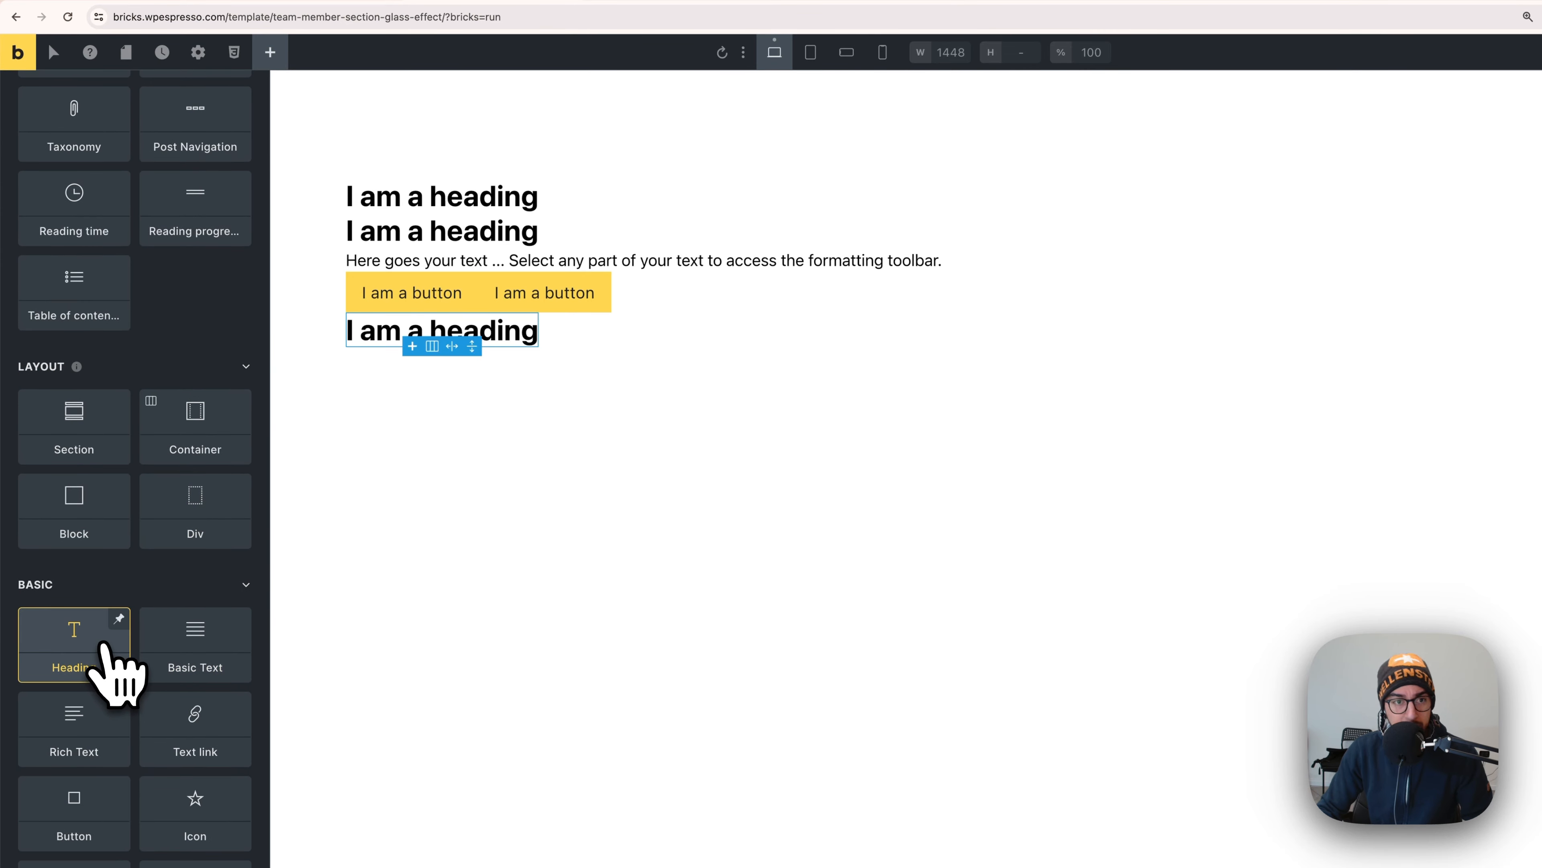
- Place a star icon beside the heading, then bring up the Figma card design
{"action": "scroll", "coordinate": [105, 643], "scroll_direction": "up", "scroll_amount": 12}
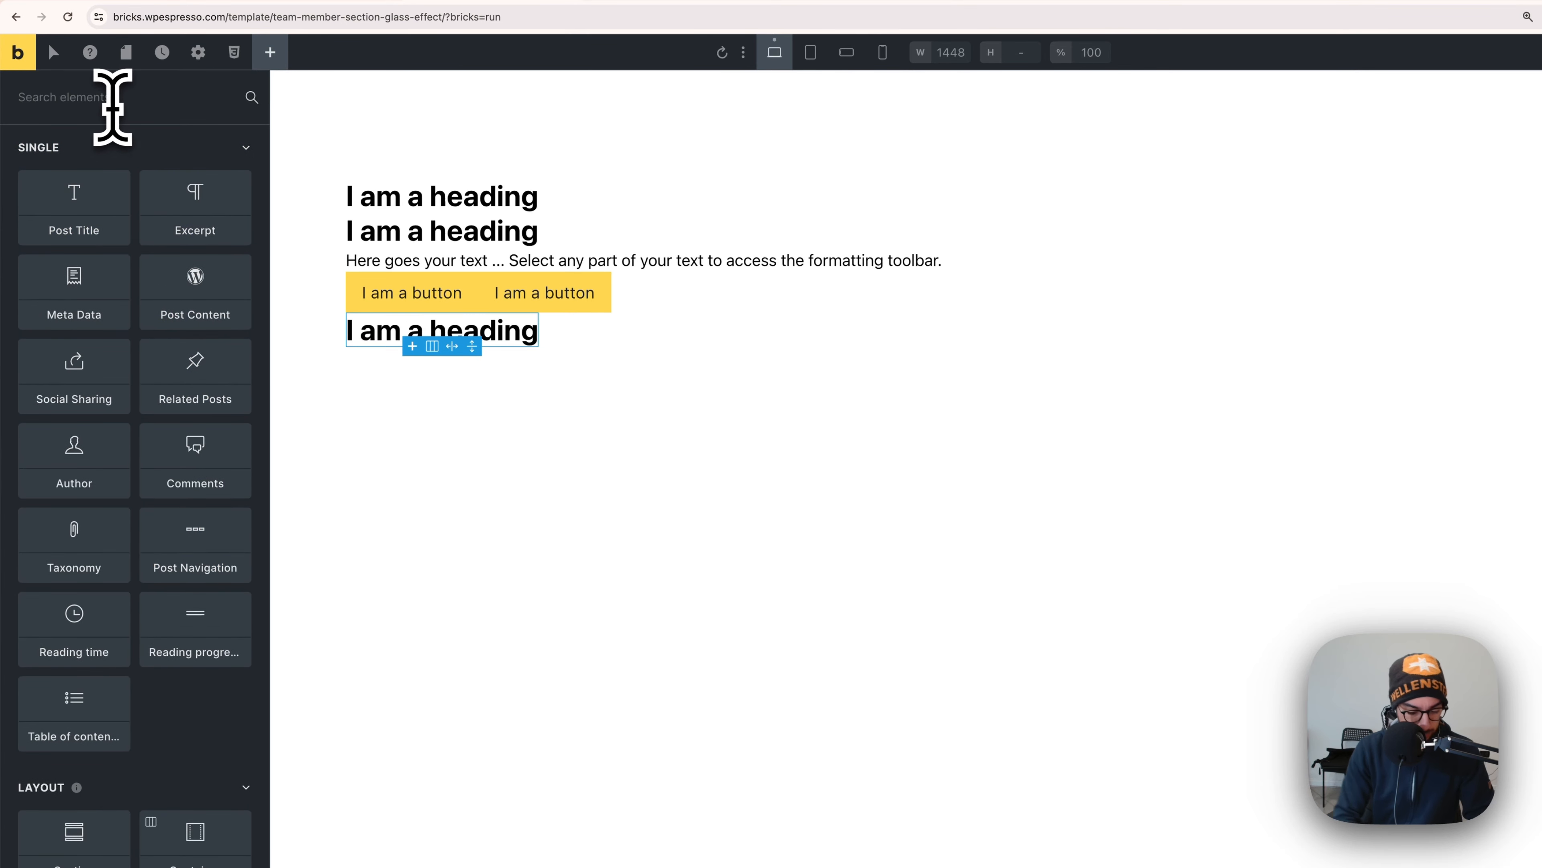
{"action": "left_click", "coordinate": [113, 100]}
{"action": "type", "text": "icon"}
{"action": "left_click_drag", "start_coordinate": [120, 161], "coordinate": [563, 354]}
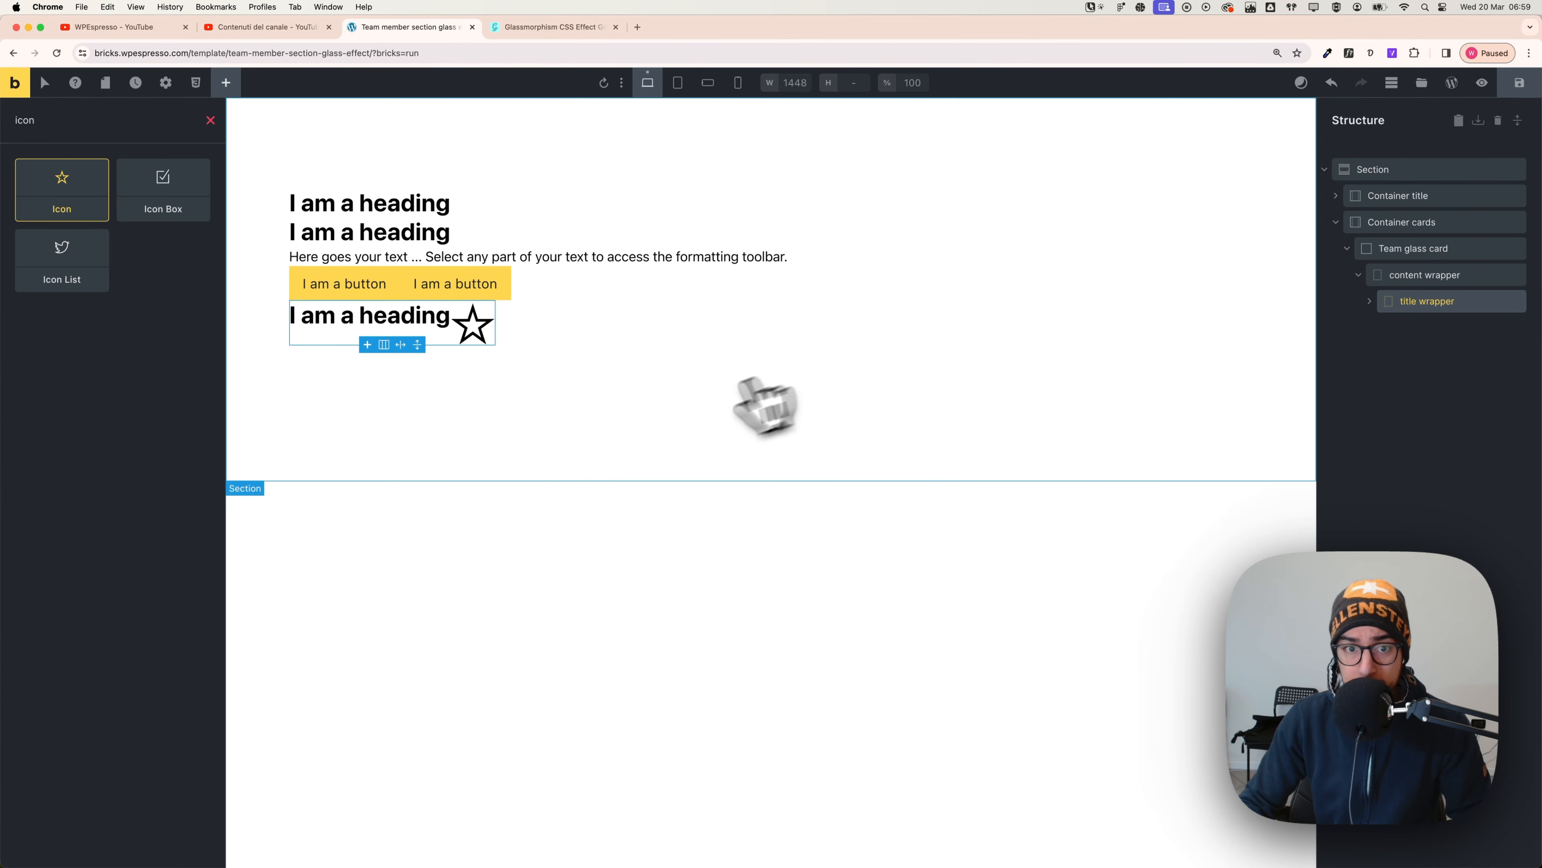
{"action": "key", "text": "super+Tab"}
{"action": "left_click", "coordinate": [631, 453]}
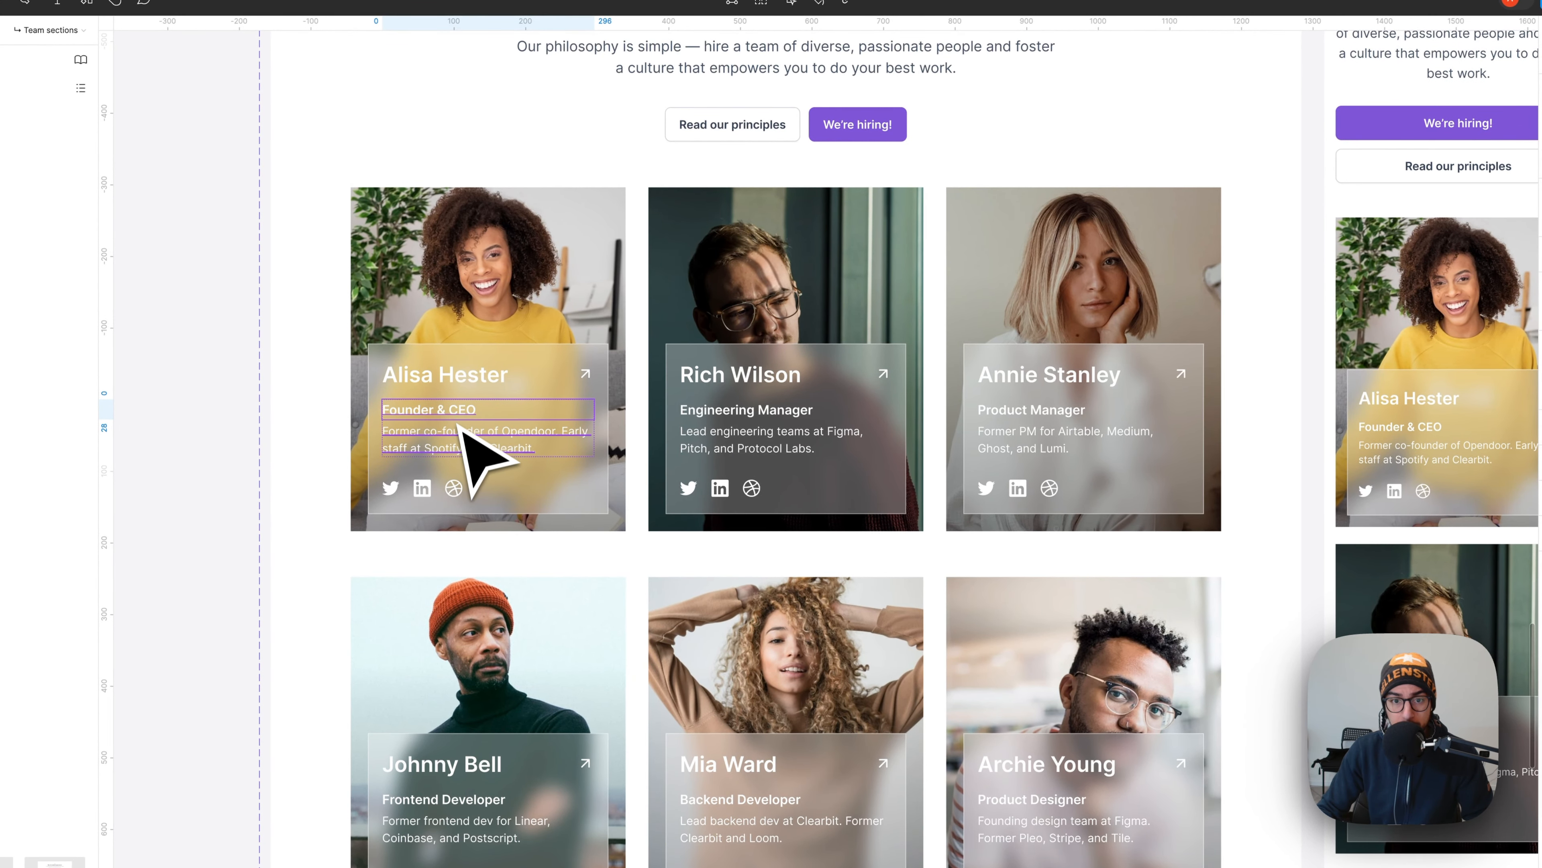
- Check the first card's bio, member name and role/bio frame layers in Figma
{"action": "left_click", "coordinate": [459, 445]}
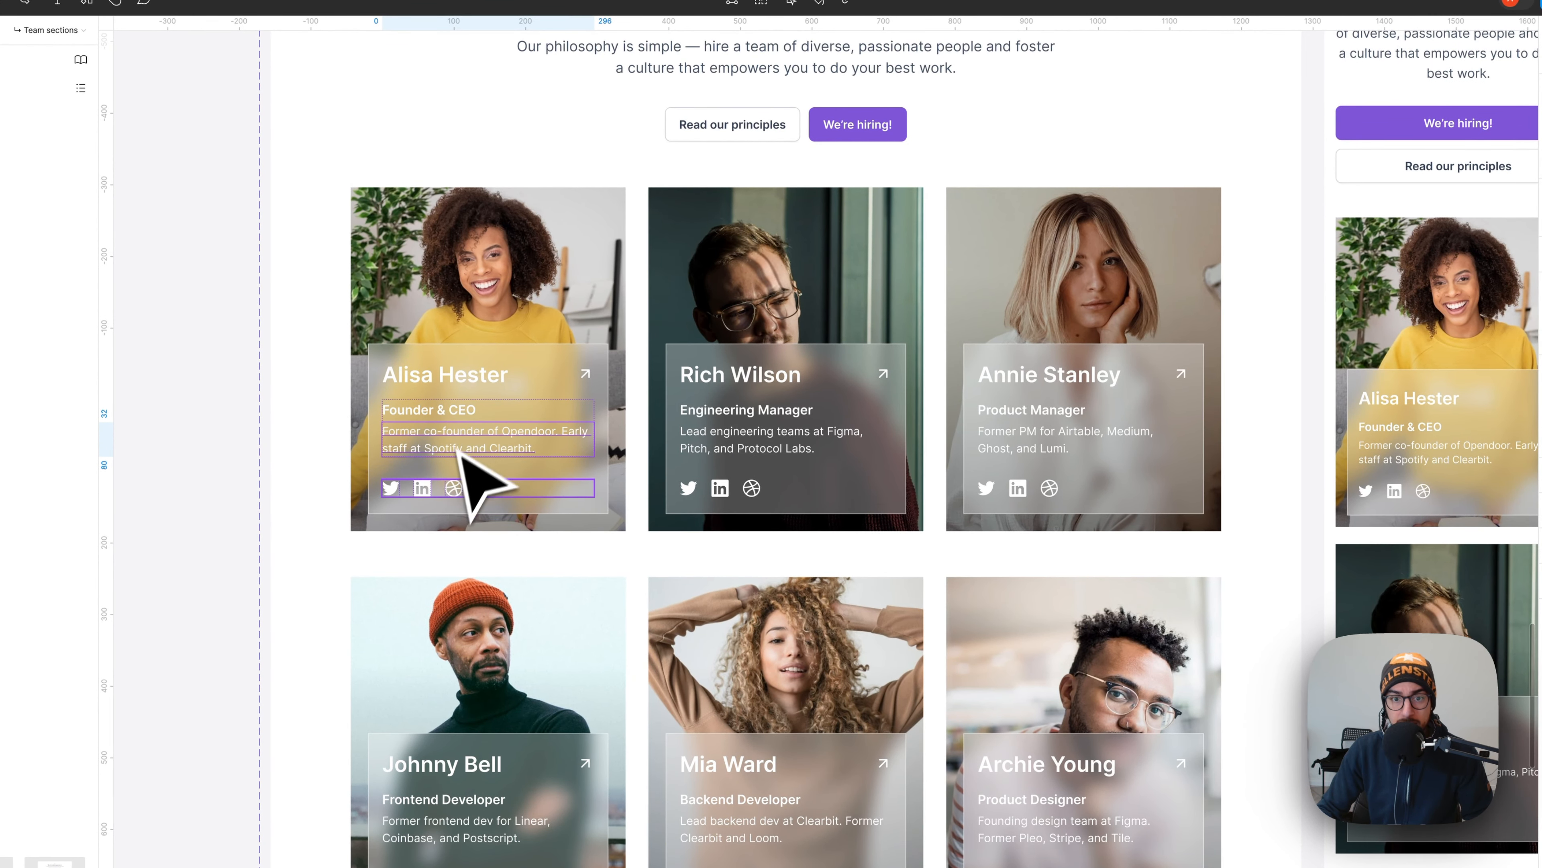
{"action": "left_click", "coordinate": [460, 373]}
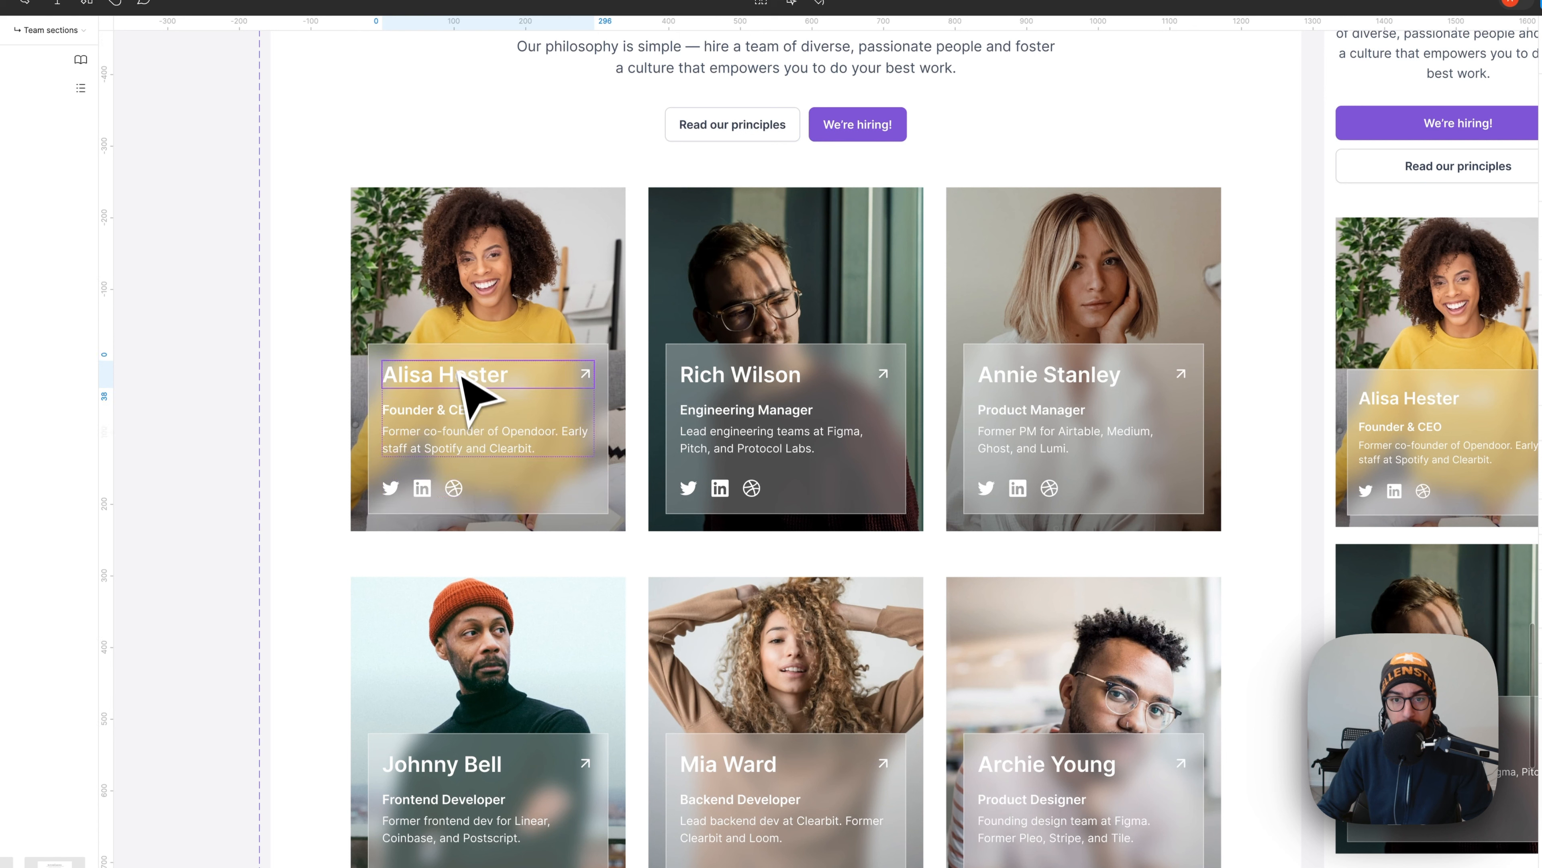
{"action": "left_click", "coordinate": [462, 419]}
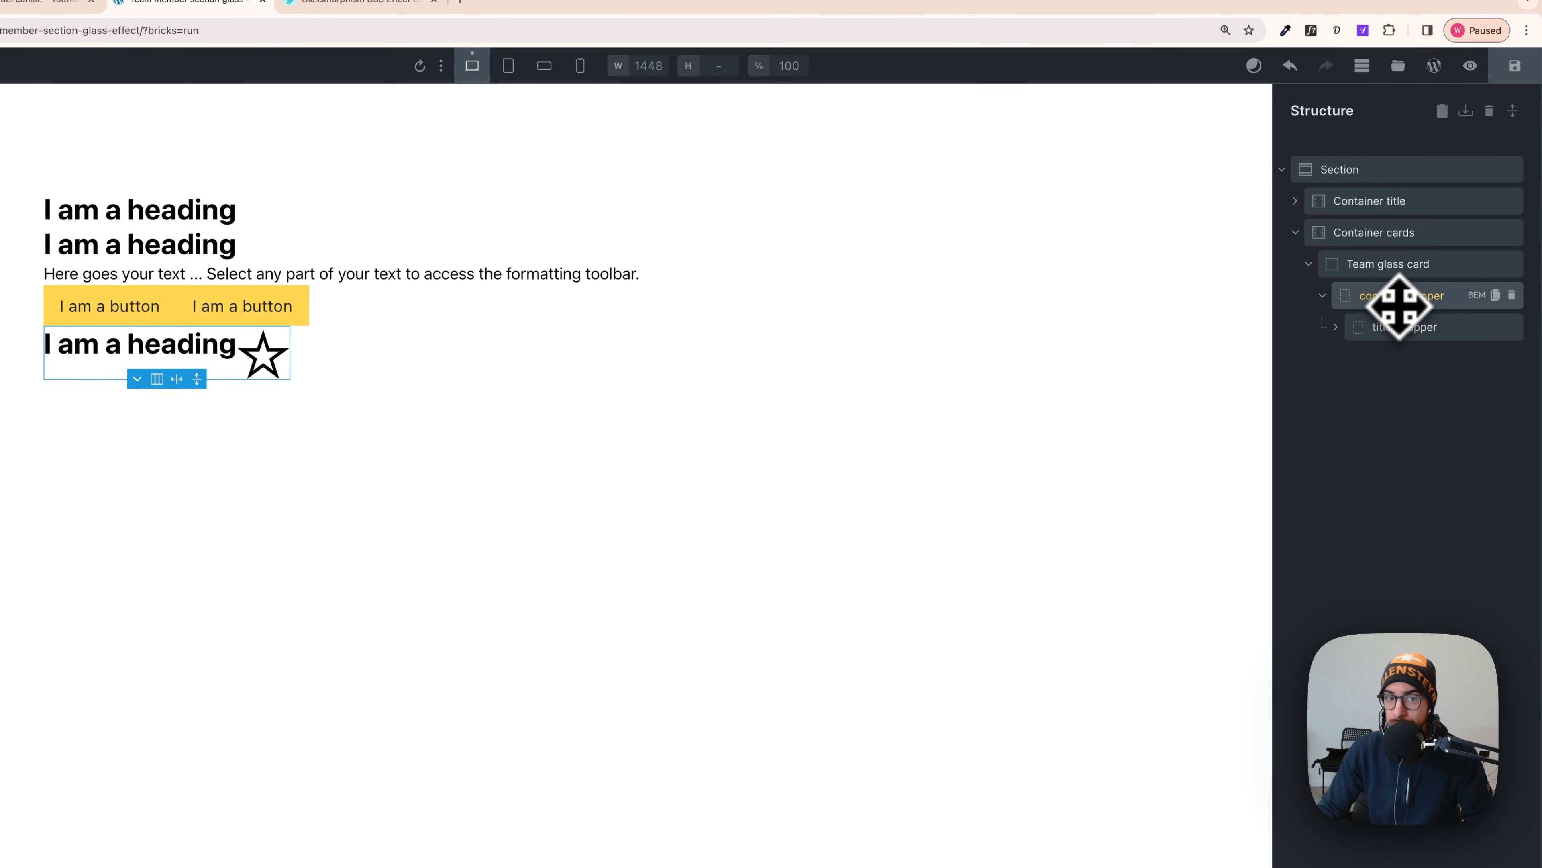
- Duplicate the title wrapper and rename the copy 'content wrapper'
{"action": "left_click", "coordinate": [1404, 336]}
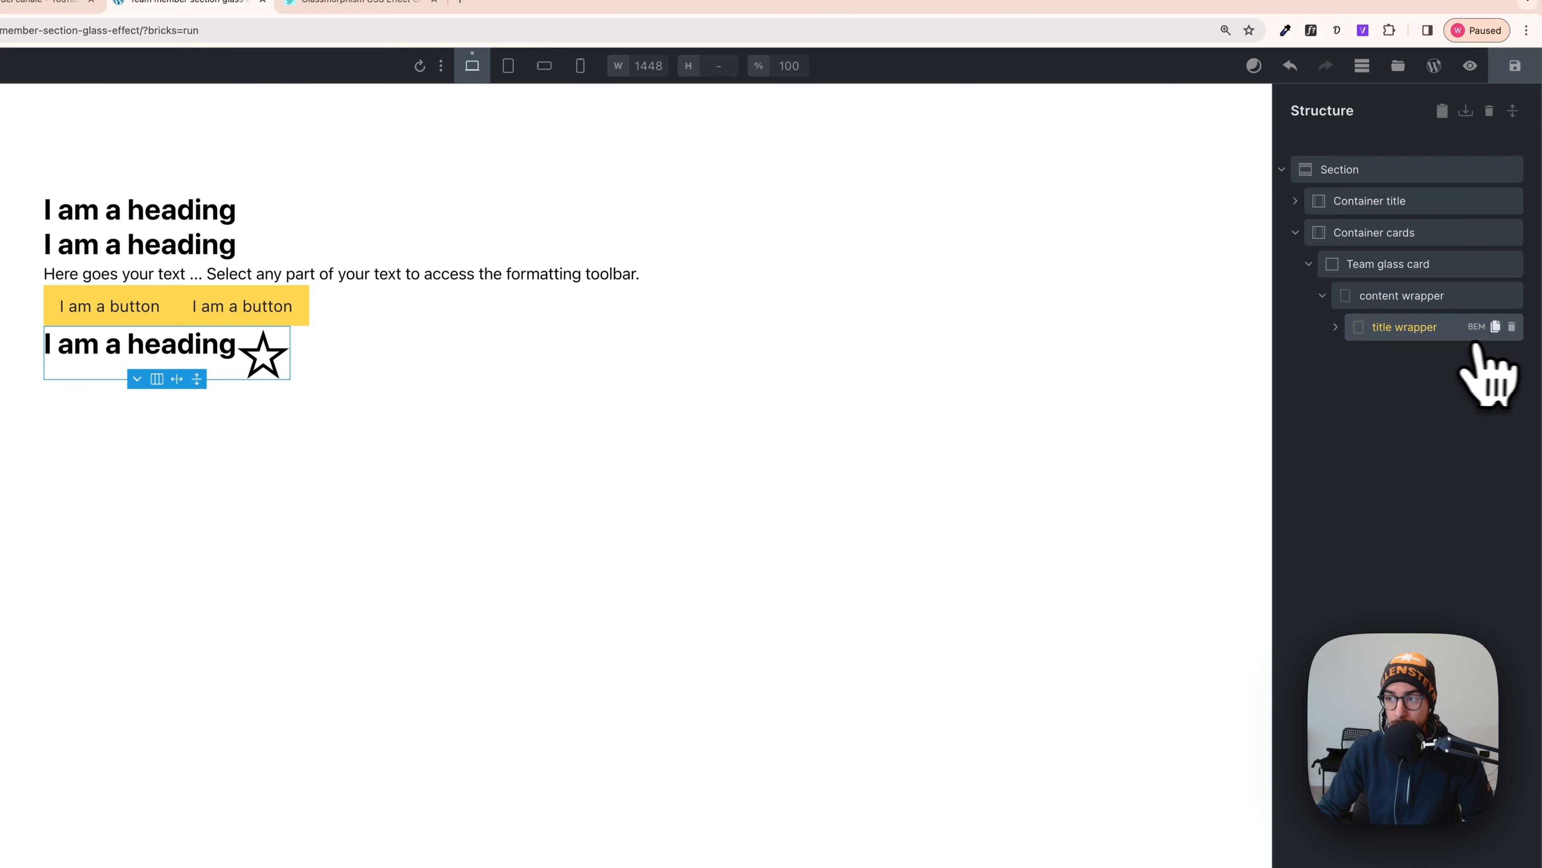
{"action": "left_click", "coordinate": [1496, 327]}
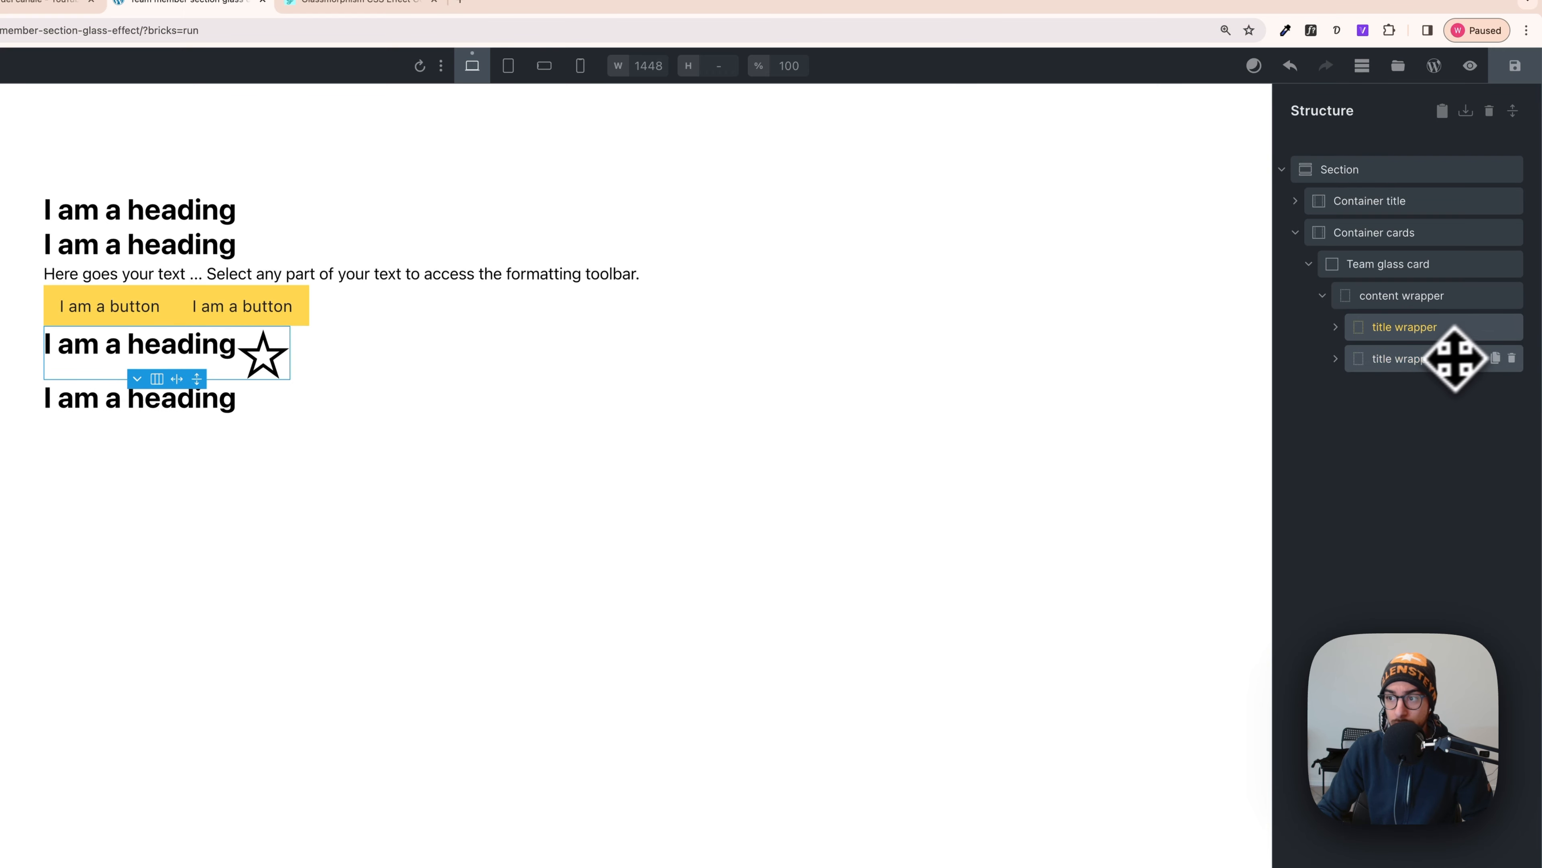
{"action": "left_click", "coordinate": [1434, 363]}
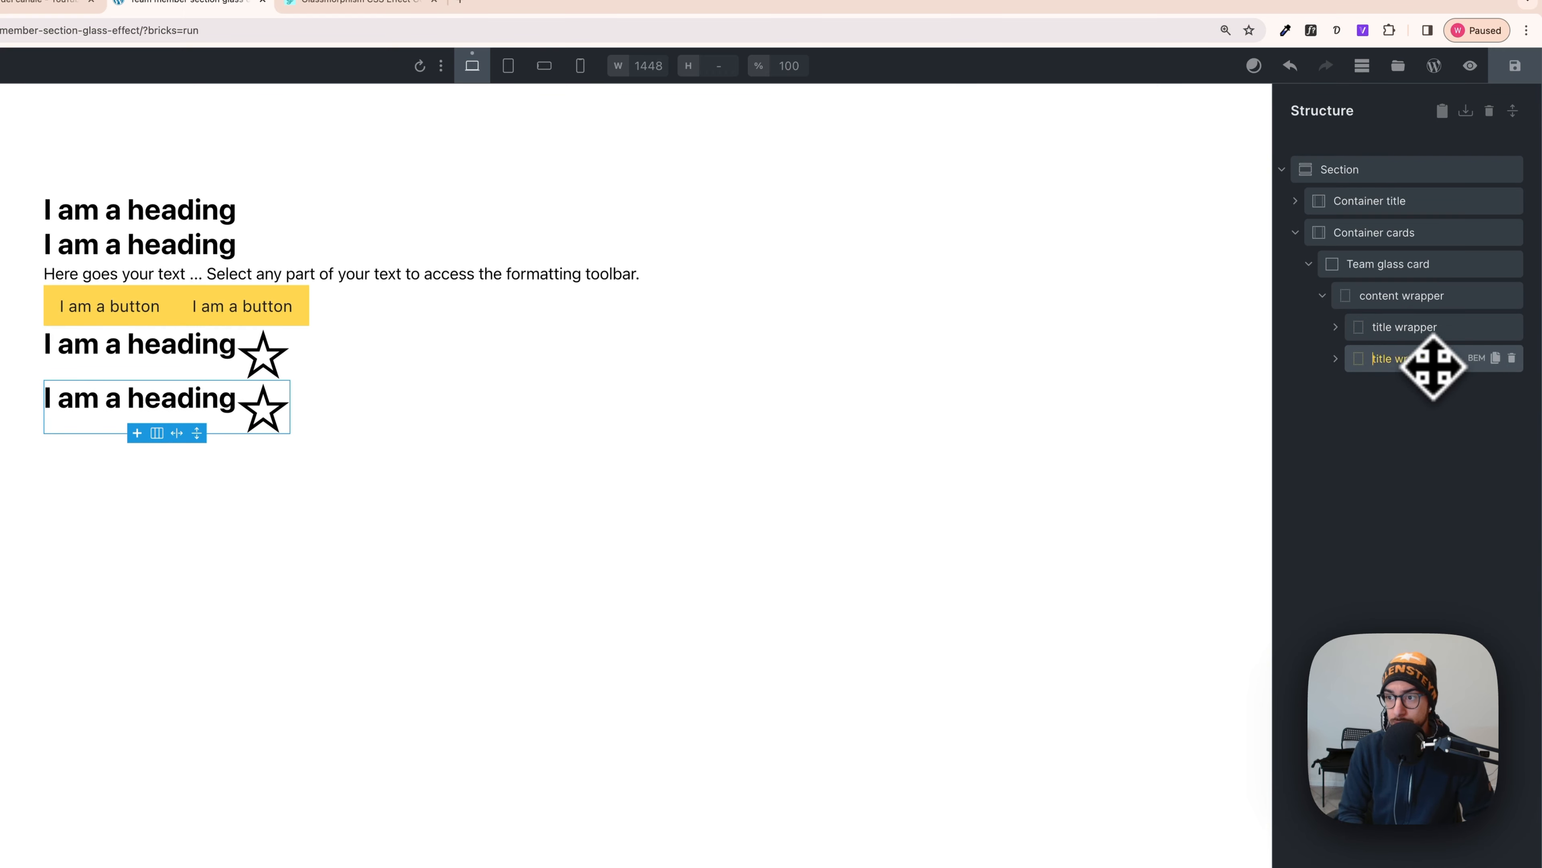
{"action": "key", "text": "Right"}
{"action": "key", "text": "Right"}
{"action": "key", "text": "Right"}
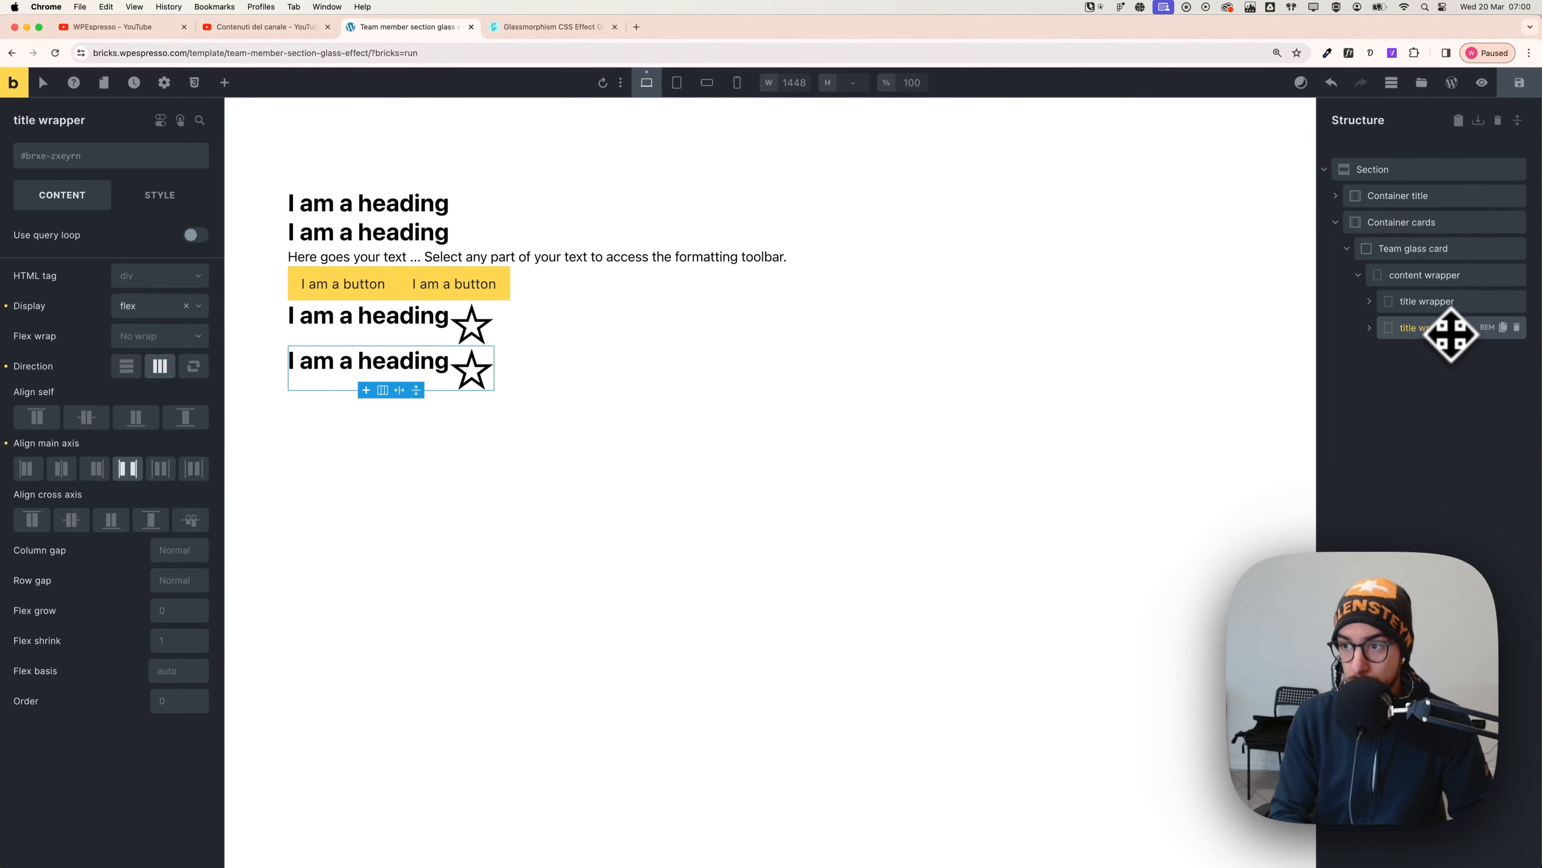
{"action": "key", "text": "BackSpace"}
{"action": "key", "text": "BackSpace"}
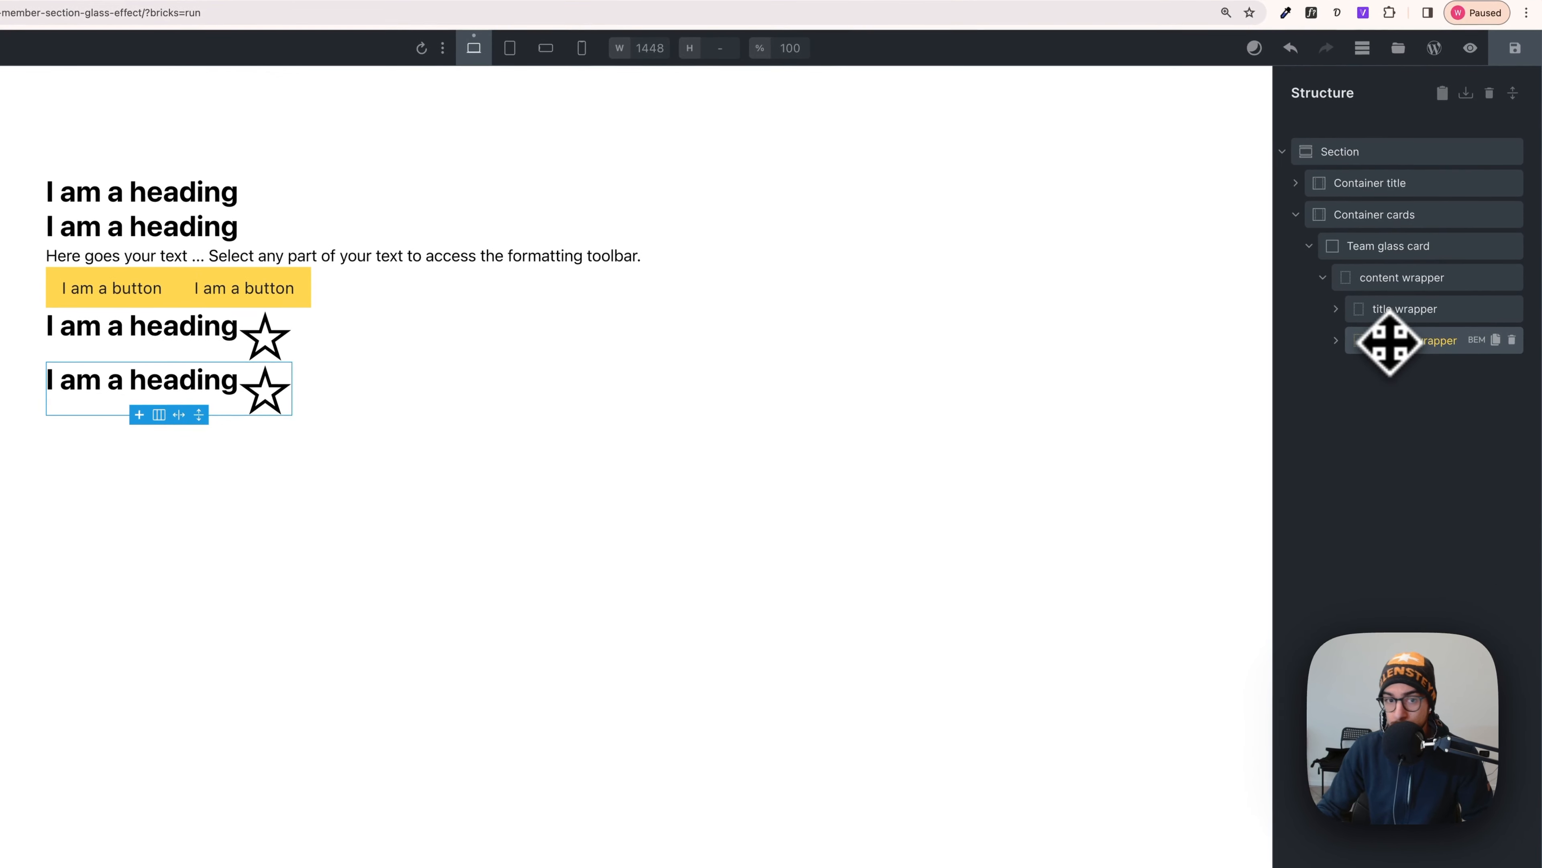
- Delete the copied heading and icon, and set the content wrapper's direction to vertical
{"action": "left_click", "coordinate": [1336, 340]}
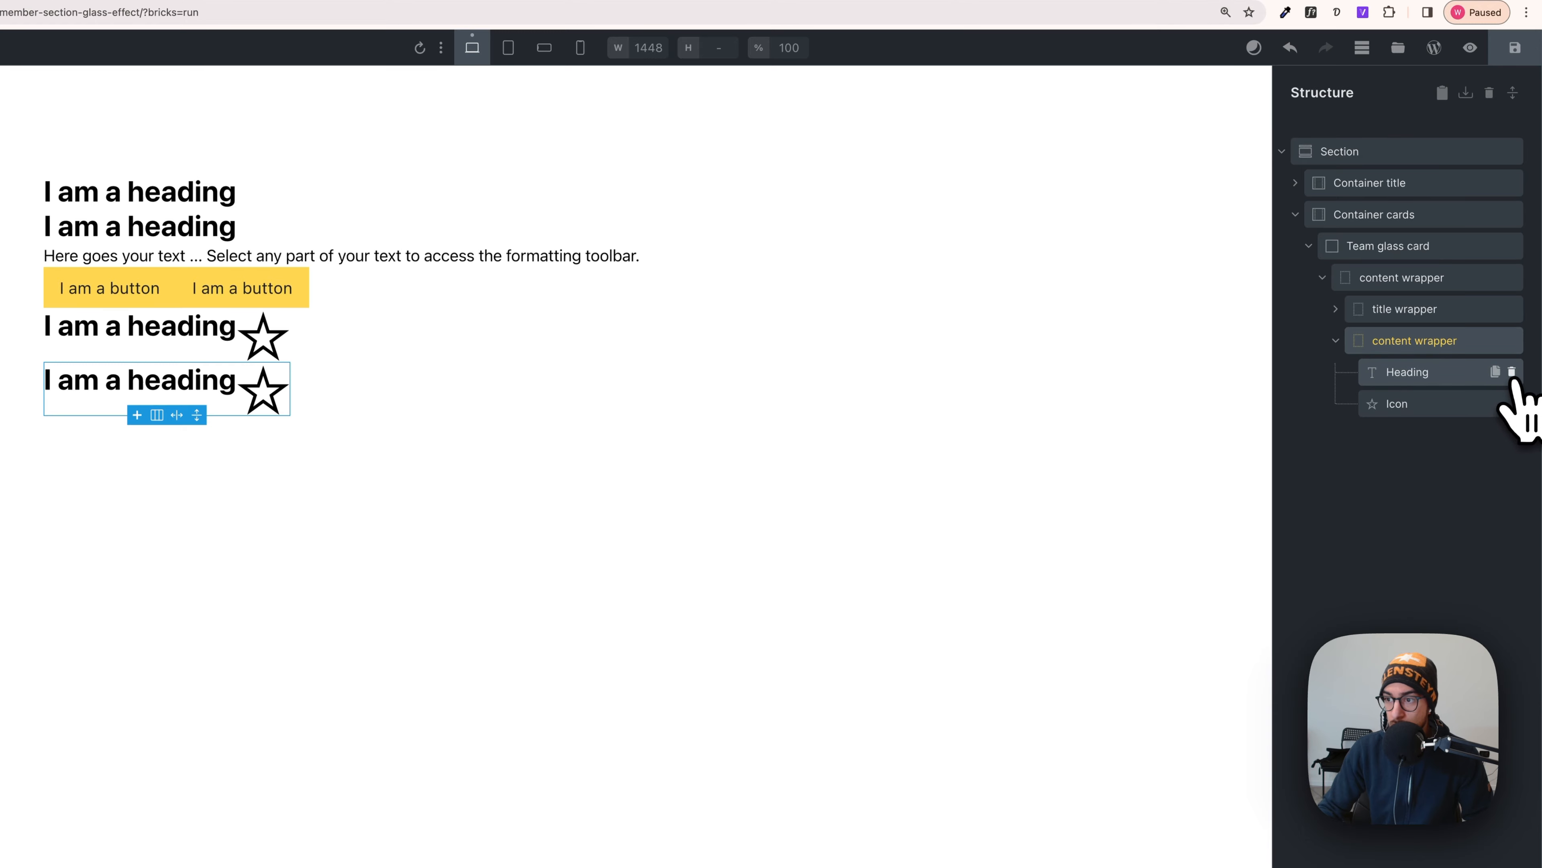
{"action": "left_click", "coordinate": [1512, 373]}
{"action": "left_click", "coordinate": [1513, 373]}
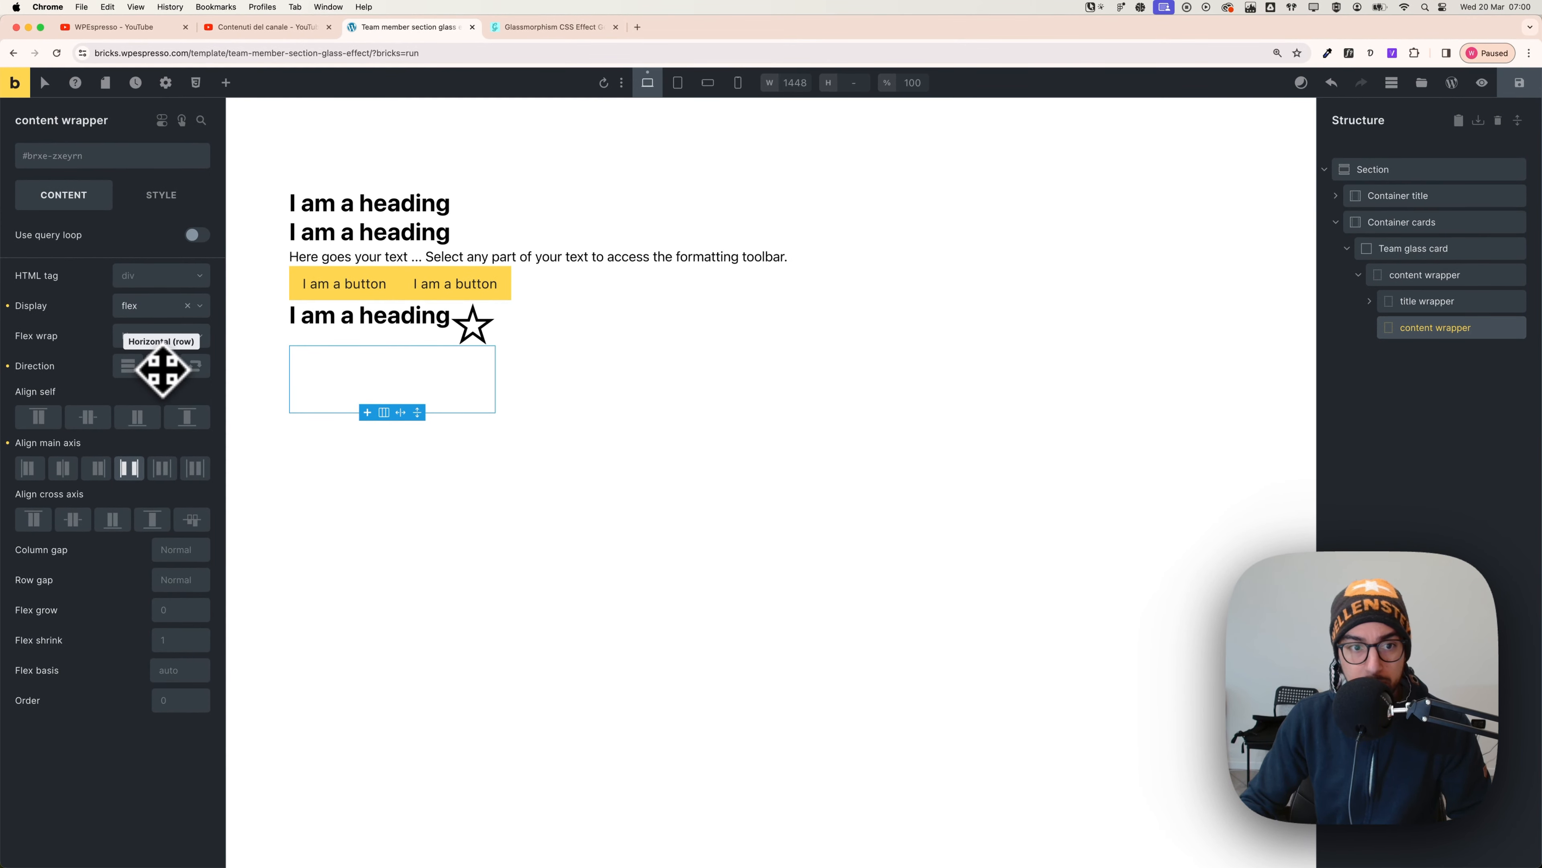
{"action": "left_click", "coordinate": [128, 365]}
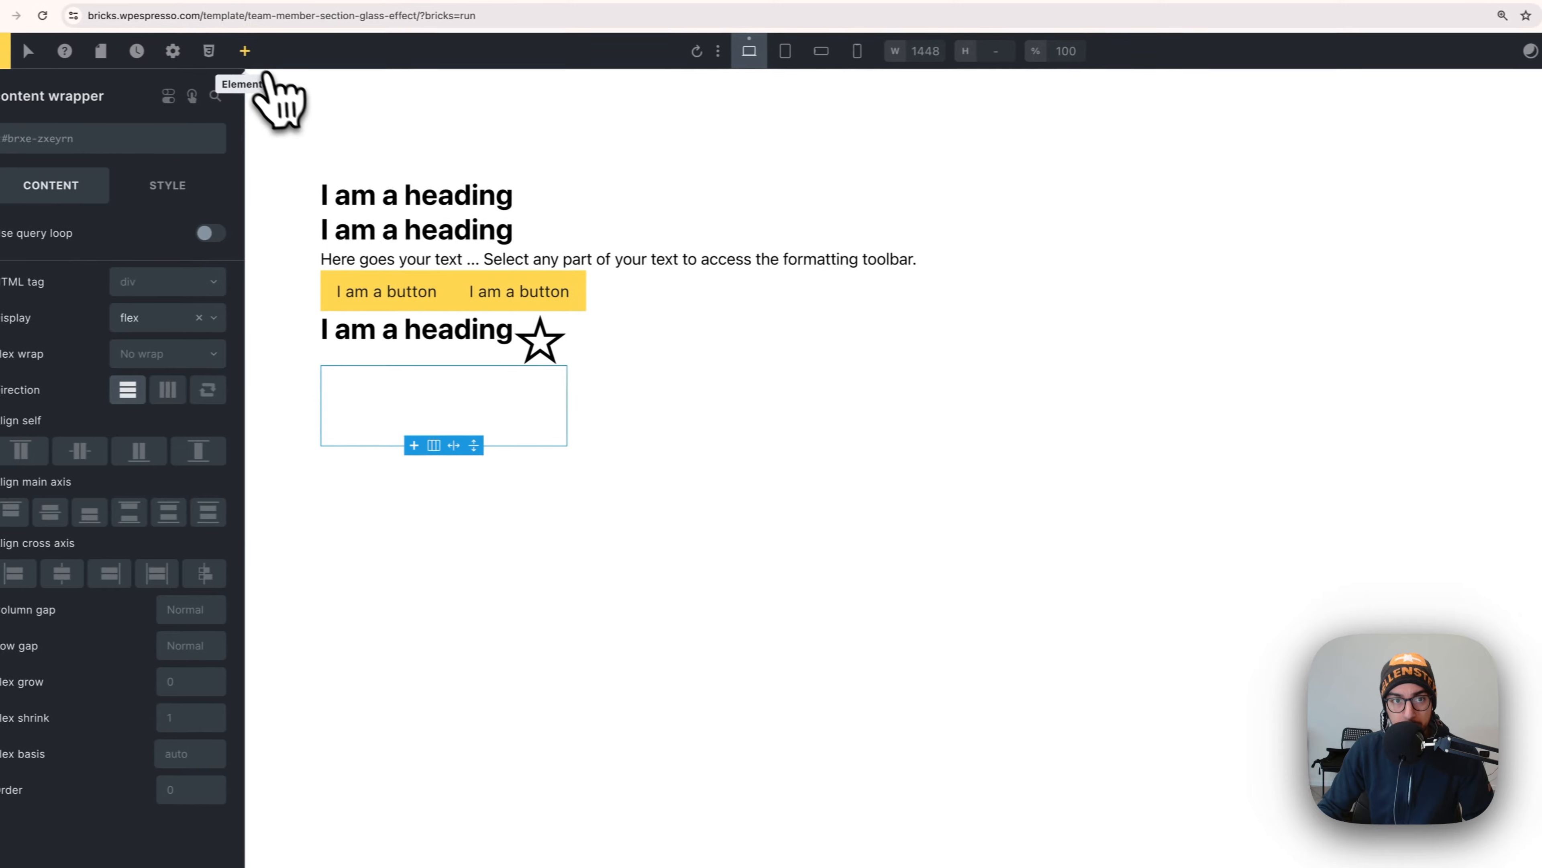
- Add a Heading and a Basic Text element inside the content wrapper
{"action": "left_click", "coordinate": [250, 52]}
{"action": "scroll", "coordinate": [182, 394], "scroll_direction": "down", "scroll_amount": 3}
{"action": "scroll", "coordinate": [126, 636], "scroll_direction": "down", "scroll_amount": 4}
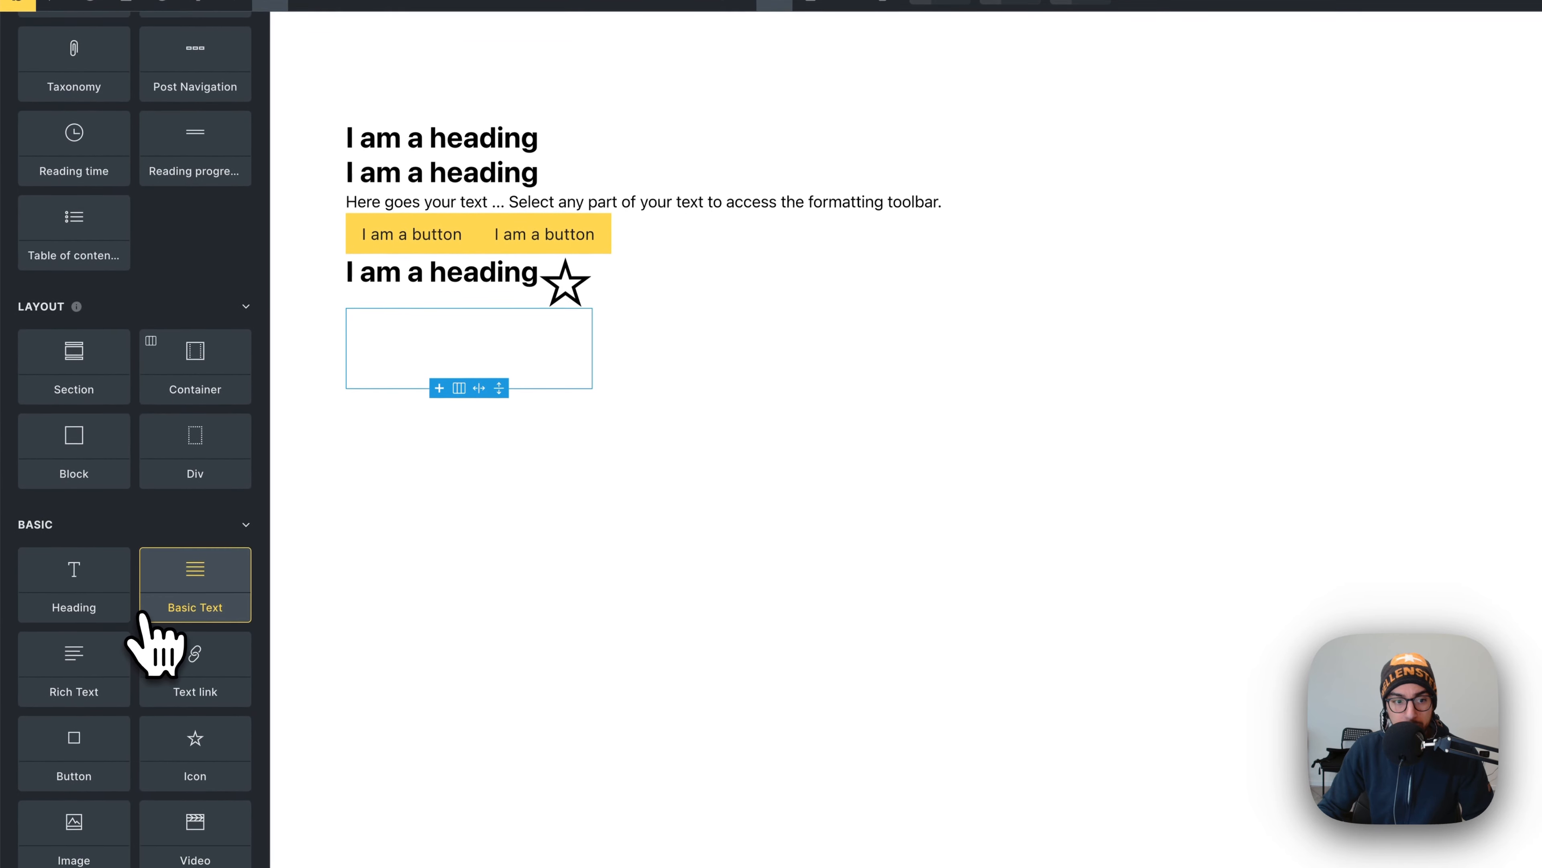
{"action": "left_click", "coordinate": [88, 601]}
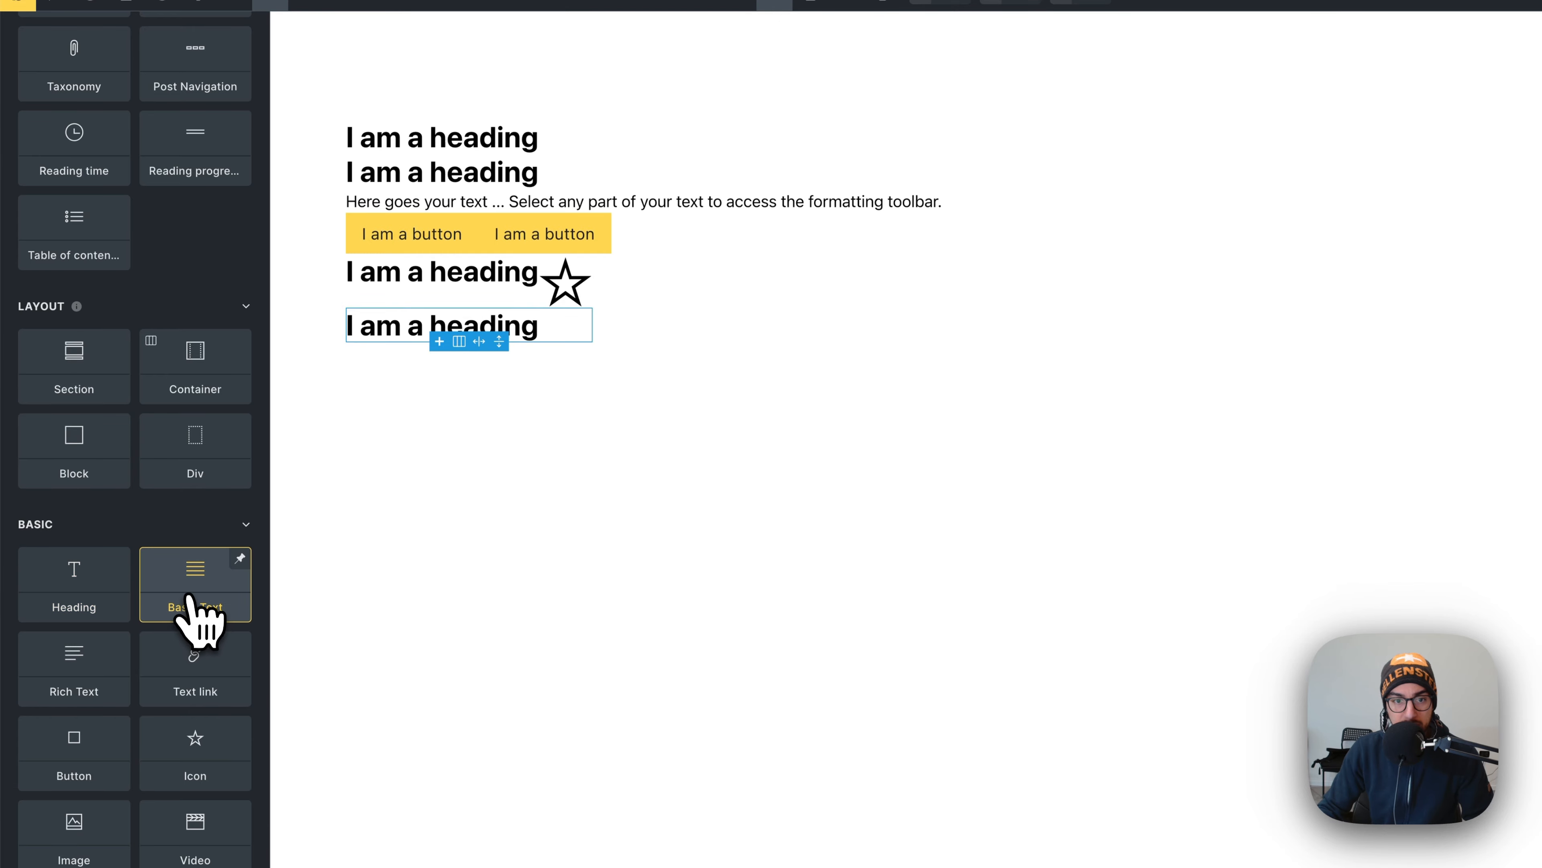
{"action": "left_click", "coordinate": [196, 618]}
- Select the new heading and compare it with the Founder & CEO role text in Figma
{"action": "left_click", "coordinate": [512, 334]}
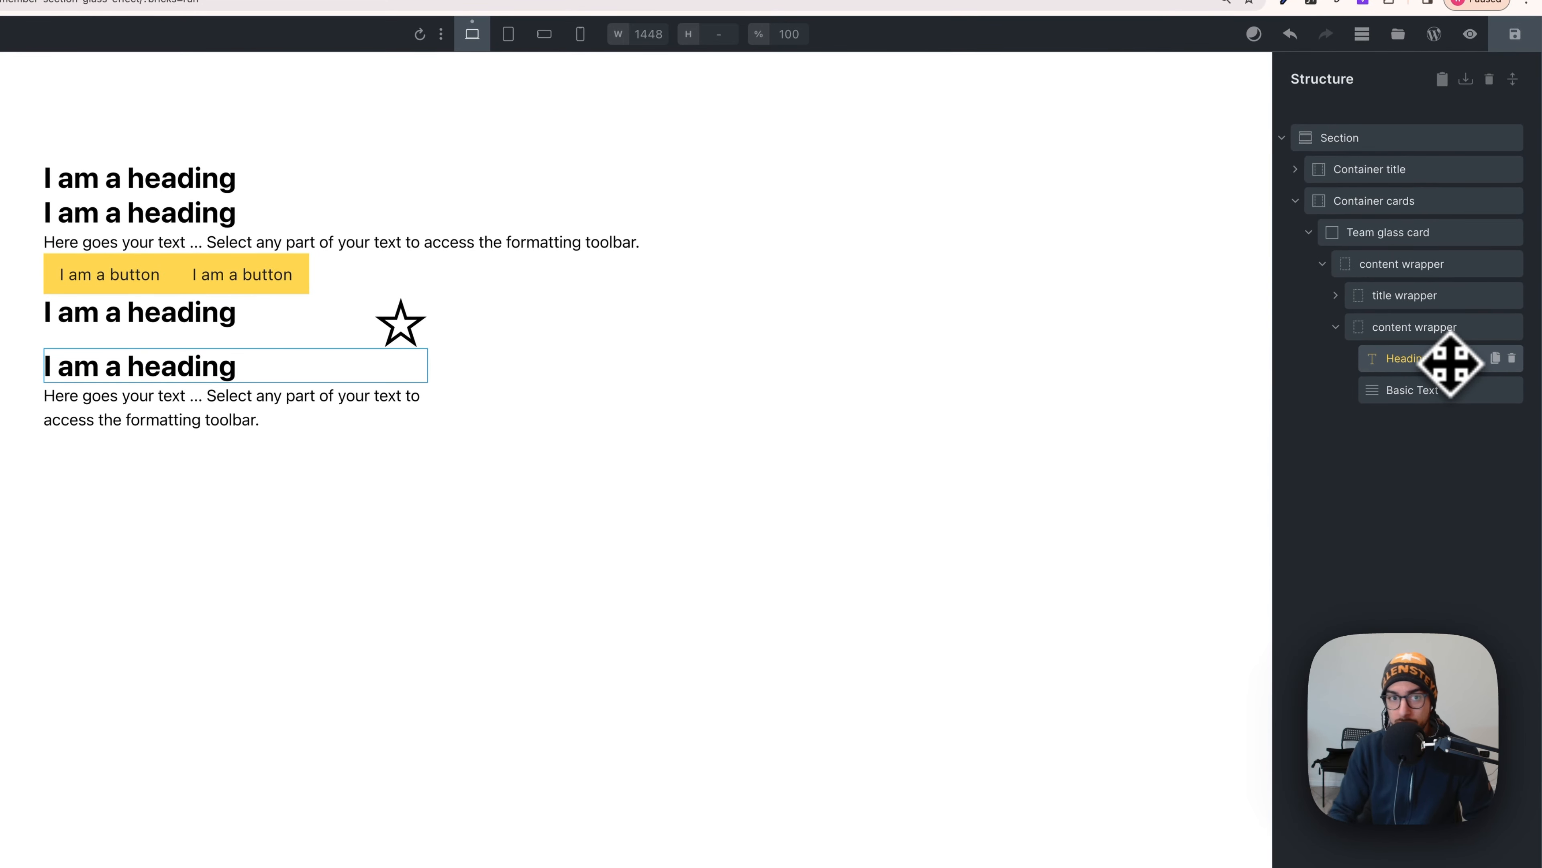
{"action": "key", "text": "super+Tab"}
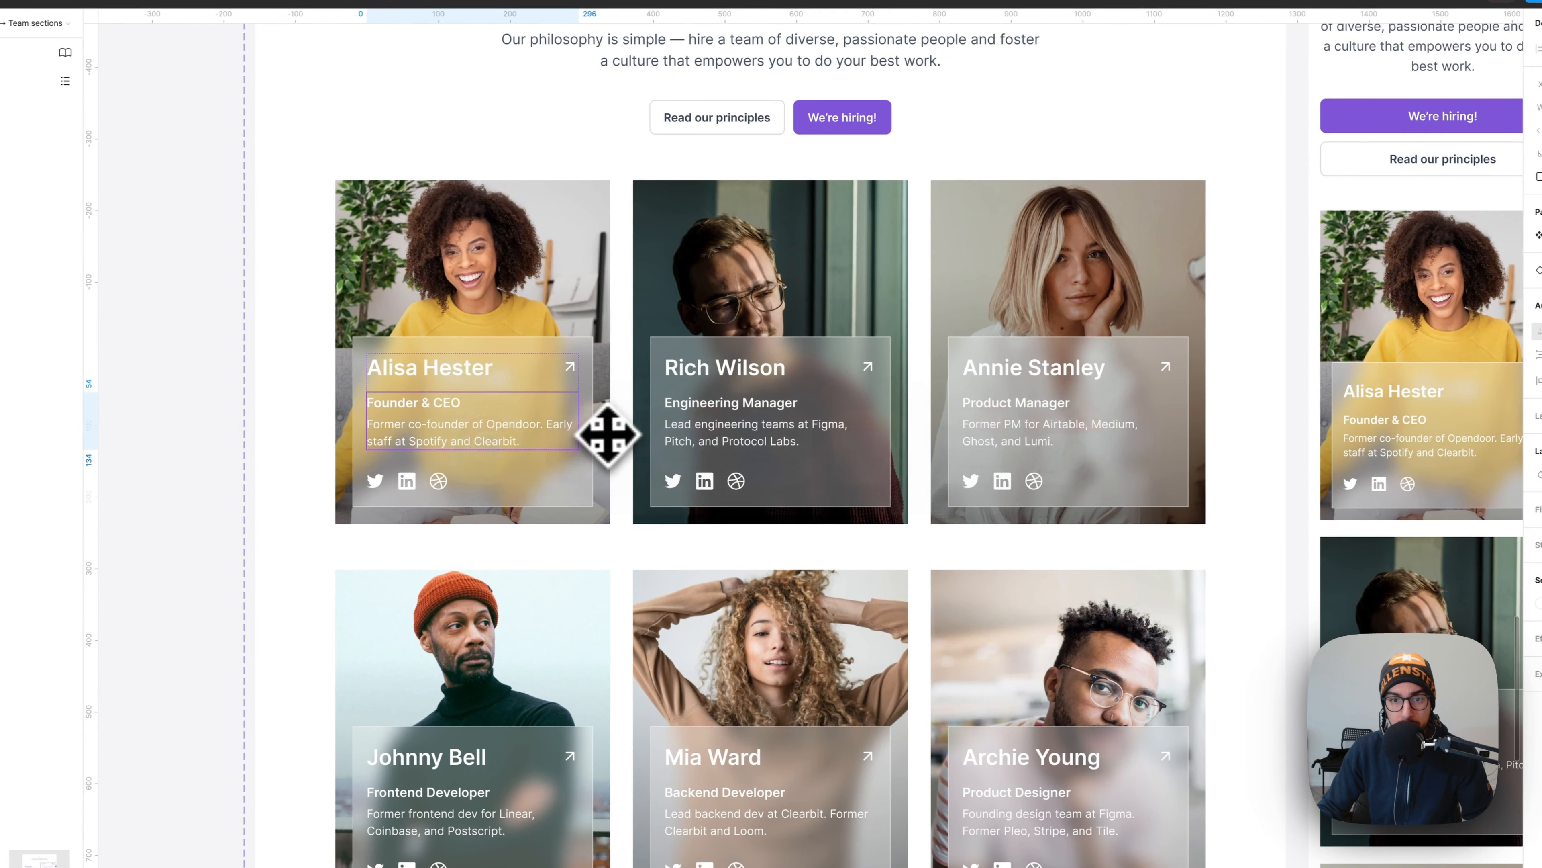
{"action": "left_click", "coordinate": [418, 407]}
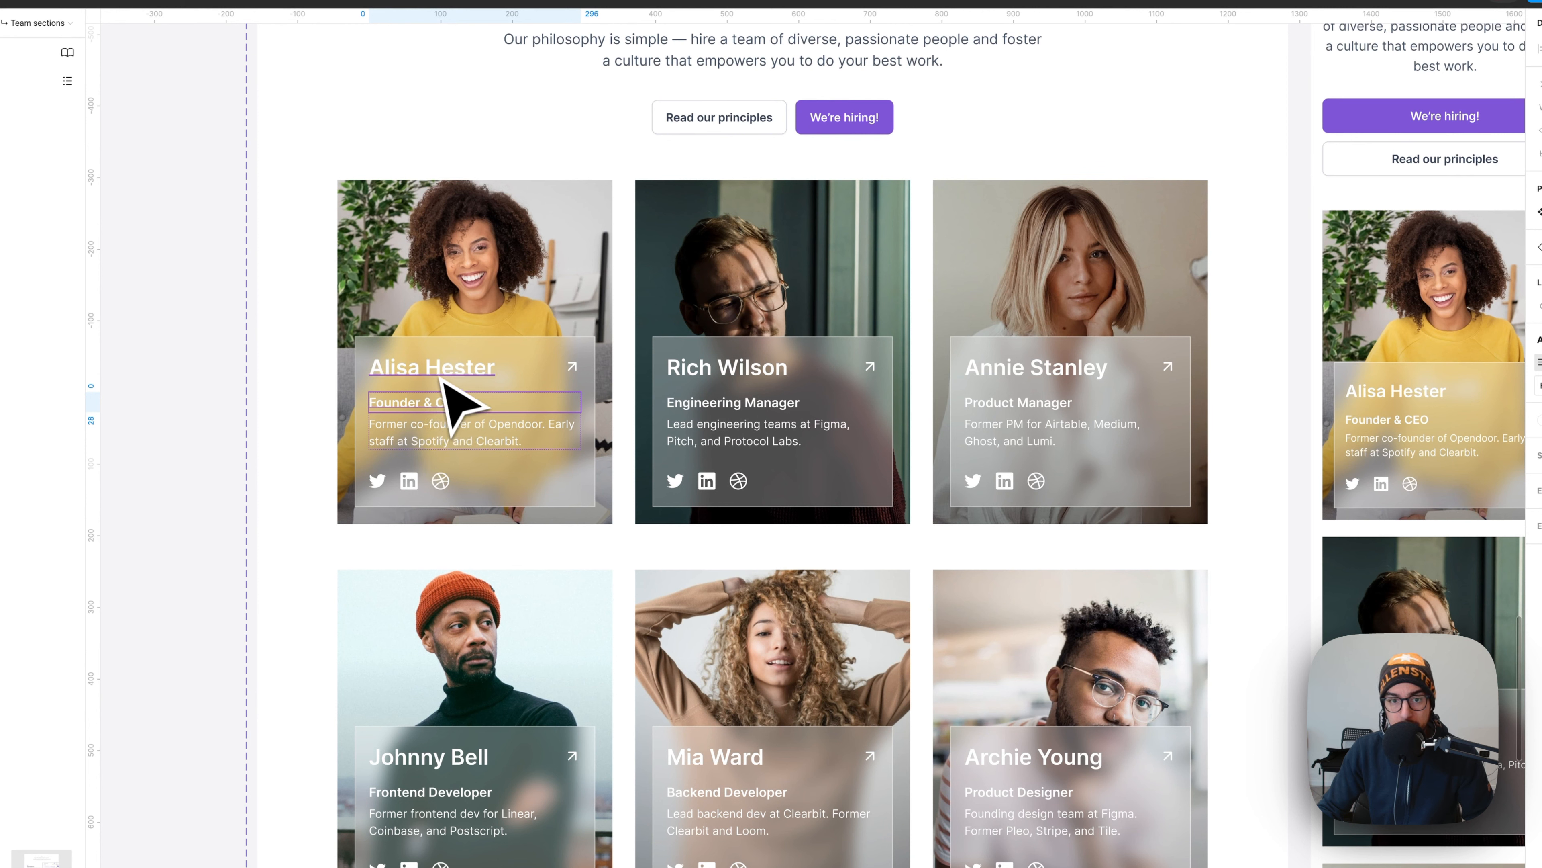
{"action": "key", "text": "super+Tab"}
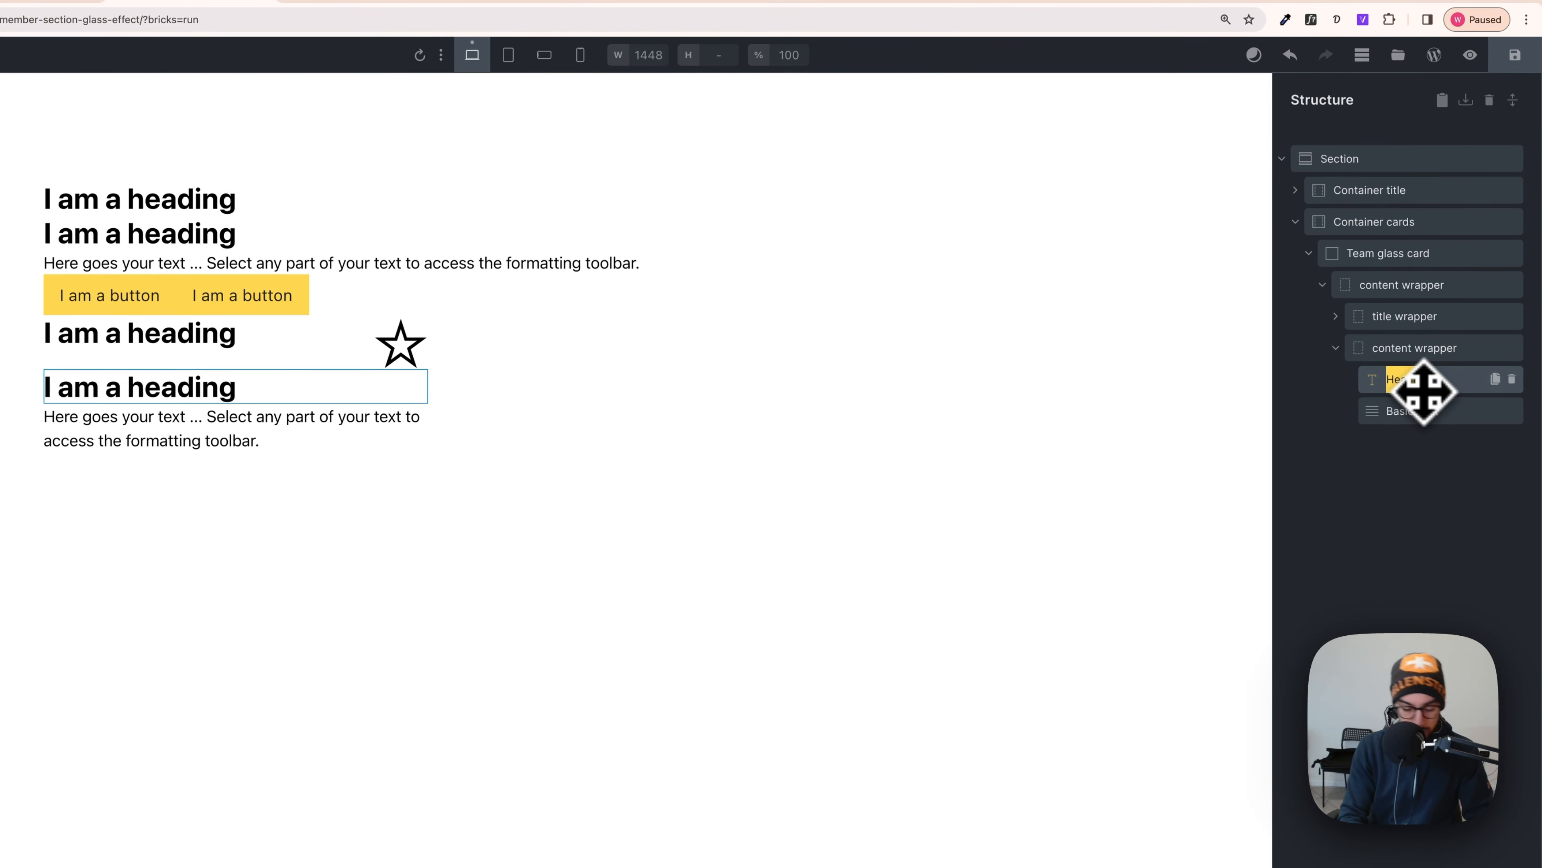
- Rename the heading 'job position' and check the heading inside the title wrapper
{"action": "type", "text": "job pos"}
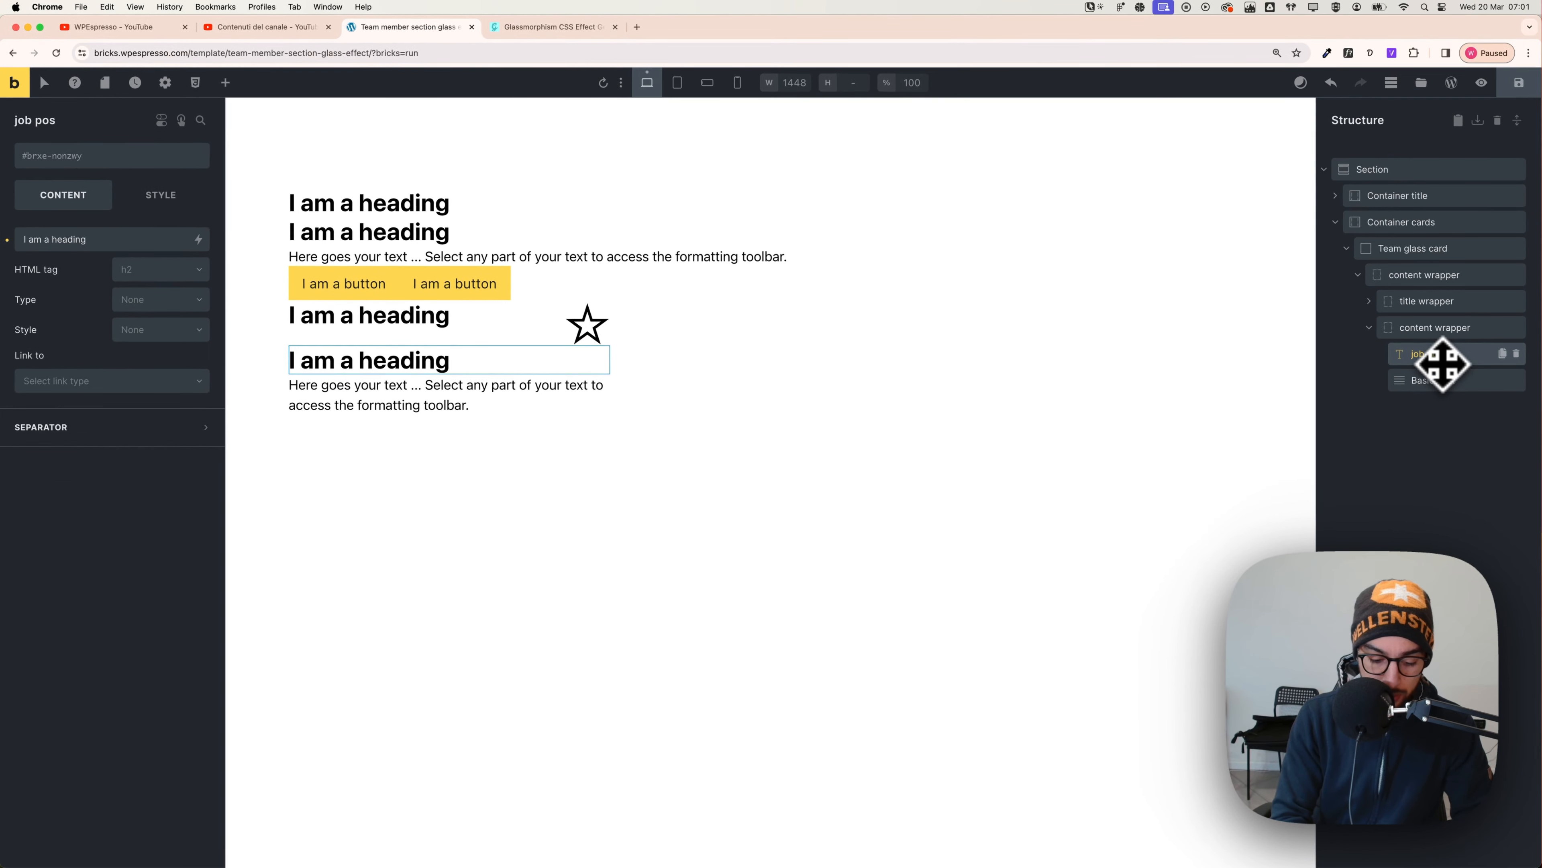
{"action": "type", "text": "ition"}
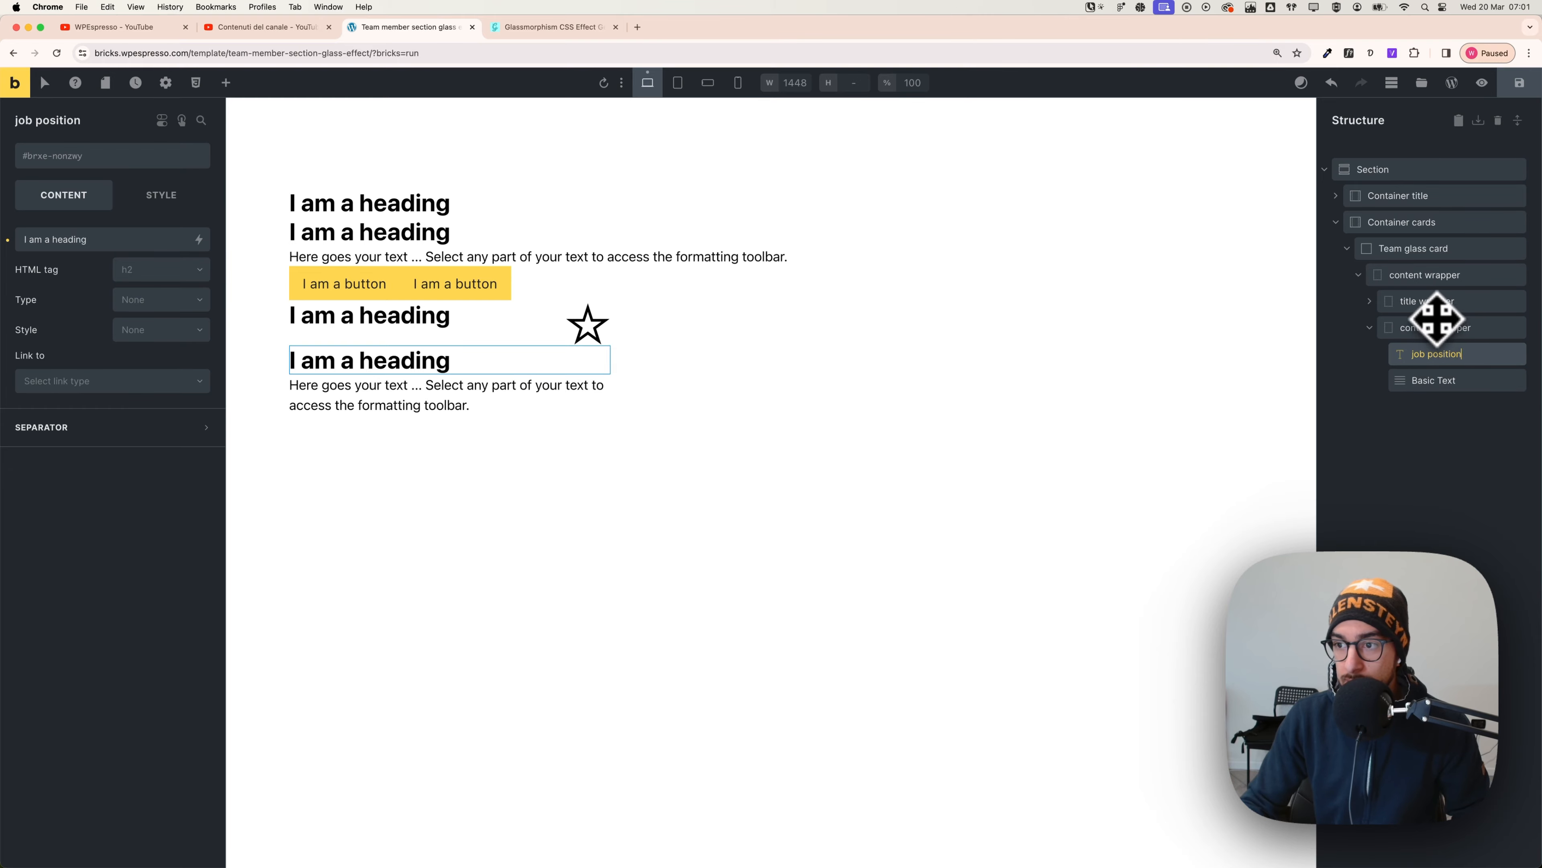
{"action": "left_click", "coordinate": [1430, 305]}
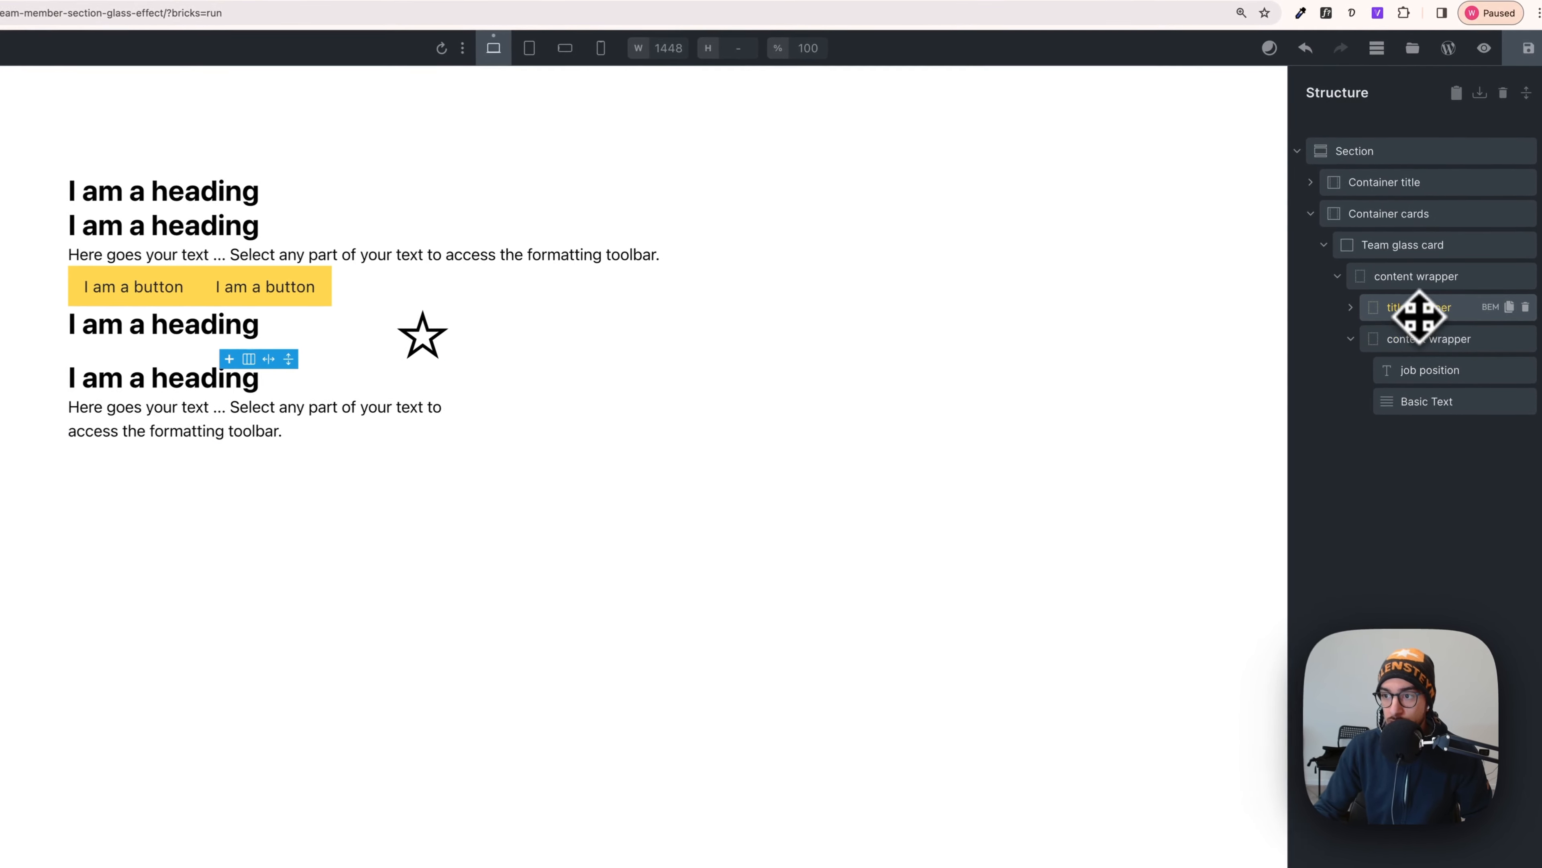
{"action": "left_click", "coordinate": [1350, 308]}
{"action": "left_click", "coordinate": [1417, 340]}
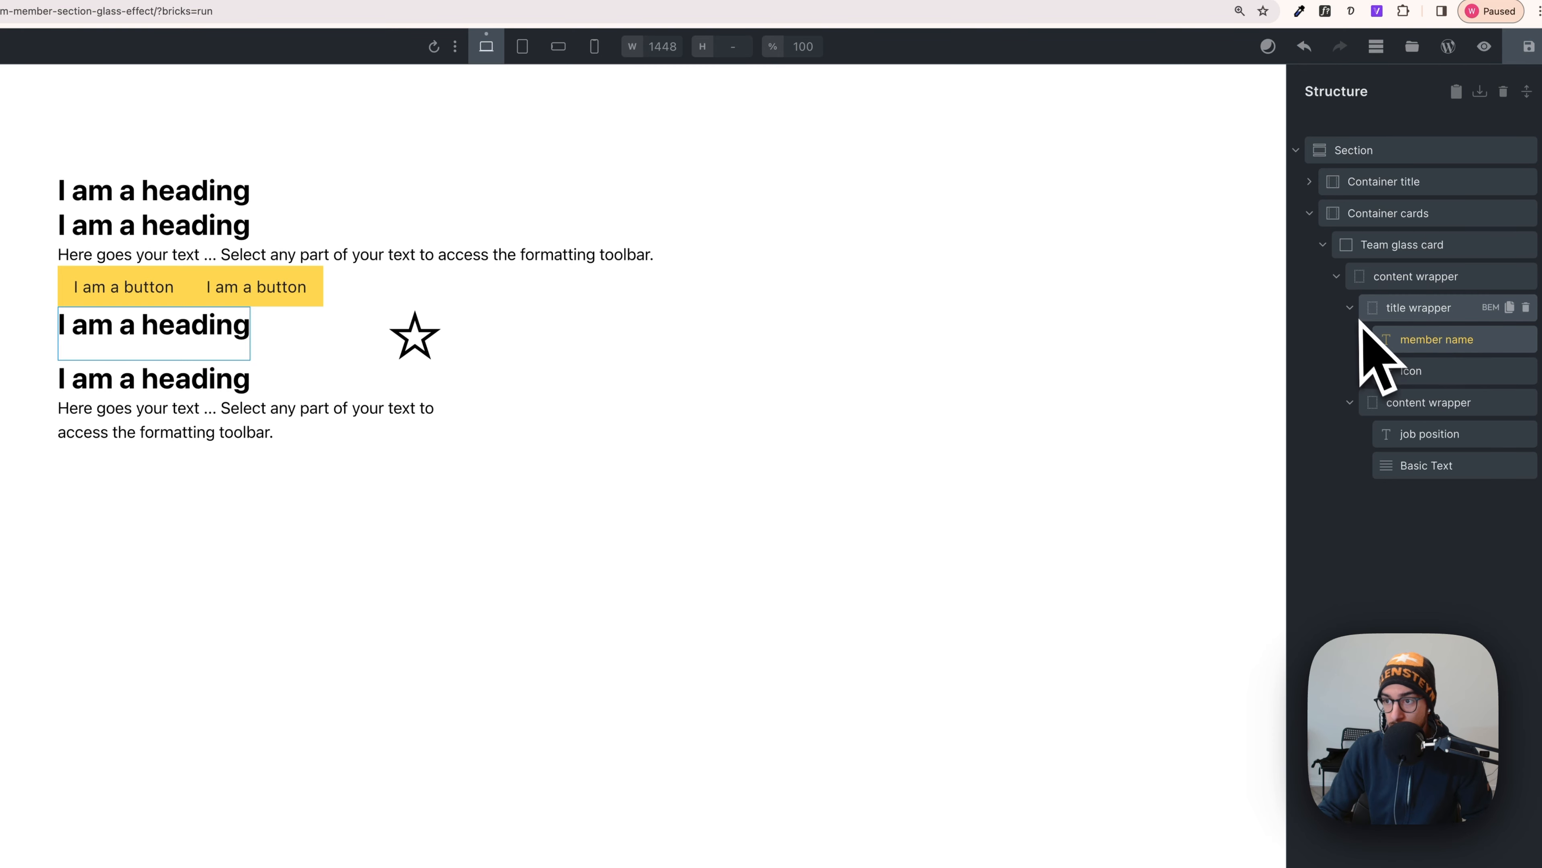
- Inspect the content wrapper's job position heading and basic text, then select the card's outer content wrapper
{"action": "left_click", "coordinate": [1353, 309]}
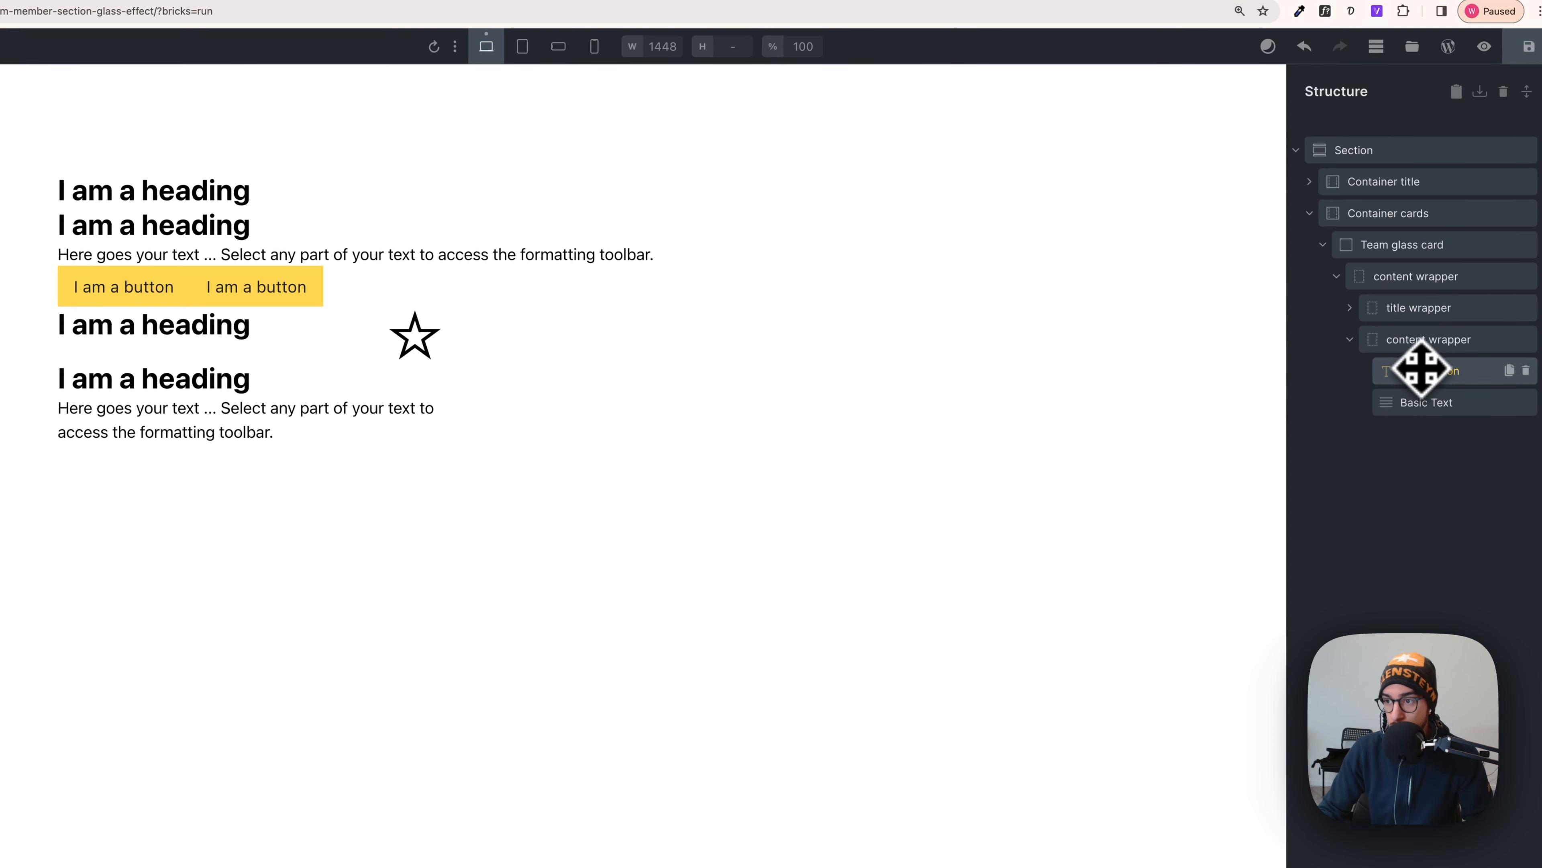
{"action": "left_click", "coordinate": [1420, 344]}
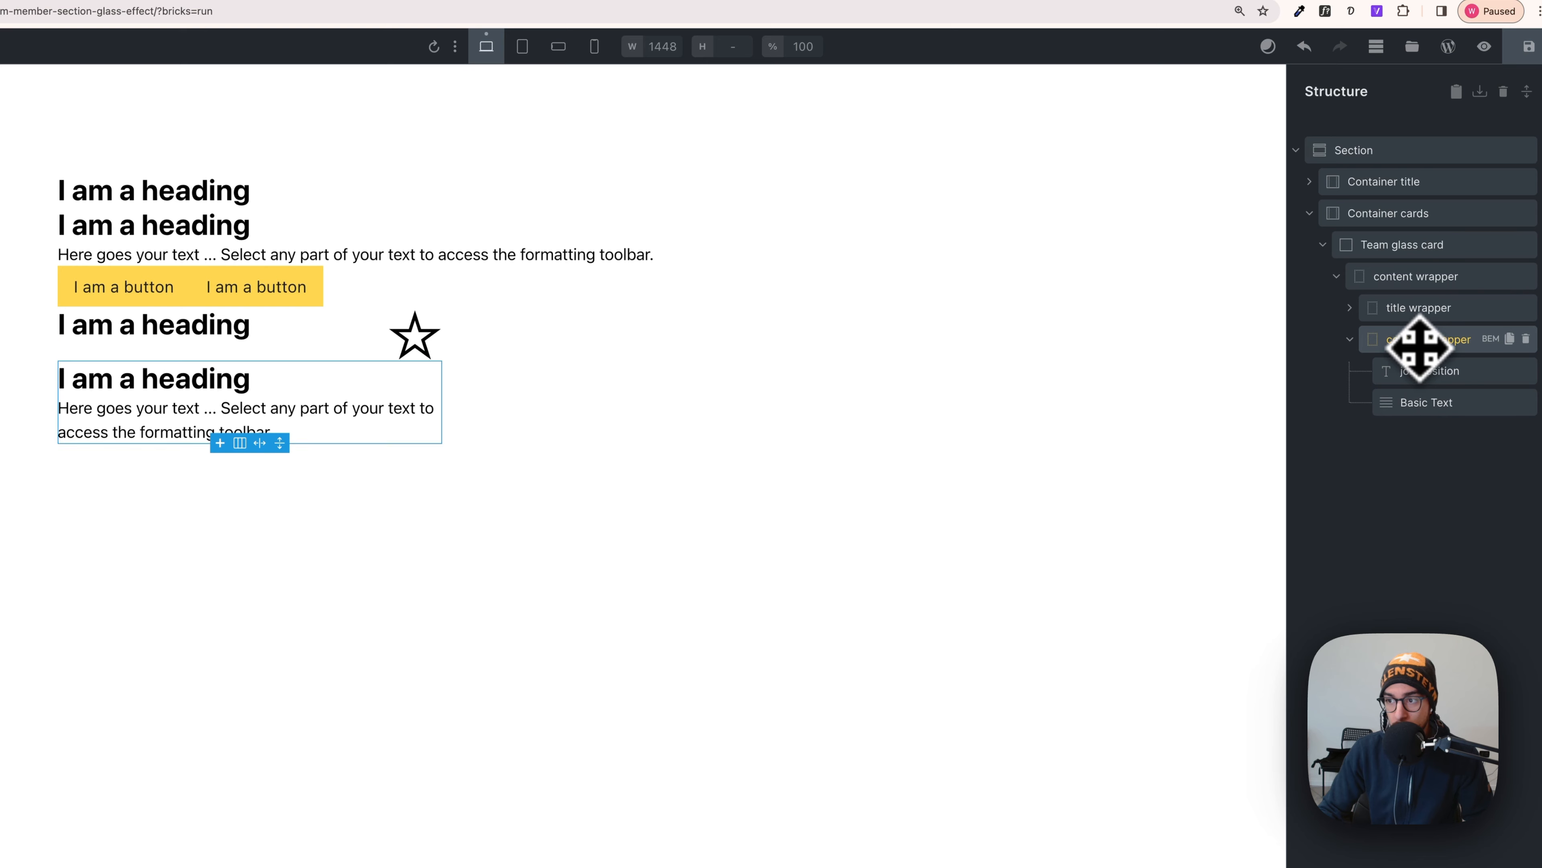
{"action": "left_click", "coordinate": [1425, 373]}
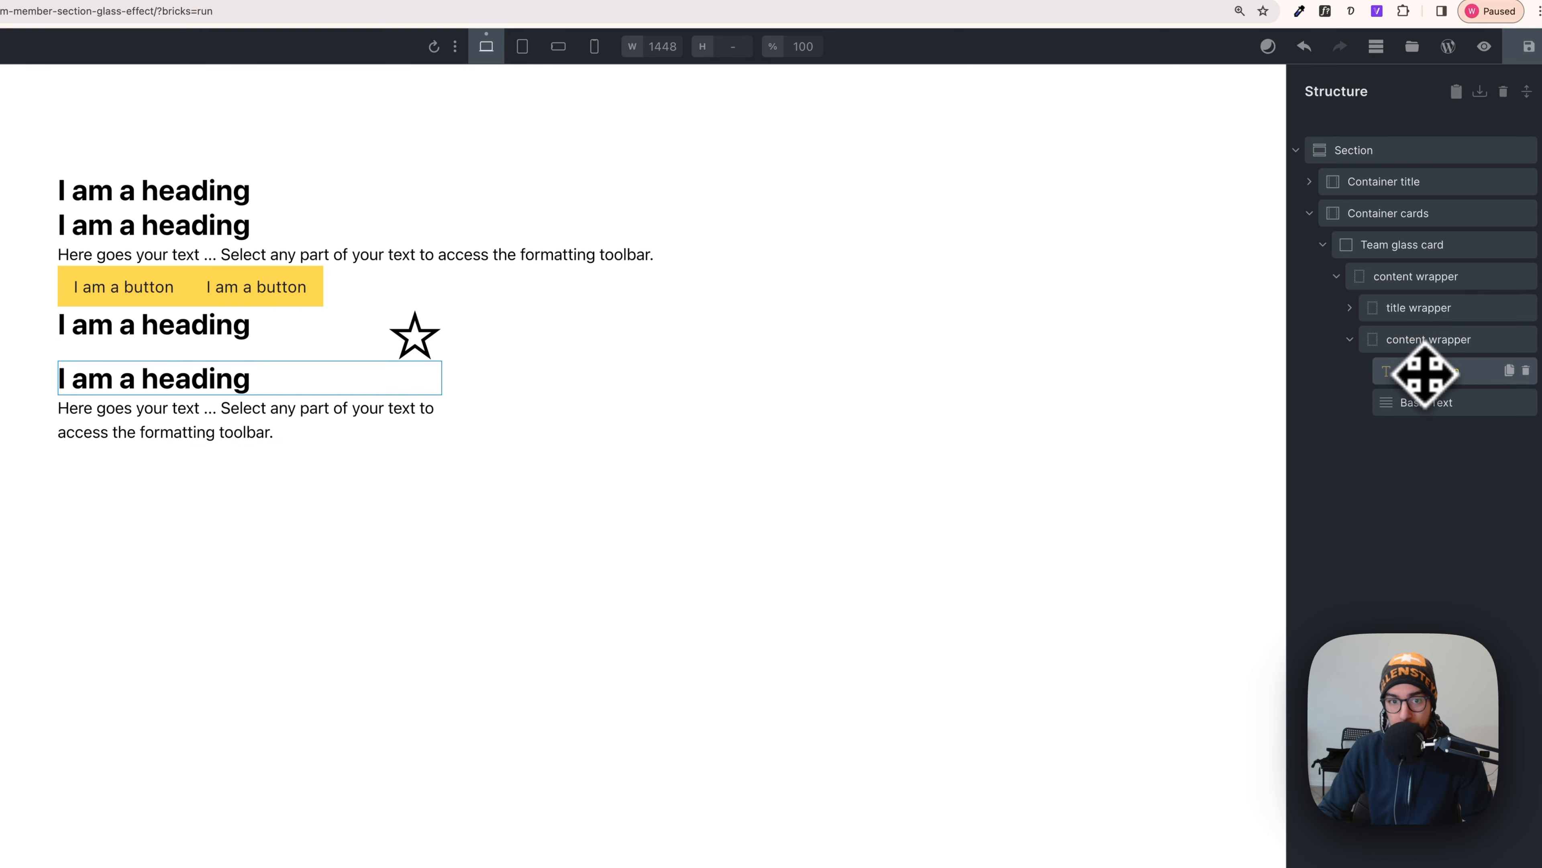
{"action": "left_click", "coordinate": [1425, 408]}
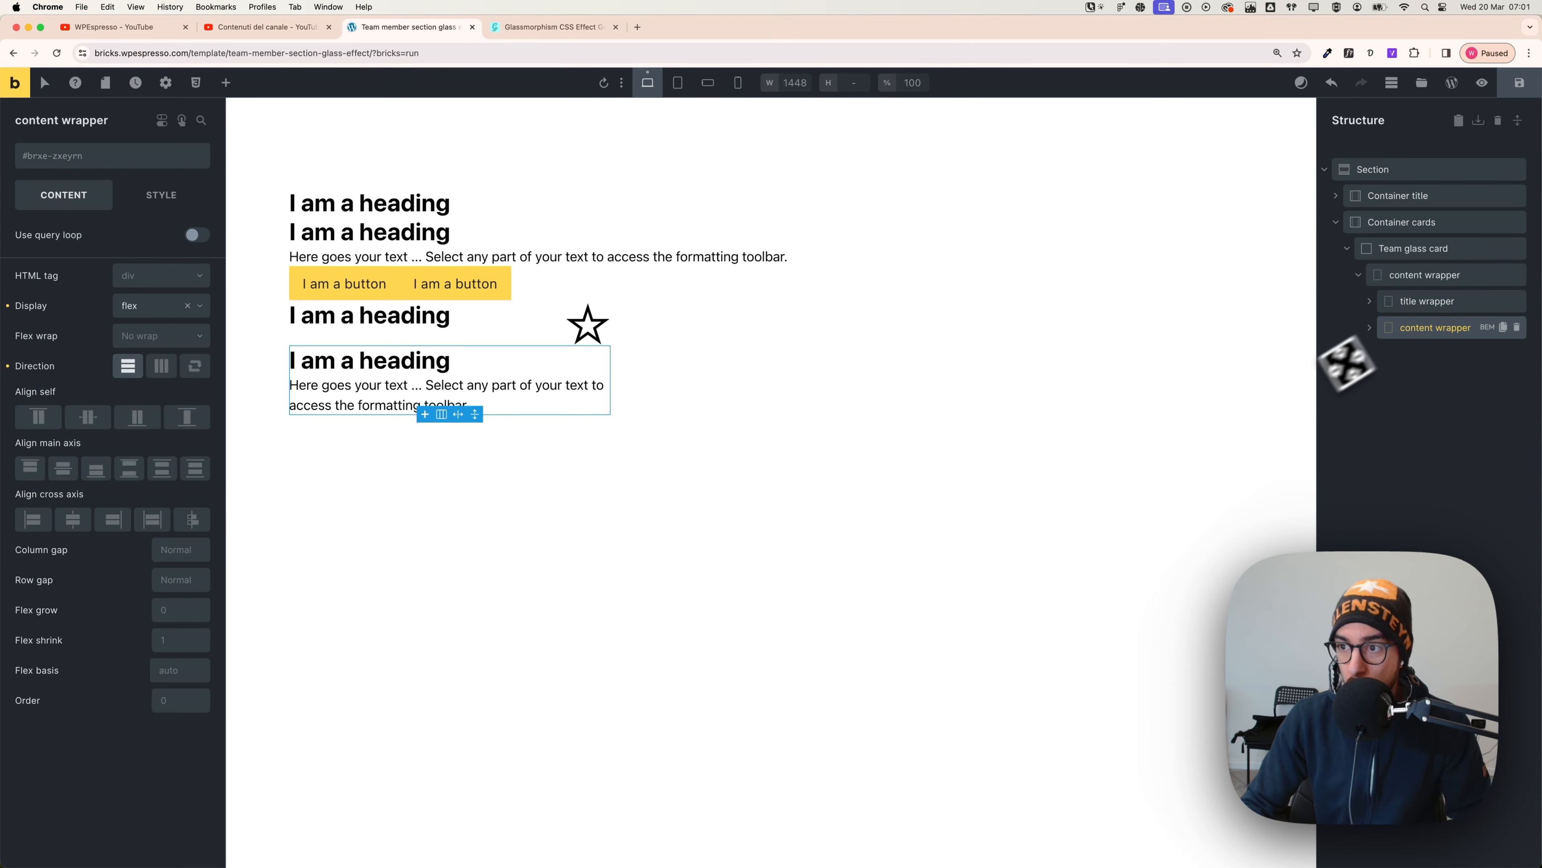
{"action": "left_click", "coordinate": [1415, 276]}
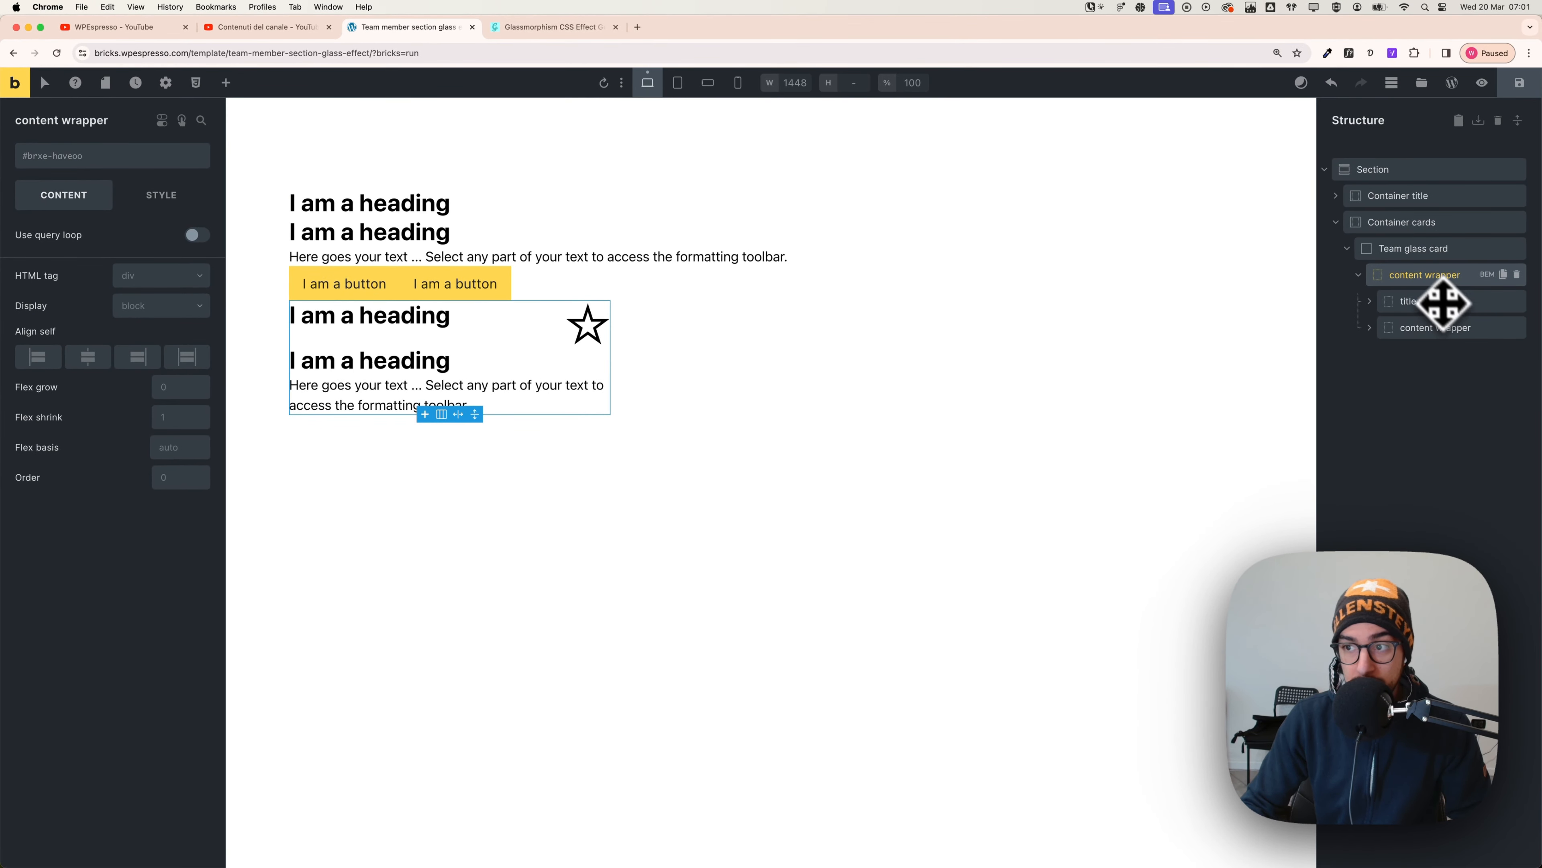
- Add an empty Div inside the content wrapper and name it 'social wrapper'
{"action": "left_click", "coordinate": [225, 82]}
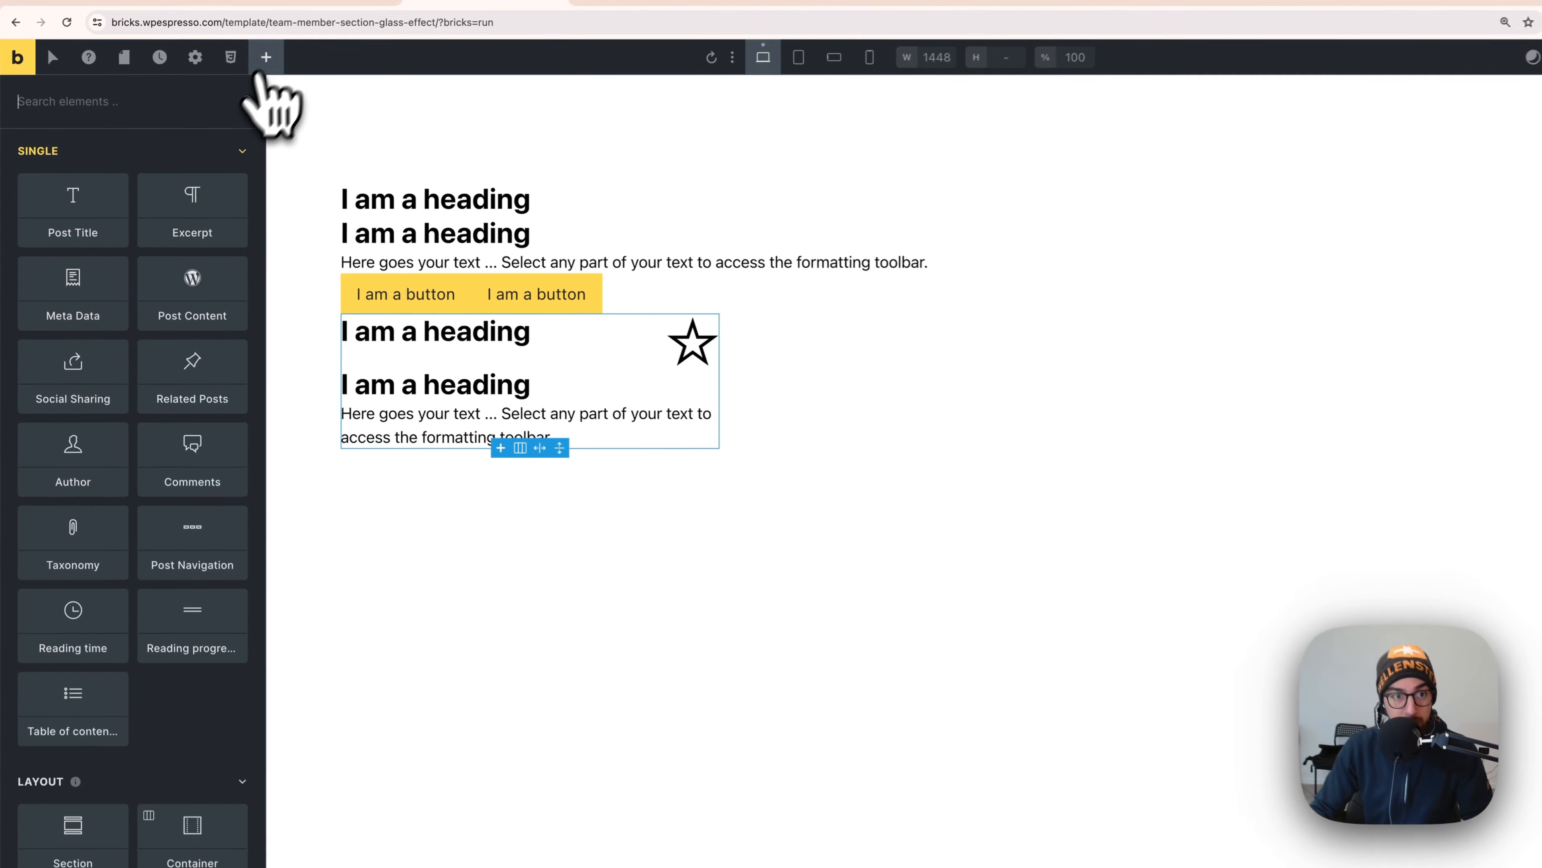
{"action": "scroll", "coordinate": [183, 608], "scroll_direction": "down", "scroll_amount": 6}
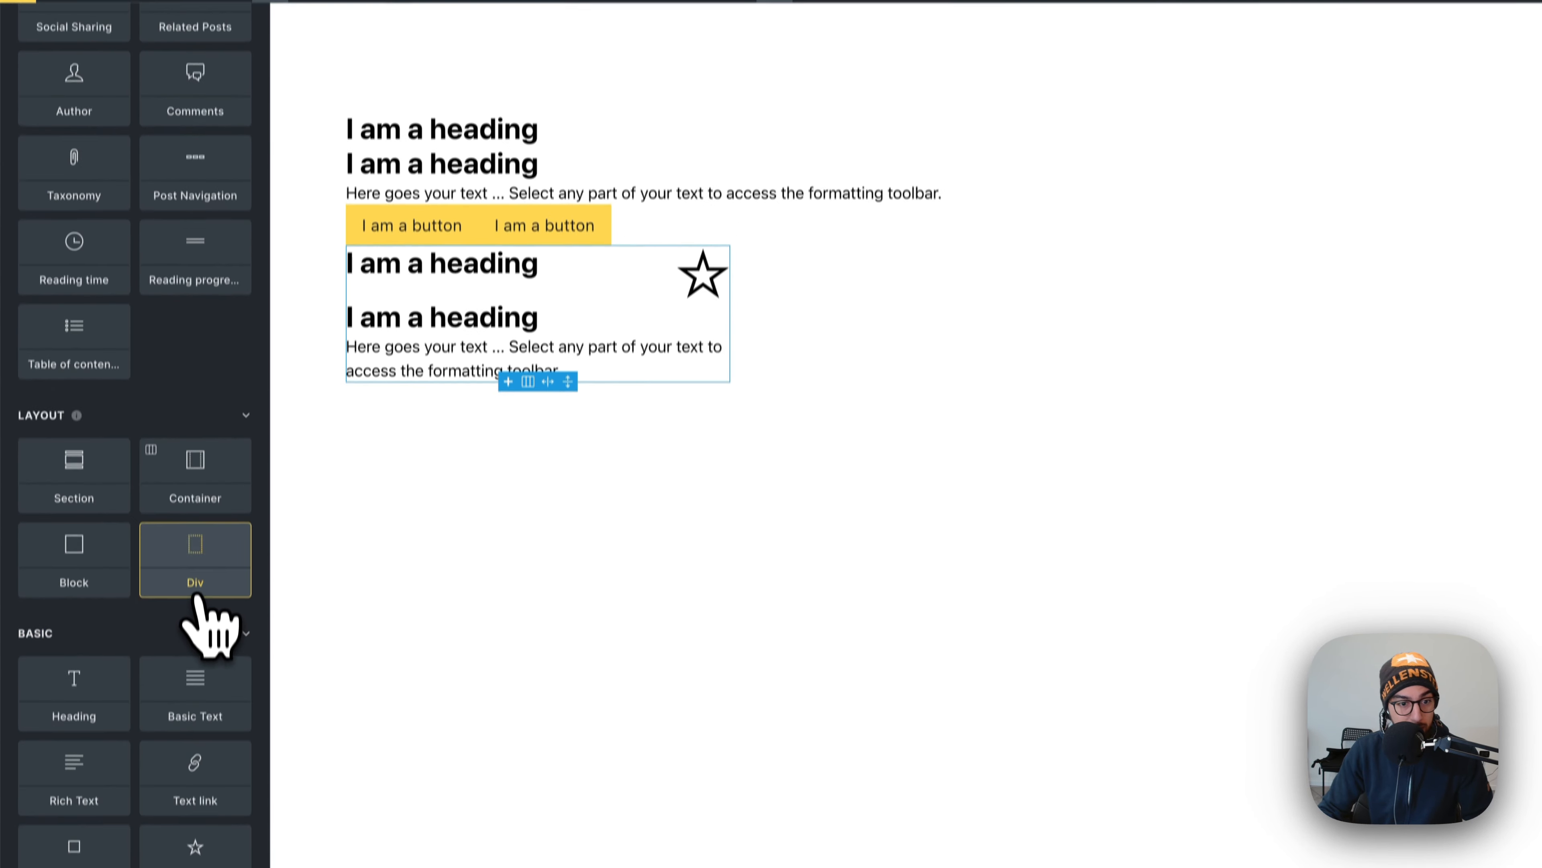
{"action": "left_click", "coordinate": [192, 625]}
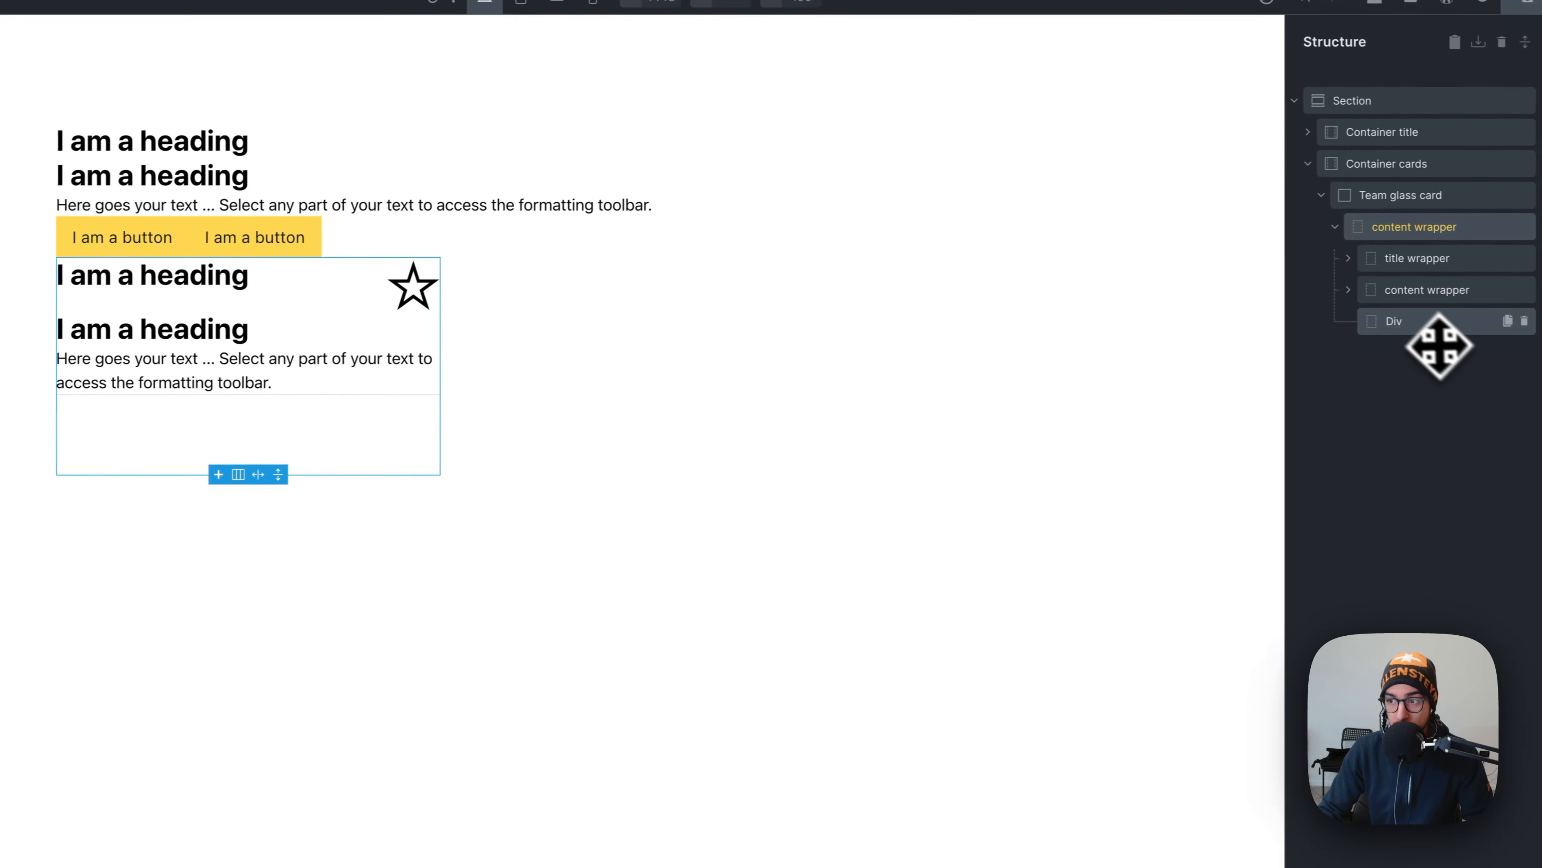
{"action": "left_click", "coordinate": [1434, 324]}
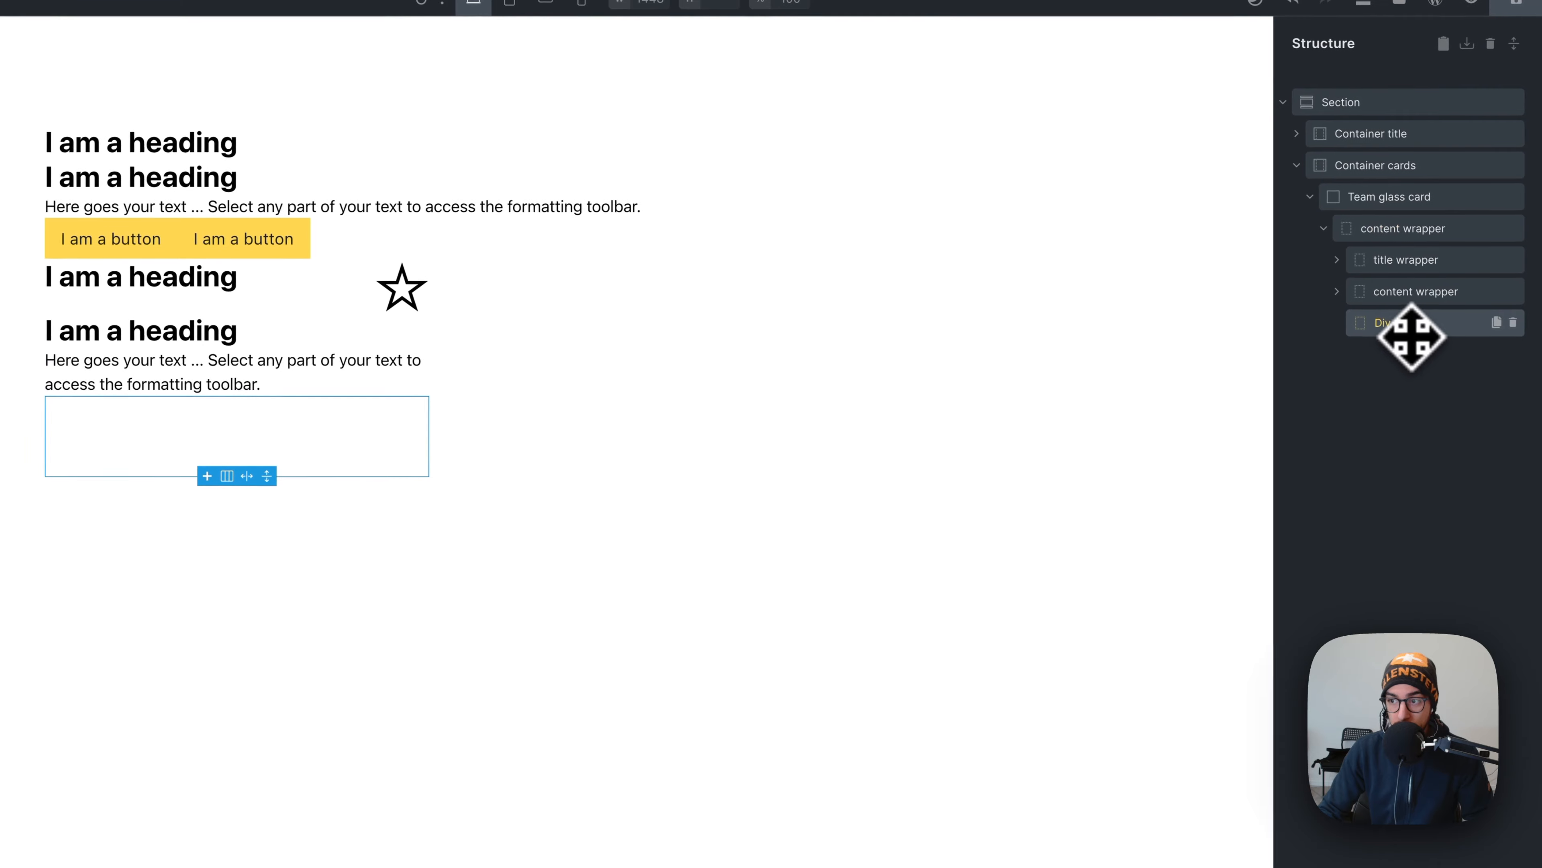
{"action": "type", "text": "s"}
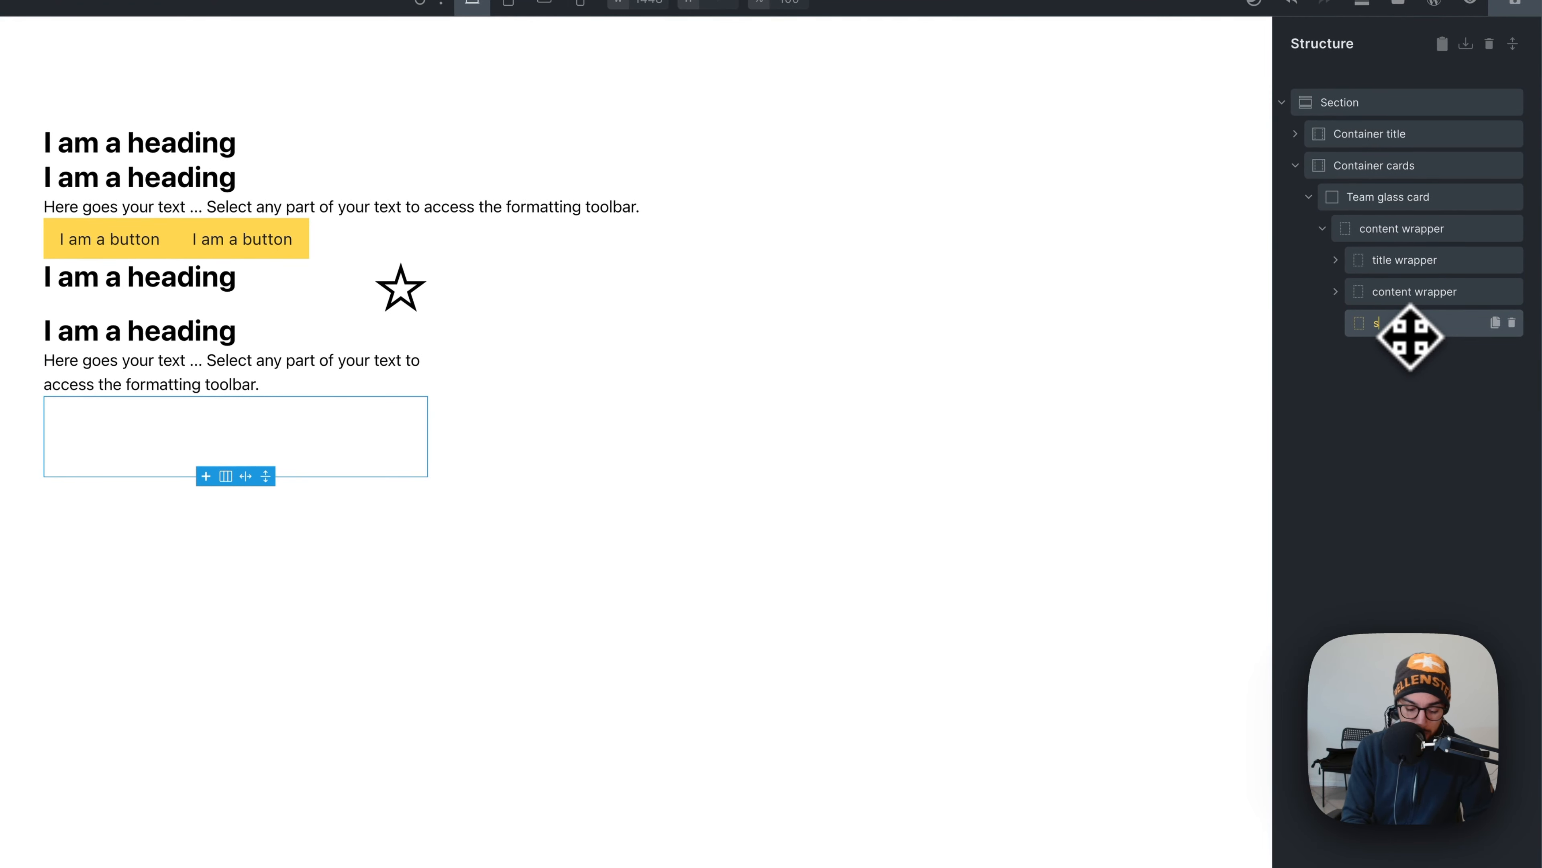
{"action": "type", "text": "oc"}
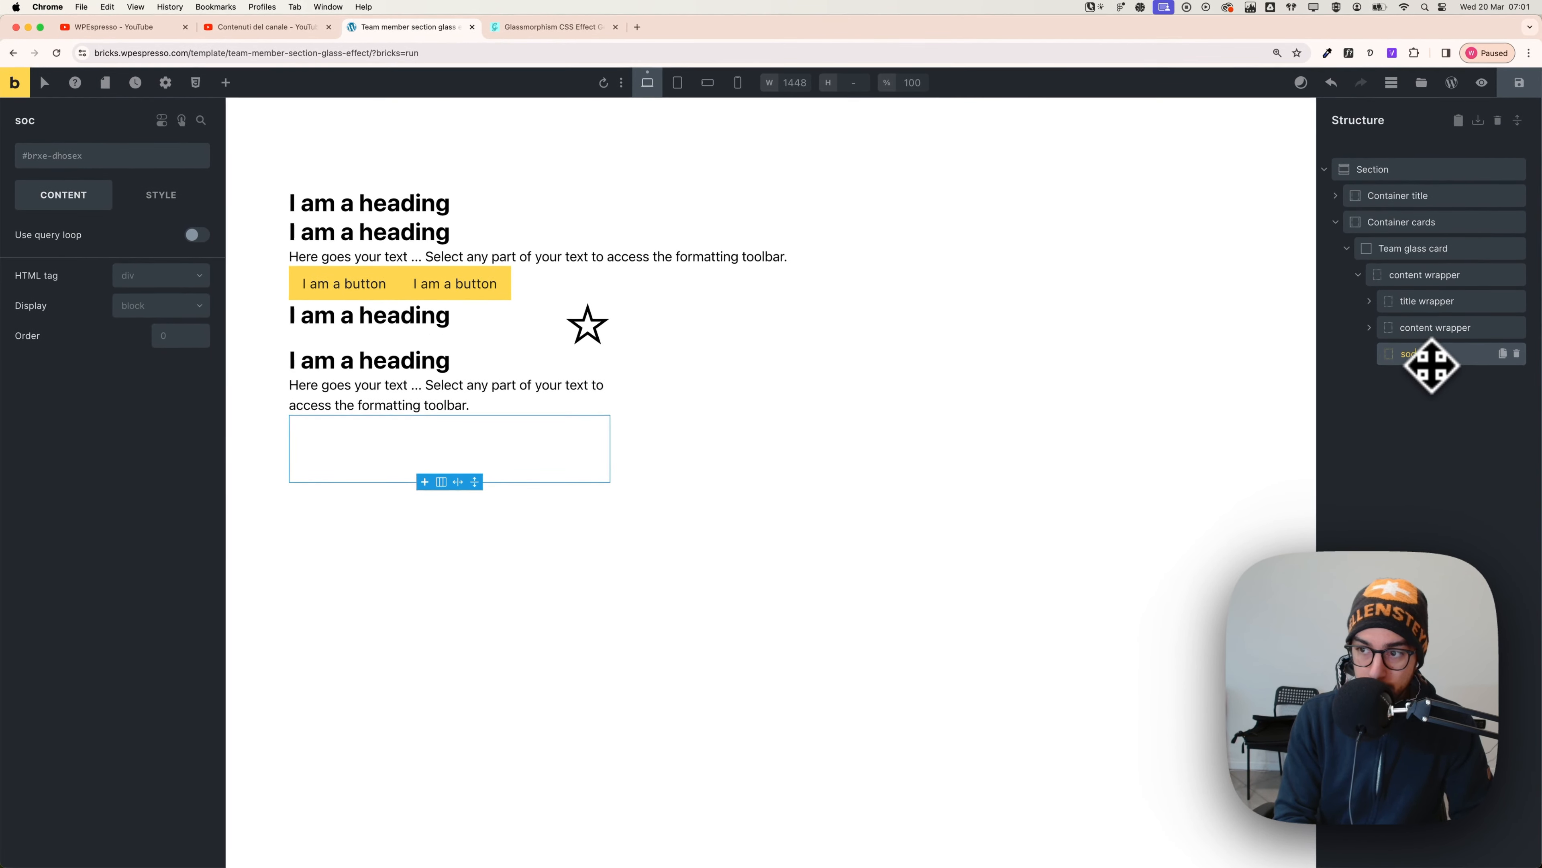
{"action": "type", "text": "ial wrapper"}
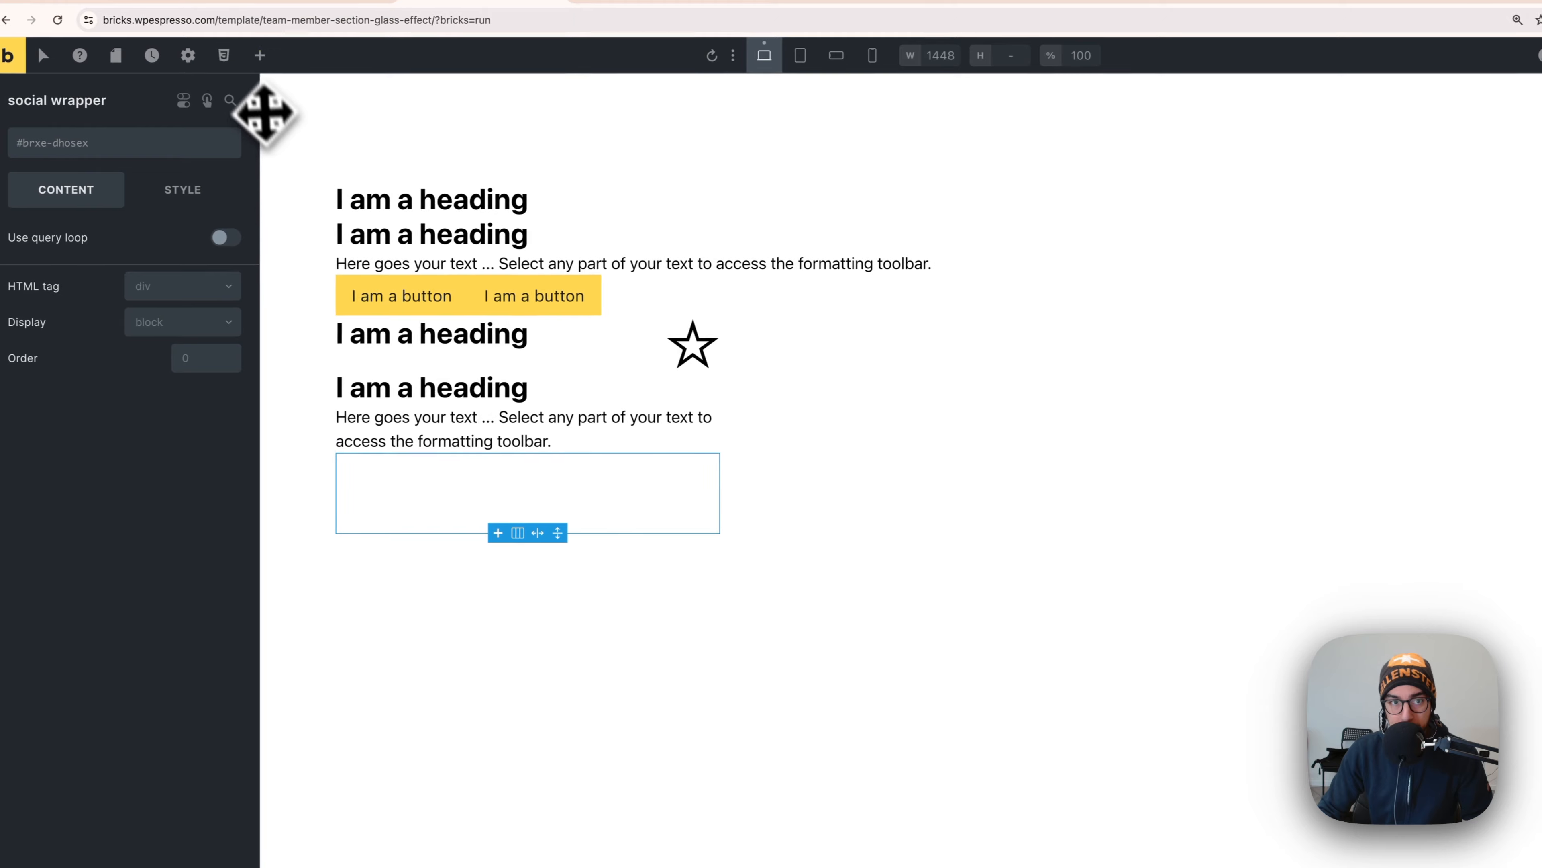
- Fill the social wrapper with three star icons and set its display to flex
{"action": "left_click", "coordinate": [260, 55]}
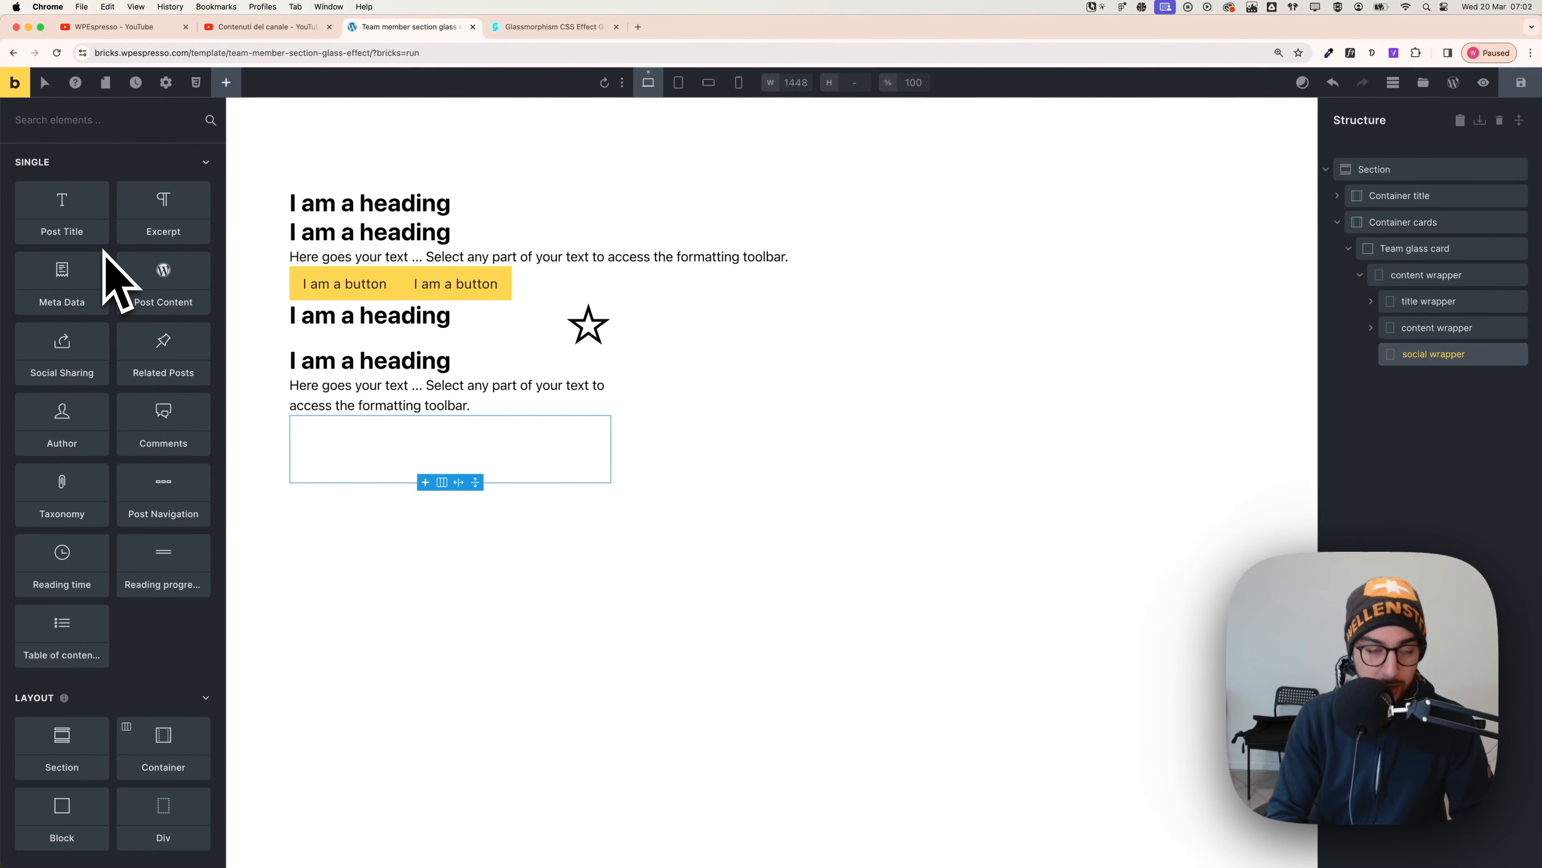
{"action": "type", "text": "icon"}
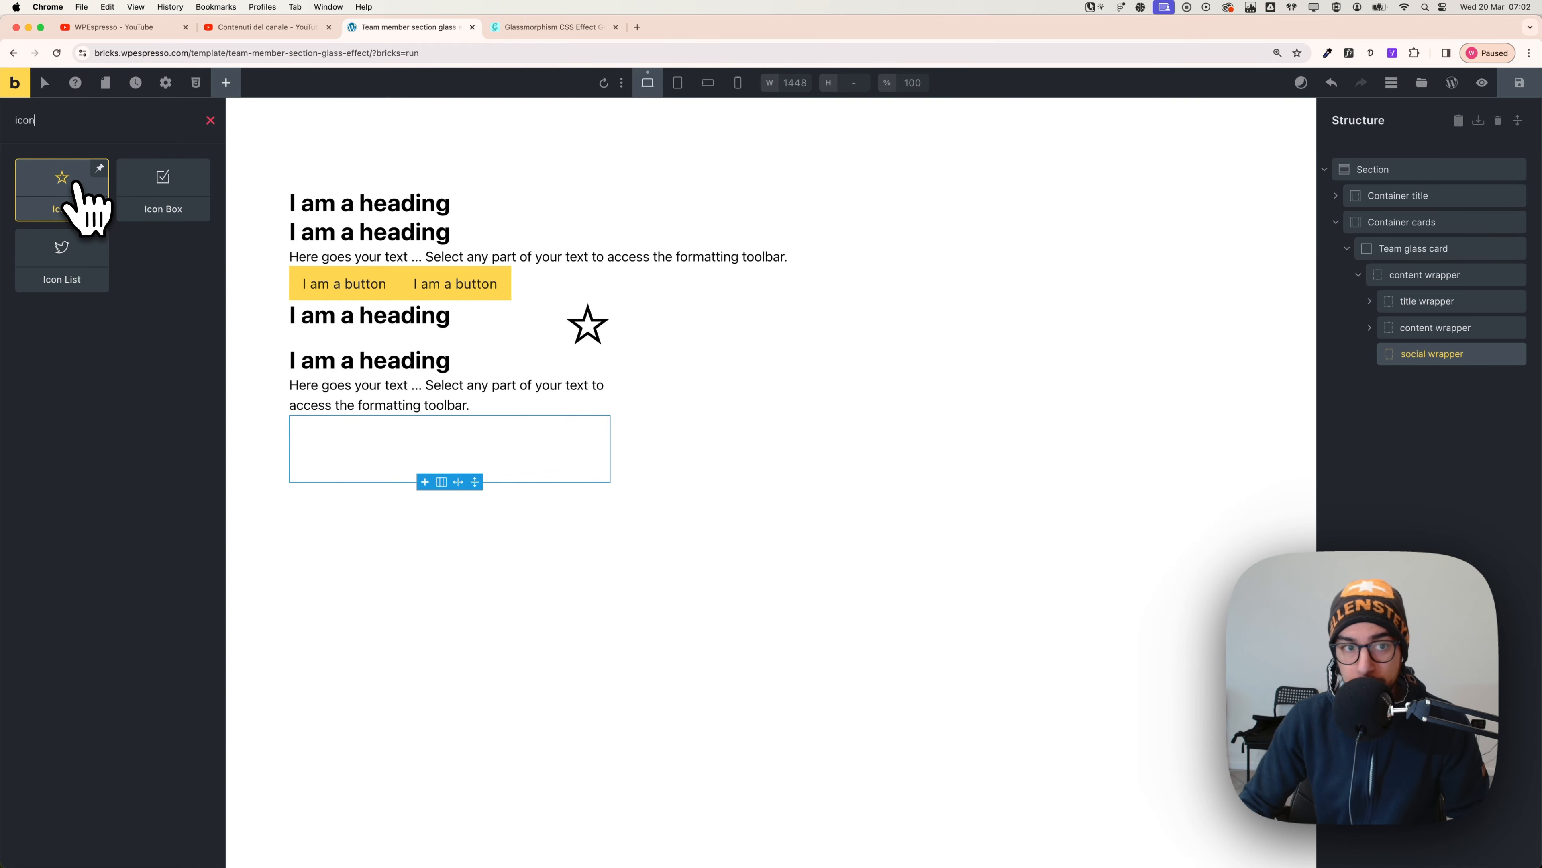
{"action": "left_click", "coordinate": [66, 185]}
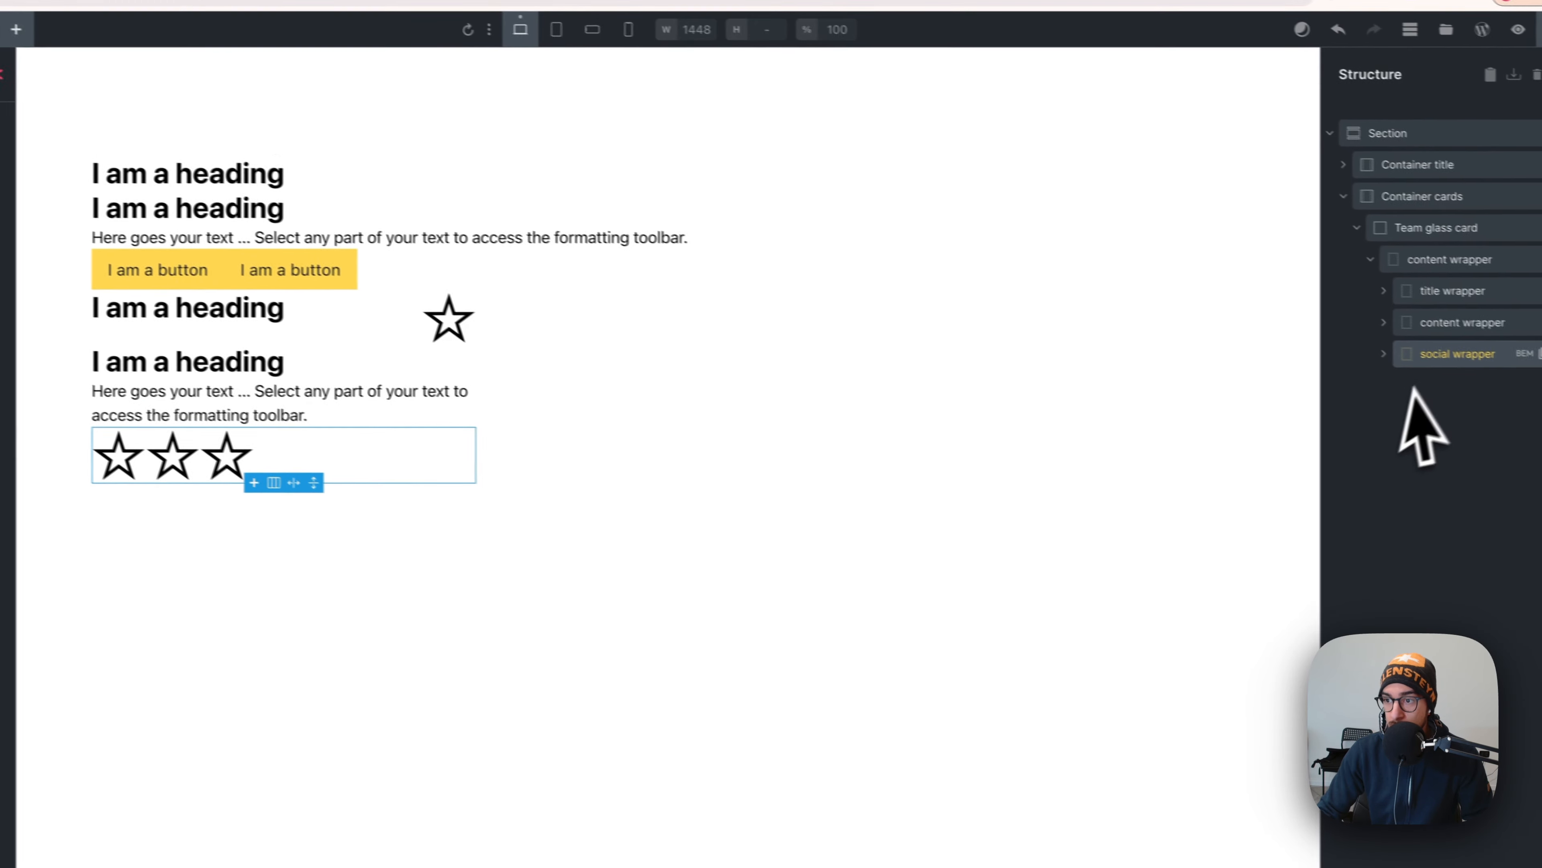
{"action": "left_click", "coordinate": [1359, 350]}
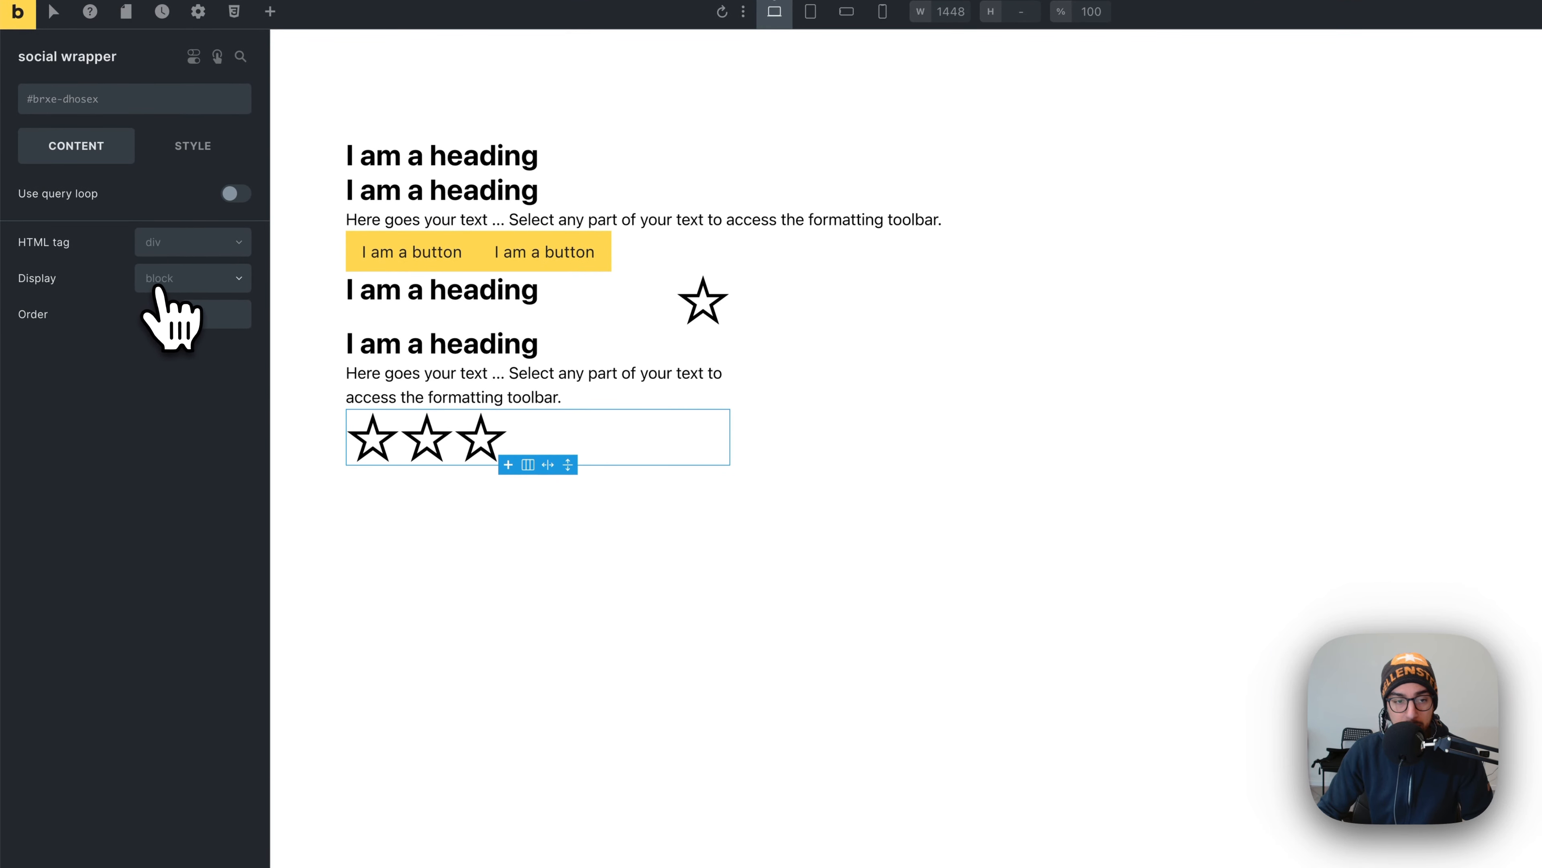
{"action": "left_click", "coordinate": [163, 283]}
{"action": "left_click", "coordinate": [194, 337]}
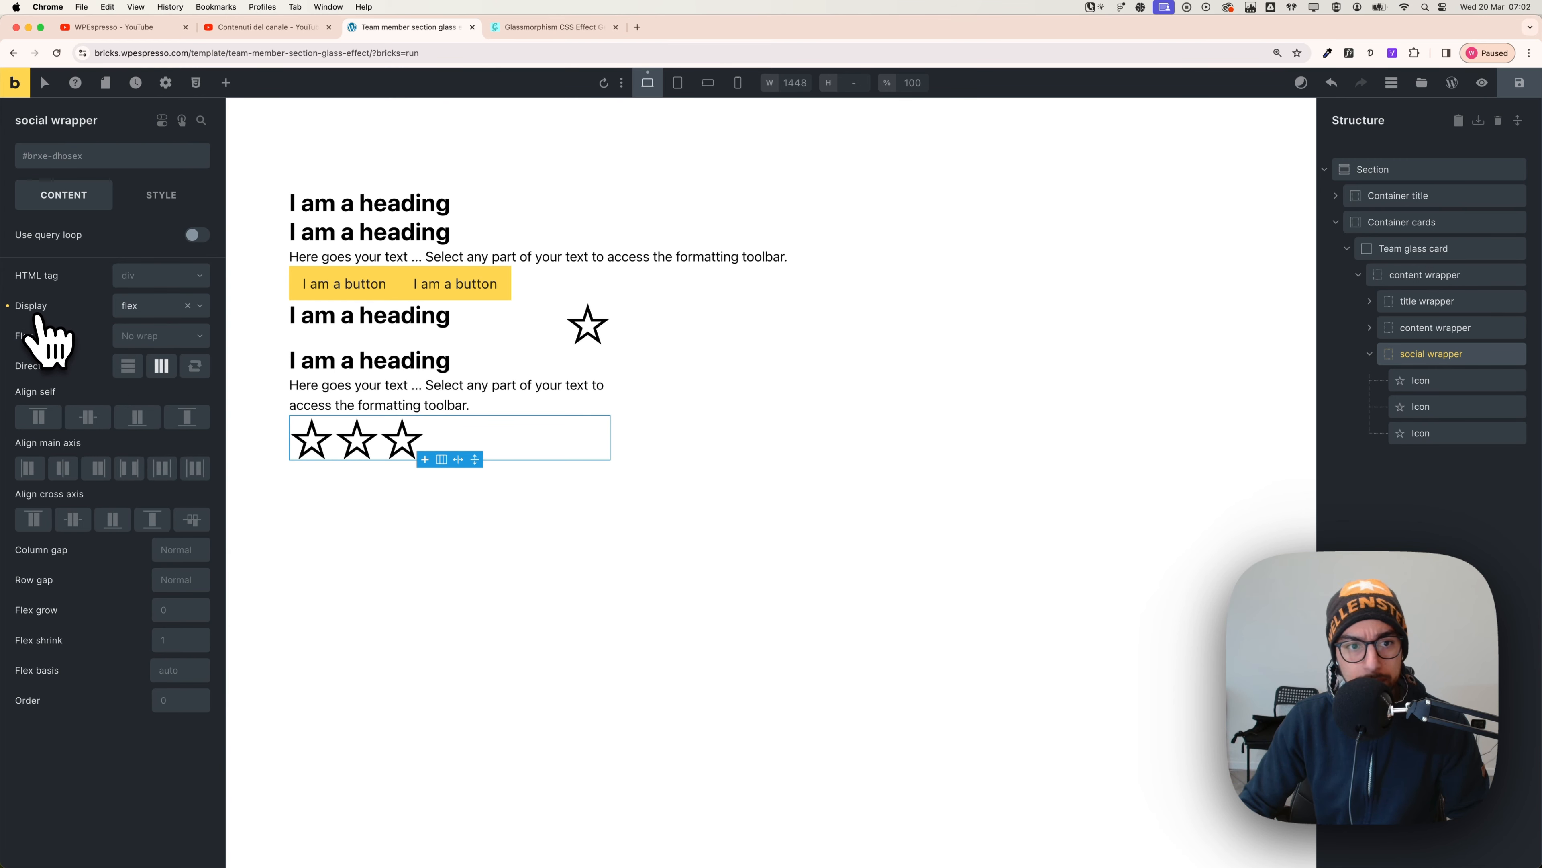
- Remove the direction and flex display settings from the inner content wrapper
{"action": "left_click", "coordinate": [1441, 435]}
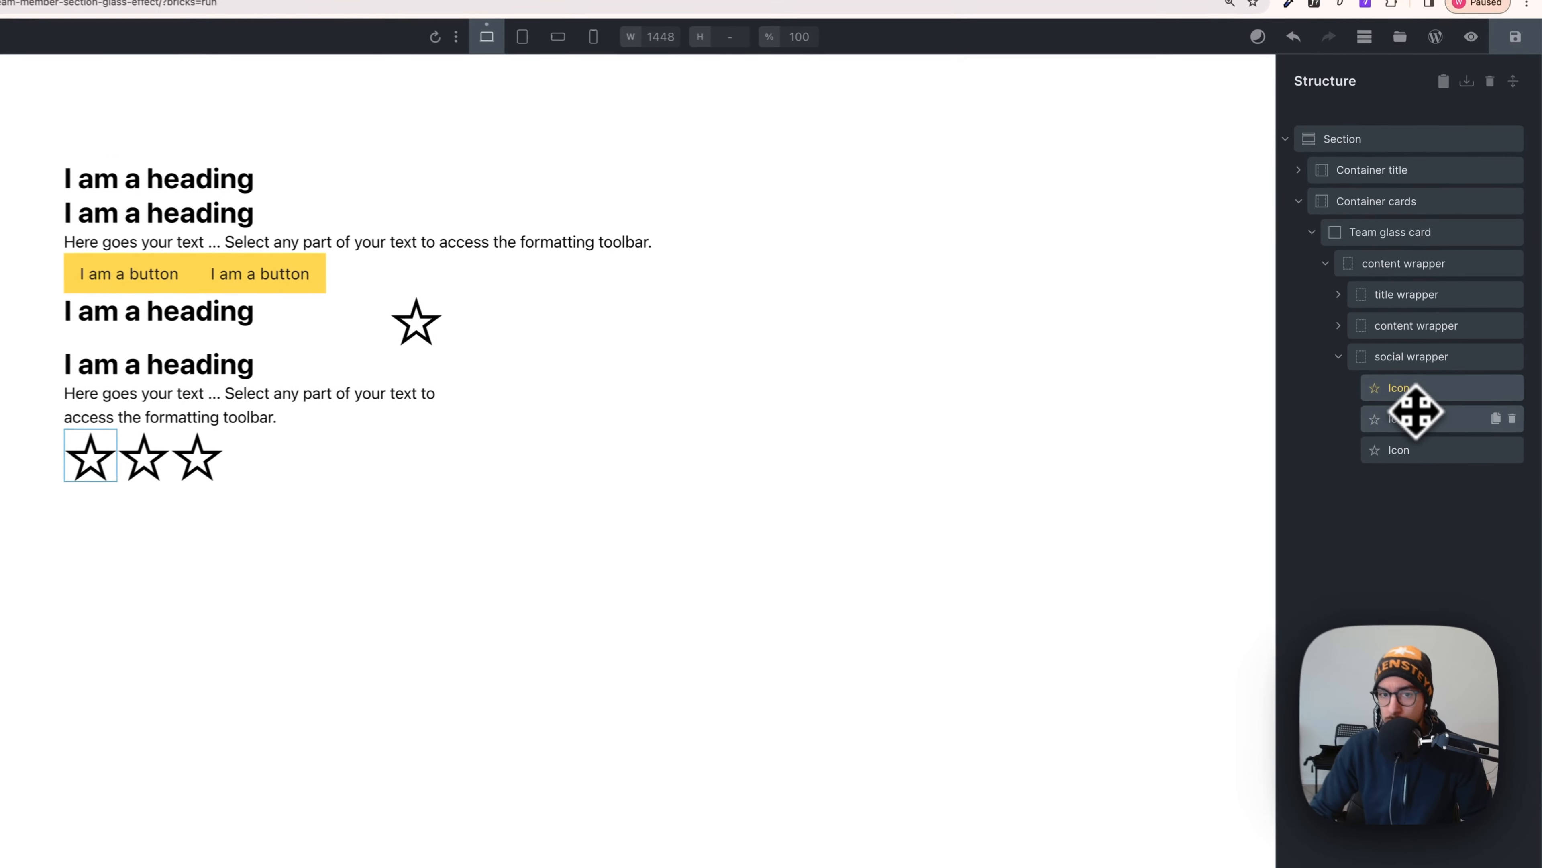
{"action": "left_click", "coordinate": [1407, 364]}
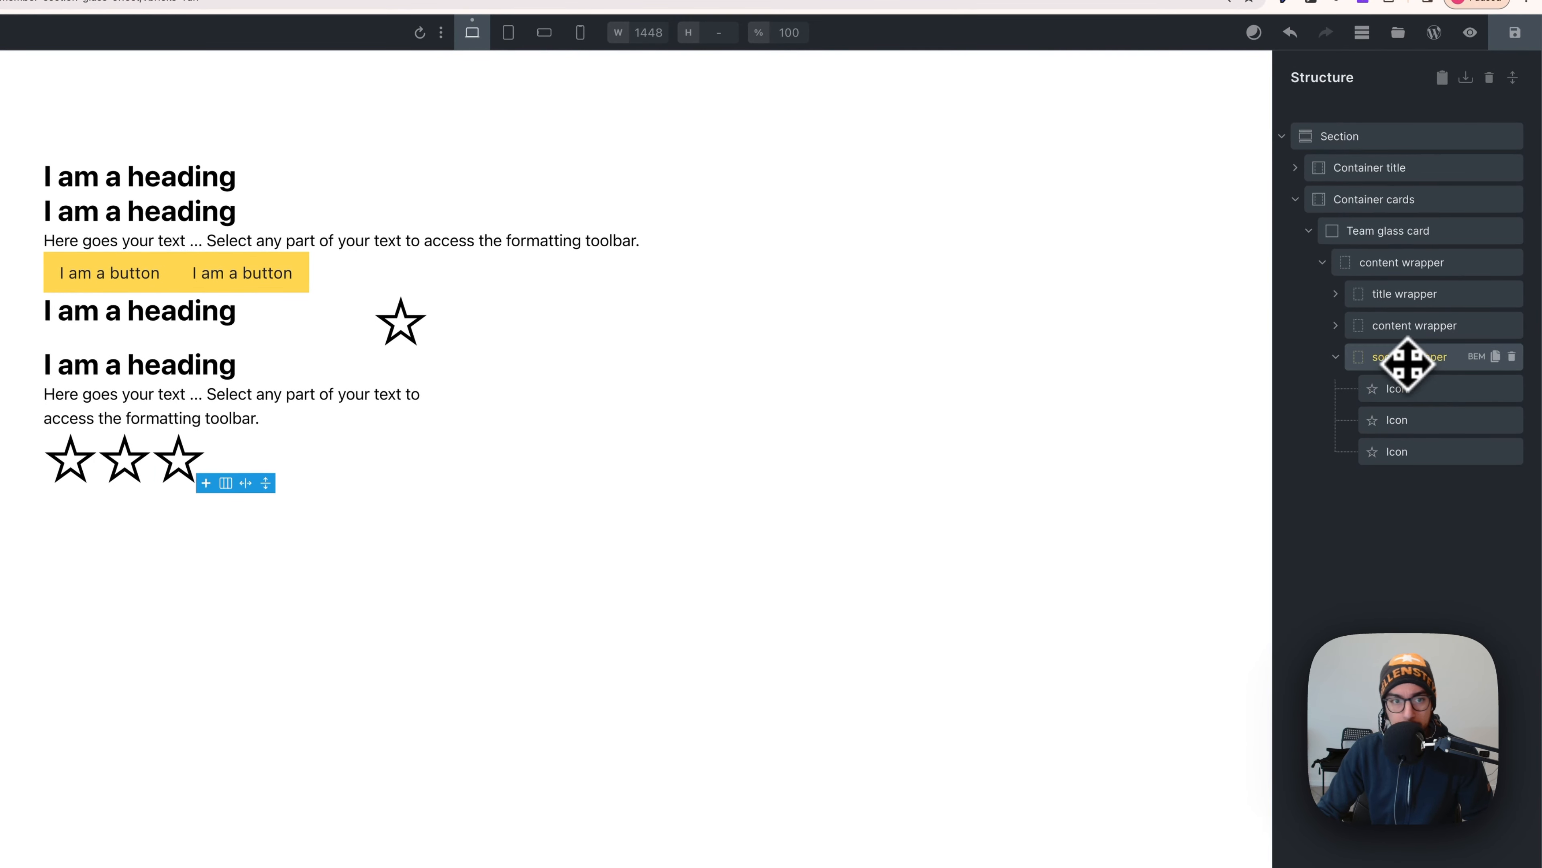
{"action": "left_click", "coordinate": [1400, 334]}
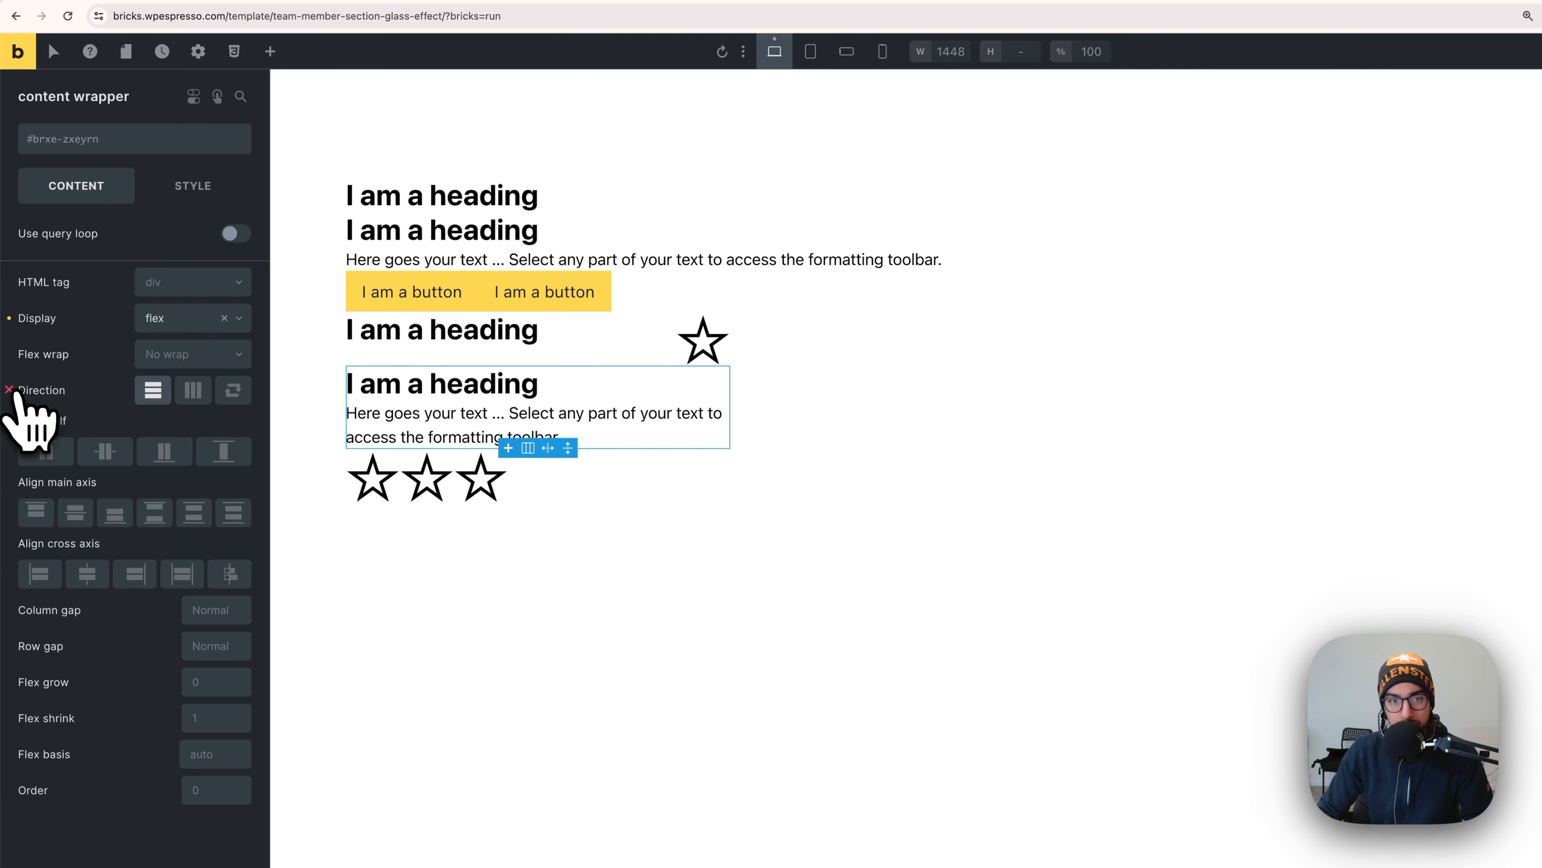
{"action": "left_click", "coordinate": [9, 390]}
{"action": "left_click", "coordinate": [10, 318]}
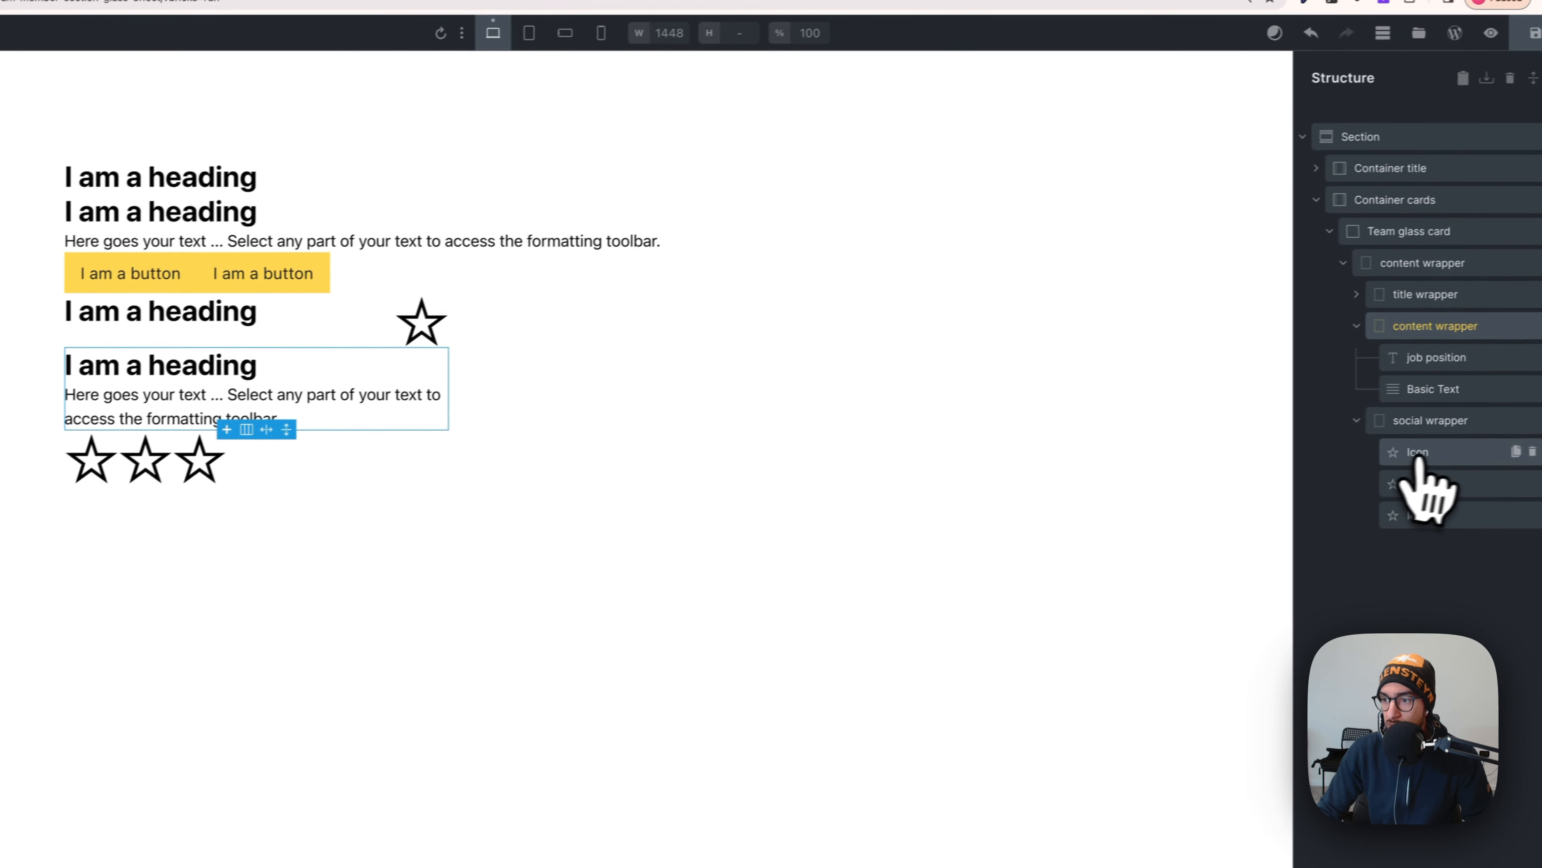
- Clear the title wrapper's main-axis alignment and flex display so it reverts to block
{"action": "left_click_drag", "start_coordinate": [1385, 331], "coordinate": [1402, 306]}
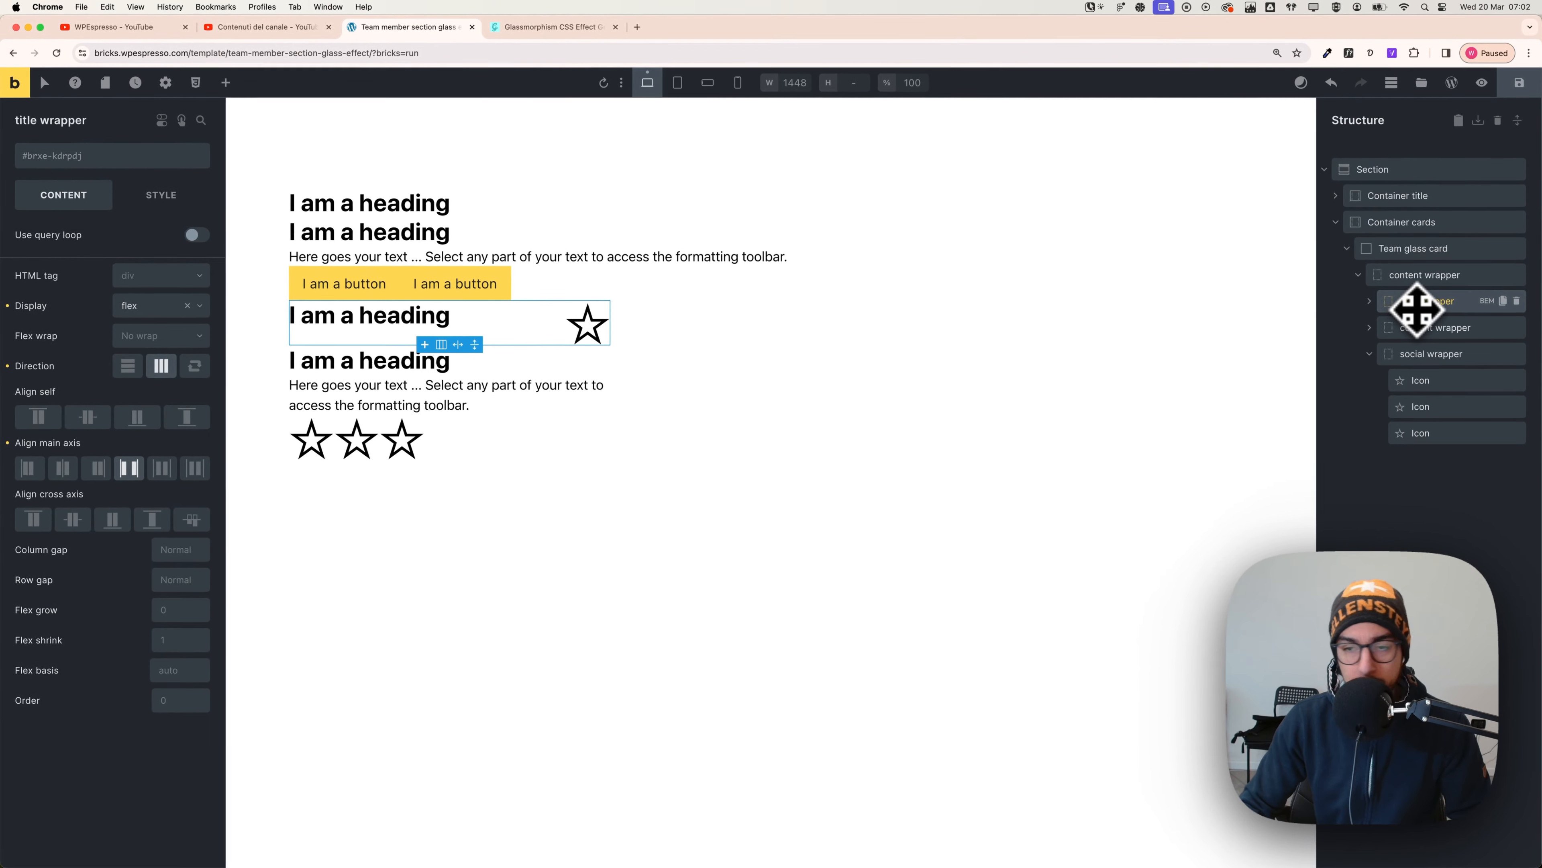
{"action": "left_click_drag", "start_coordinate": [1418, 309], "coordinate": [61, 404]}
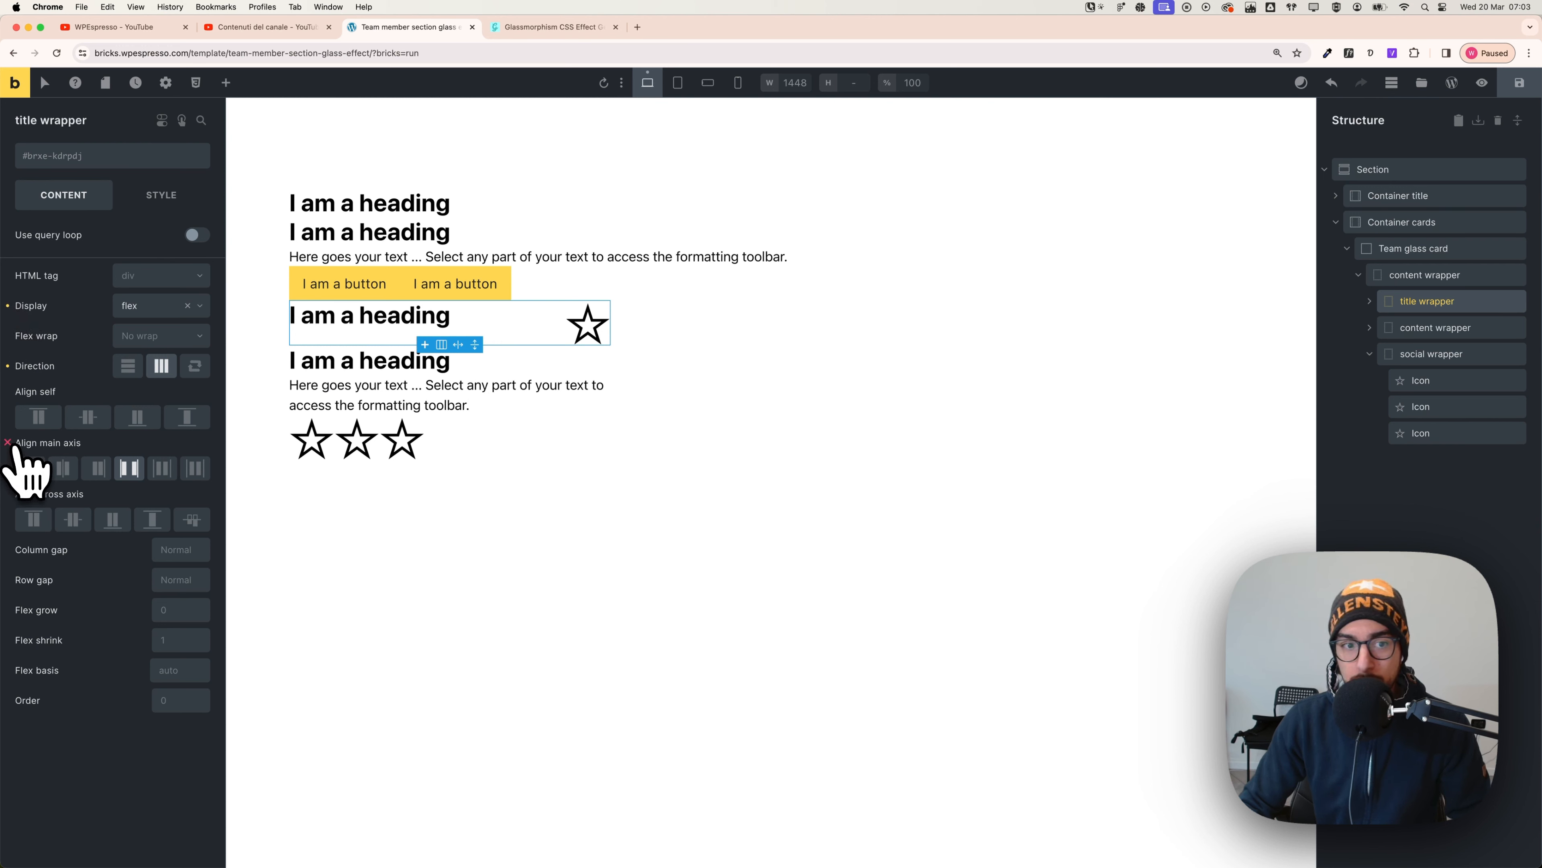
{"action": "left_click", "coordinate": [8, 442]}
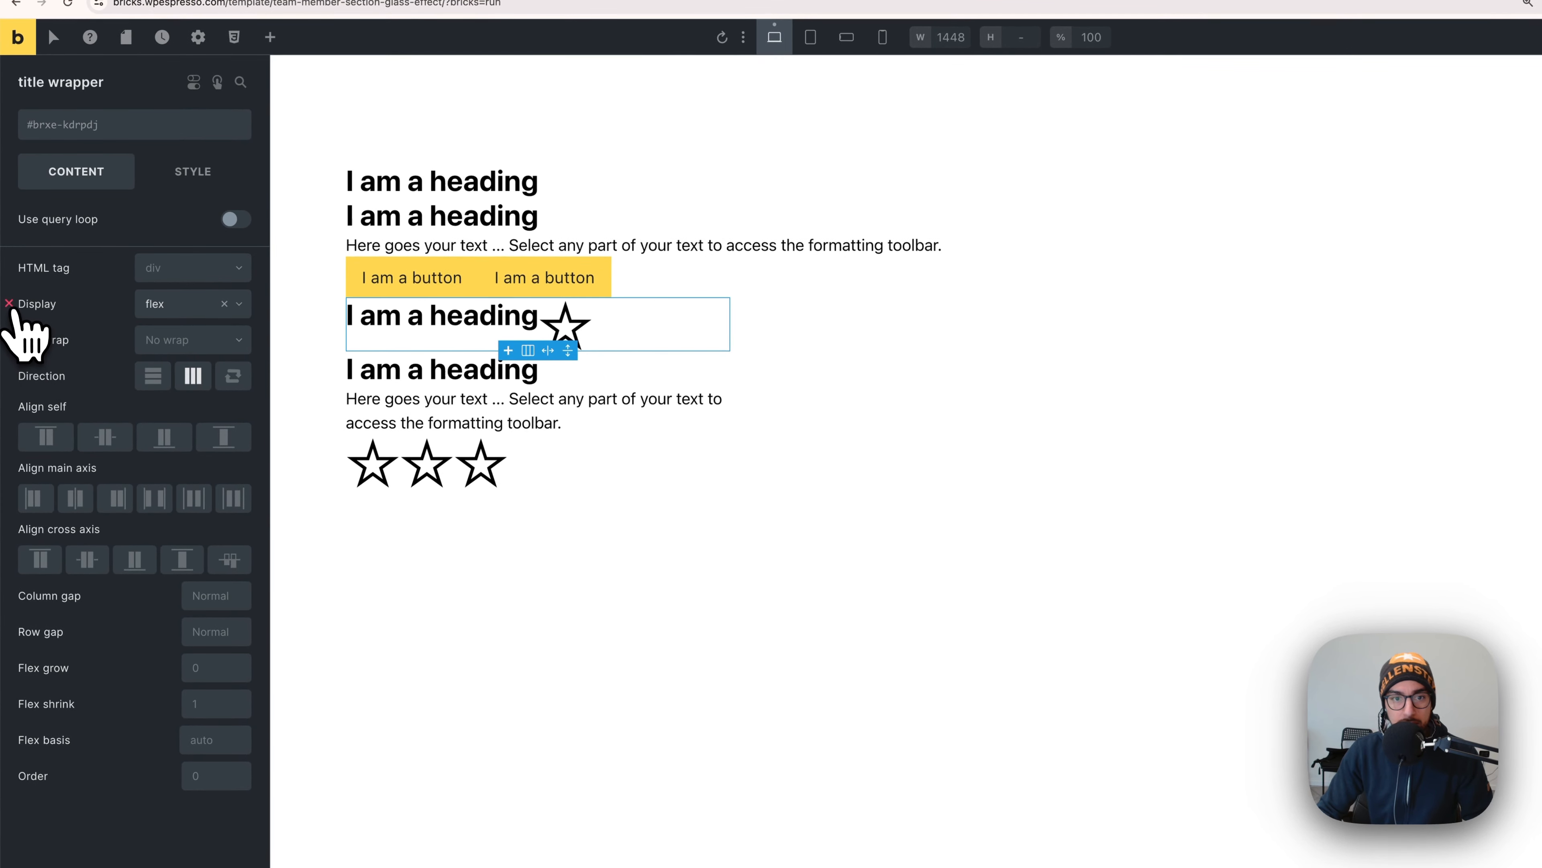
{"action": "left_click", "coordinate": [10, 306]}
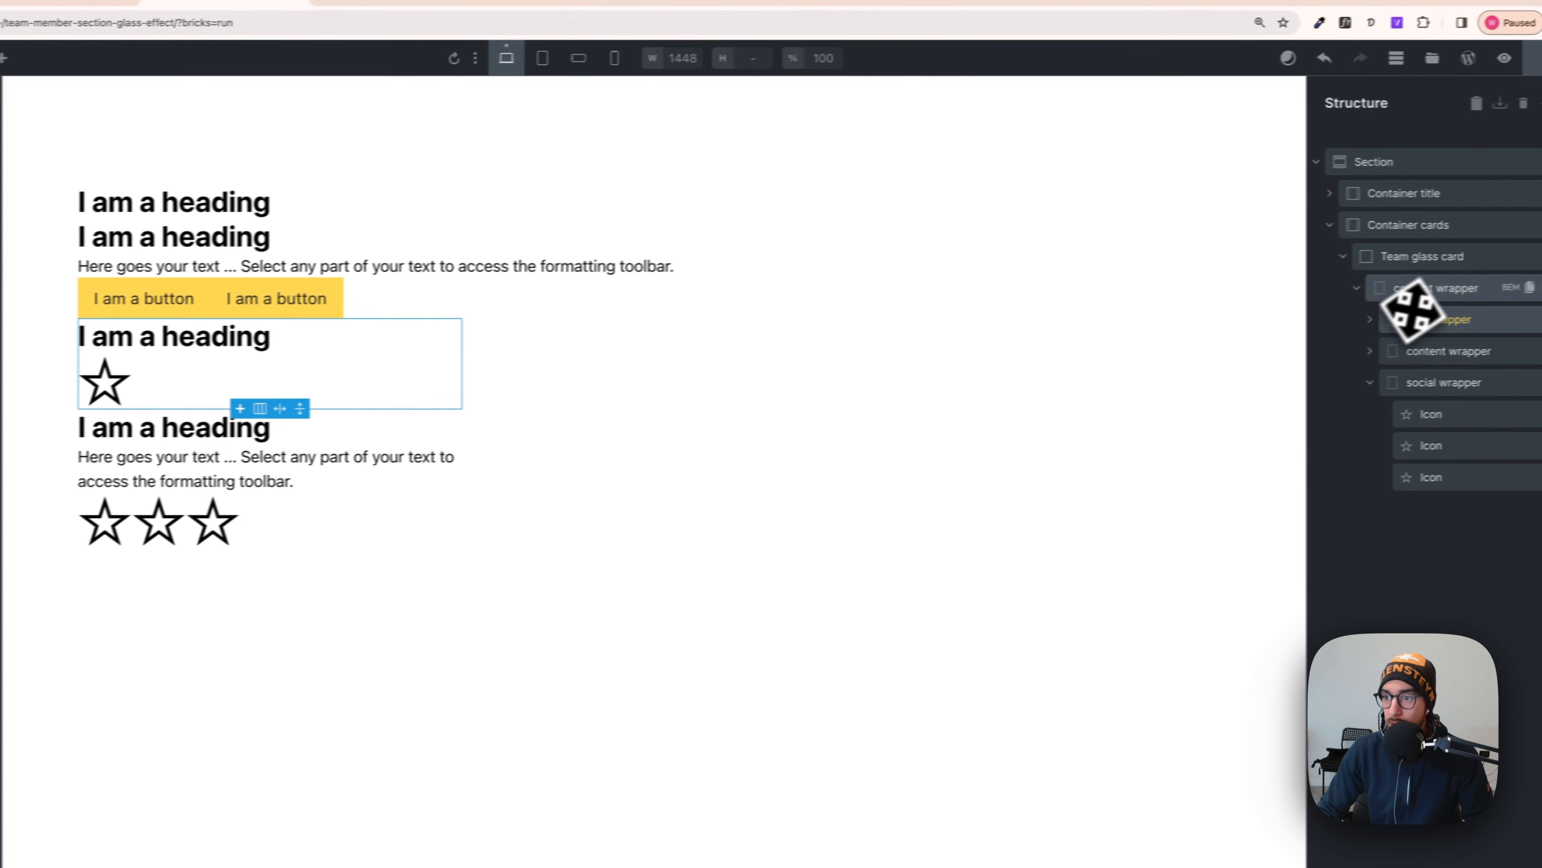
{"action": "left_click", "coordinate": [1374, 299]}
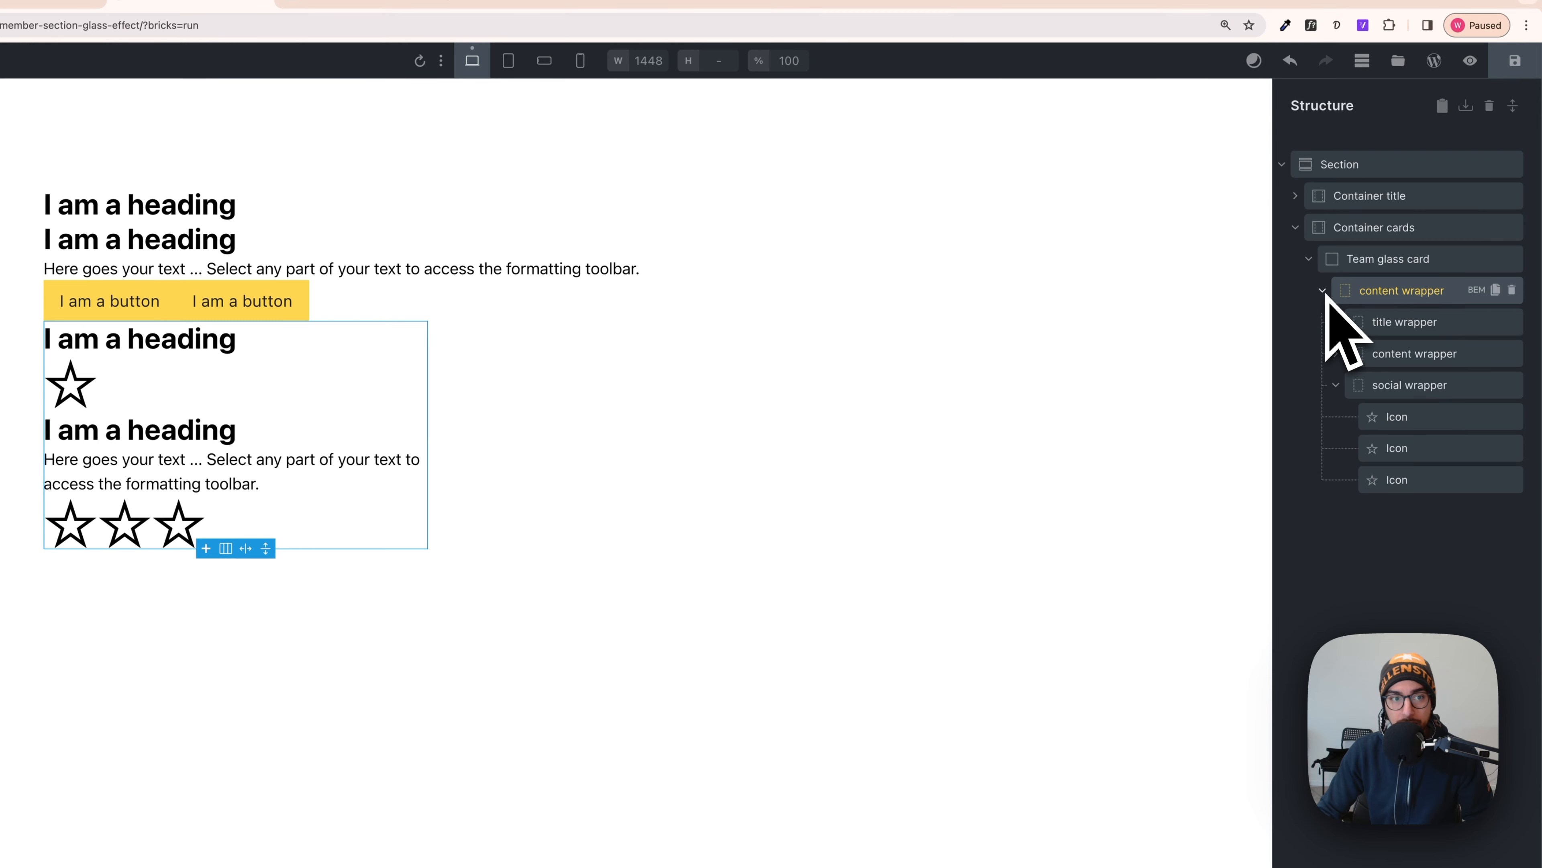
{"action": "left_click", "coordinate": [1336, 385]}
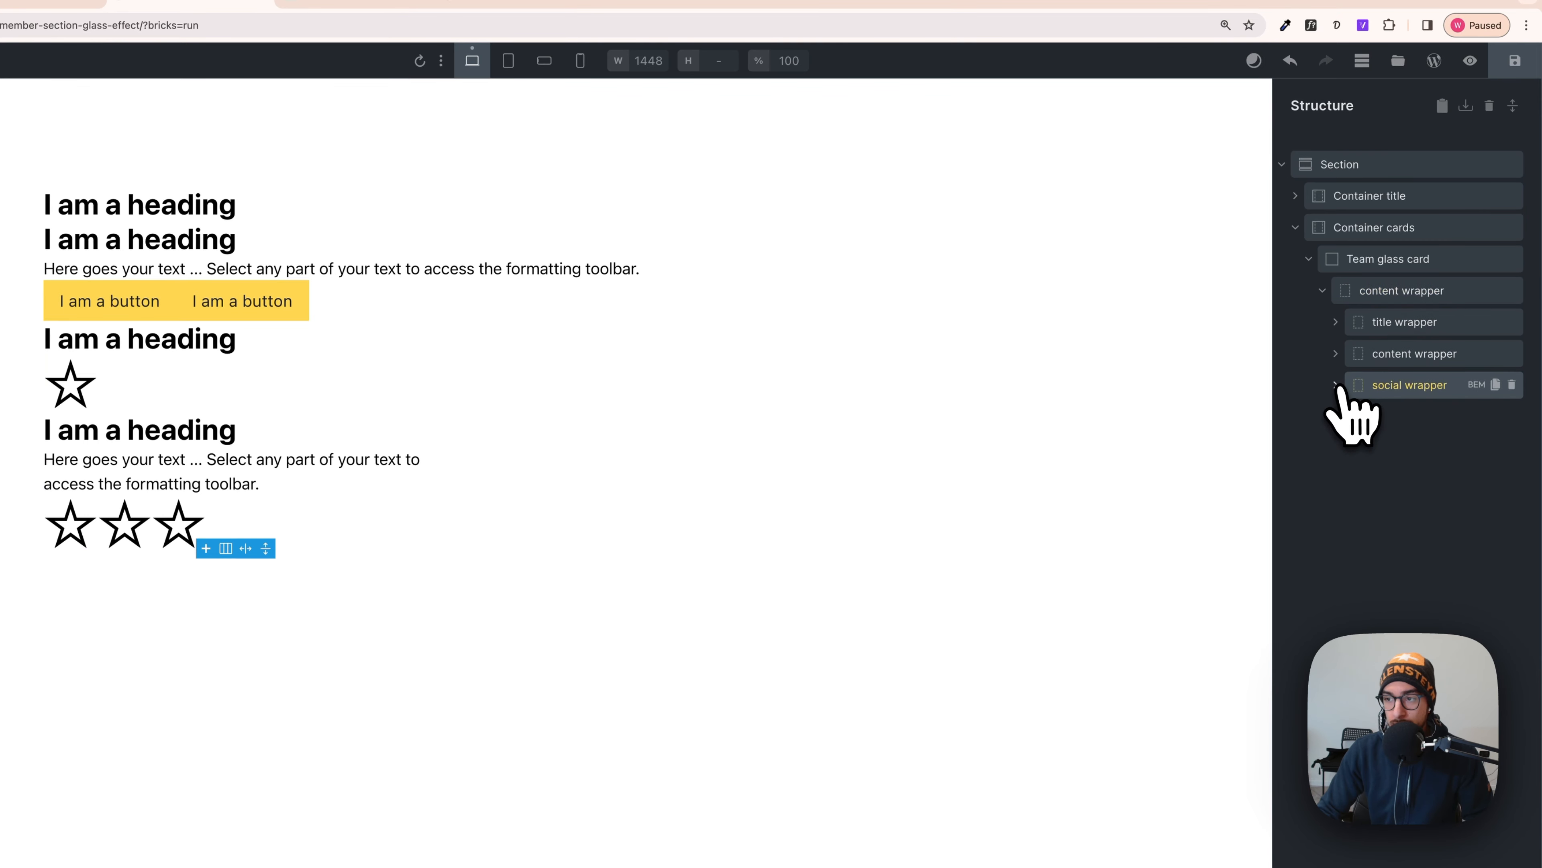
{"action": "left_click", "coordinate": [1392, 333]}
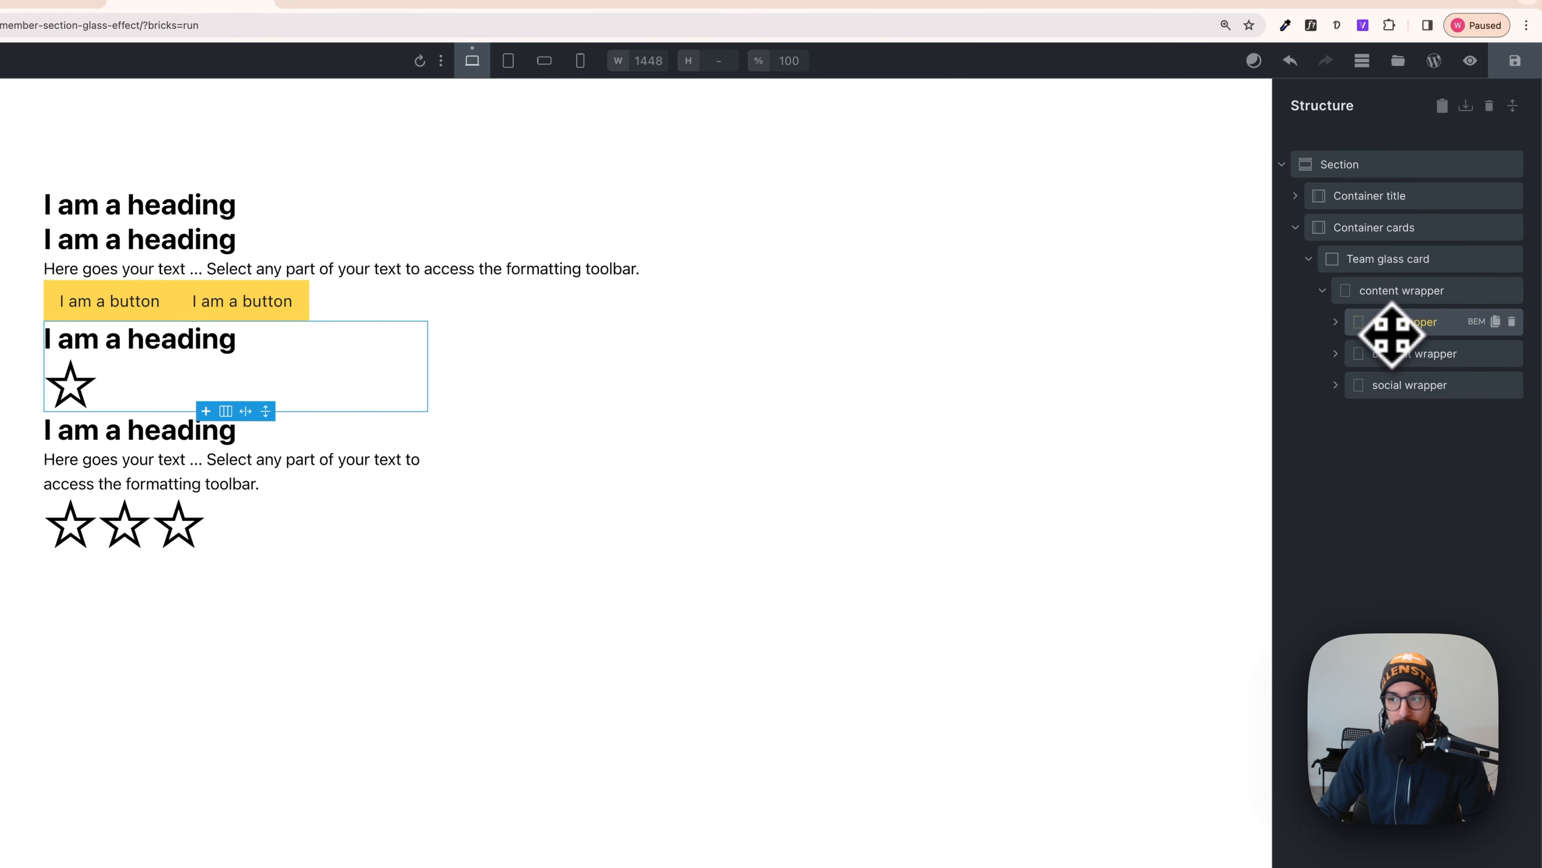
- Start adding a class to the title wrapper, then cancel without adding one
{"action": "left_click", "coordinate": [114, 194]}
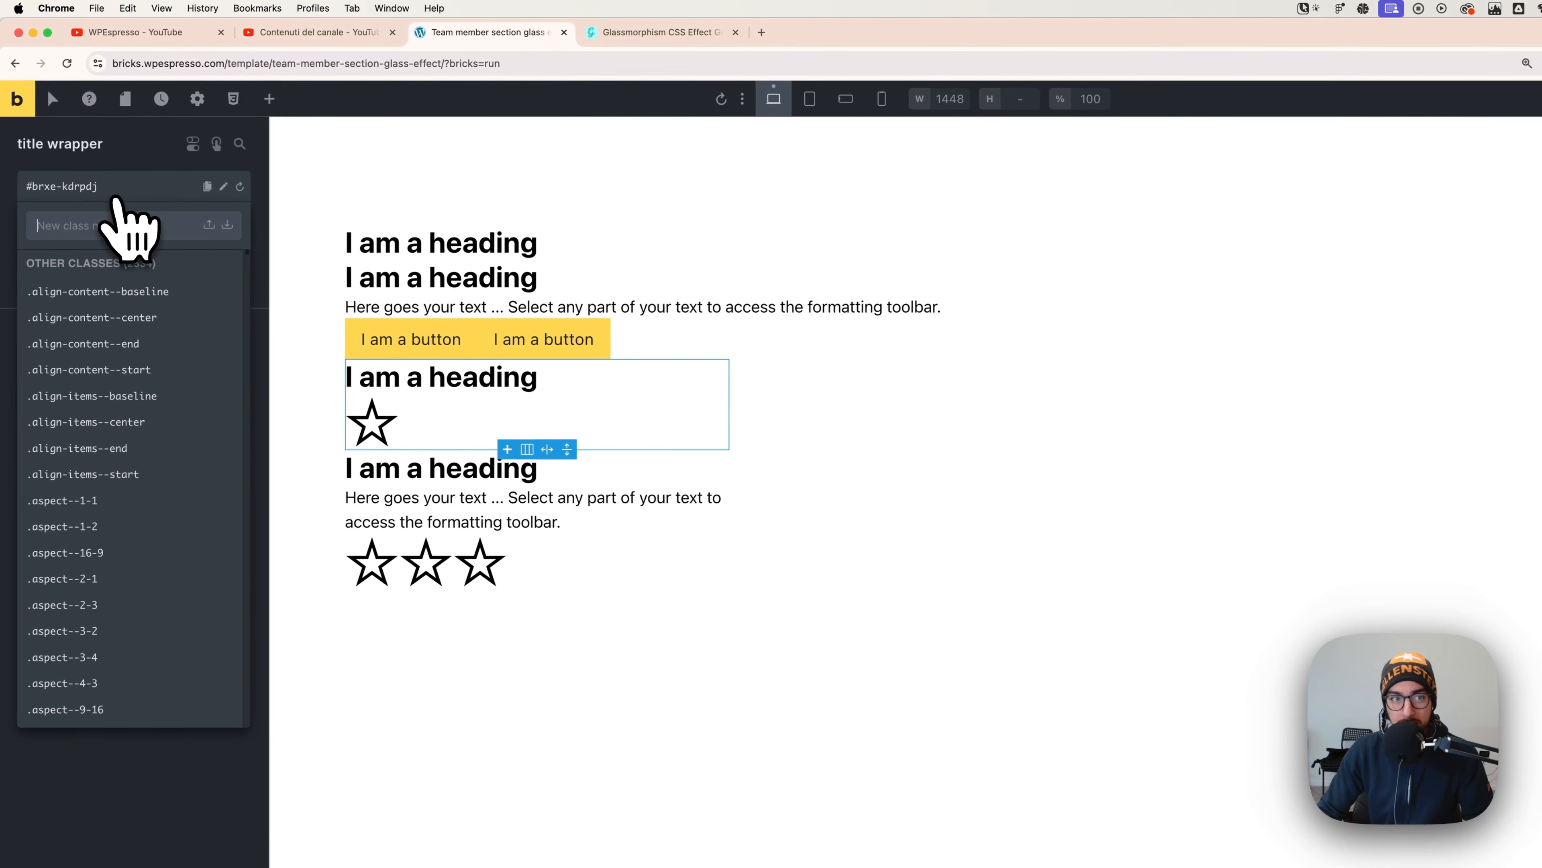
{"action": "type", "text": ".class n"}
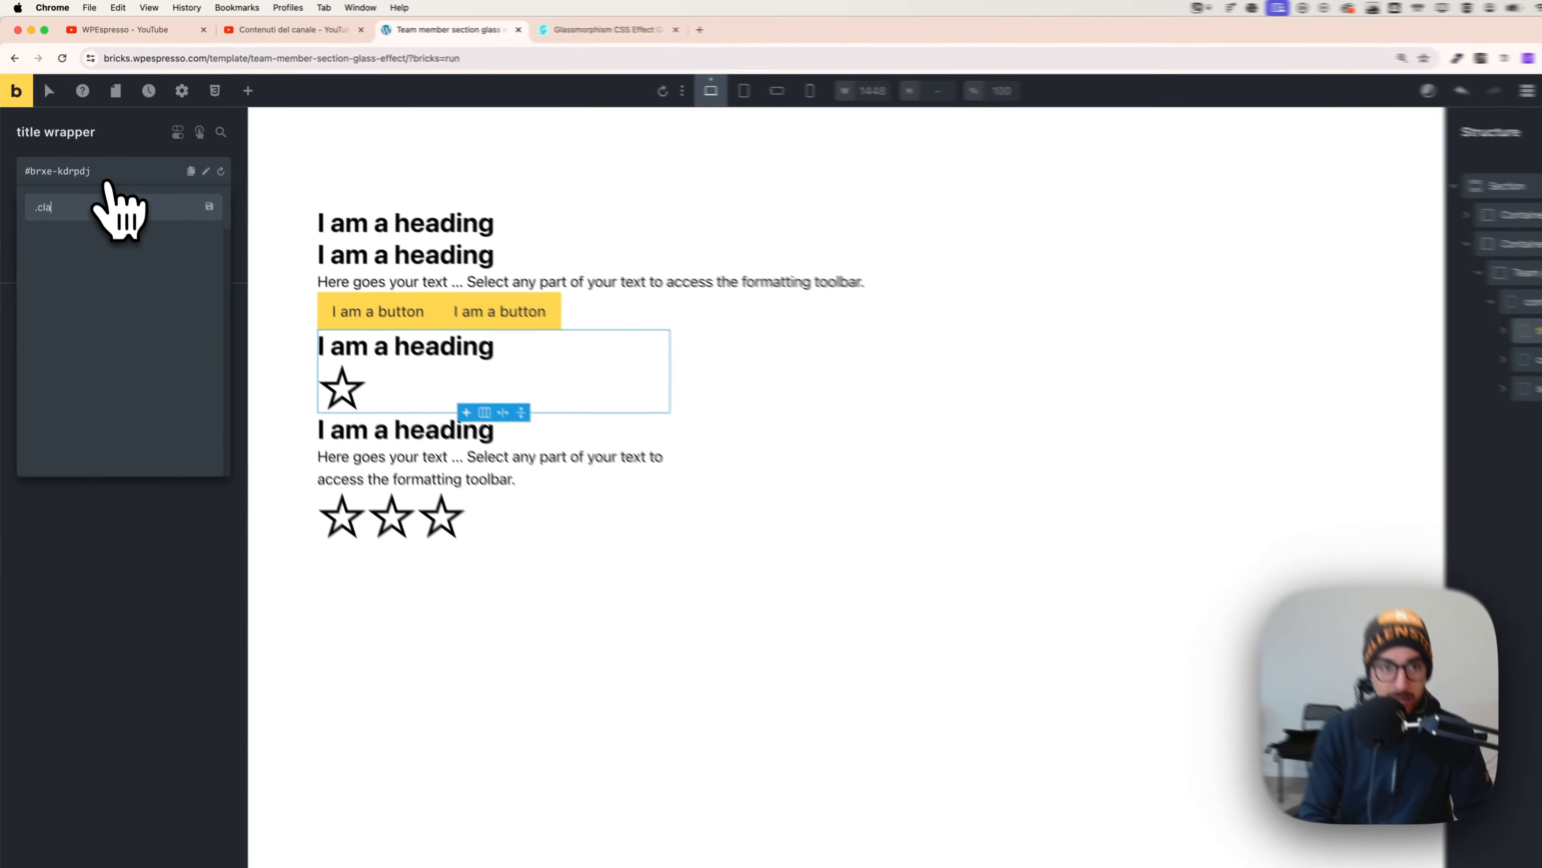
{"action": "key", "text": "BackSpace"}
{"action": "key", "text": "BackSpace"}
{"action": "key", "text": "BackSpace"}
{"action": "key", "text": "BackSpace"}
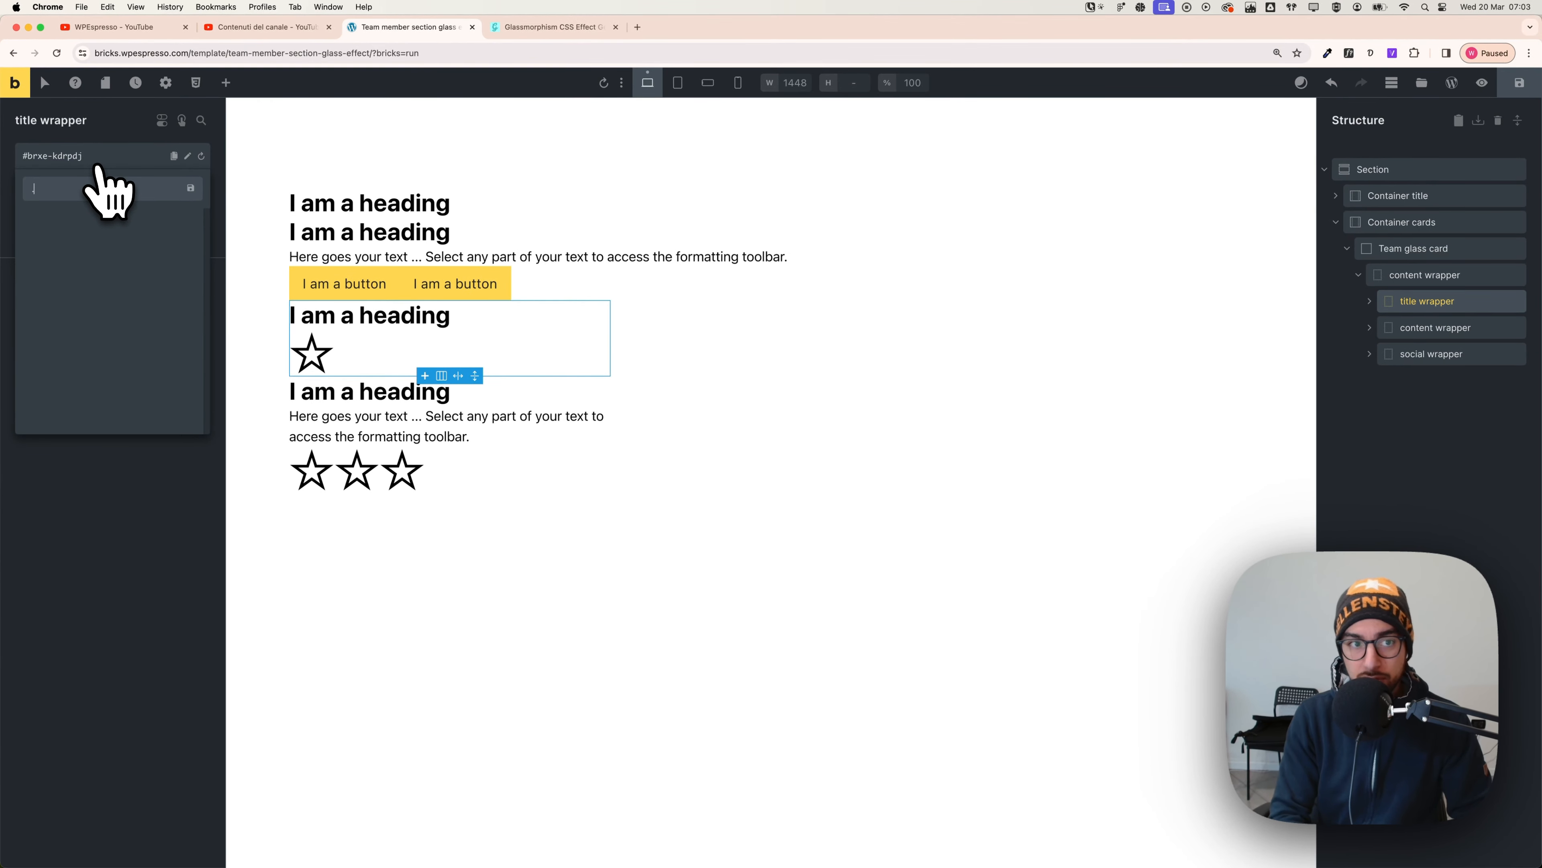
{"action": "key", "text": "BackSpace"}
{"action": "left_click", "coordinate": [88, 667]}
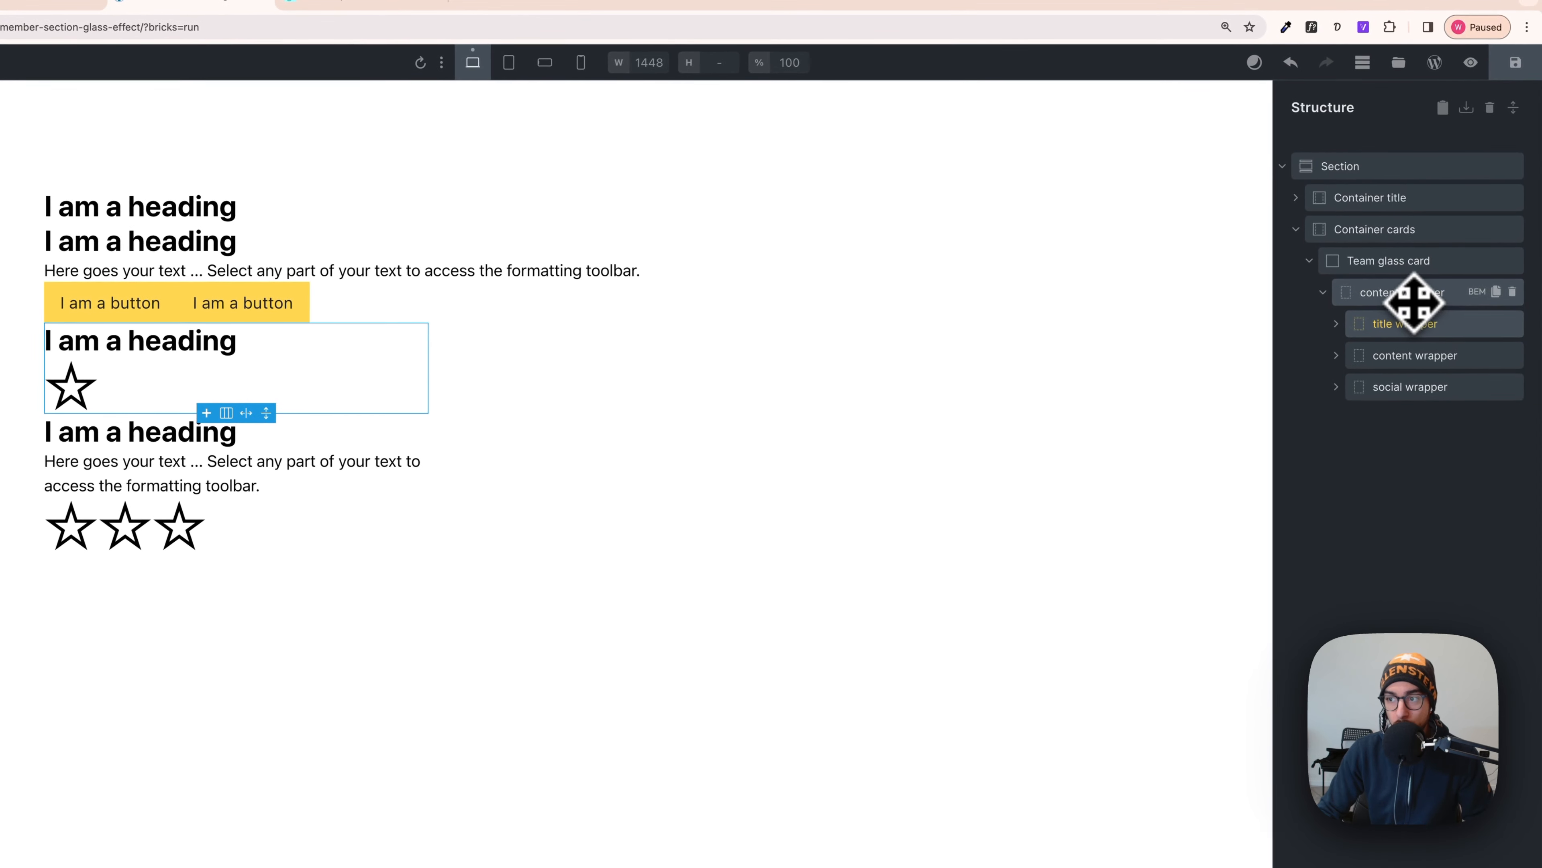
- Apply the generated BEM classes, such as team-glass-card, to the Team glass card
{"action": "left_click", "coordinate": [1455, 281]}
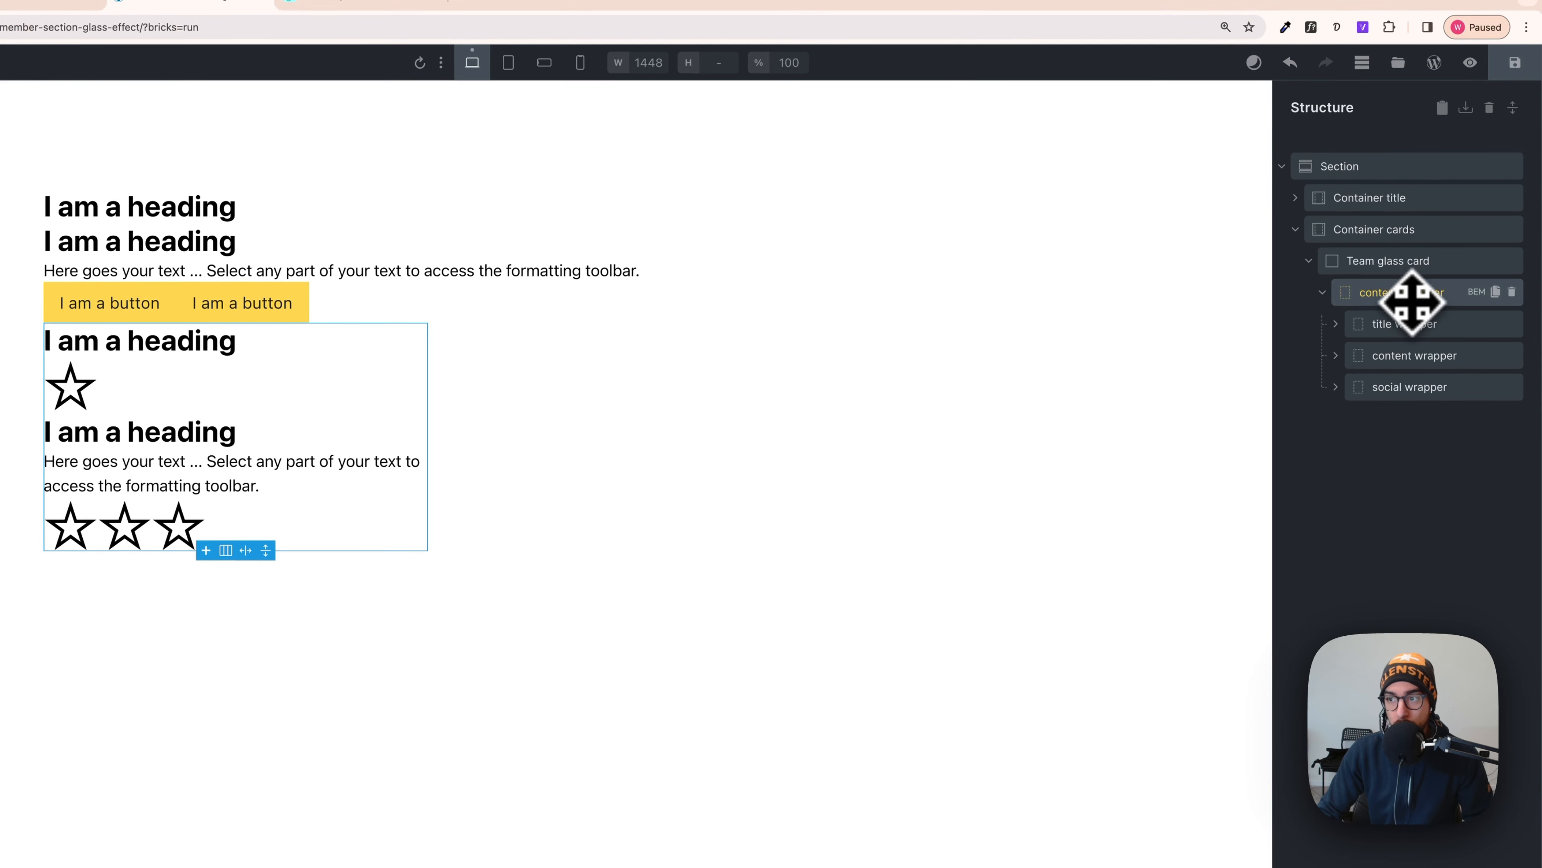
{"action": "left_click", "coordinate": [1397, 271]}
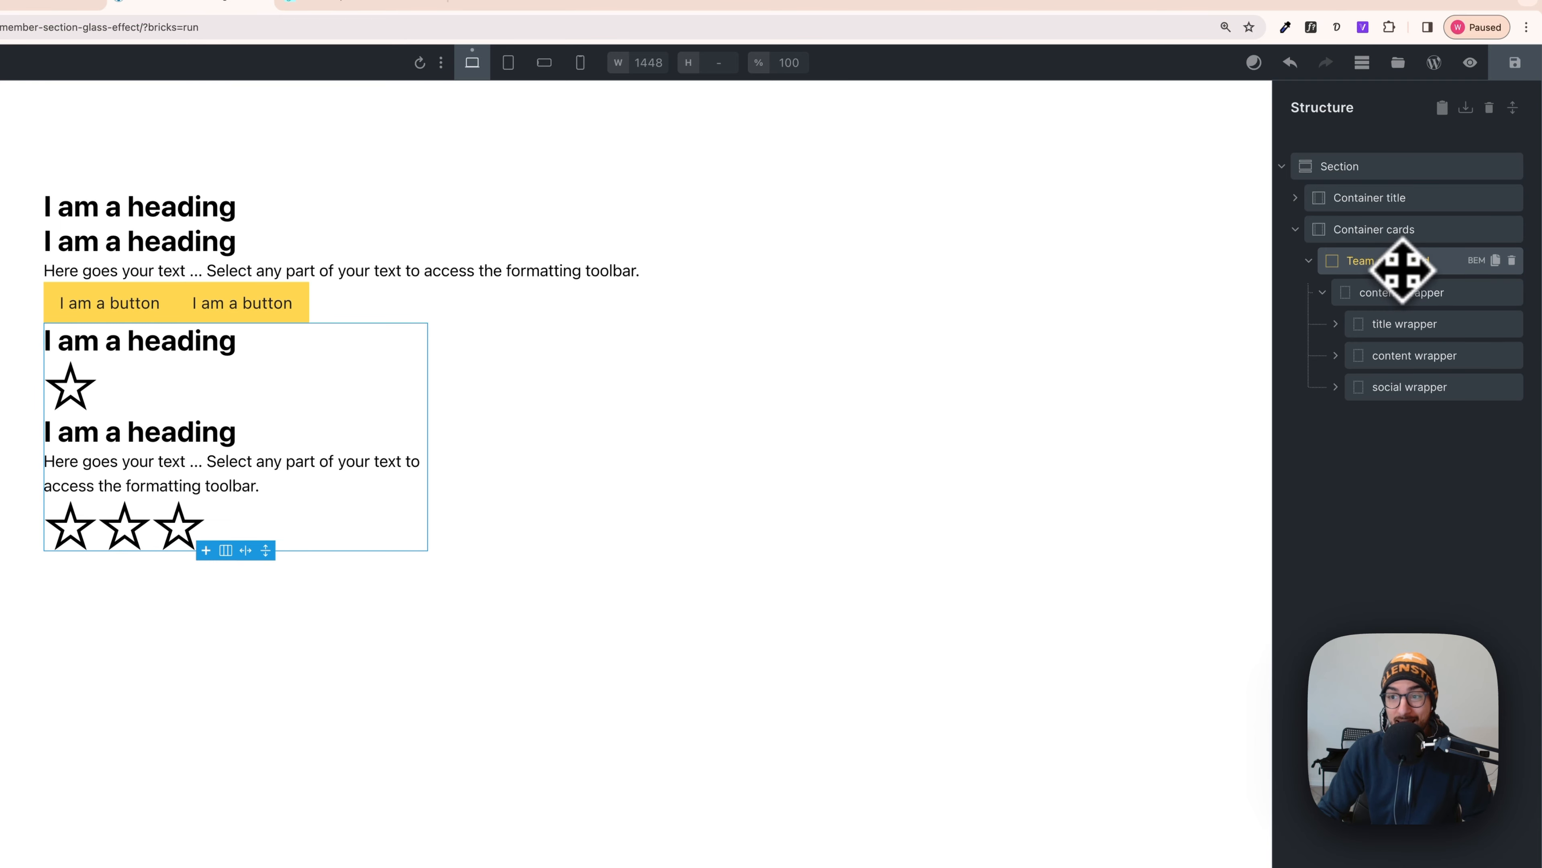
{"action": "left_click", "coordinate": [1477, 261]}
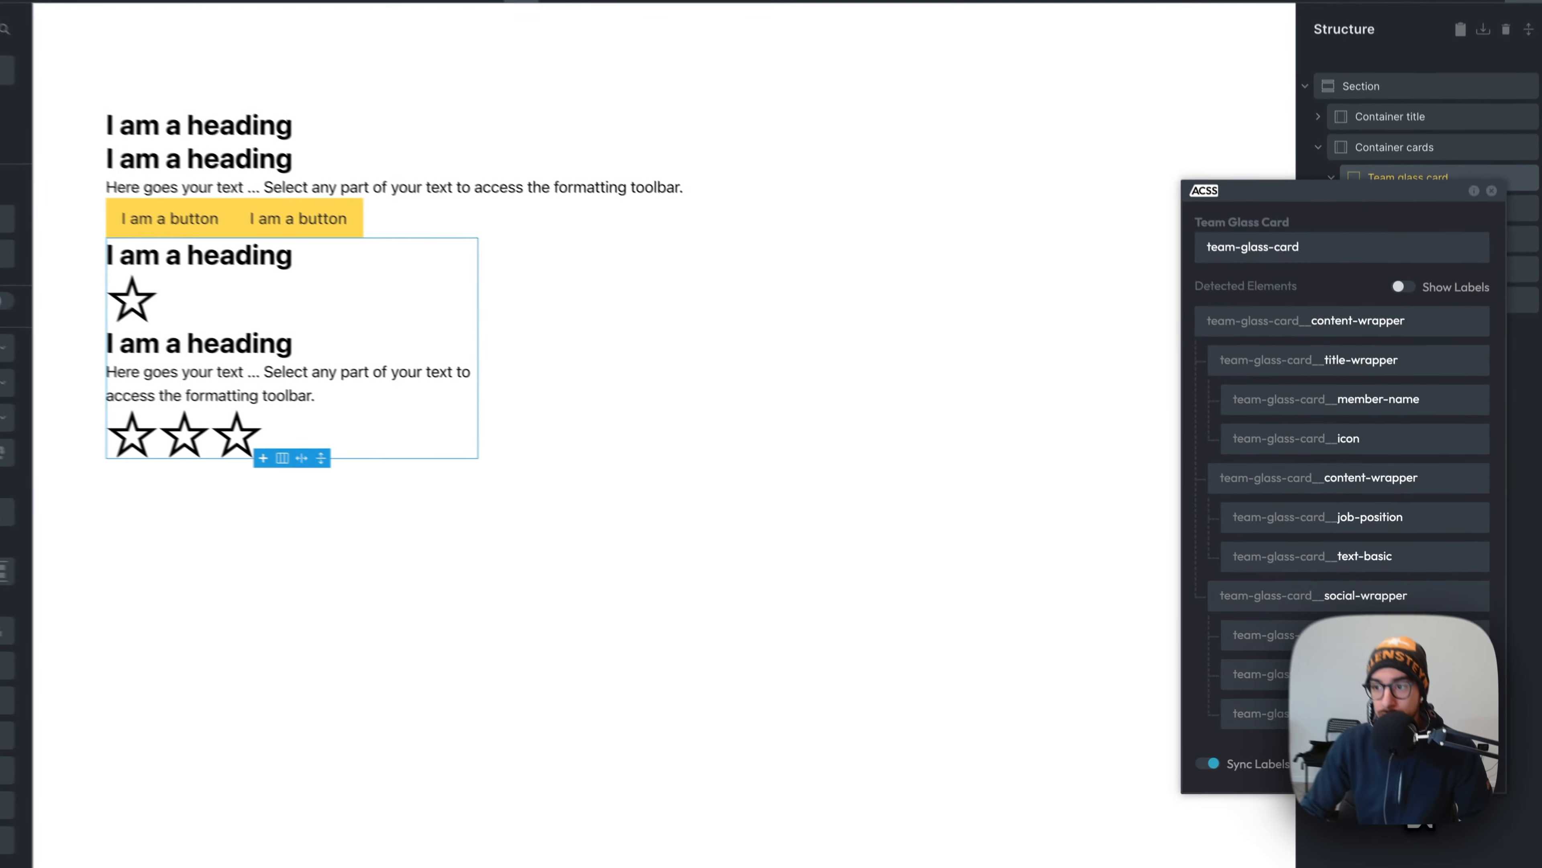
{"action": "left_click", "coordinate": [1455, 755]}
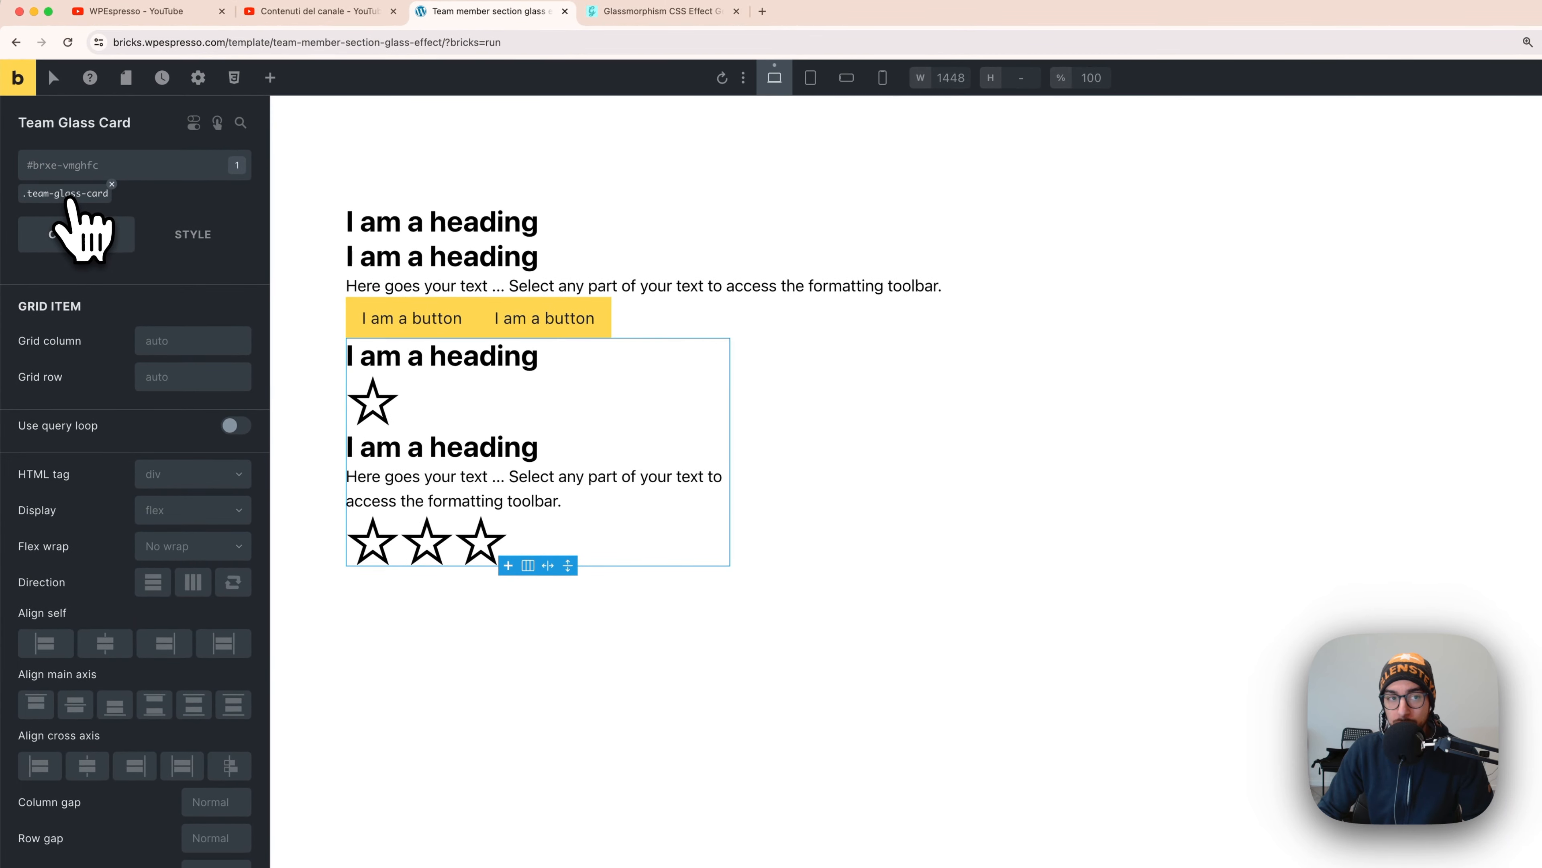
- Check the renamed Content Wrapper, Title Wrapper and Team Glass Card elements
{"action": "left_click", "coordinate": [1402, 245]}
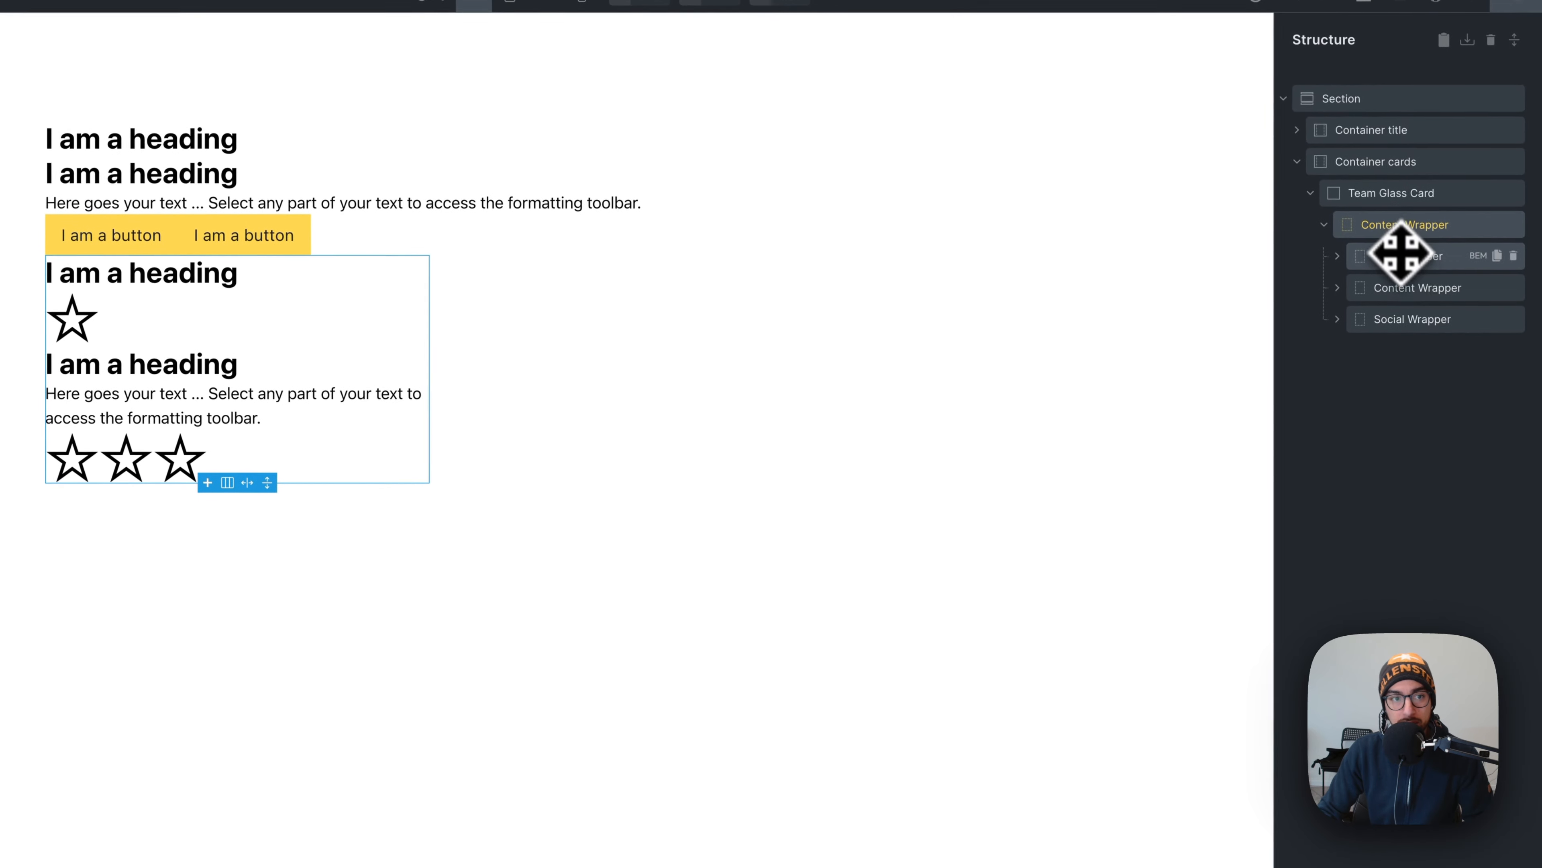
{"action": "left_click", "coordinate": [1404, 259]}
{"action": "left_click", "coordinate": [1402, 229]}
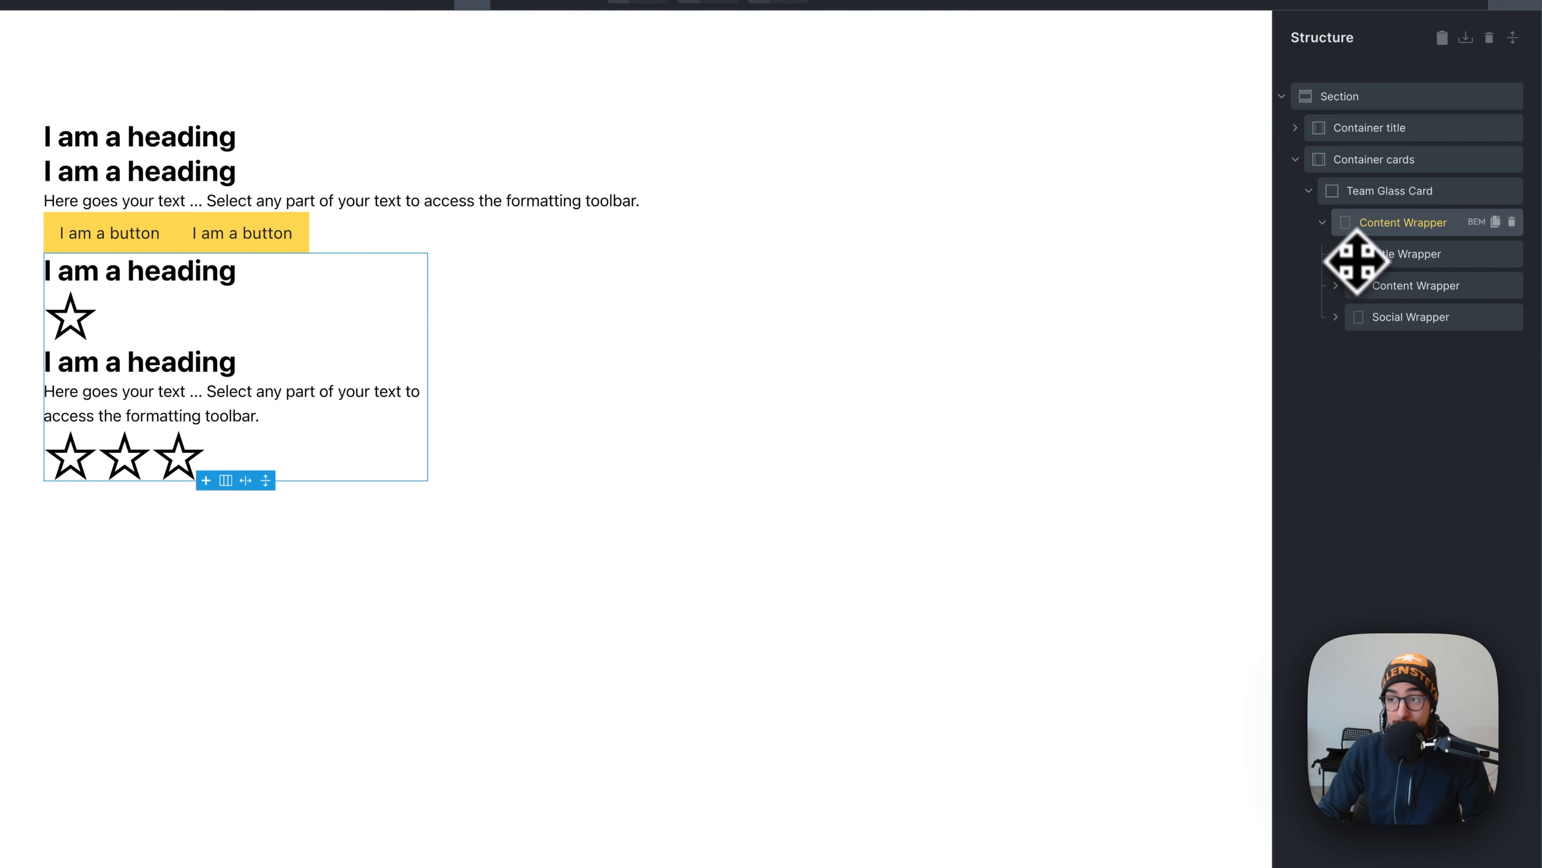
{"action": "left_click", "coordinate": [1378, 191]}
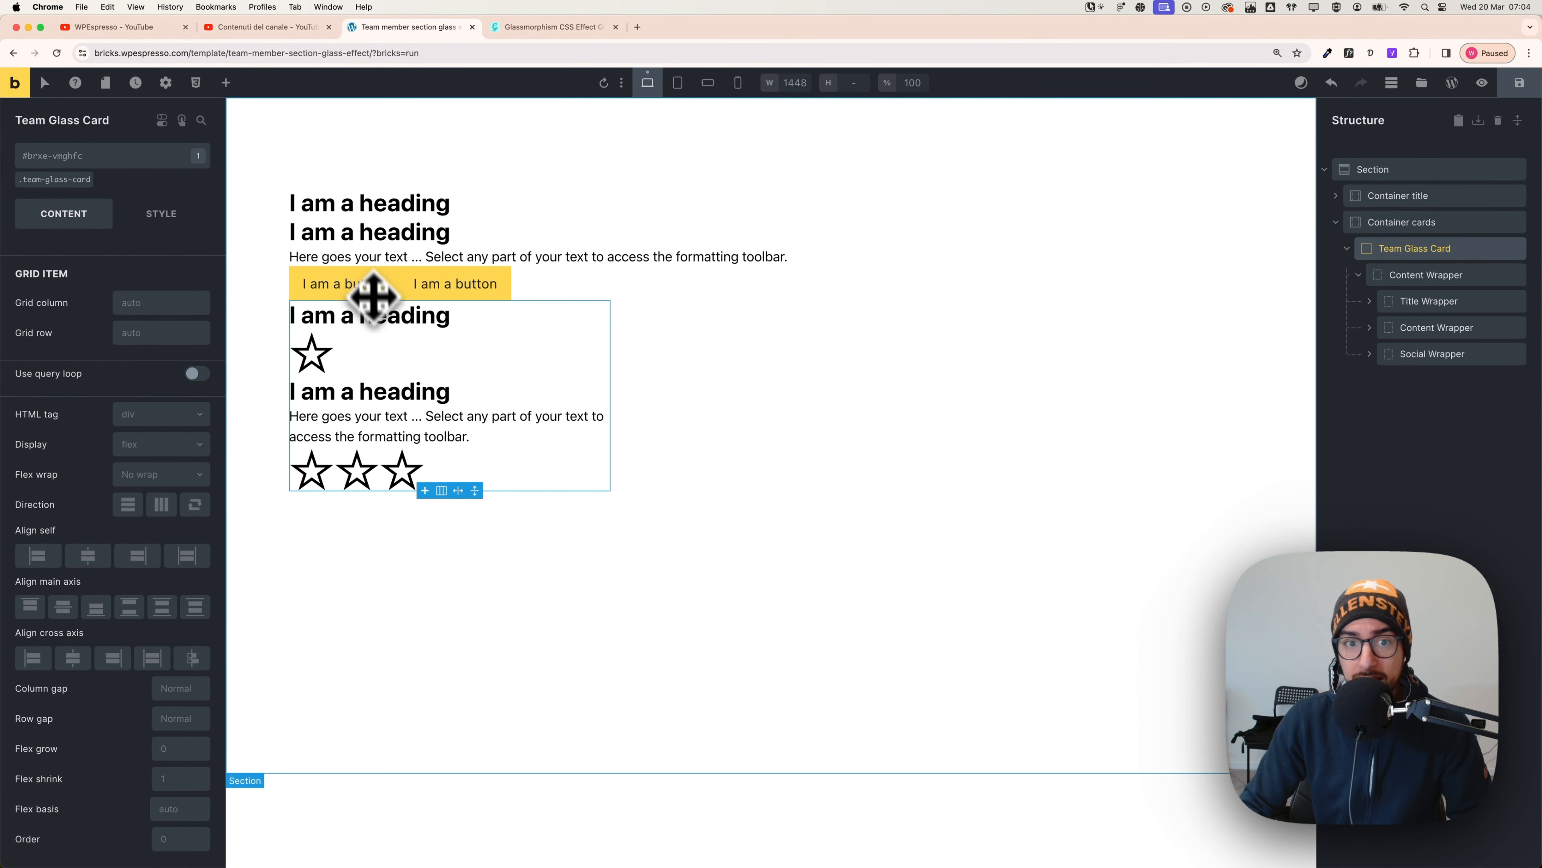
- Paste the We're hiring! eyebrow text from Figma into the page's first heading
{"action": "key", "text": "super+Tab"}
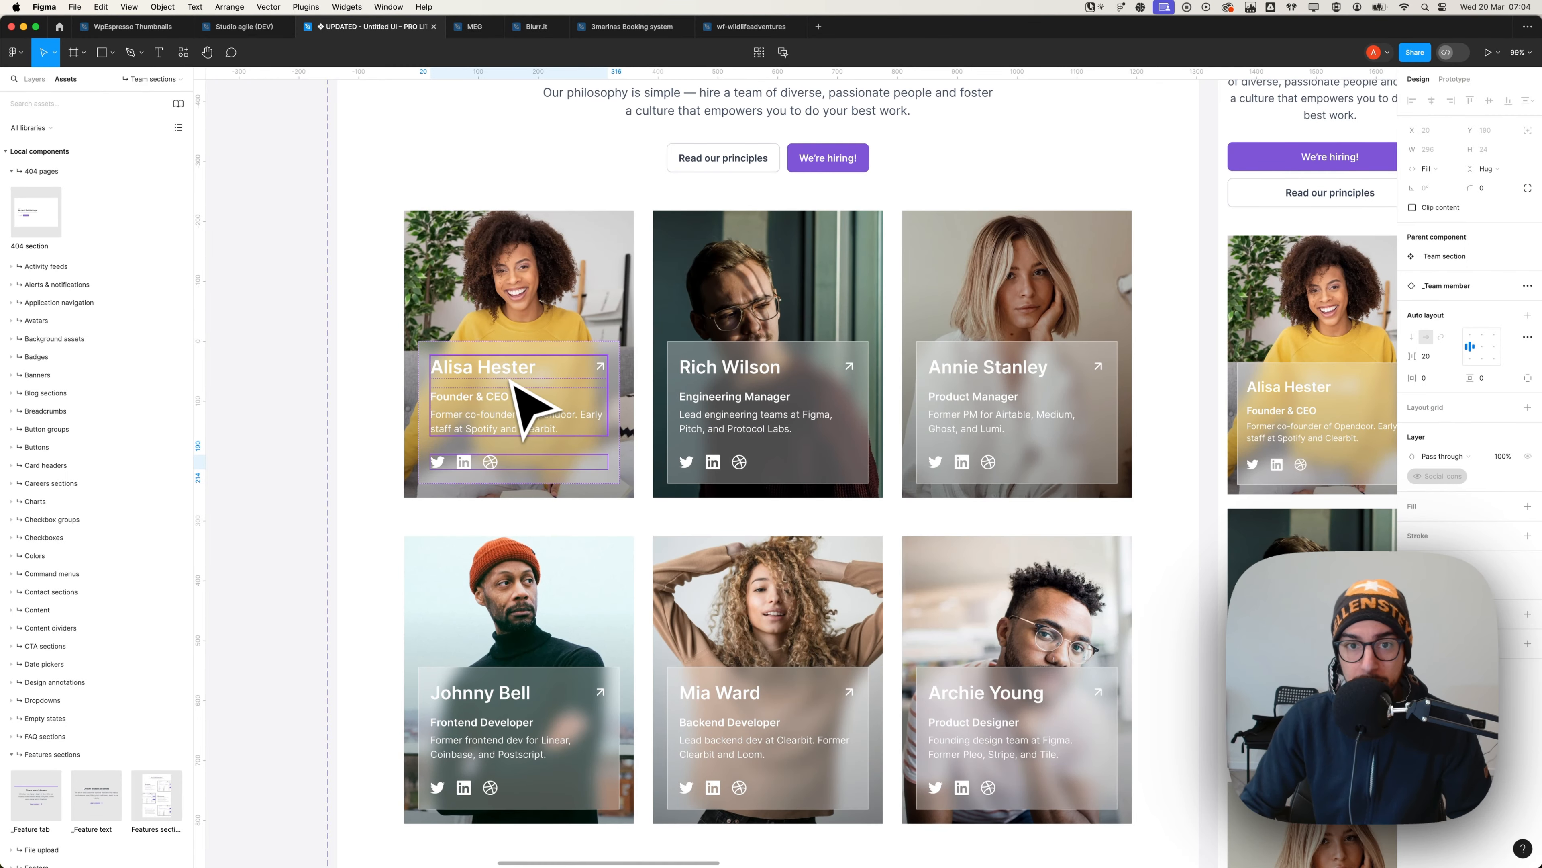
{"action": "scroll", "coordinate": [516, 389], "scroll_direction": "up", "scroll_amount": 5}
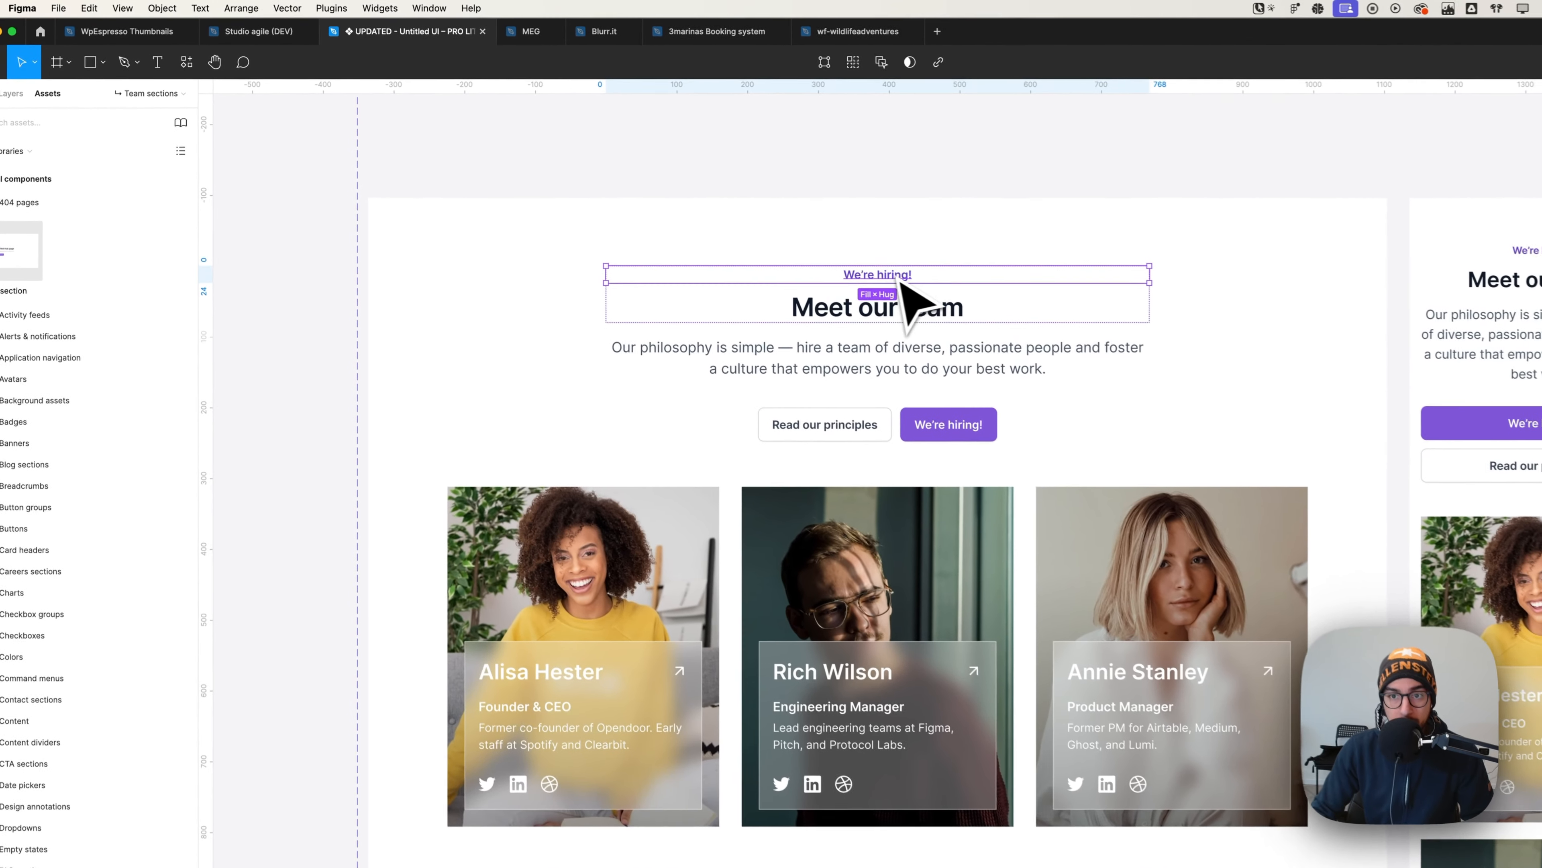
{"action": "double_click", "coordinate": [793, 237]}
{"action": "key", "text": "super+c"}
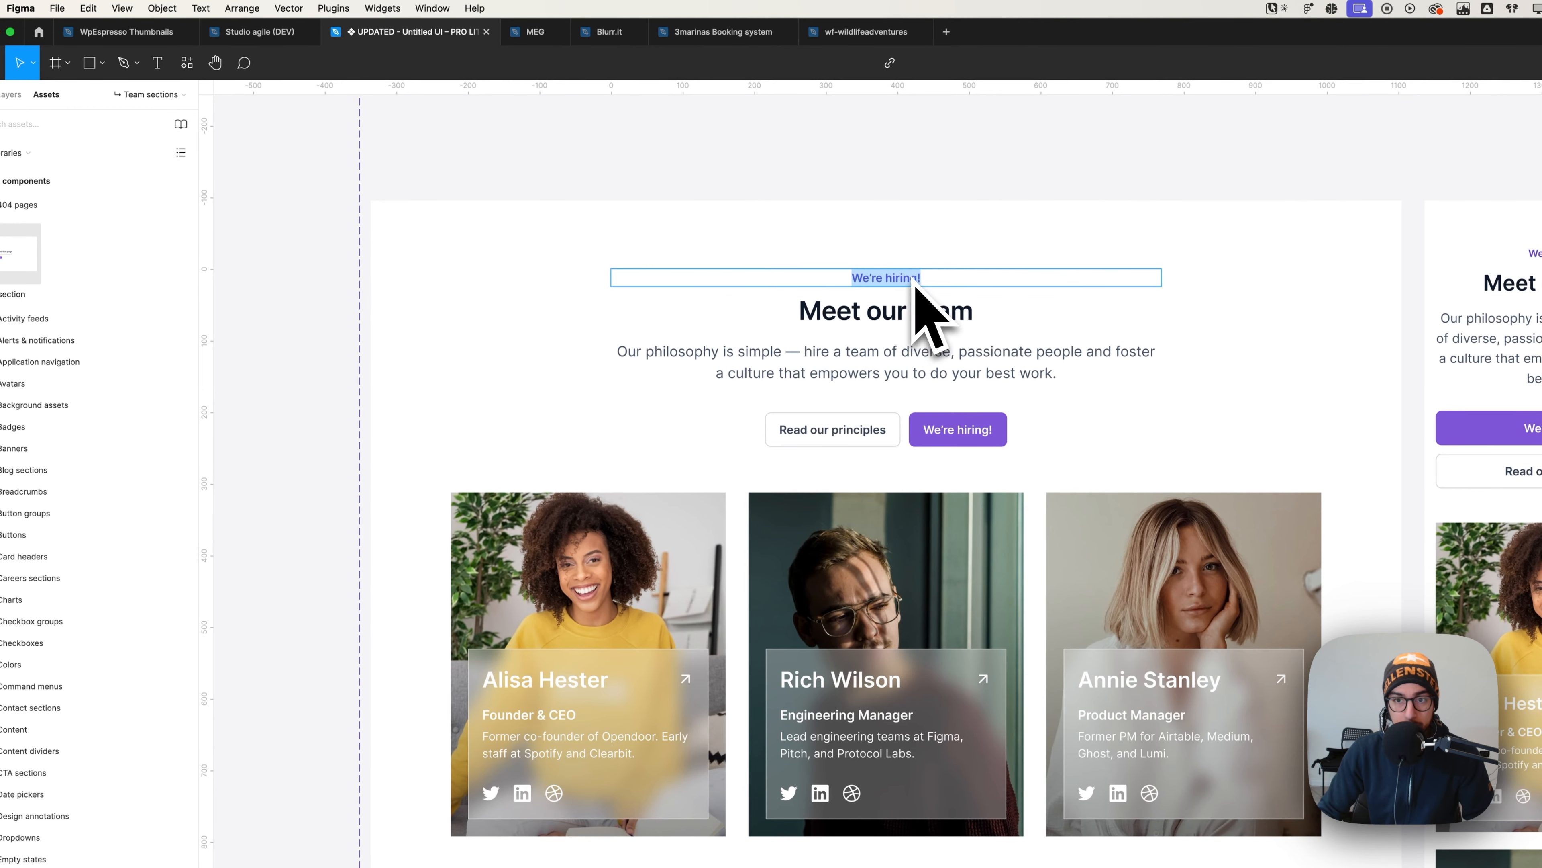
{"action": "key", "text": "super+Tab"}
{"action": "left_click", "coordinate": [474, 245]}
{"action": "triple_click", "coordinate": [108, 279]}
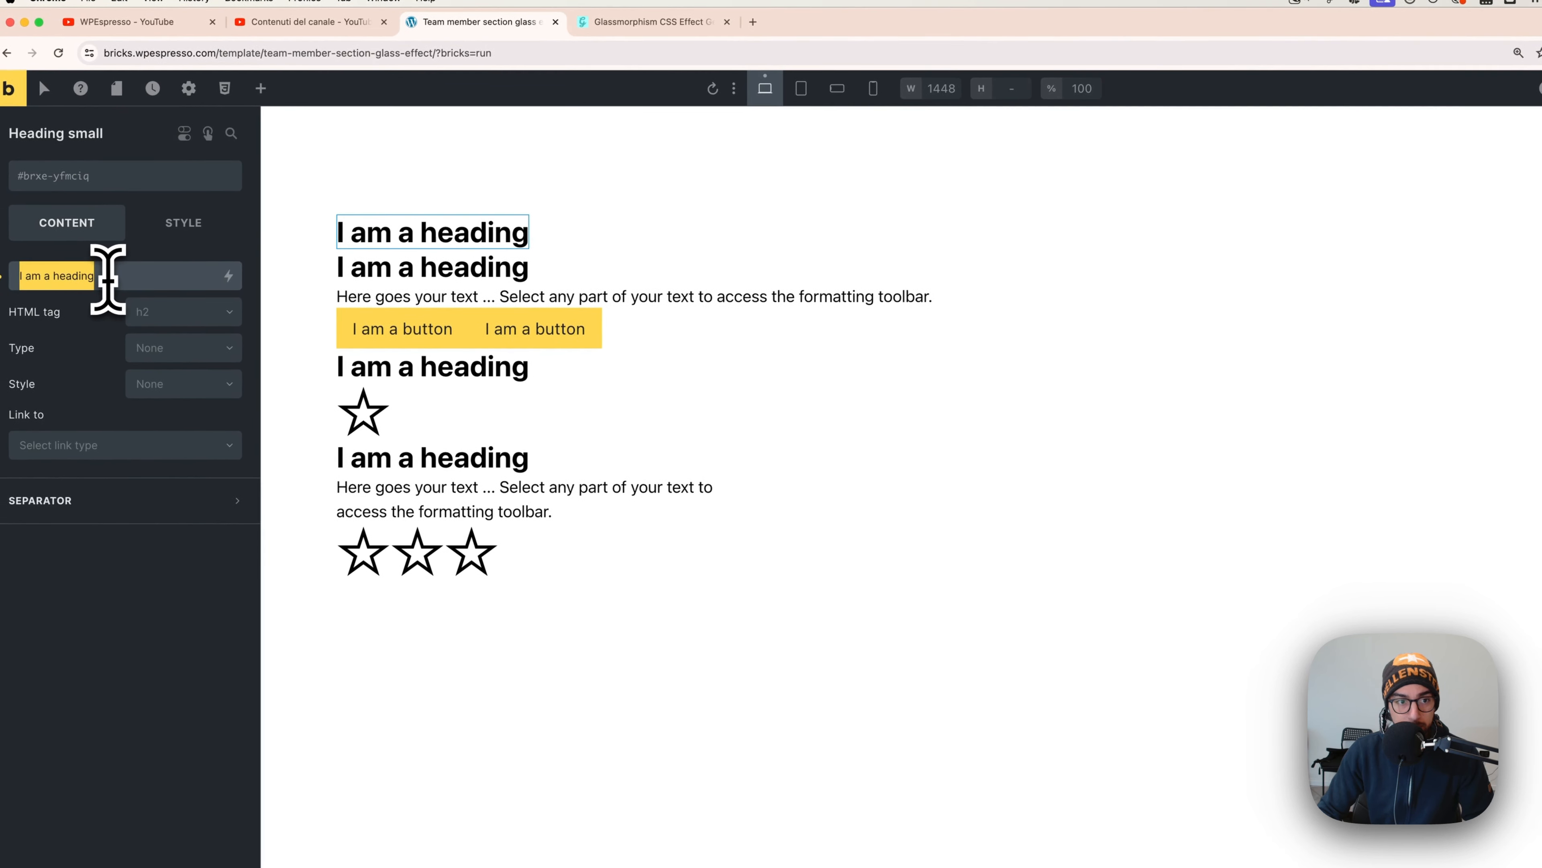
{"action": "key", "text": "super+v"}
- Replace the second heading's placeholder with the Meet our team title
{"action": "key", "text": "super+Tab"}
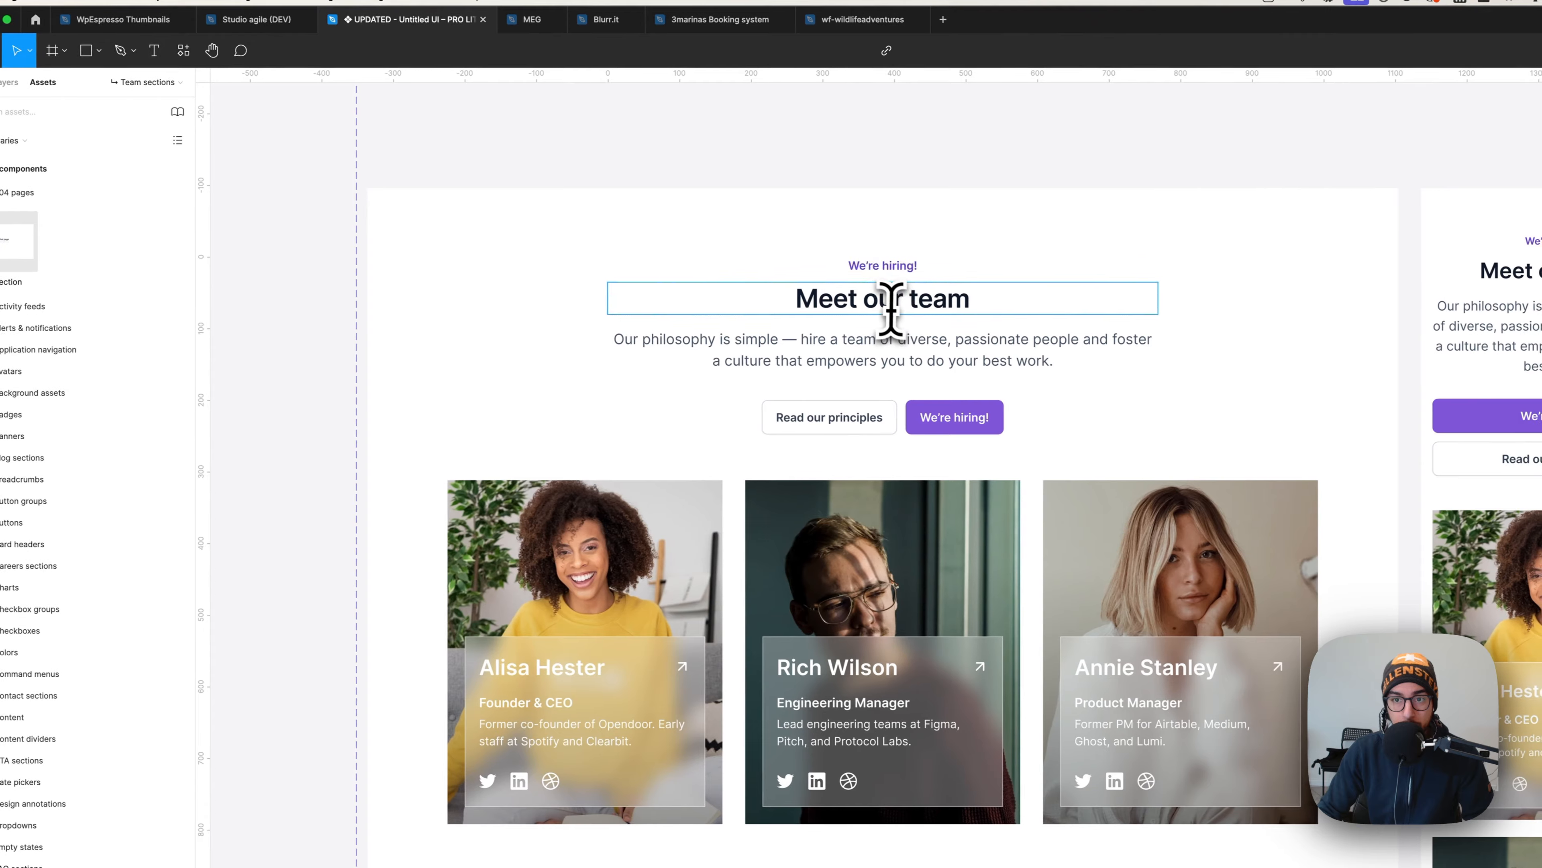
{"action": "double_click", "coordinate": [890, 309]}
{"action": "key", "text": "super+c"}
{"action": "key", "text": "super+Tab"}
{"action": "left_click", "coordinate": [467, 279]}
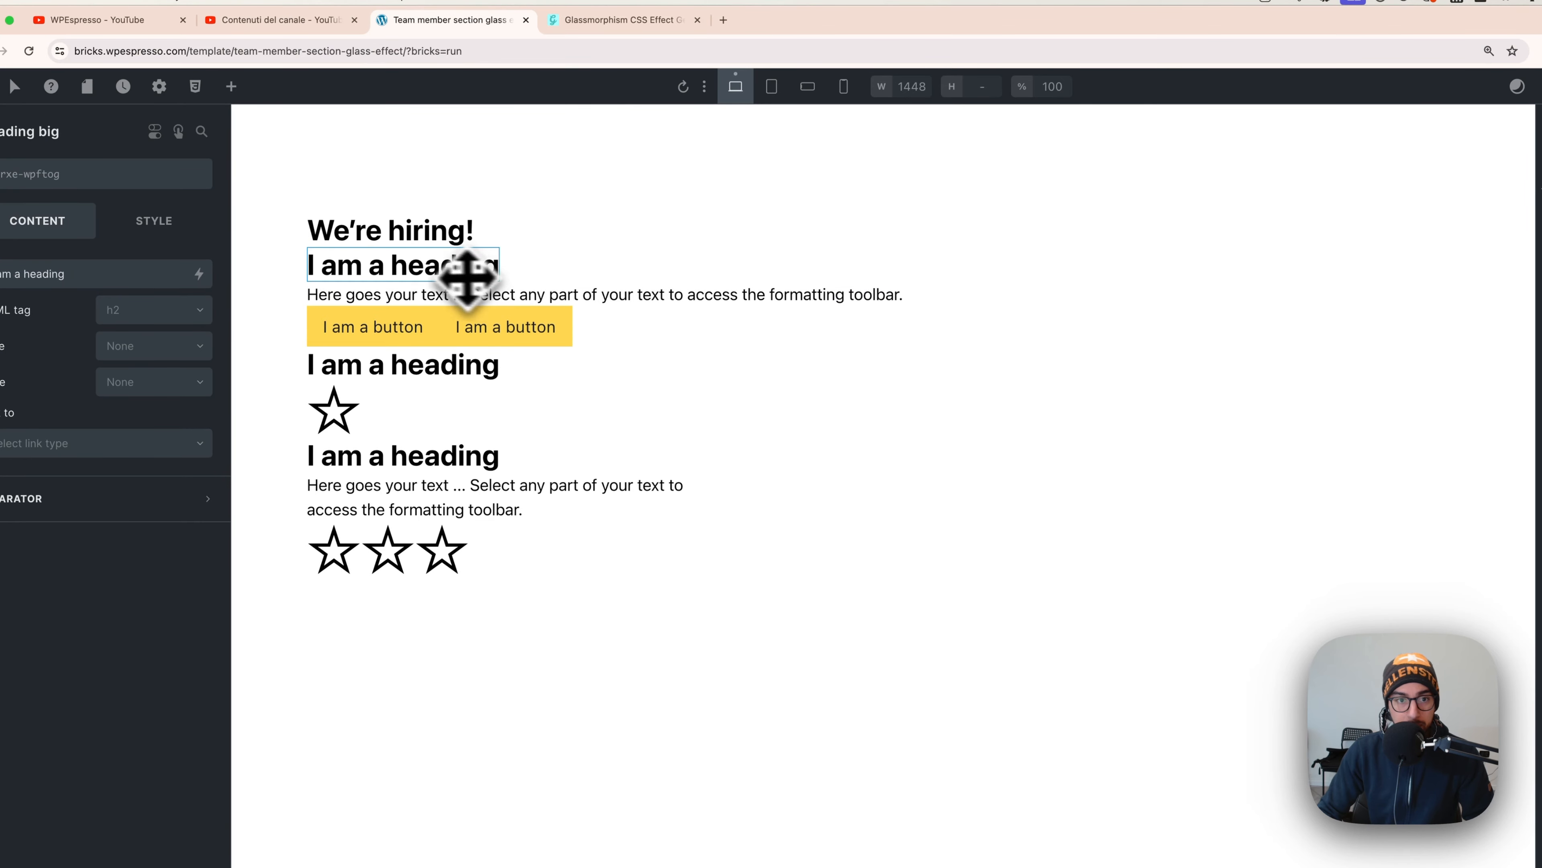
{"action": "triple_click", "coordinate": [80, 271]}
{"action": "key", "text": "super+v"}
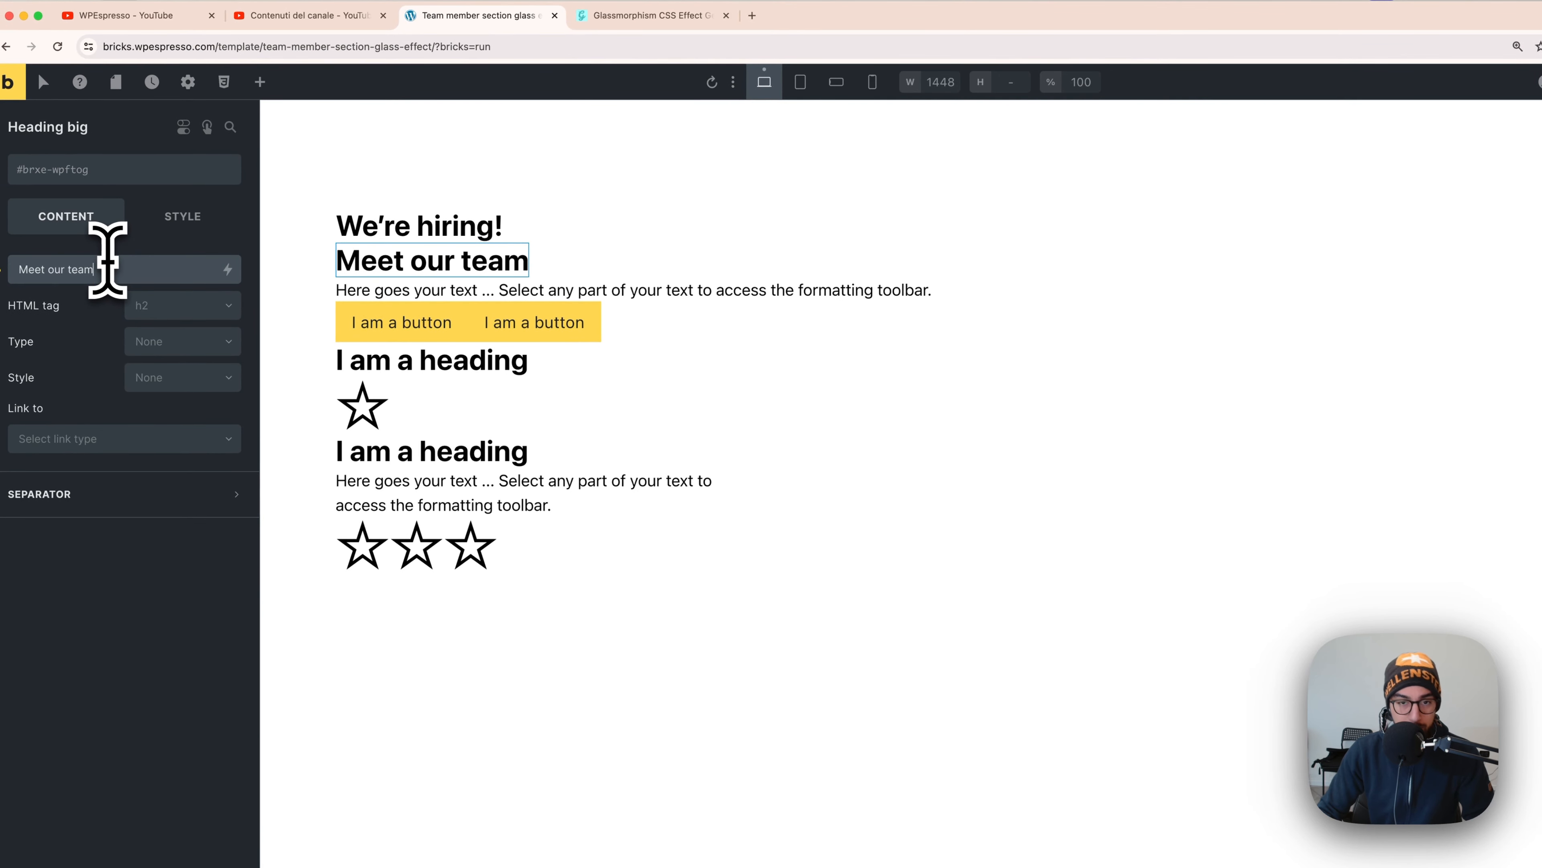
- Paste the philosophy paragraph from Figma into the placeholder paragraph
{"action": "key", "text": "super+Tab"}
{"action": "double_click", "coordinate": [895, 329]}
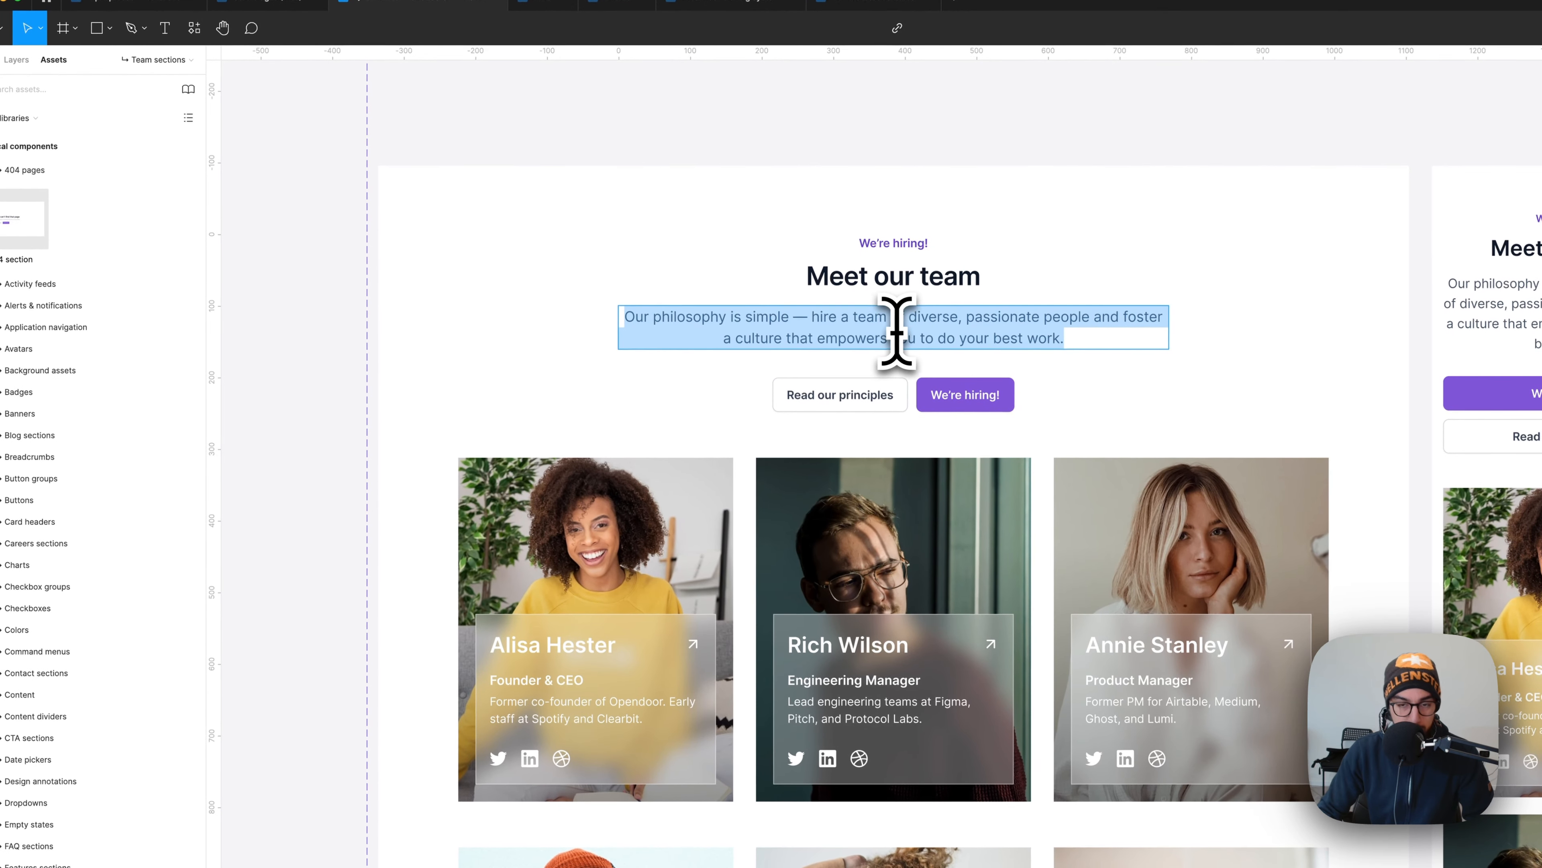
{"action": "key", "text": "super+c"}
{"action": "key", "text": "super+Tab"}
{"action": "left_click", "coordinate": [550, 281]}
{"action": "triple_click", "coordinate": [161, 280]}
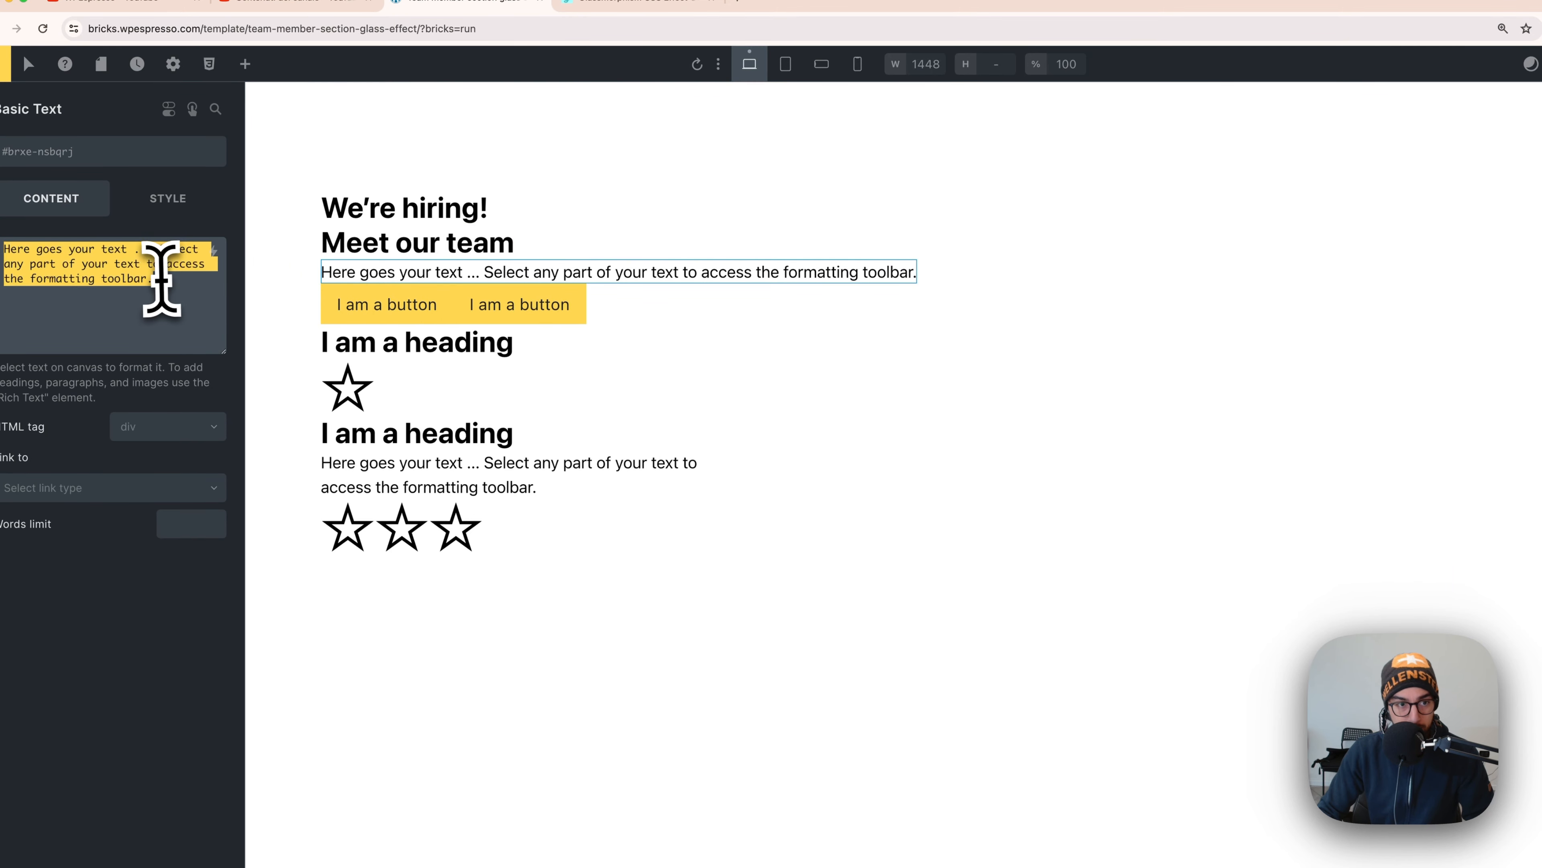
{"action": "key", "text": "super+v"}
- Set the two button labels to Read our principles and We're hiring!
{"action": "key", "text": "super+Tab"}
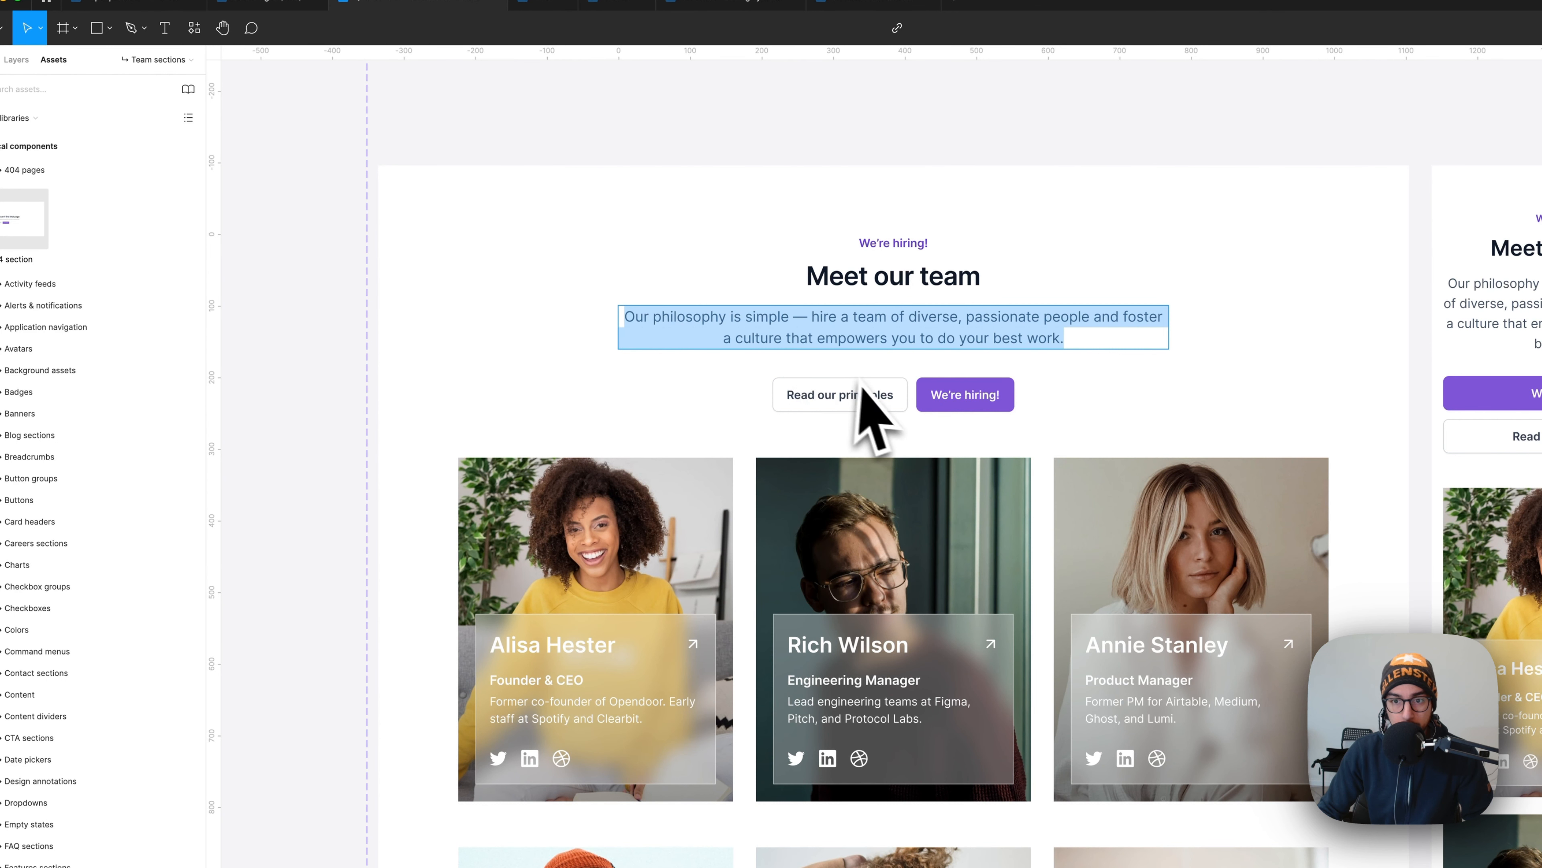
{"action": "double_click", "coordinate": [865, 394]}
{"action": "key", "text": "super+Tab"}
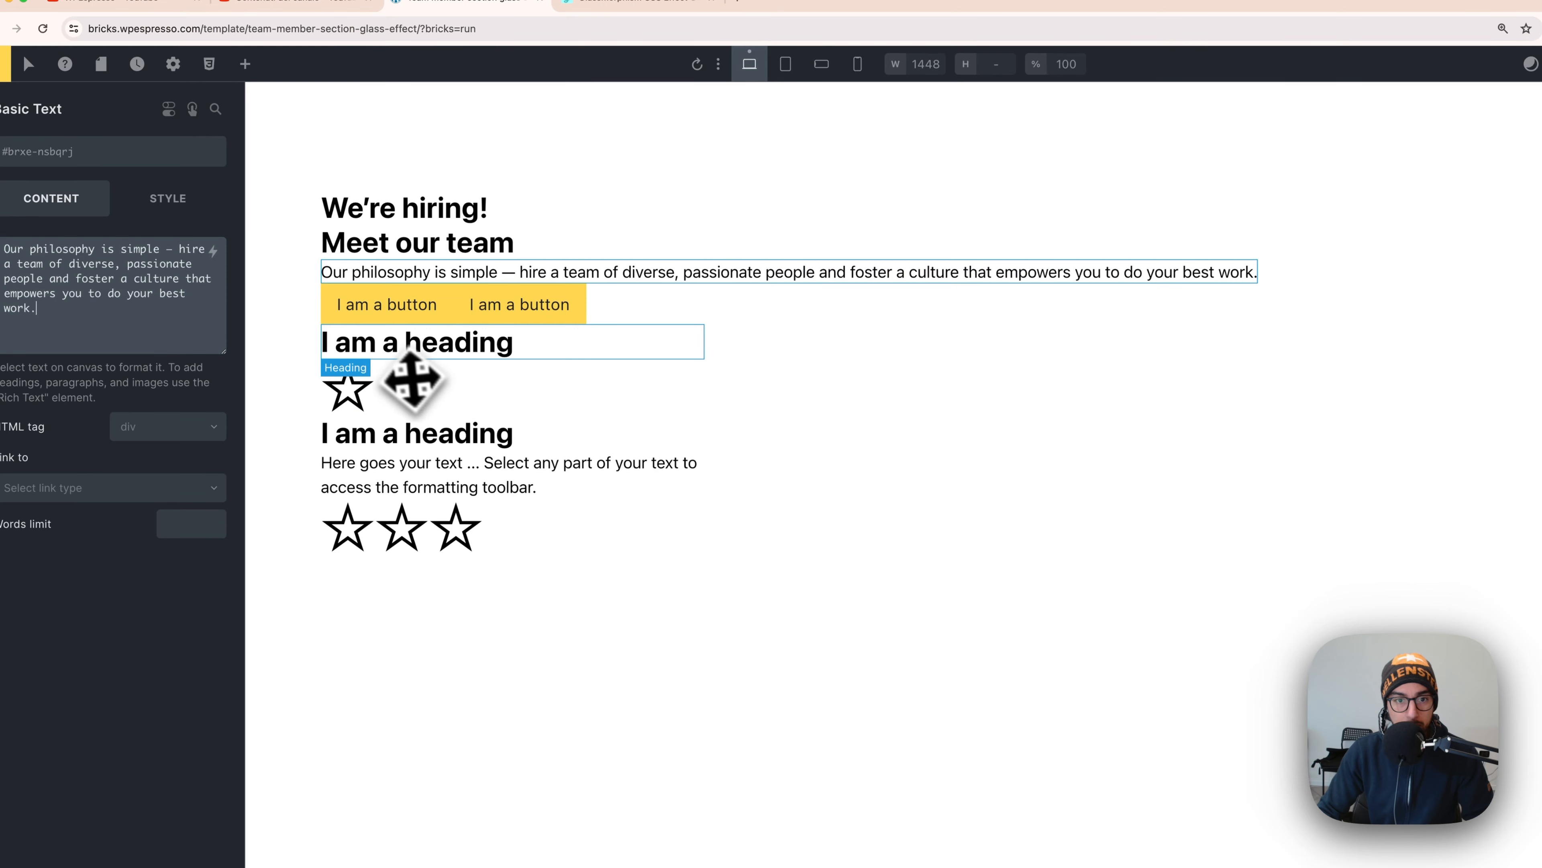
{"action": "left_click", "coordinate": [388, 306]}
{"action": "triple_click", "coordinate": [123, 255]}
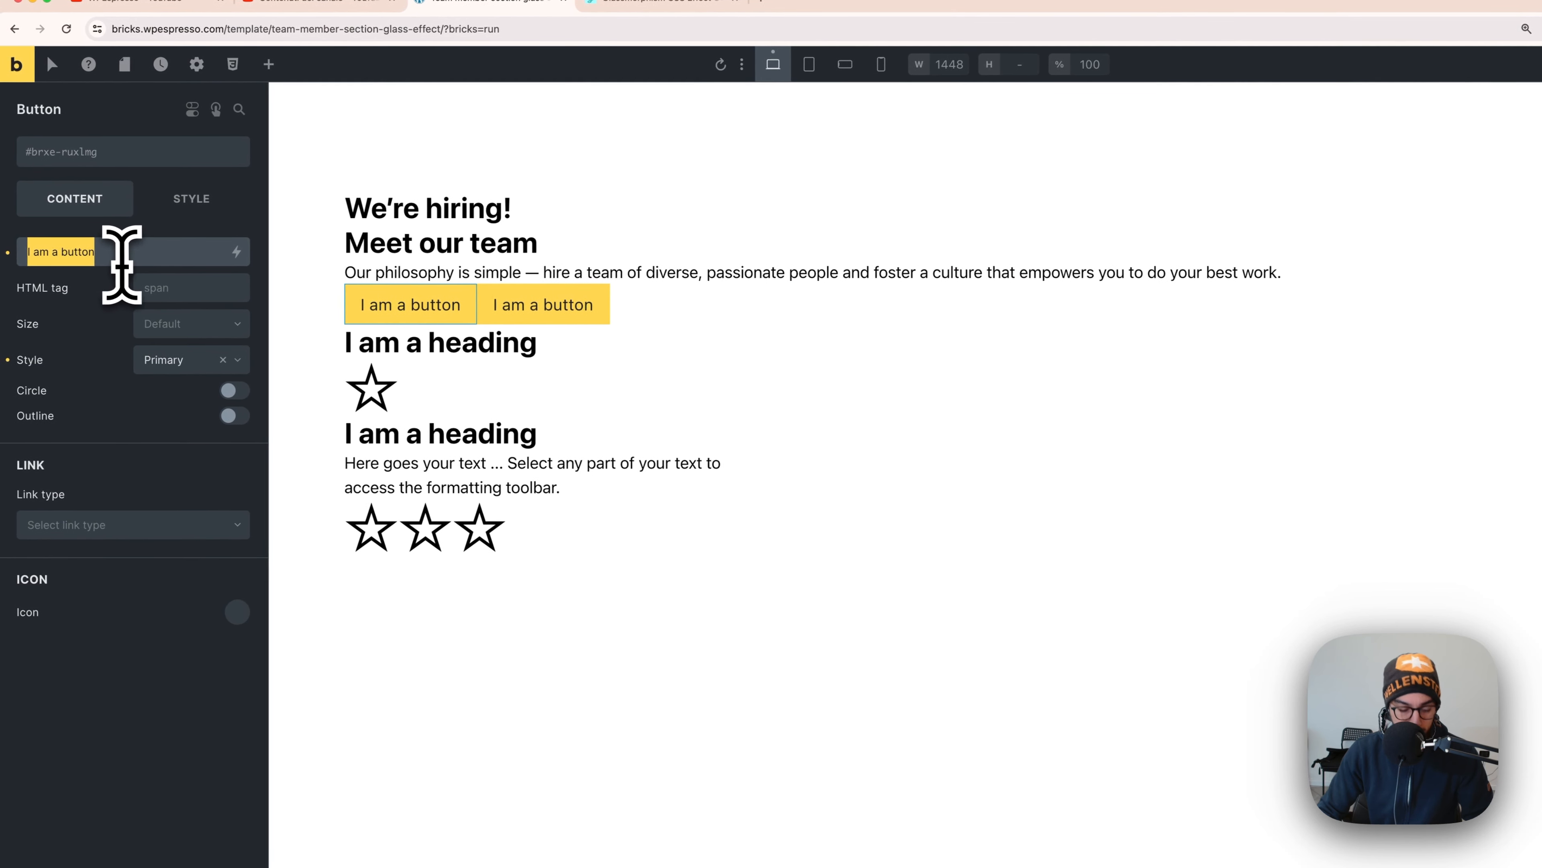
{"action": "key", "text": "super+v"}
{"action": "key", "text": "super+Tab"}
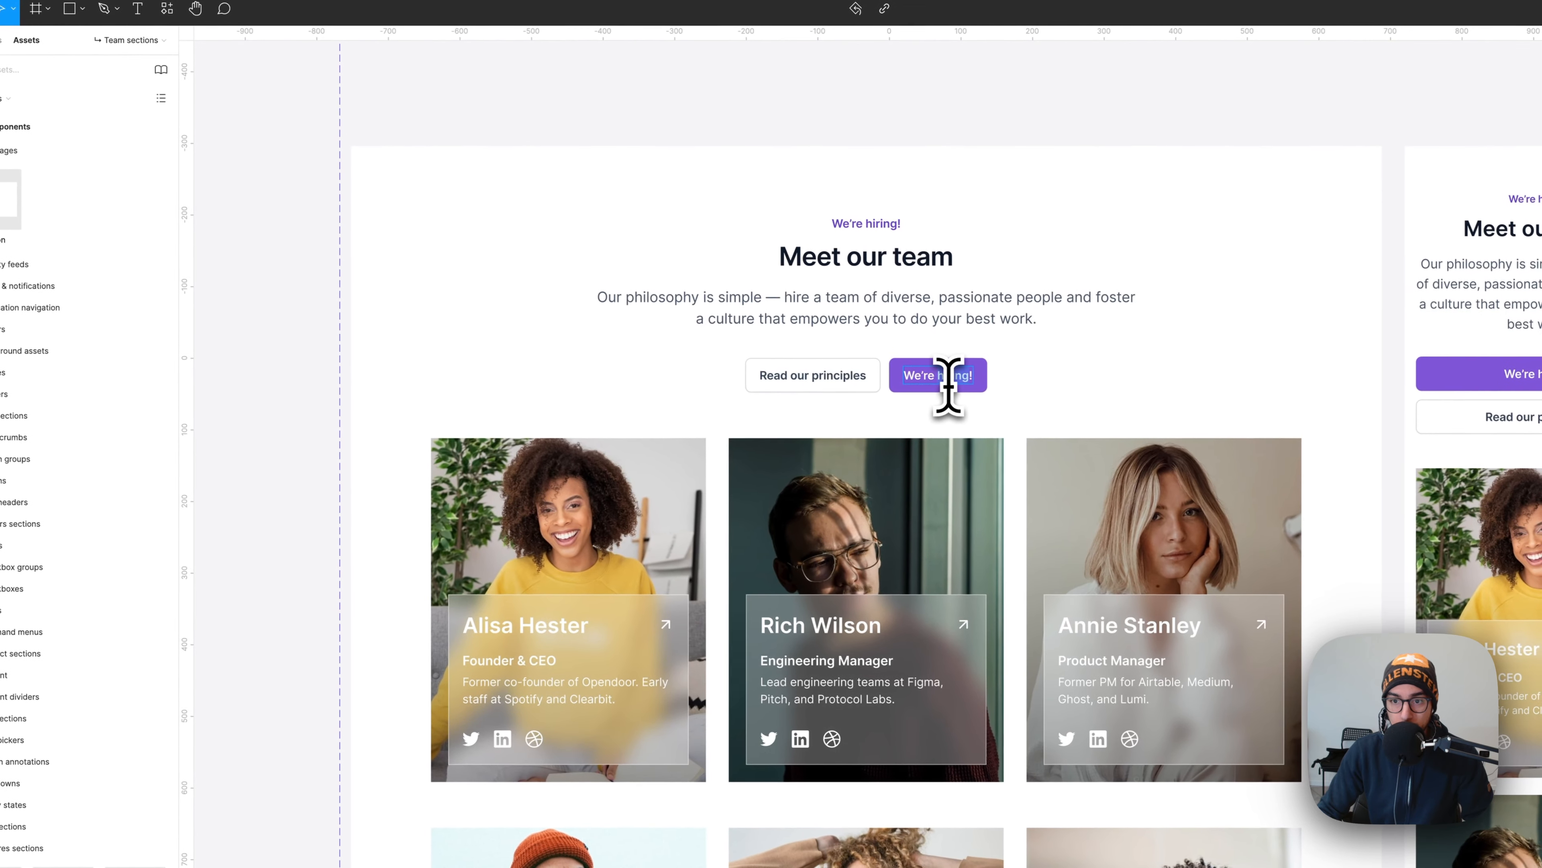
{"action": "double_click", "coordinate": [961, 391]}
{"action": "key", "text": "super+Tab"}
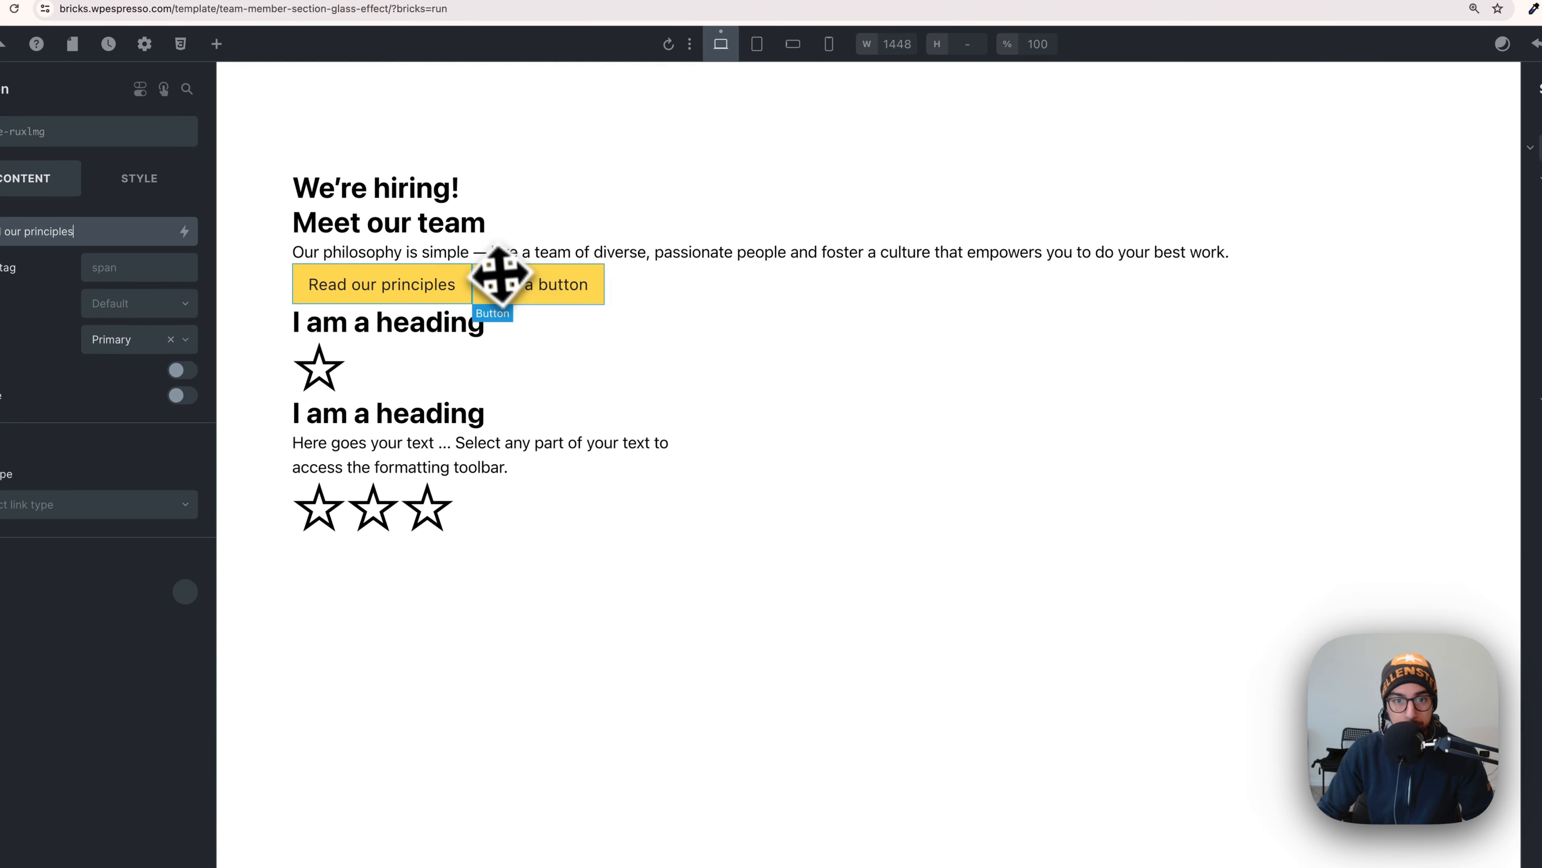
{"action": "triple_click", "coordinate": [510, 284]}
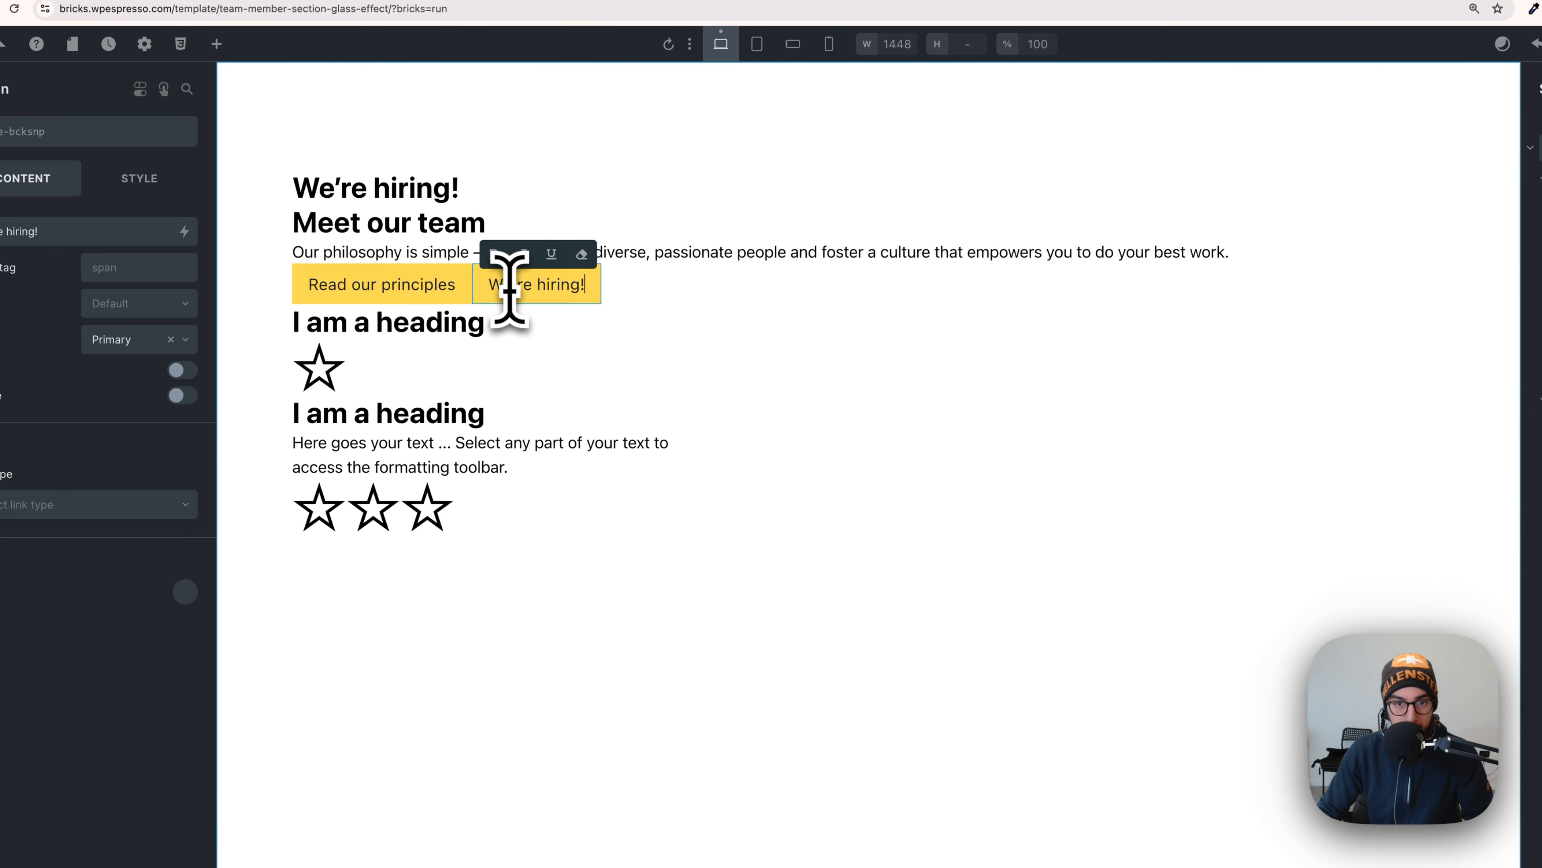
{"action": "key", "text": "super+Tab"}
{"action": "scroll", "coordinate": [858, 441], "scroll_direction": "down", "scroll_amount": 5}
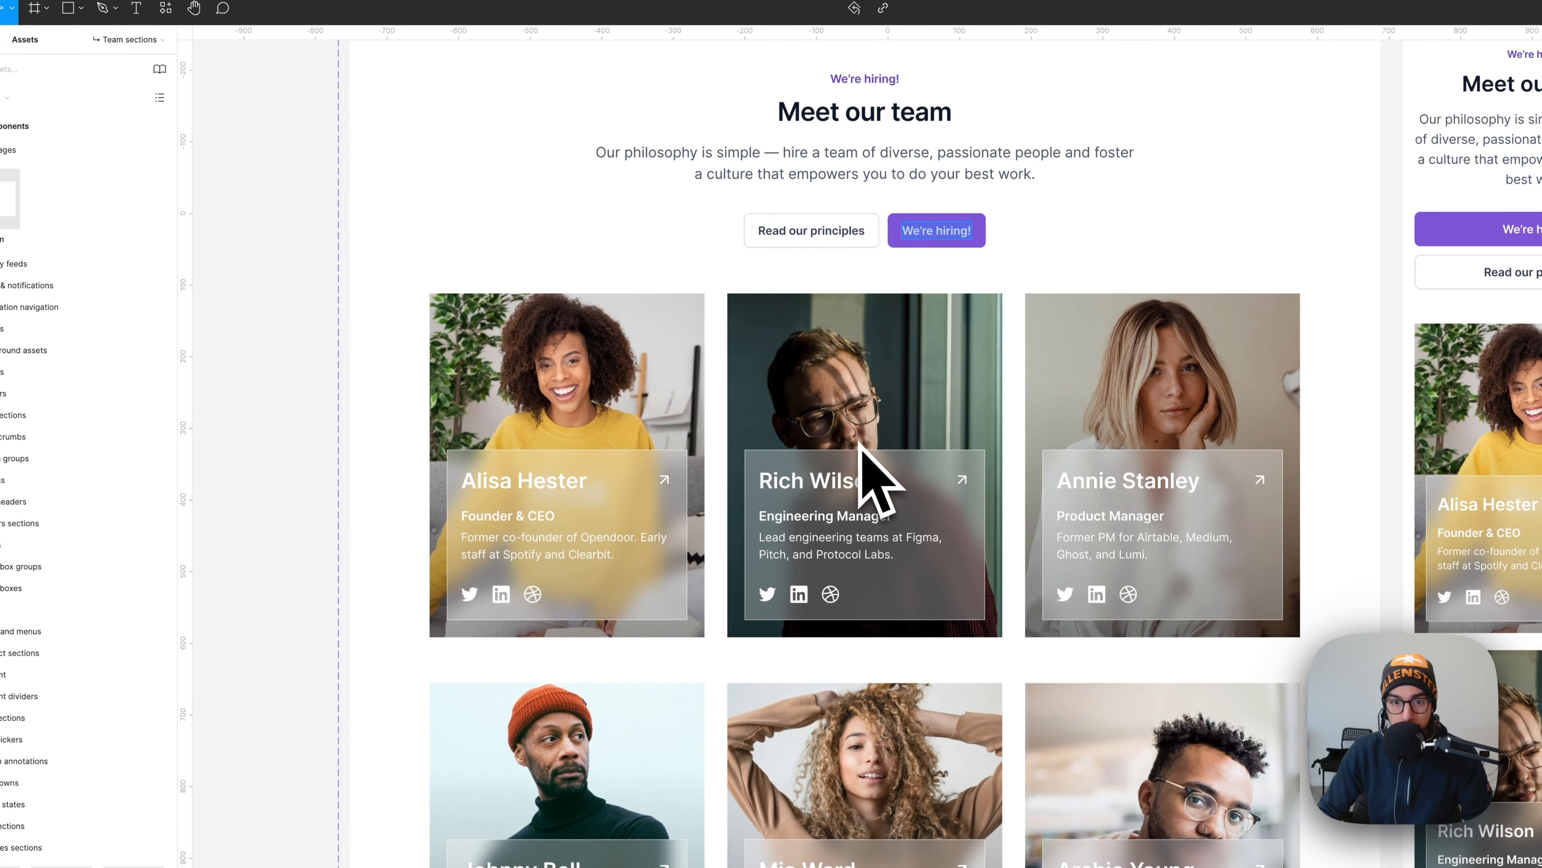
- Paste the first member's name from Figma into the Member Name heading
{"action": "left_click", "coordinate": [550, 480]}
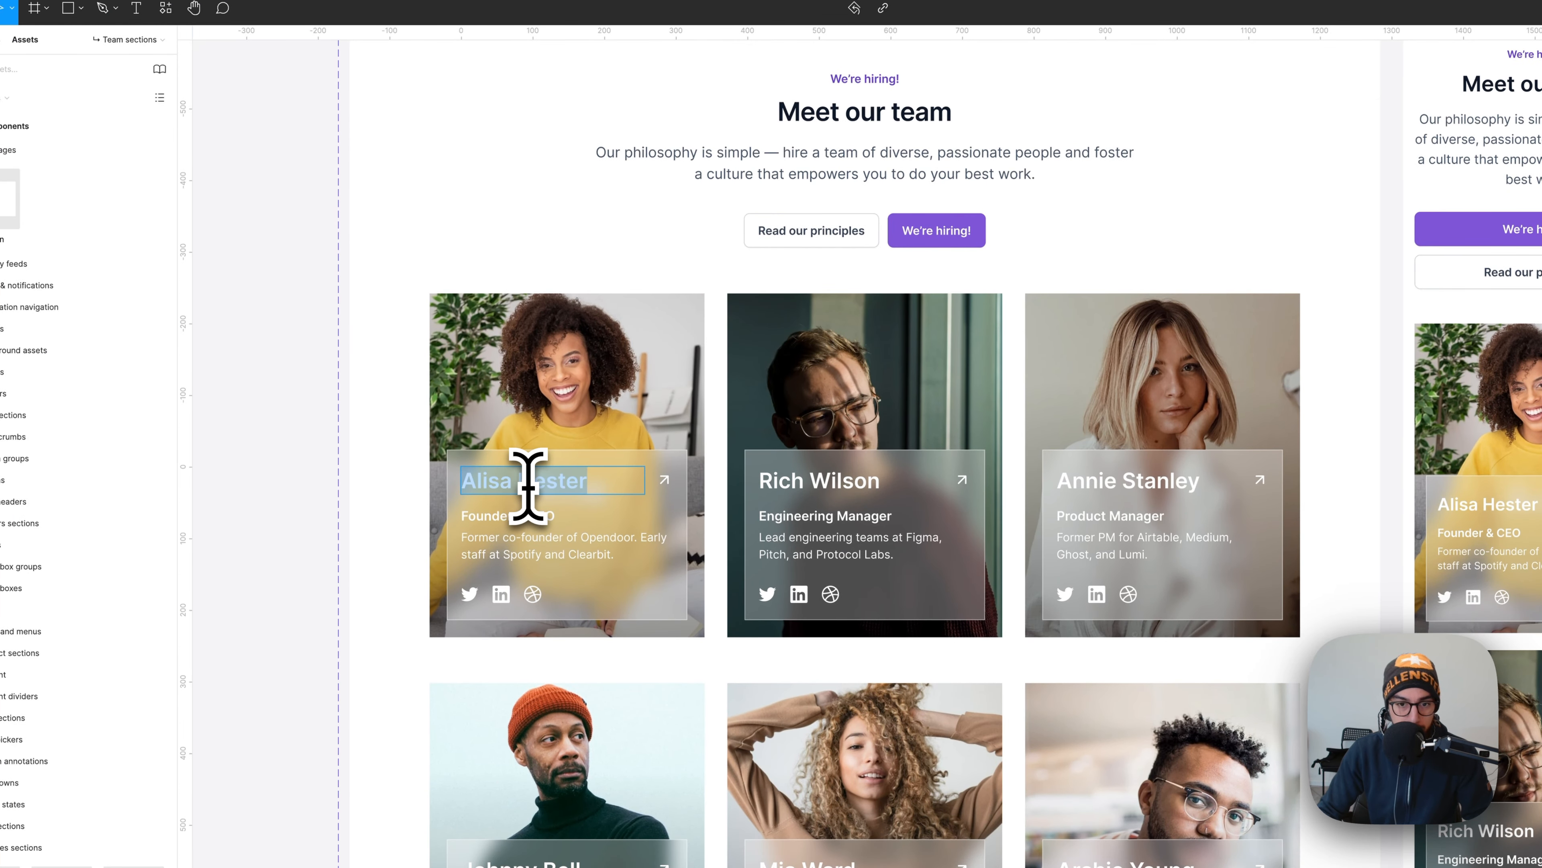
{"action": "key", "text": "super+Tab"}
{"action": "left_click", "coordinate": [395, 331]}
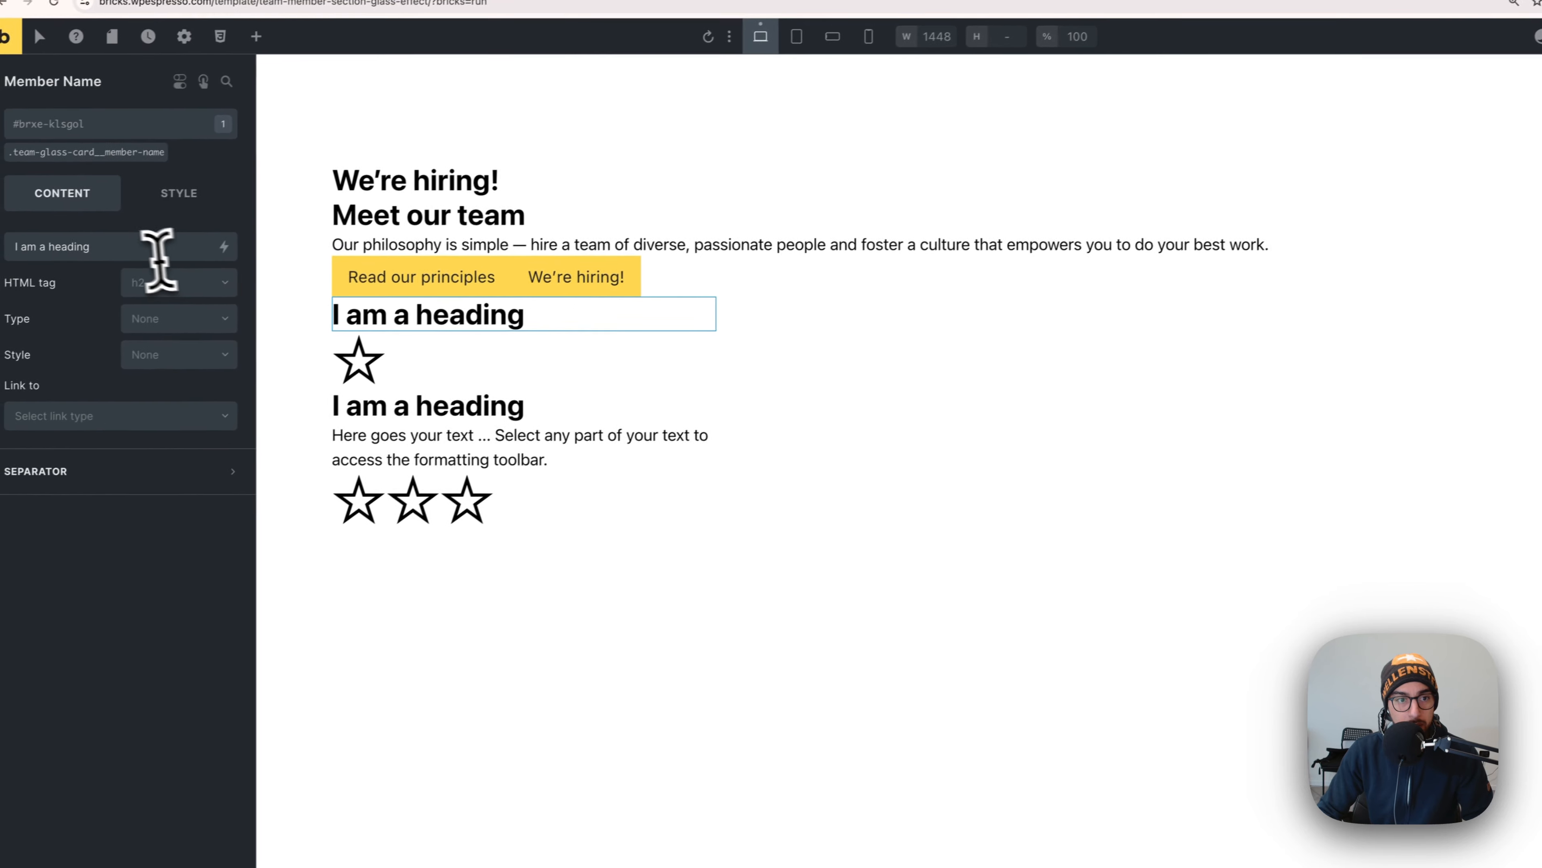
{"action": "triple_click", "coordinate": [158, 252]}
{"action": "key", "text": "super+v"}
{"action": "key", "text": "super+Tab"}
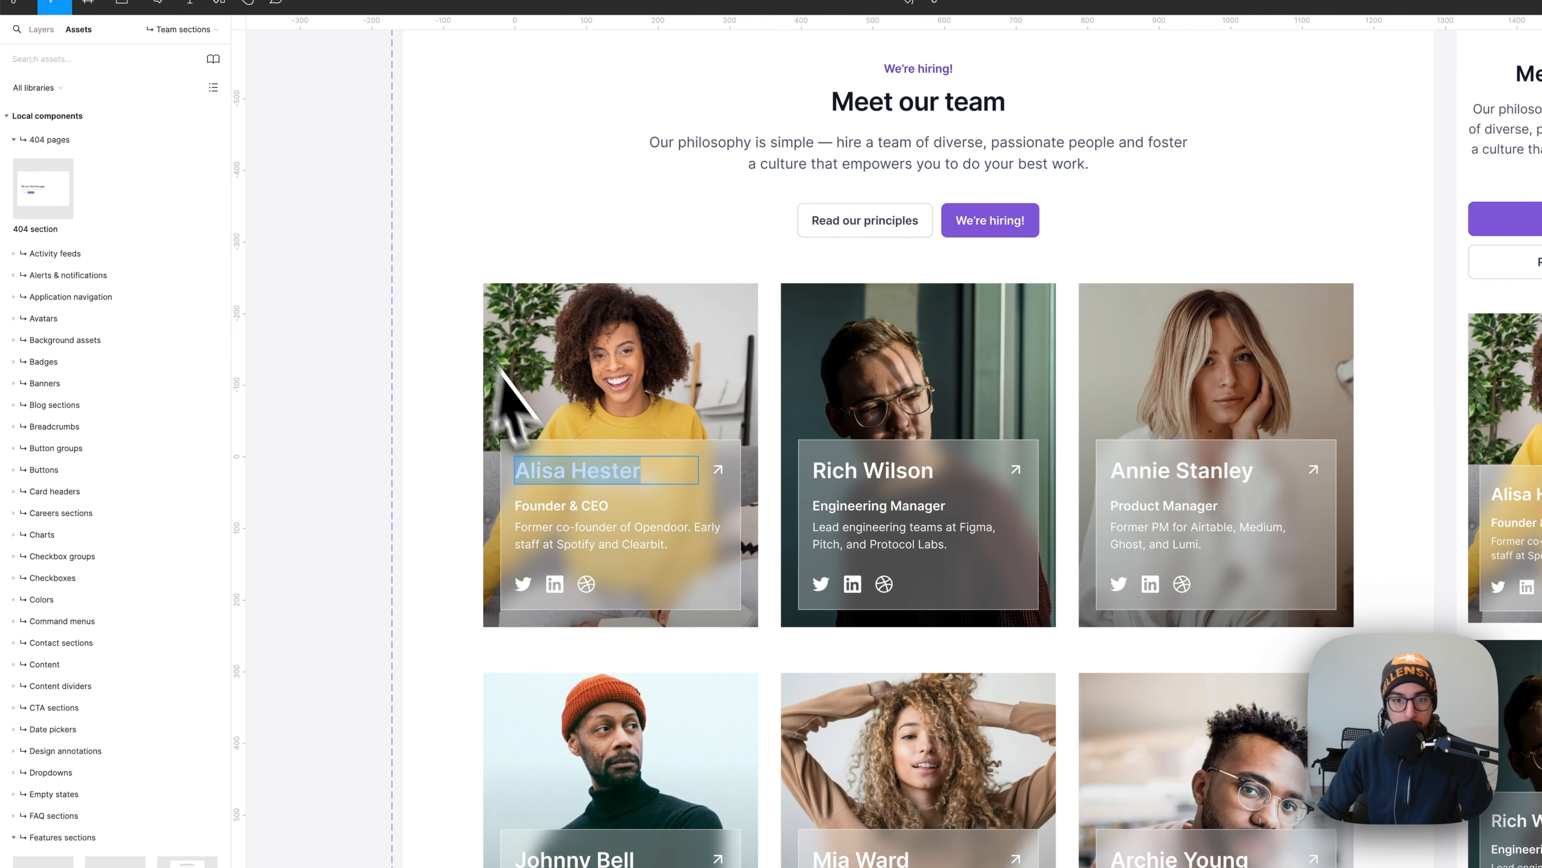
- Replace the Job Position placeholder with Founder & CEO
{"action": "double_click", "coordinate": [559, 505]}
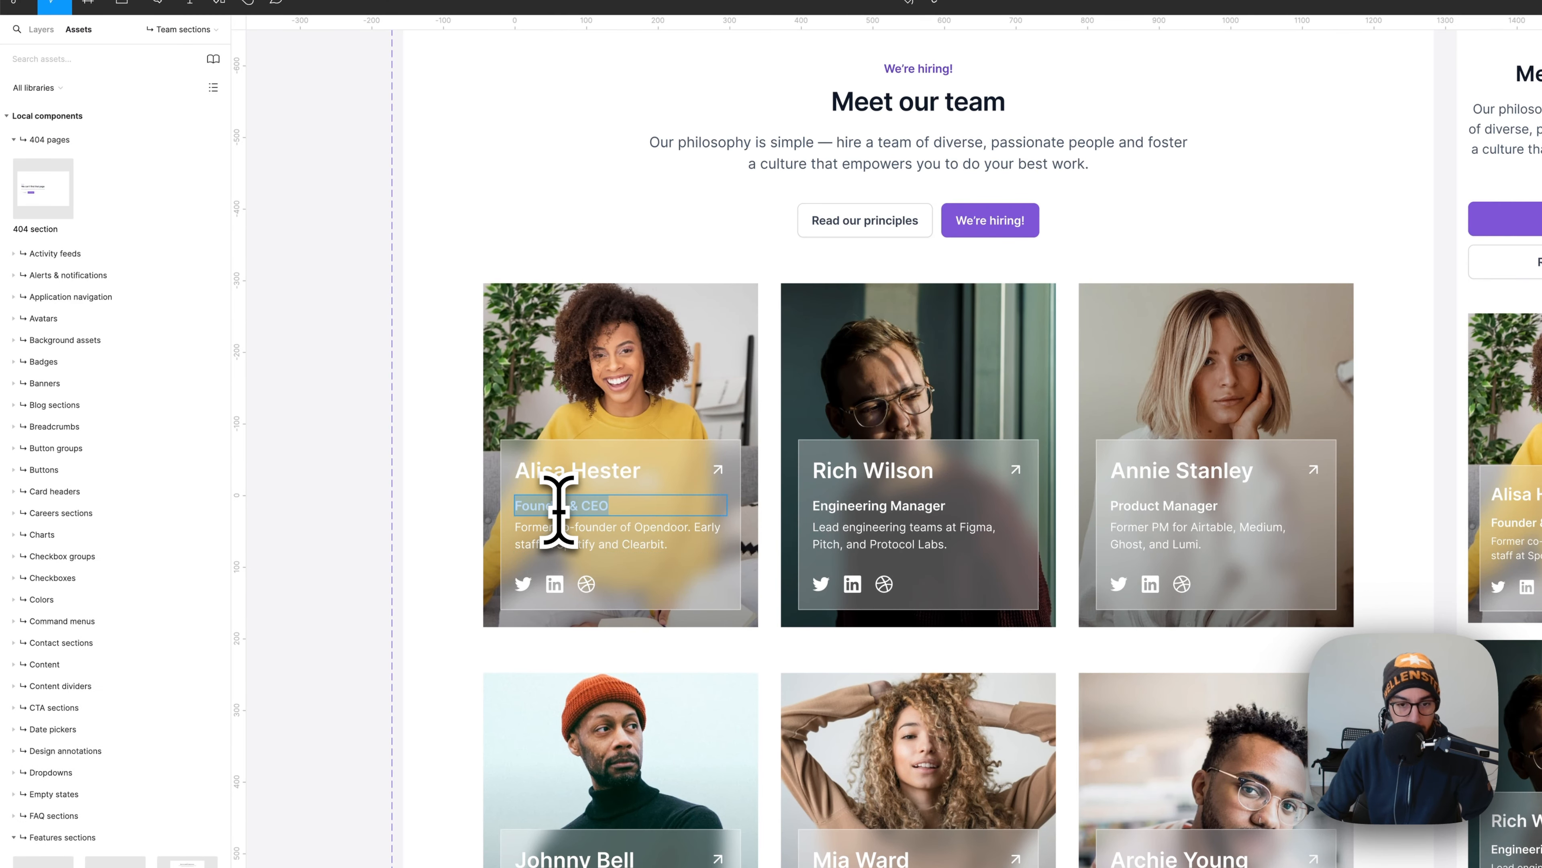
{"action": "key", "text": "super+Tab"}
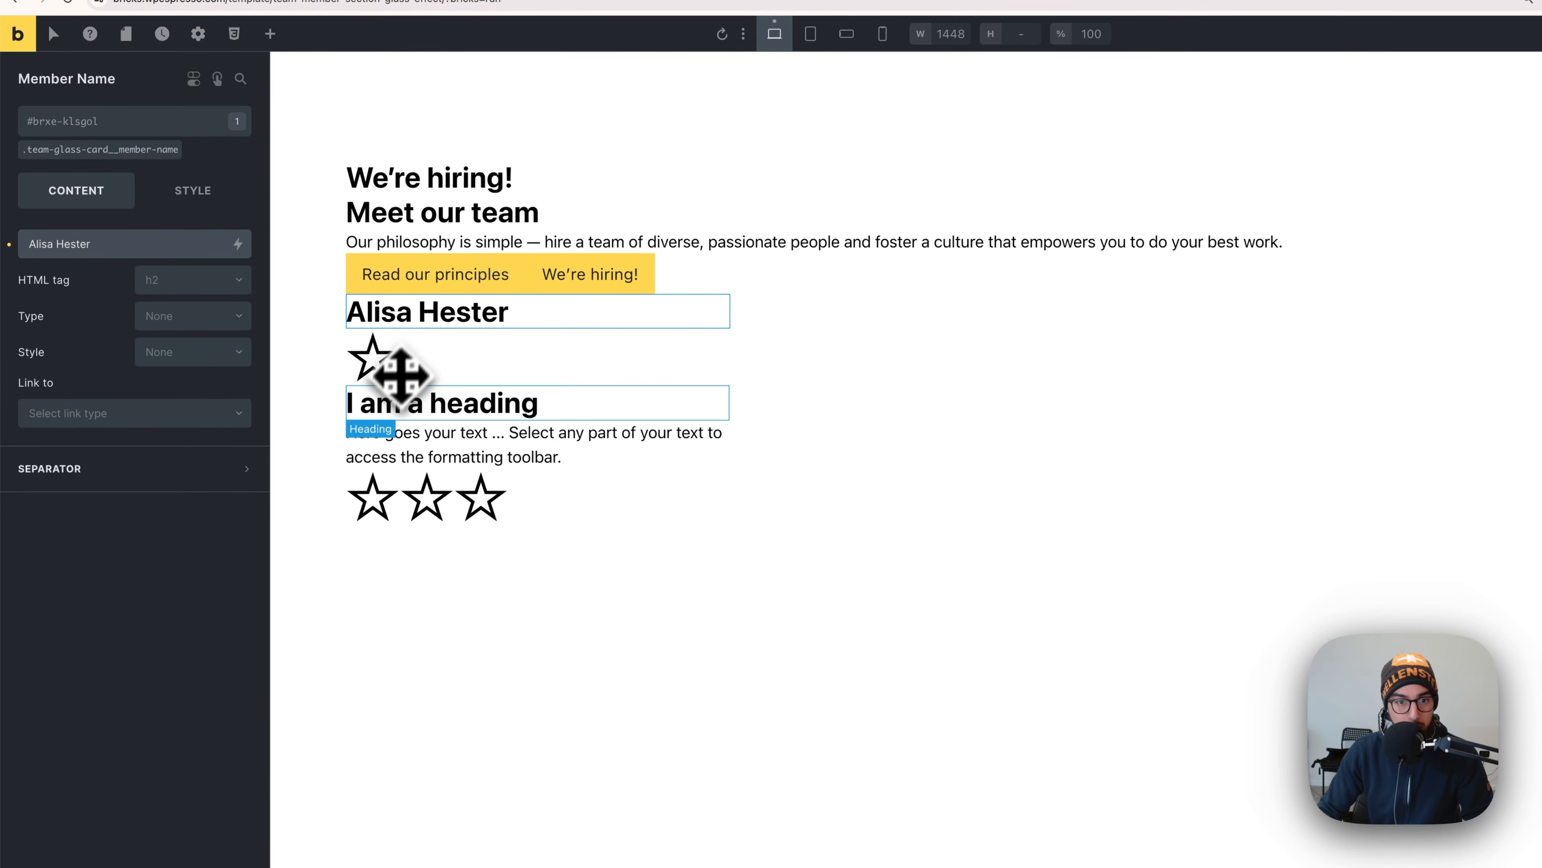
{"action": "left_click", "coordinate": [398, 392]}
{"action": "left_click_drag", "start_coordinate": [63, 243], "coordinate": [116, 246]}
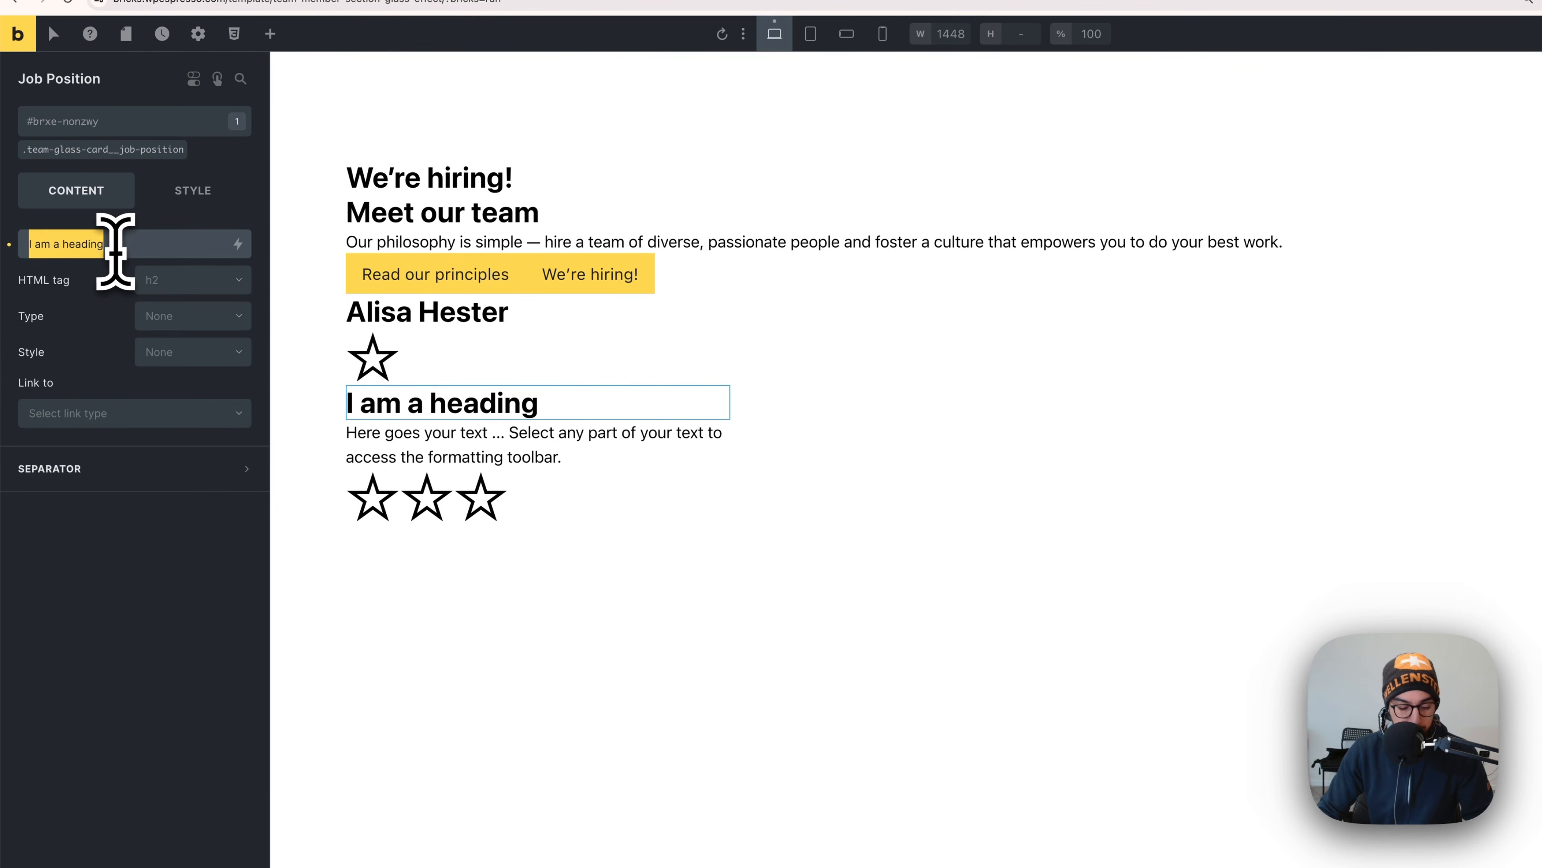
{"action": "key", "text": "super+Tab"}
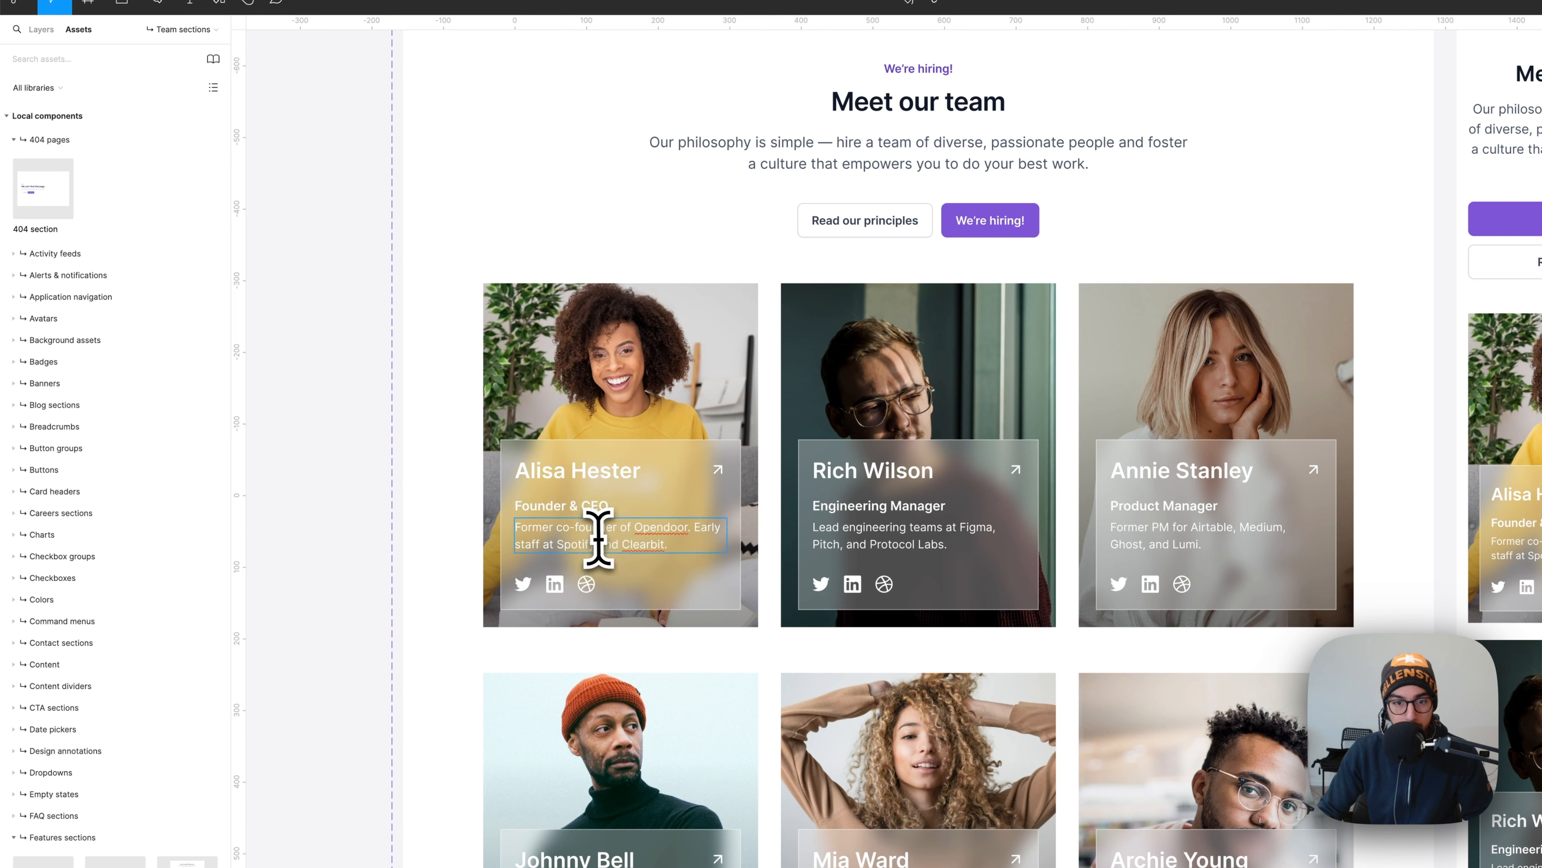
- Paste the first card's Opendoor bio into the basic text paragraph
{"action": "double_click", "coordinate": [598, 538]}
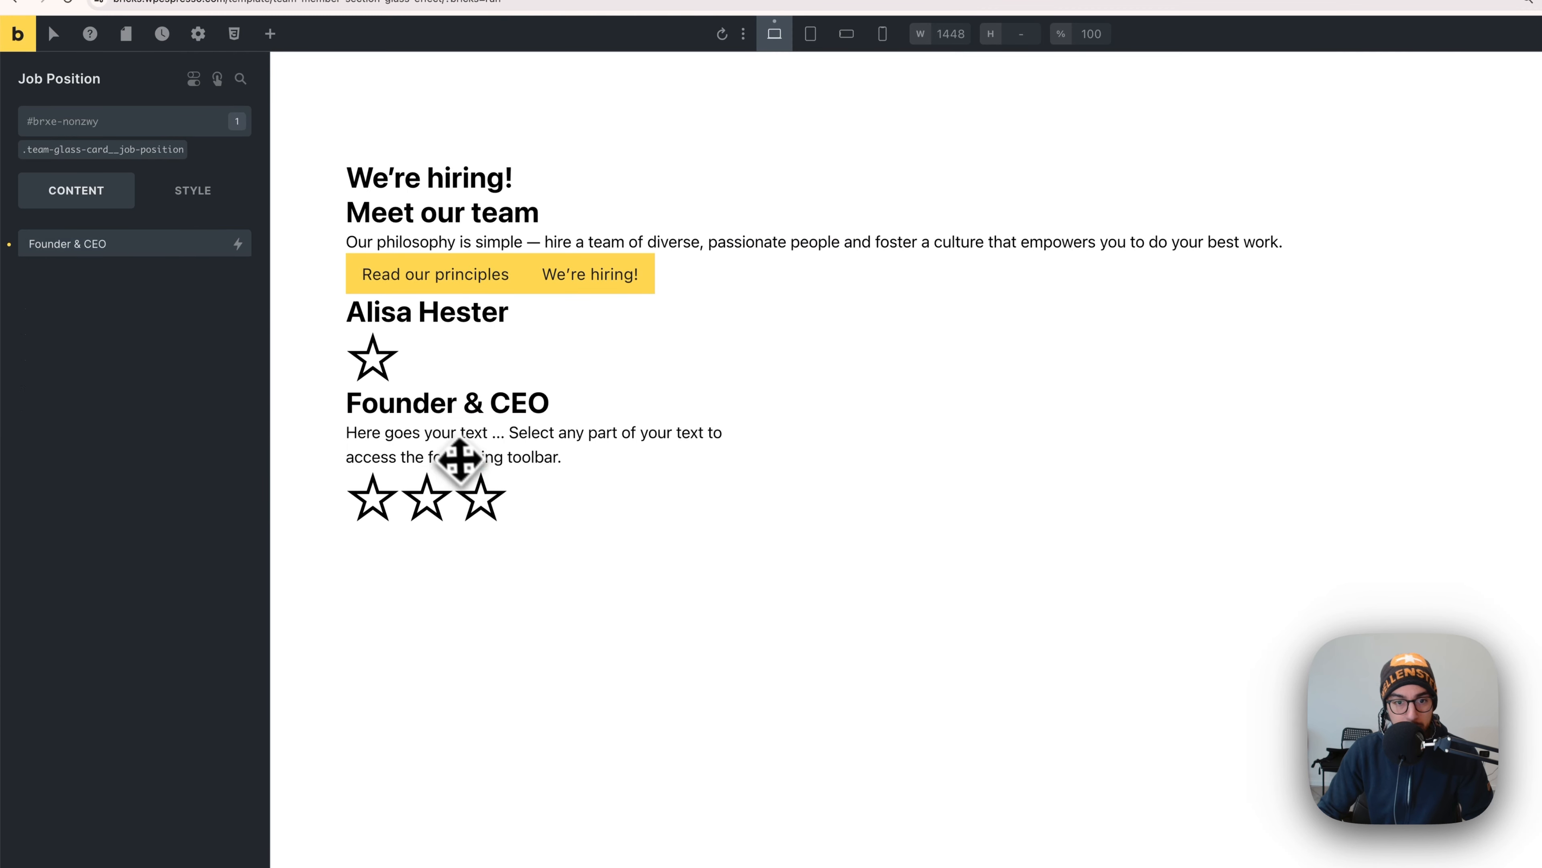
{"action": "double_click", "coordinate": [458, 460]}
{"action": "left_click", "coordinate": [163, 299]}
{"action": "key", "text": "super+a"}
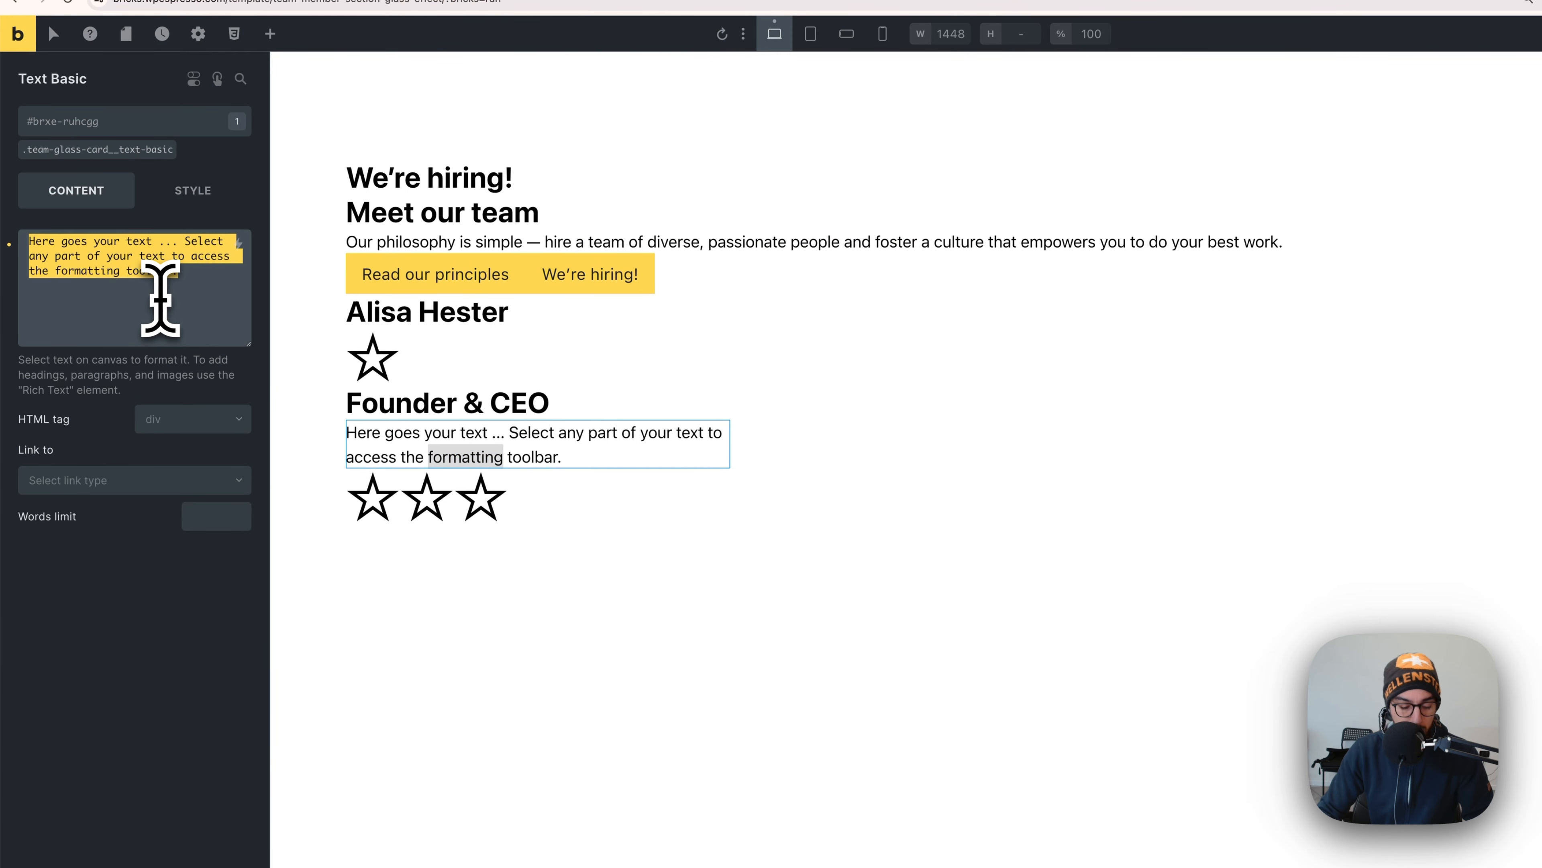
{"action": "type", "text": "Former co-founder of Opendoor. Early staff at Spotify and Clearbit."}
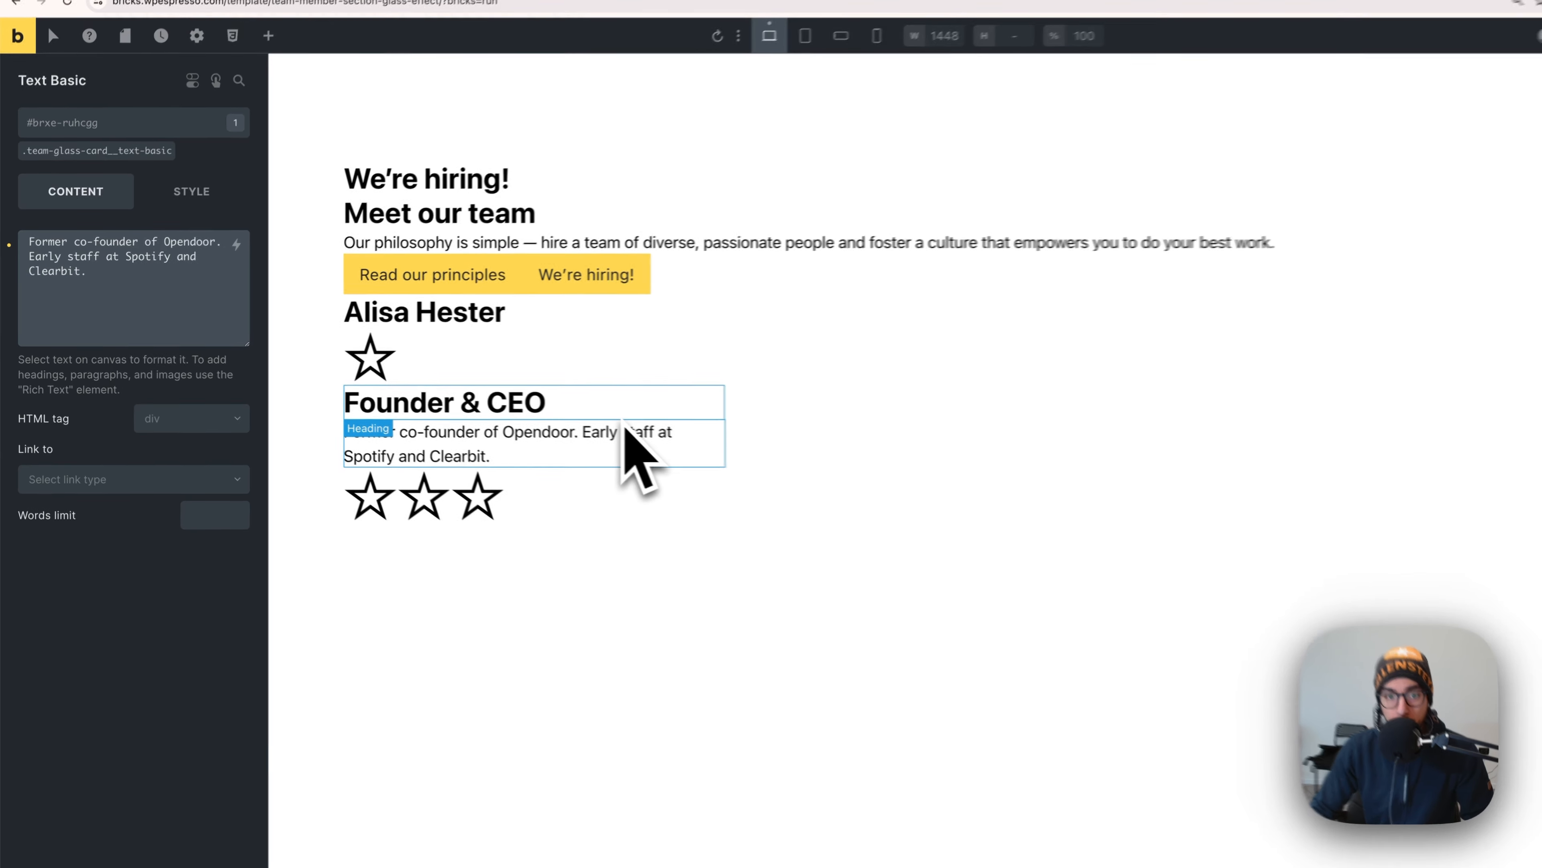
{"action": "key", "text": "super+Tab"}
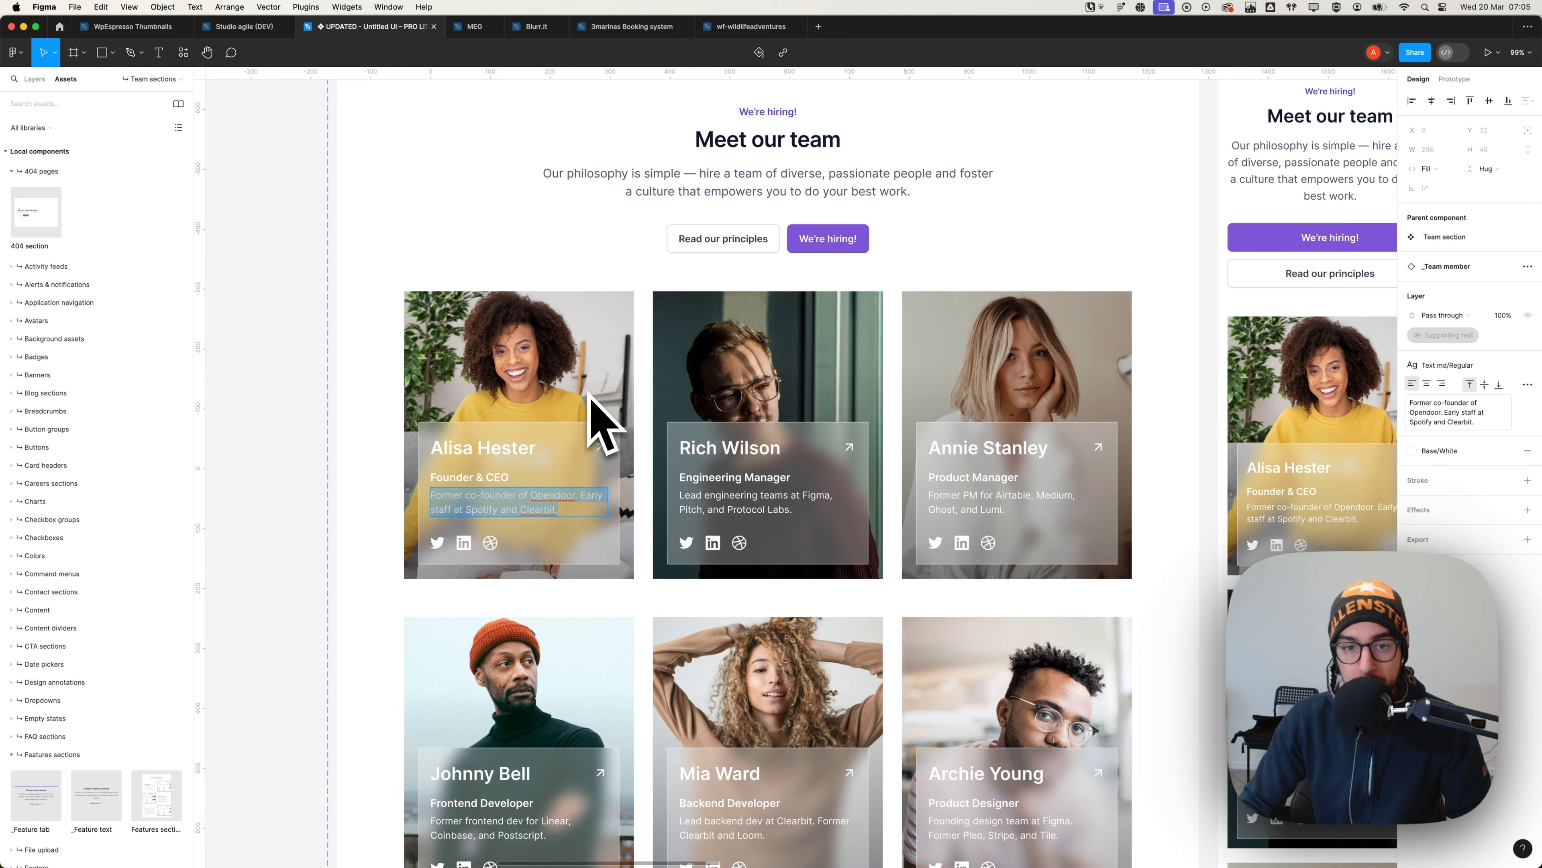
{"action": "key", "text": "super+Tab"}
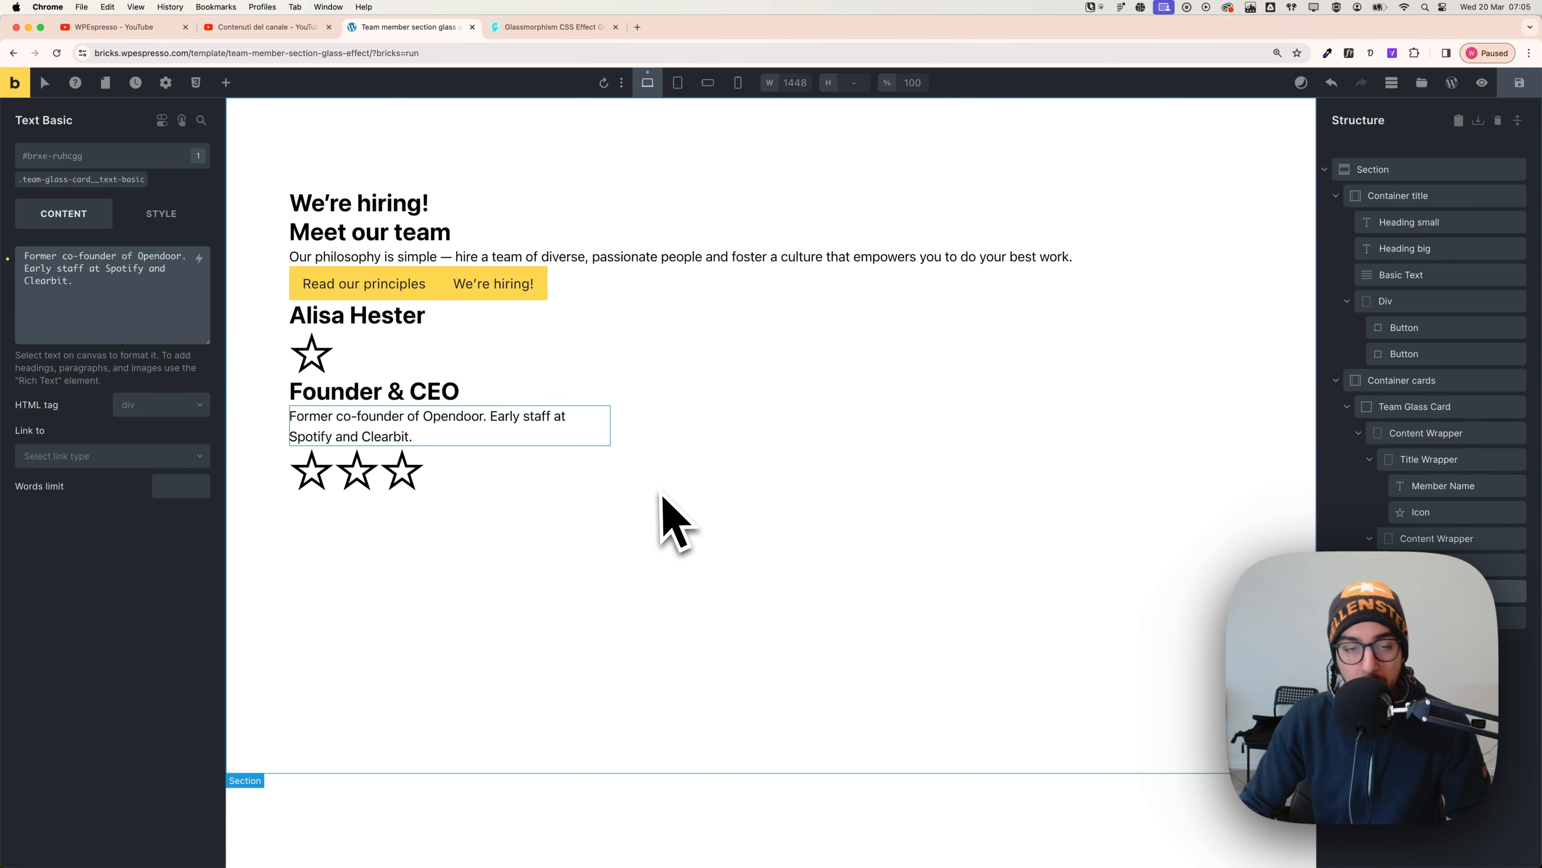
- Set the Section's row gap to var(--section-space-s) small section spacing
{"action": "left_click", "coordinate": [1336, 195]}
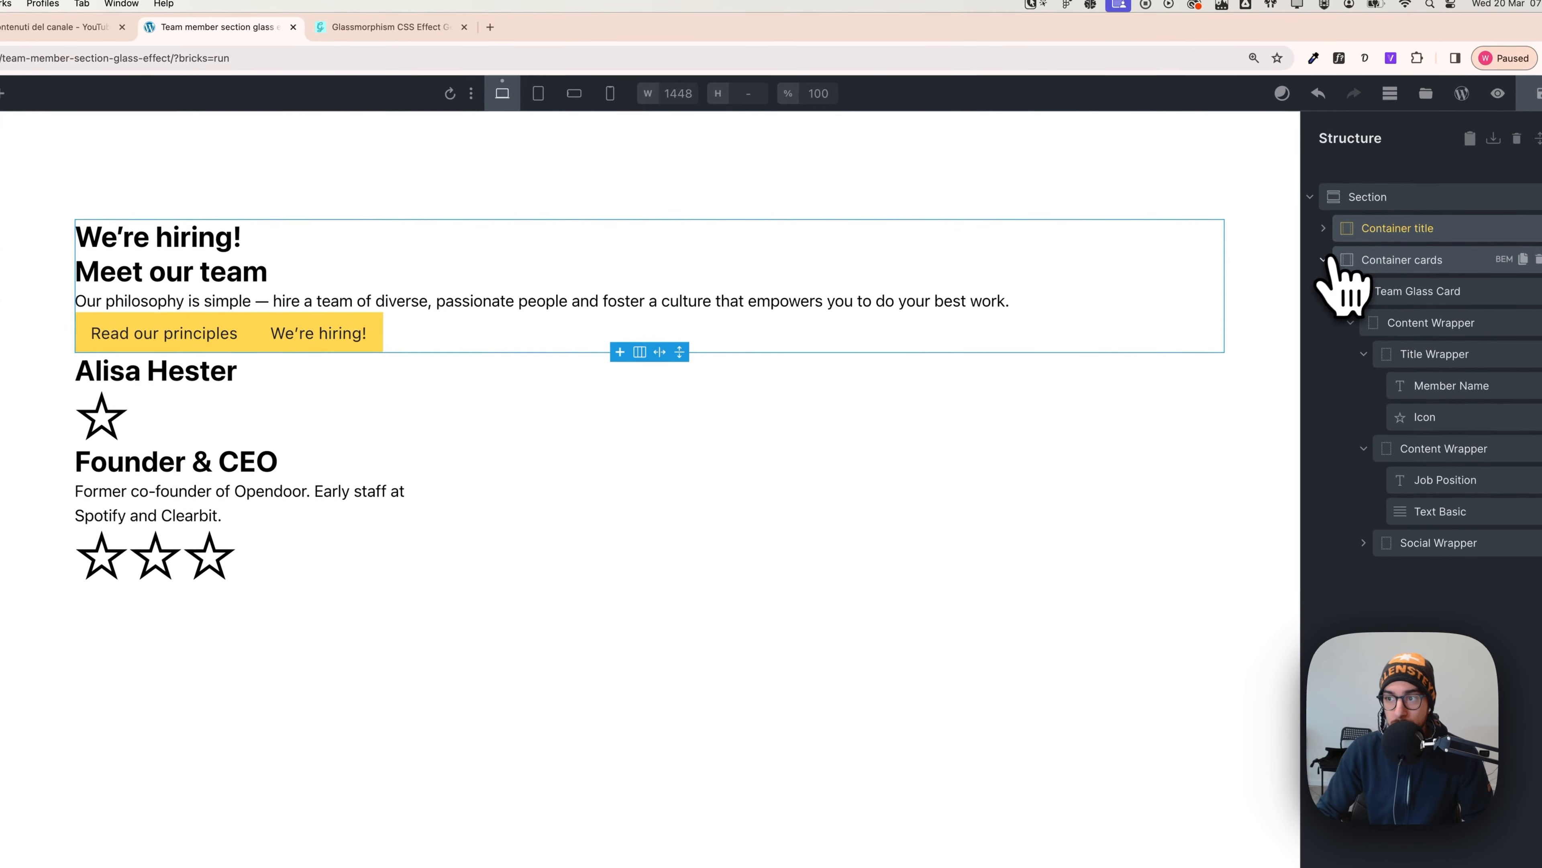
{"action": "left_click", "coordinate": [1323, 260]}
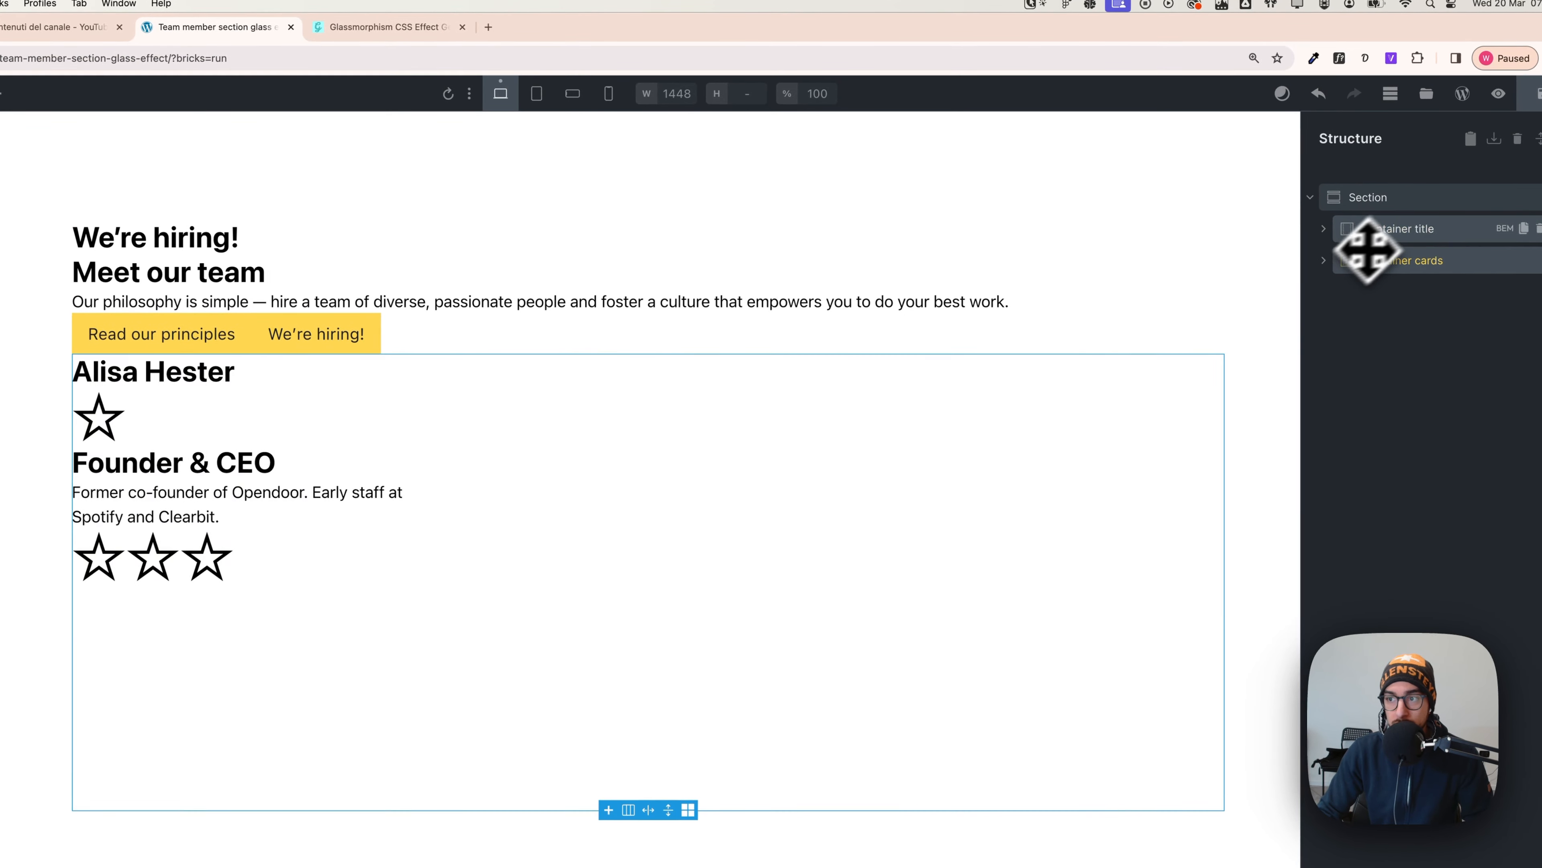
{"action": "left_click", "coordinate": [1383, 201]}
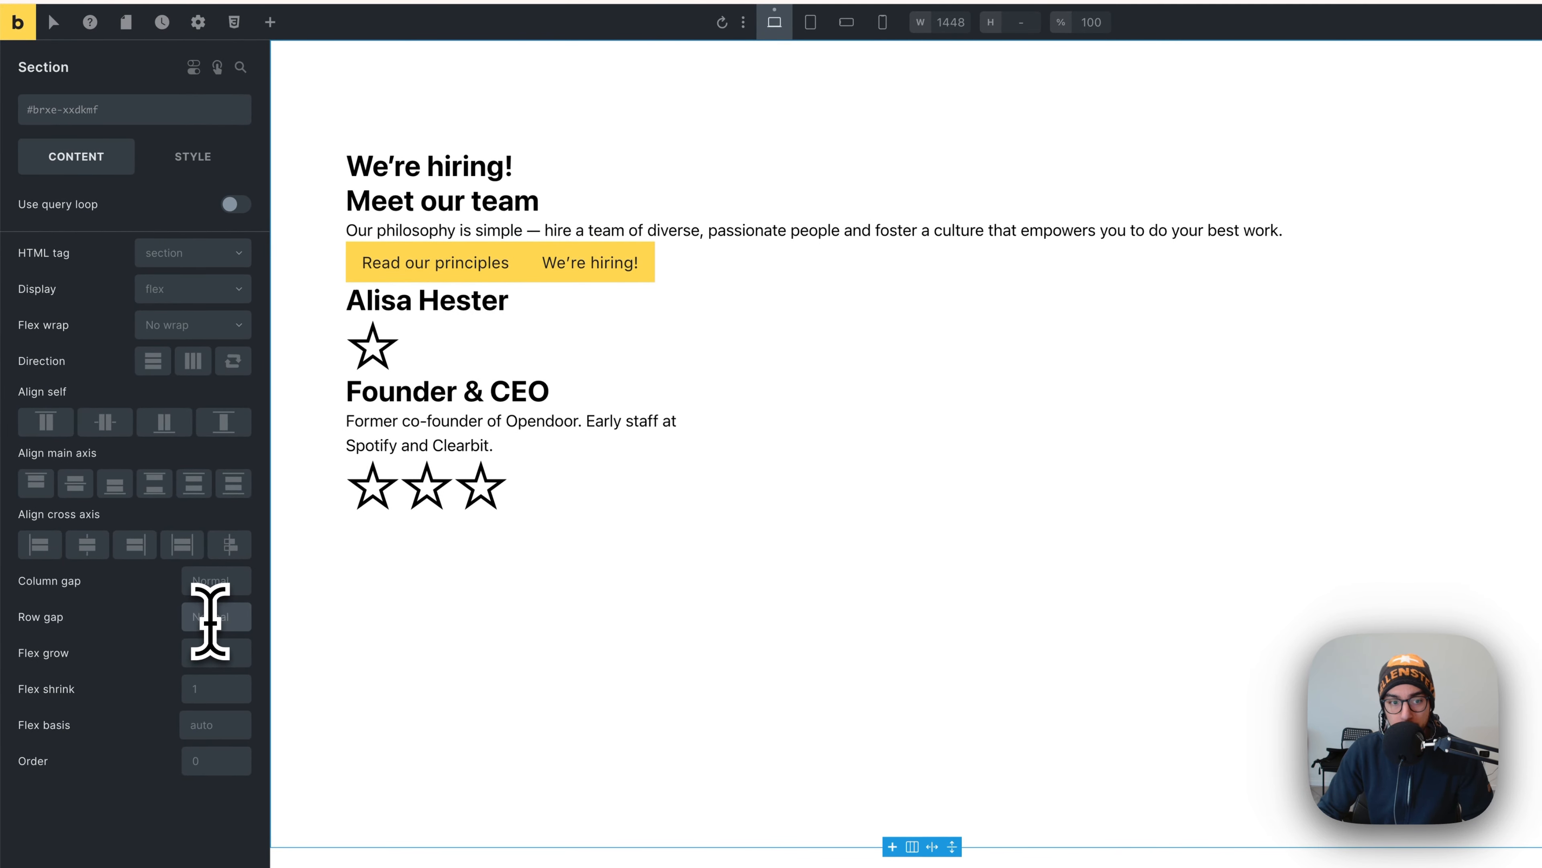
{"action": "right_click", "coordinate": [210, 616]}
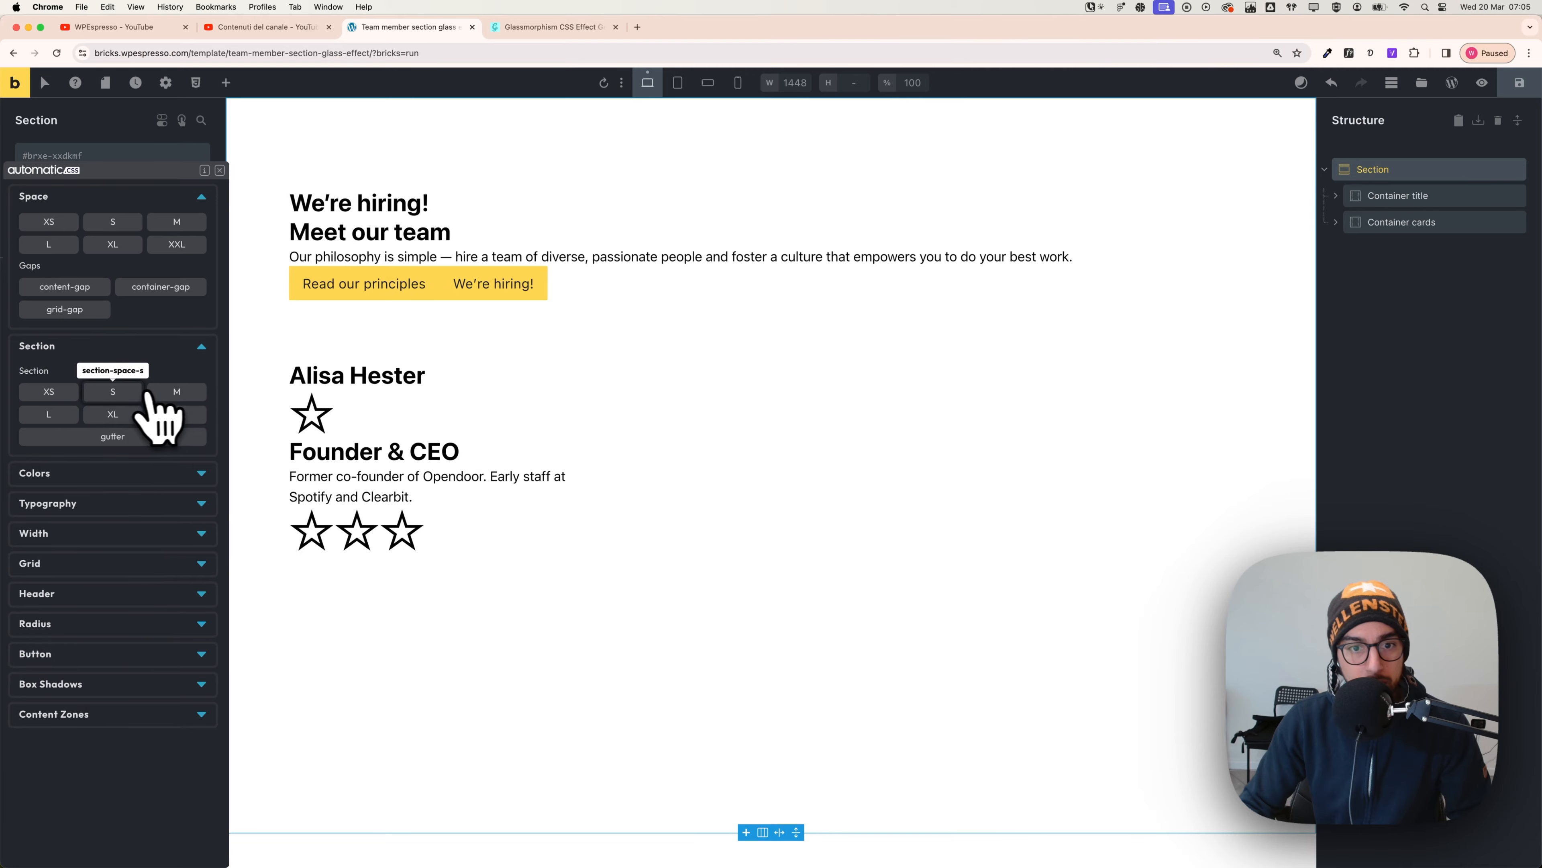
{"action": "left_click", "coordinate": [112, 391]}
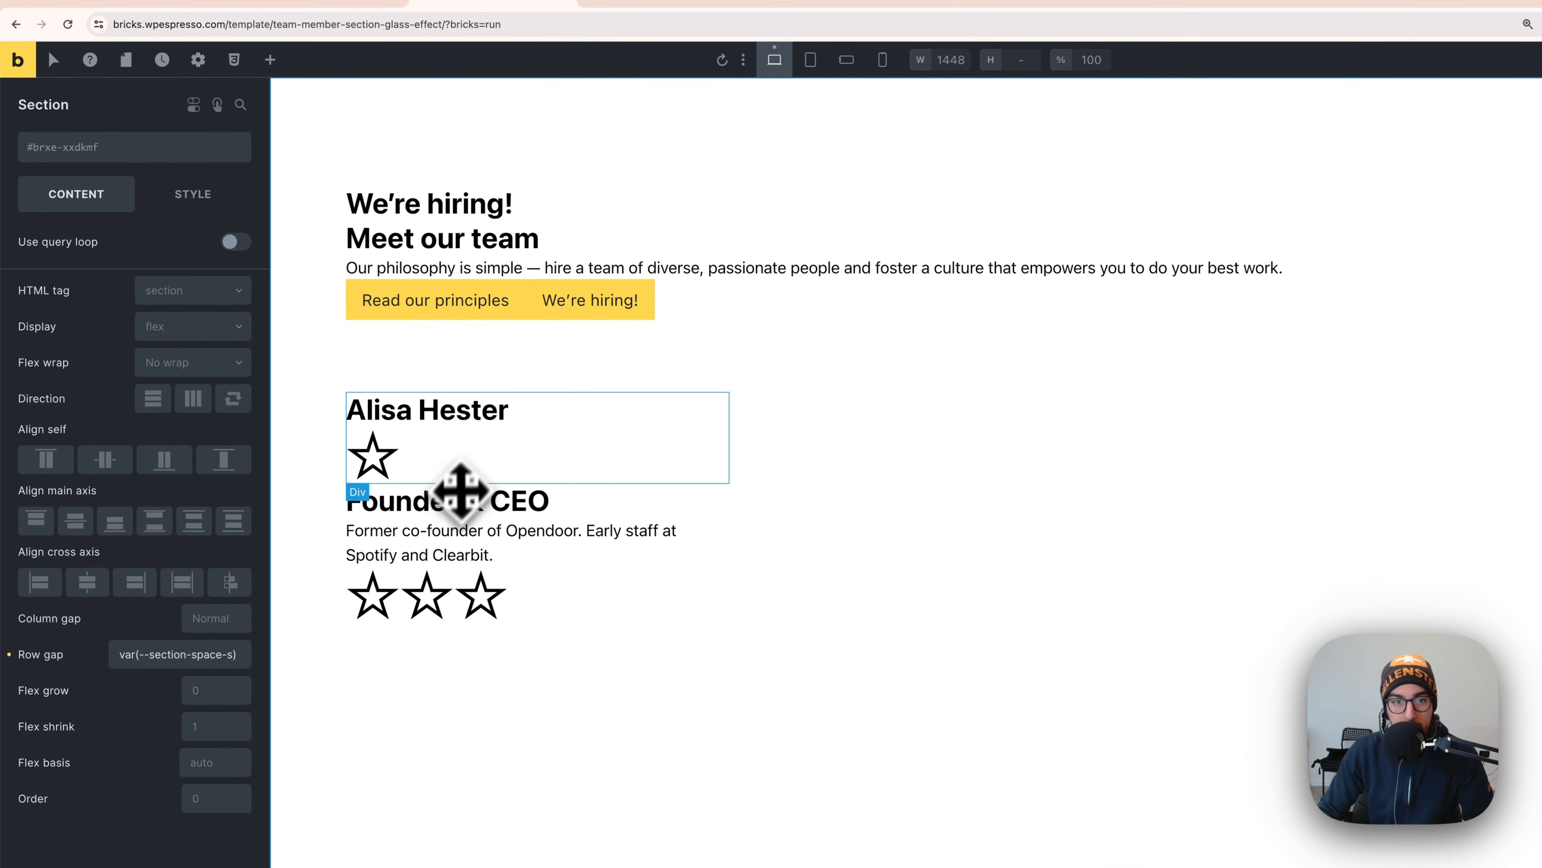
{"action": "left_click", "coordinate": [441, 423]}
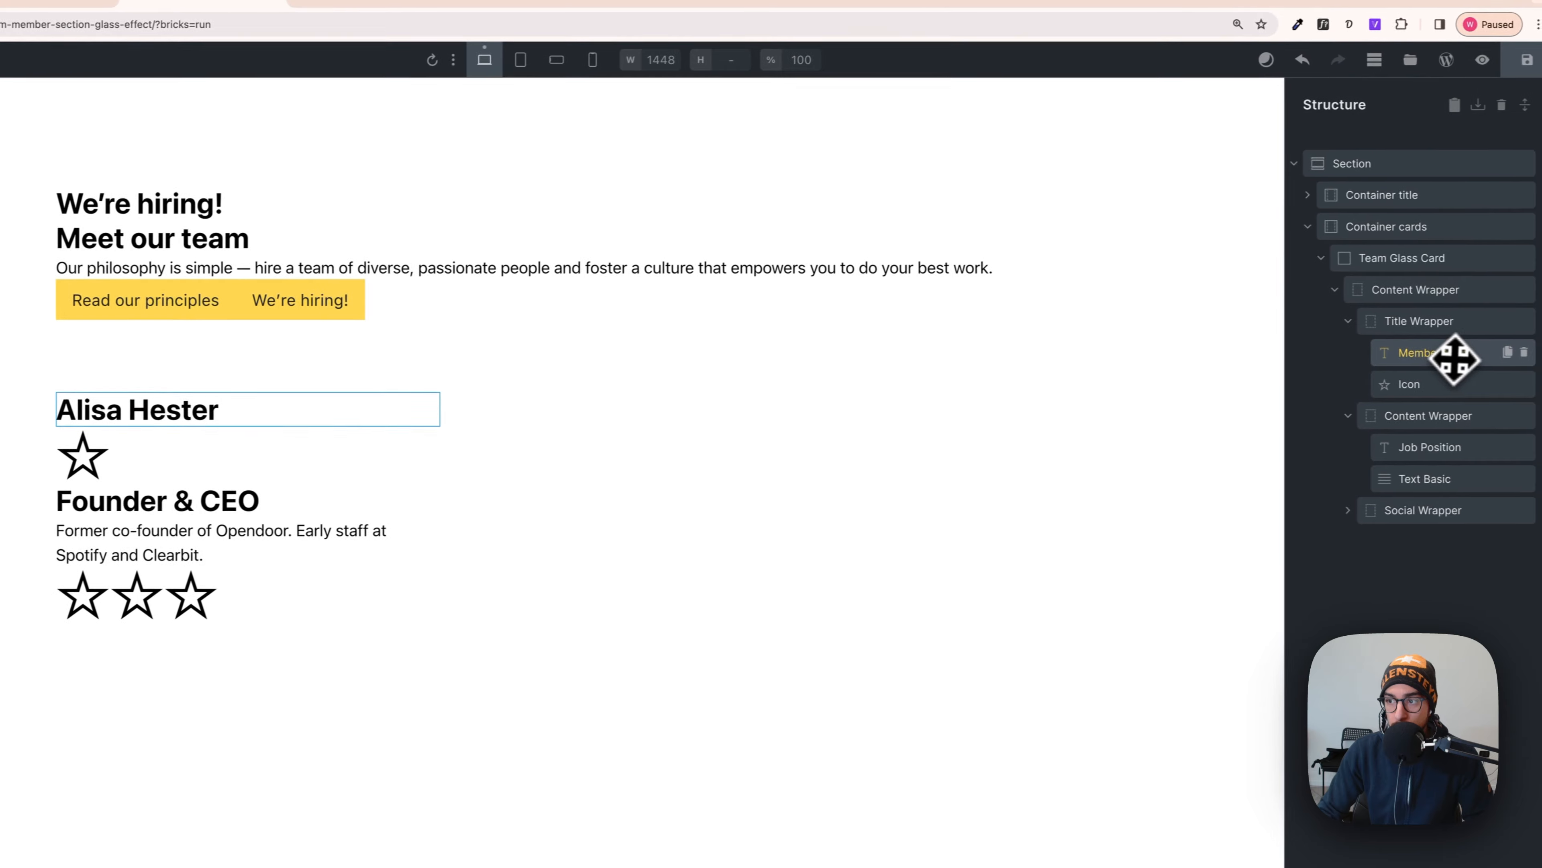
- Make the Title Wrapper a flex row with space-between and vertically centred items
{"action": "left_click", "coordinate": [1408, 322]}
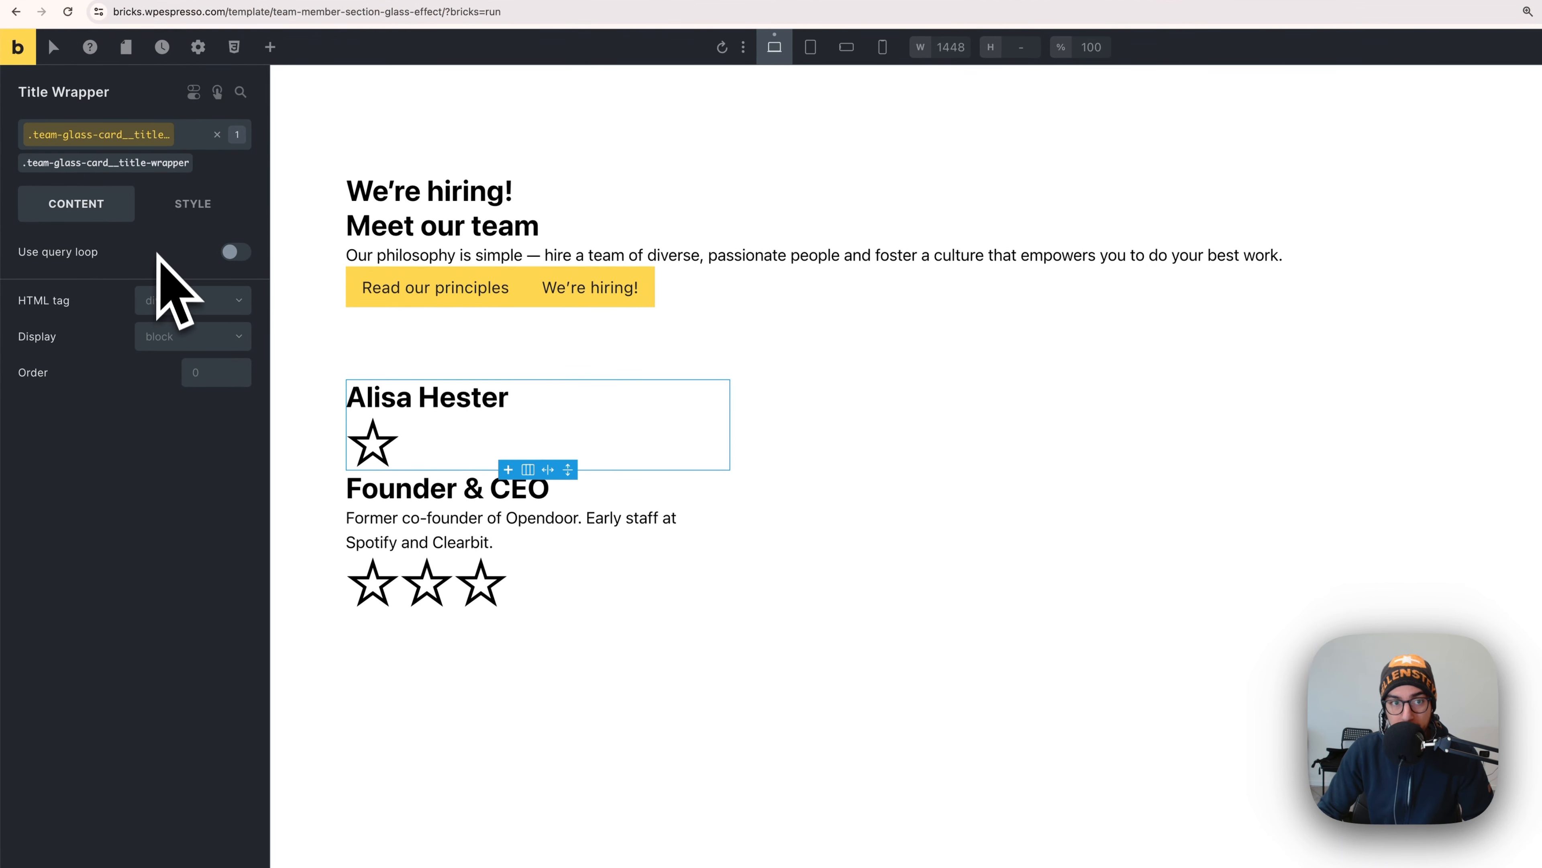
{"action": "left_click", "coordinate": [174, 338]}
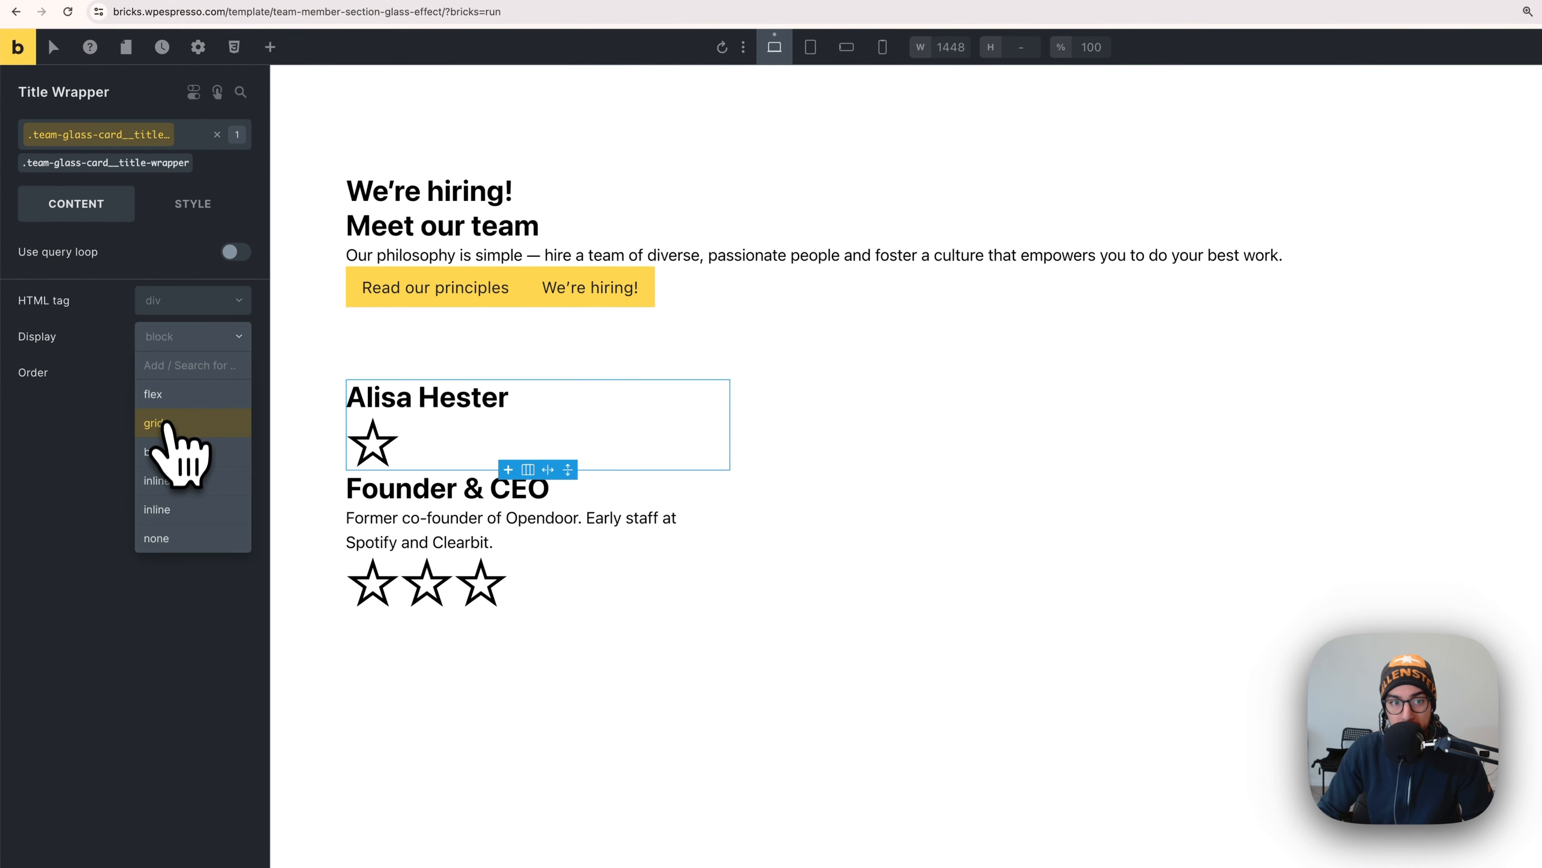
{"action": "left_click", "coordinate": [168, 401]}
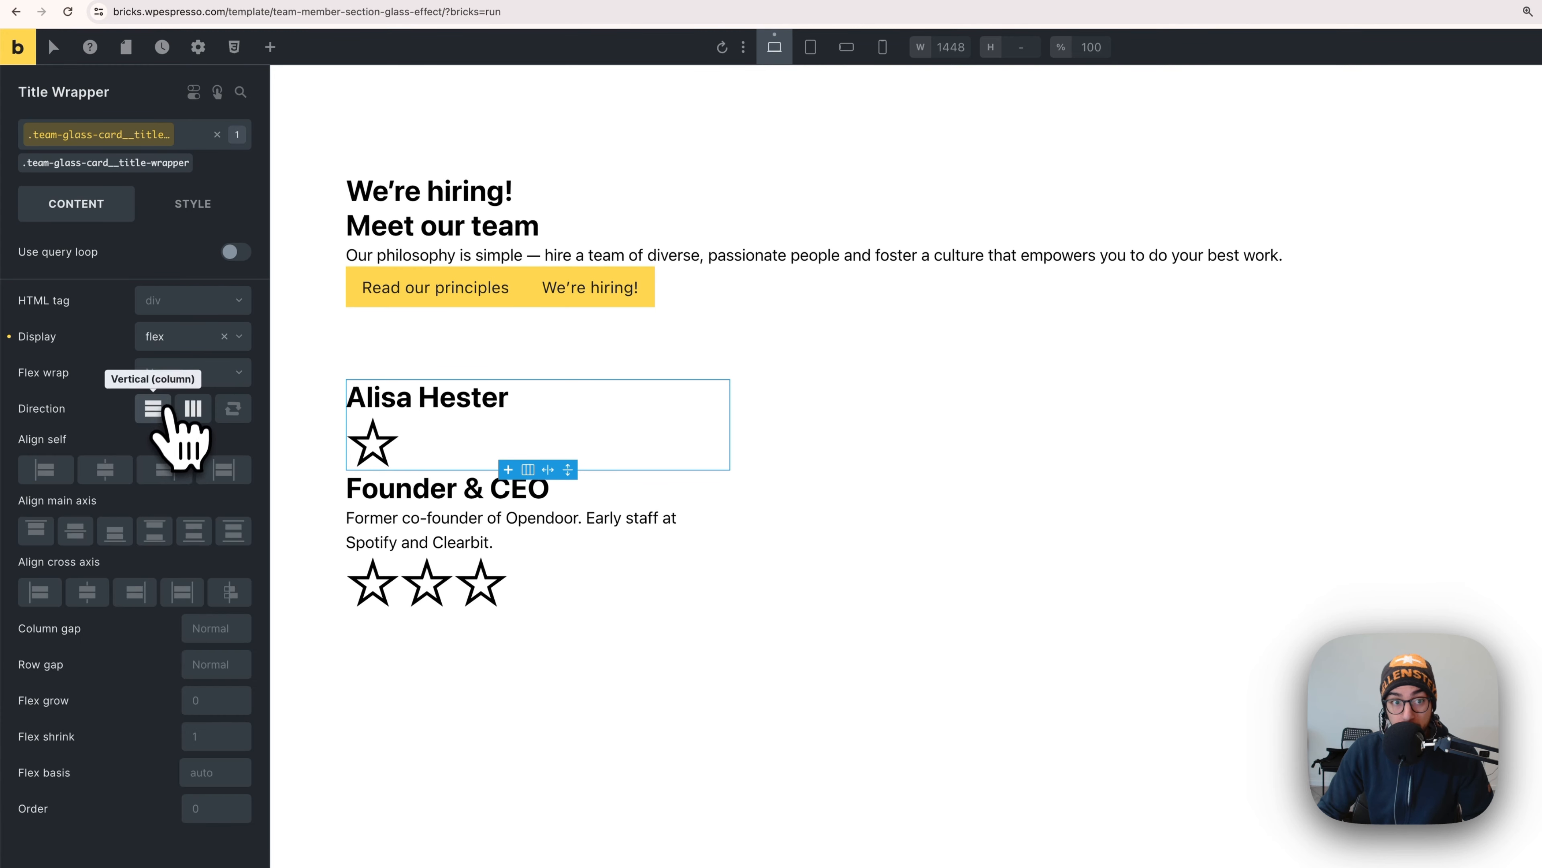
{"action": "left_click", "coordinate": [195, 416]}
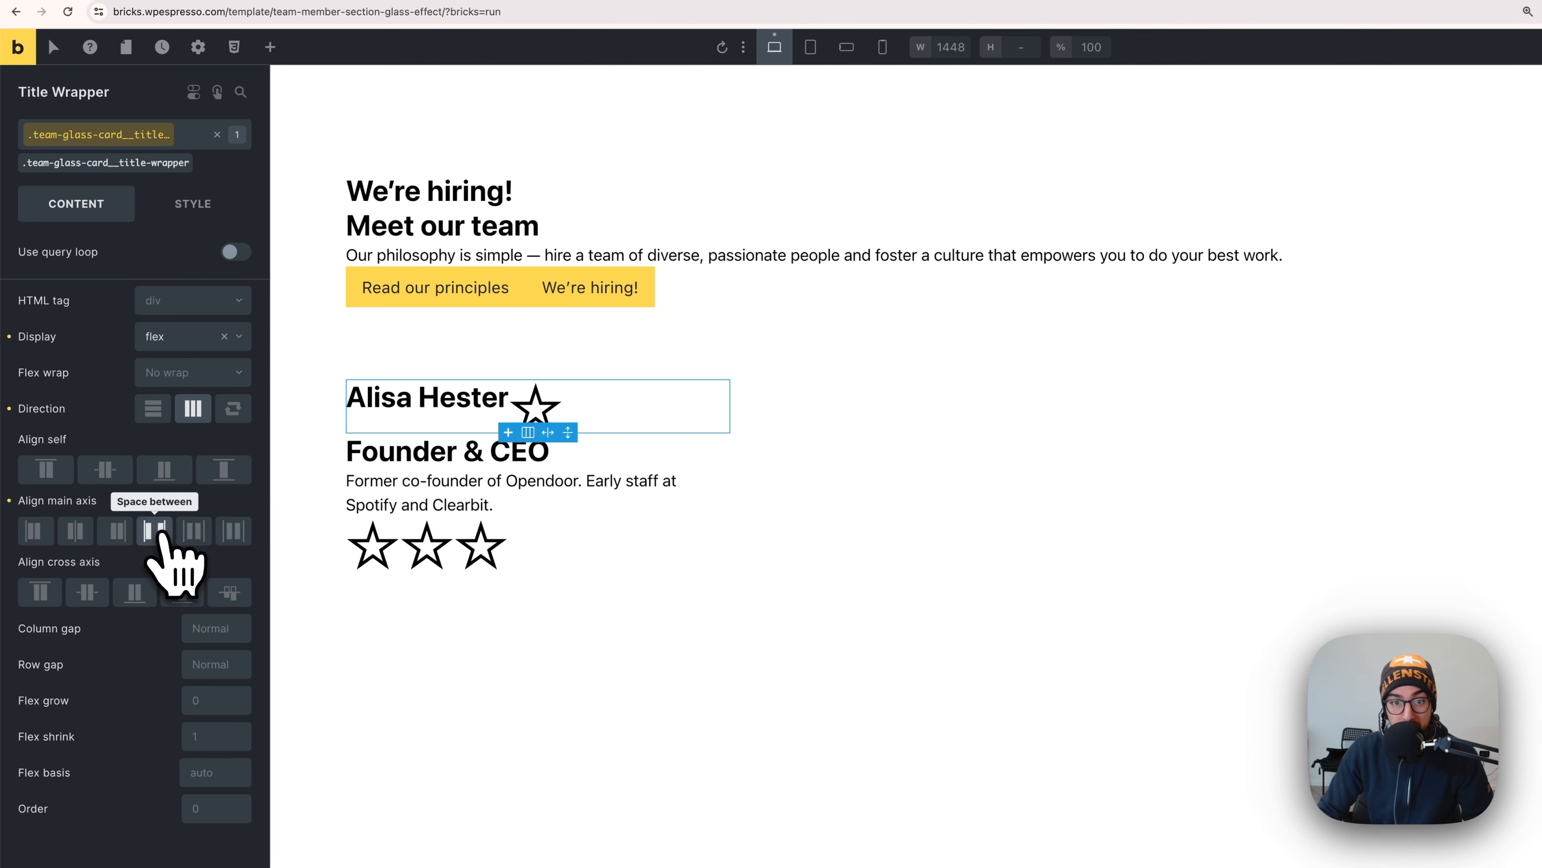
{"action": "left_click", "coordinate": [88, 592]}
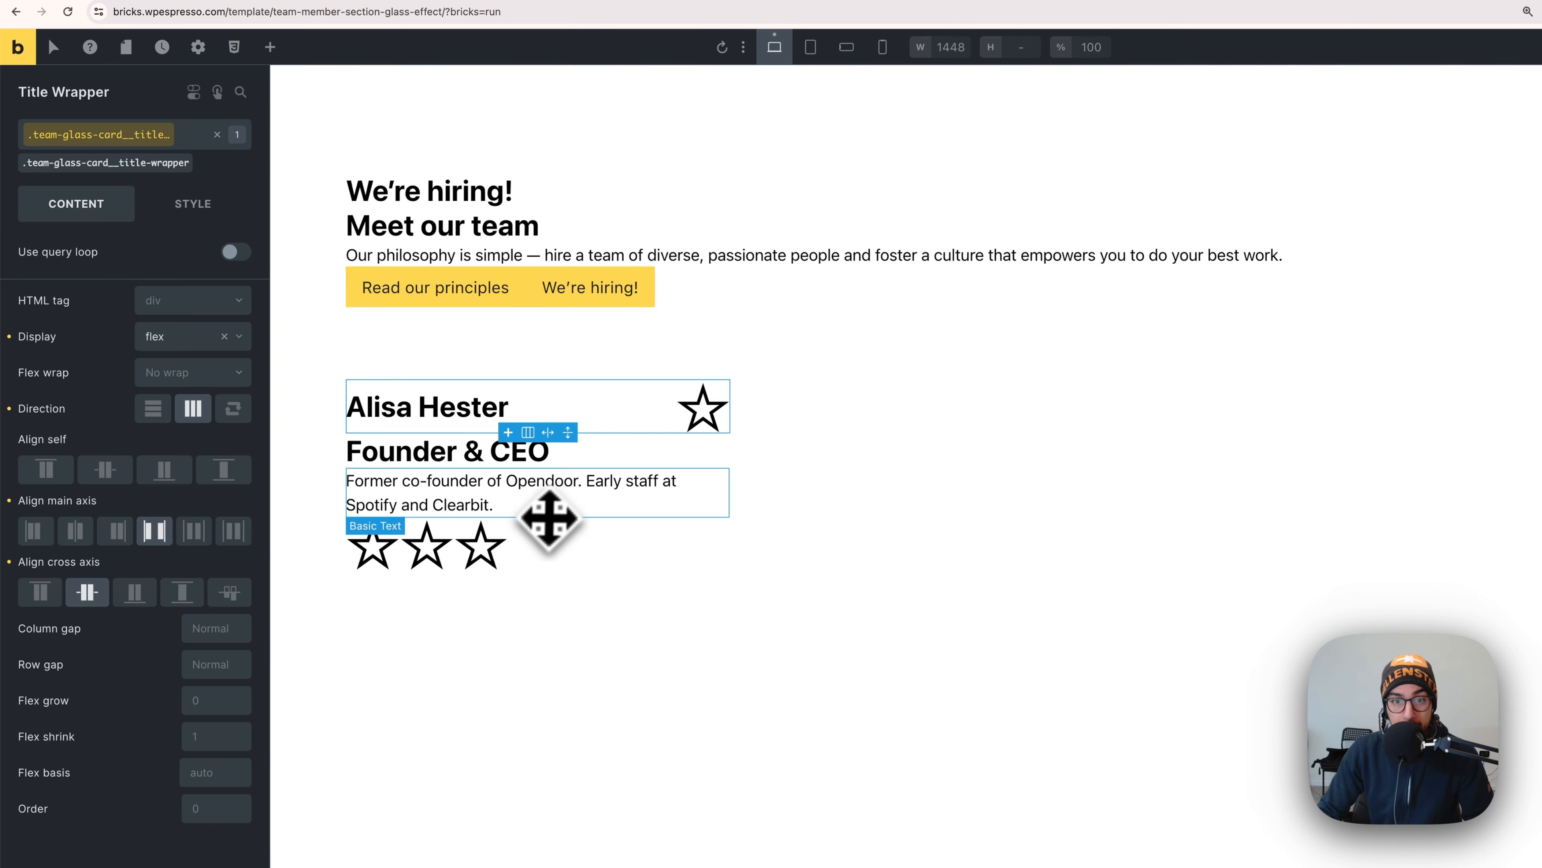
{"action": "left_click", "coordinate": [704, 420]}
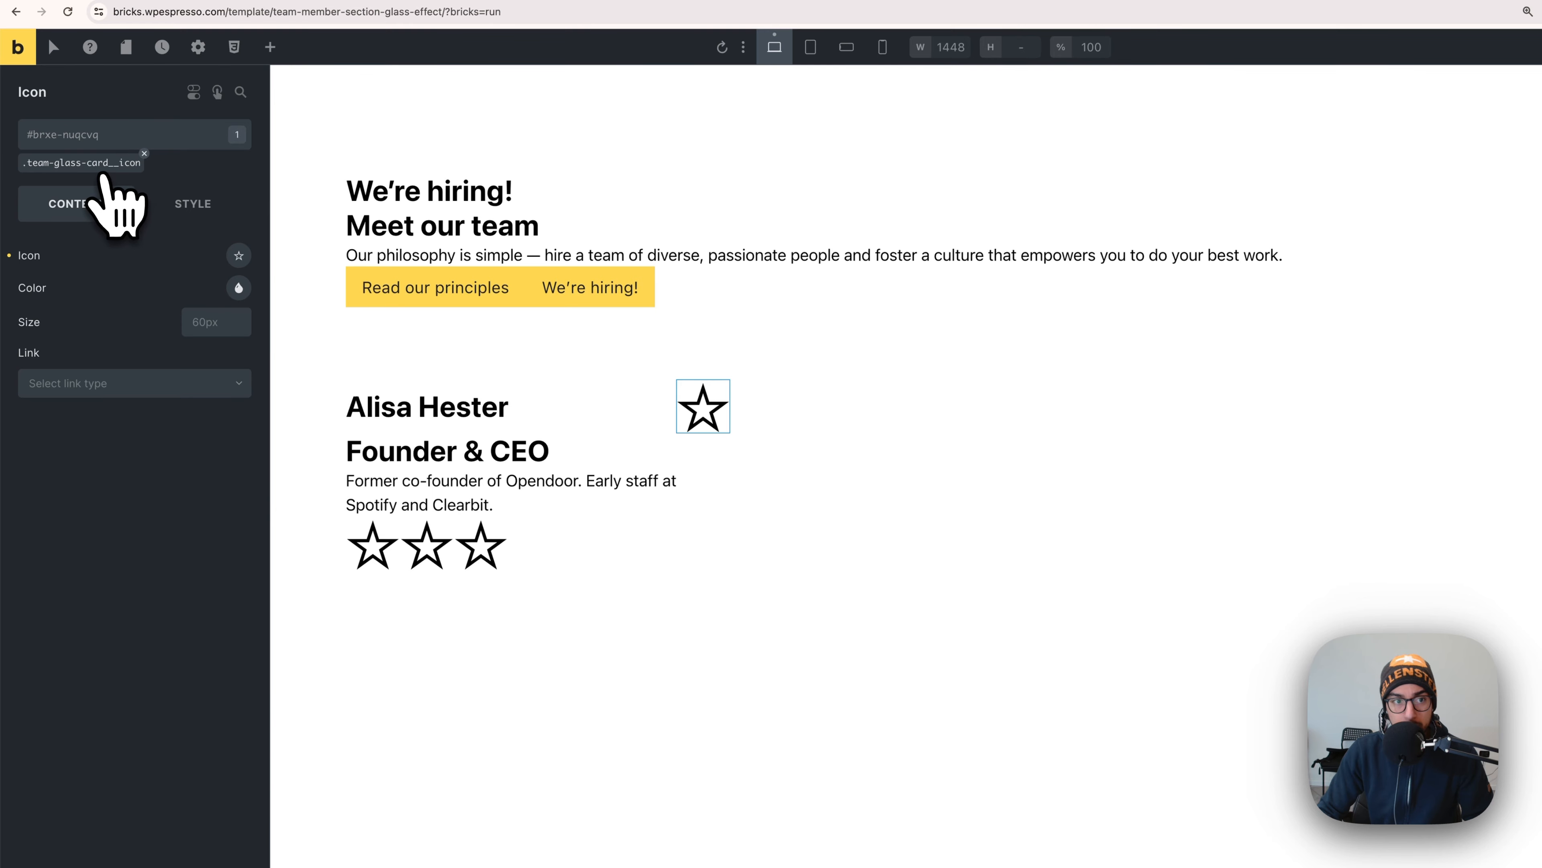
- Apply the team card icon class and swap the star for the Fontawesome Solid right arrow
{"action": "left_click", "coordinate": [103, 169]}
{"action": "left_click", "coordinate": [238, 255]}
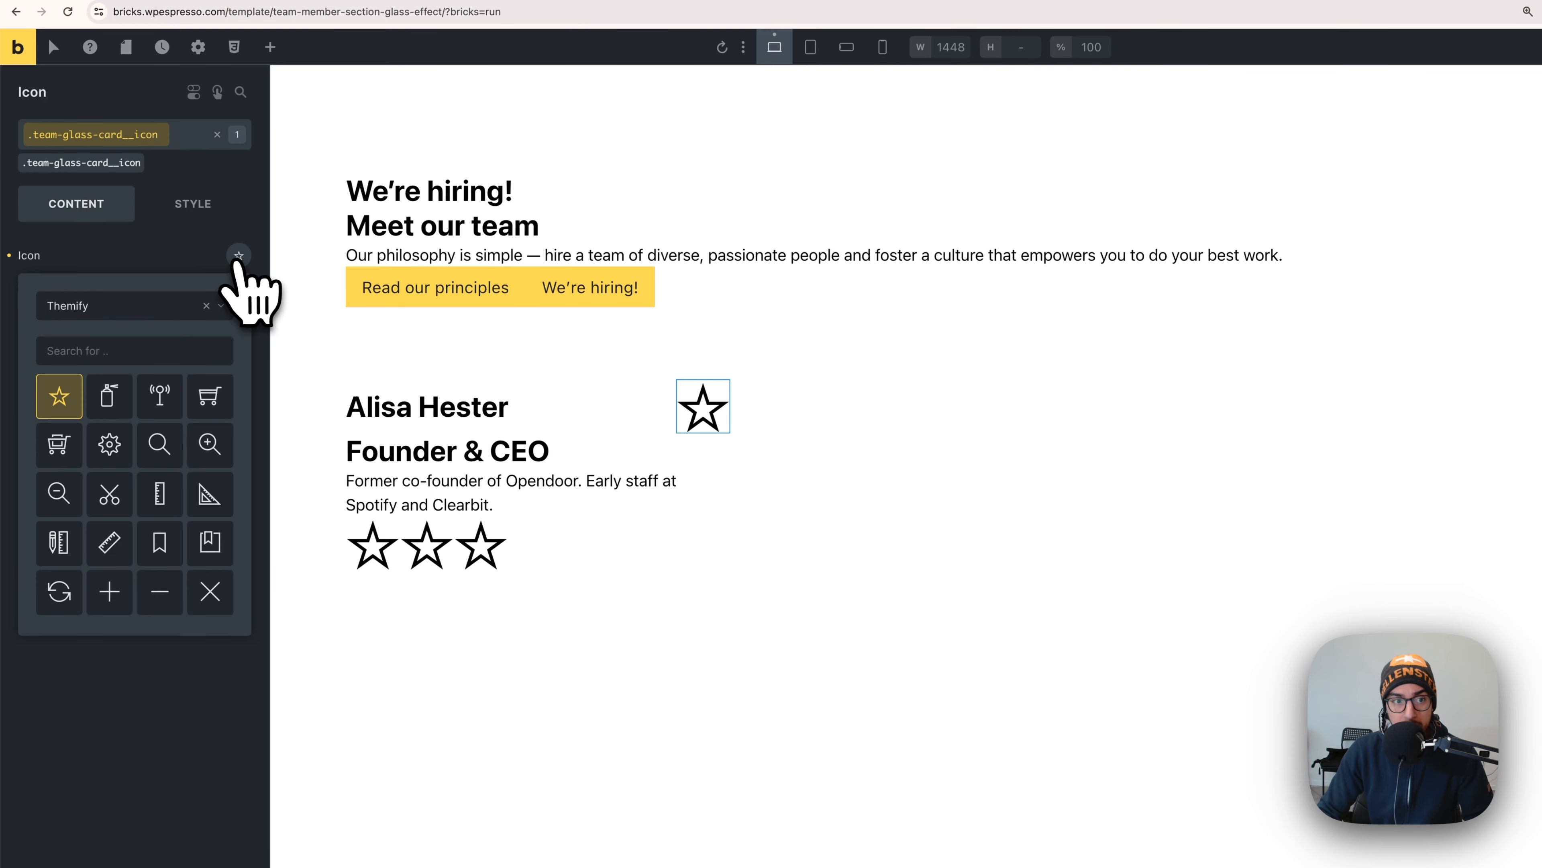
{"action": "left_click", "coordinate": [139, 305]}
{"action": "left_click", "coordinate": [134, 392]}
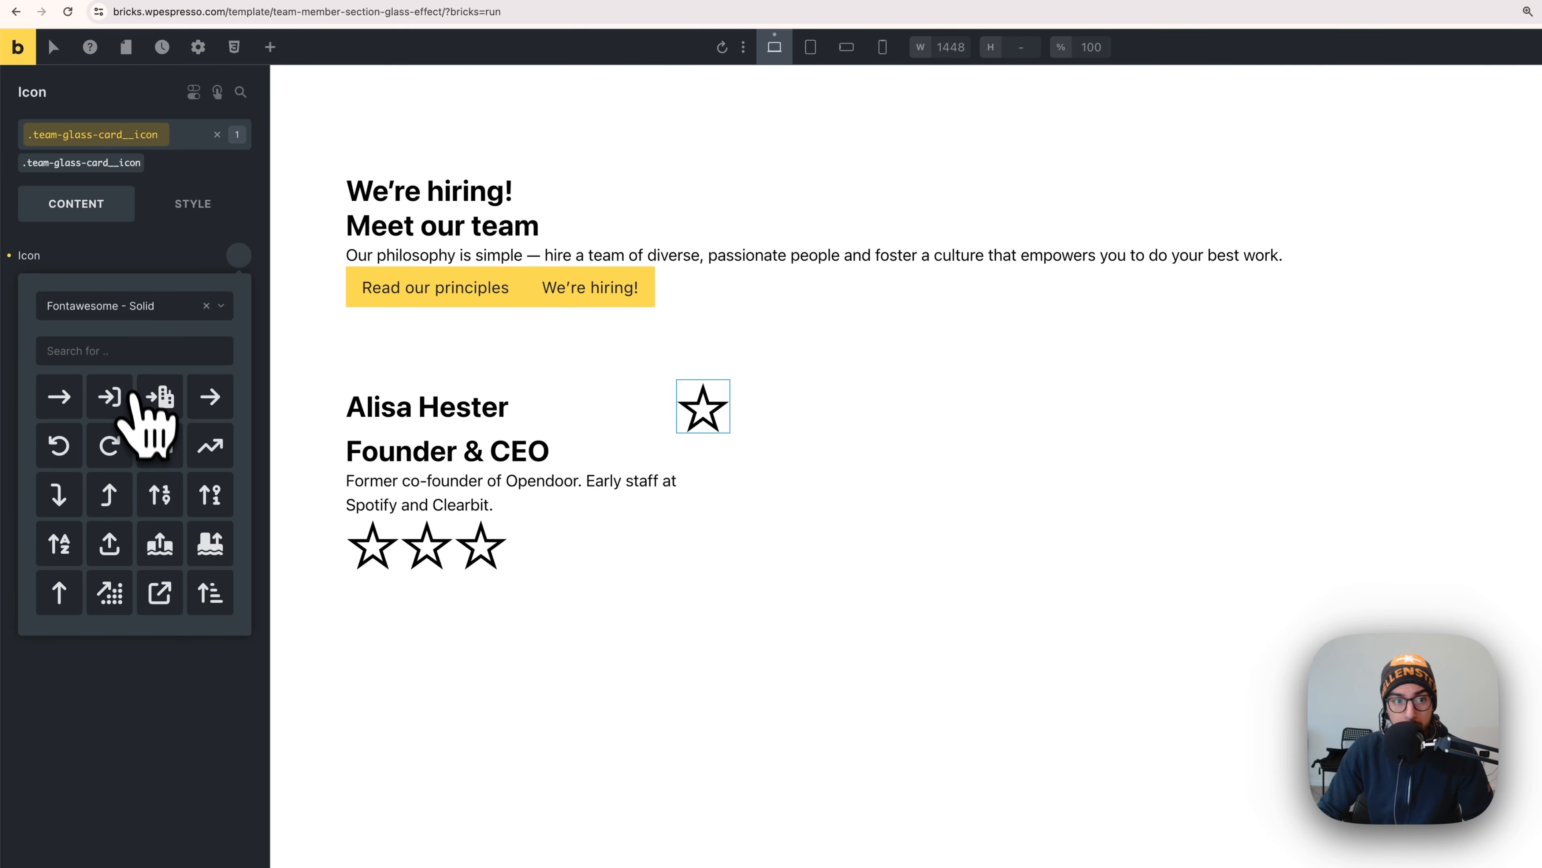
{"action": "scroll", "coordinate": [142, 444], "scroll_direction": "down", "scroll_amount": 3}
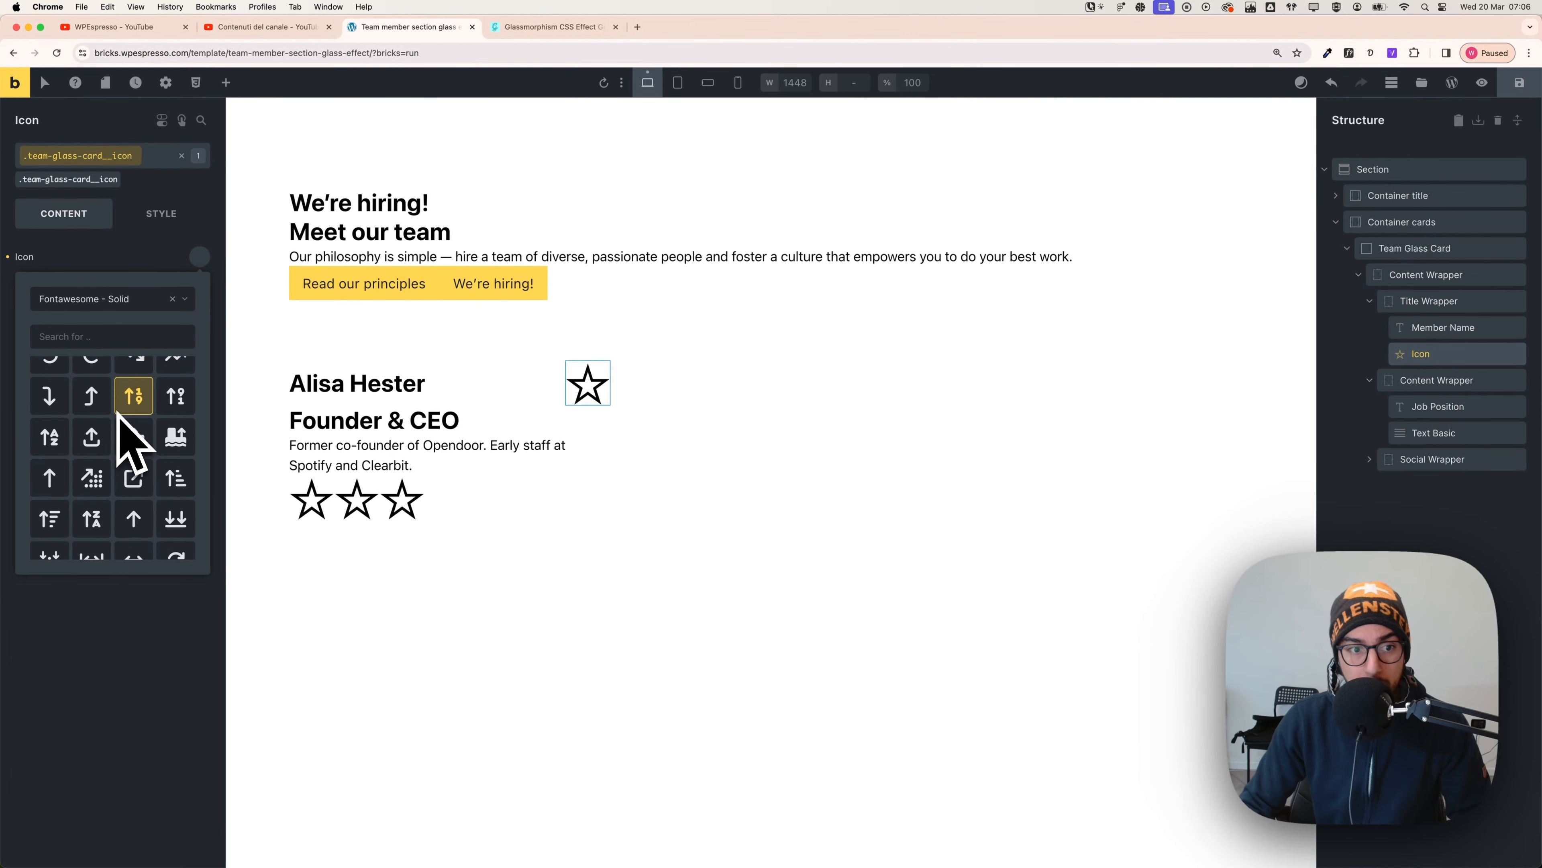
{"action": "scroll", "coordinate": [117, 413], "scroll_direction": "down", "scroll_amount": 10}
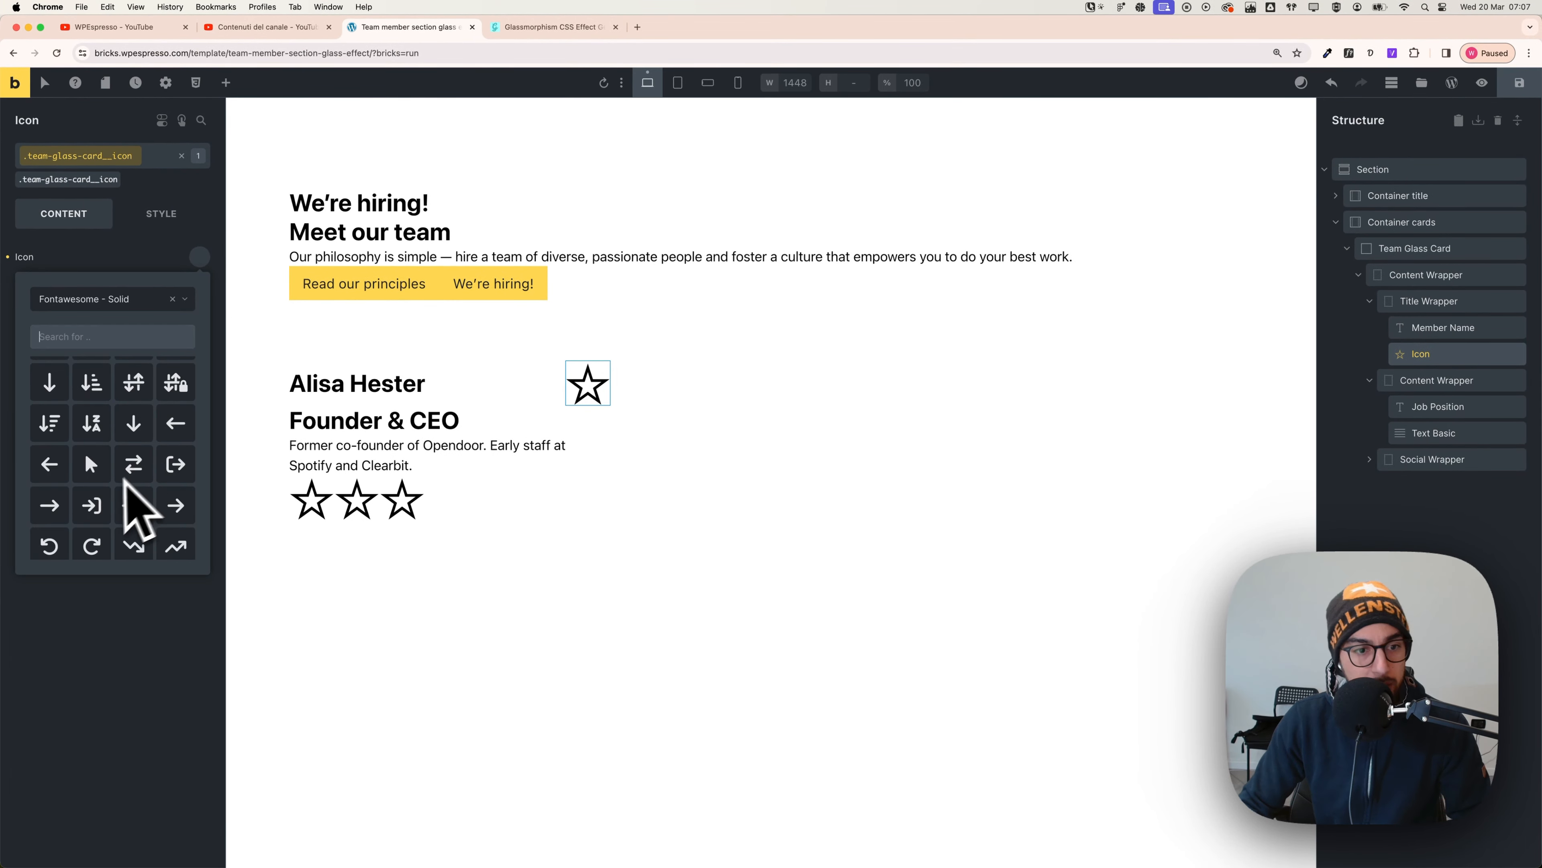
{"action": "left_click", "coordinate": [50, 506]}
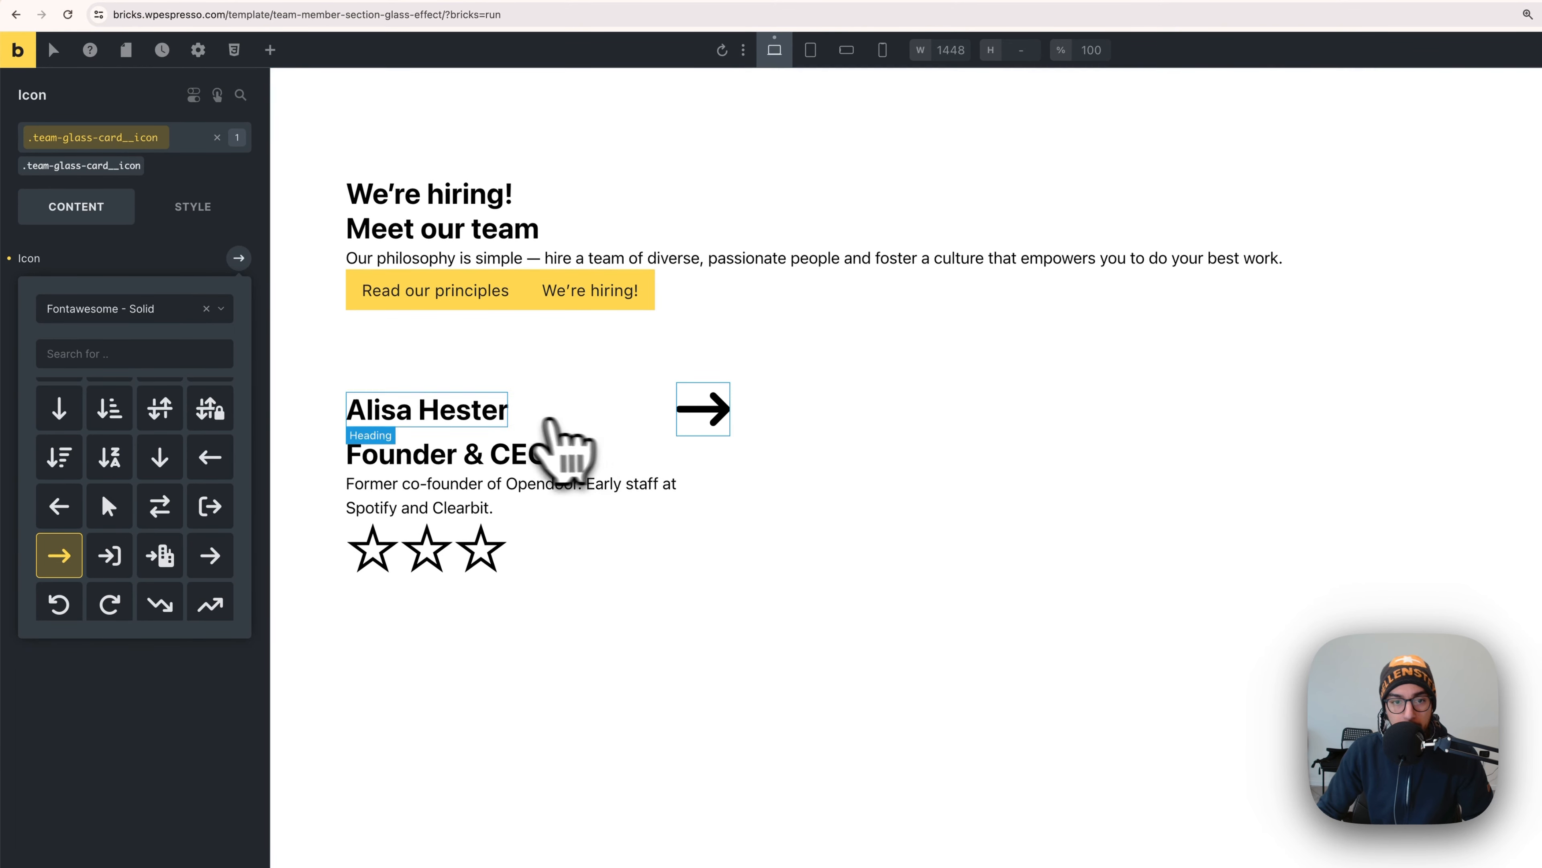
{"action": "left_click", "coordinate": [162, 267]}
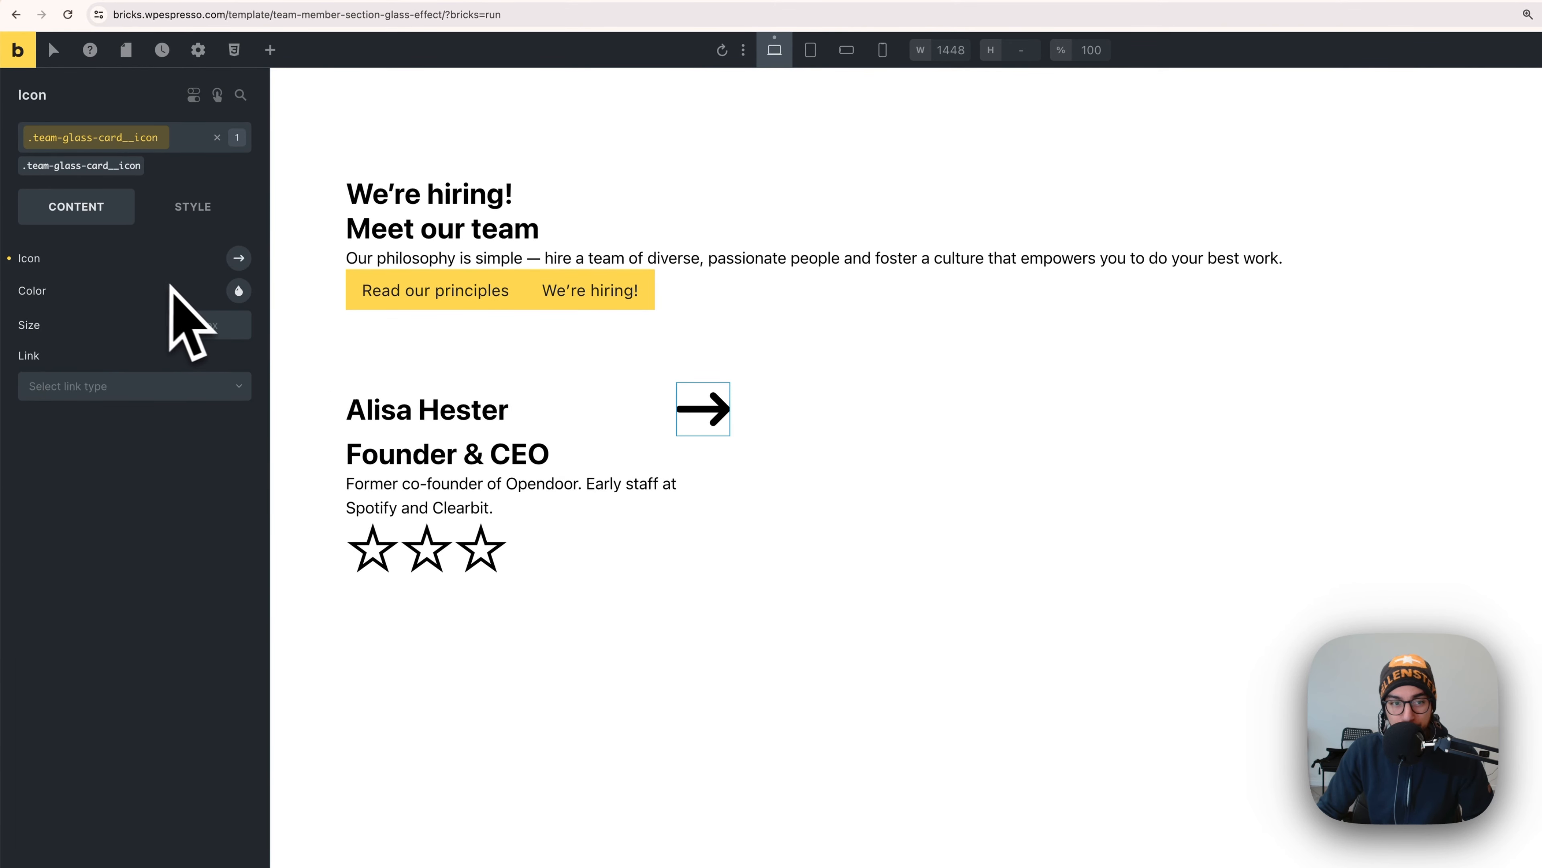
- Check the member name heading in the Figma design, then return to Bricks
{"action": "key", "text": "super+Tab"}
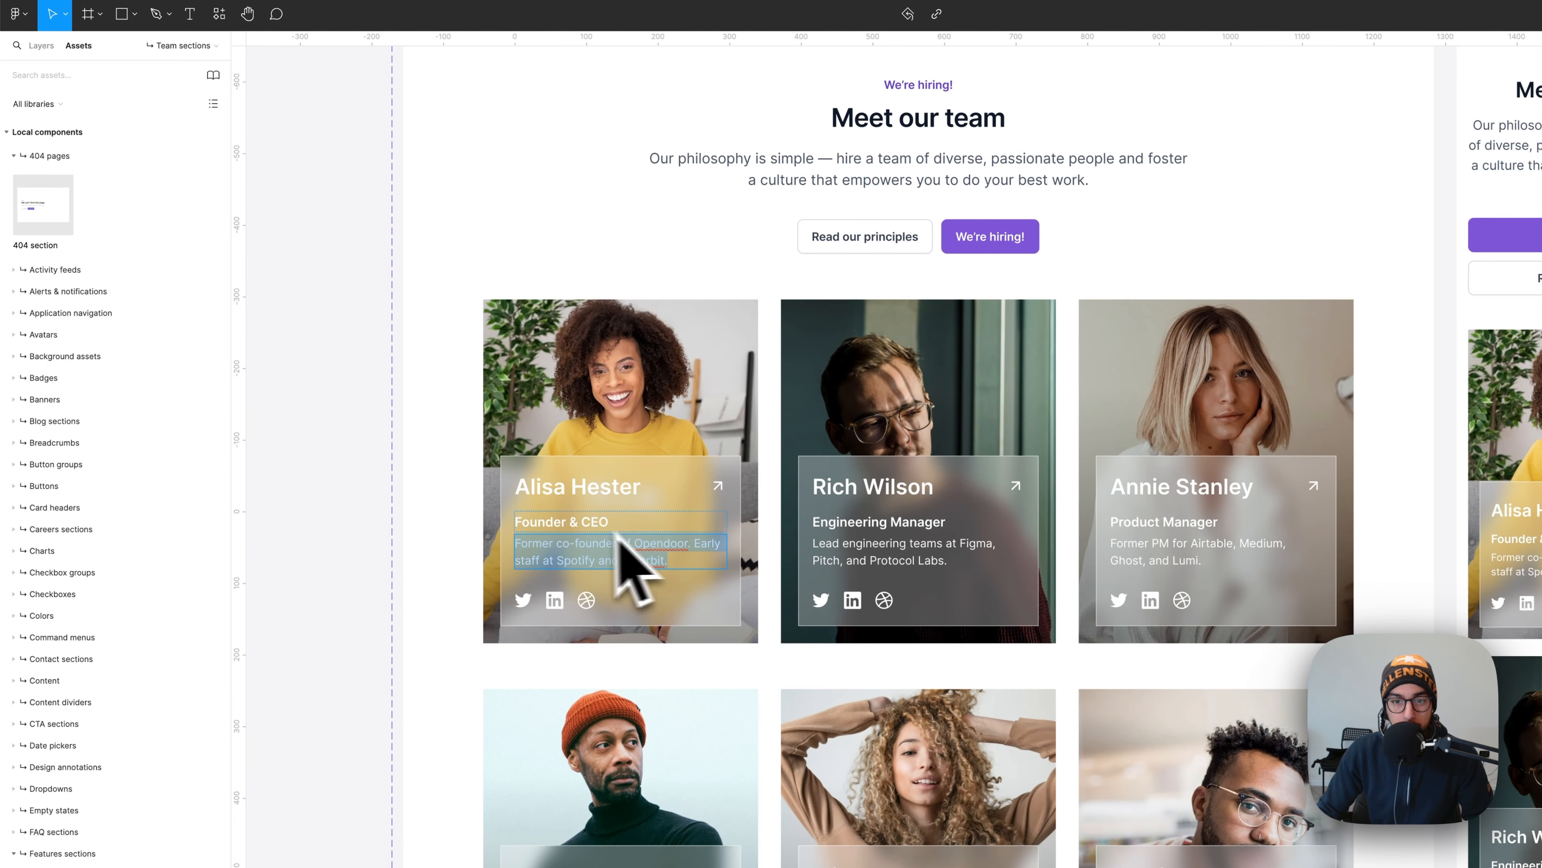
{"action": "scroll", "coordinate": [620, 527], "scroll_direction": "up", "scroll_amount": 5}
{"action": "key", "text": "Escape"}
{"action": "left_click", "coordinate": [653, 467]}
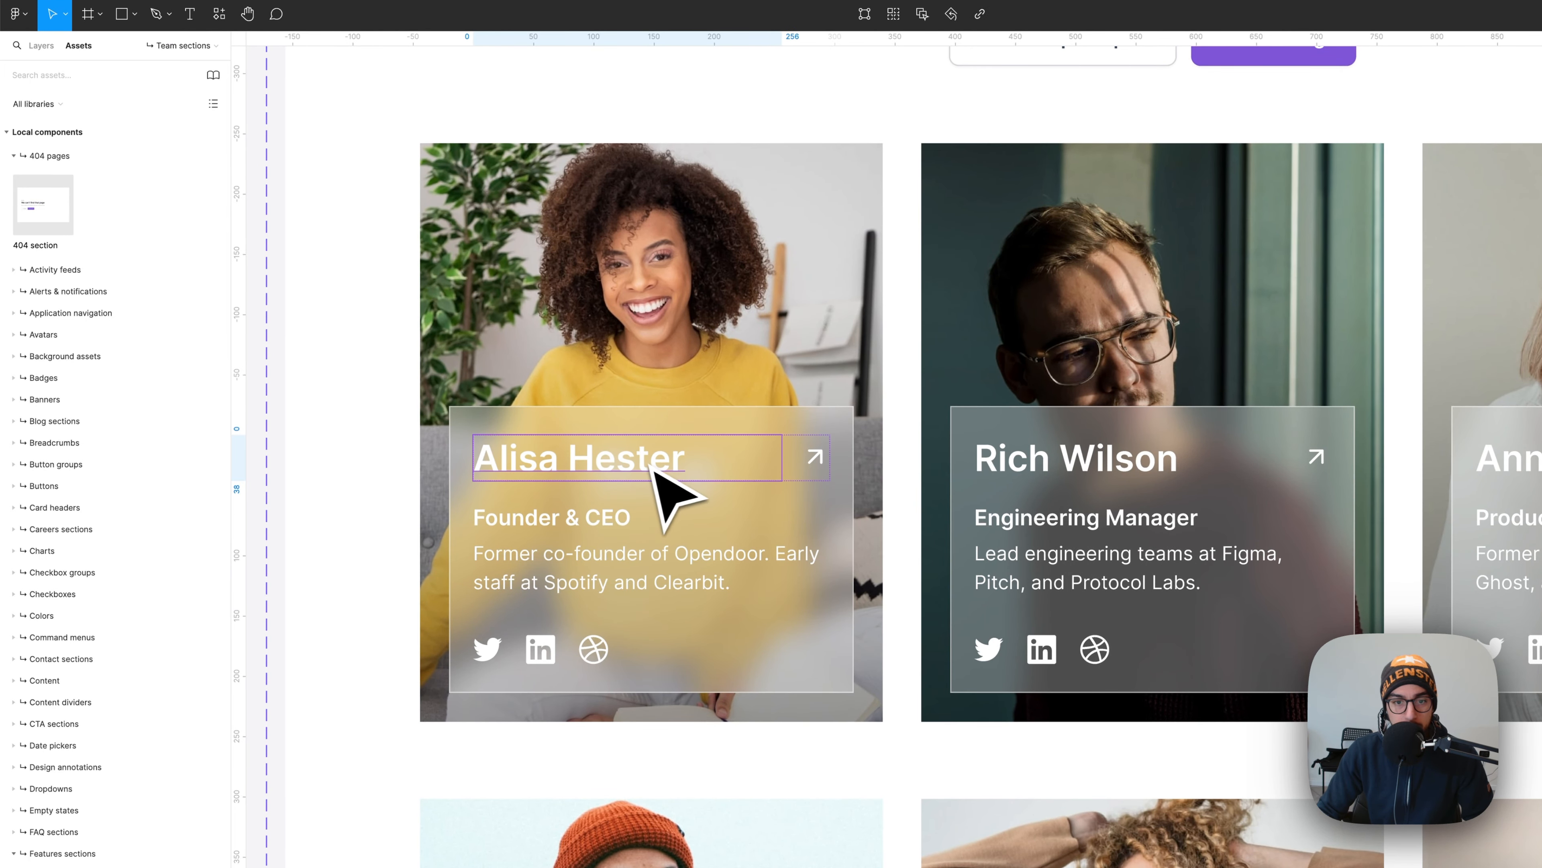
{"action": "key", "text": "super+Tab"}
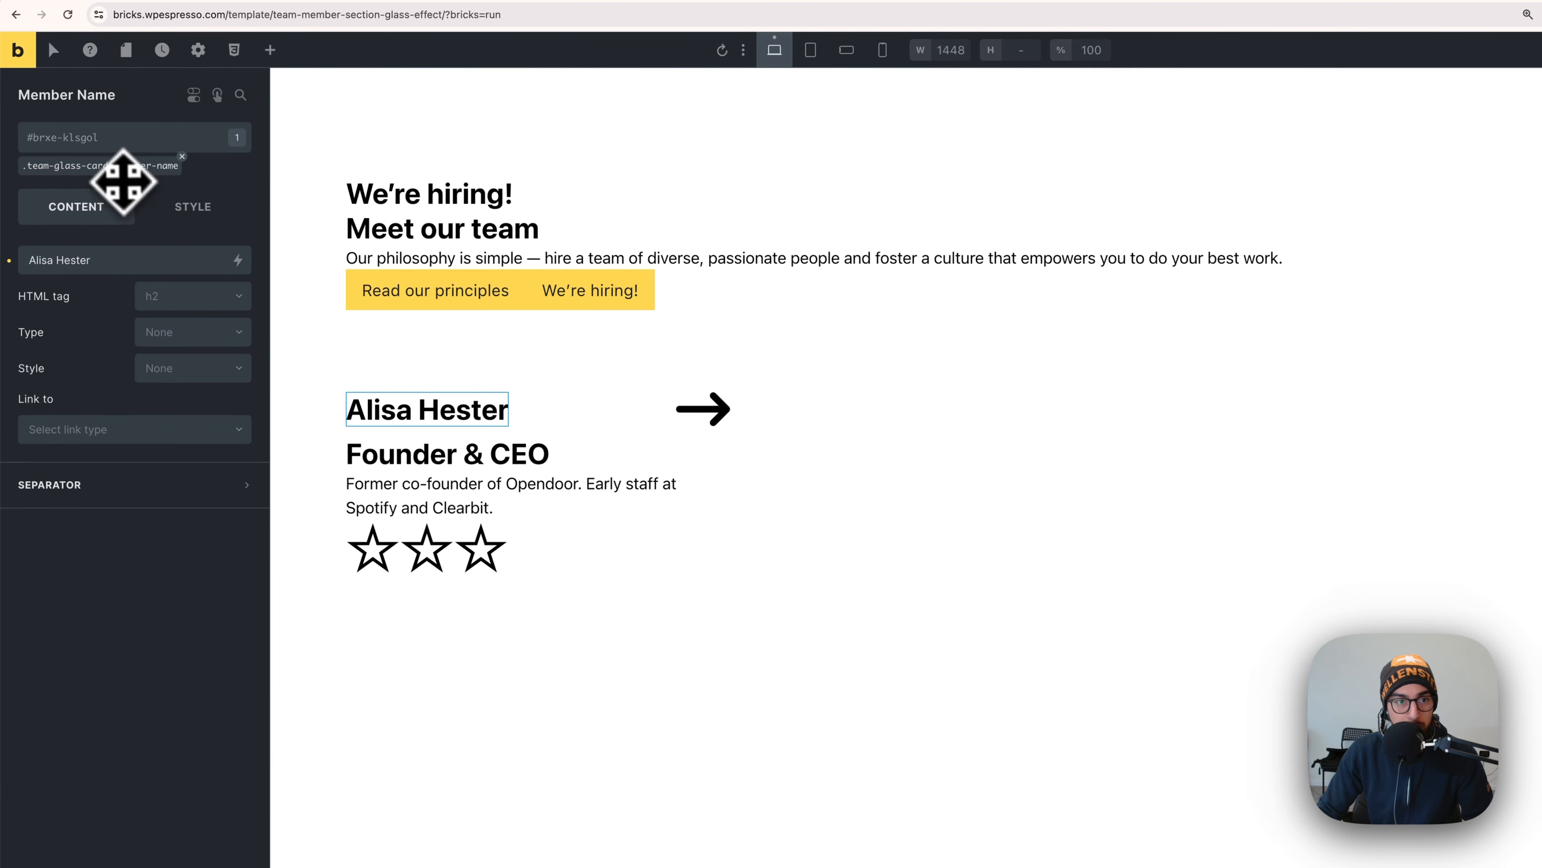
- Apply the member name class and set its font size to automatic.css XL (var(--text-xl))
{"action": "left_click", "coordinate": [125, 166]}
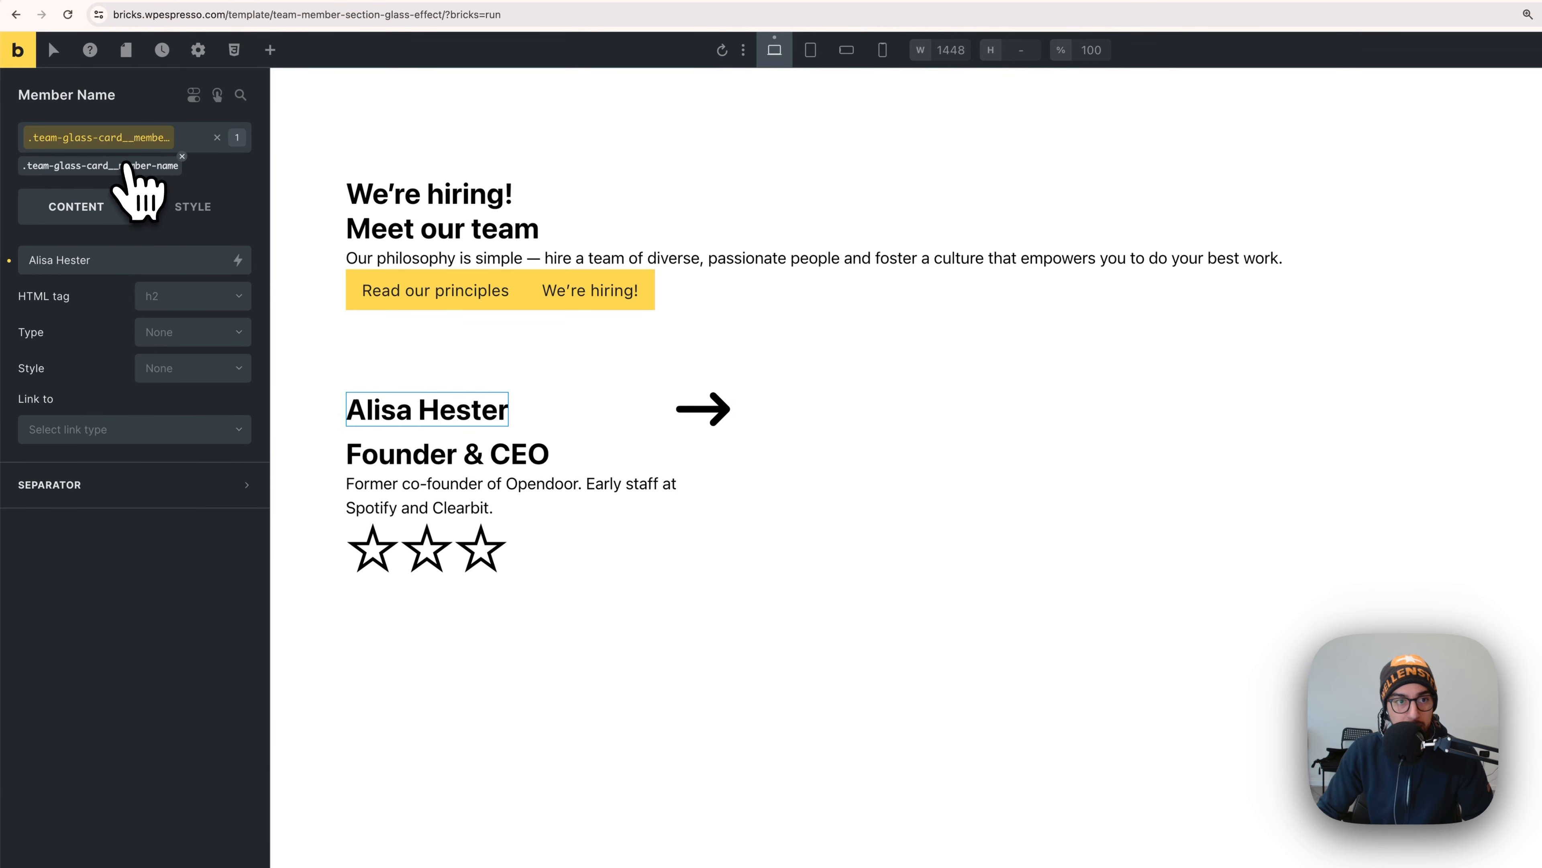
{"action": "left_click", "coordinate": [200, 209]}
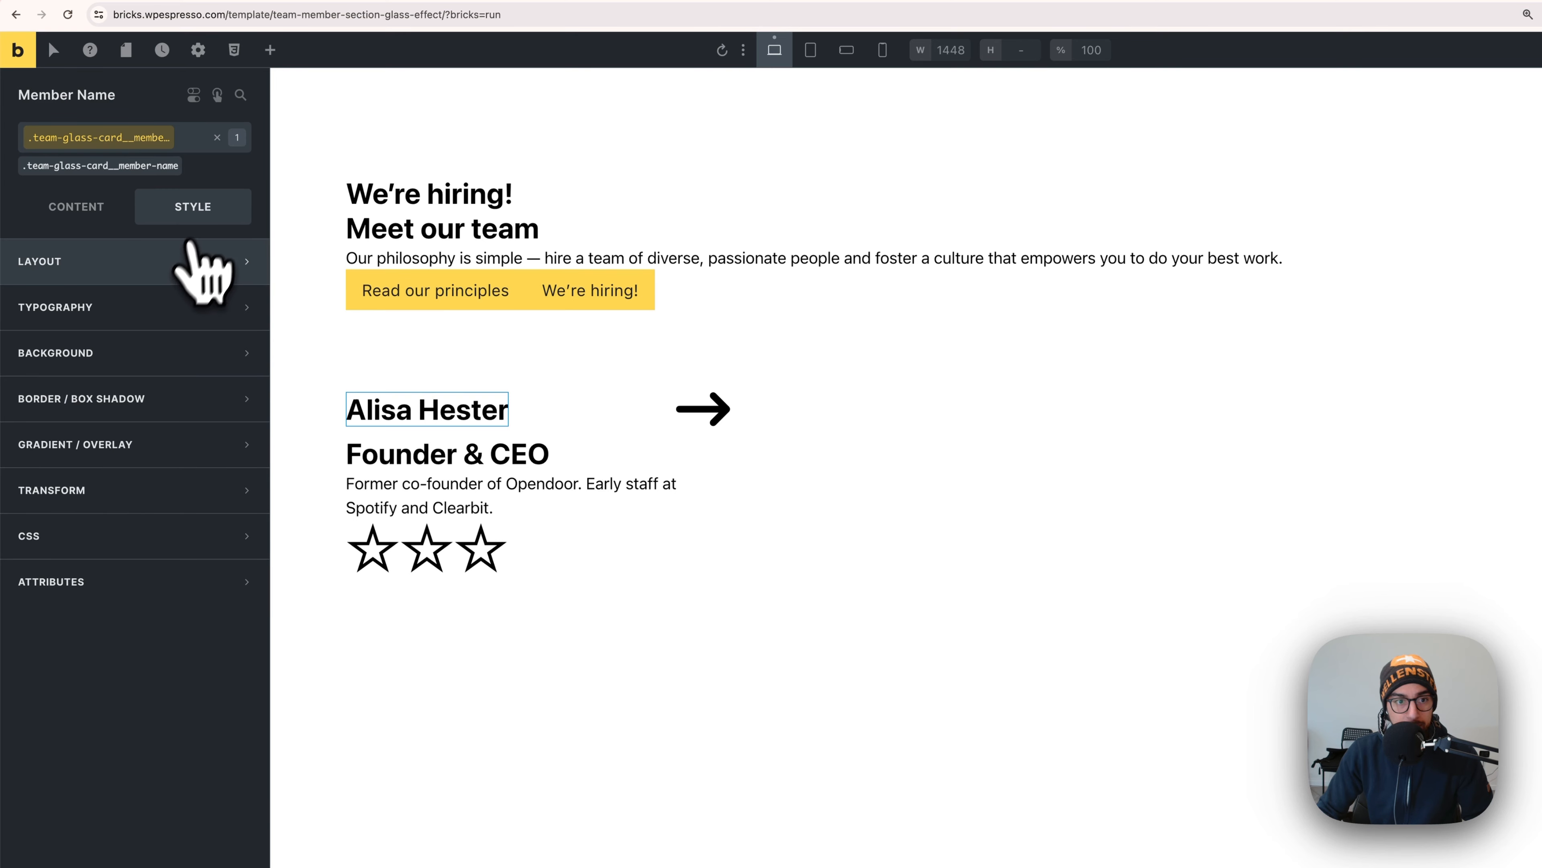
{"action": "left_click", "coordinate": [176, 307]}
{"action": "right_click", "coordinate": [215, 386]}
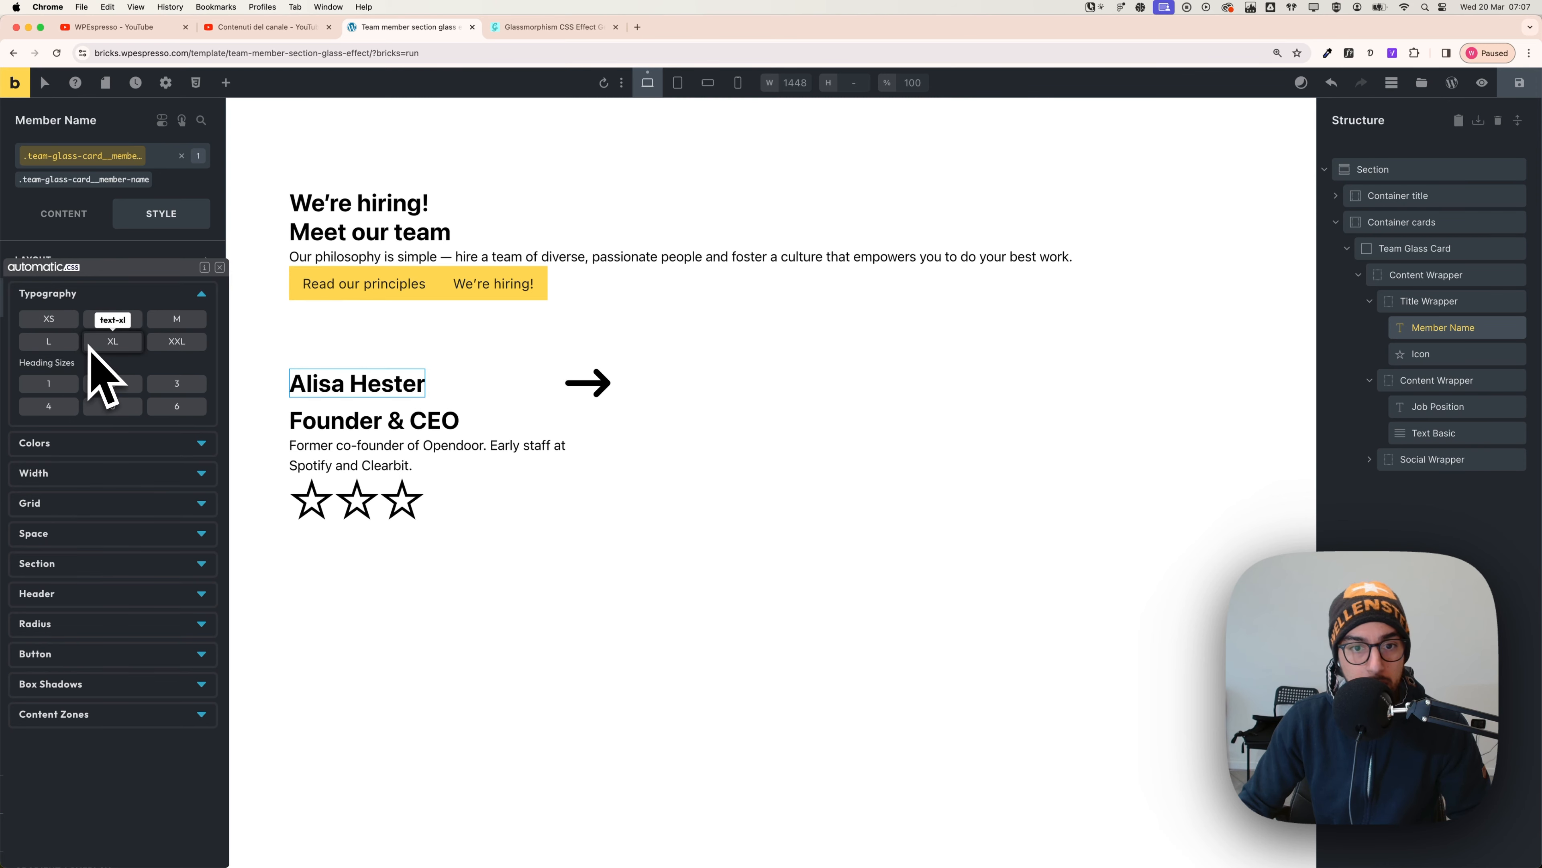
{"action": "key", "text": "super+Tab"}
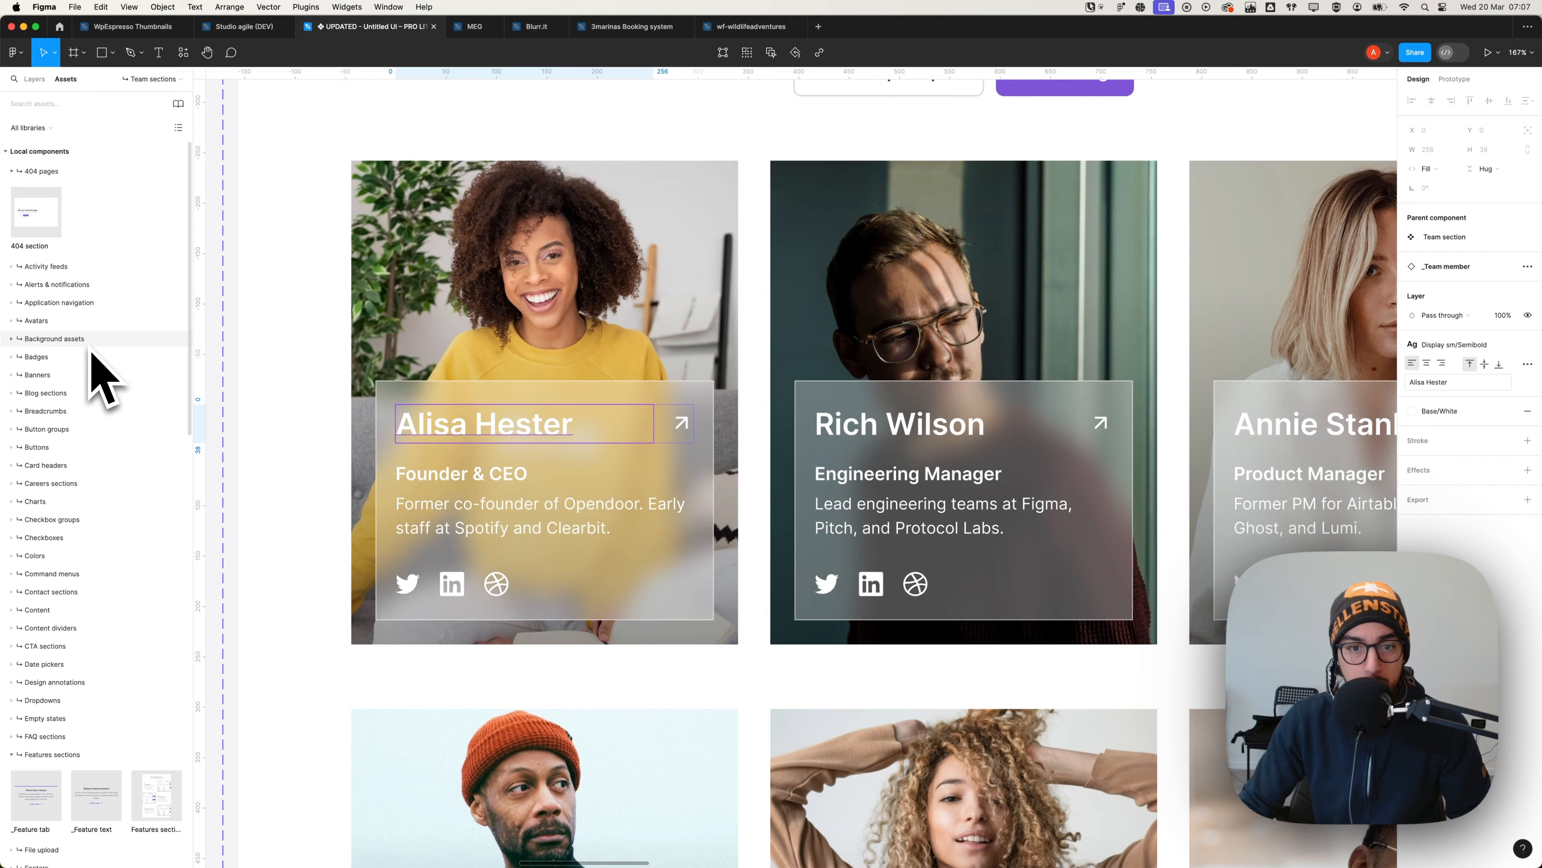
{"action": "key", "text": "super+Tab"}
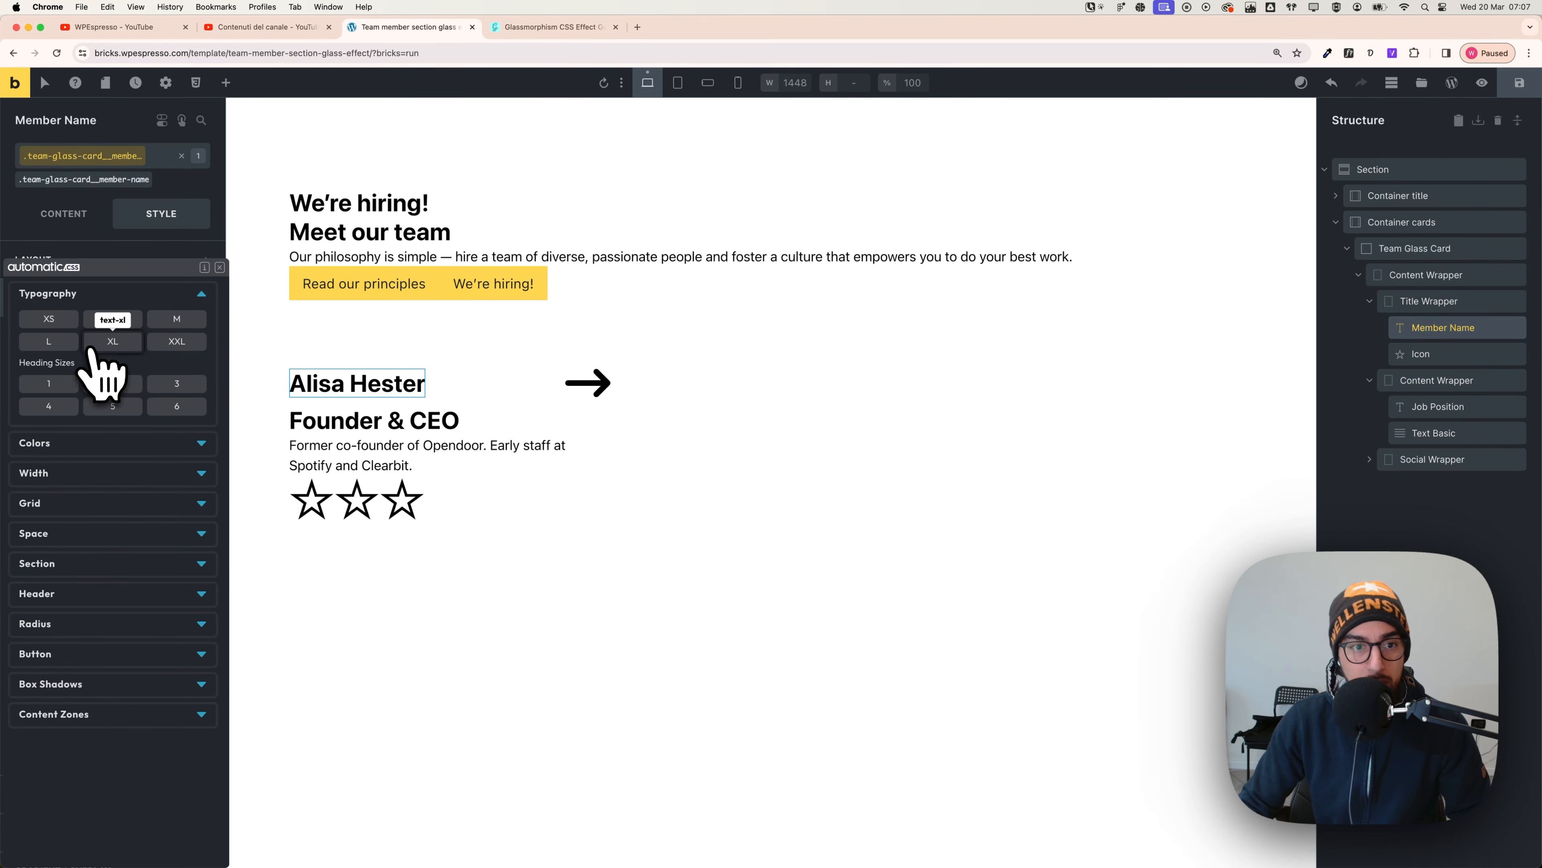
{"action": "left_click", "coordinate": [587, 383]}
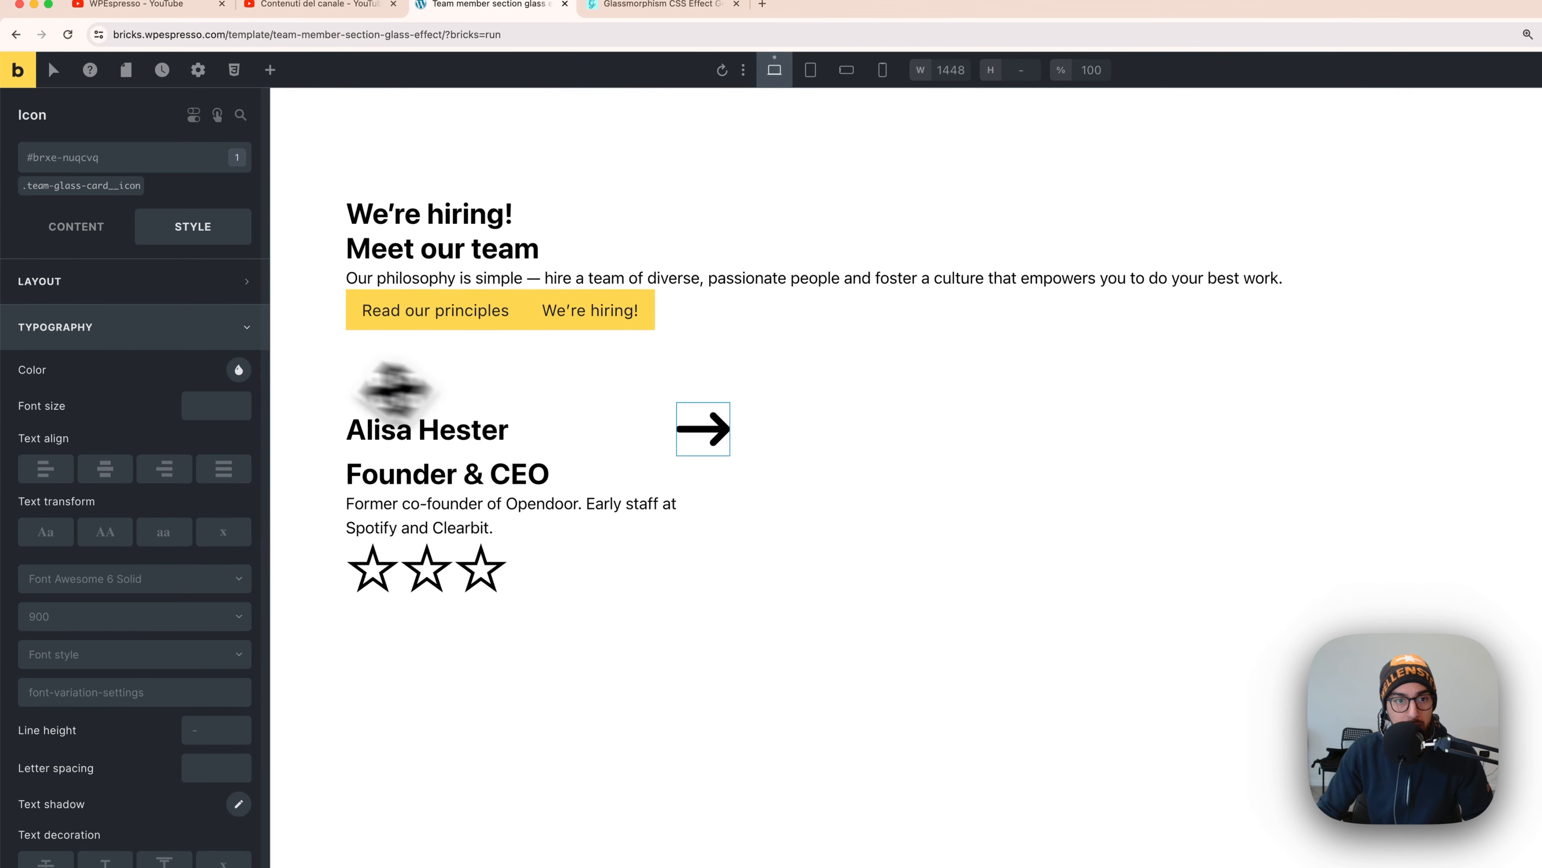
- On the icon class, change the arrow's Size to 1.5em
{"action": "left_click", "coordinate": [100, 187]}
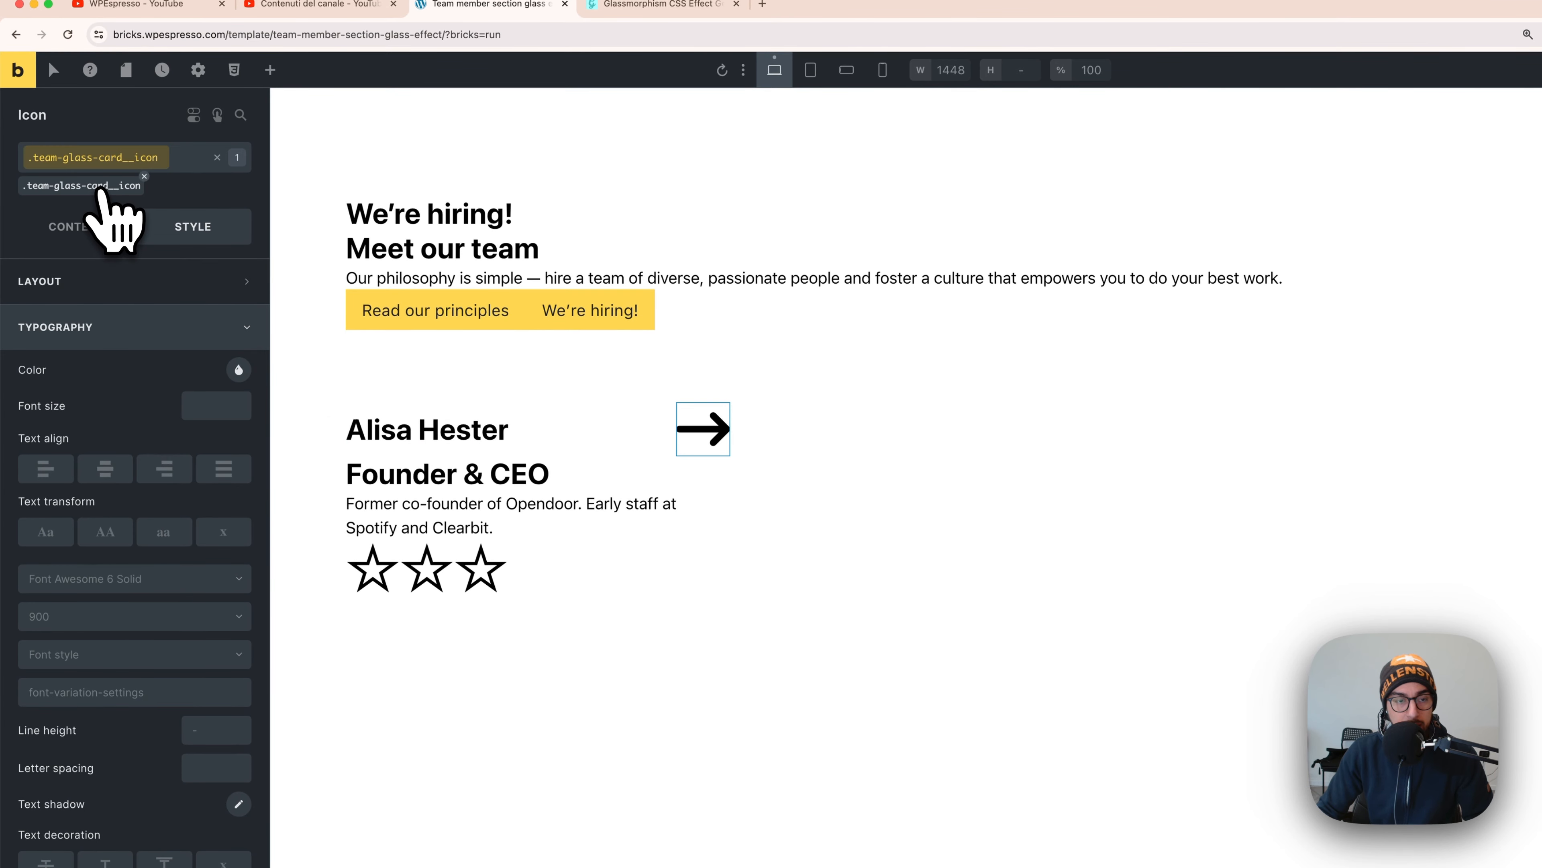
{"action": "left_click", "coordinate": [91, 226]}
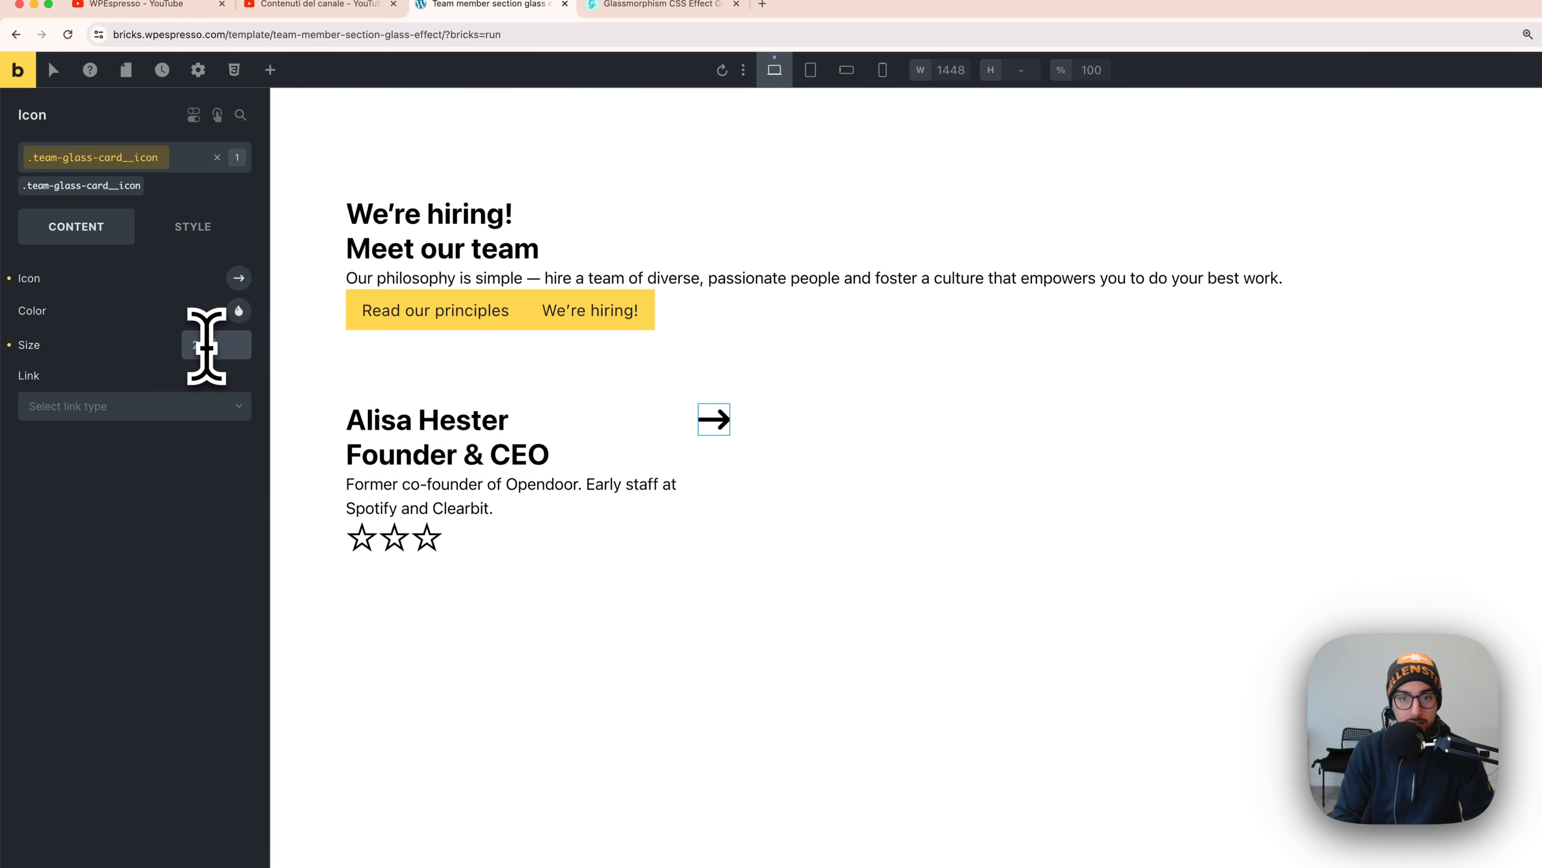
{"action": "key", "text": "BackSpace"}
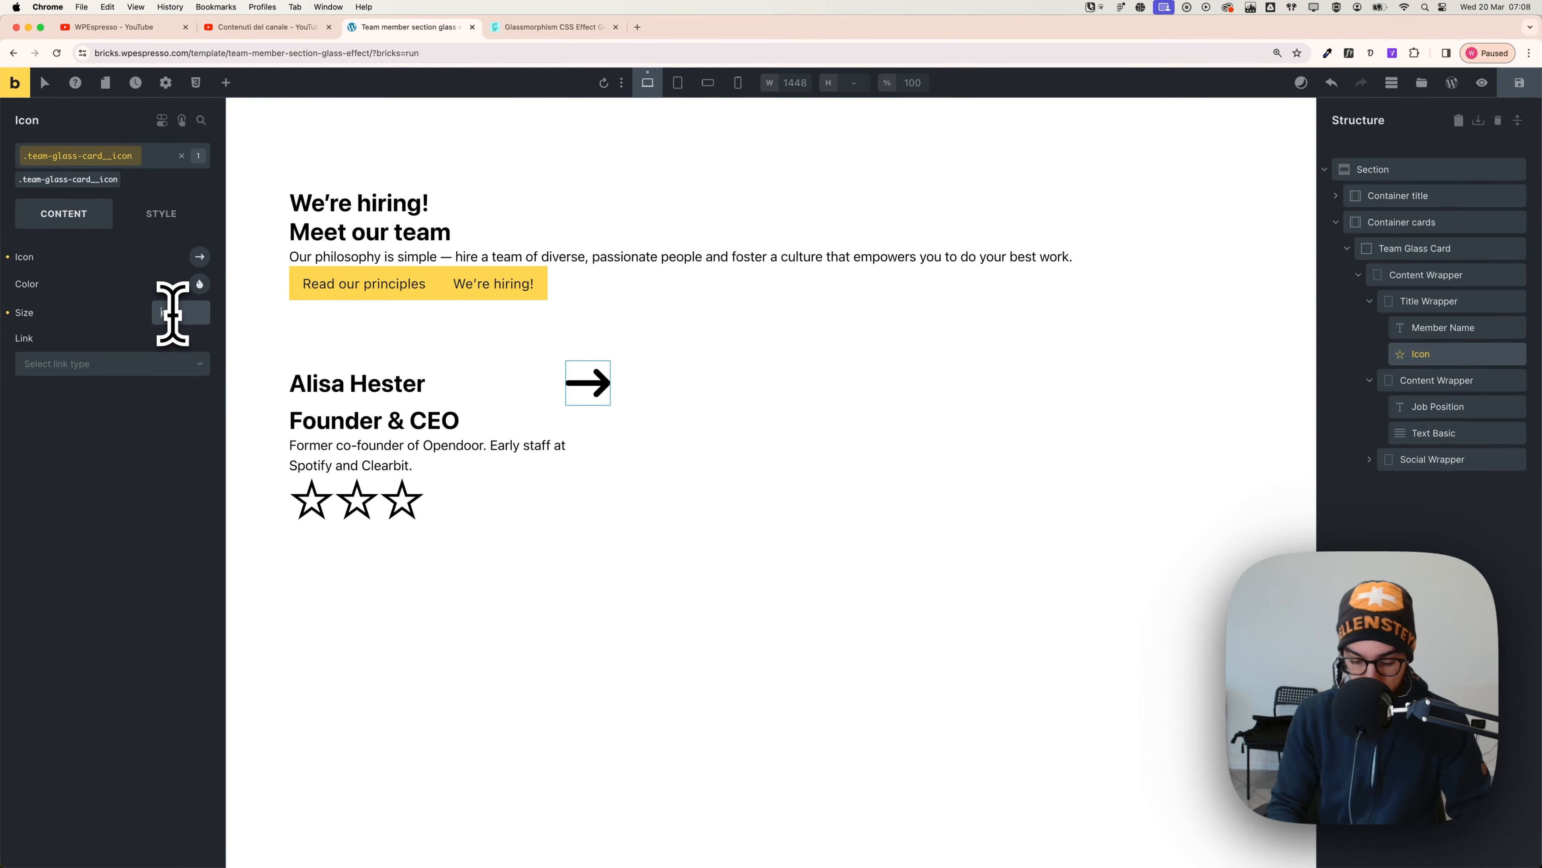
{"action": "type", "text": "1.5em"}
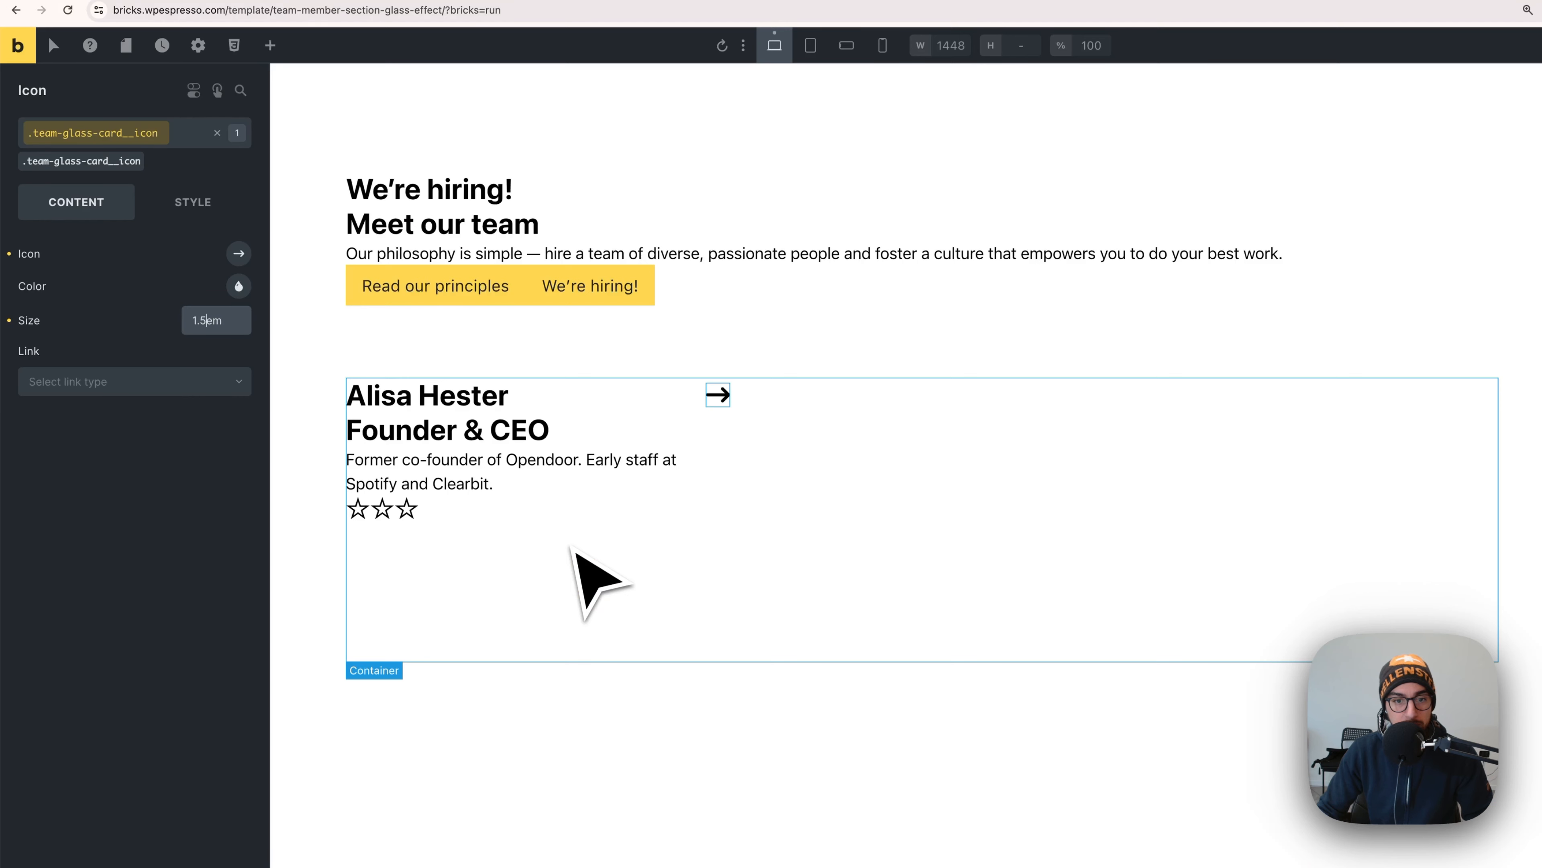
- Give the Founder & CEO role its job position class and the automatic.css M text size
{"action": "left_click", "coordinate": [449, 443]}
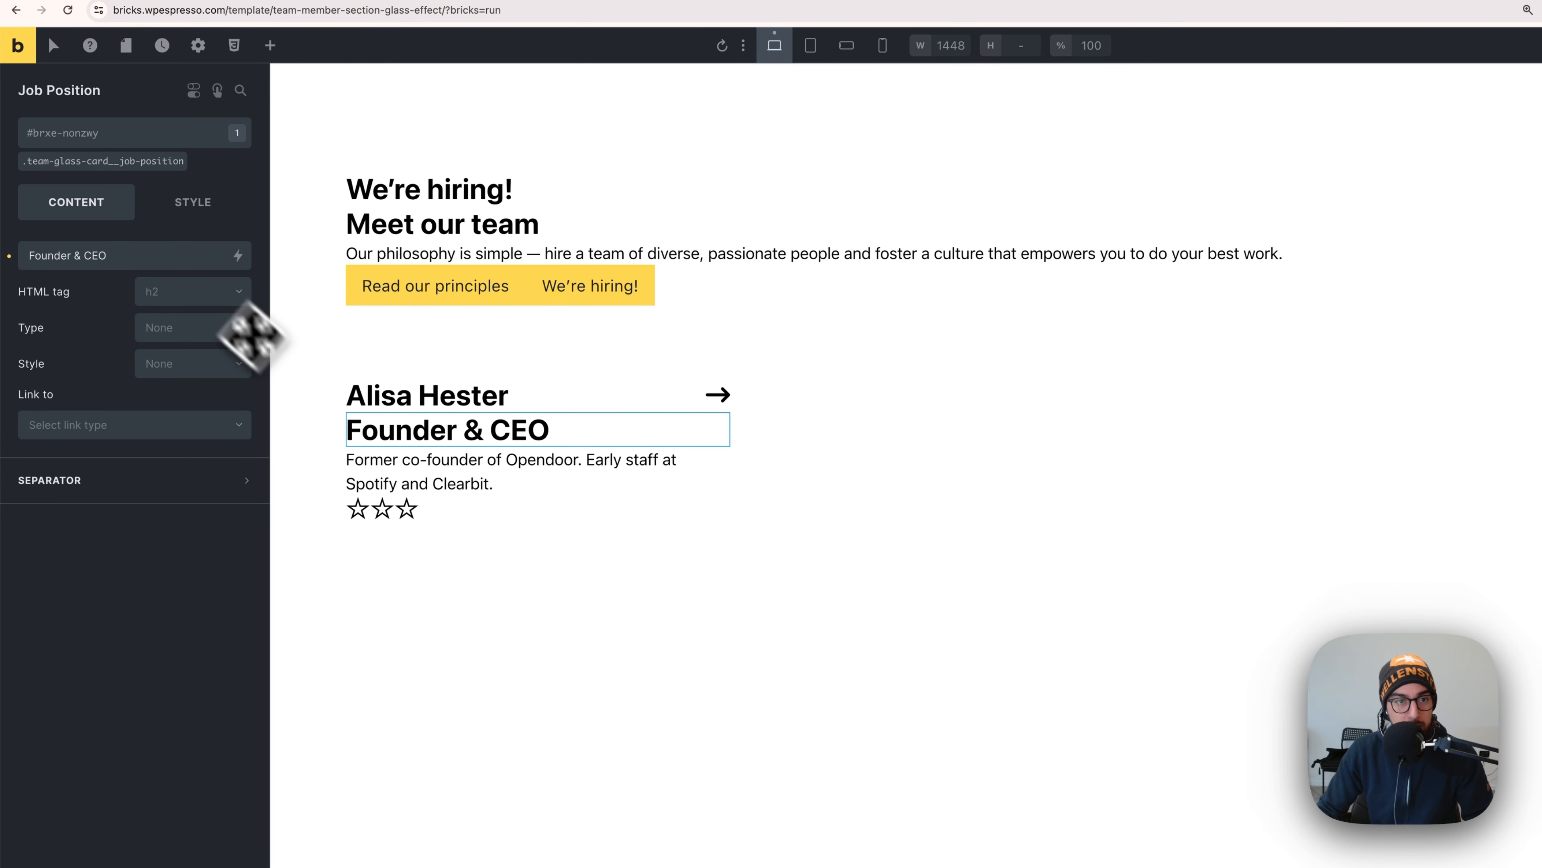
{"action": "left_click", "coordinate": [118, 161]}
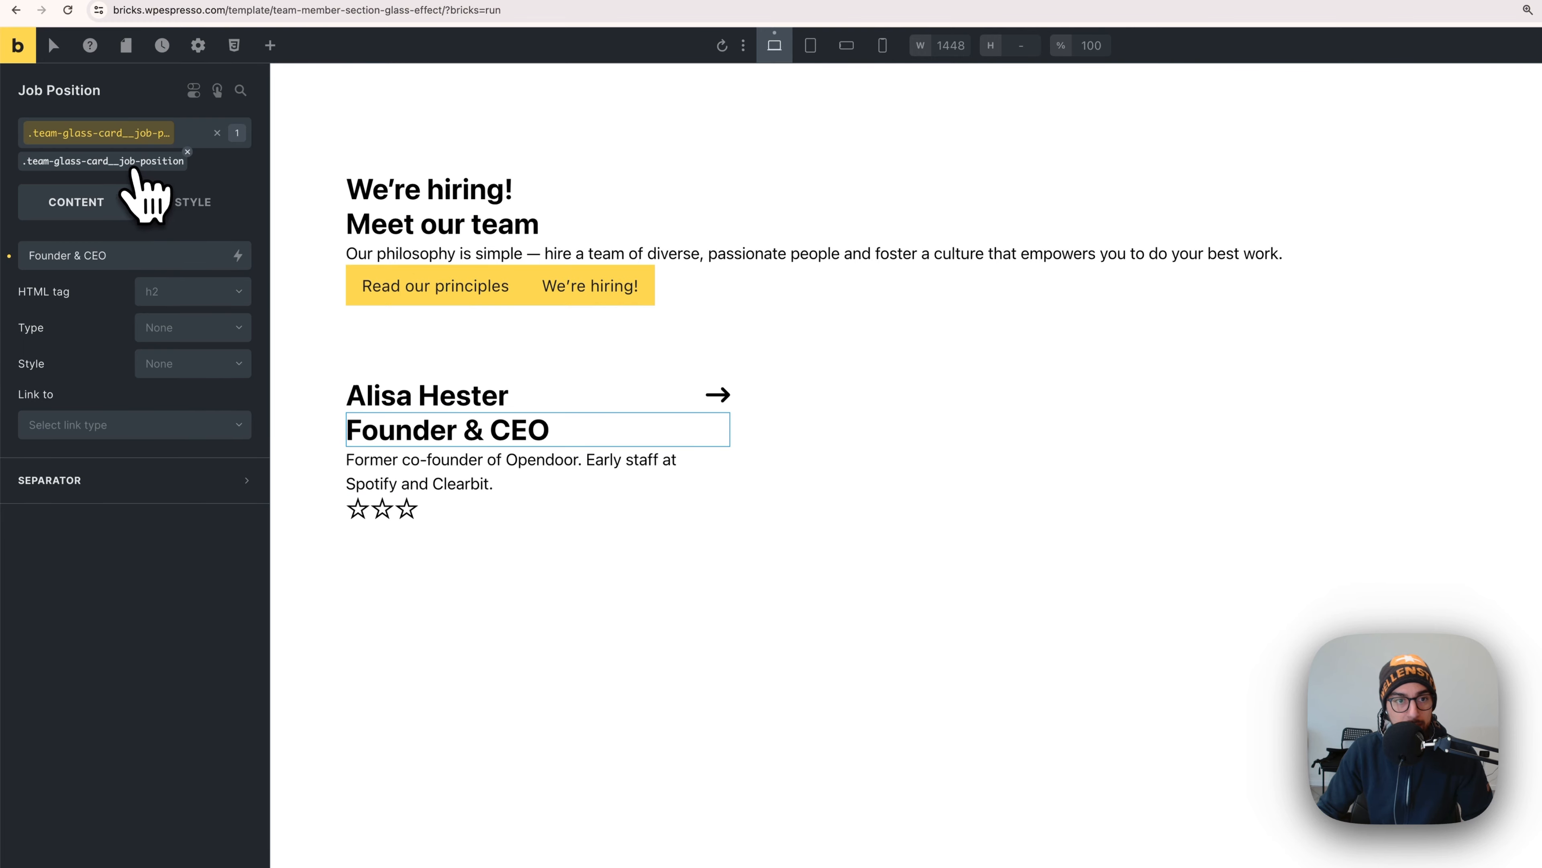
{"action": "left_click", "coordinate": [193, 205]}
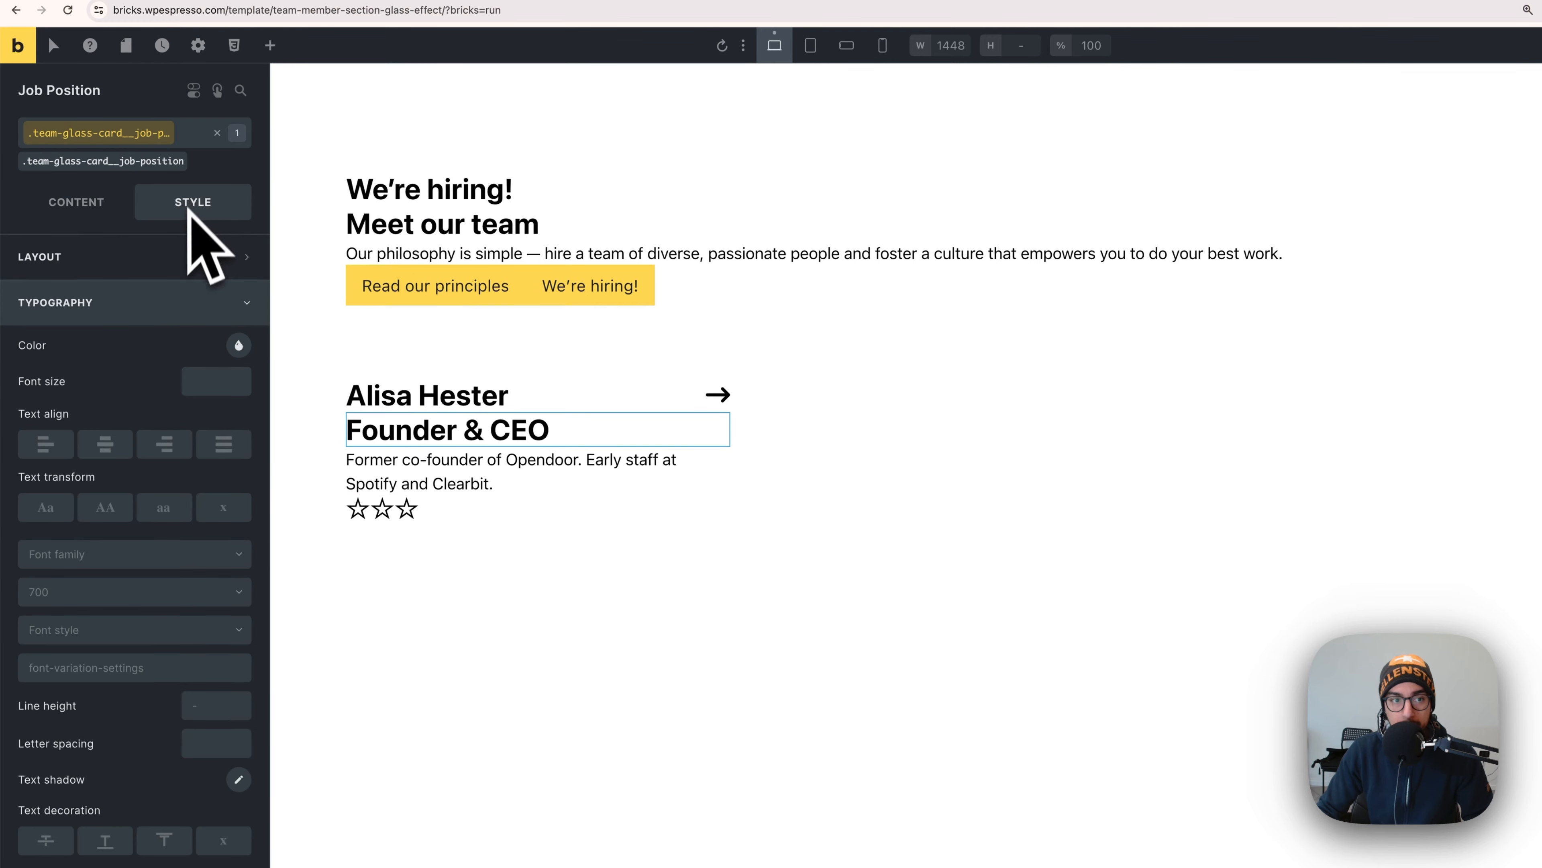
{"action": "right_click", "coordinate": [212, 382]}
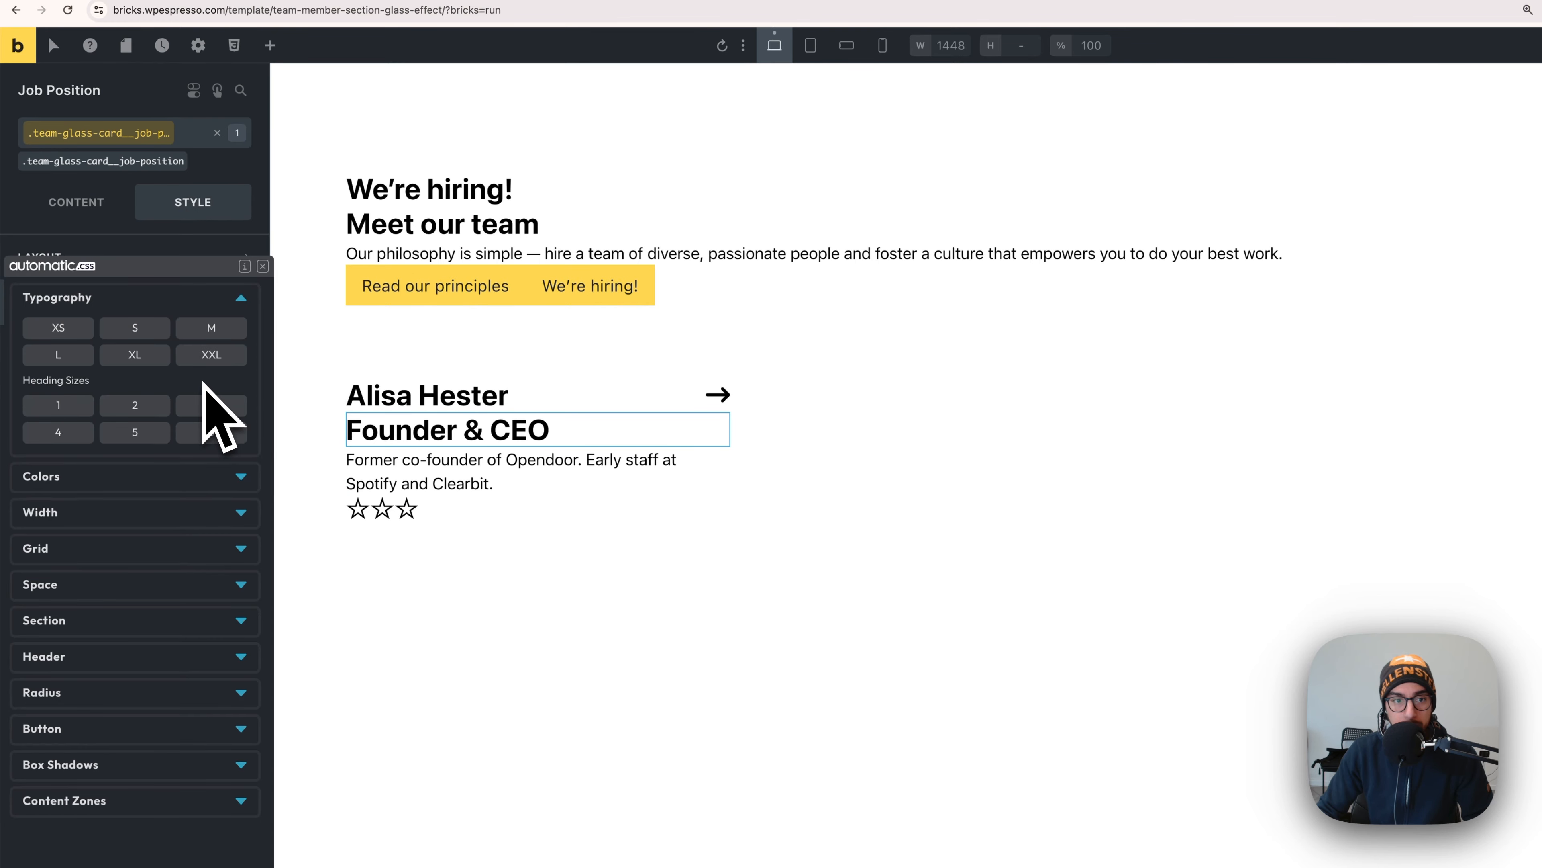
{"action": "left_click", "coordinate": [223, 333]}
- Set the bio class font size to calc(var(--text-s)*1.3), then view the Figma card
{"action": "left_click", "coordinate": [452, 462]}
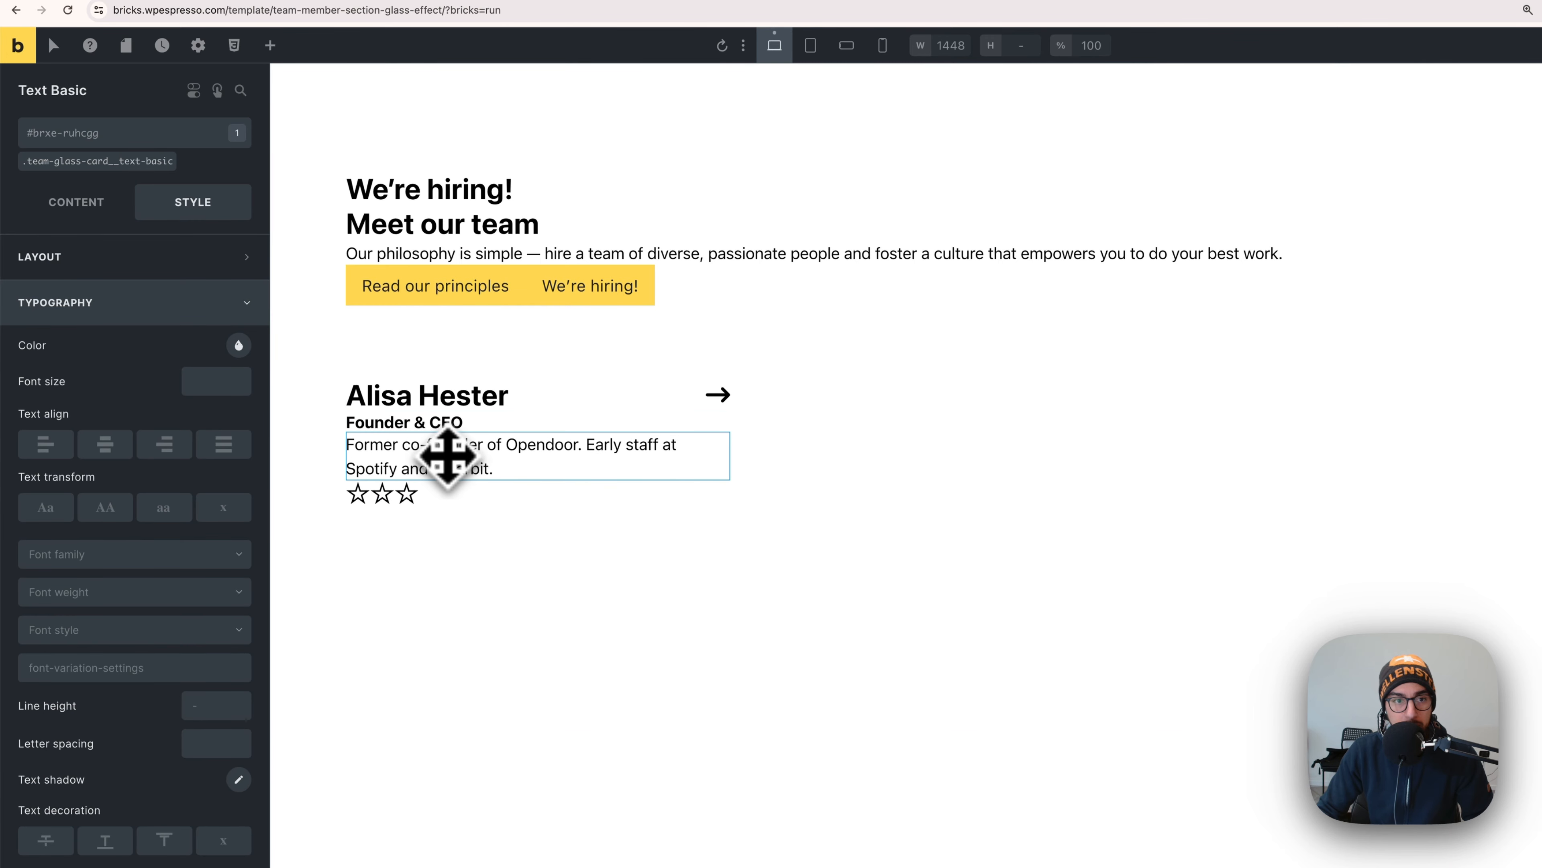
{"action": "left_click", "coordinate": [94, 164]}
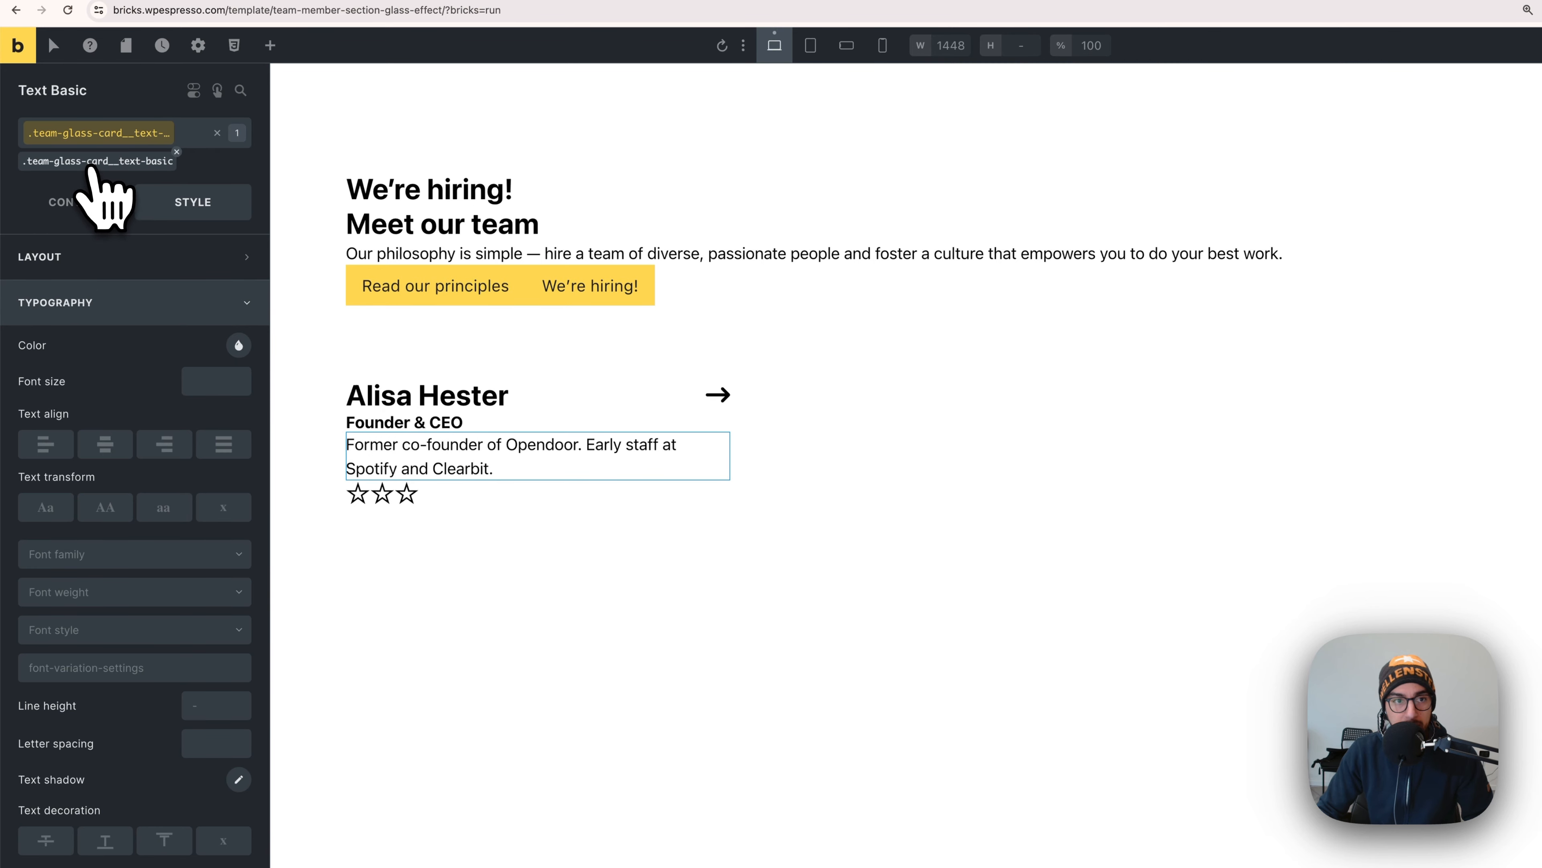
{"action": "right_click", "coordinate": [207, 383]}
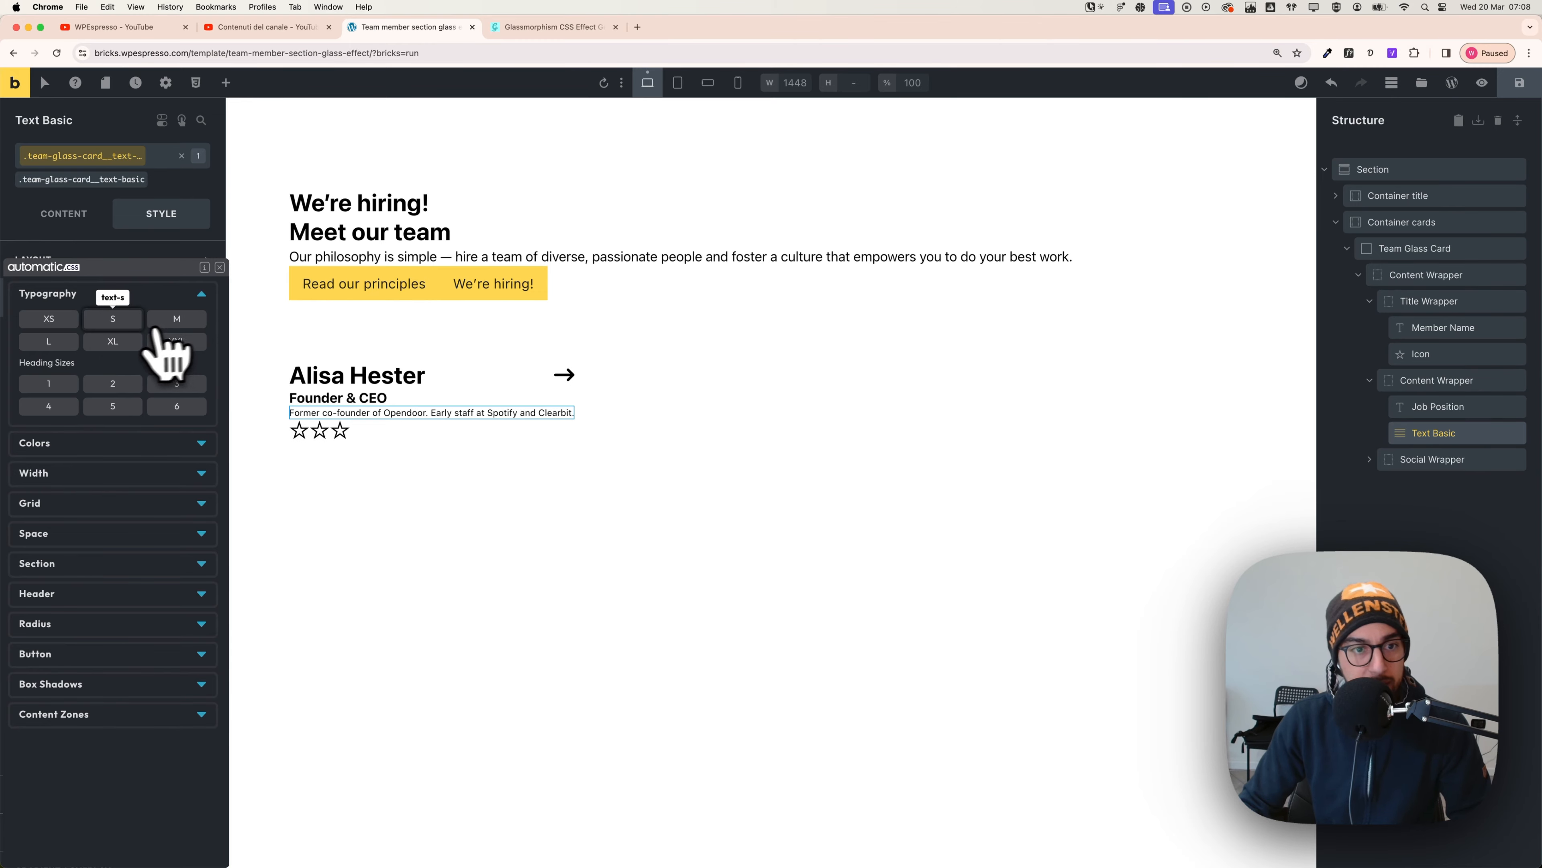
{"action": "left_click", "coordinate": [130, 325]}
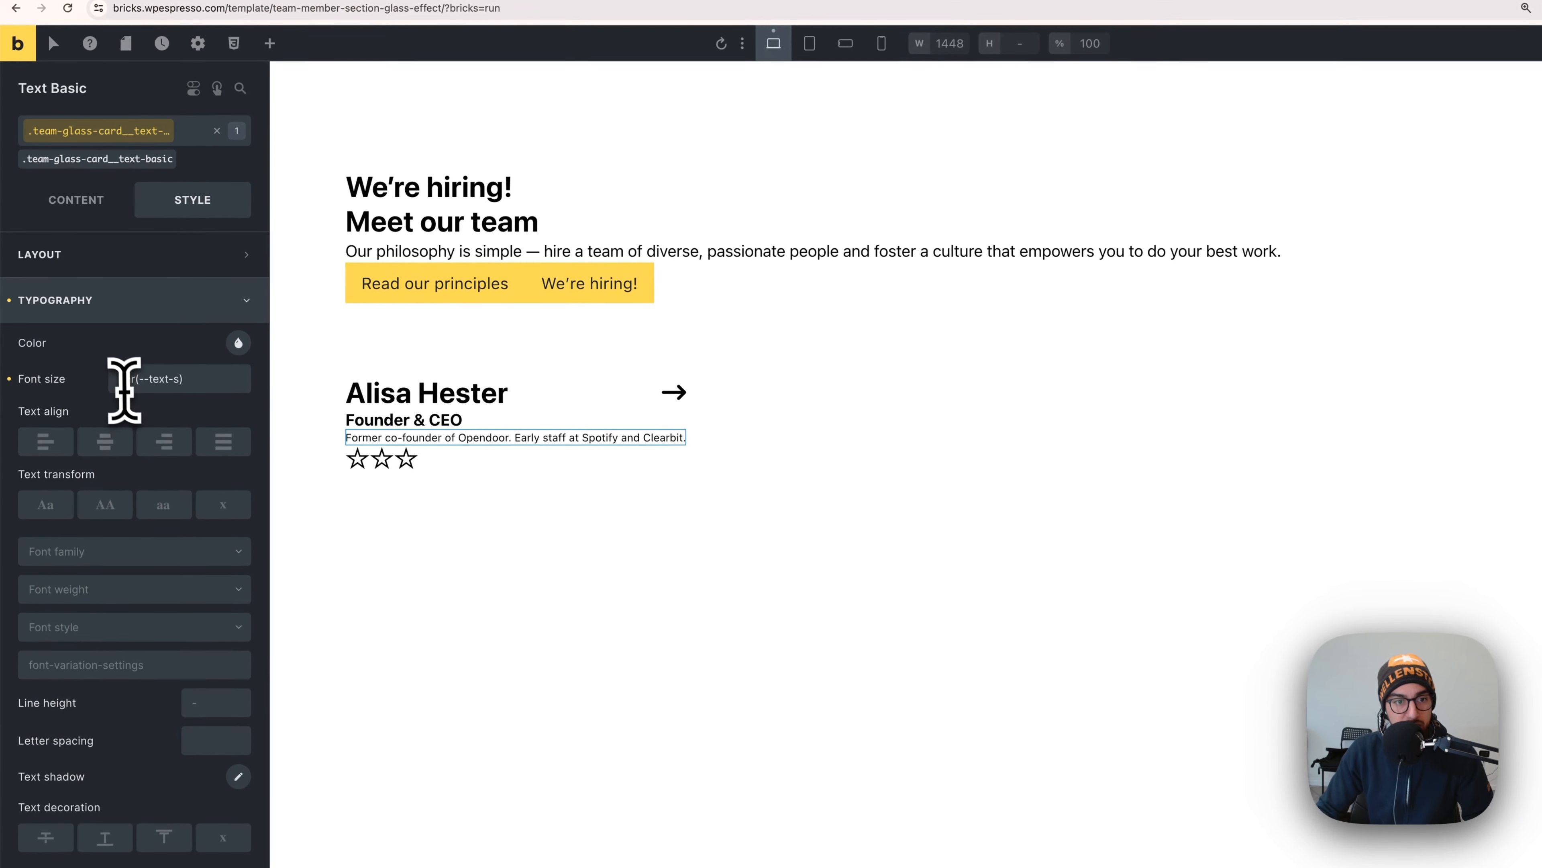
{"action": "left_click", "coordinate": [123, 383]}
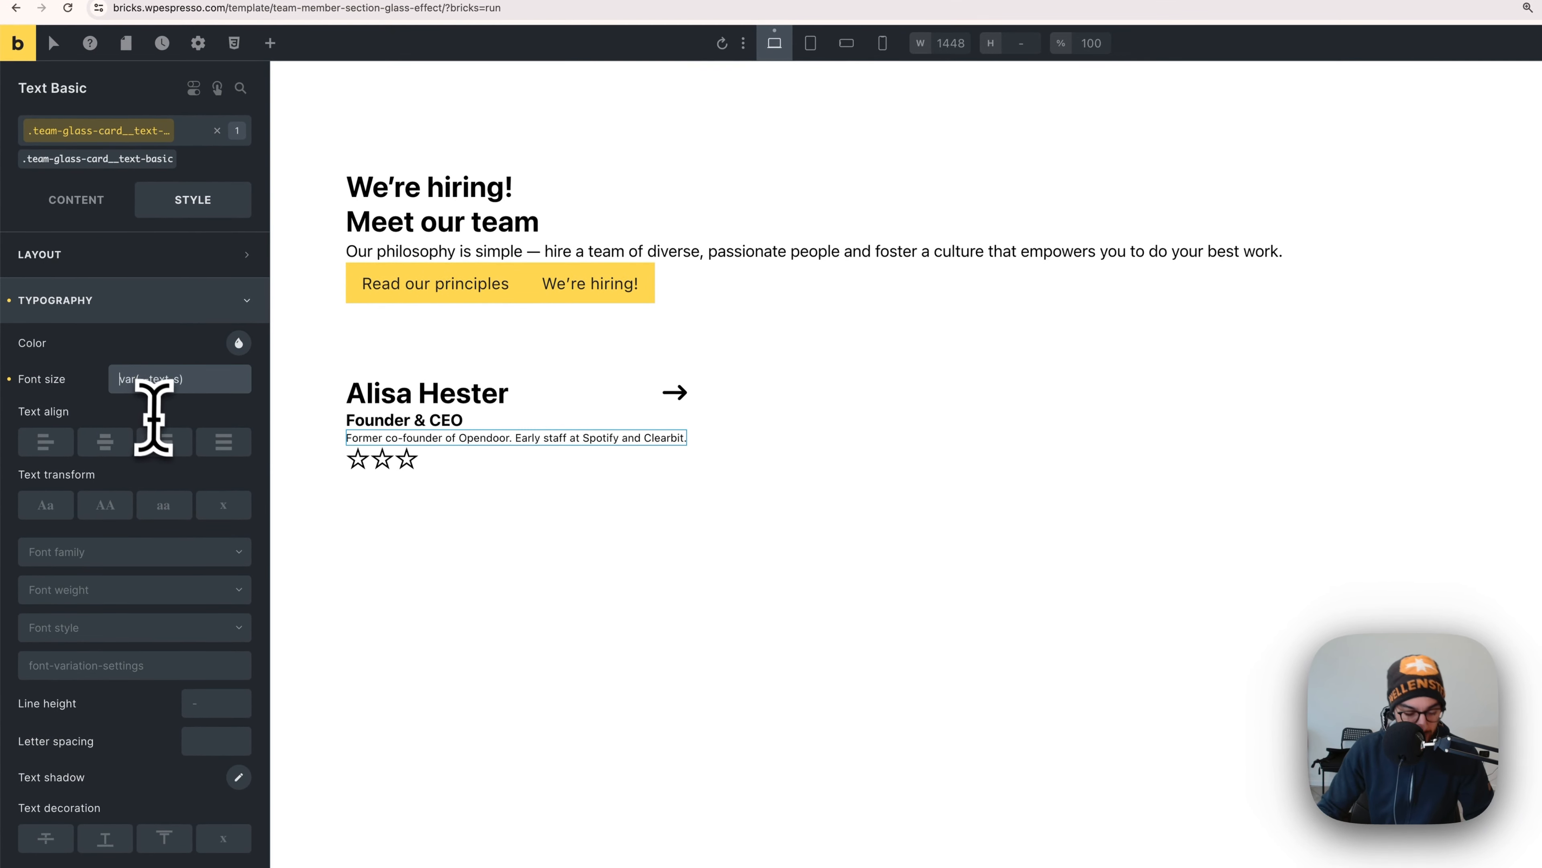
{"action": "type", "text": "calc("}
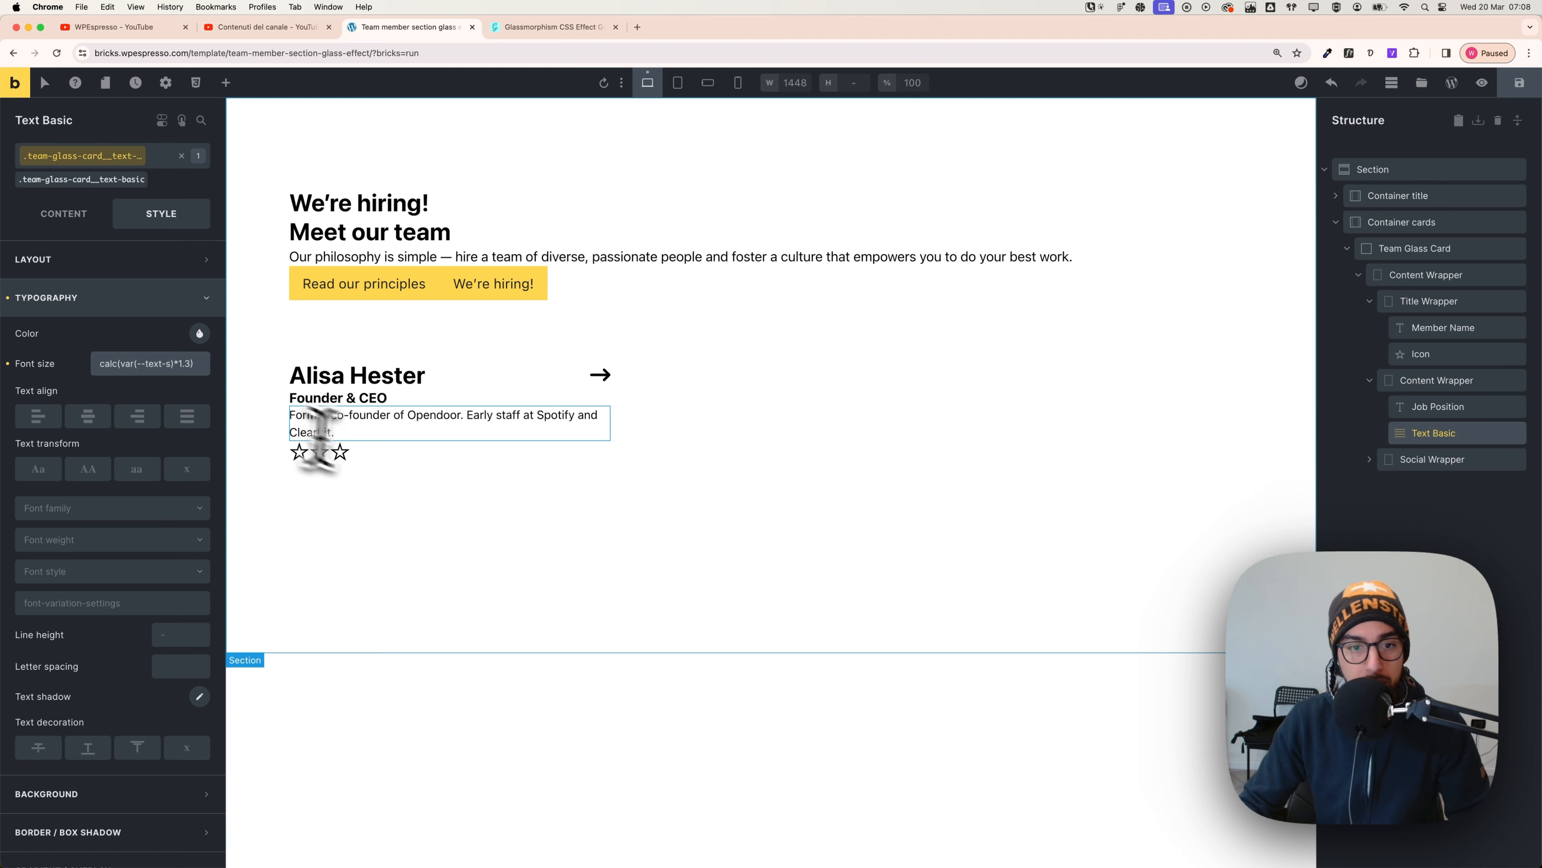
{"action": "key", "text": "super+Tab"}
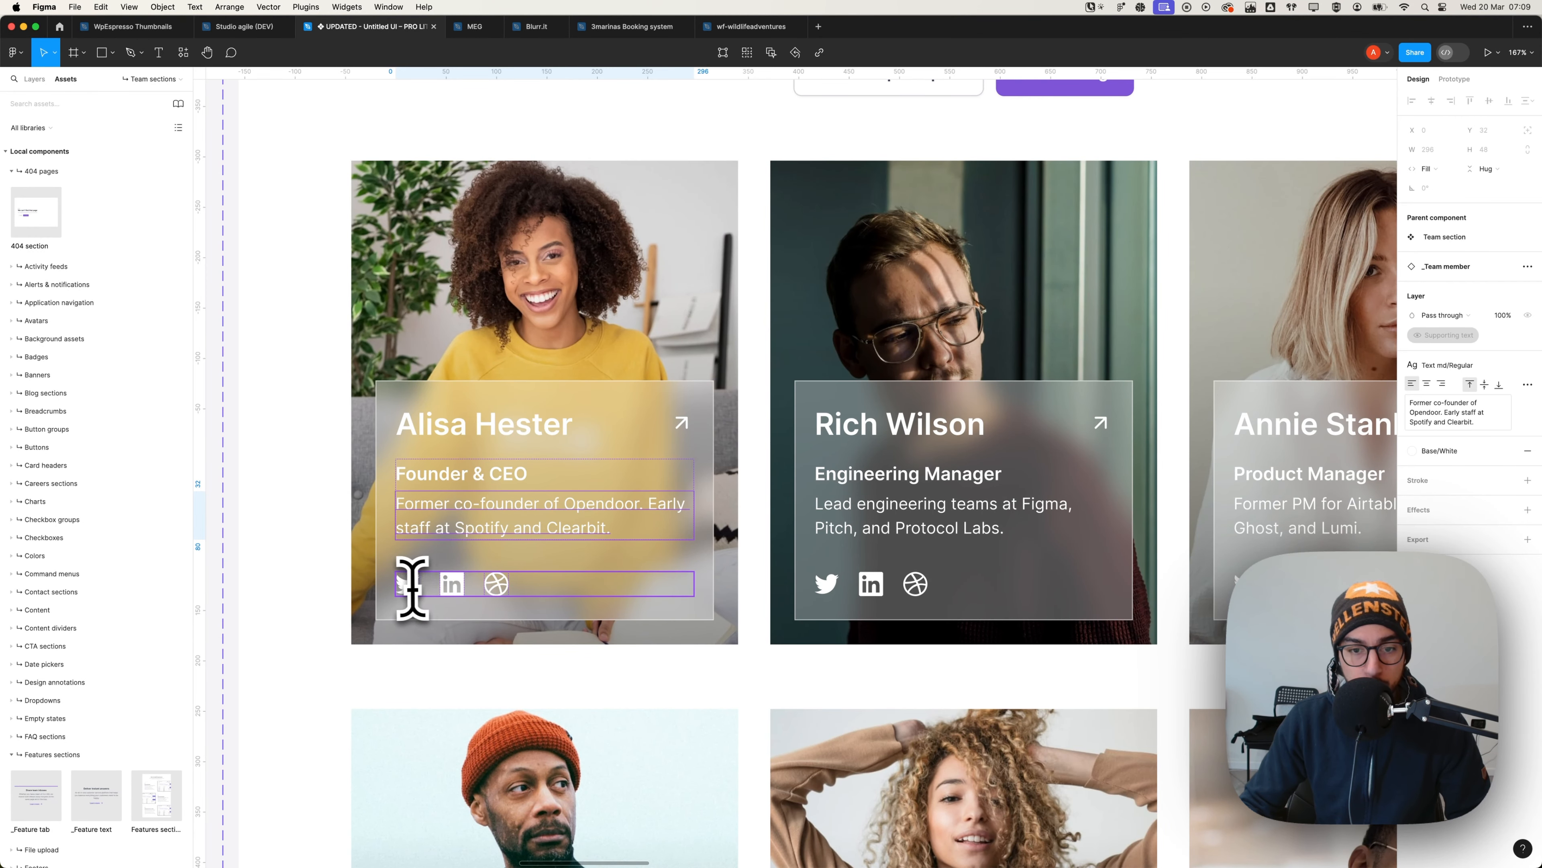
- Back in Bricks, try dragging the arrow icon down into the star row
{"action": "key", "text": "super+Tab"}
{"action": "left_click", "coordinate": [318, 454]}
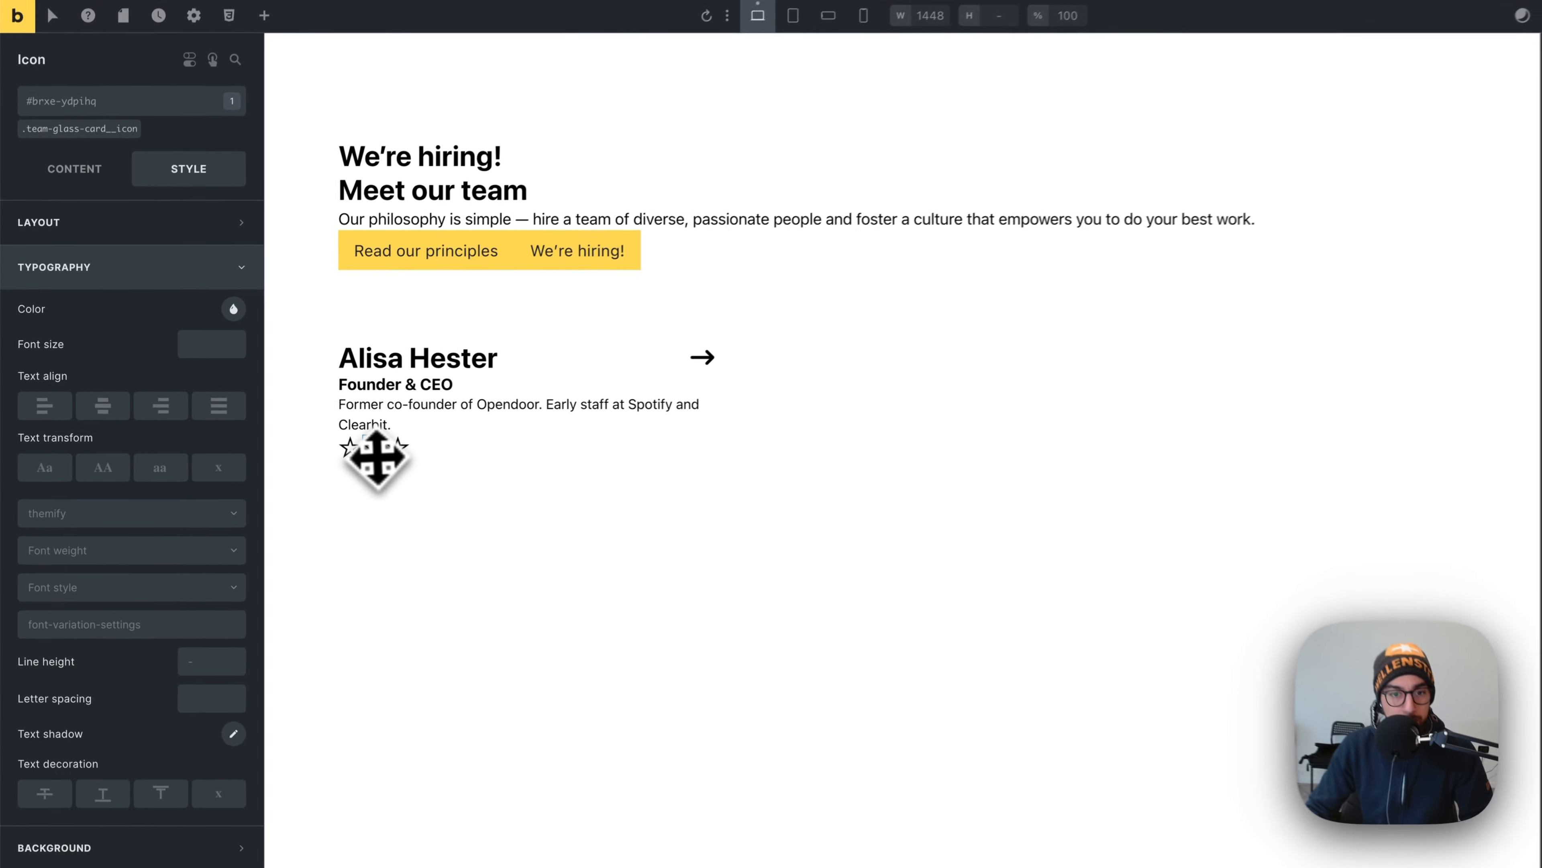
{"action": "left_click", "coordinate": [358, 455]}
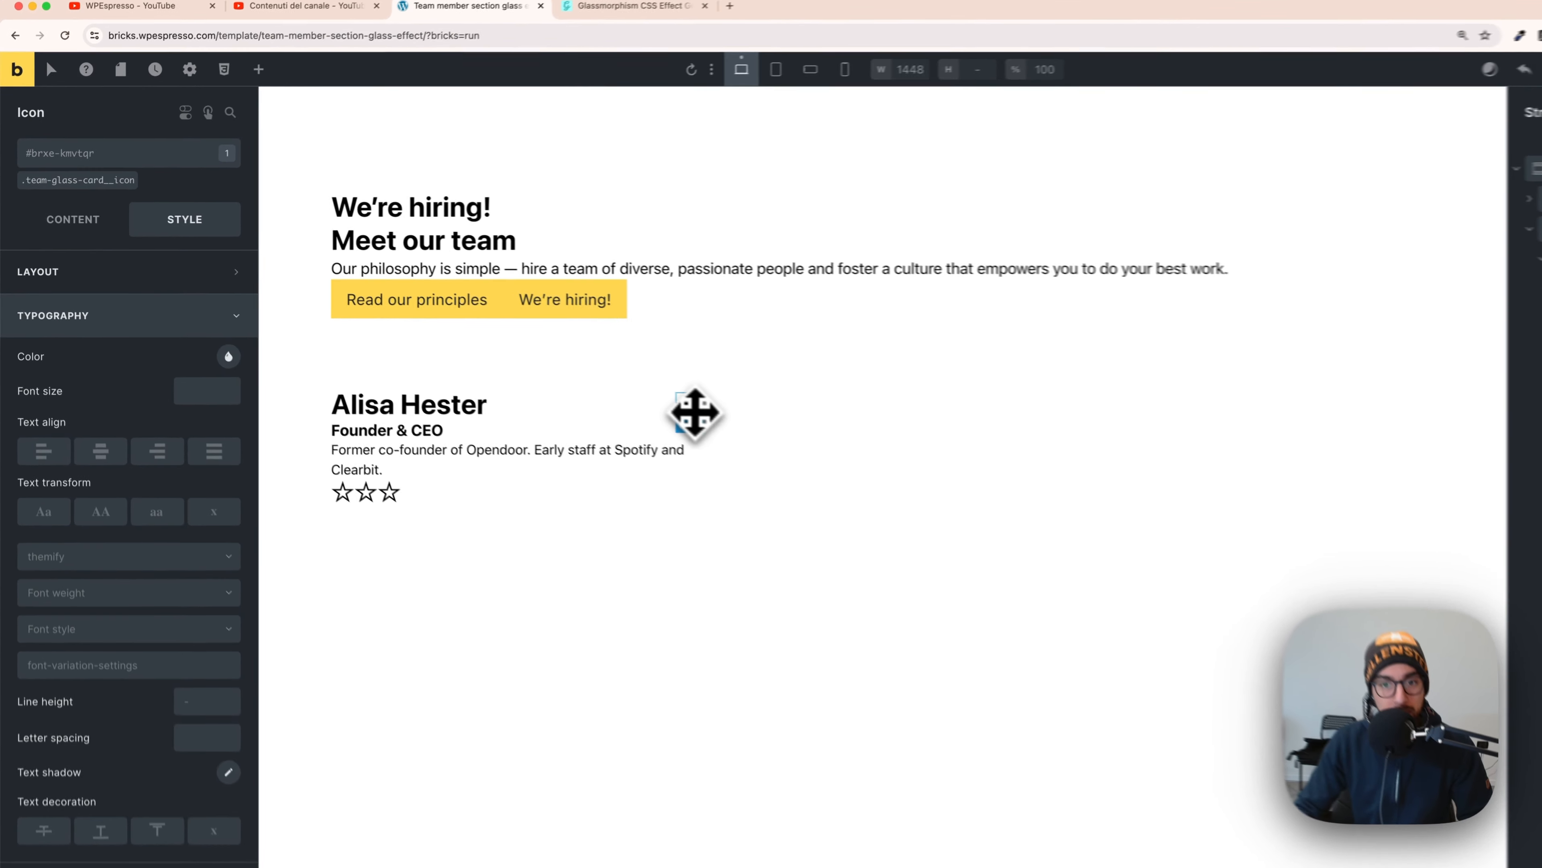
{"action": "left_click", "coordinate": [695, 412]}
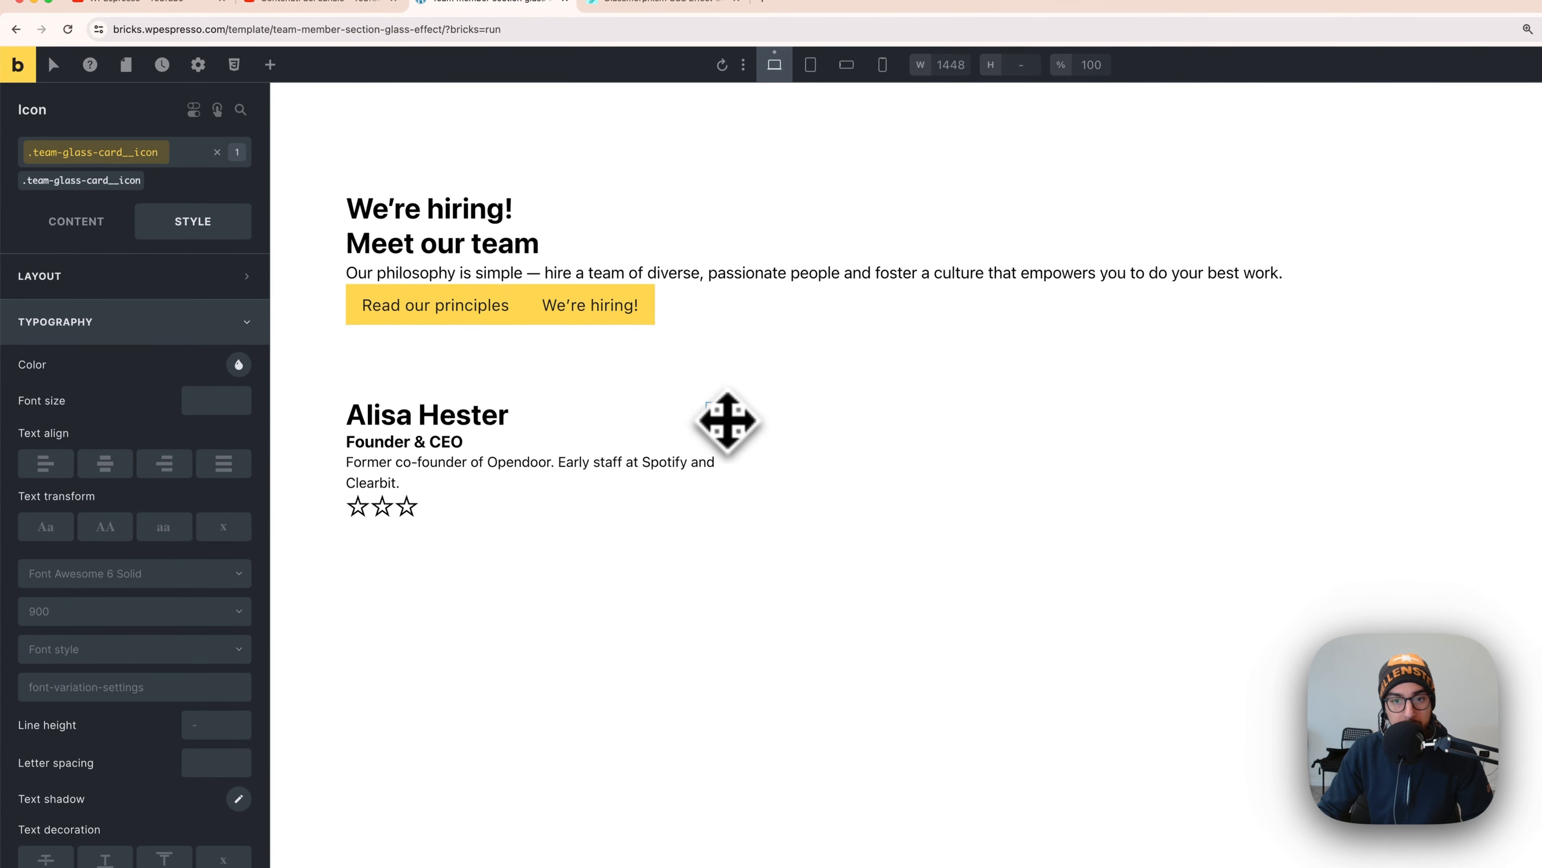
{"action": "left_click_drag", "start_coordinate": [727, 421], "coordinate": [427, 501]}
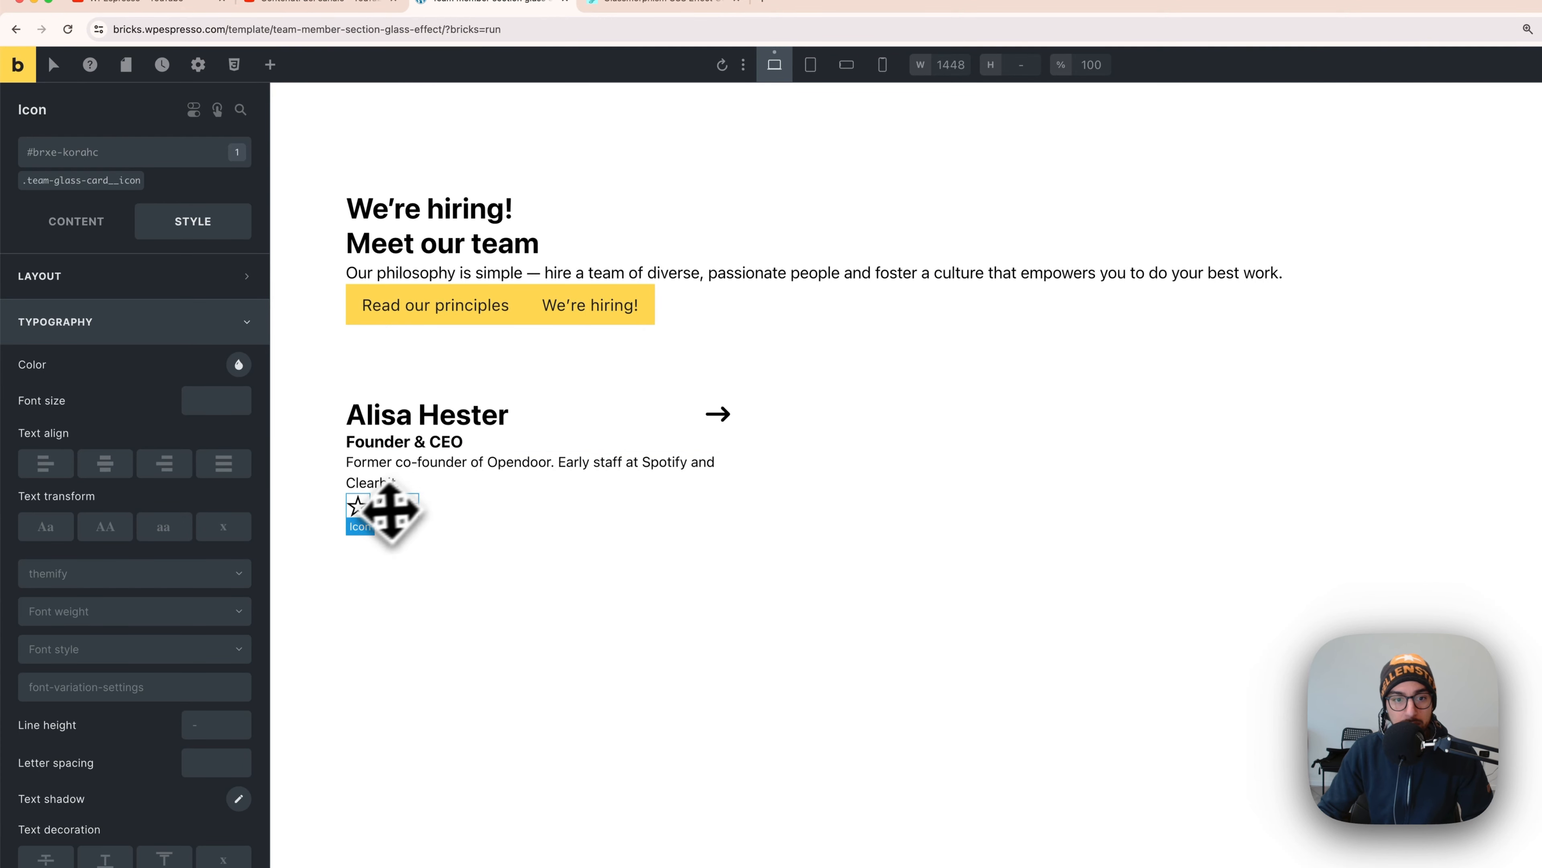
- Put the first star back in the star row and show its content settings
{"action": "left_click", "coordinate": [362, 512]}
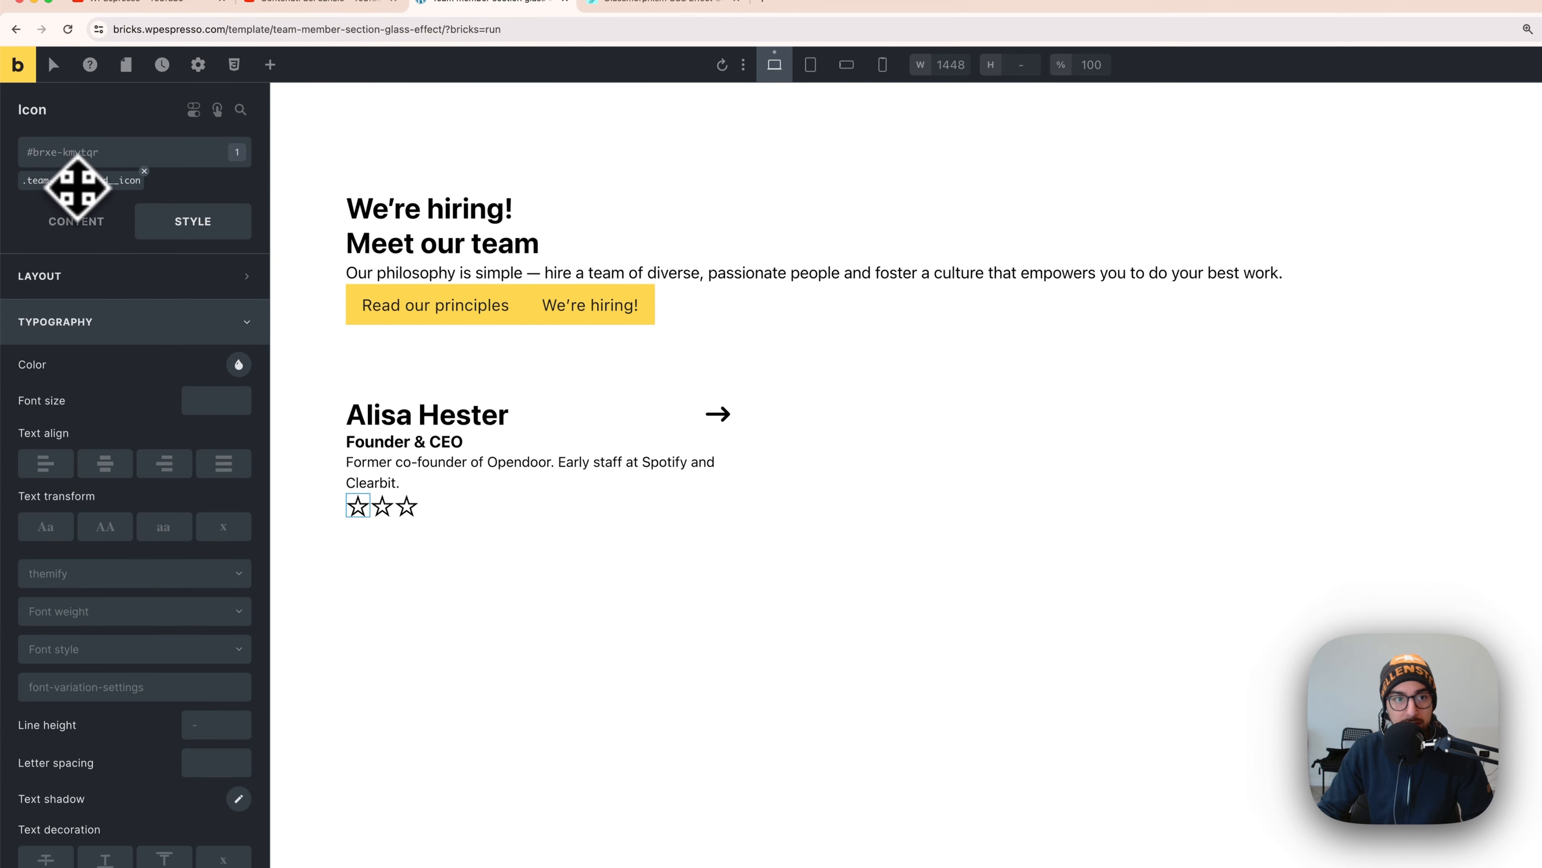
{"action": "left_click", "coordinate": [719, 418]}
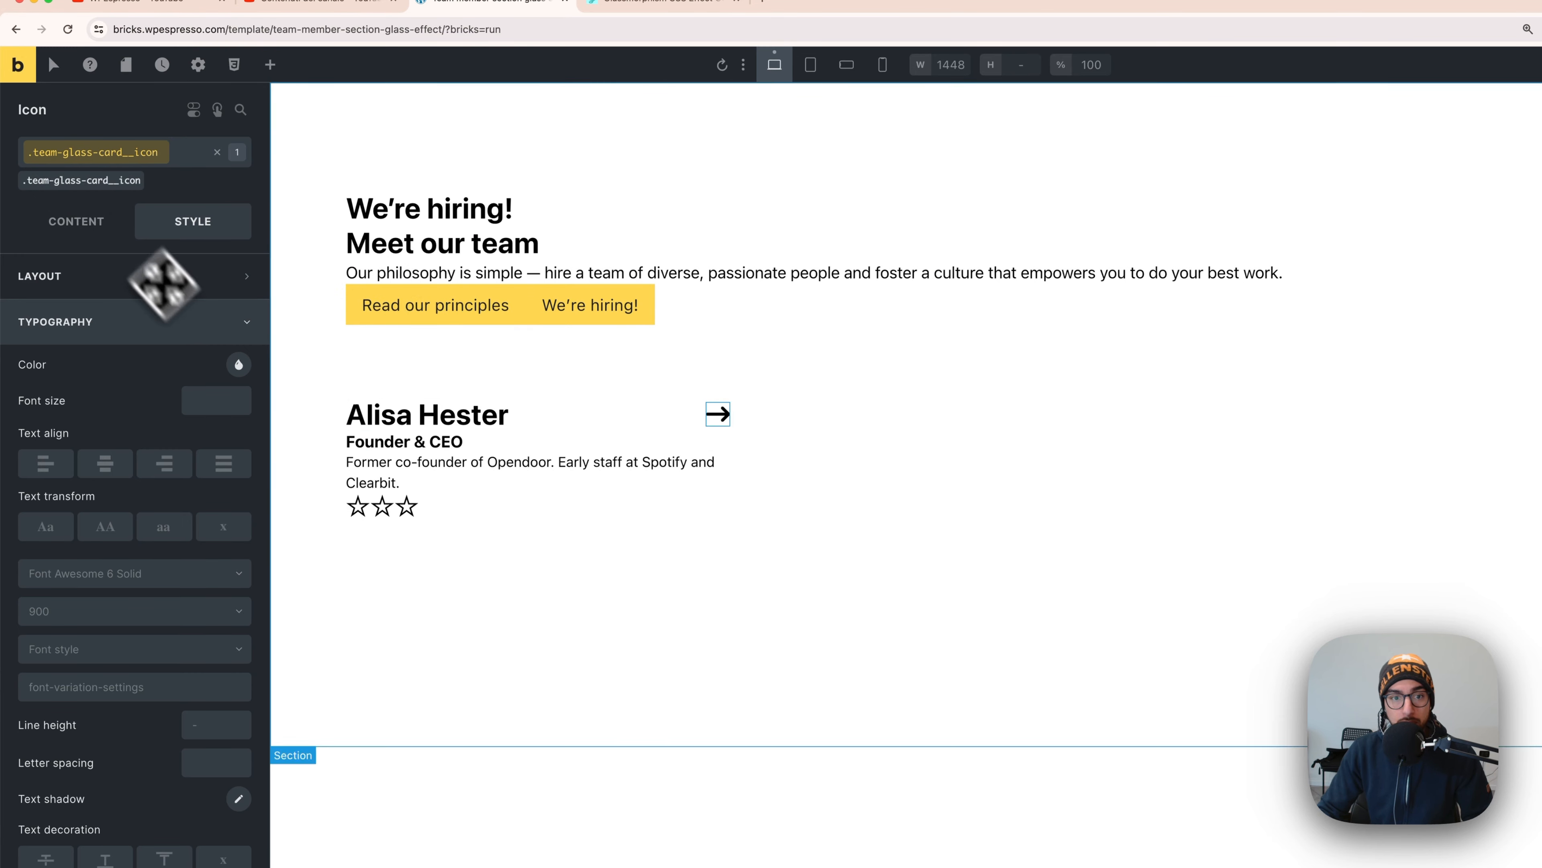
{"action": "left_click", "coordinate": [362, 506]}
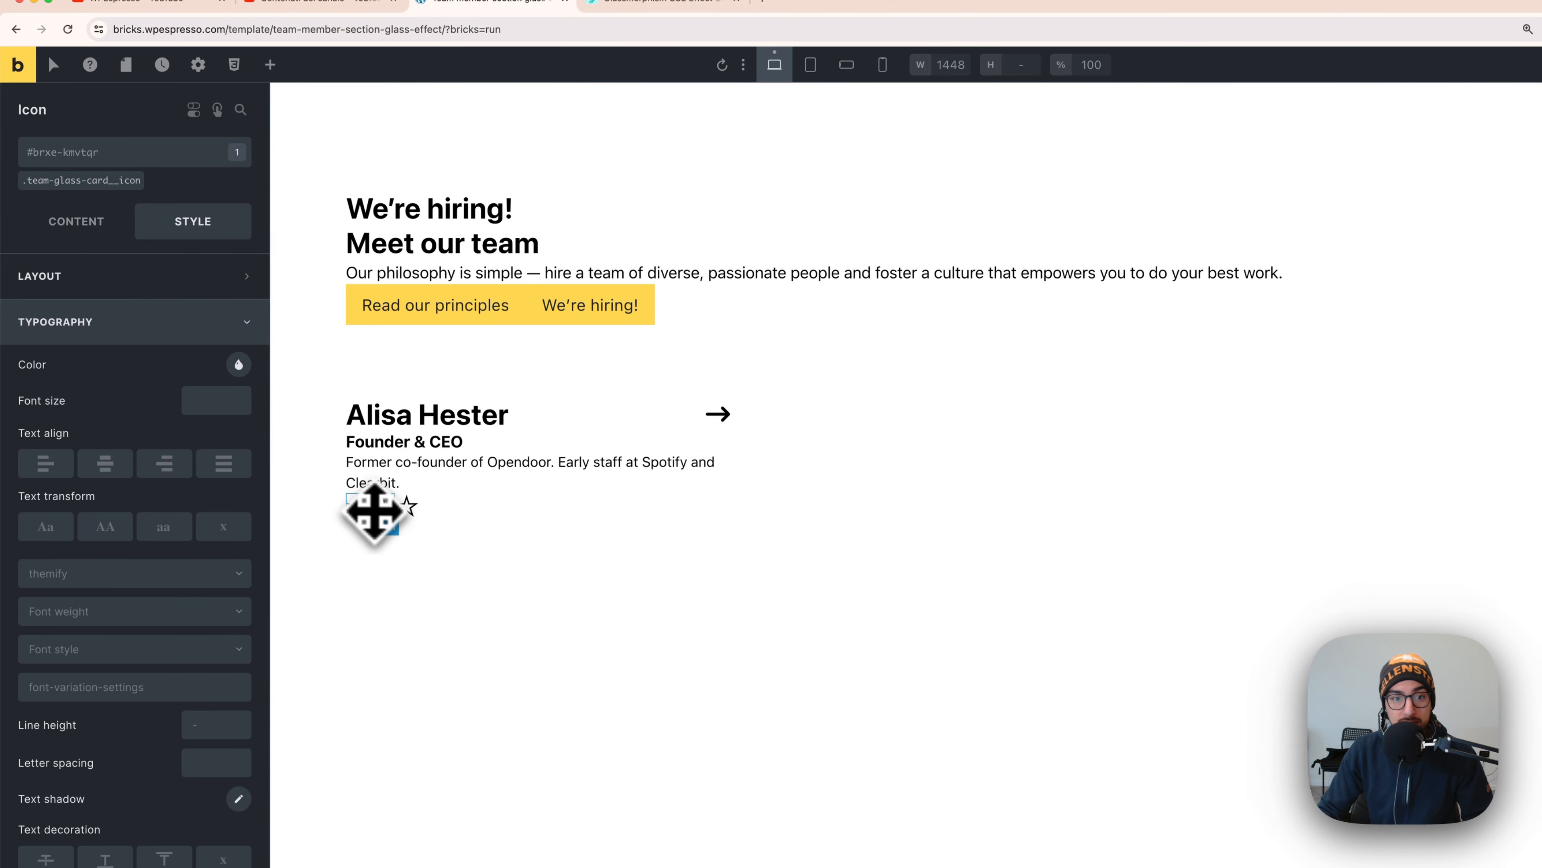
{"action": "left_click_drag", "start_coordinate": [401, 513], "coordinate": [363, 515]}
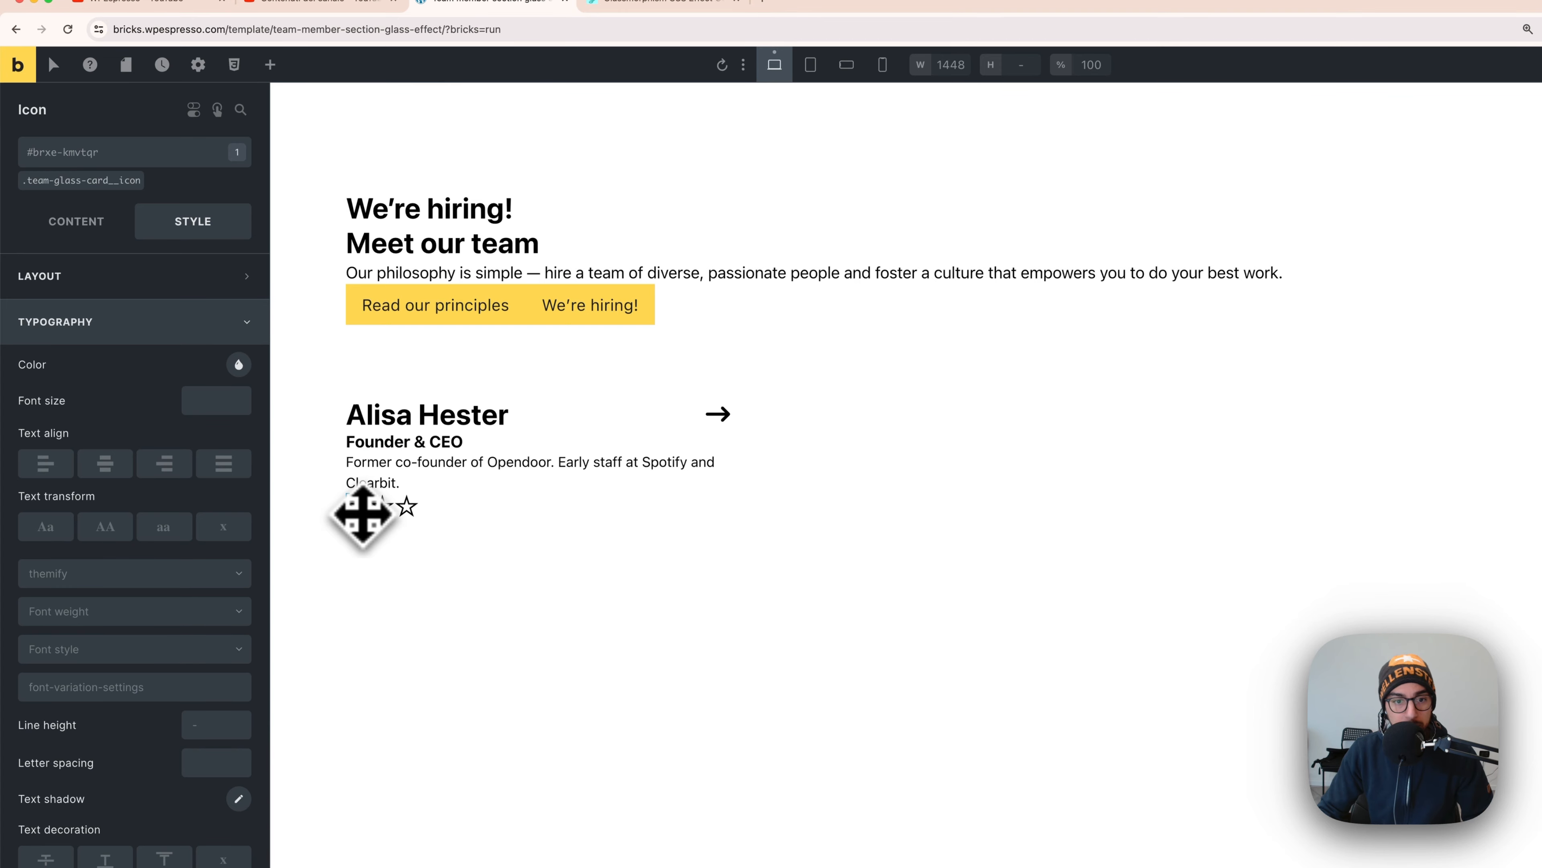
{"action": "left_click", "coordinate": [96, 229]}
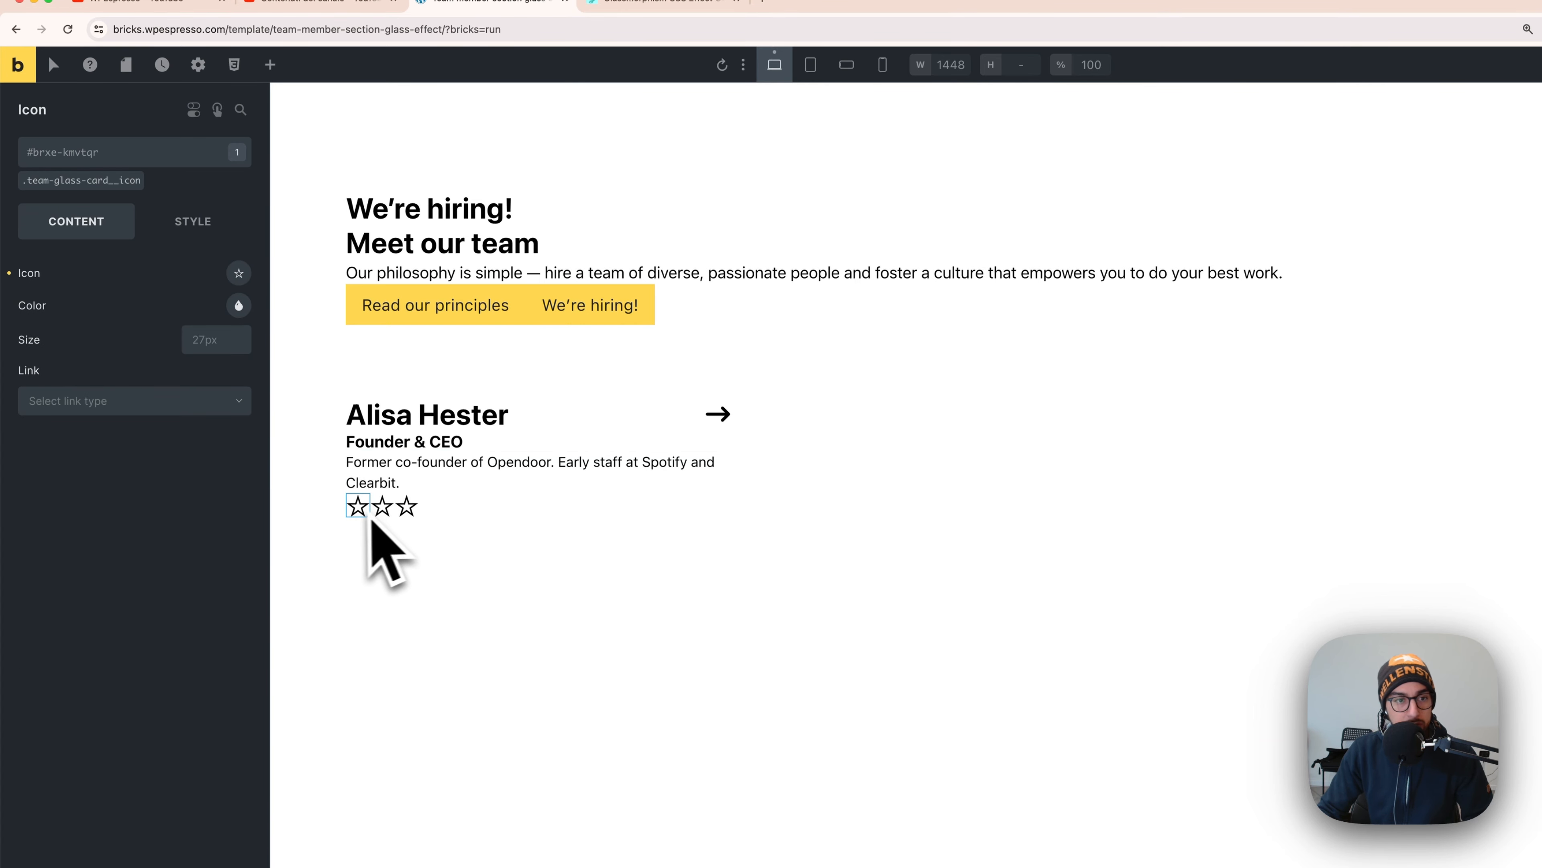
- Turn the first star into the Fontawesome Brands LinkedIn square icon
{"action": "left_click", "coordinate": [237, 274]}
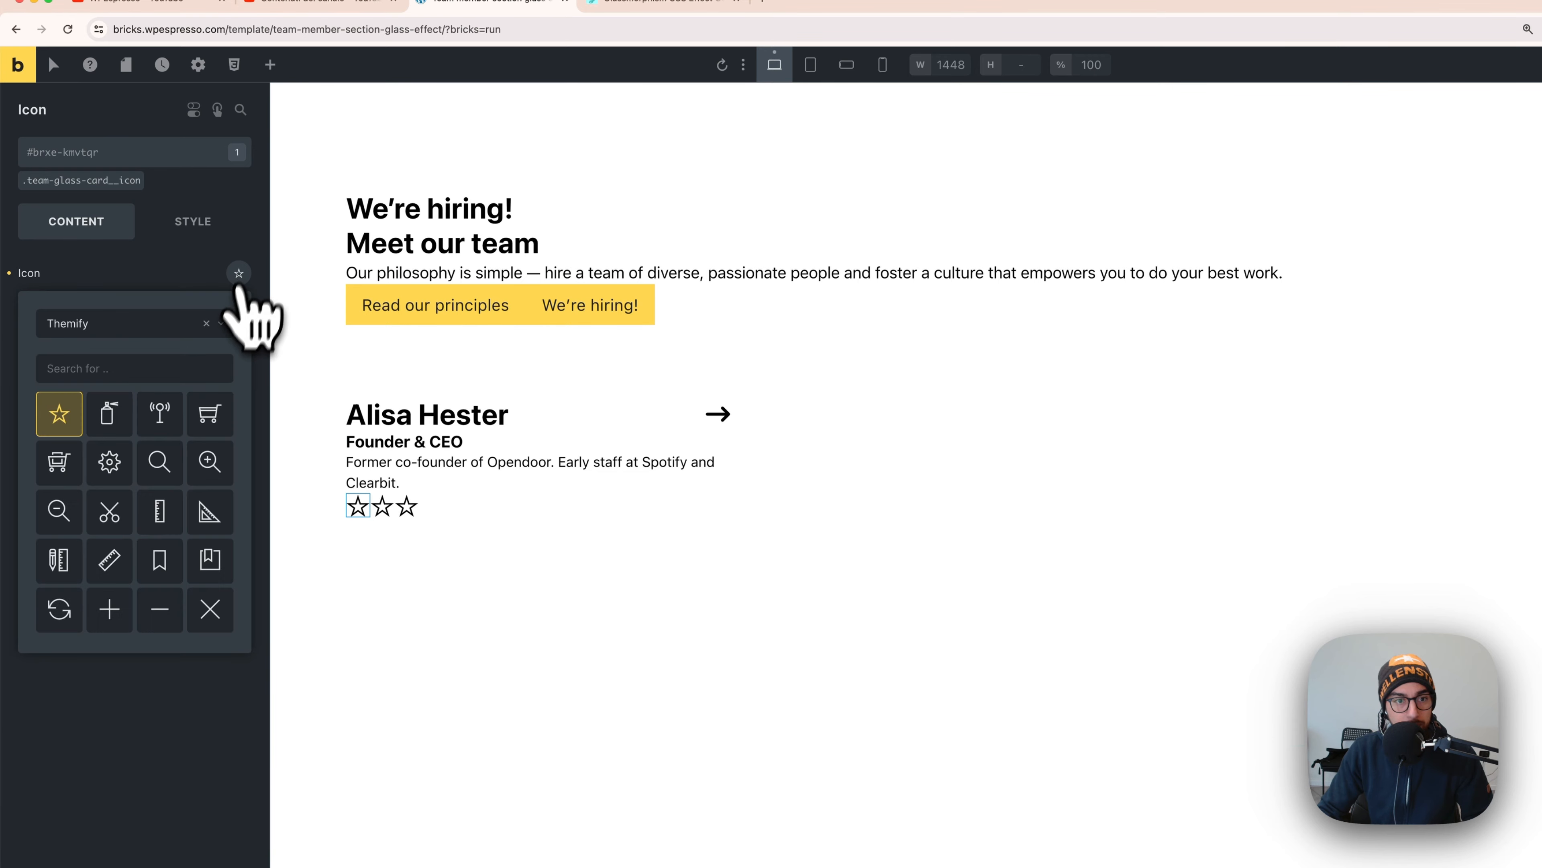
{"action": "left_click", "coordinate": [116, 329]}
{"action": "left_click", "coordinate": [126, 349]}
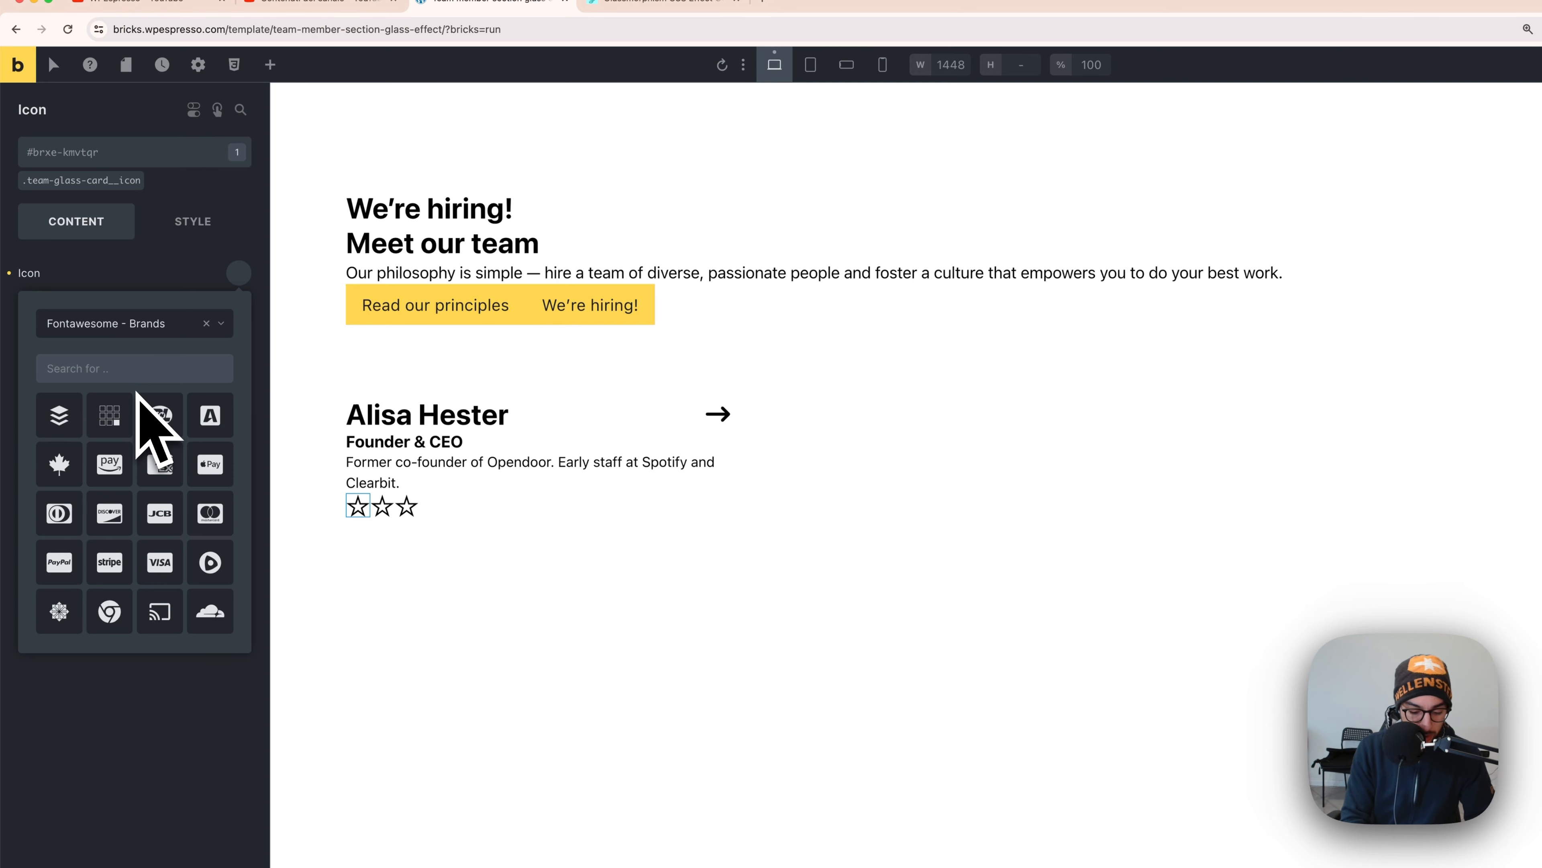
{"action": "type", "text": "link"}
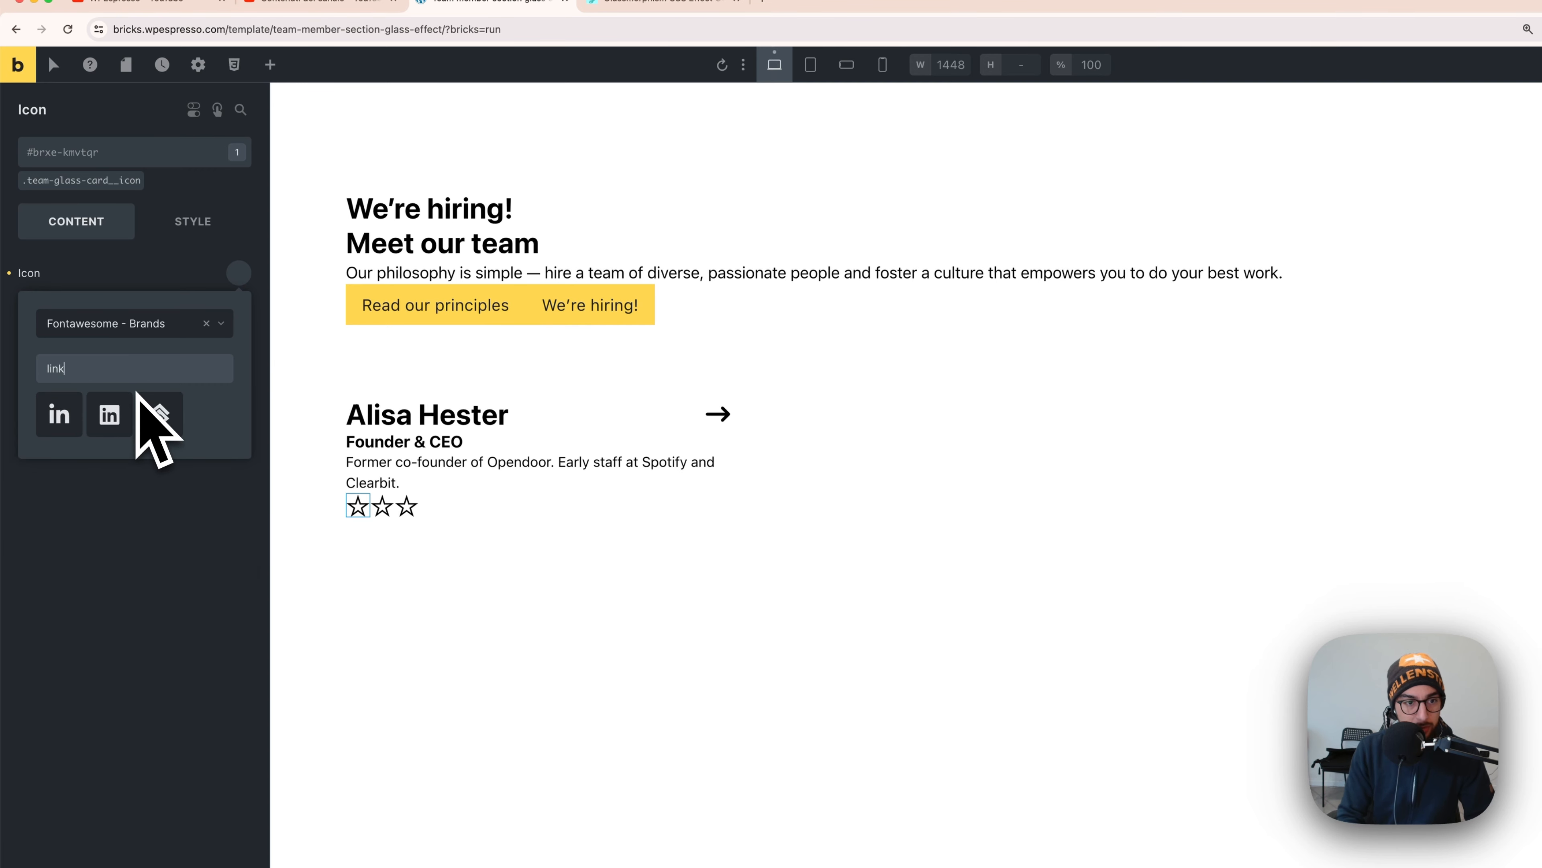
{"action": "left_click", "coordinate": [132, 408]}
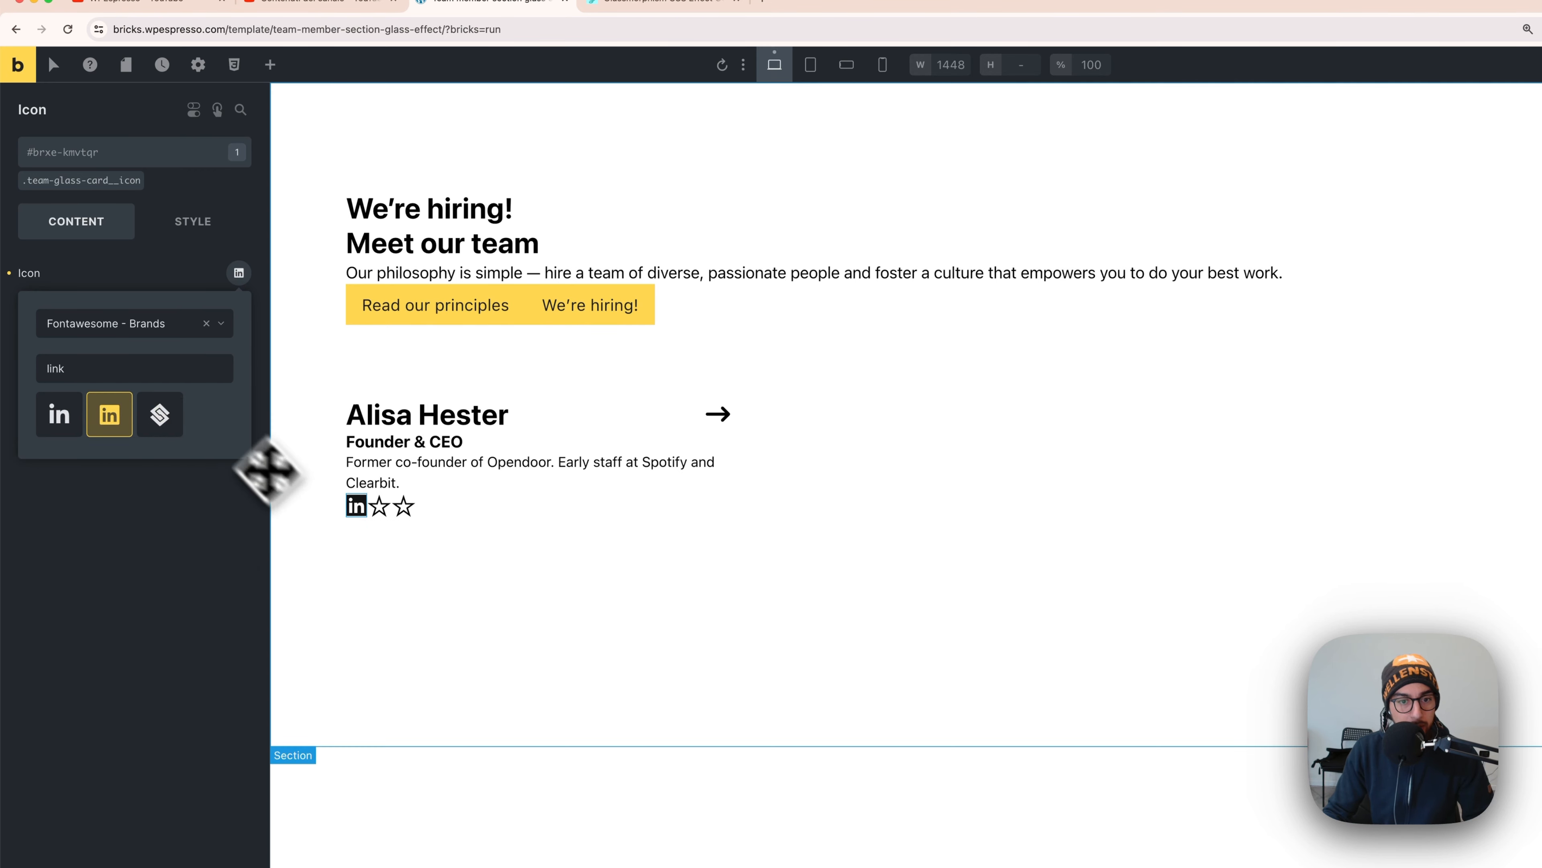
- Turn the second star into the X logo from Fontawesome Brands
{"action": "left_click", "coordinate": [379, 506]}
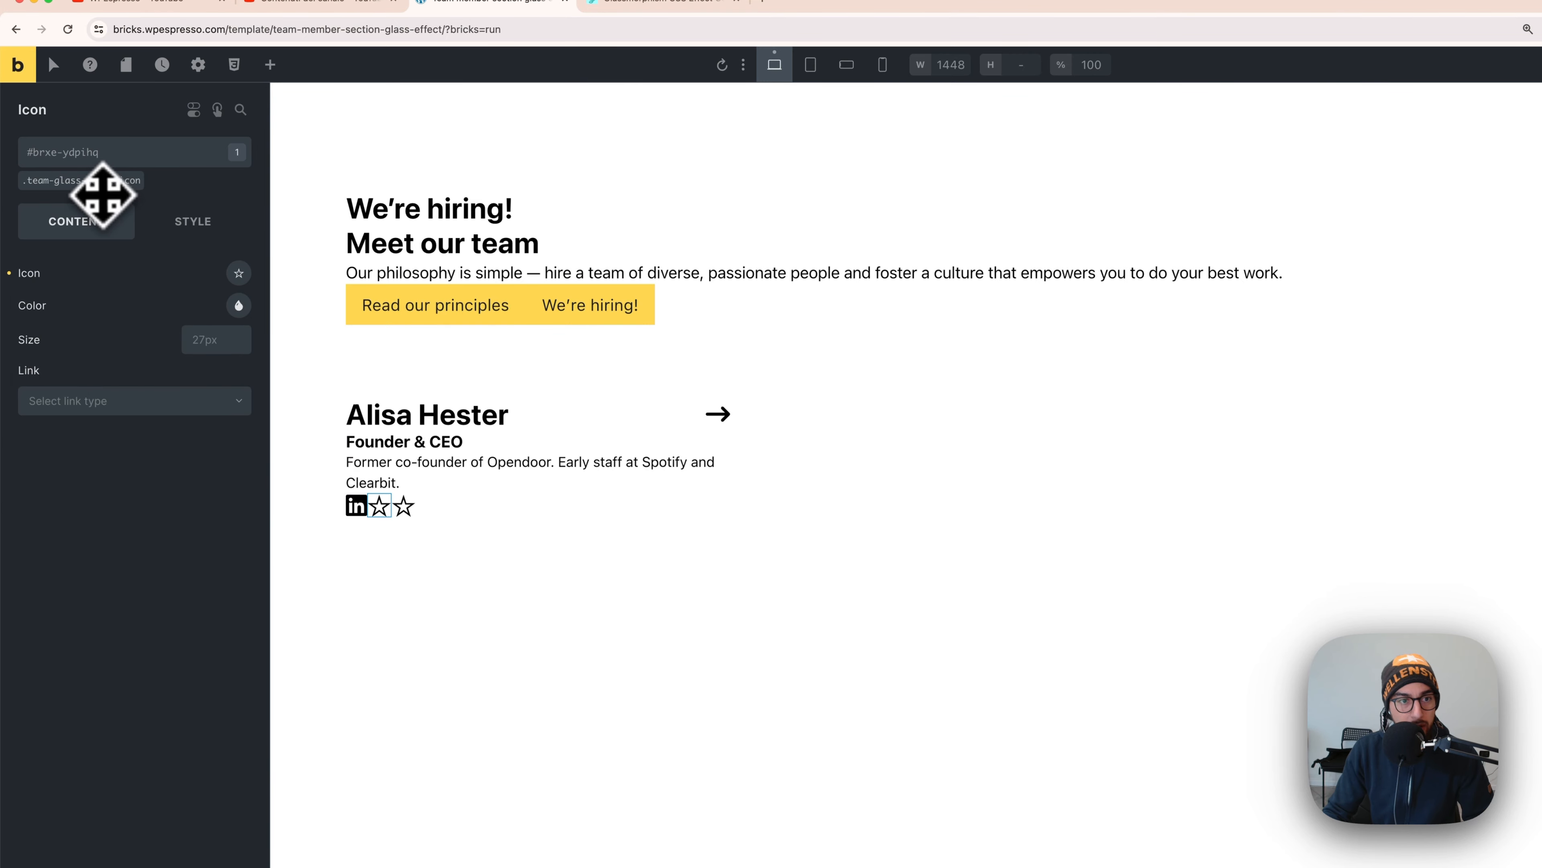
{"action": "left_click", "coordinate": [238, 273]}
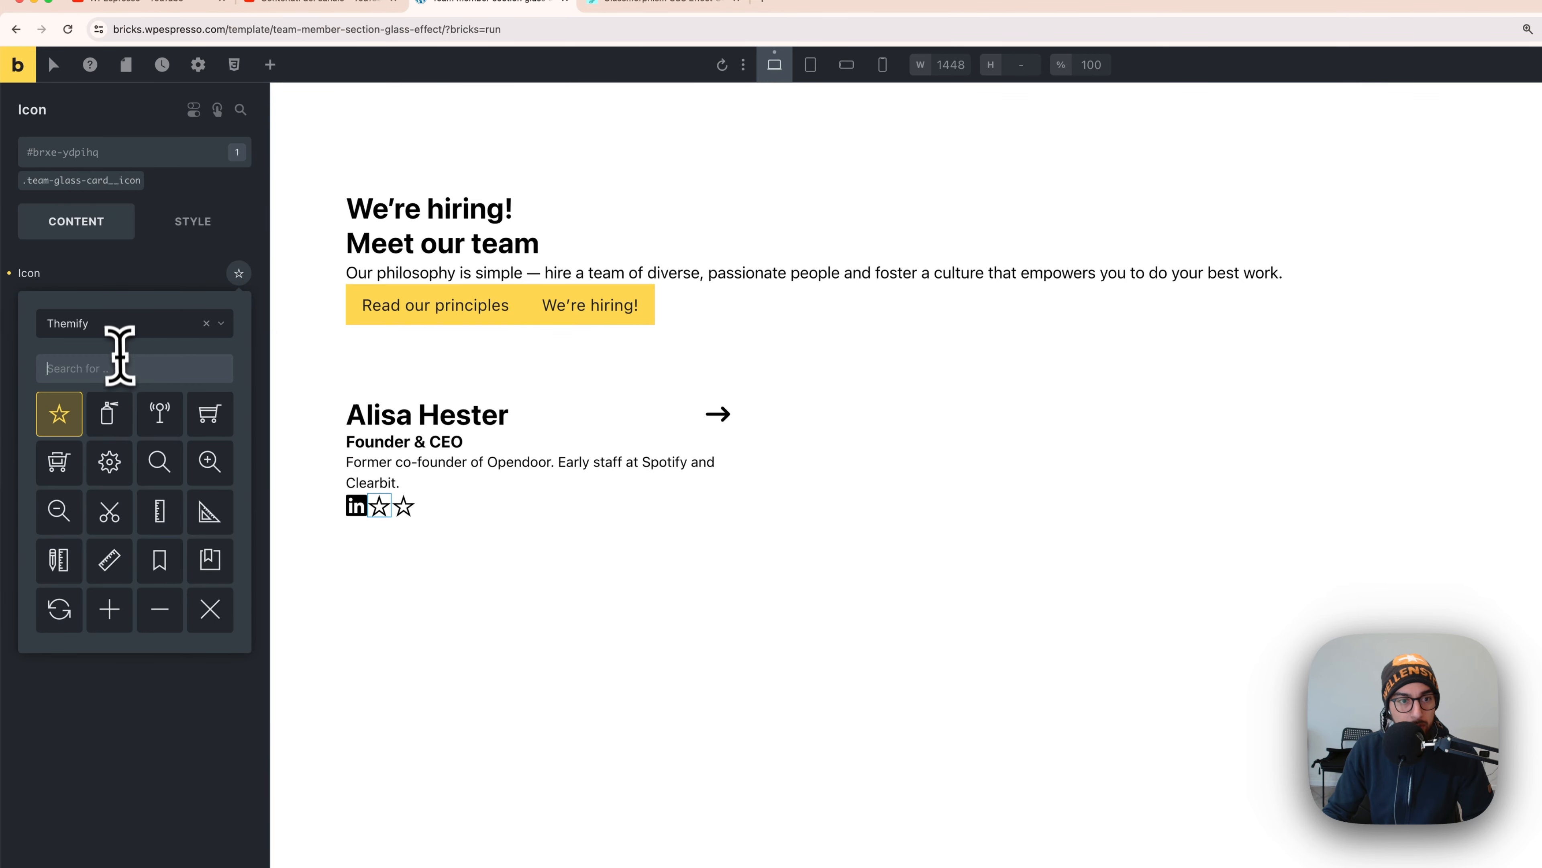
{"action": "type", "text": "x"}
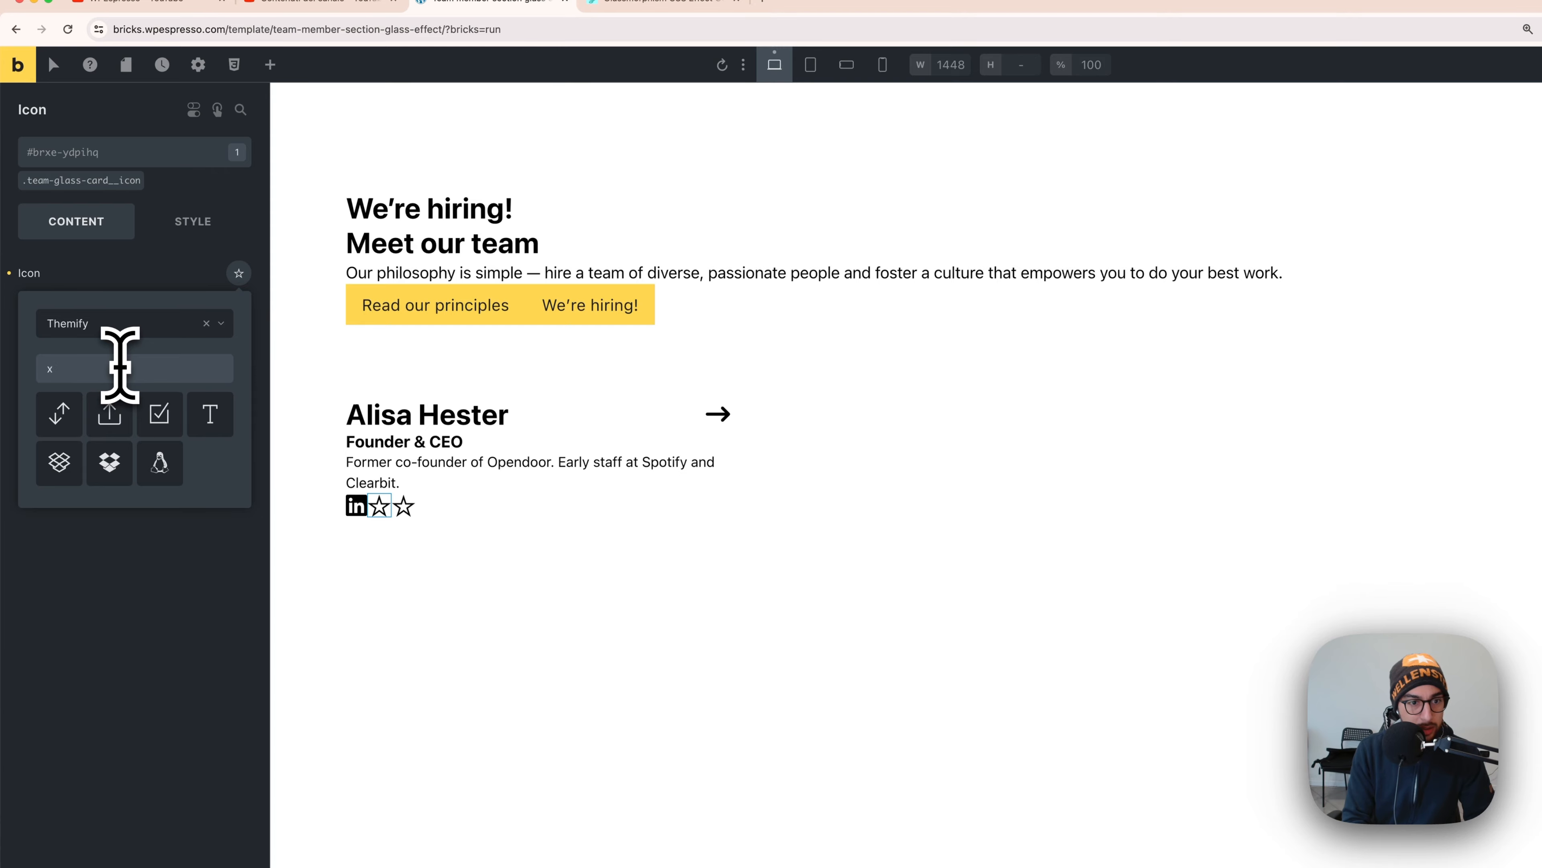
{"action": "key", "text": "BackSpace"}
{"action": "type", "text": "twi"}
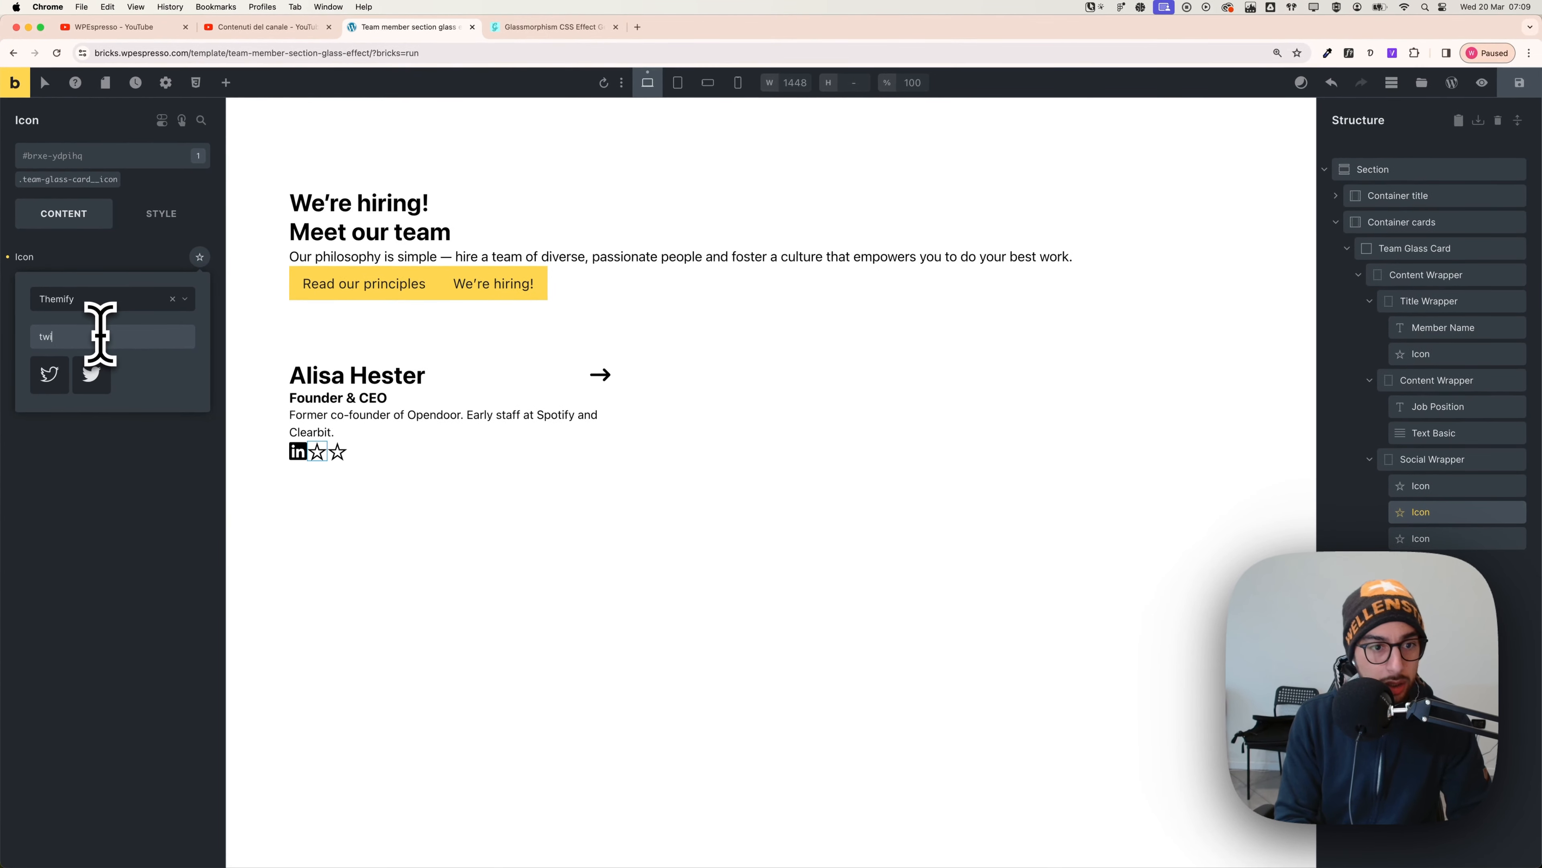
{"action": "left_click", "coordinate": [103, 299]}
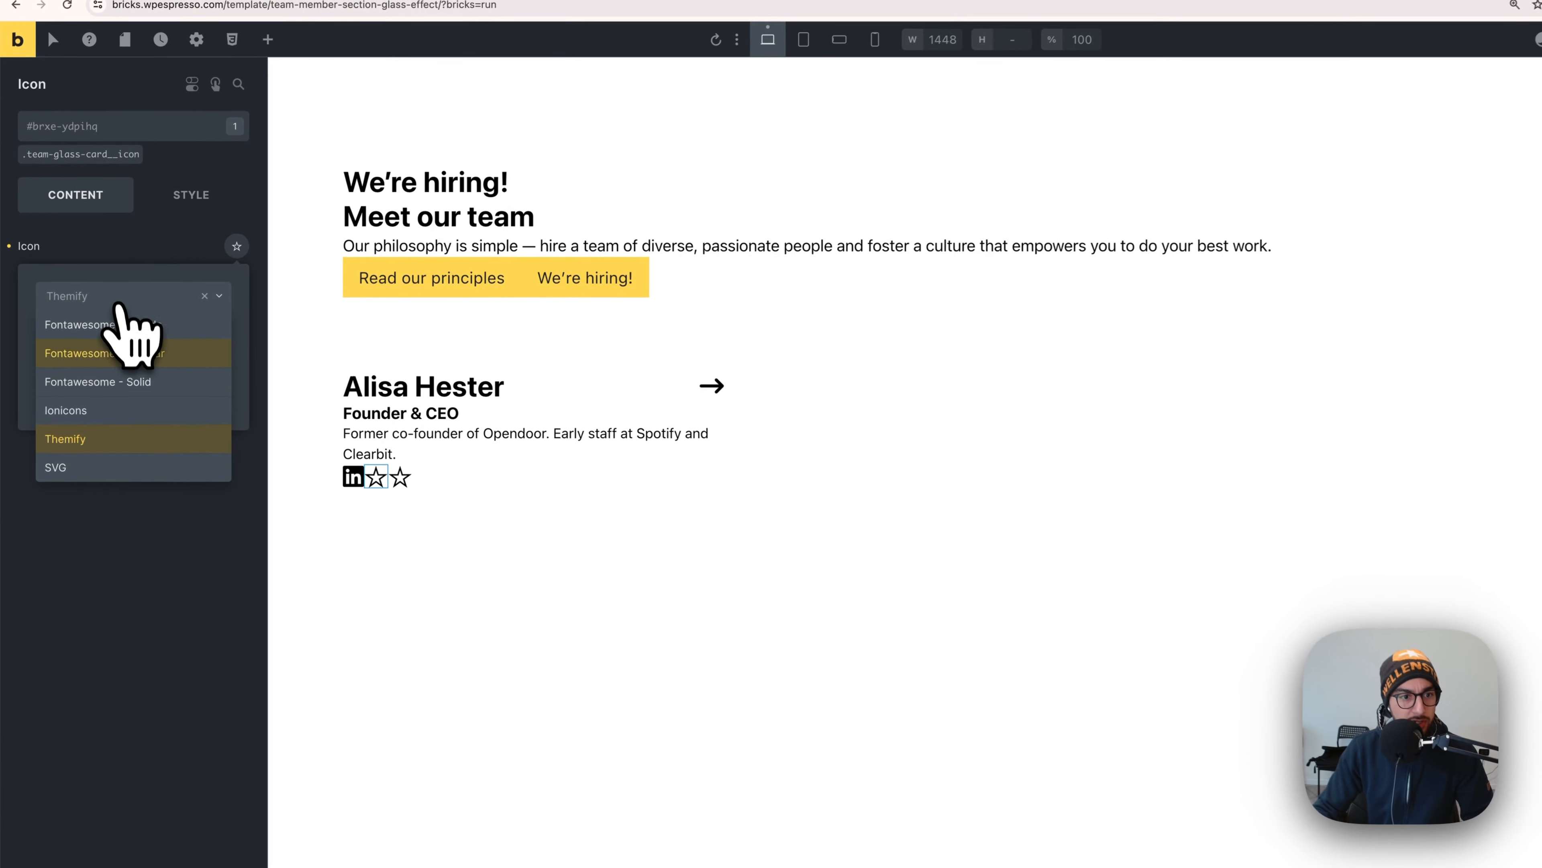
{"action": "left_click", "coordinate": [115, 325]}
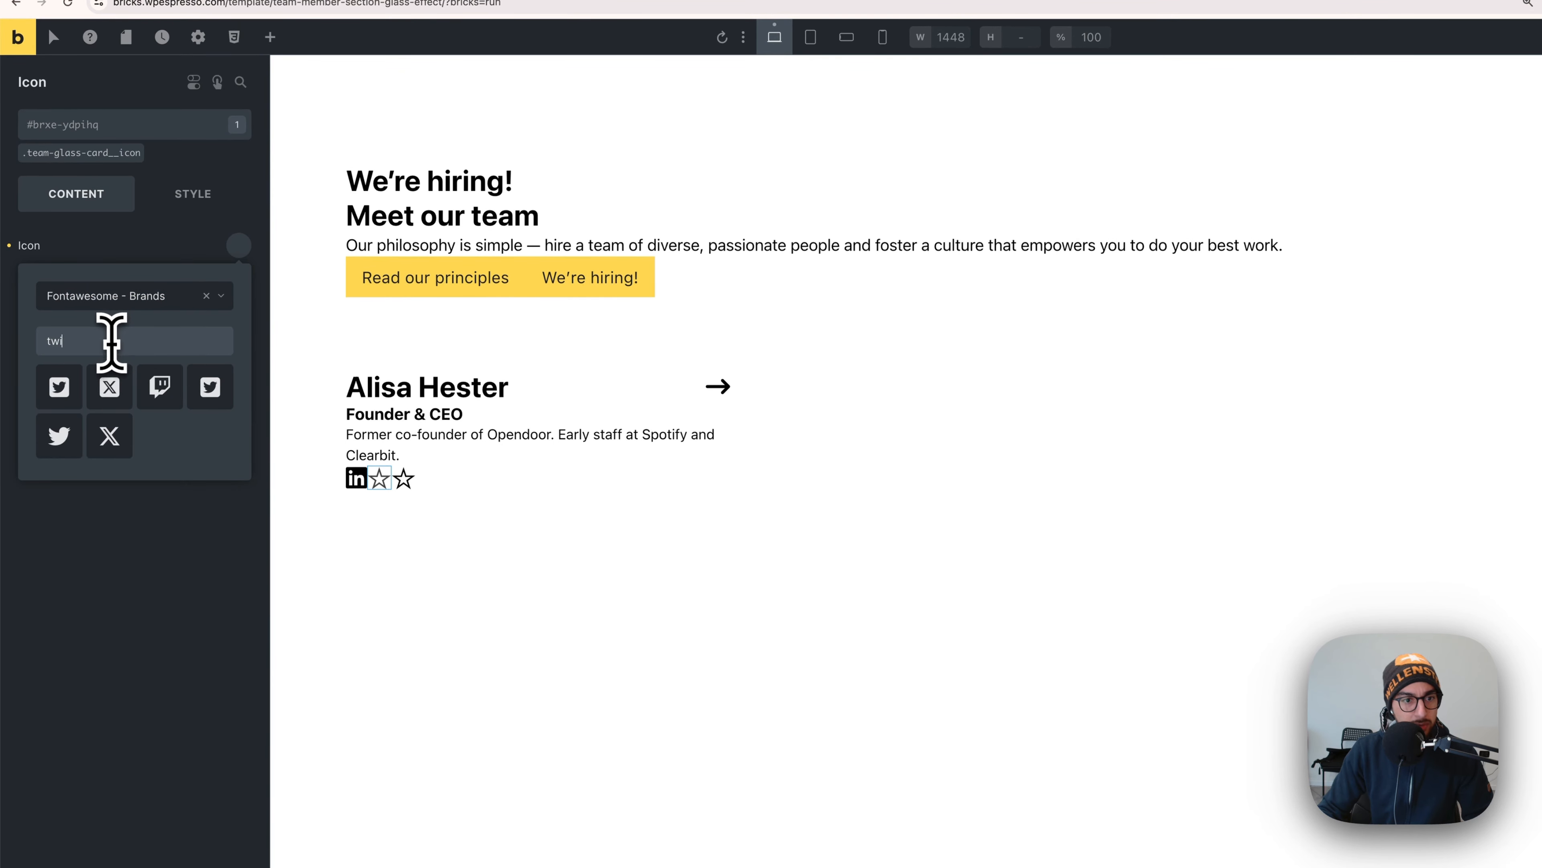
{"action": "left_click", "coordinate": [117, 402]}
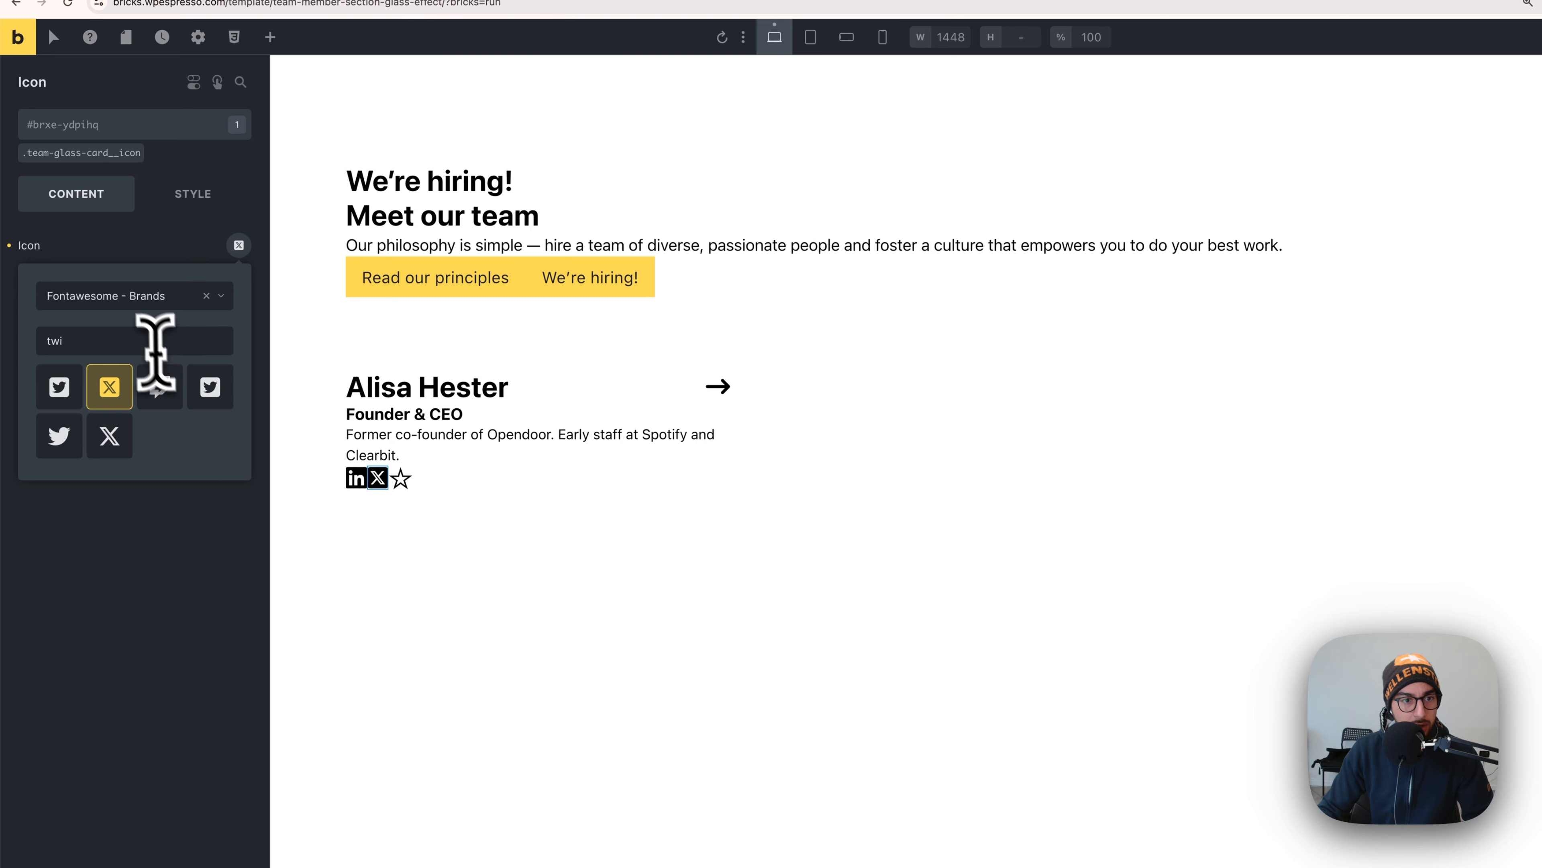
- Turn the third star into the Instagram logo from Fontawesome Brands
{"action": "double_click", "coordinate": [135, 341]}
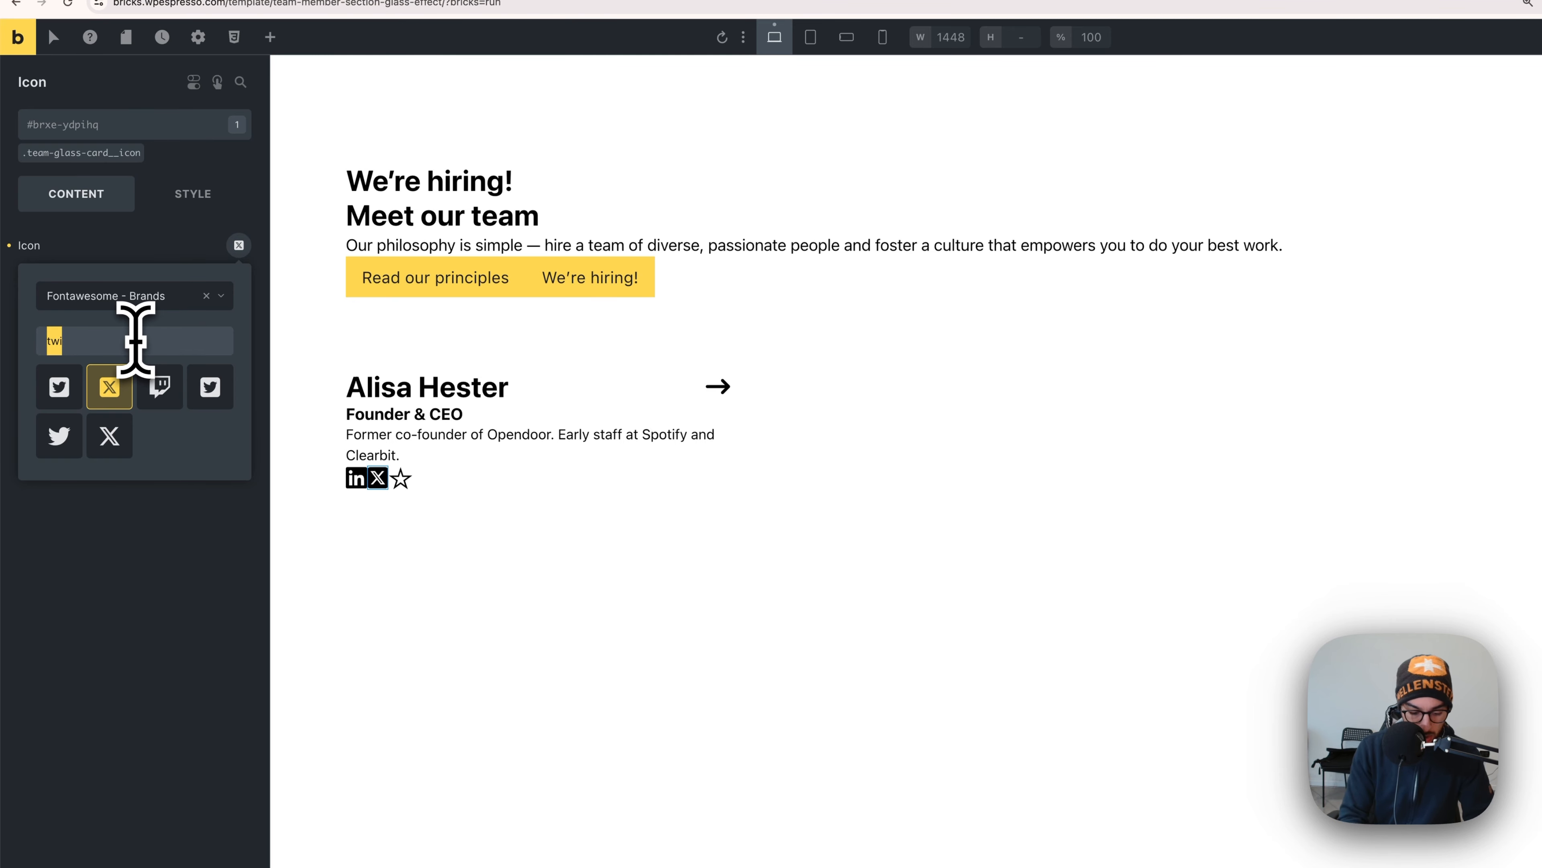
{"action": "type", "text": "insta"}
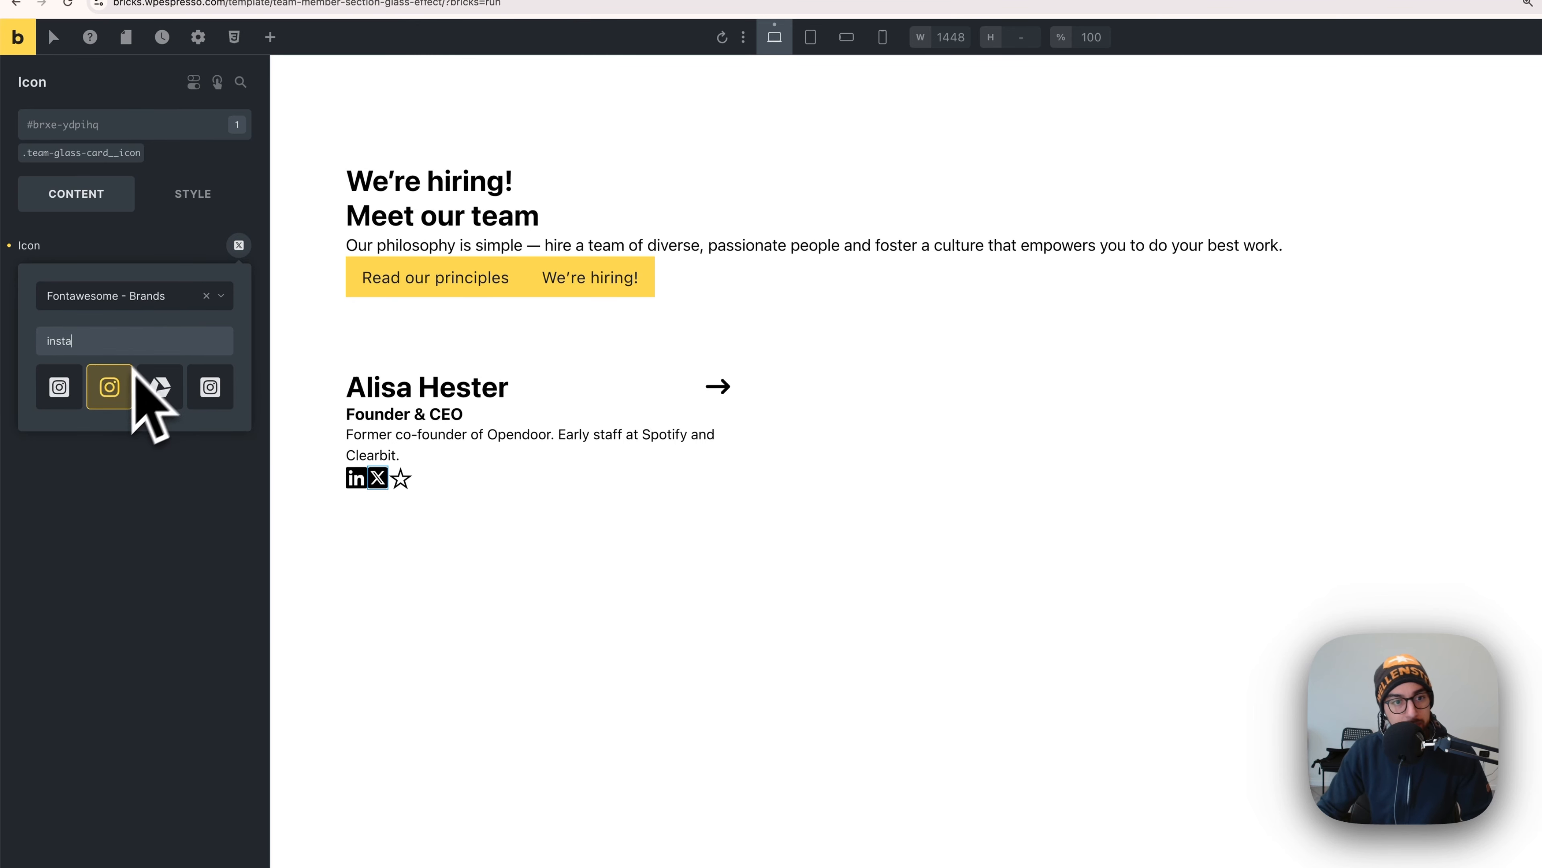
{"action": "left_click", "coordinate": [64, 392]}
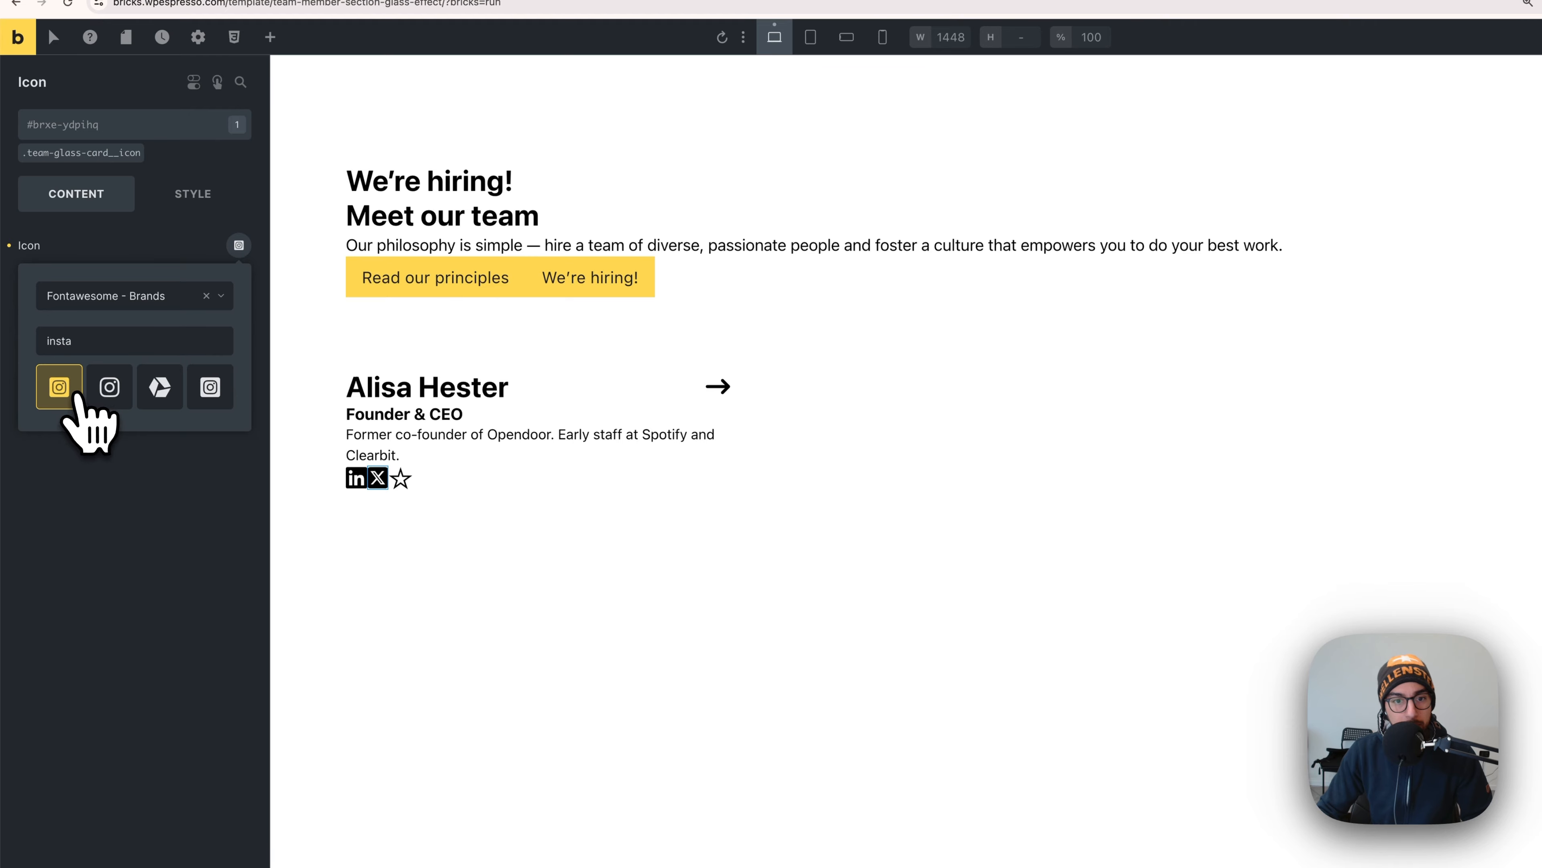
{"action": "left_click", "coordinate": [234, 474]}
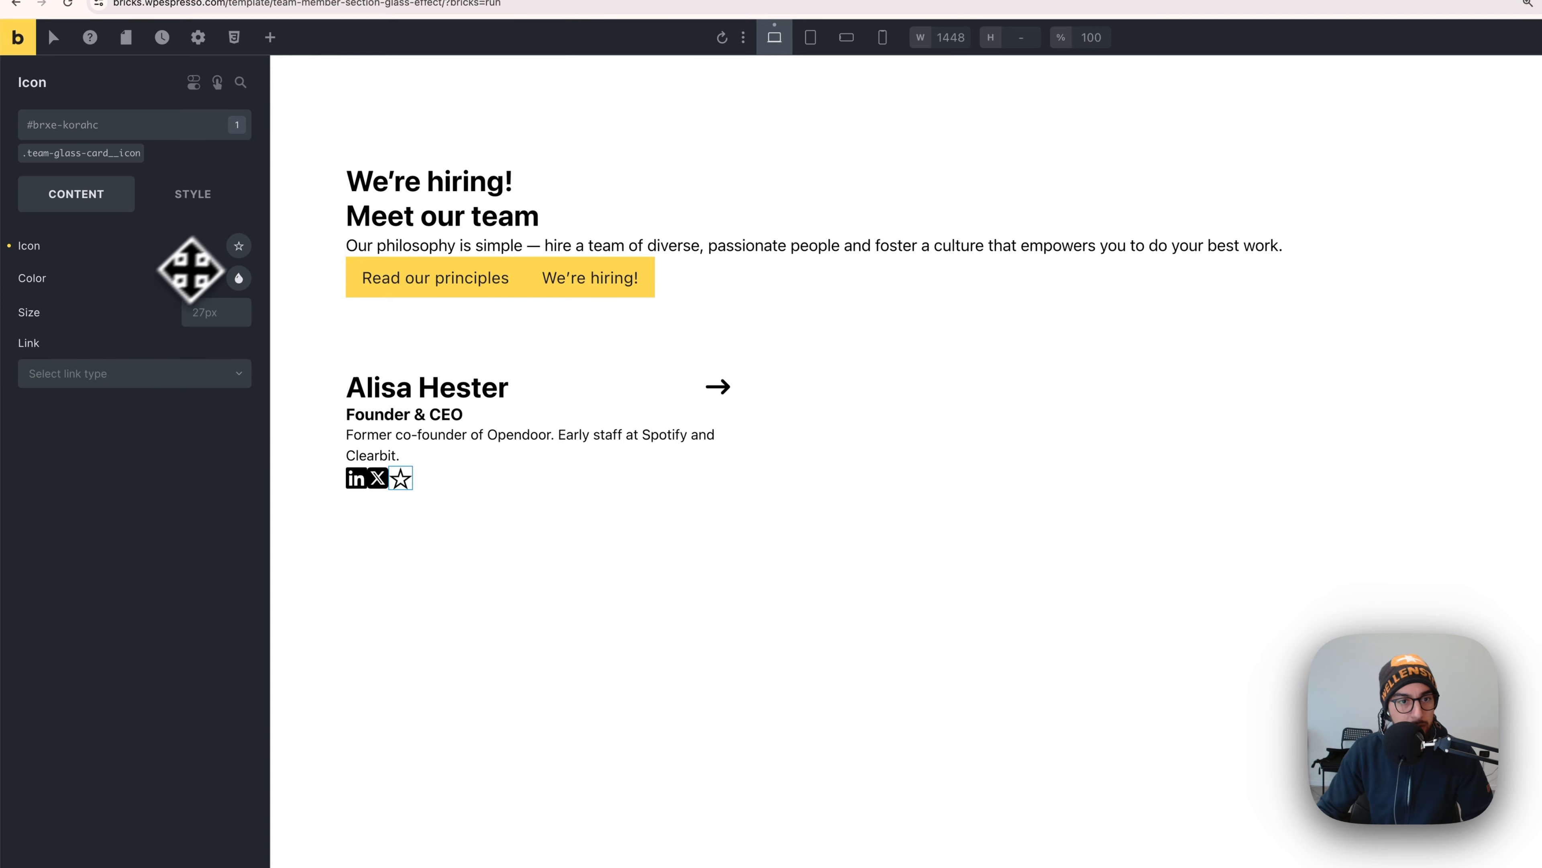
{"action": "left_click", "coordinate": [237, 245]}
{"action": "left_click", "coordinate": [112, 301]}
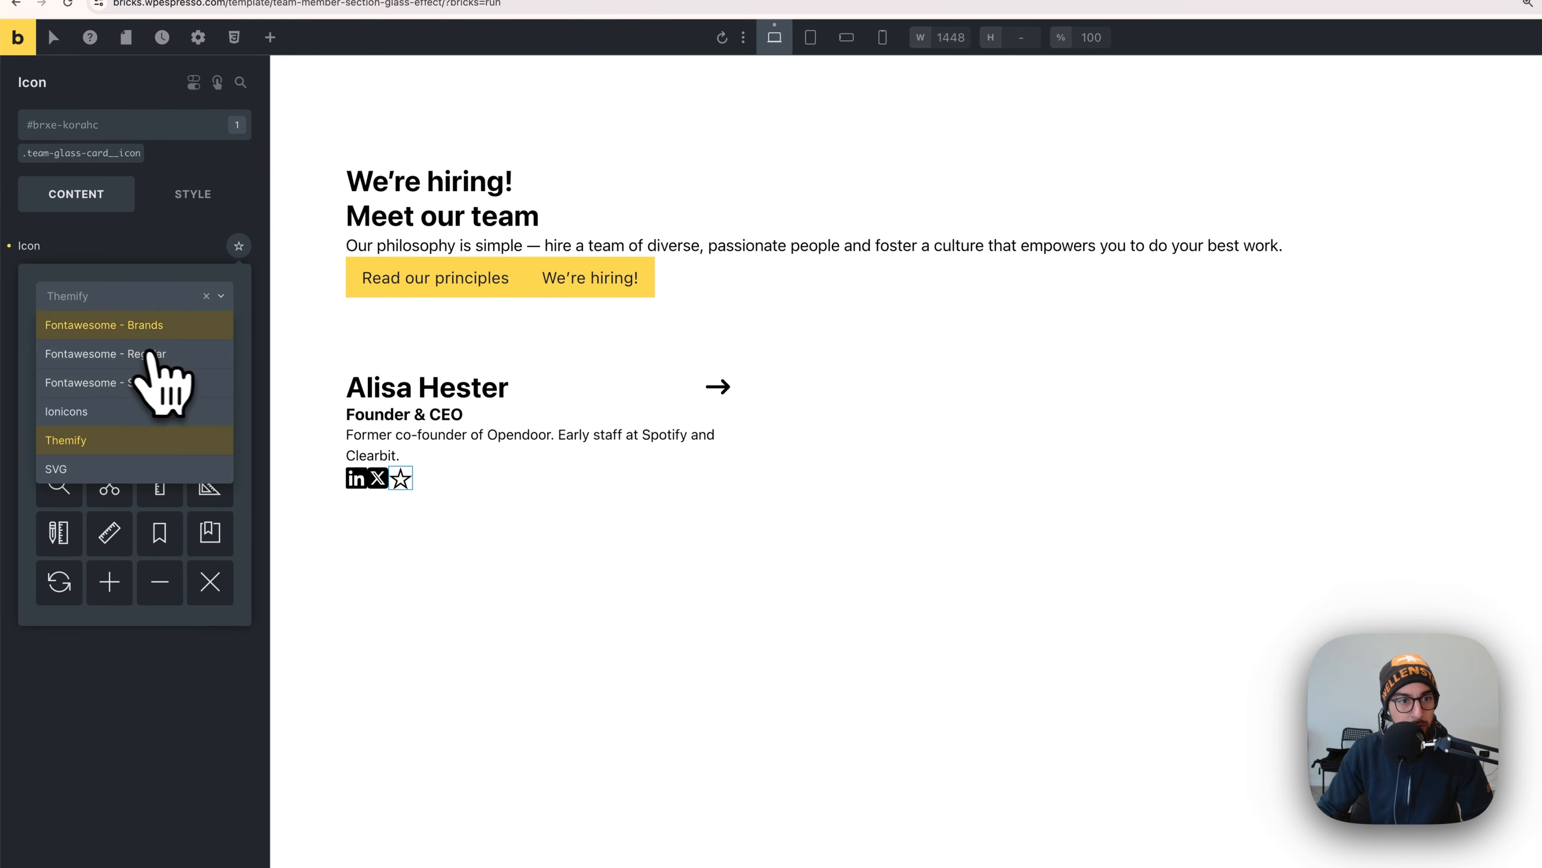
{"action": "left_click", "coordinate": [155, 382]}
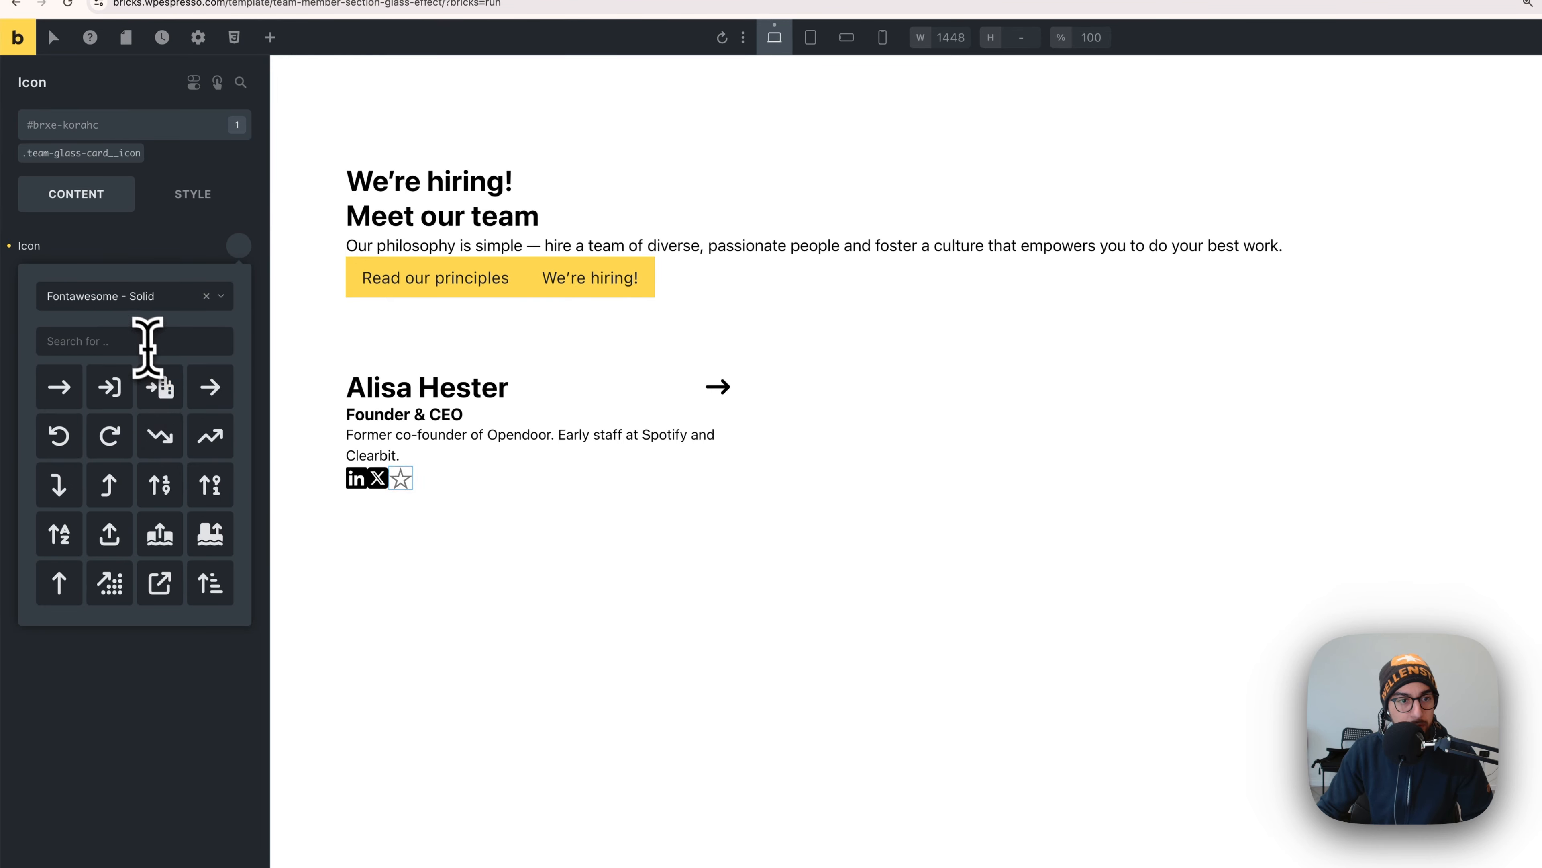
{"action": "type", "text": "insta"}
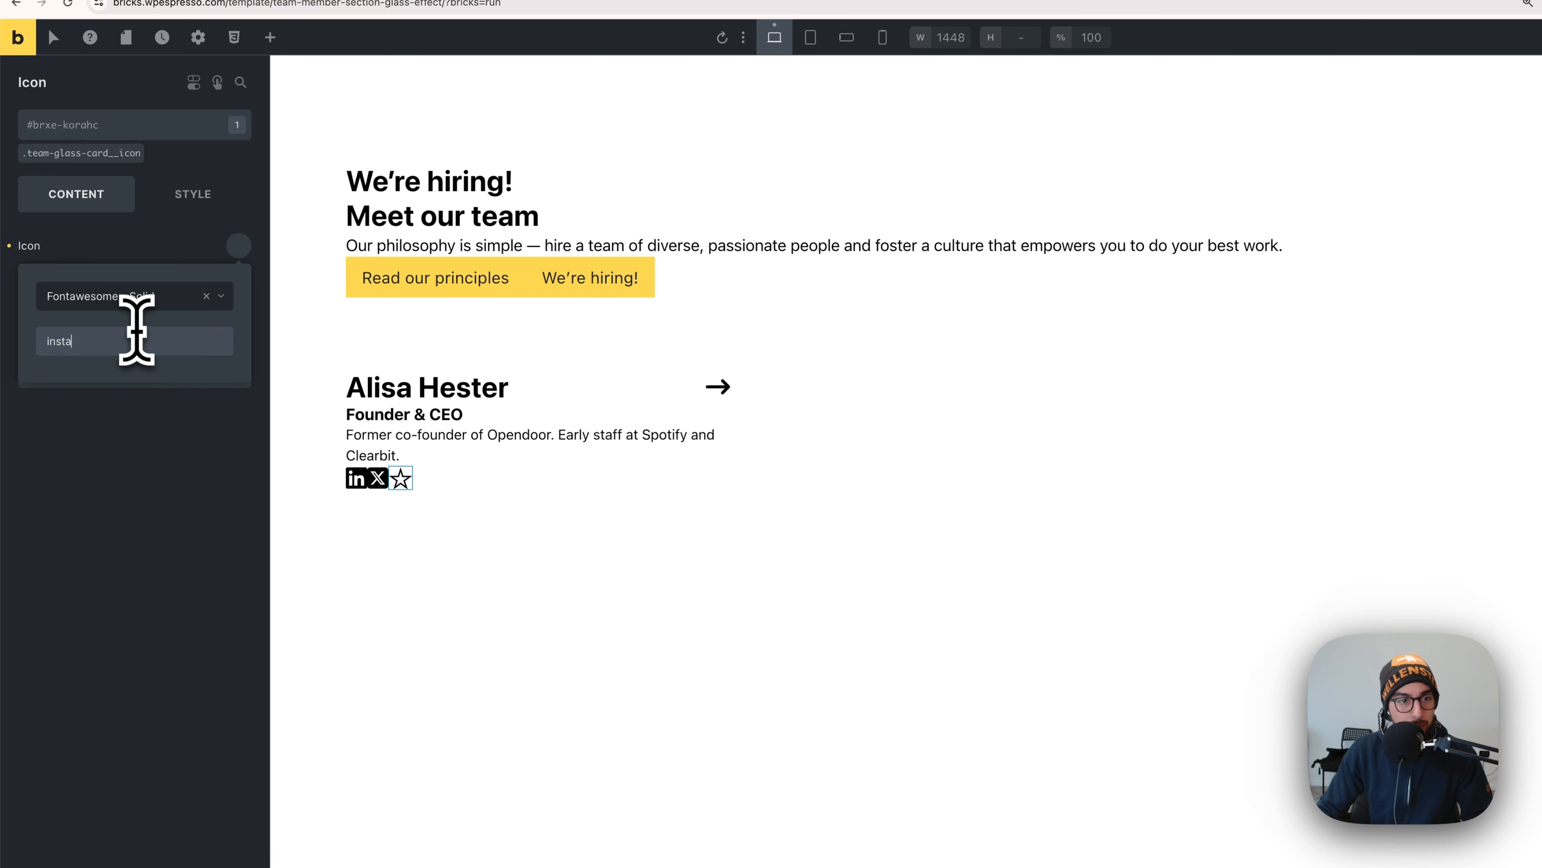
{"action": "key", "text": "BackSpace"}
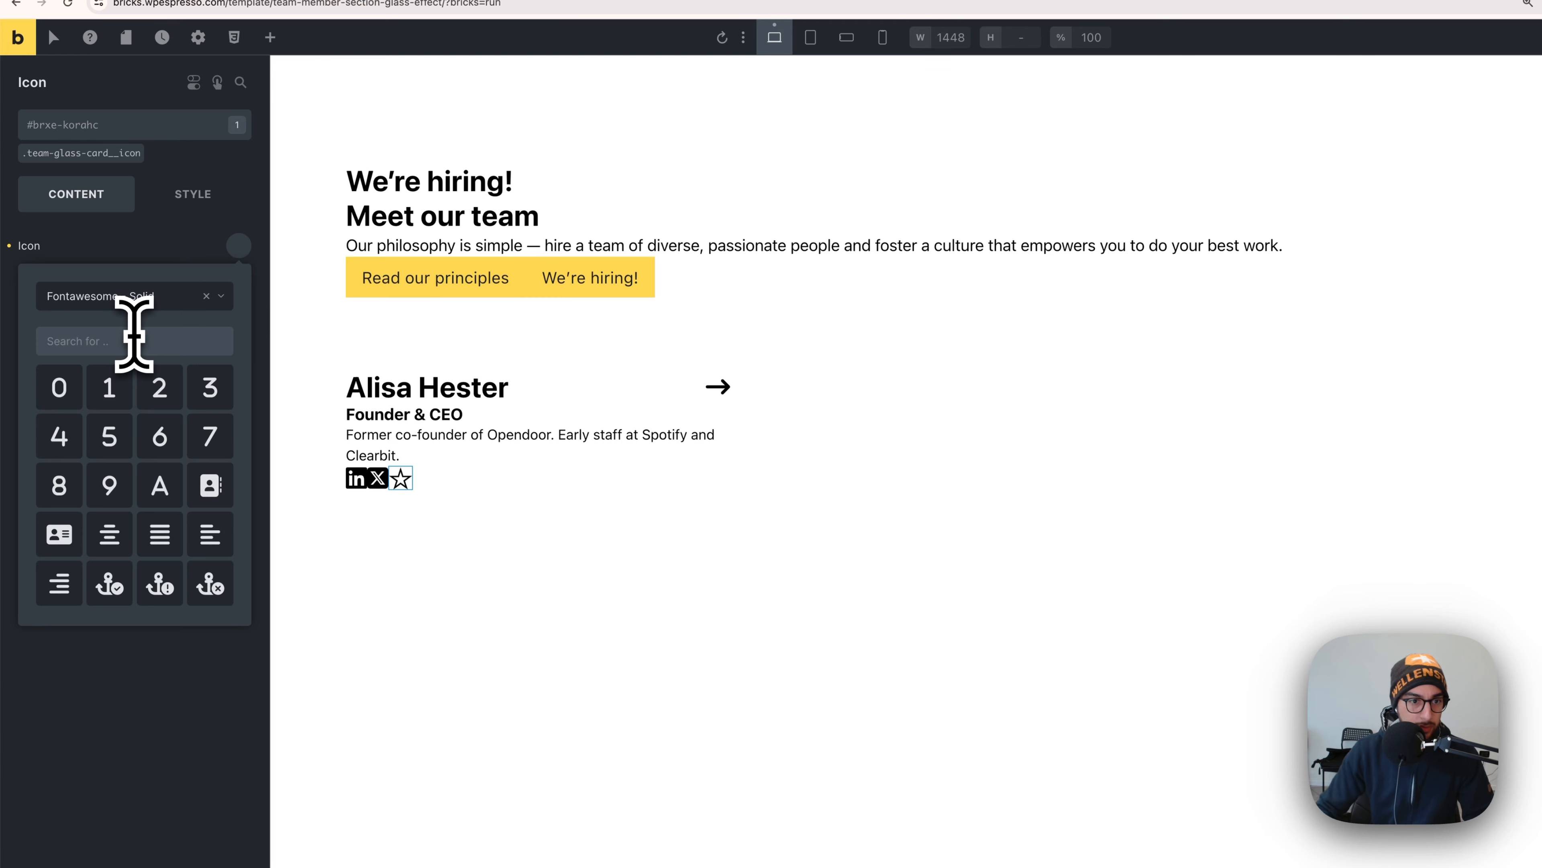
{"action": "left_click", "coordinate": [116, 298]}
{"action": "left_click", "coordinate": [124, 330]}
{"action": "left_click", "coordinate": [113, 337]}
{"action": "type", "text": "insta"}
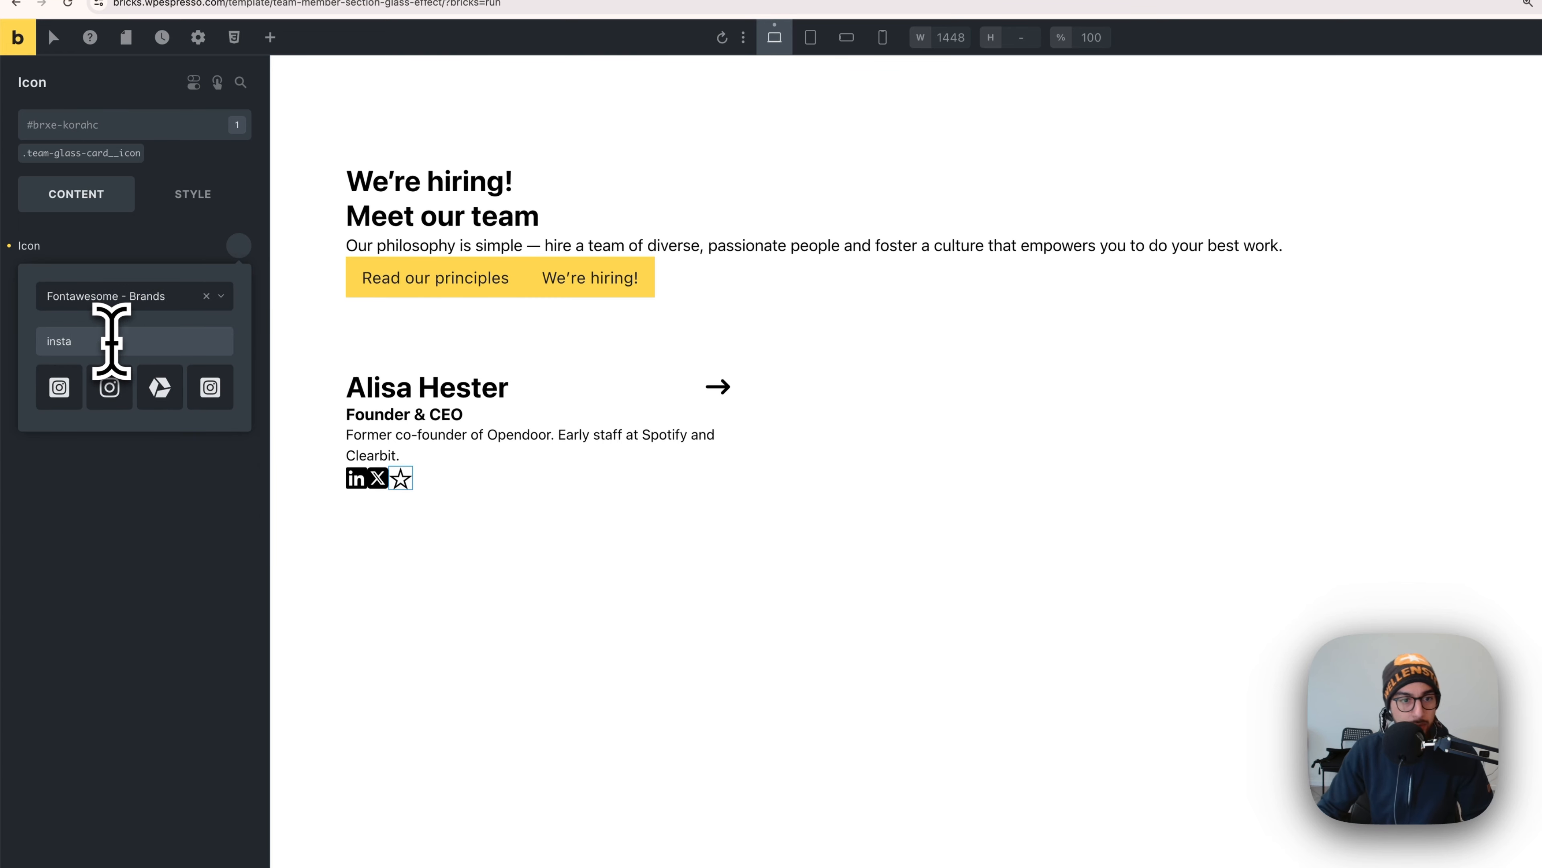
{"action": "left_click", "coordinate": [78, 401]}
{"action": "left_click", "coordinate": [114, 458]}
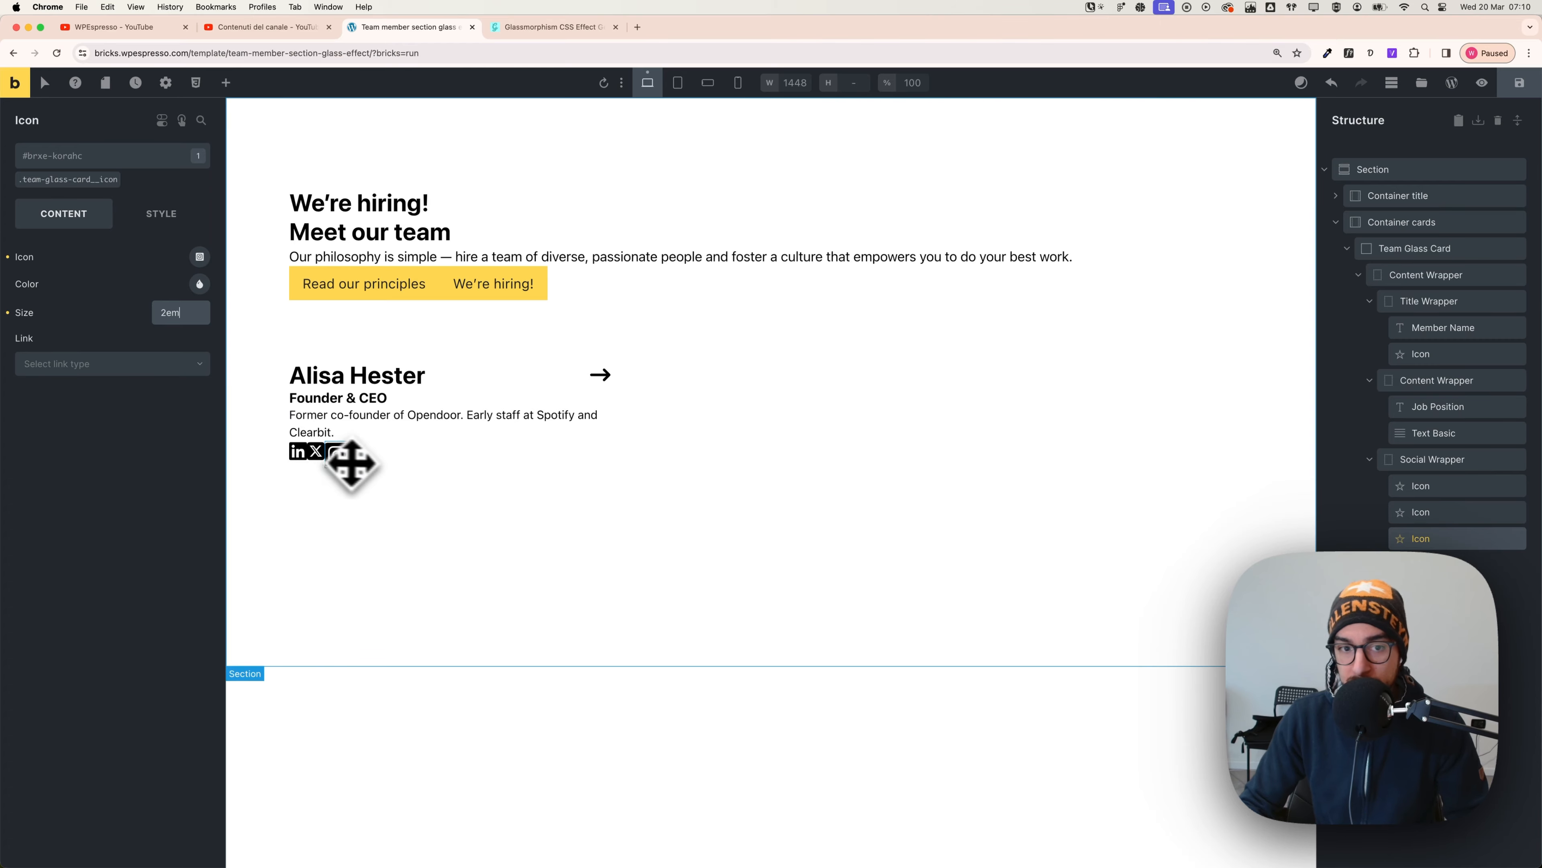
- Copy the Instagram icon's styles and paste them onto the X and LinkedIn icons
{"action": "left_click", "coordinate": [375, 461]}
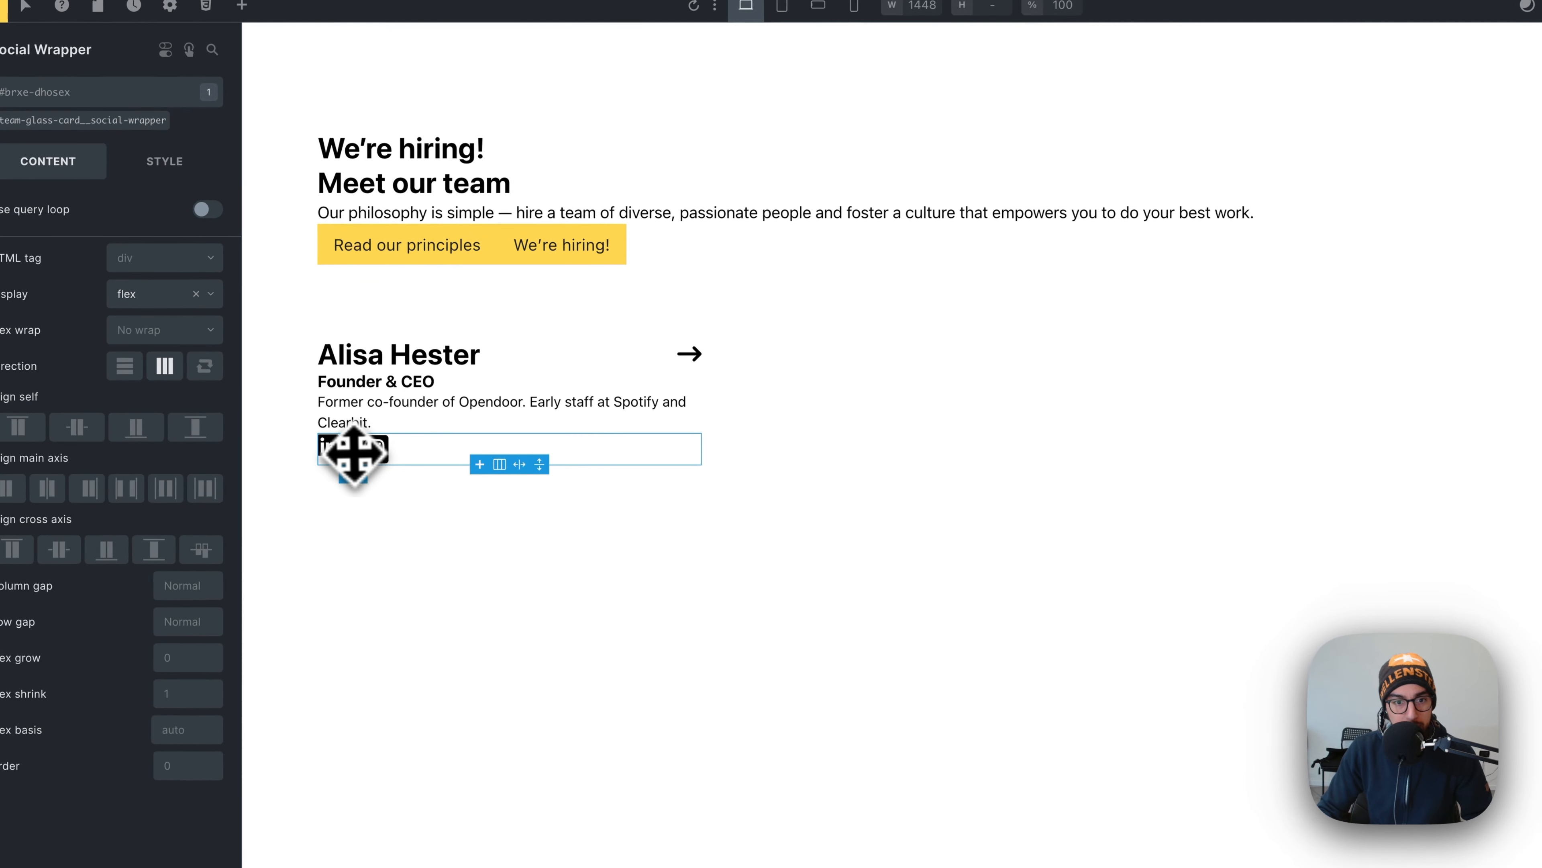
{"action": "left_click", "coordinate": [379, 453]}
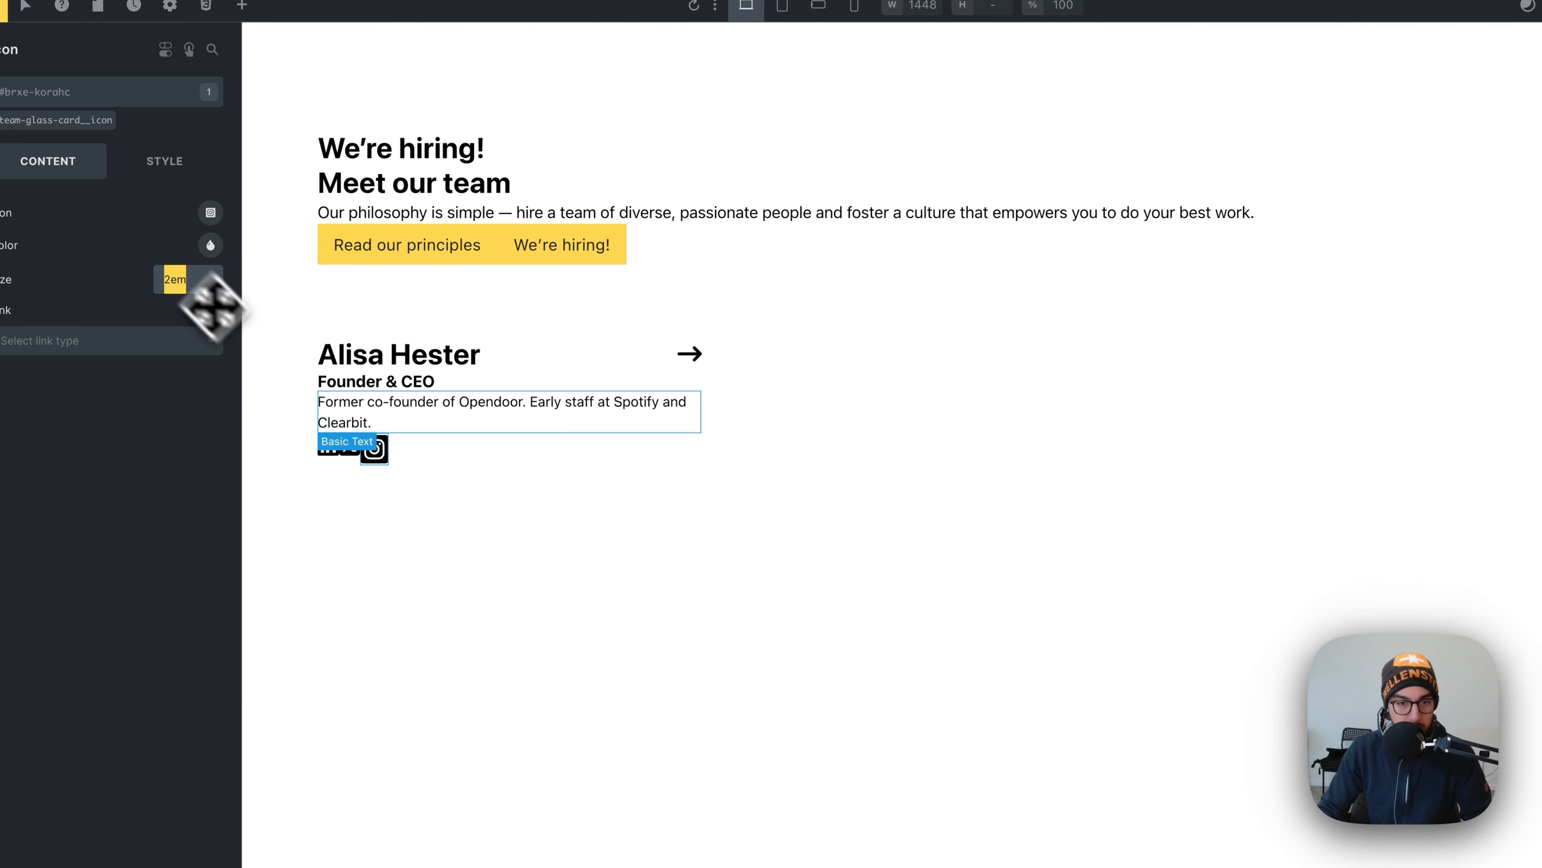
{"action": "right_click", "coordinate": [373, 451]}
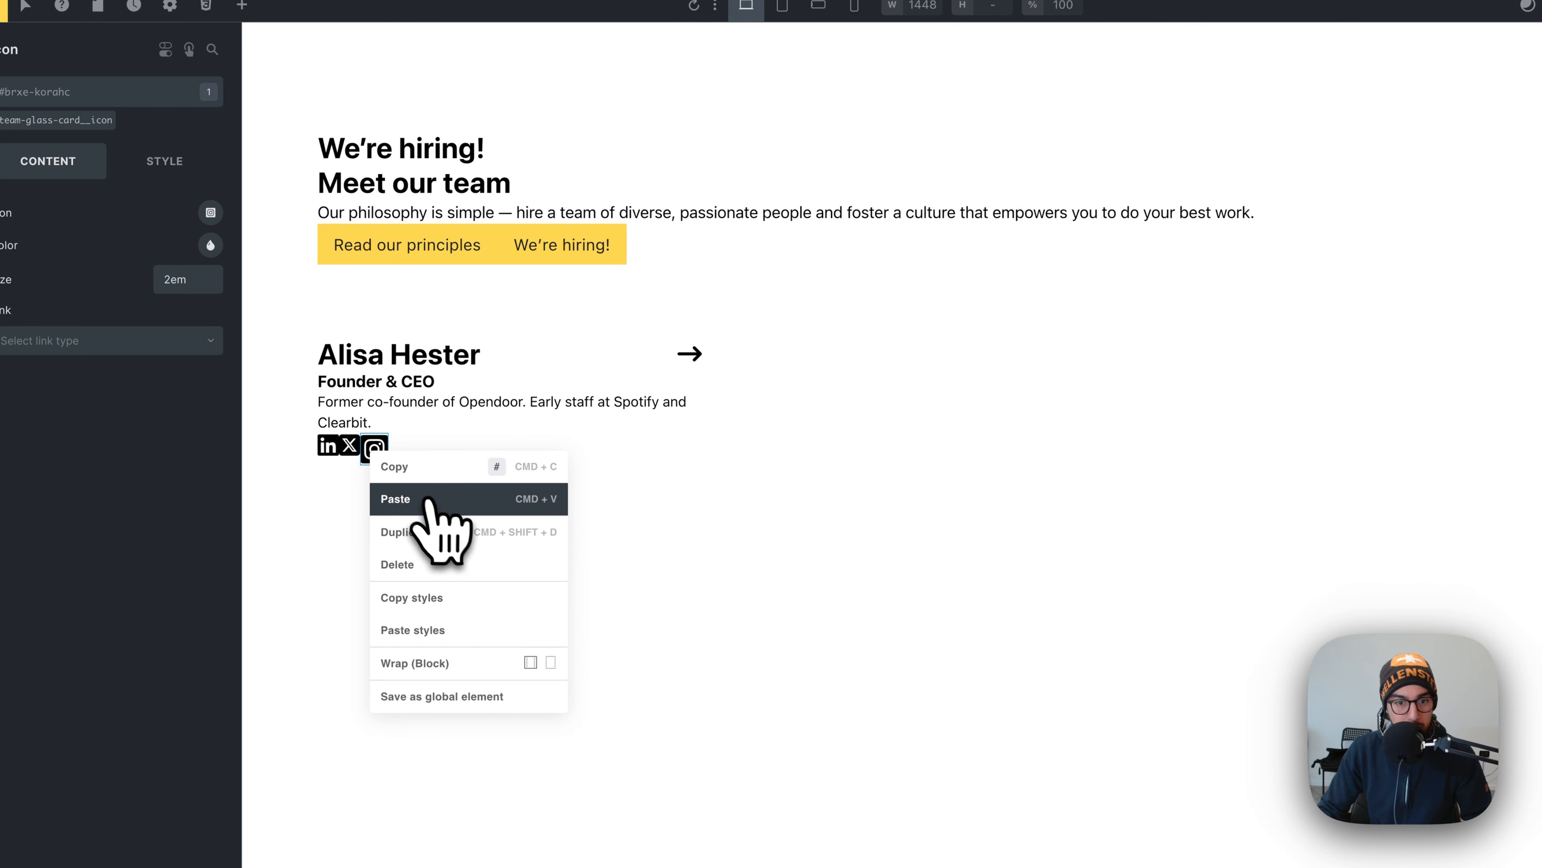
{"action": "left_click", "coordinate": [419, 597]}
{"action": "right_click", "coordinate": [362, 462]}
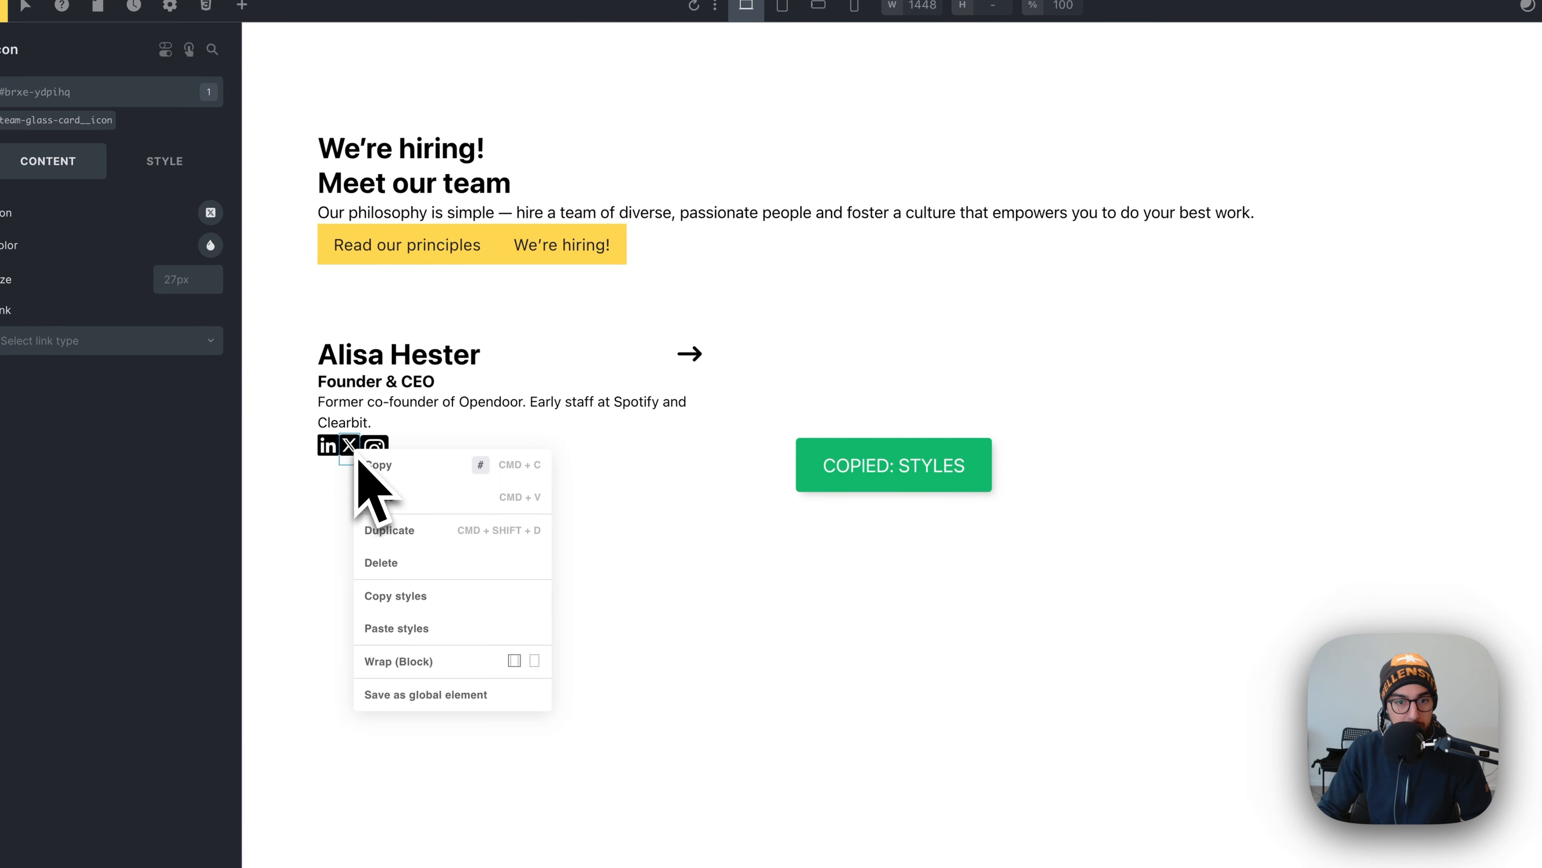
{"action": "left_click", "coordinate": [428, 628]}
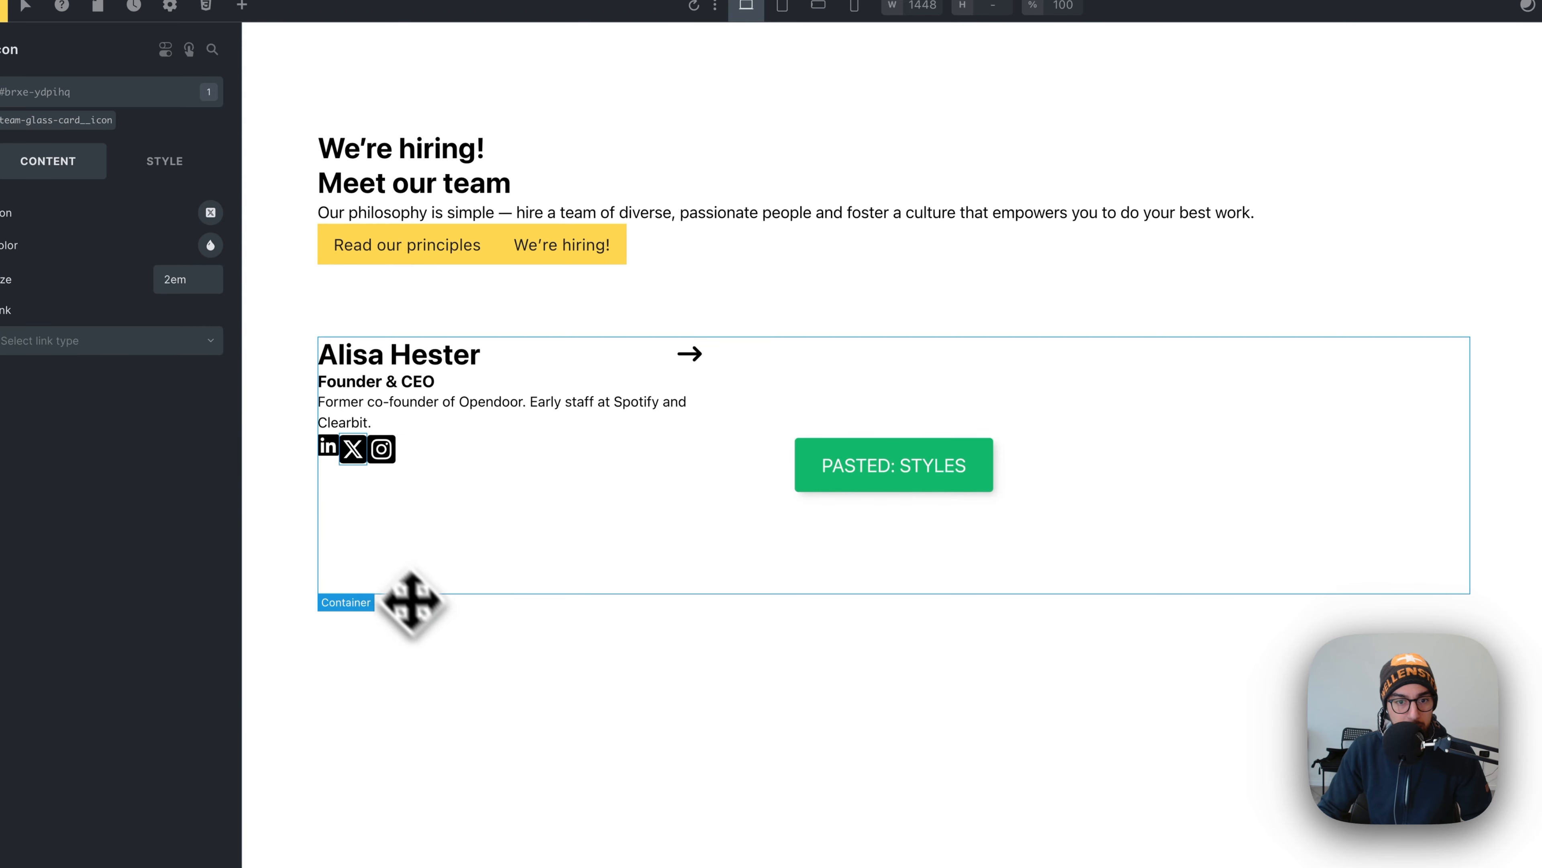
{"action": "right_click", "coordinate": [331, 453]}
{"action": "left_click", "coordinate": [403, 626]}
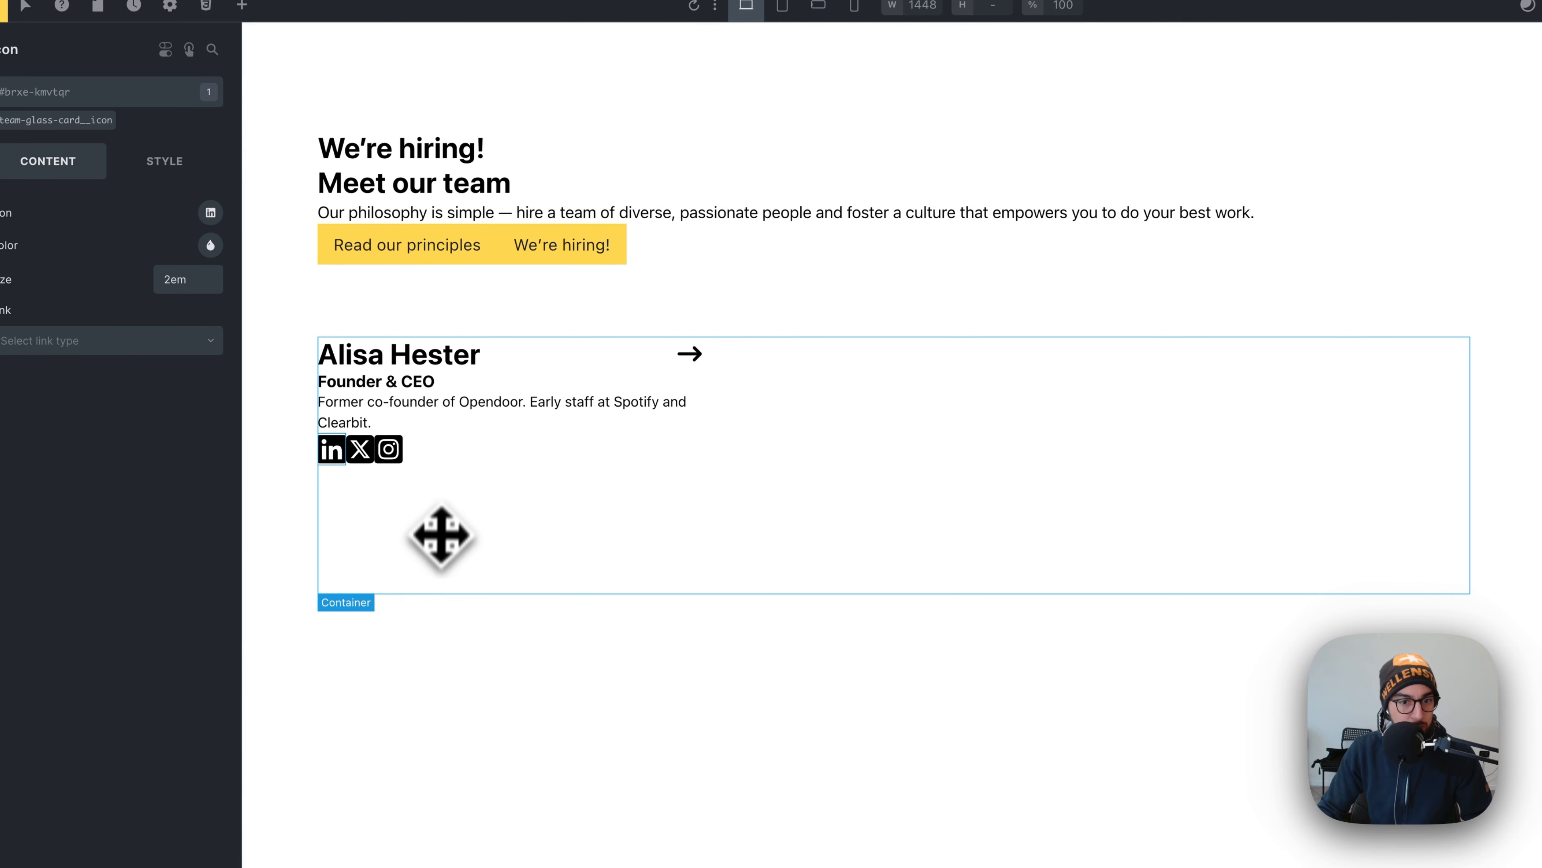
{"action": "left_click", "coordinate": [435, 454]}
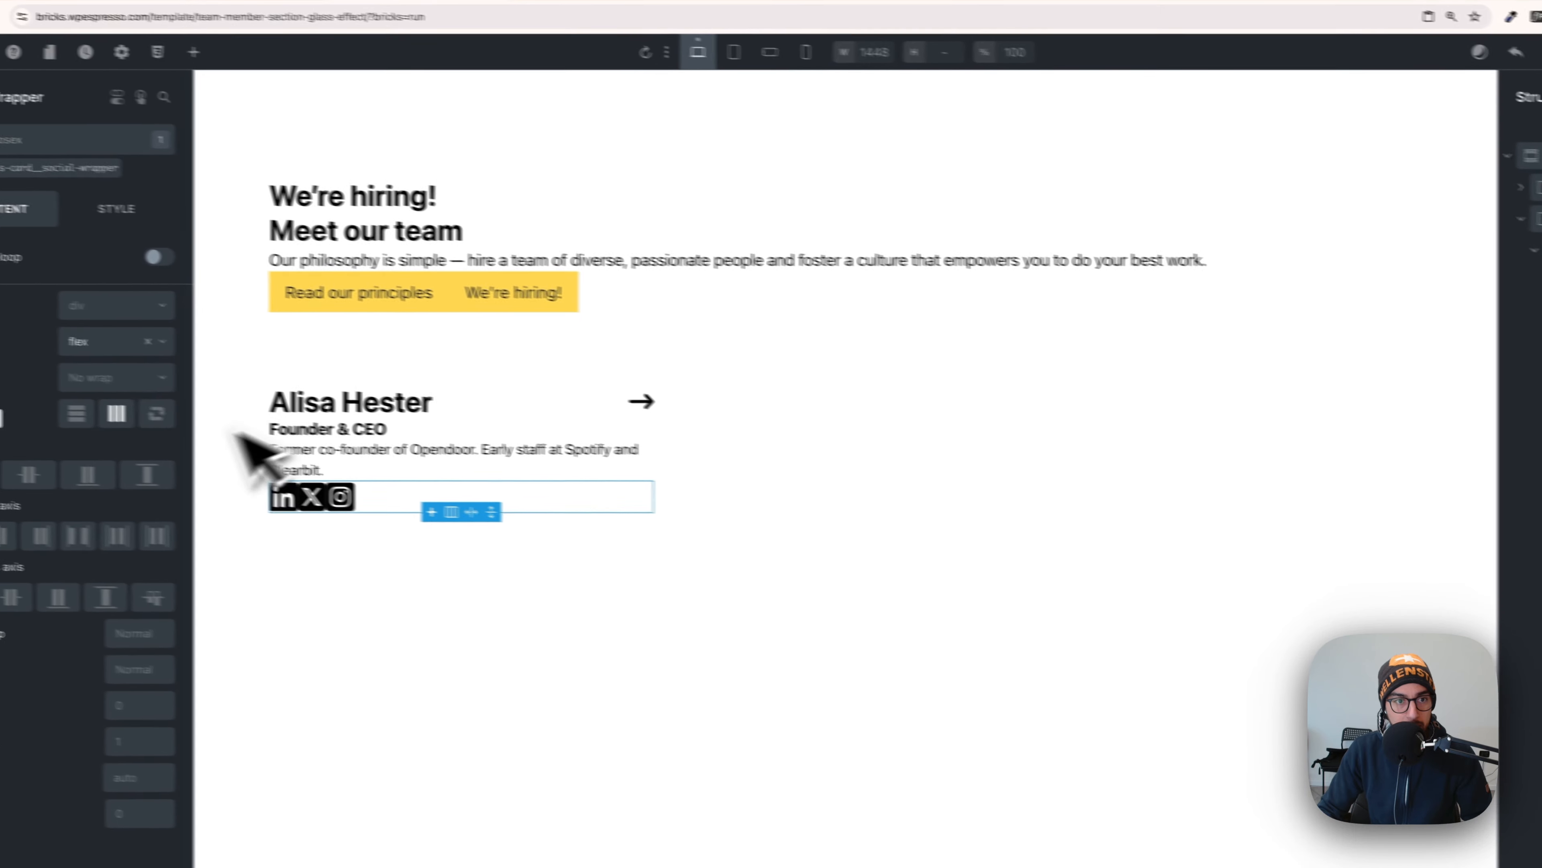
- Move flex display from the ID to the social-wrapper class, with column gap var(--space-xs)
{"action": "left_click", "coordinate": [115, 149]}
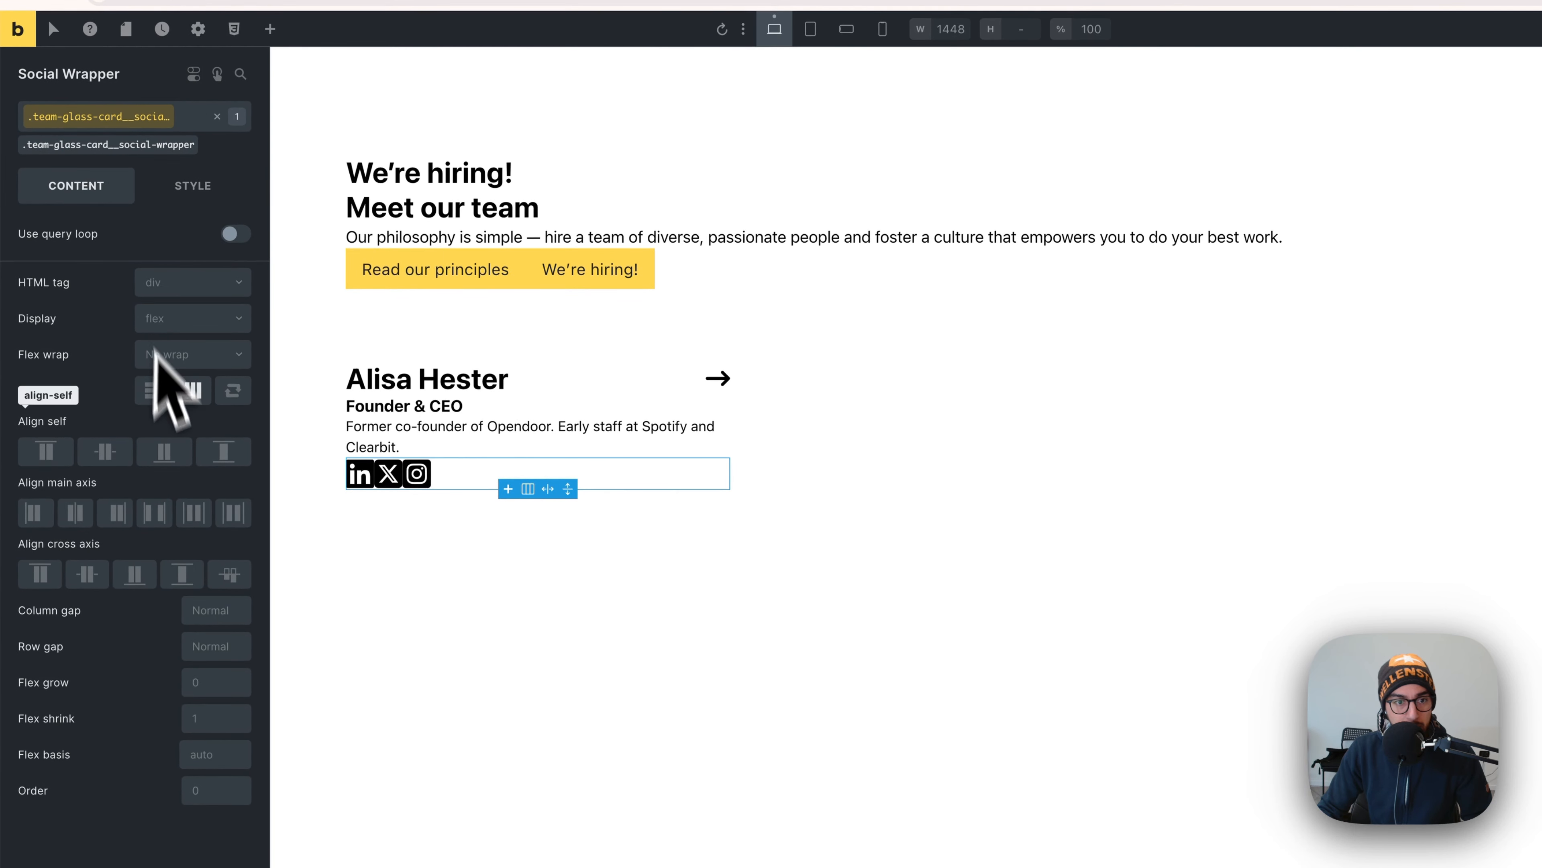
{"action": "left_click", "coordinate": [217, 116]}
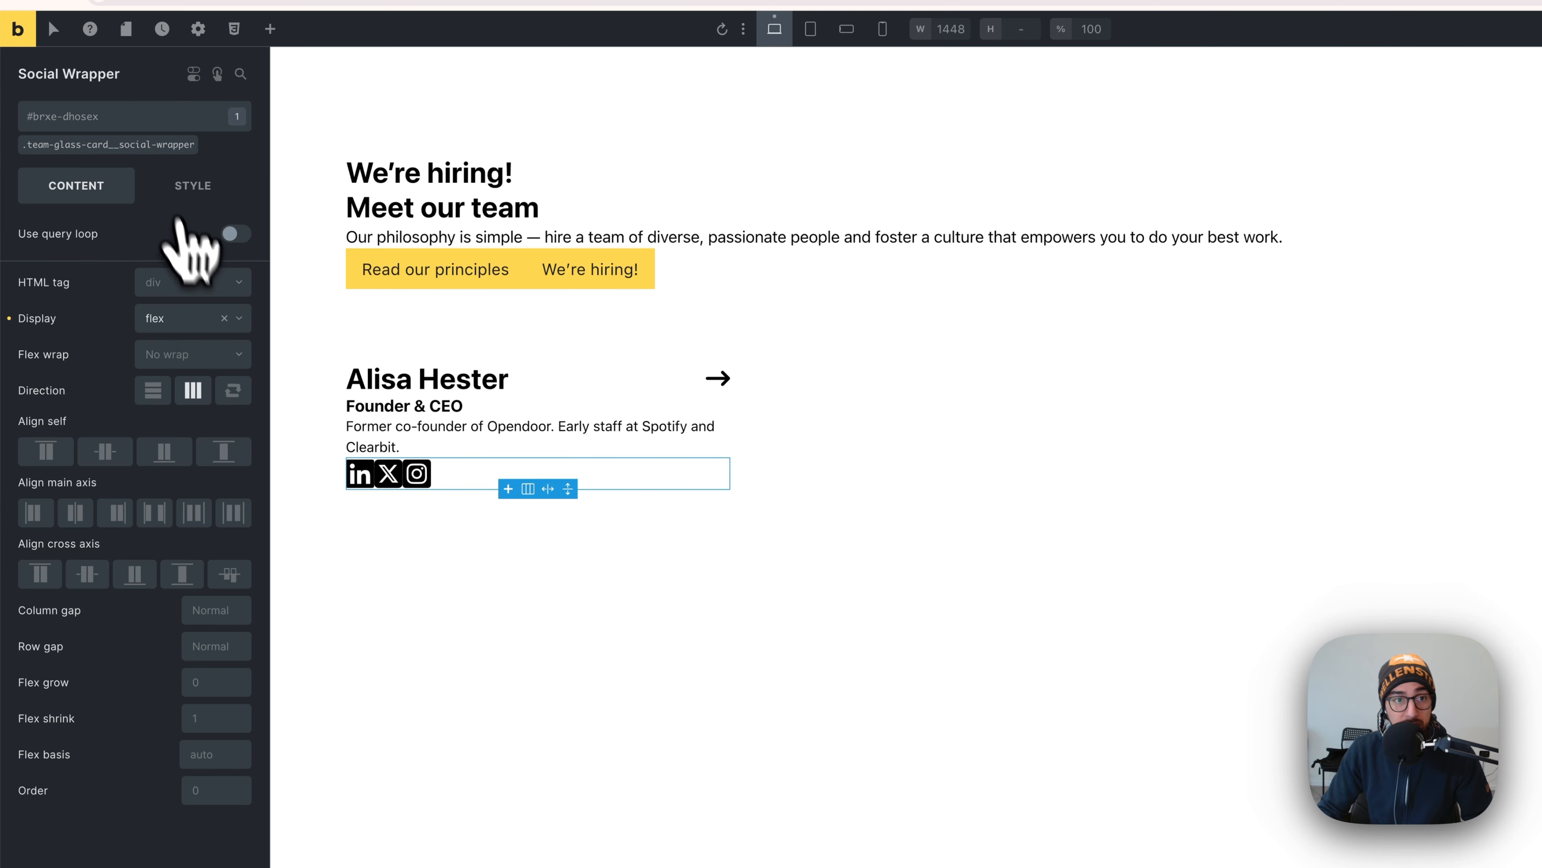
{"action": "left_click", "coordinate": [15, 320]}
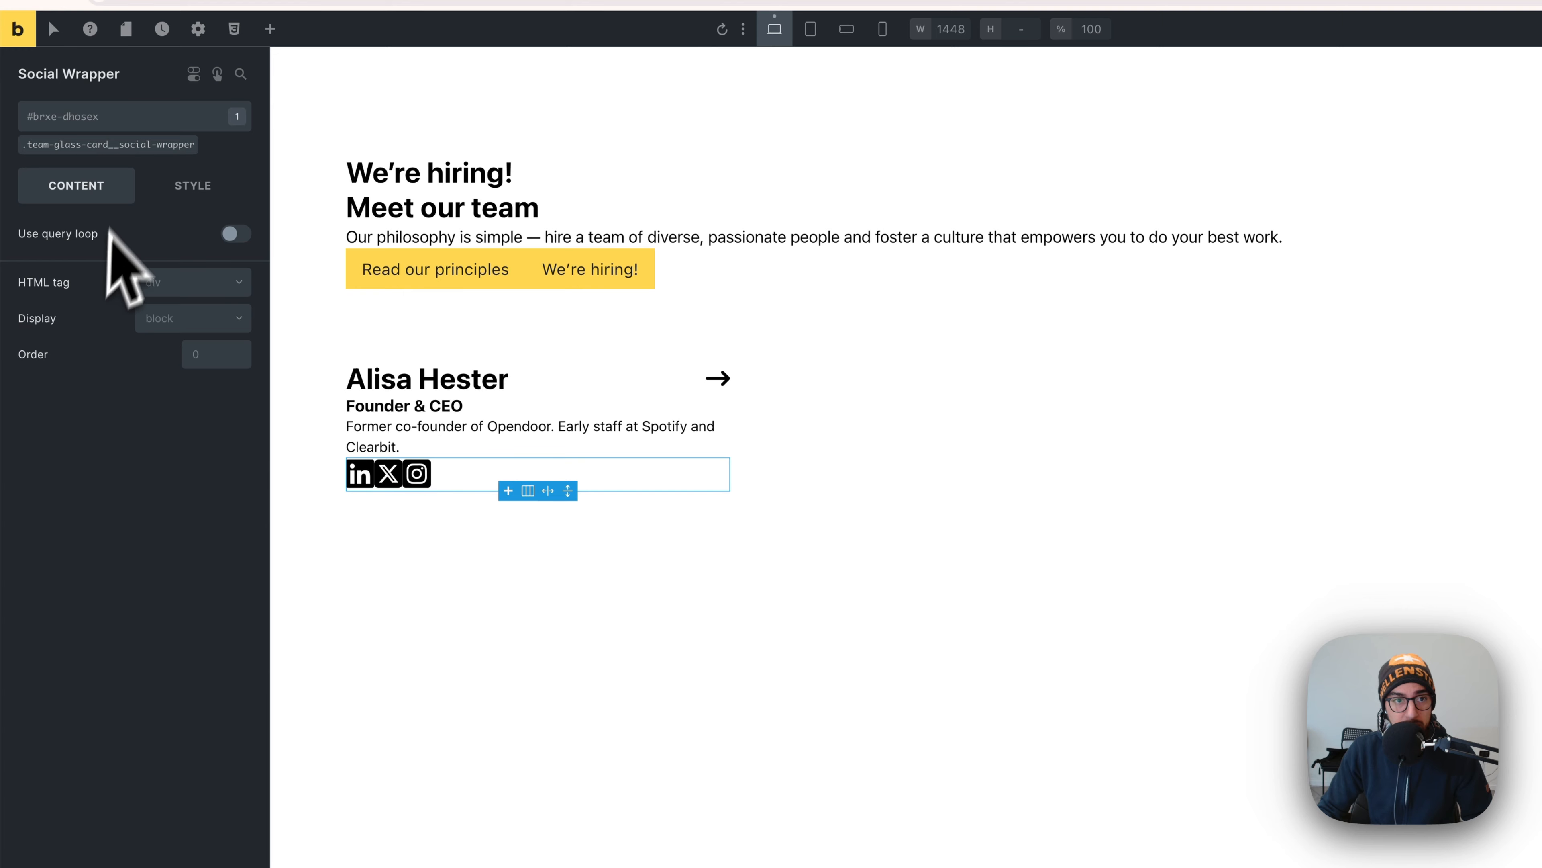
{"action": "left_click", "coordinate": [130, 146]}
{"action": "left_click", "coordinate": [195, 320]}
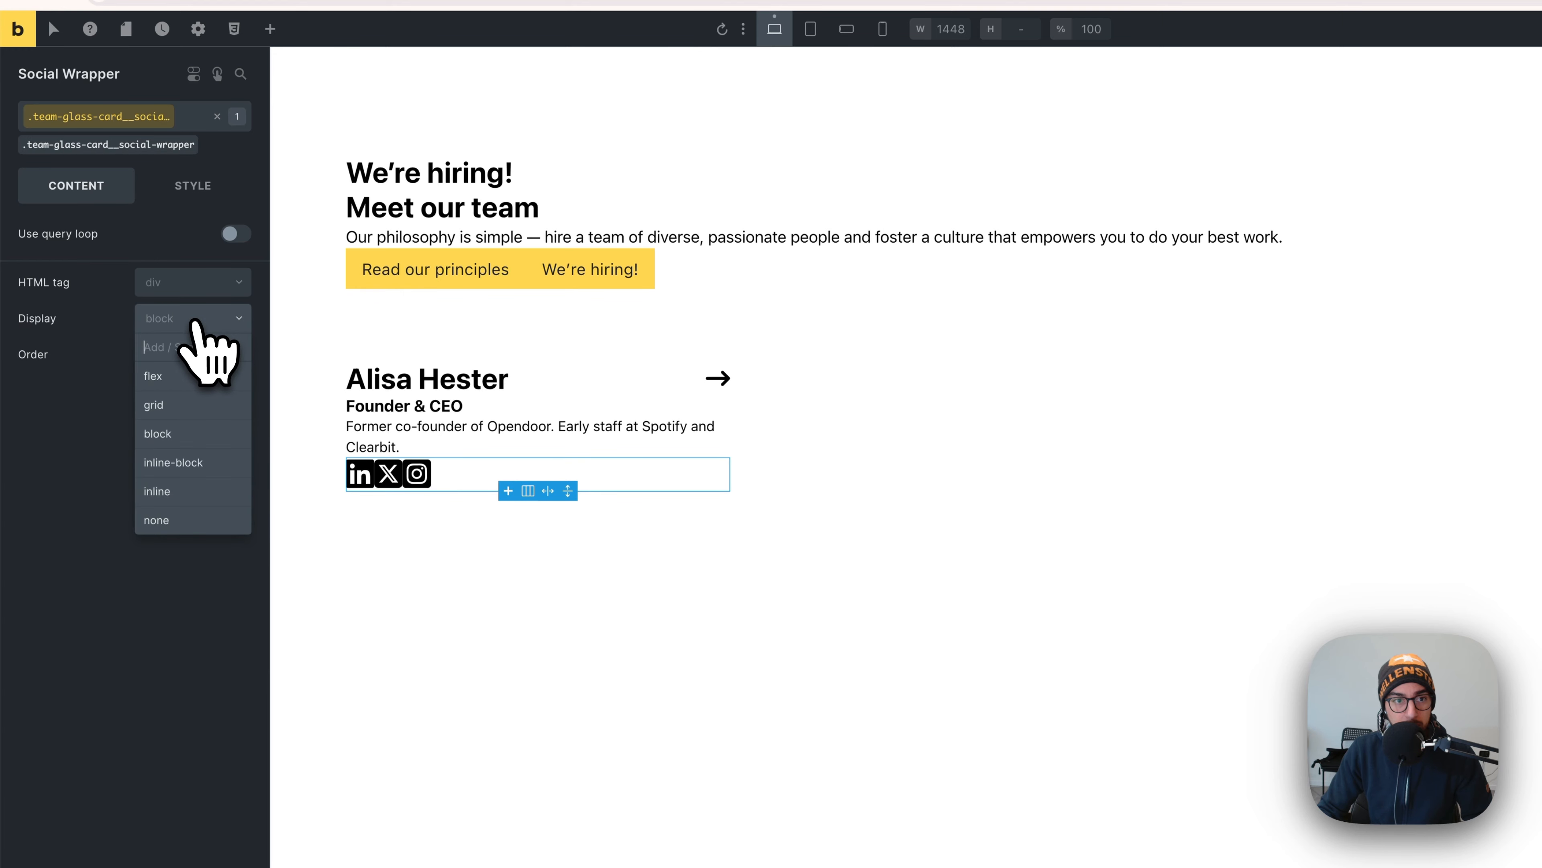
{"action": "left_click", "coordinate": [173, 383]}
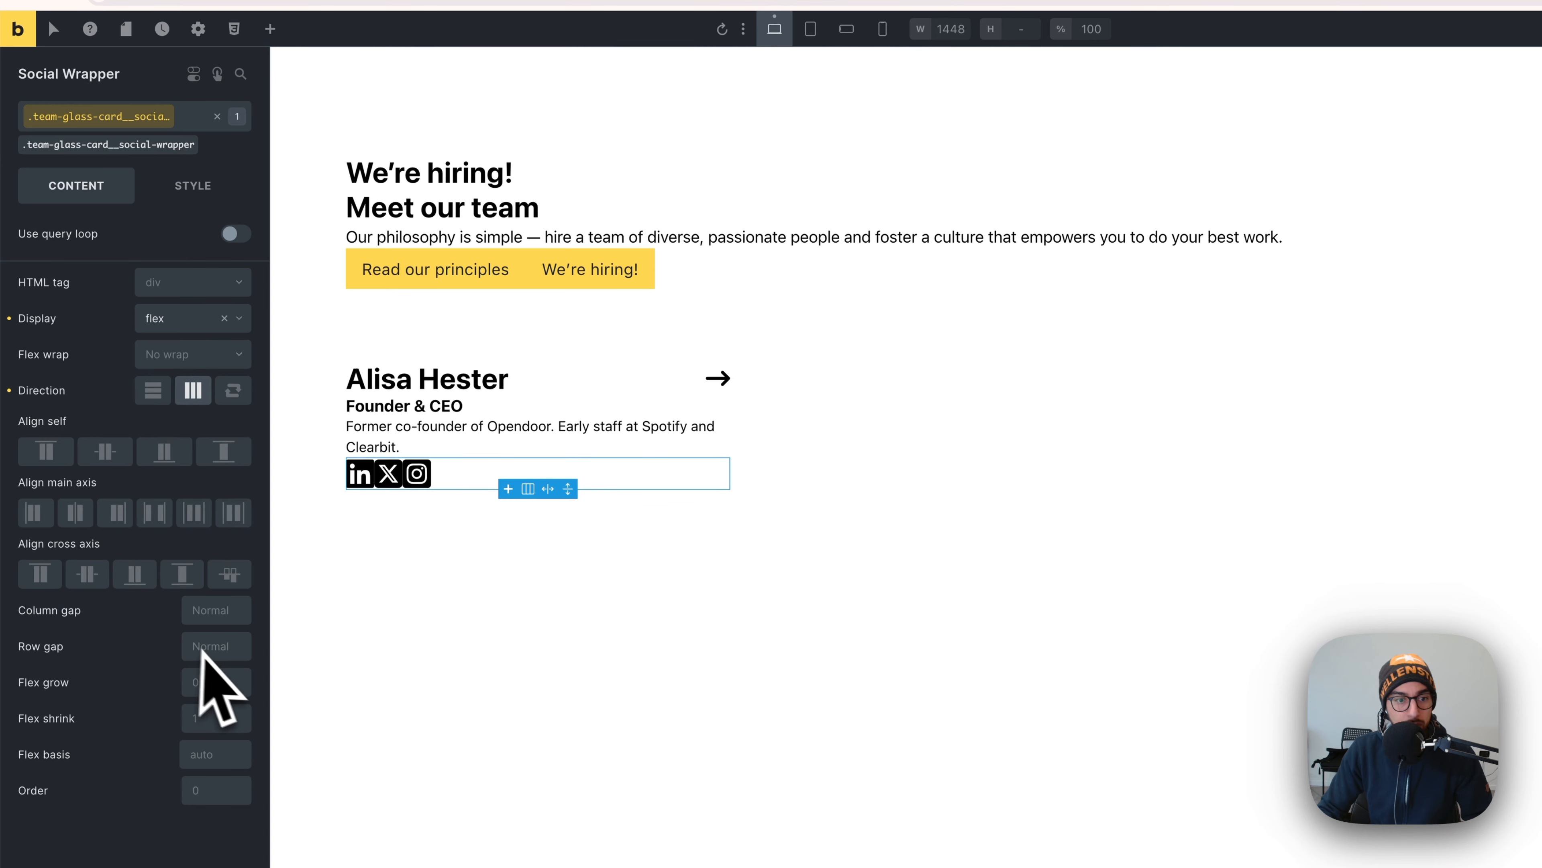
{"action": "right_click", "coordinate": [222, 621]}
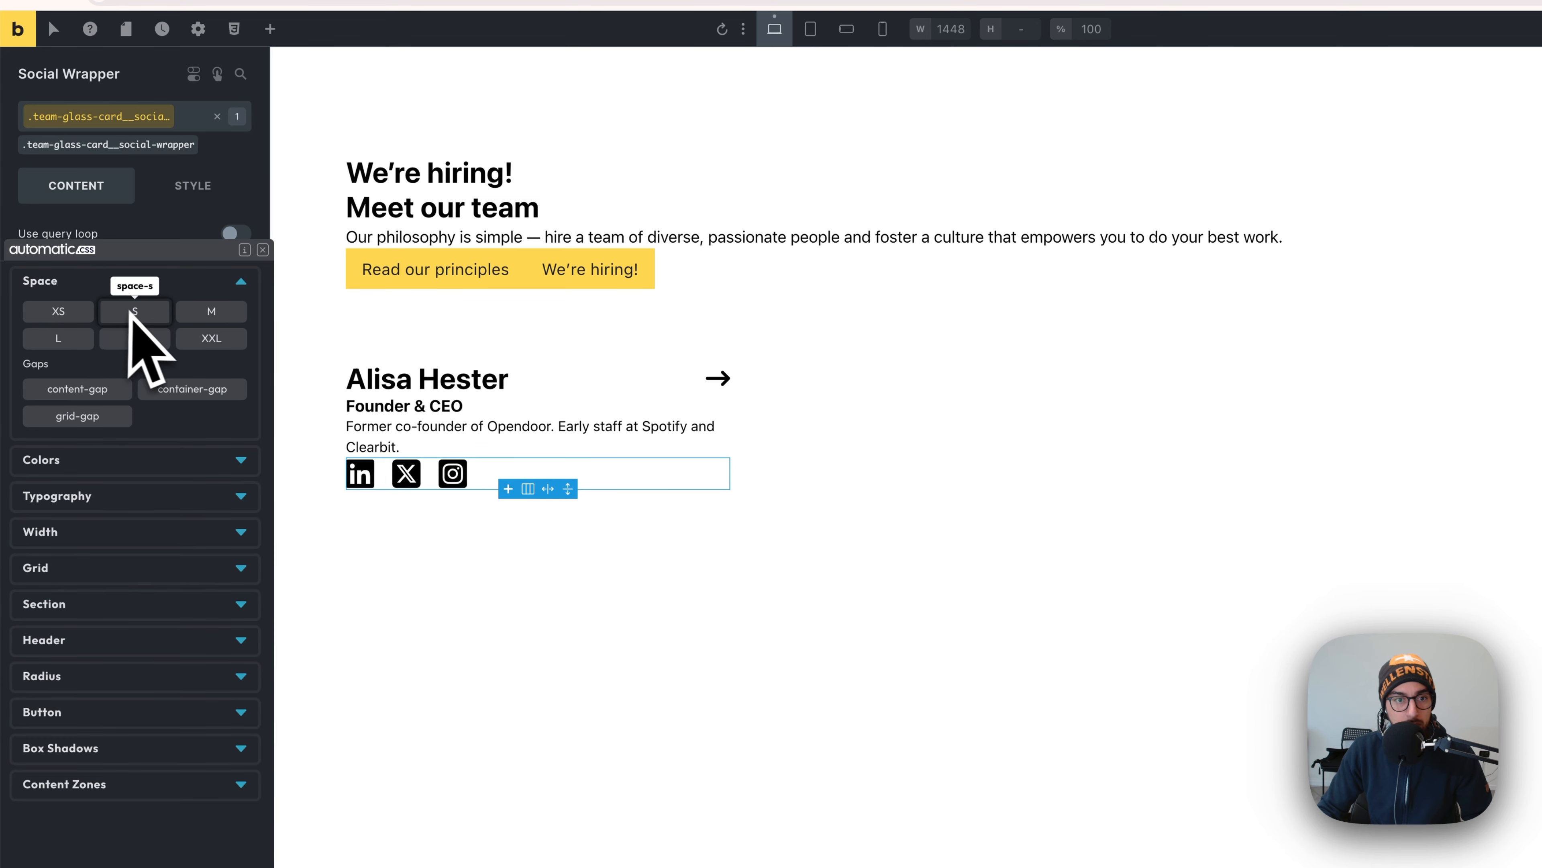
{"action": "left_click", "coordinate": [81, 311]}
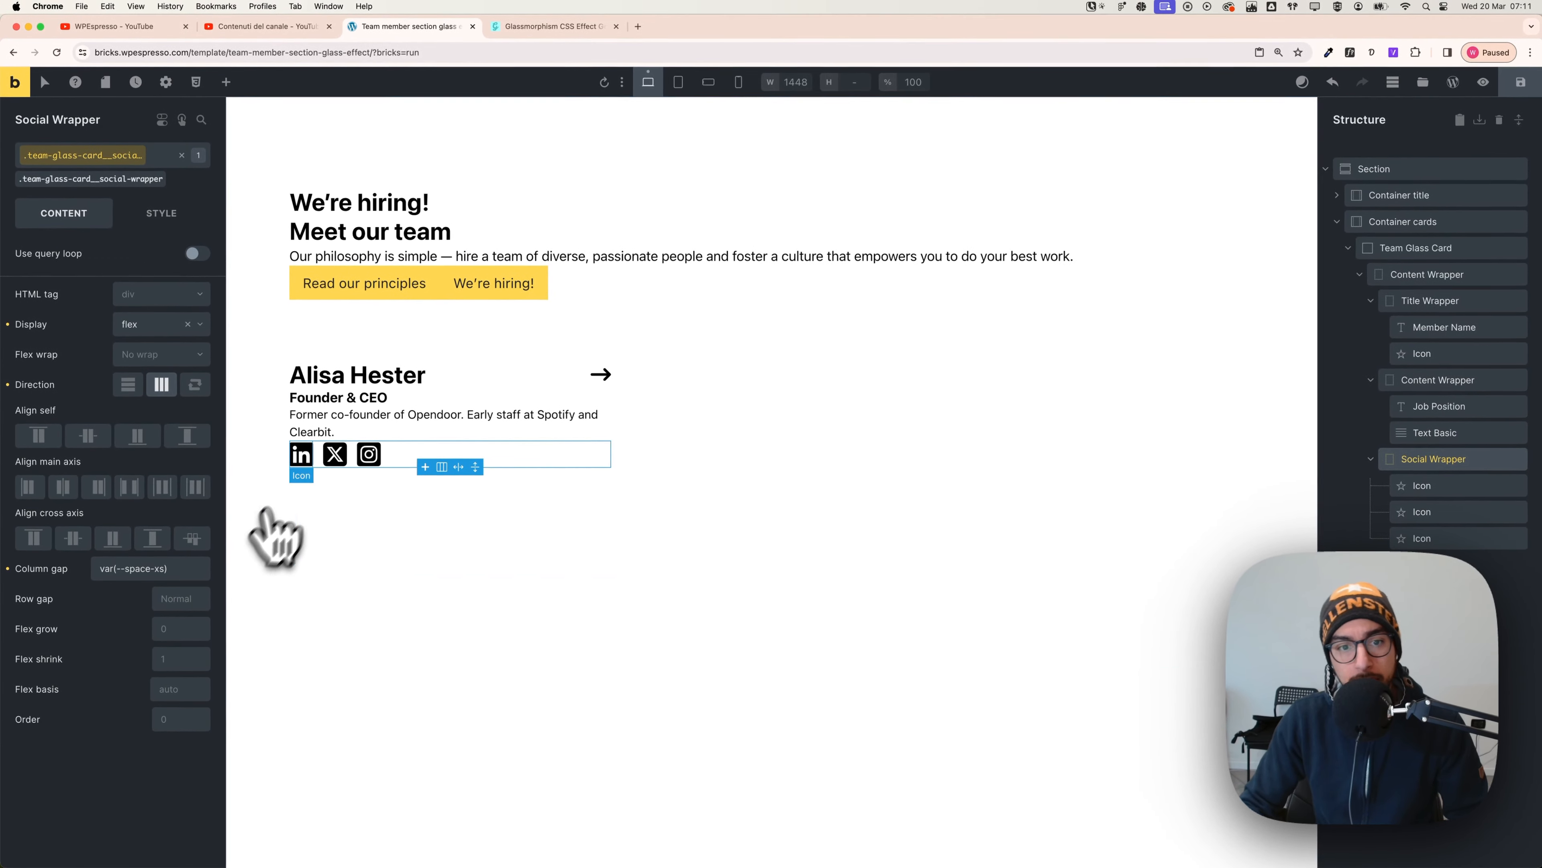
{"action": "key", "text": "super+Tab"}
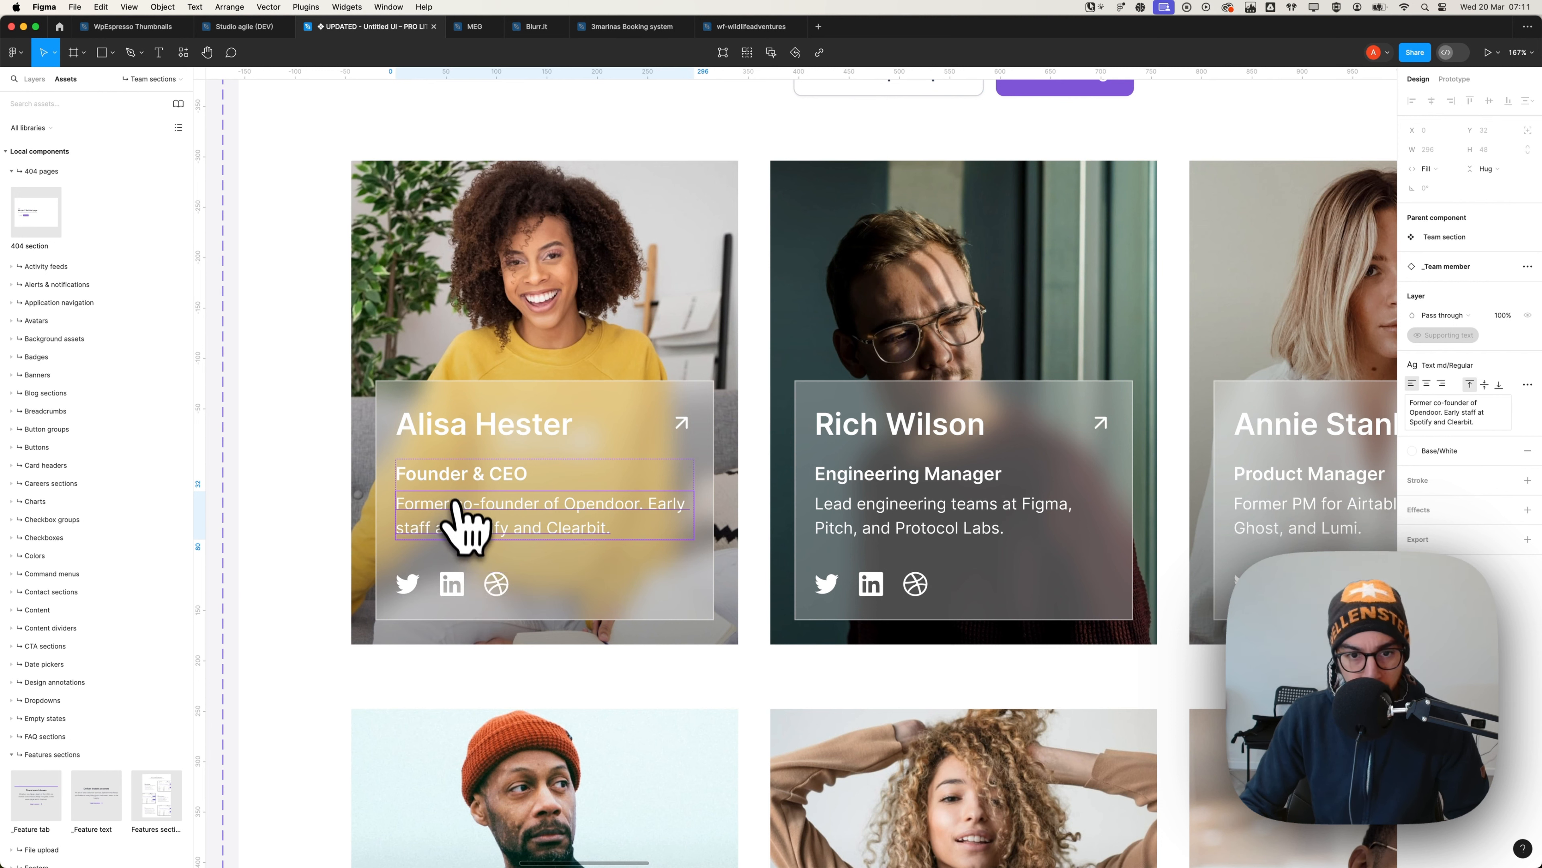
- Return to the Bricks editor after glancing at the Figma card design
{"action": "key", "text": "super+Tab"}
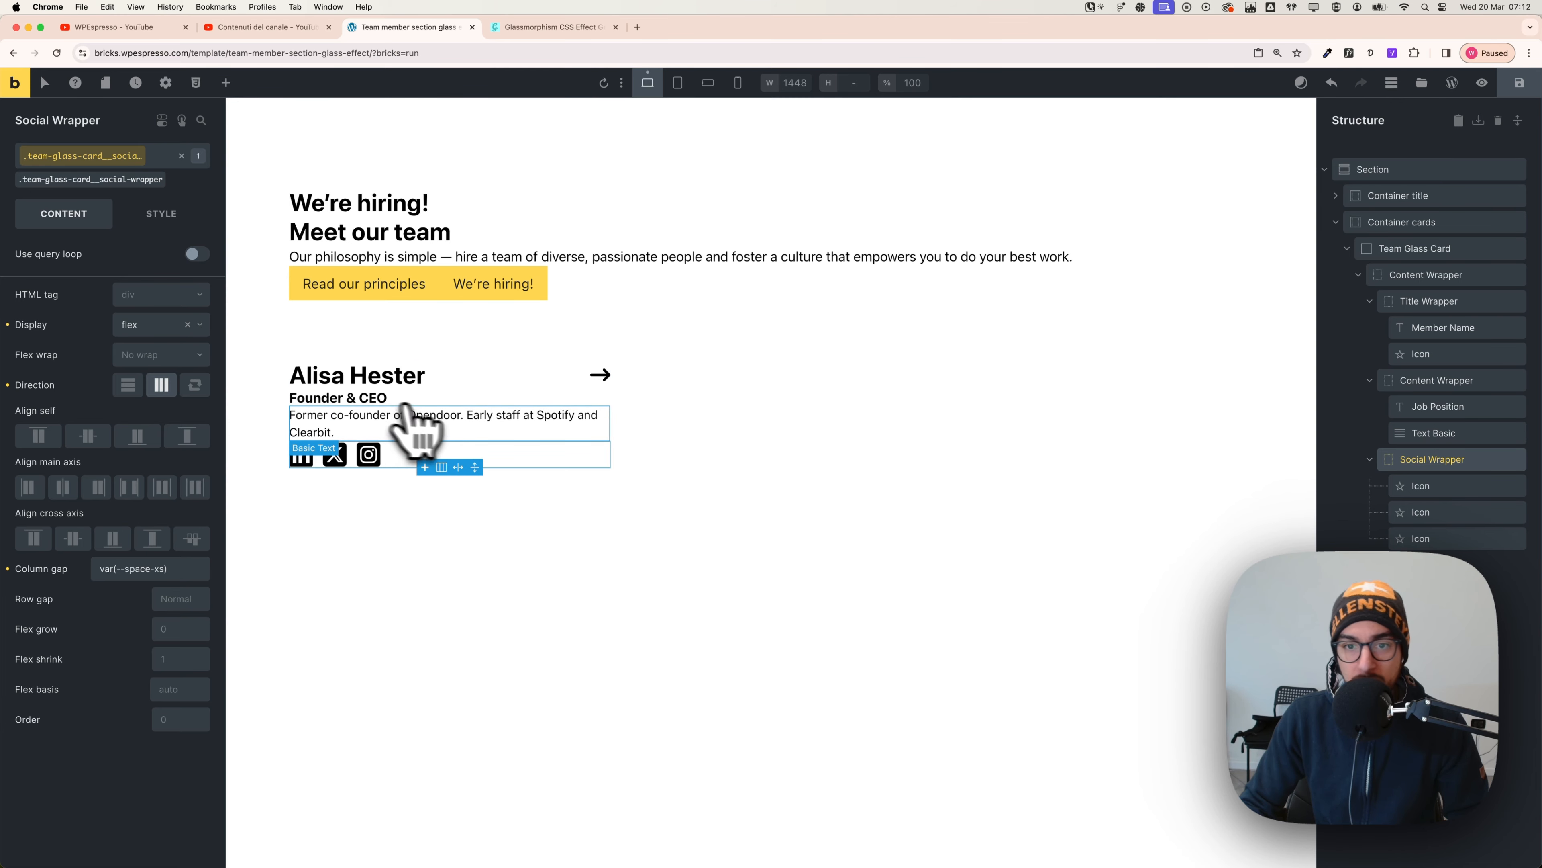
- Set the Content Wrapper class to display flex with column direction
{"action": "left_click_drag", "start_coordinate": [418, 425], "coordinate": [1385, 305]}
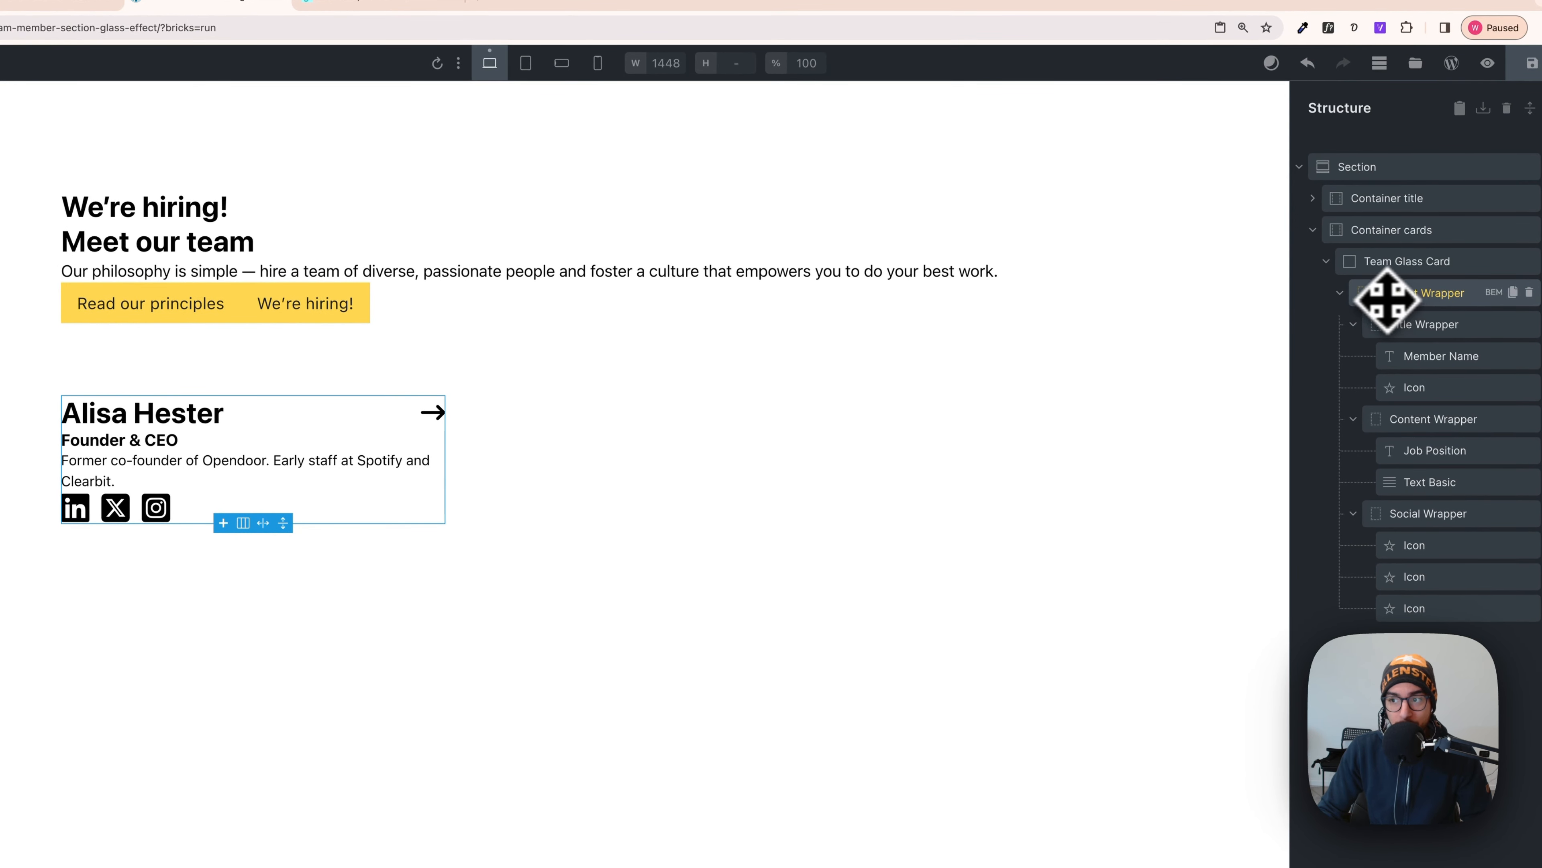
{"action": "left_click", "coordinate": [1341, 296]}
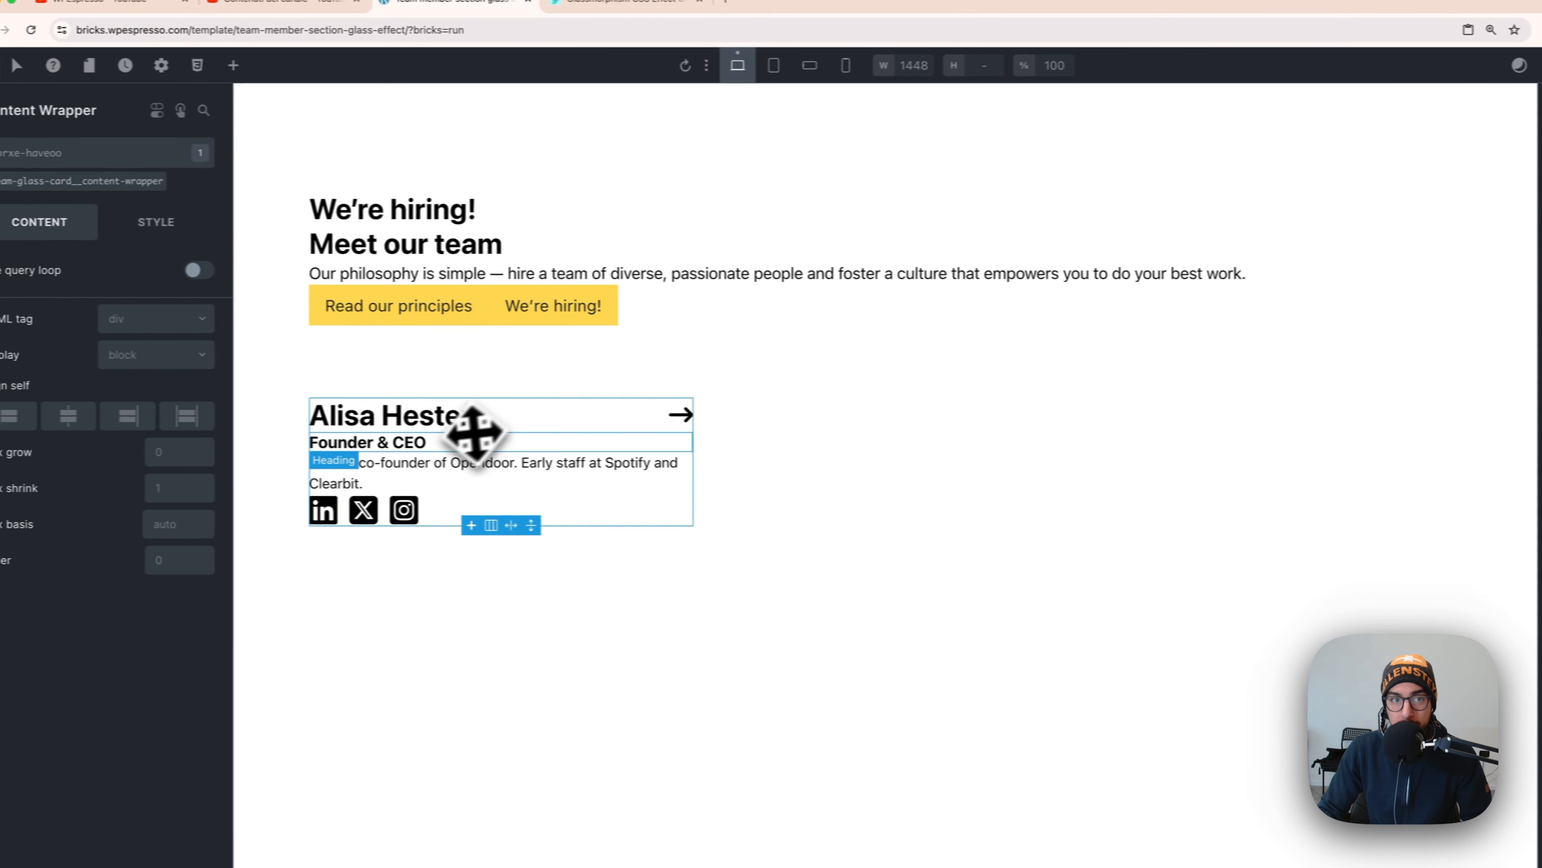
{"action": "left_click", "coordinate": [58, 165]}
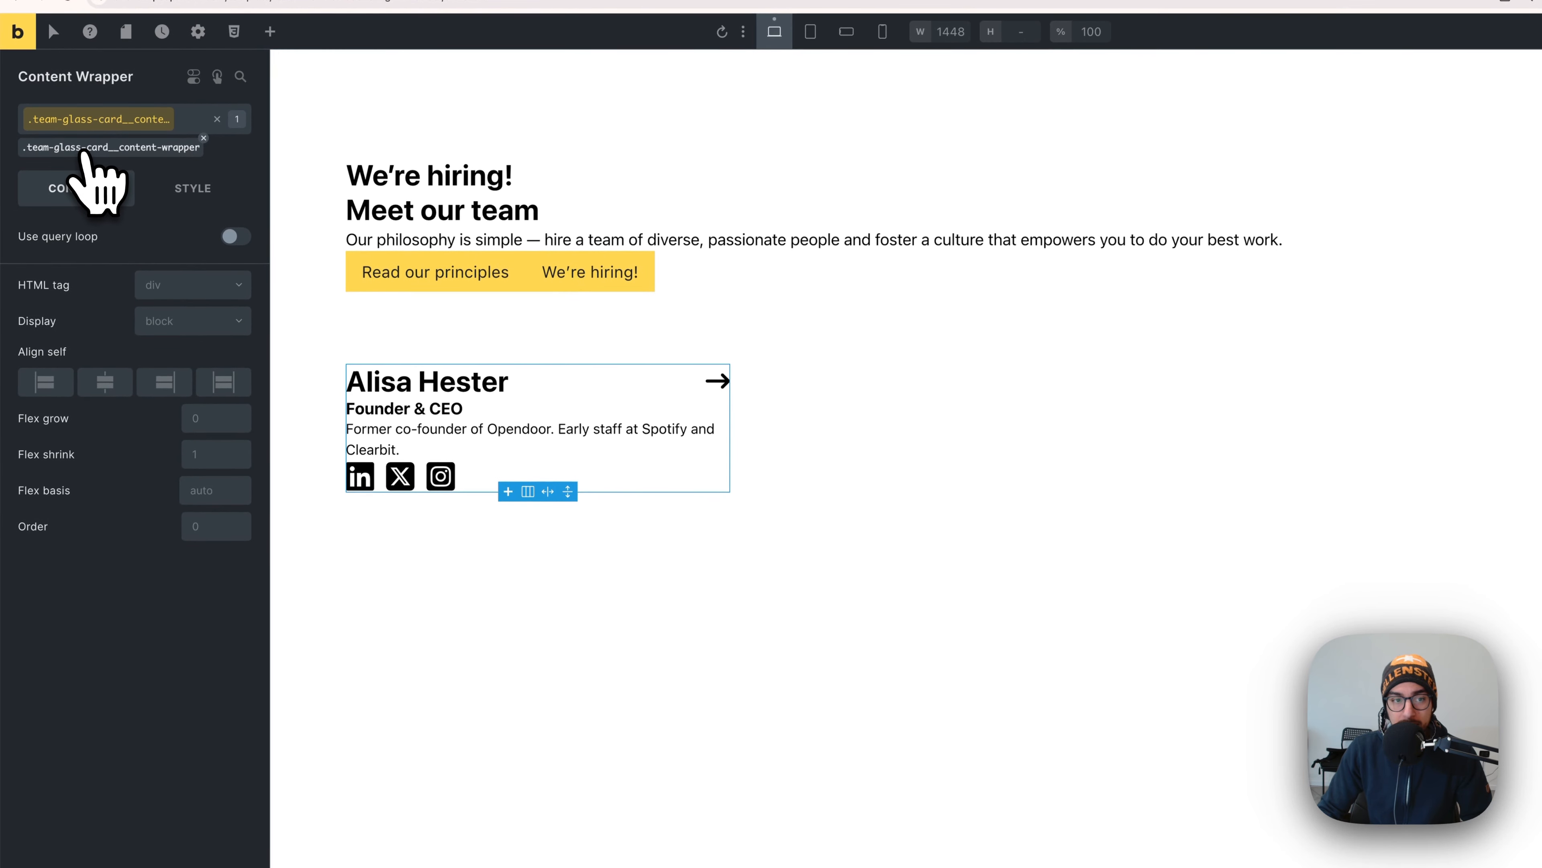
{"action": "left_click", "coordinate": [190, 329]}
{"action": "left_click", "coordinate": [185, 378]}
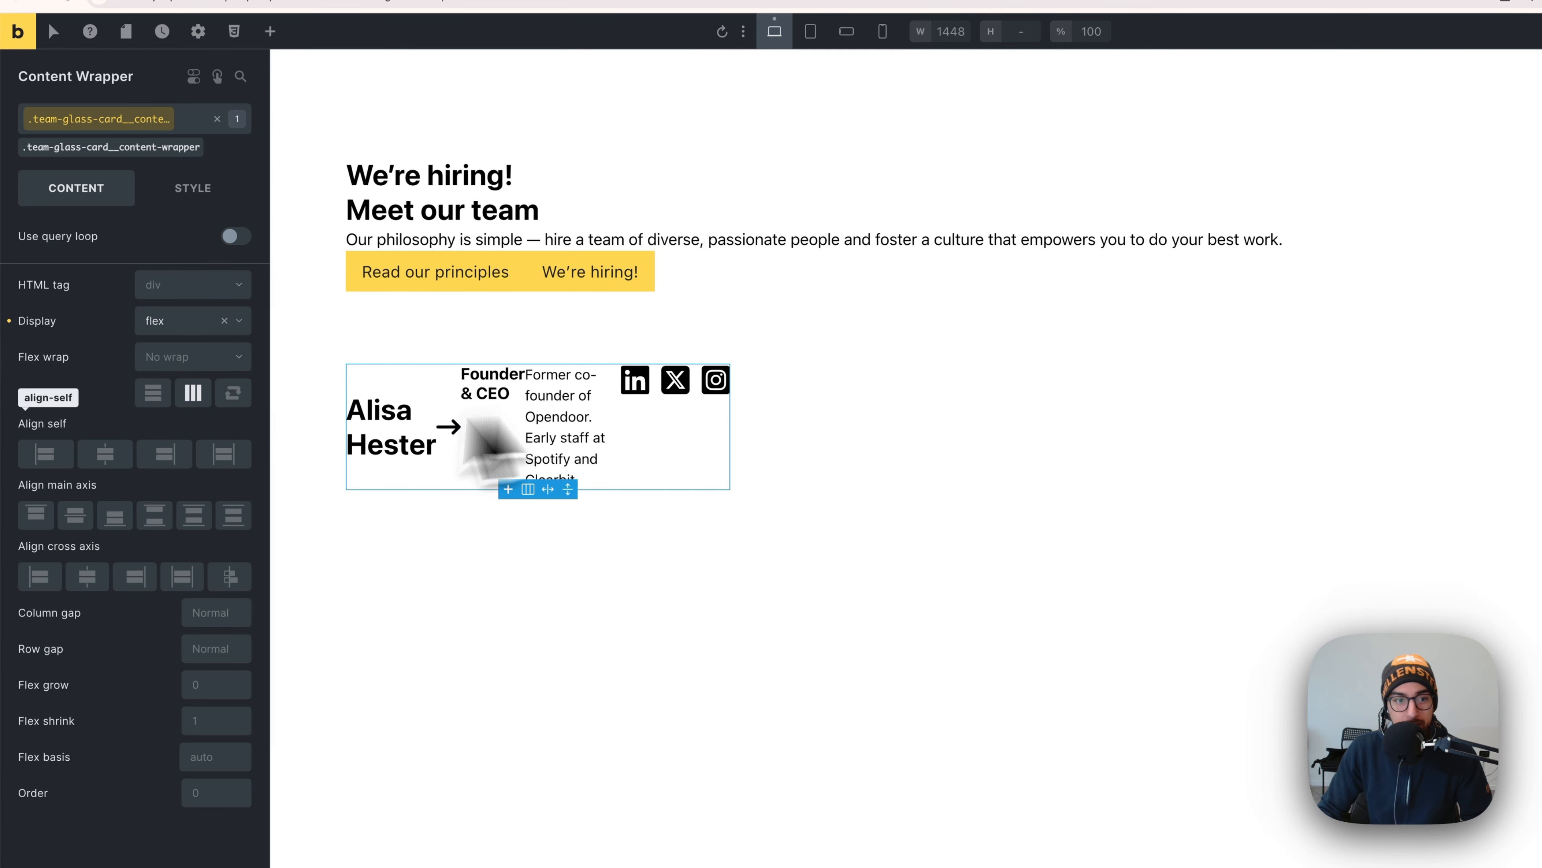
{"action": "left_click", "coordinate": [153, 394]}
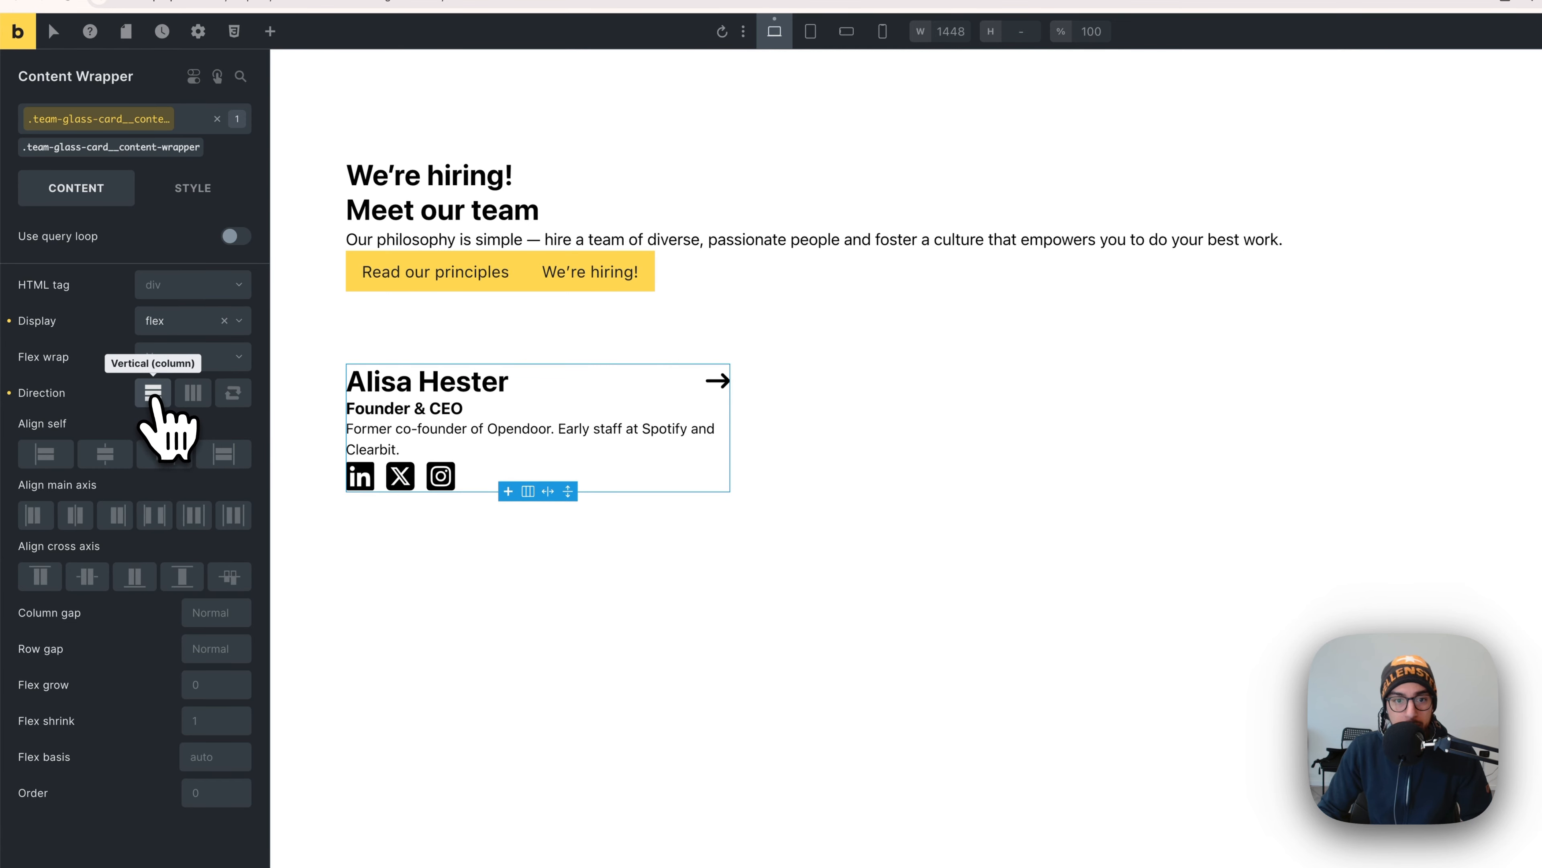
- Give the Content Wrapper a var(--space-xs) row gap from the Automatic.css spacing variables
{"action": "right_click", "coordinate": [208, 650]}
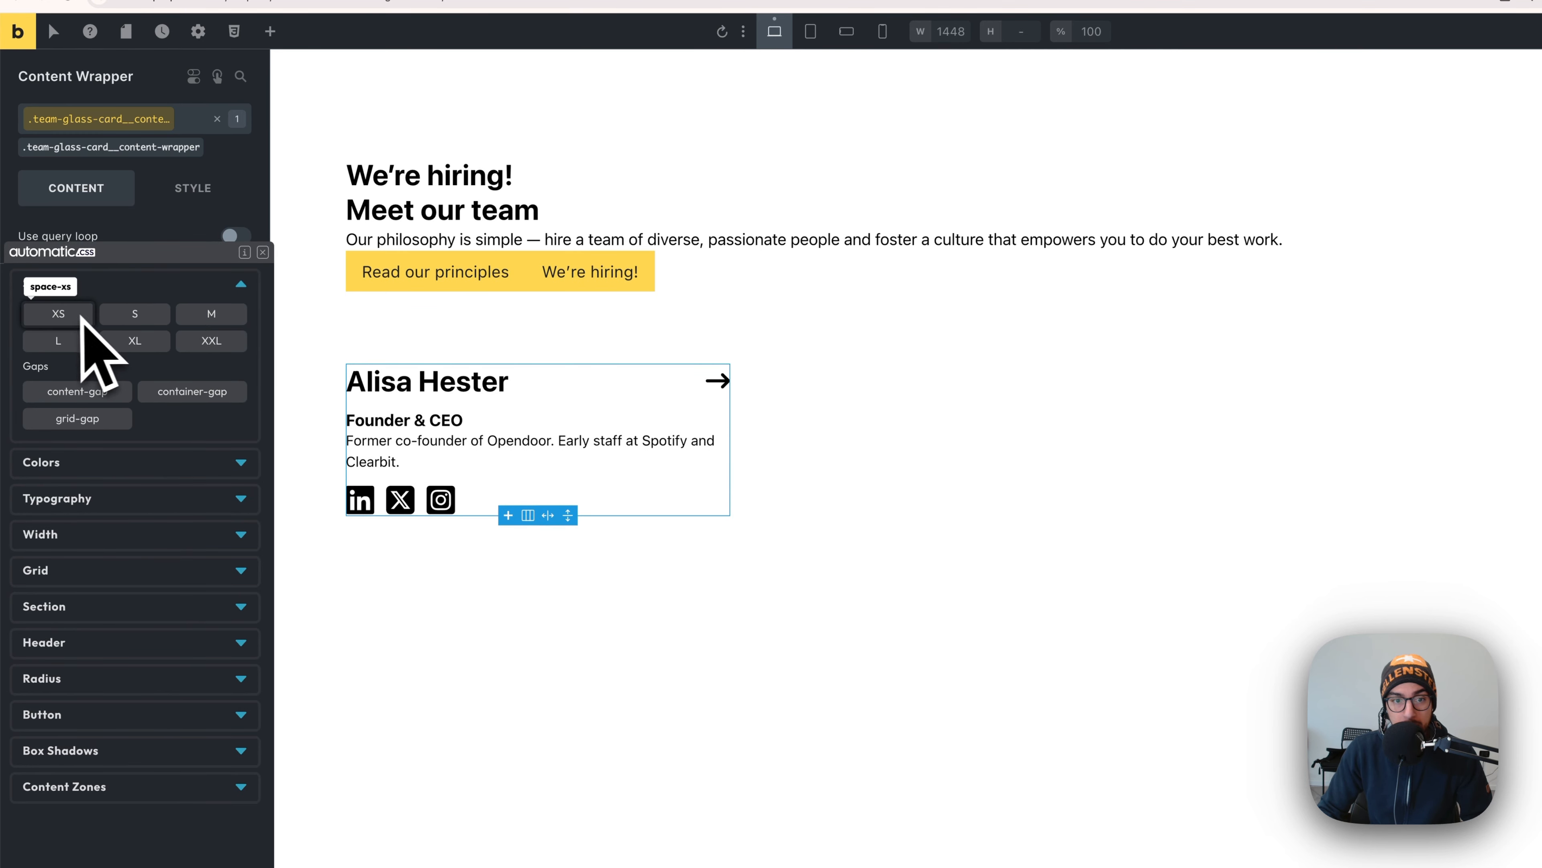
{"action": "left_click", "coordinate": [106, 319]}
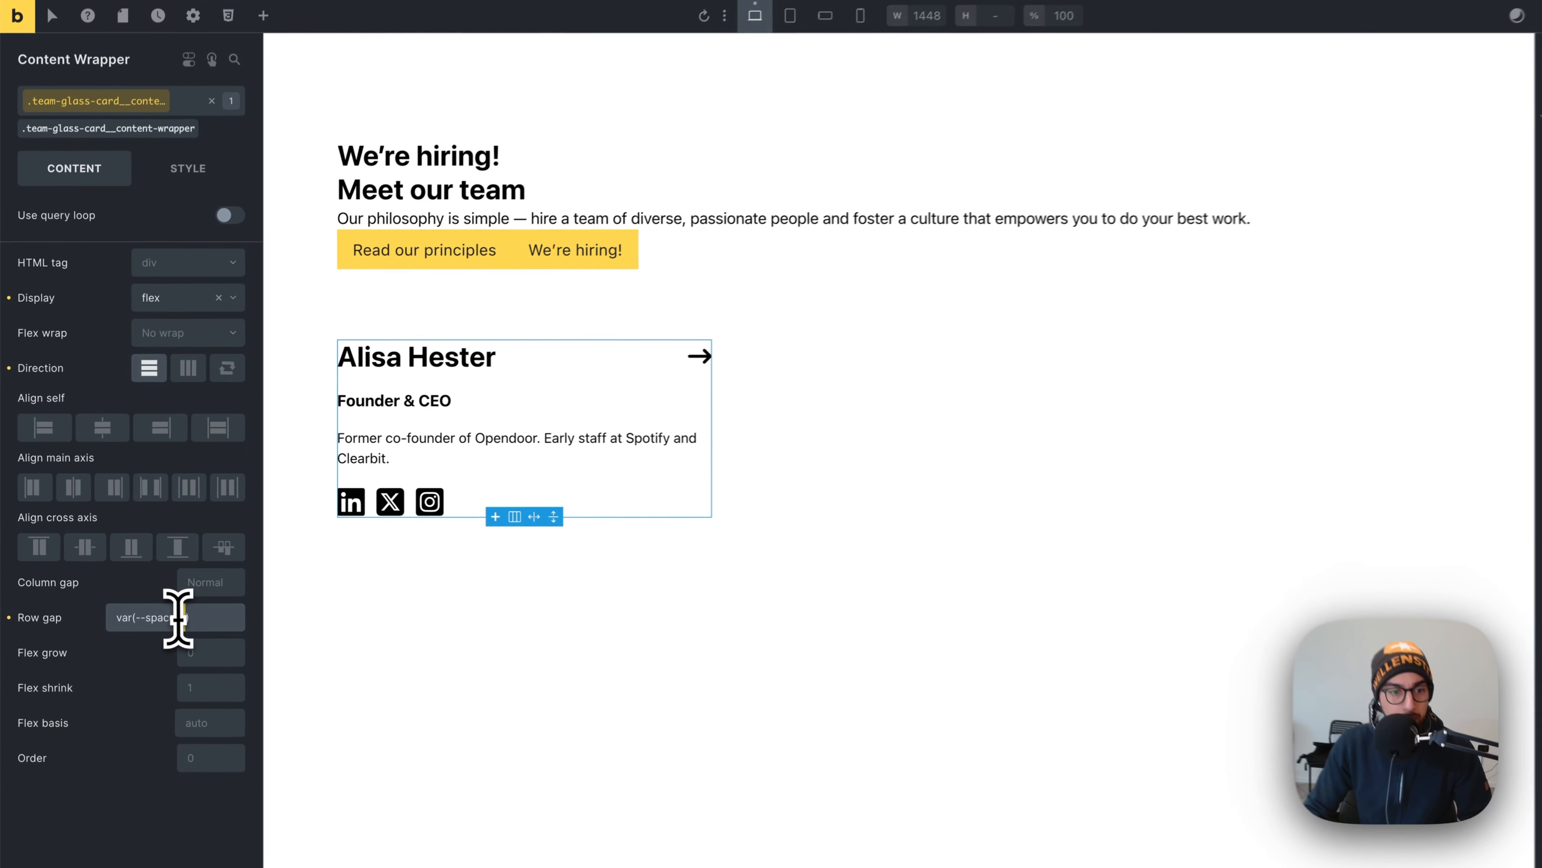
{"action": "left_click", "coordinate": [182, 615]}
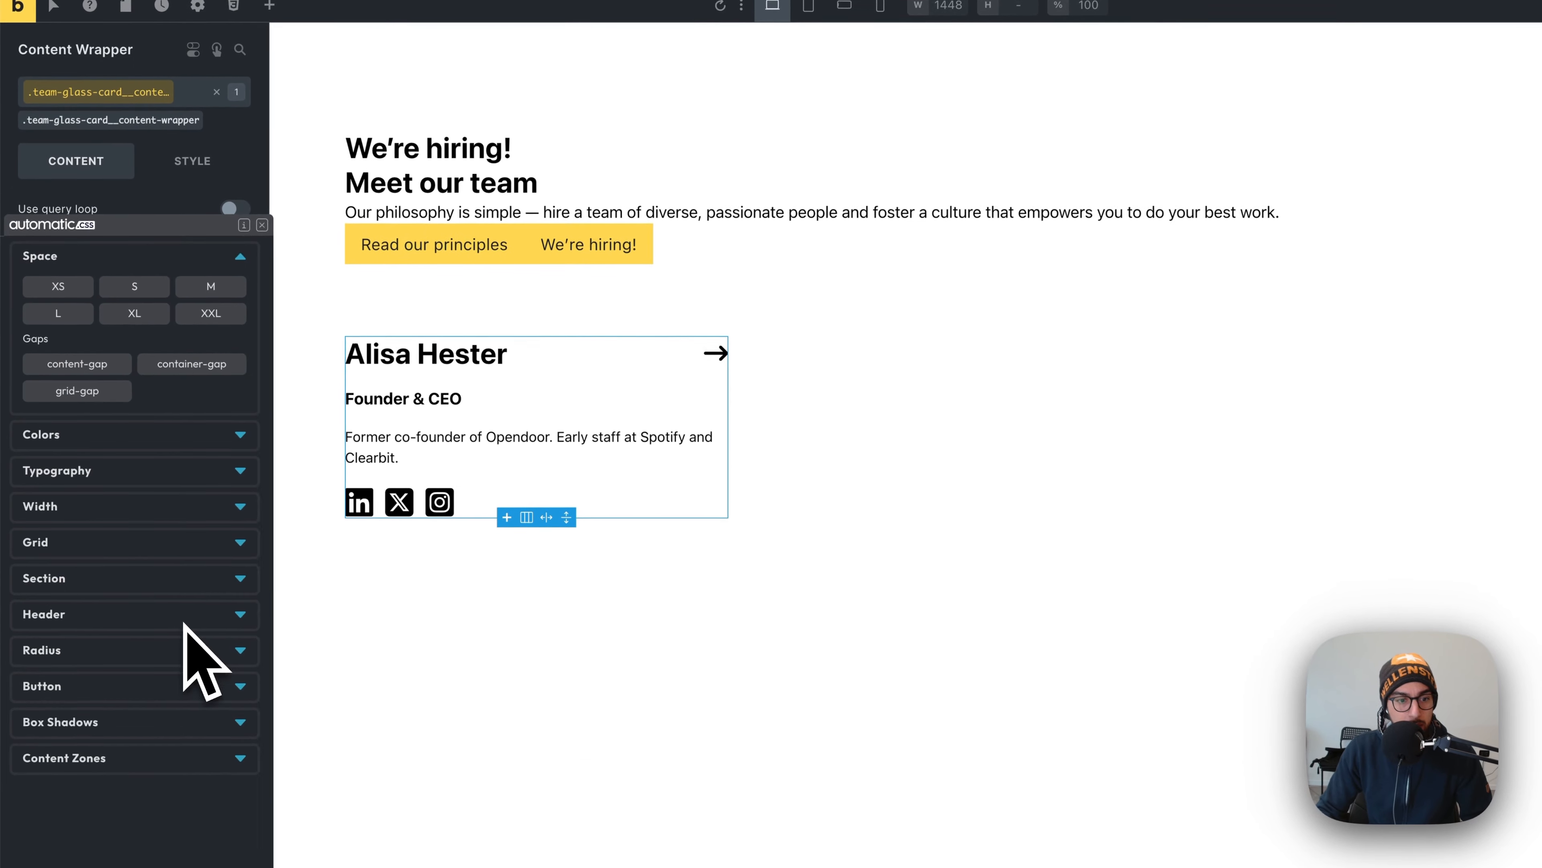
{"action": "left_click", "coordinate": [83, 300]}
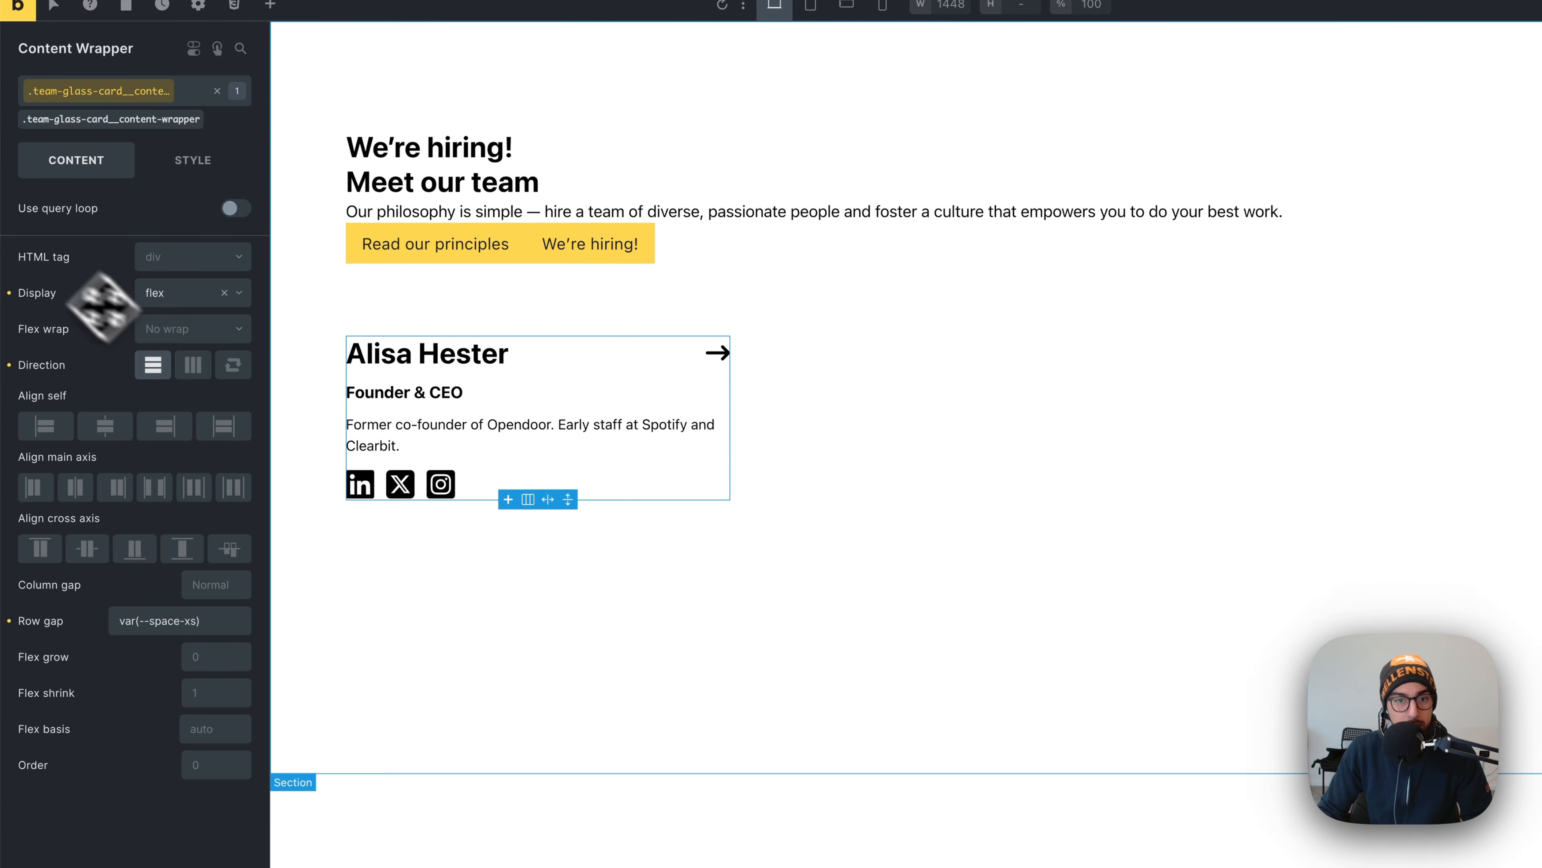
{"action": "left_click", "coordinate": [504, 406]}
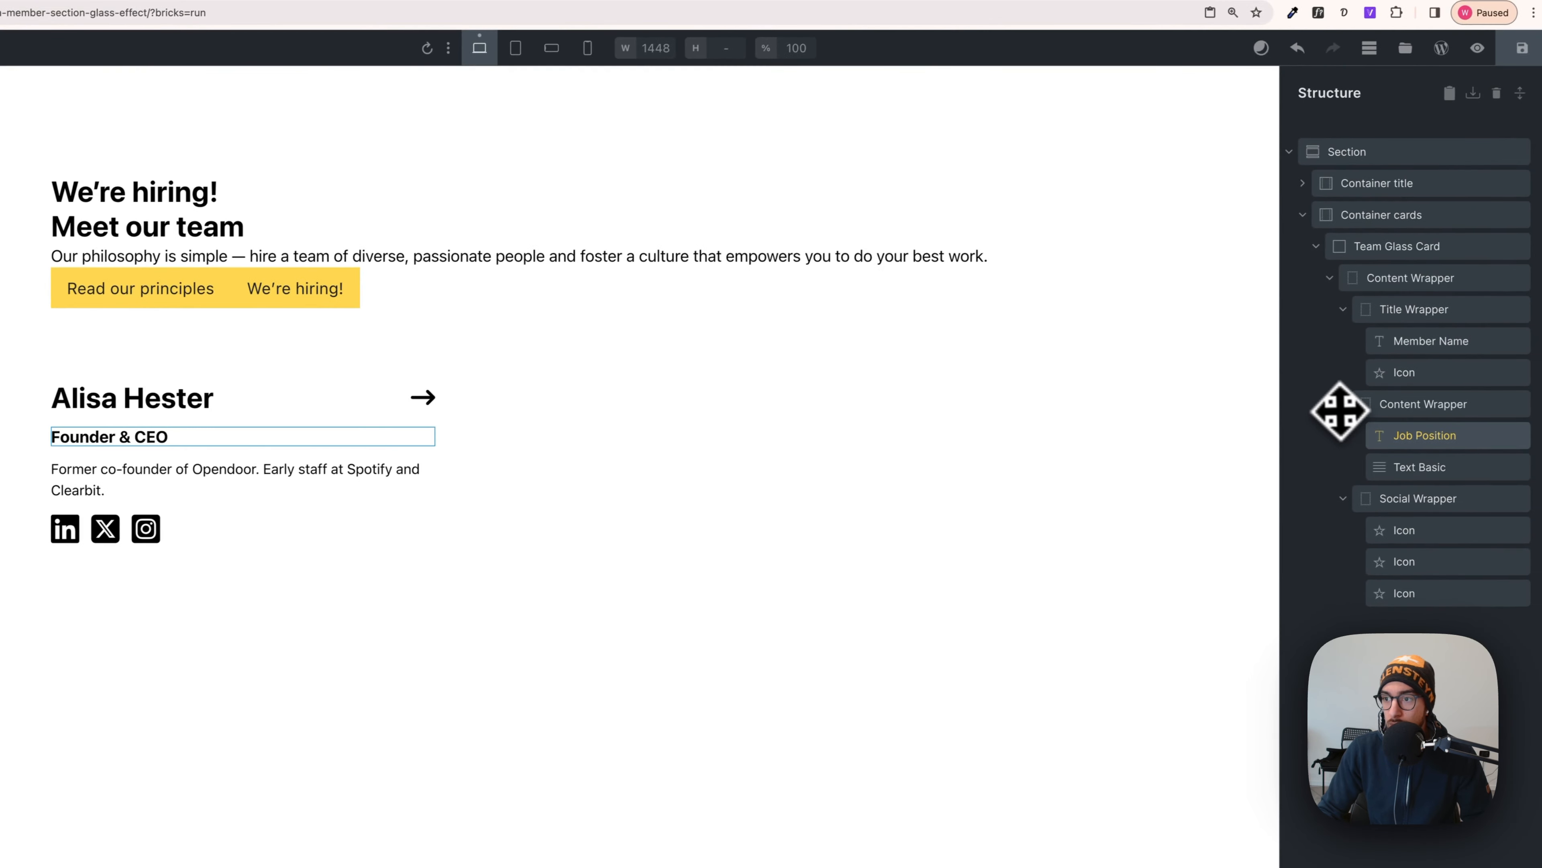
- Remove the .team-glass-card__content-wrapper class from the inner wrapper holding role and bio
{"action": "left_click", "coordinate": [1404, 394]}
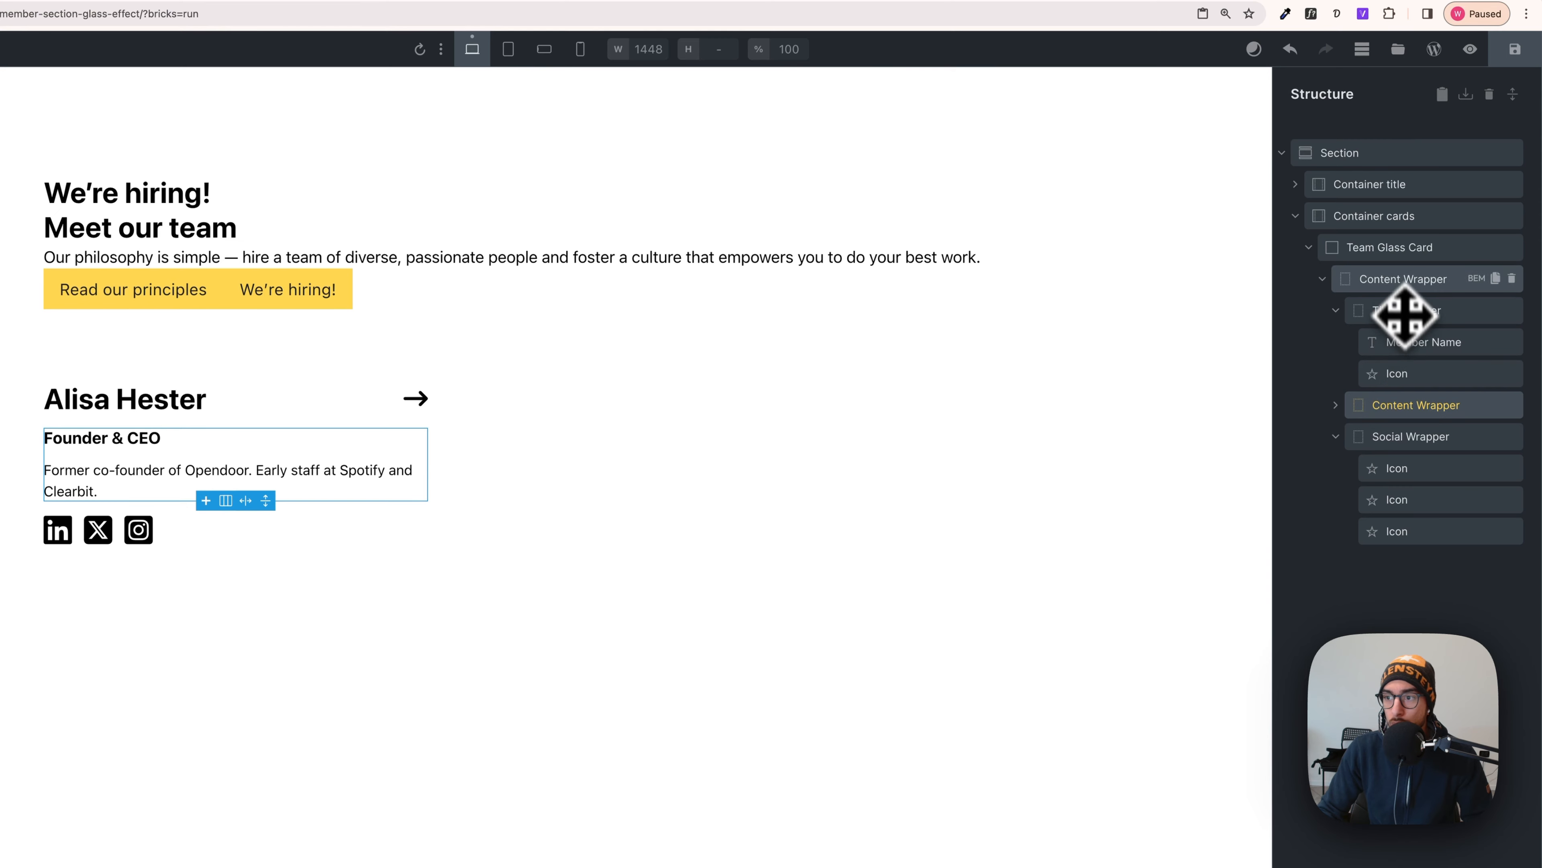
{"action": "left_click", "coordinate": [1402, 280]}
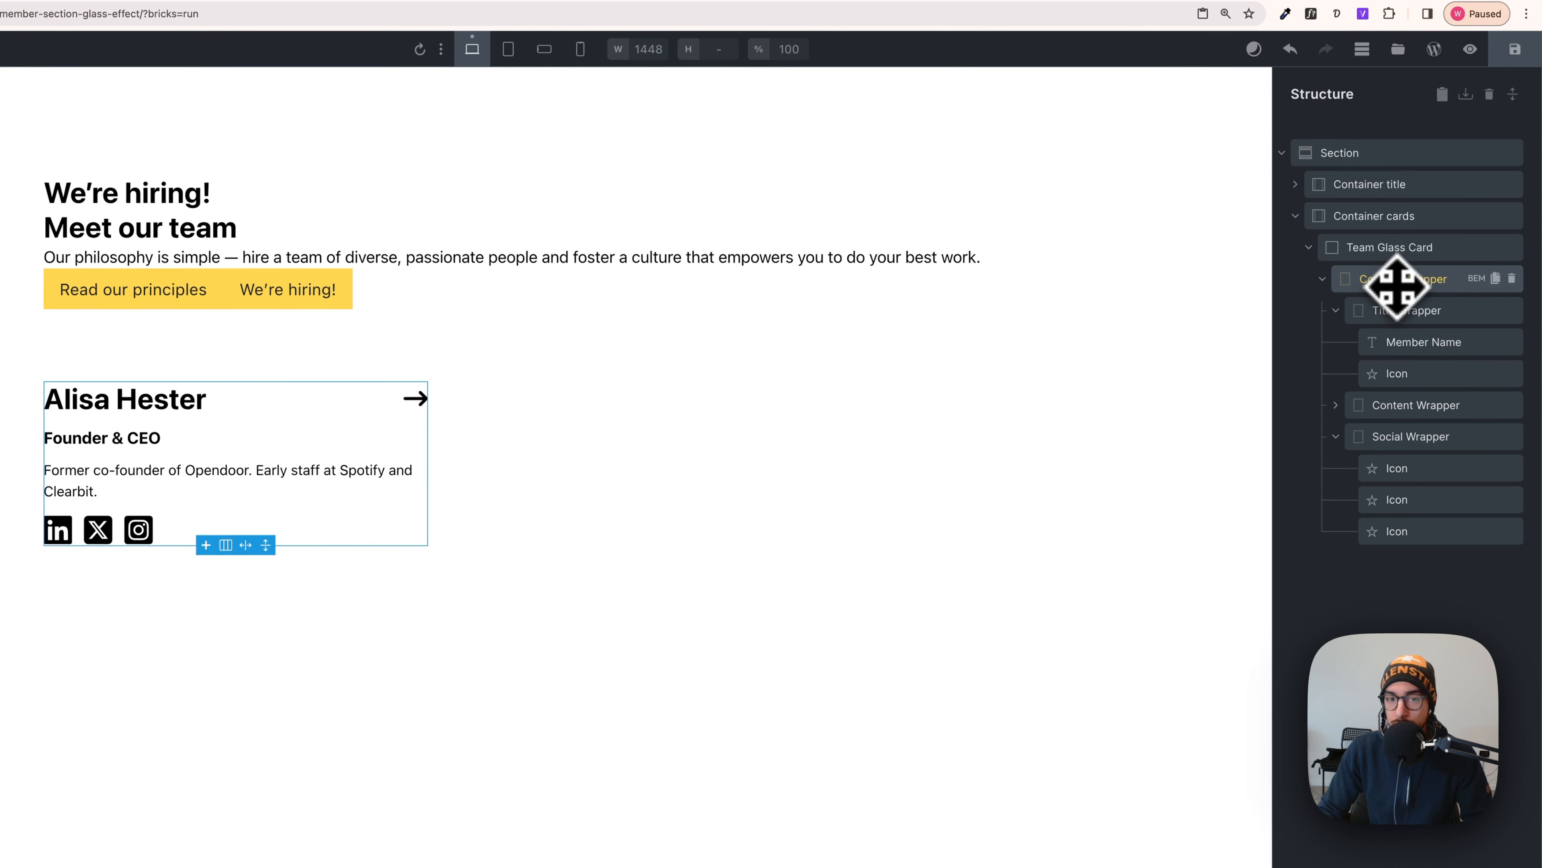
{"action": "left_click", "coordinate": [1400, 406]}
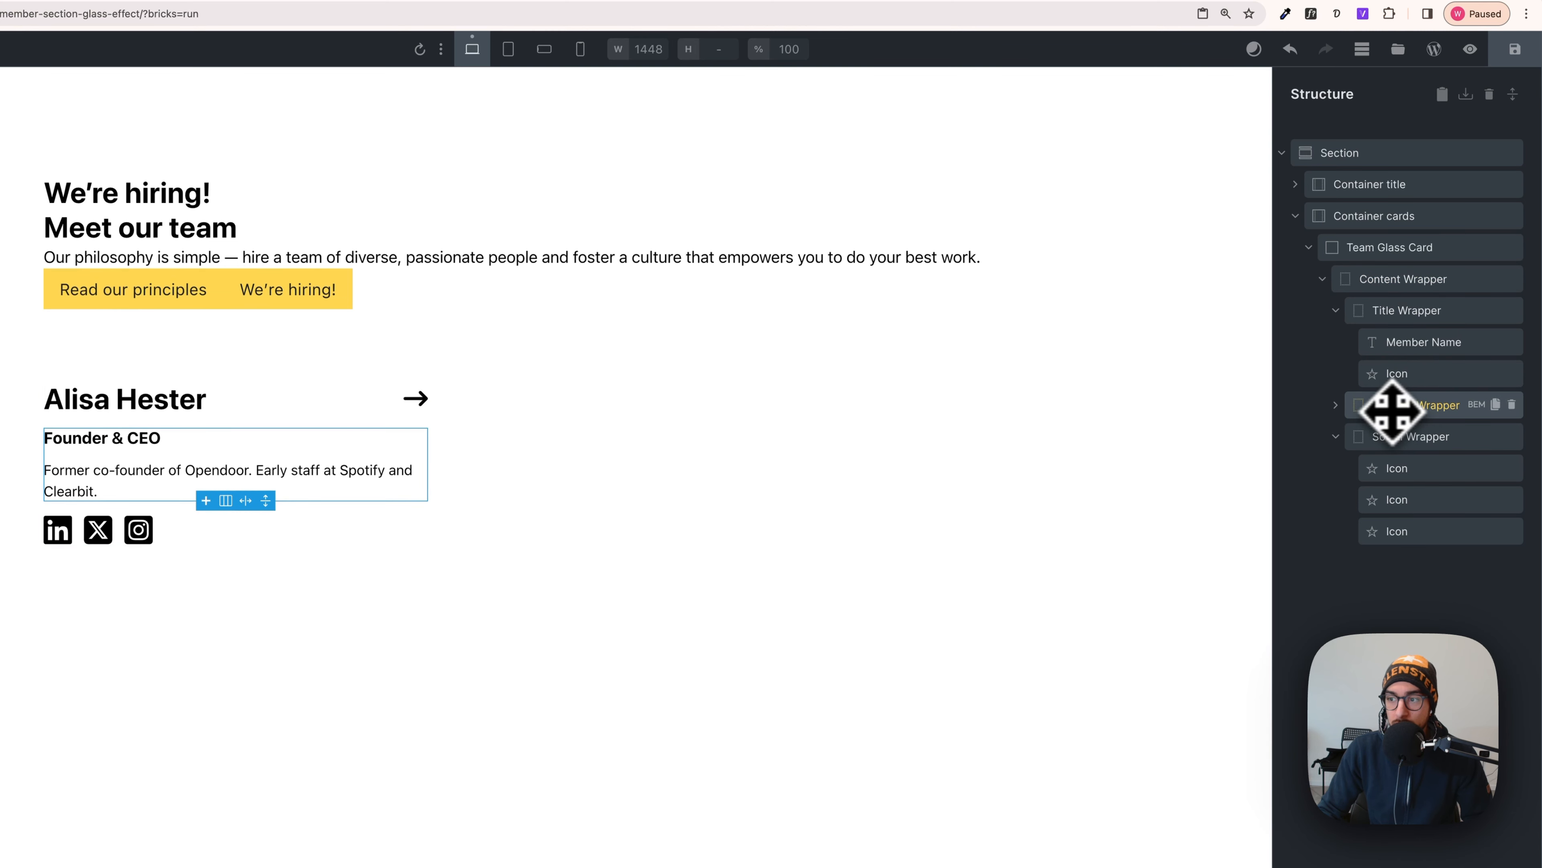
{"action": "mouse_move", "coordinate": [1392, 411]}
{"action": "left_mouse_down"}
{"action": "mouse_move", "coordinate": [1404, 345]}
{"action": "mouse_move", "coordinate": [1390, 379]}
{"action": "mouse_move", "coordinate": [1379, 289]}
{"action": "mouse_move", "coordinate": [1383, 407]}
{"action": "left_mouse_up"}
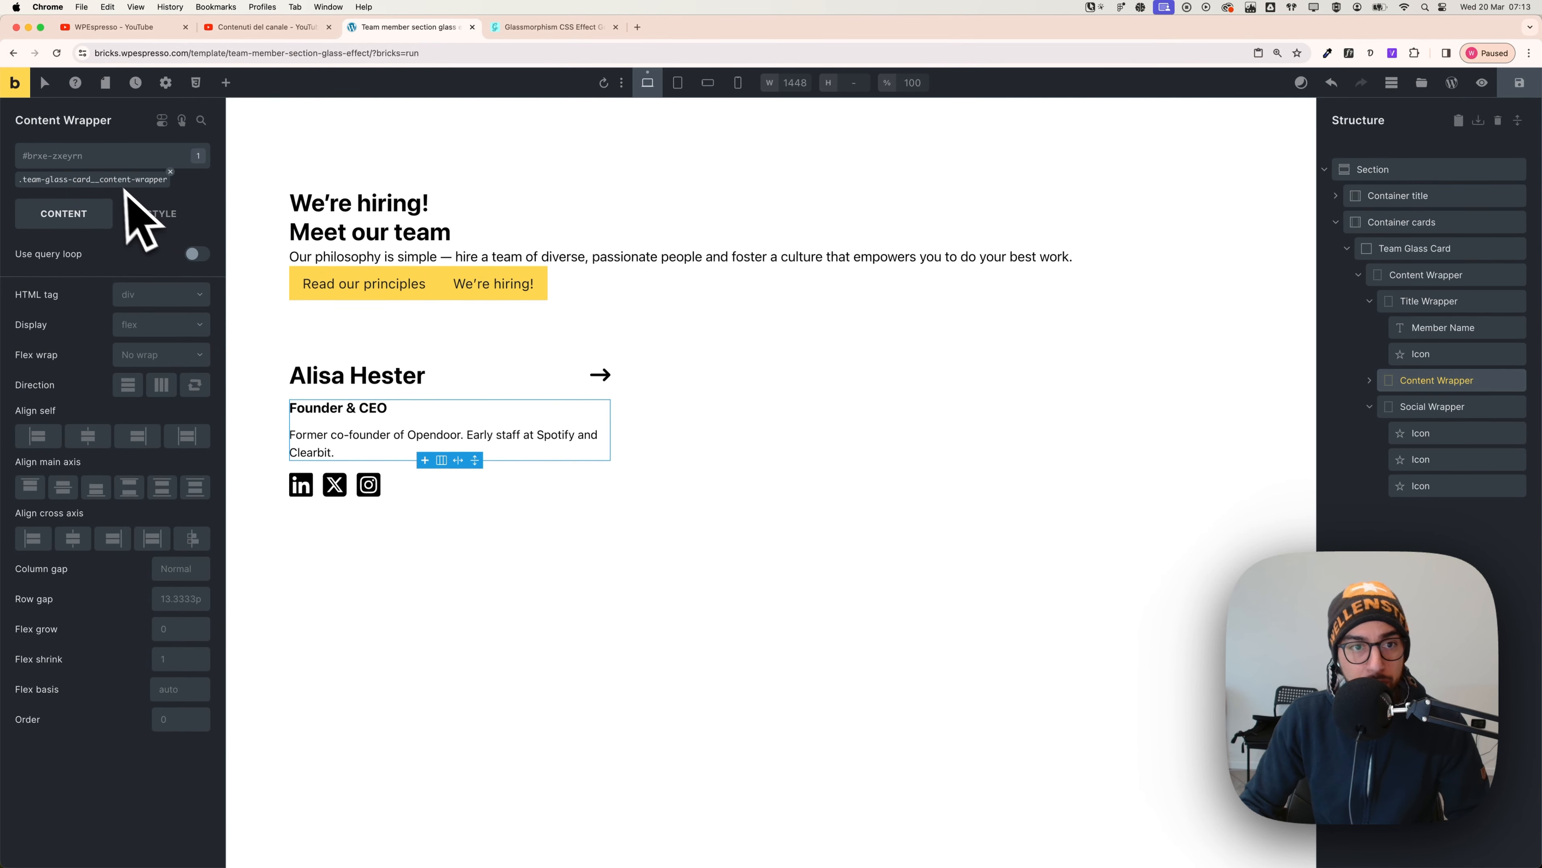
{"action": "left_click", "coordinate": [170, 172]}
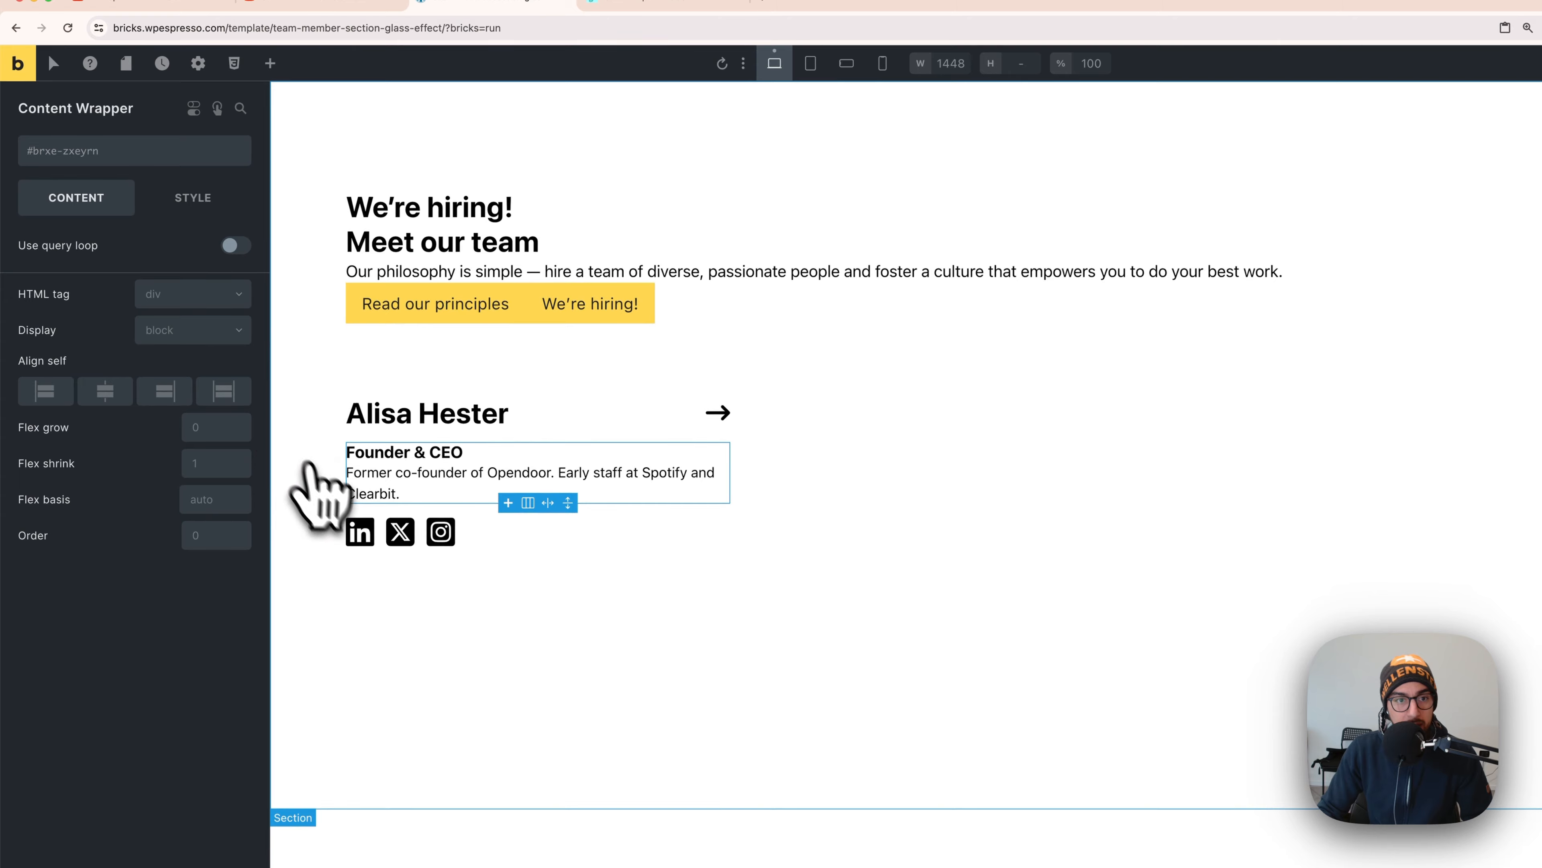
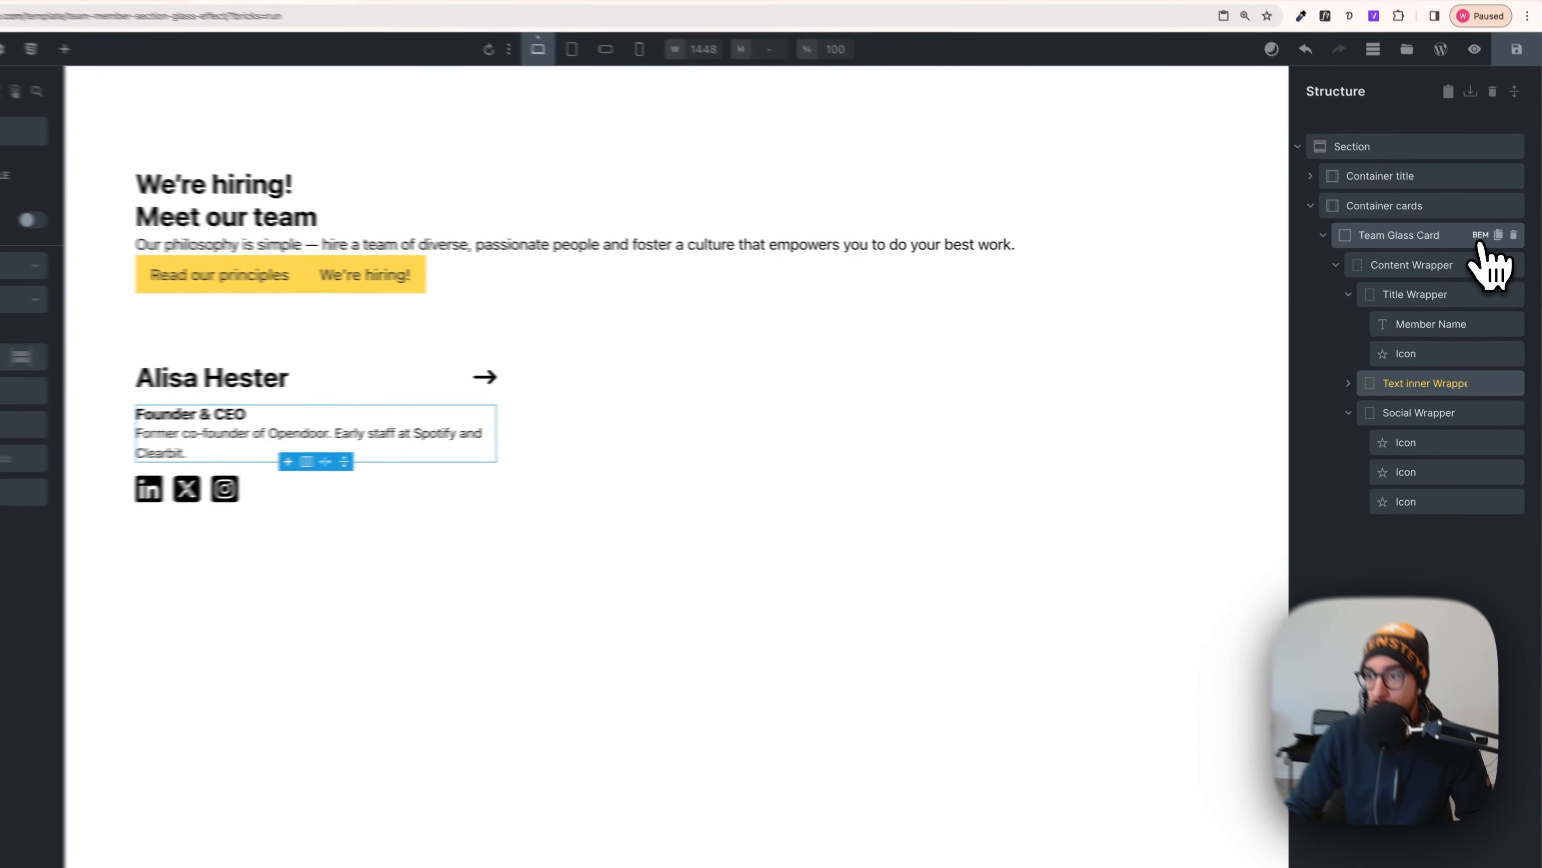
- Apply the ACSS BEM classes generated from team-glass-card to all of the card's nested elements
{"action": "left_click", "coordinate": [1486, 248]}
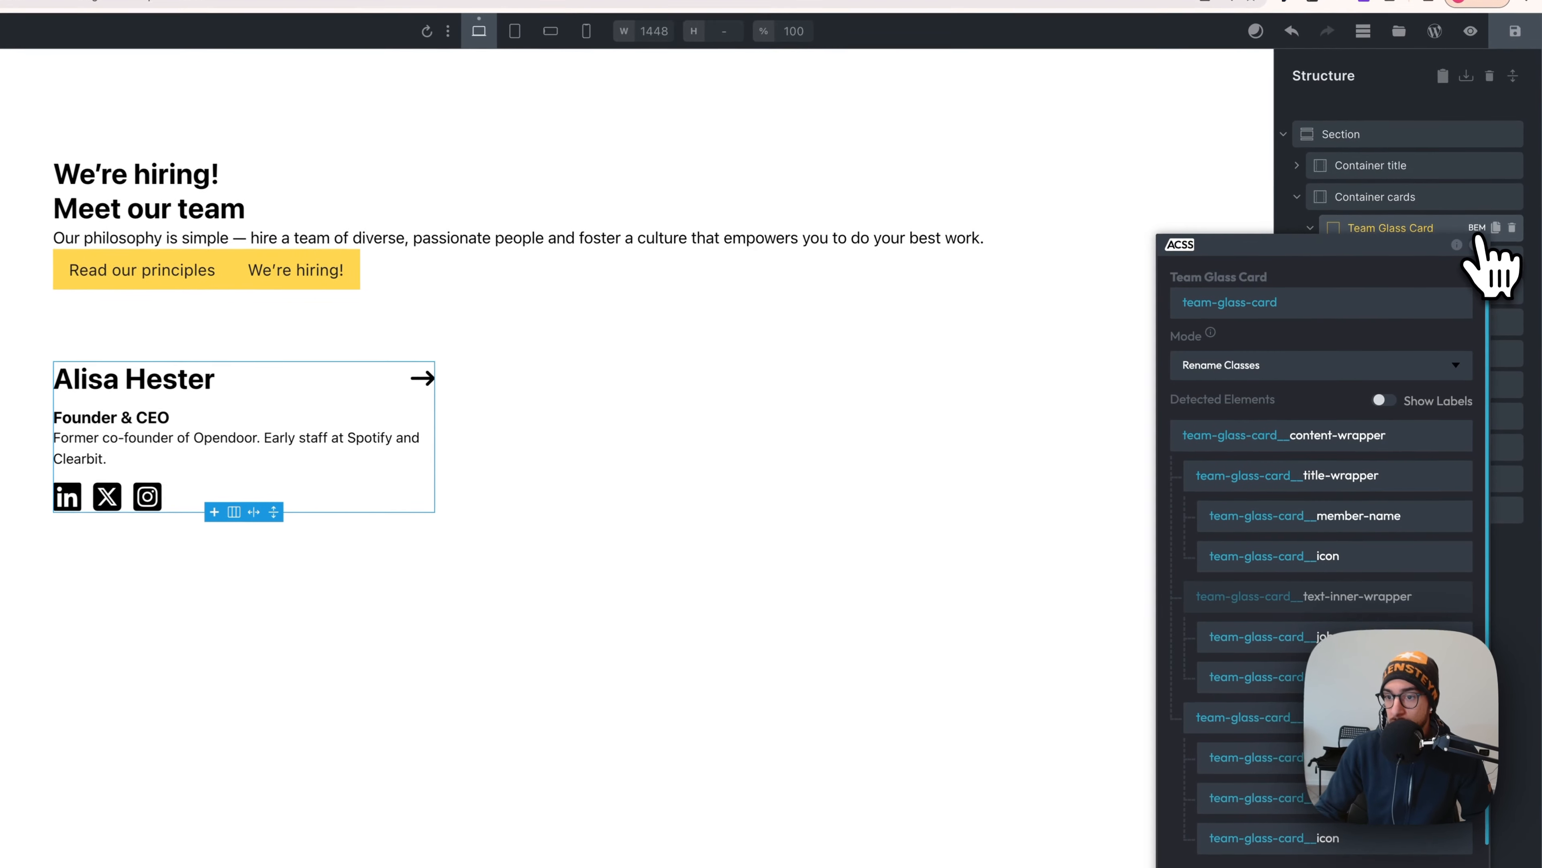
{"action": "scroll", "coordinate": [1349, 547], "scroll_direction": "down", "scroll_amount": 1}
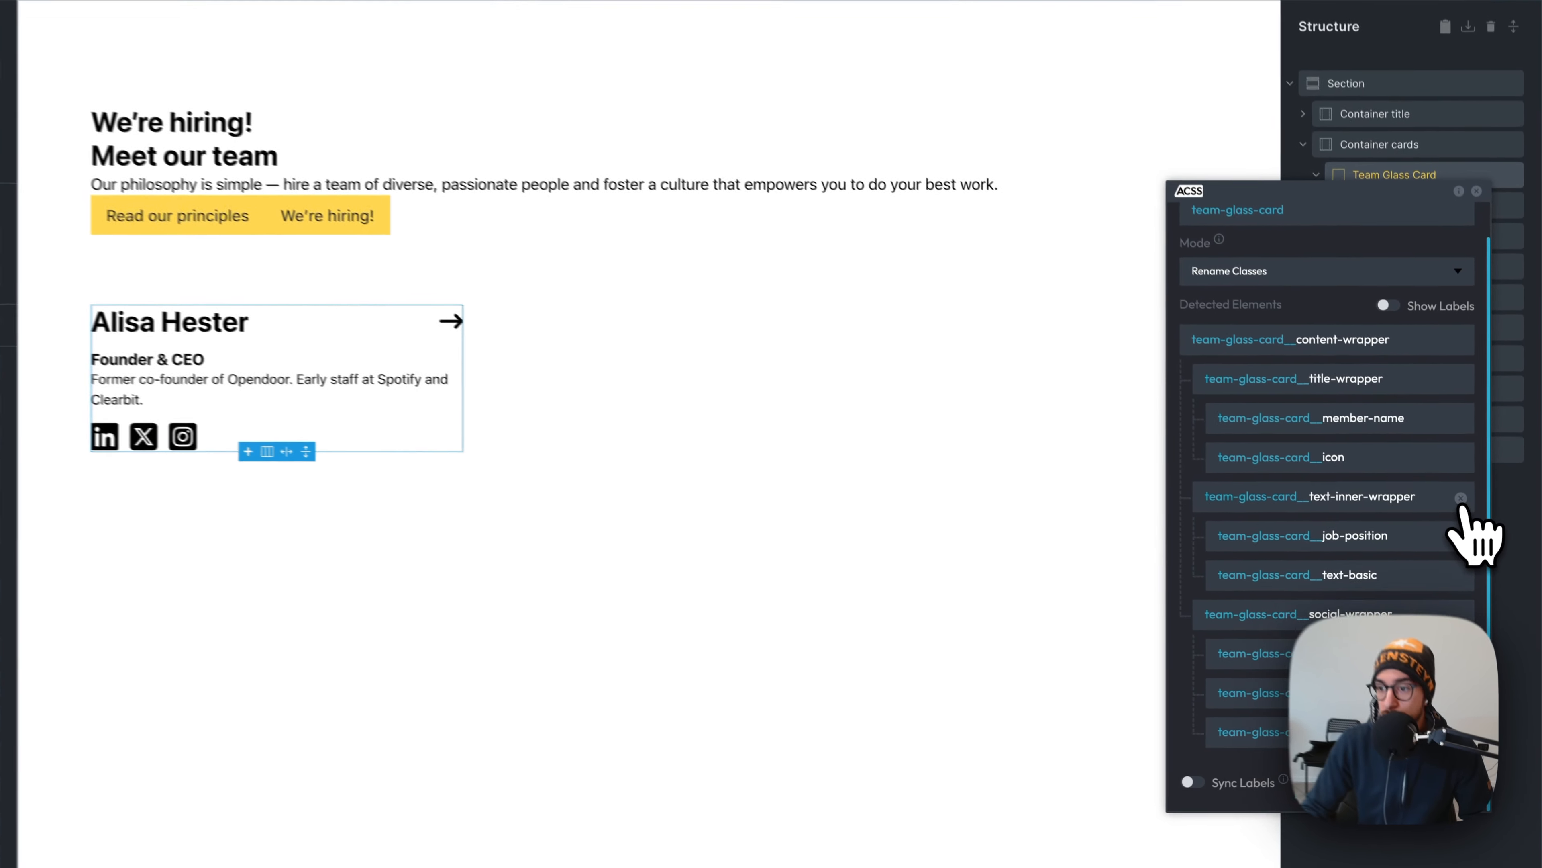
{"action": "left_click", "coordinate": [1275, 775]}
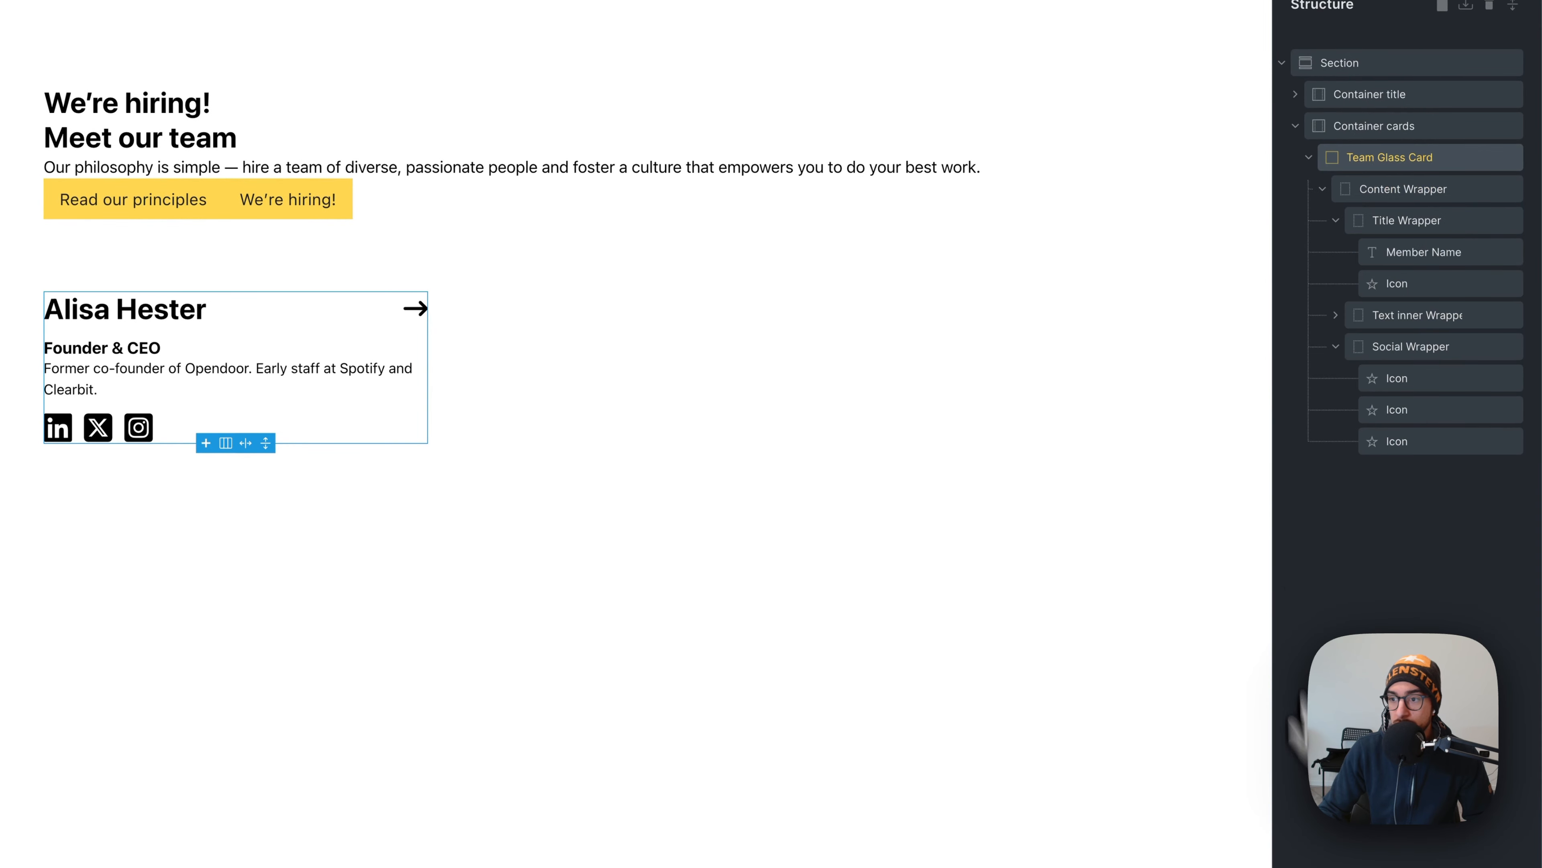
{"action": "left_click", "coordinate": [1415, 316]}
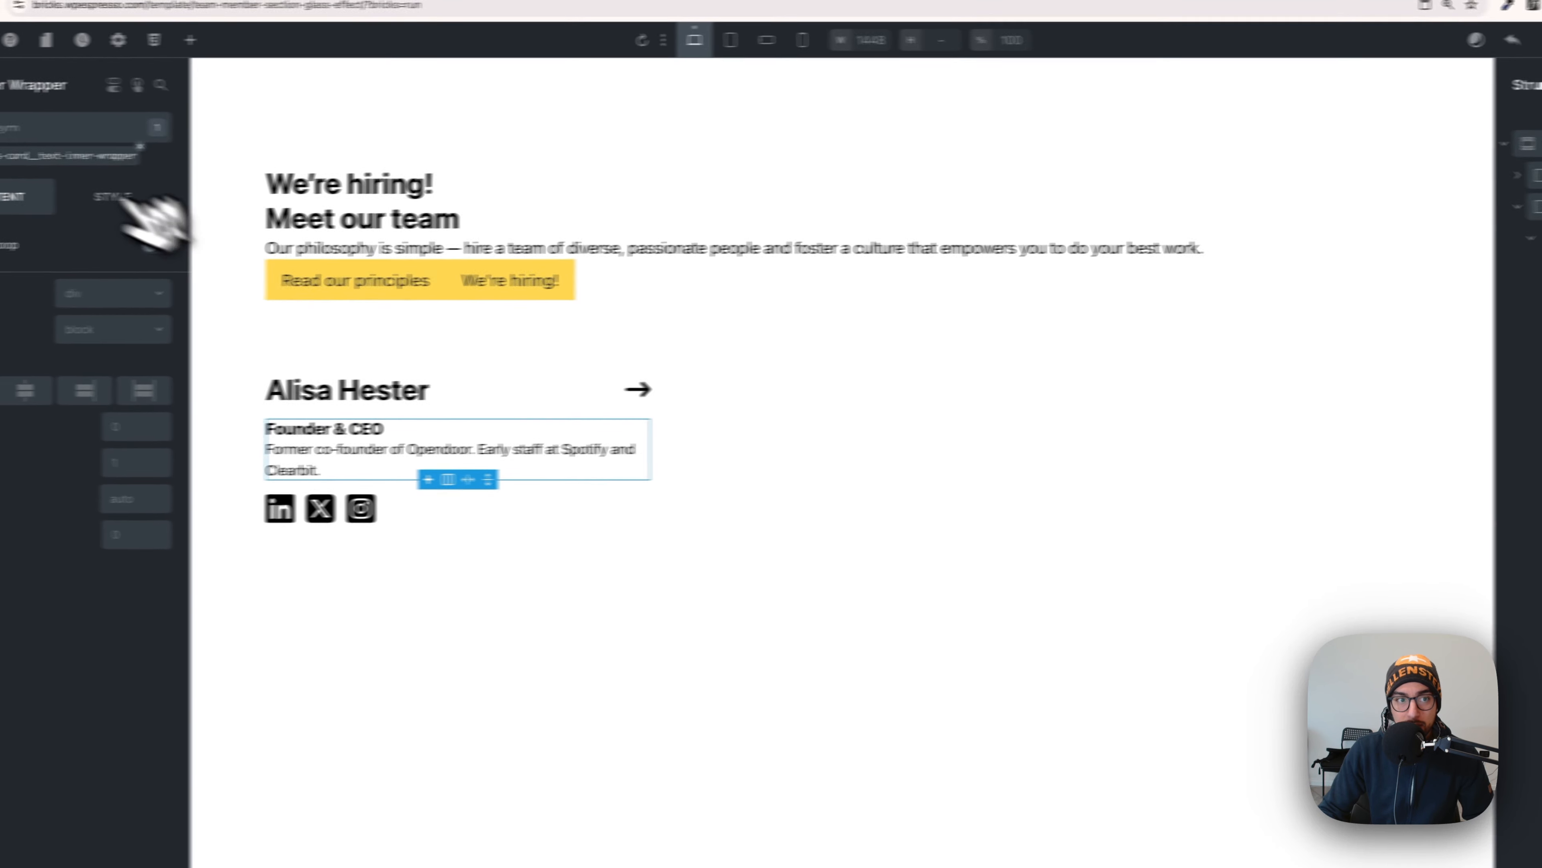
- Make the text inner wrapper's BEM class a flex column with a var(--space-xs) row gap
{"action": "left_click", "coordinate": [66, 156]}
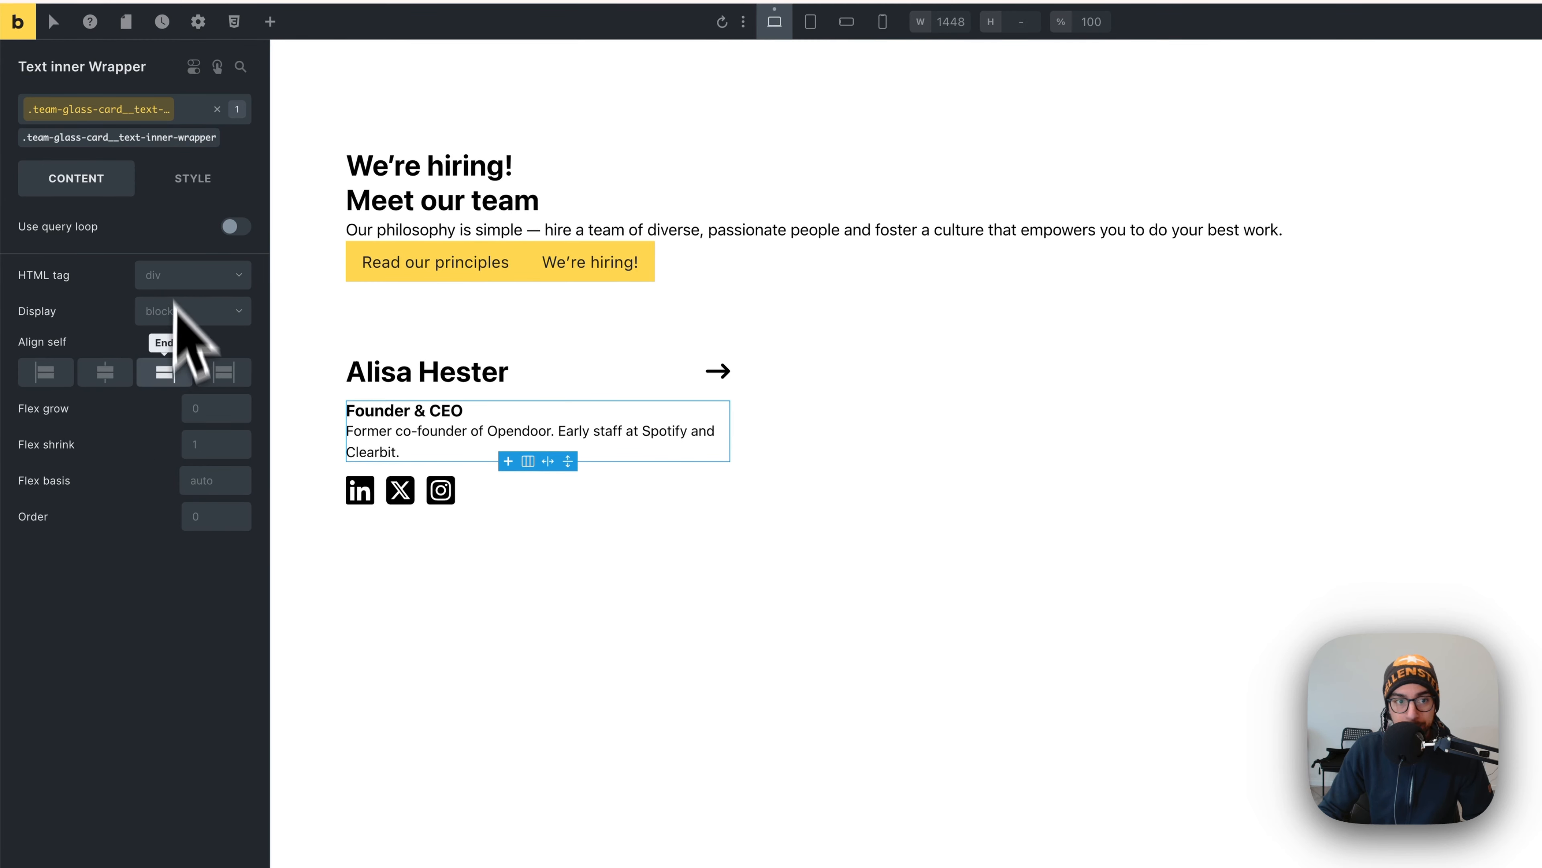
{"action": "left_click", "coordinate": [179, 316]}
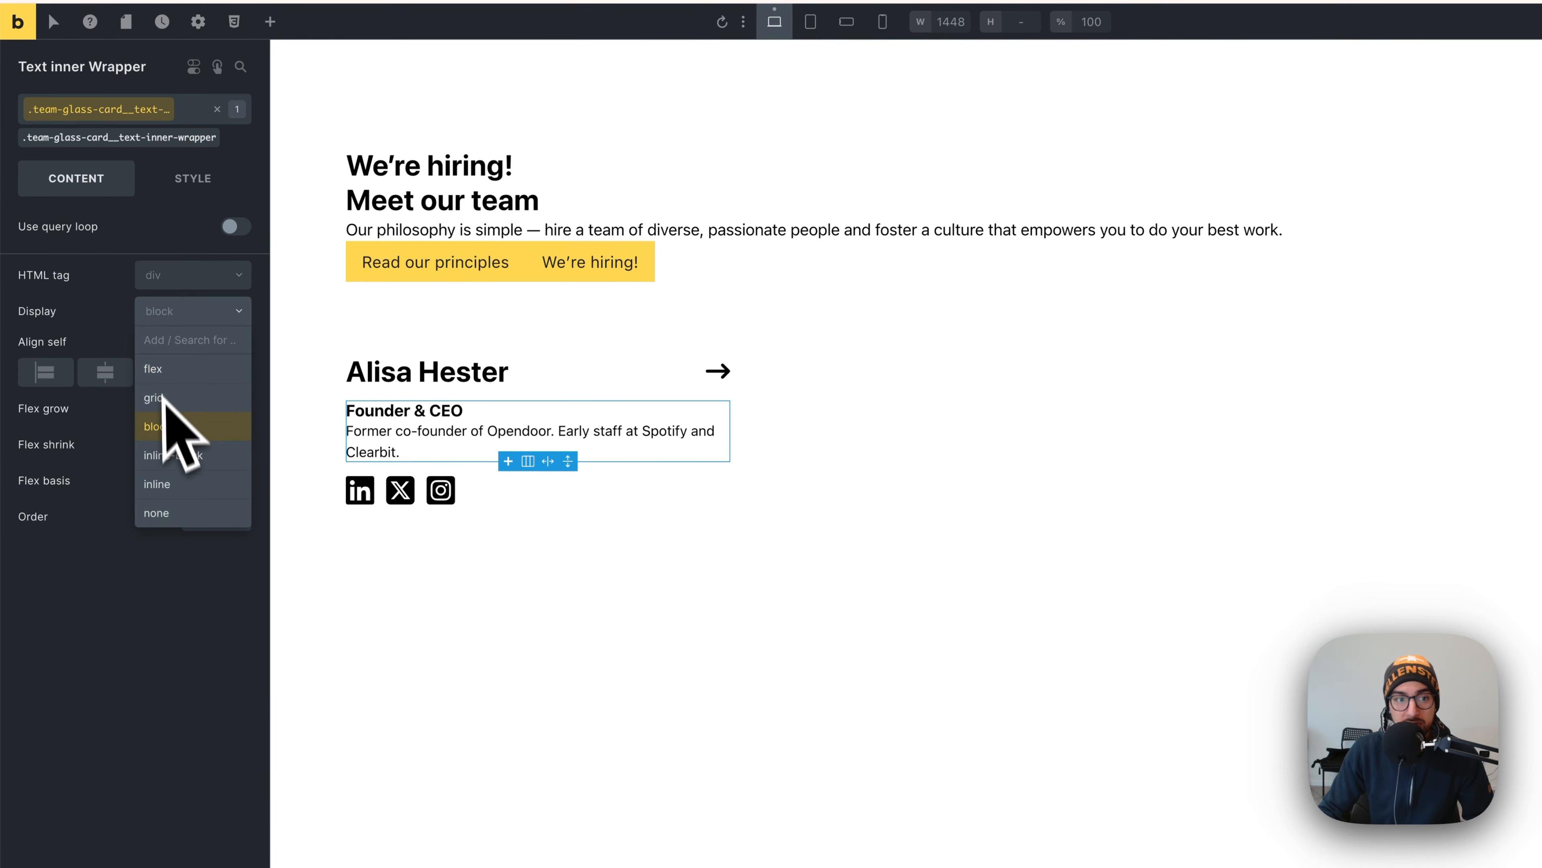
{"action": "left_click", "coordinate": [174, 369]}
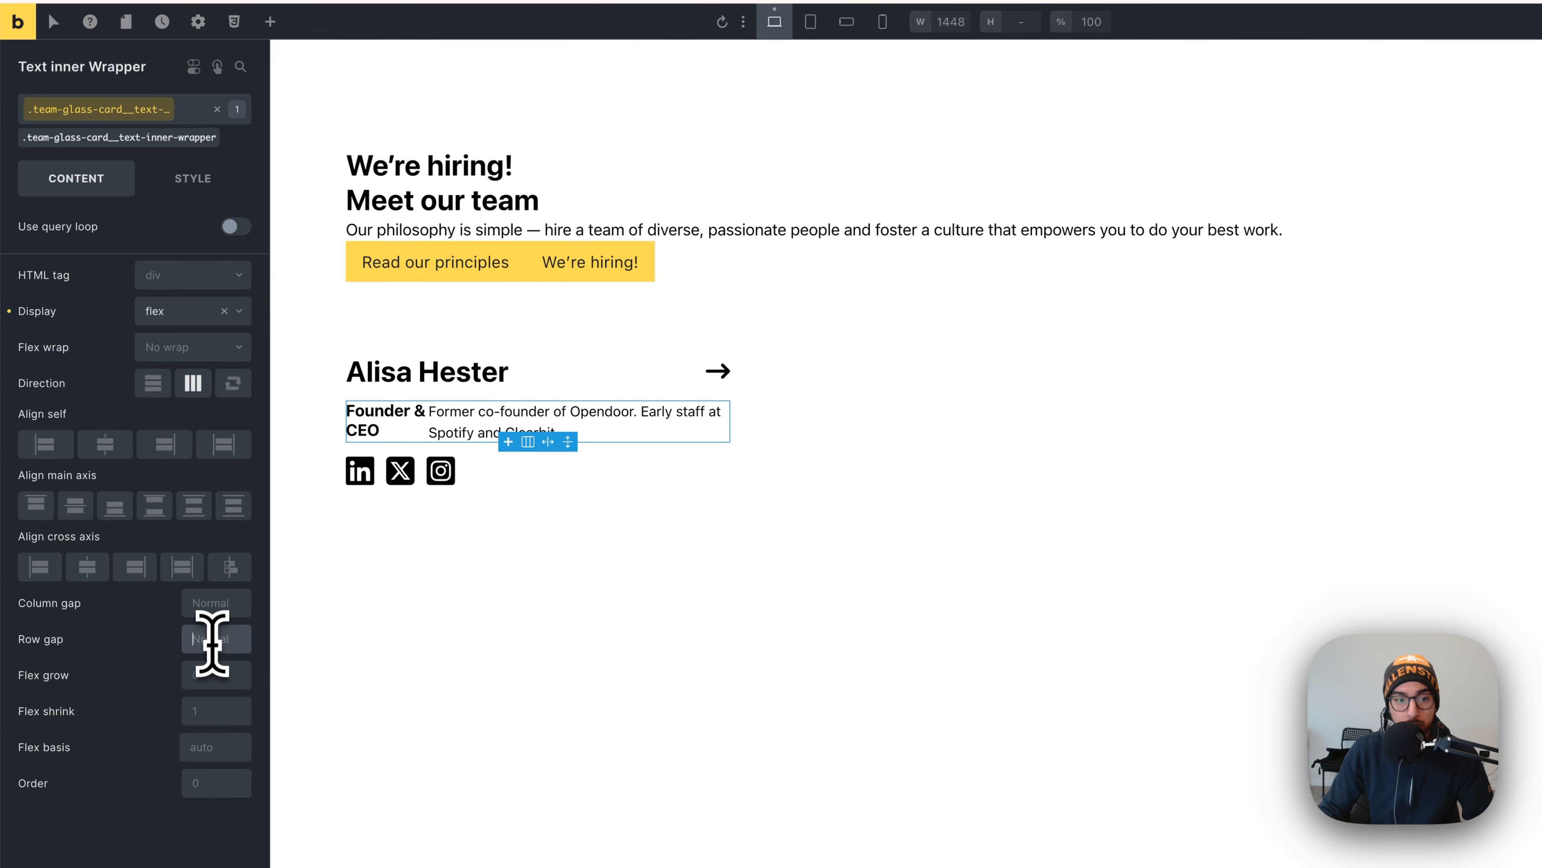
{"action": "left_click", "coordinate": [155, 384]}
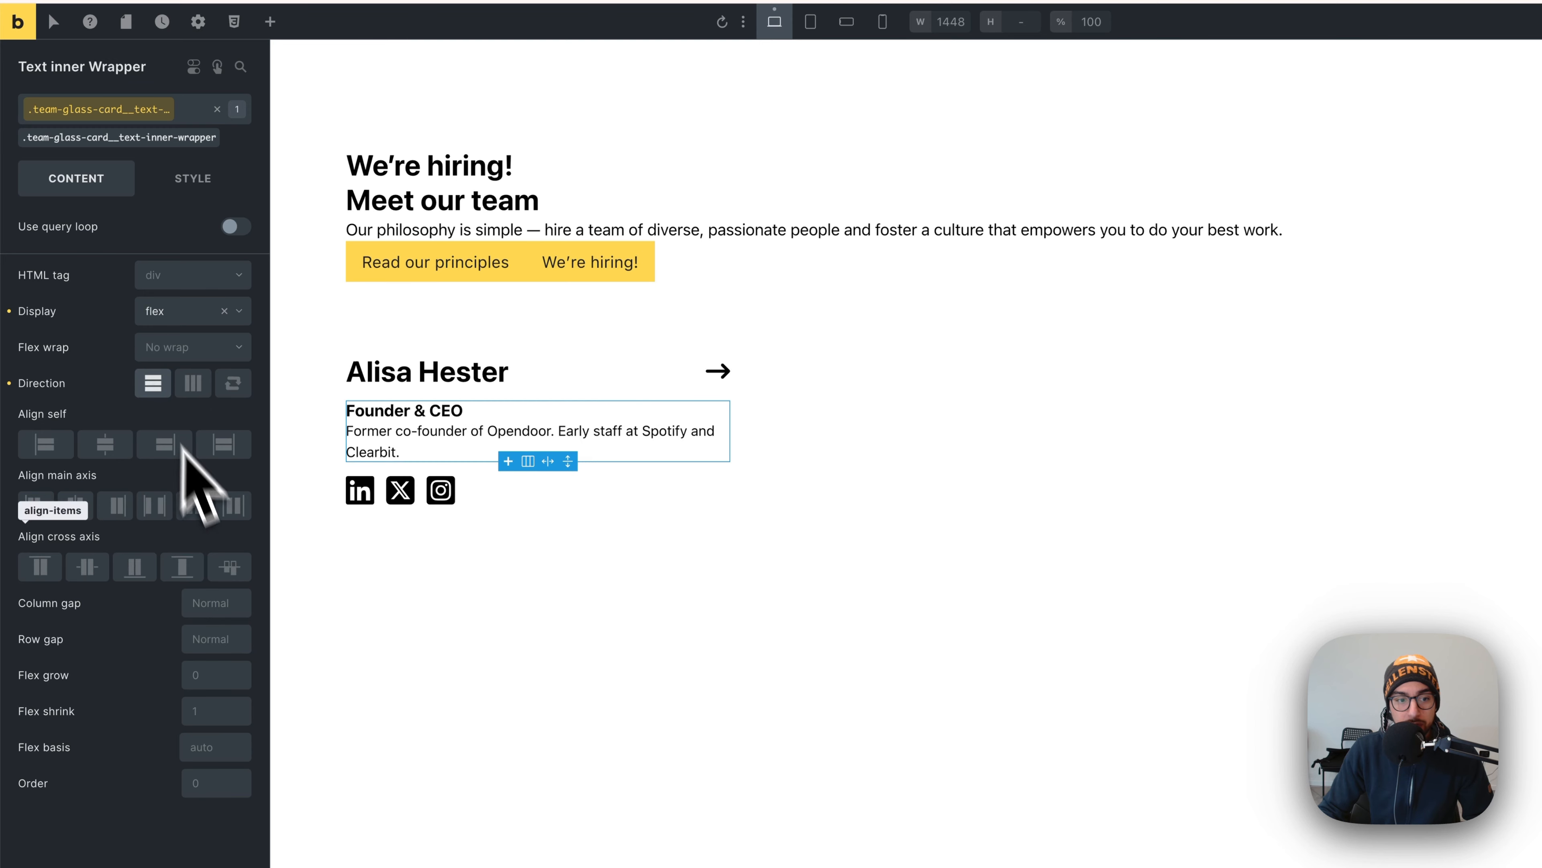
{"action": "right_click", "coordinate": [211, 644]}
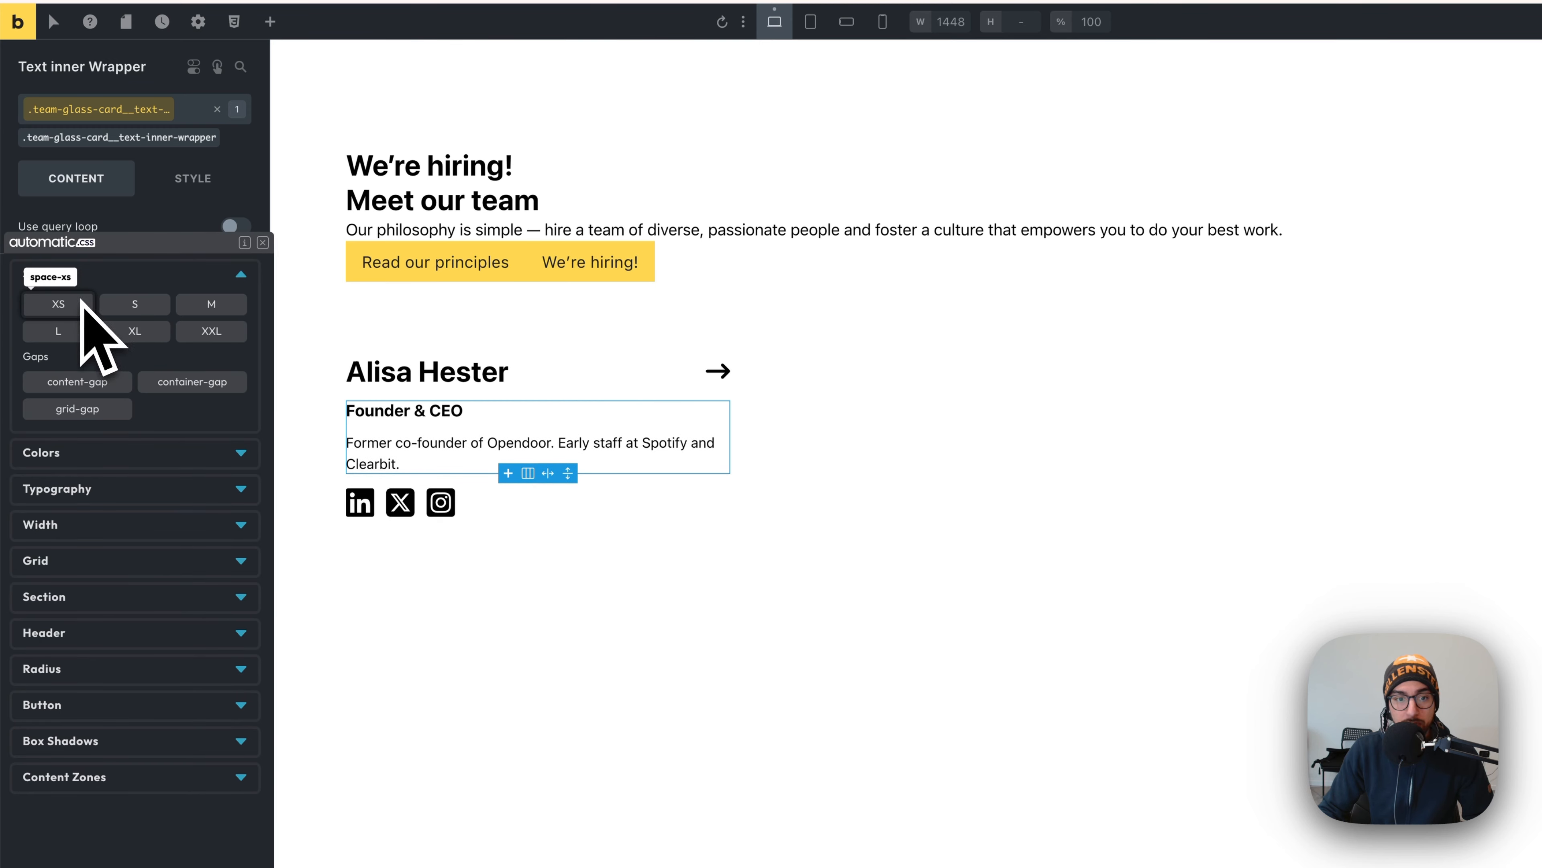
{"action": "left_click", "coordinate": [66, 304]}
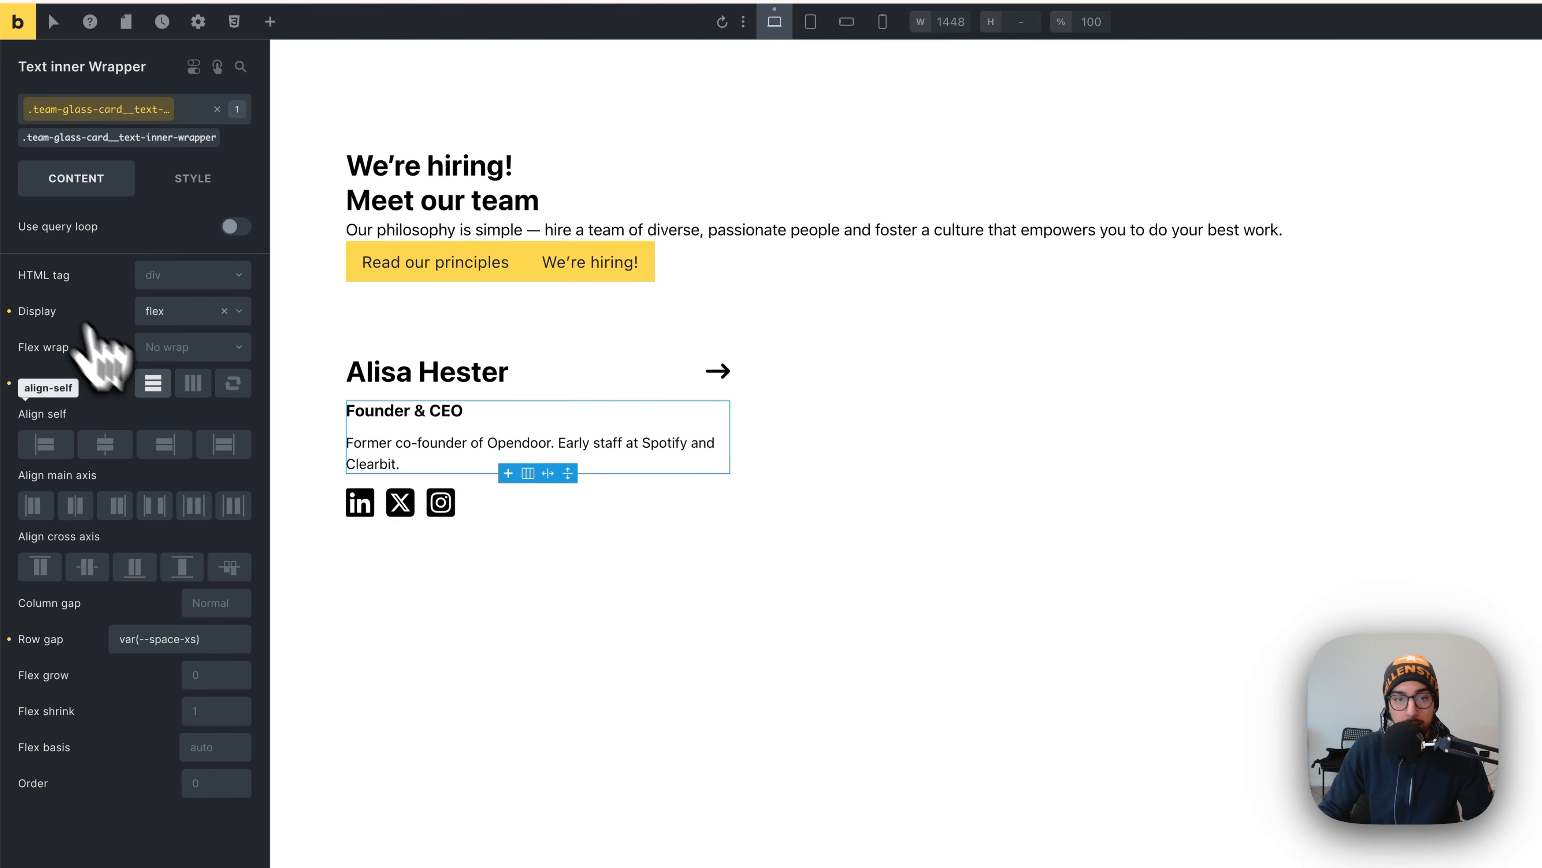
- Halve the text inner wrapper's row gap to calc(var(--space-xs)/2)
{"action": "left_click", "coordinate": [795, 532]}
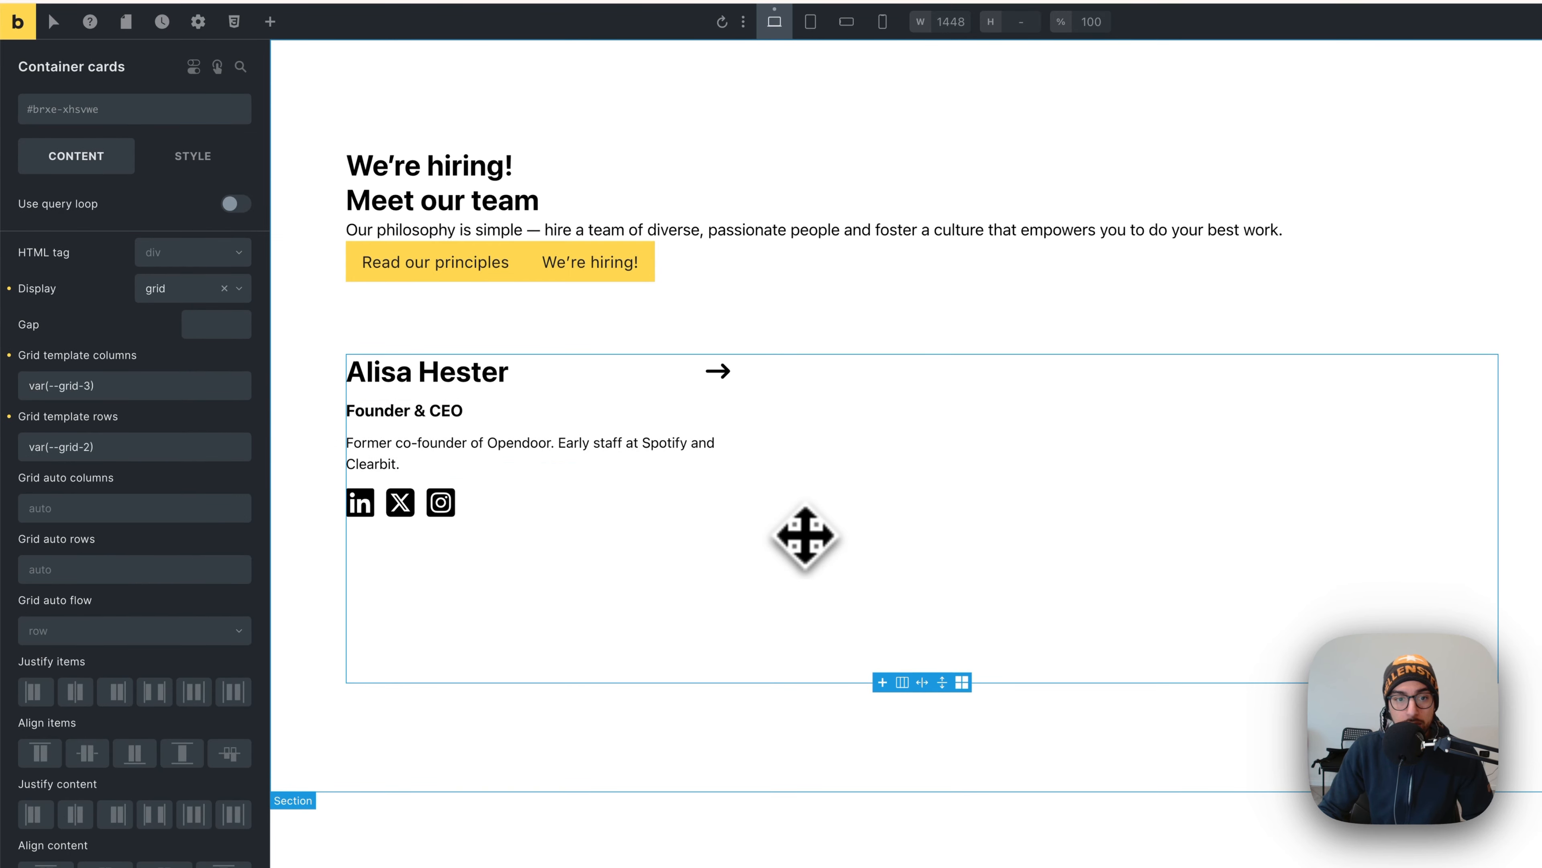
{"action": "left_click", "coordinate": [603, 430]}
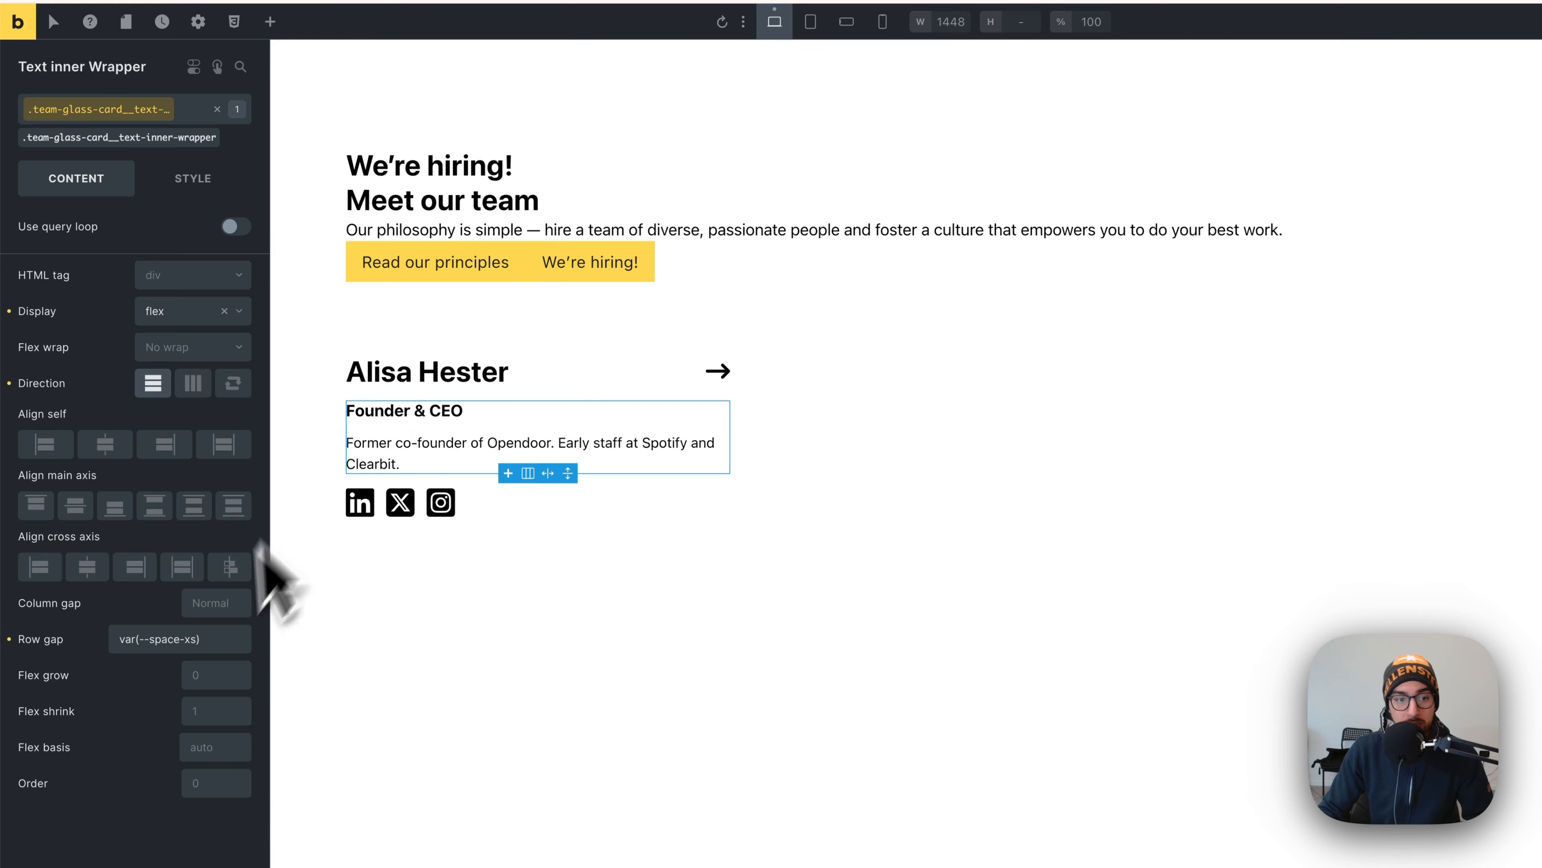
{"action": "left_click", "coordinate": [206, 641]}
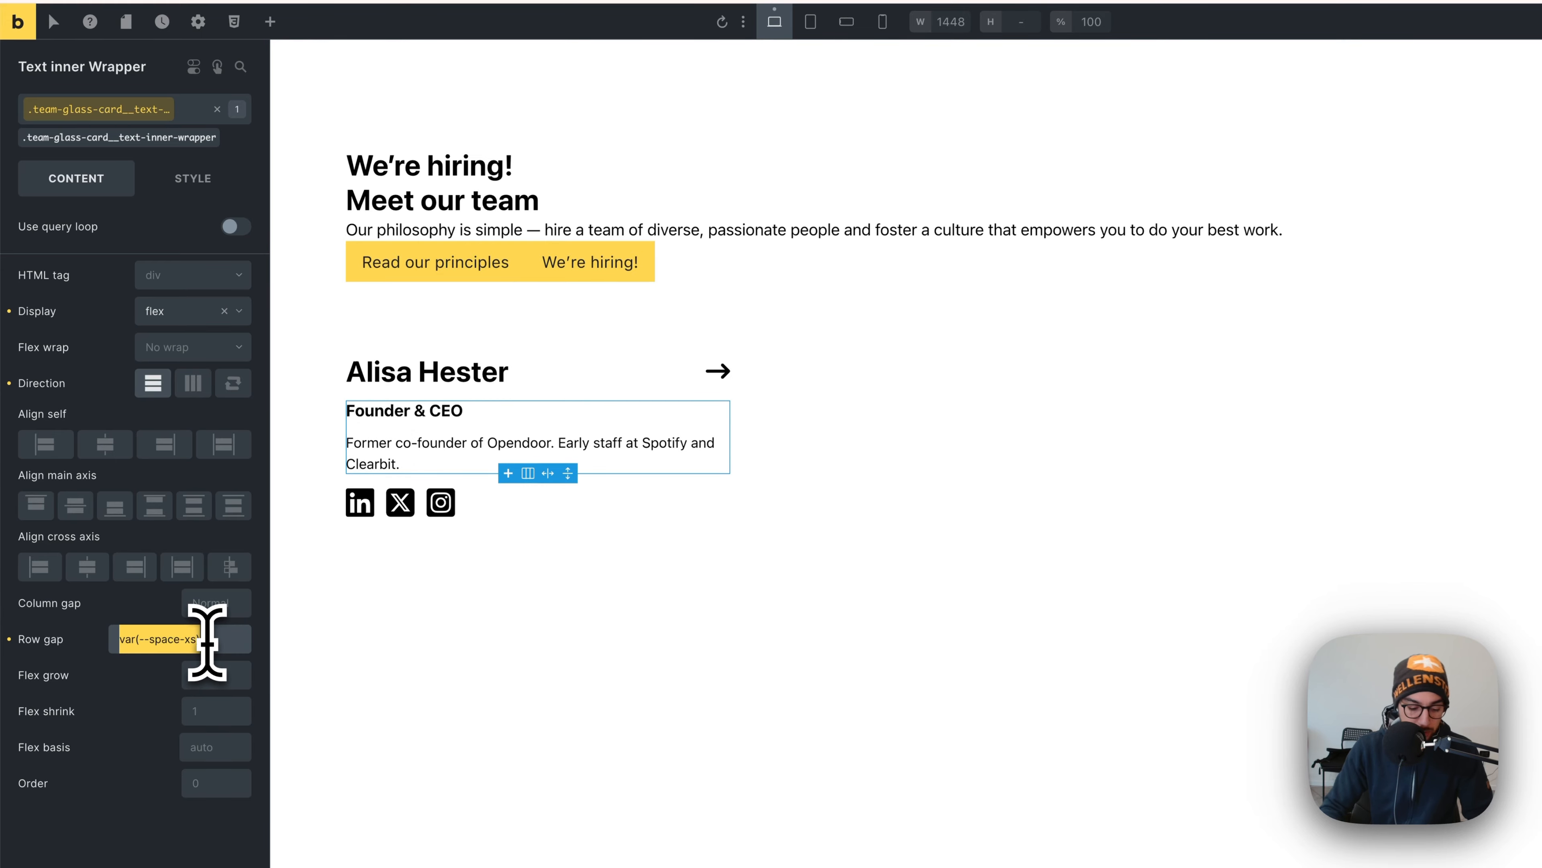
{"action": "type", "text": "1em"}
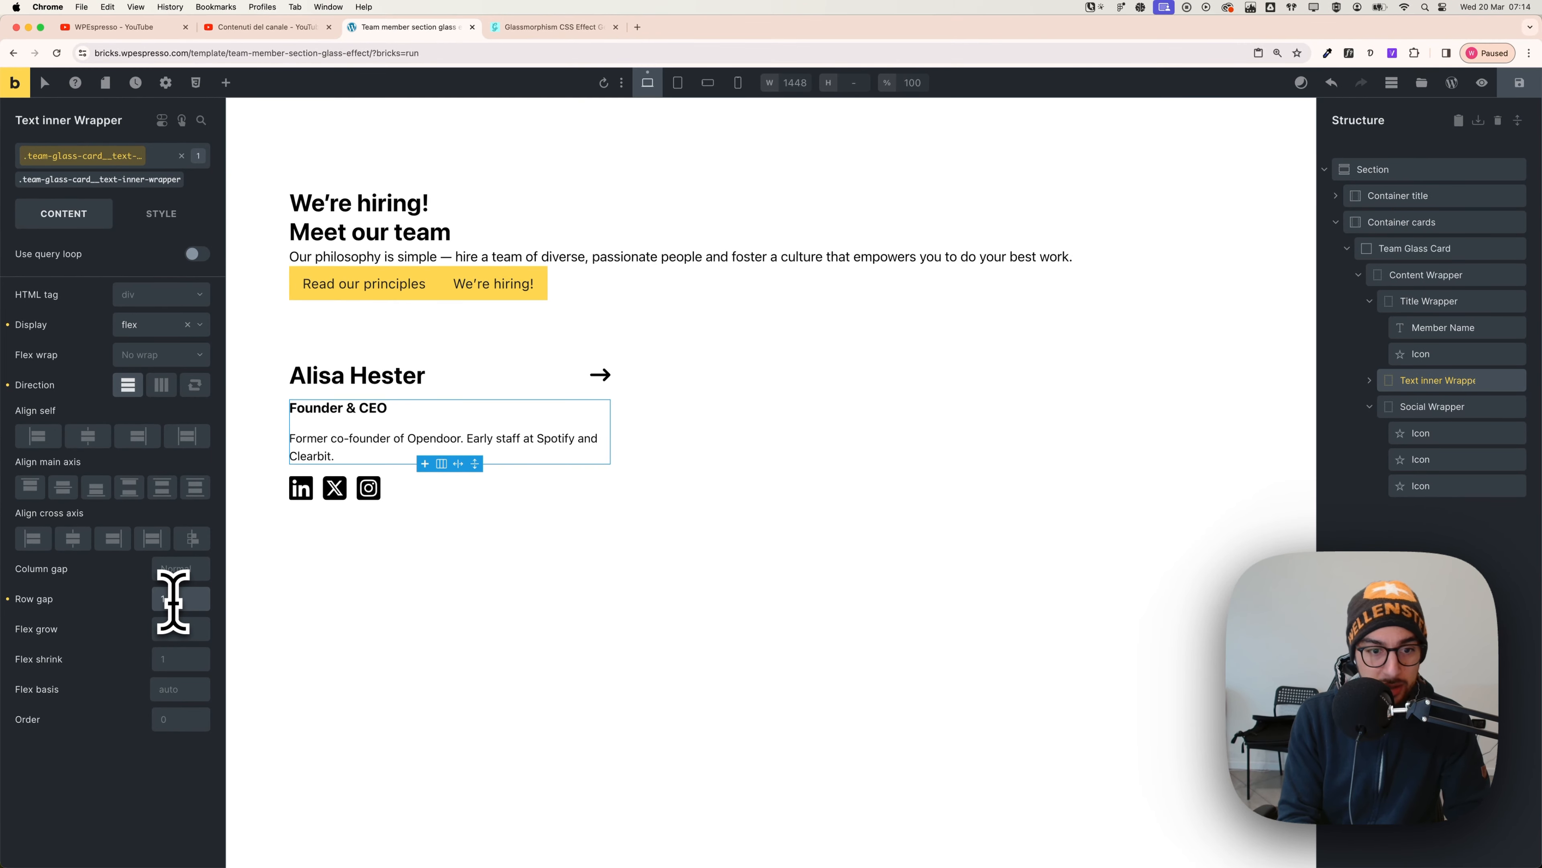
{"action": "right_click", "coordinate": [176, 601]}
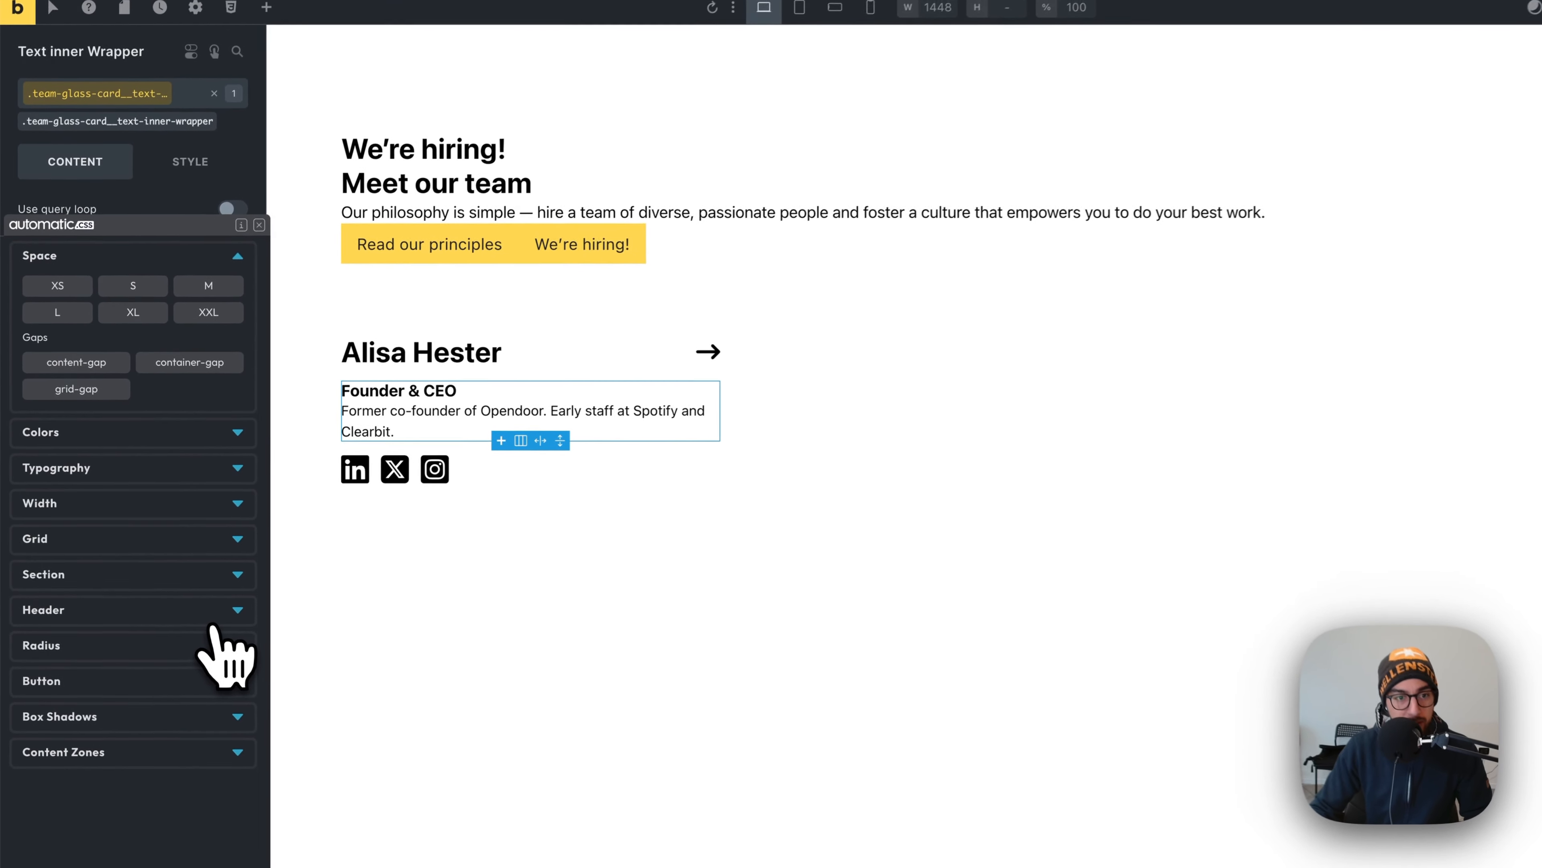
{"action": "left_click", "coordinate": [63, 287]}
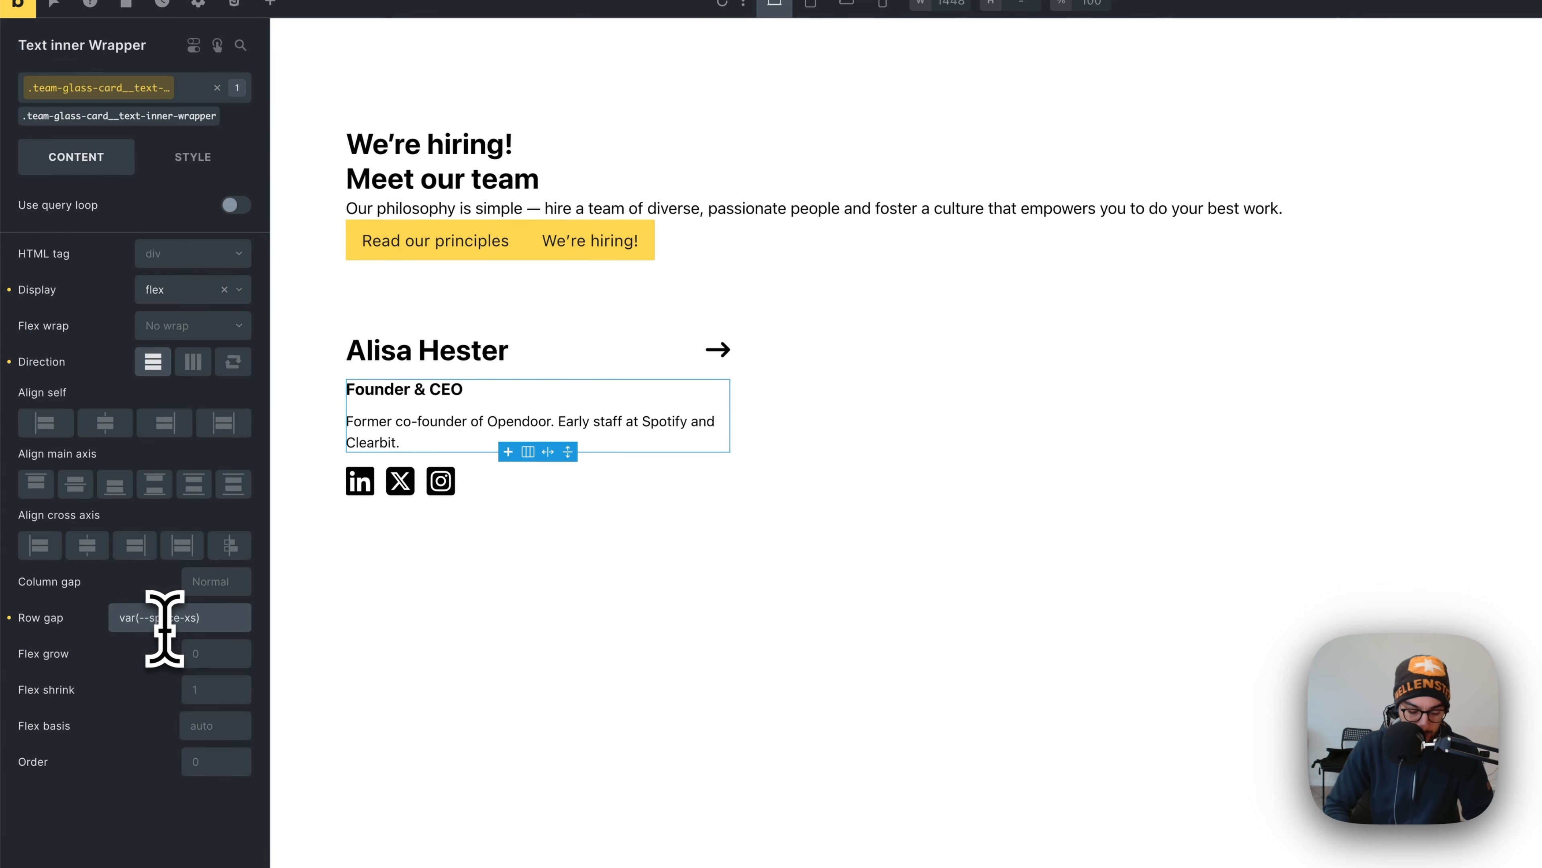
{"action": "type", "text": "calc("}
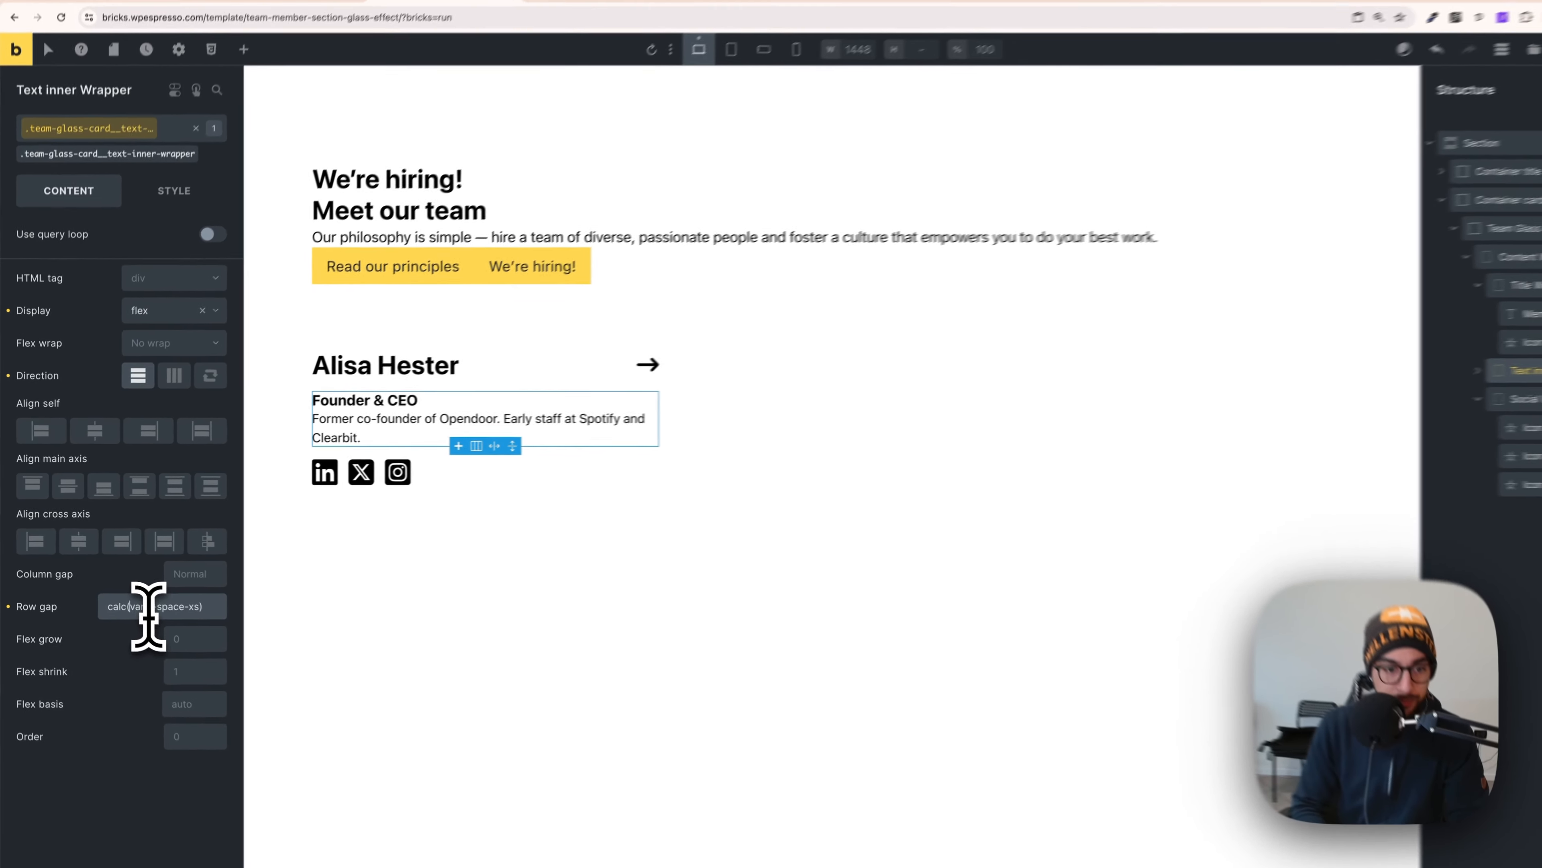
{"action": "key", "text": "Right"}
{"action": "key", "text": "Right"}
{"action": "key", "text": "Right"}
{"action": "key", "text": "Right"}
{"action": "key", "text": "Right"}
{"action": "key", "text": "Right"}
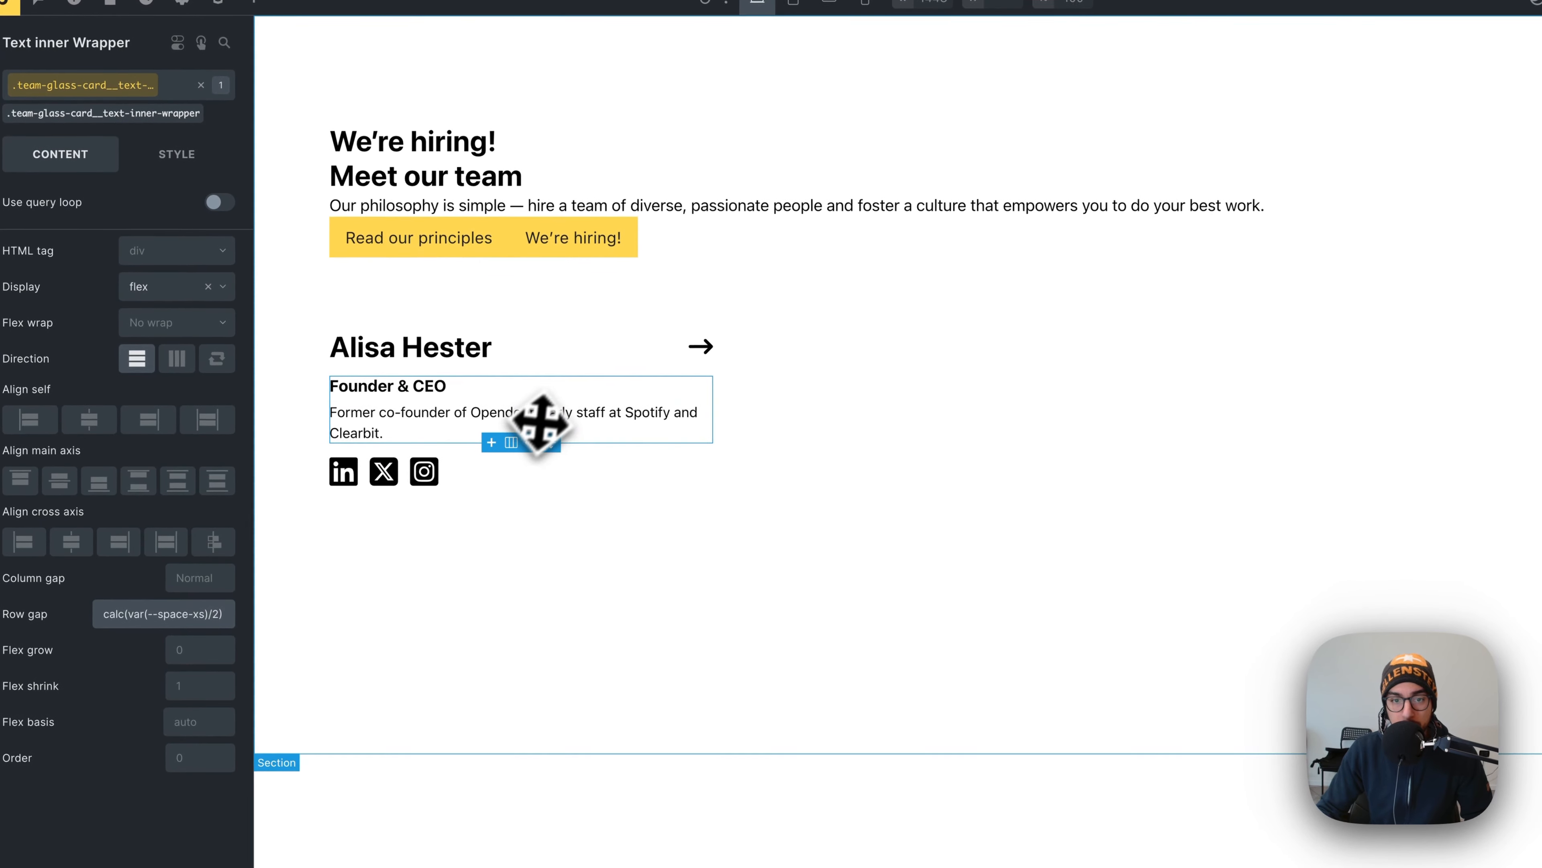
{"action": "left_click", "coordinate": [765, 427]}
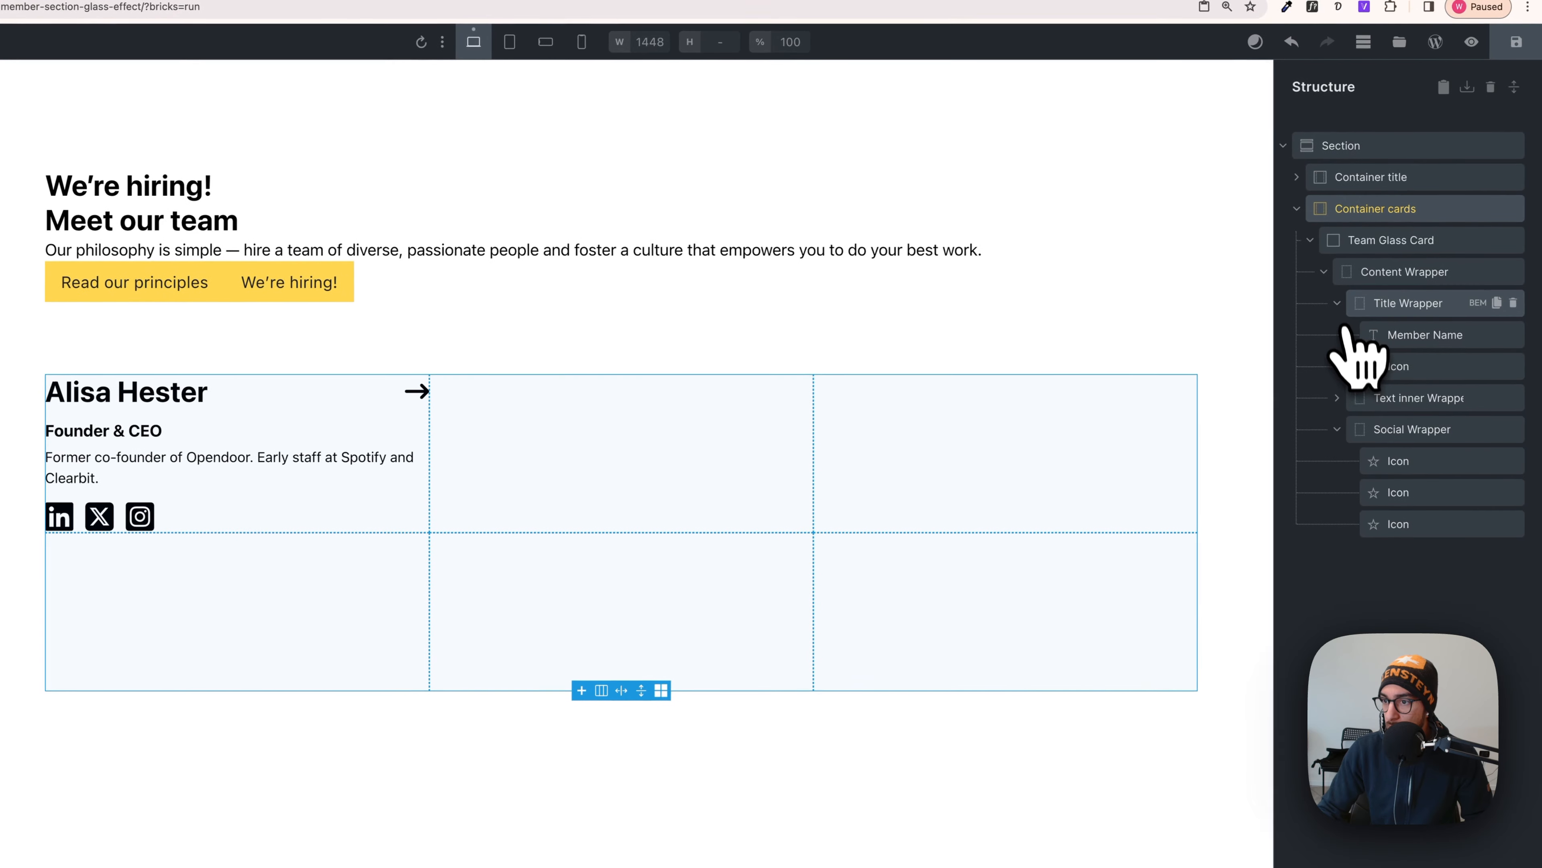
- Collapse the title, text and social wrappers under Content Wrapper and select Team Glass Card
{"action": "left_click", "coordinate": [1348, 307]}
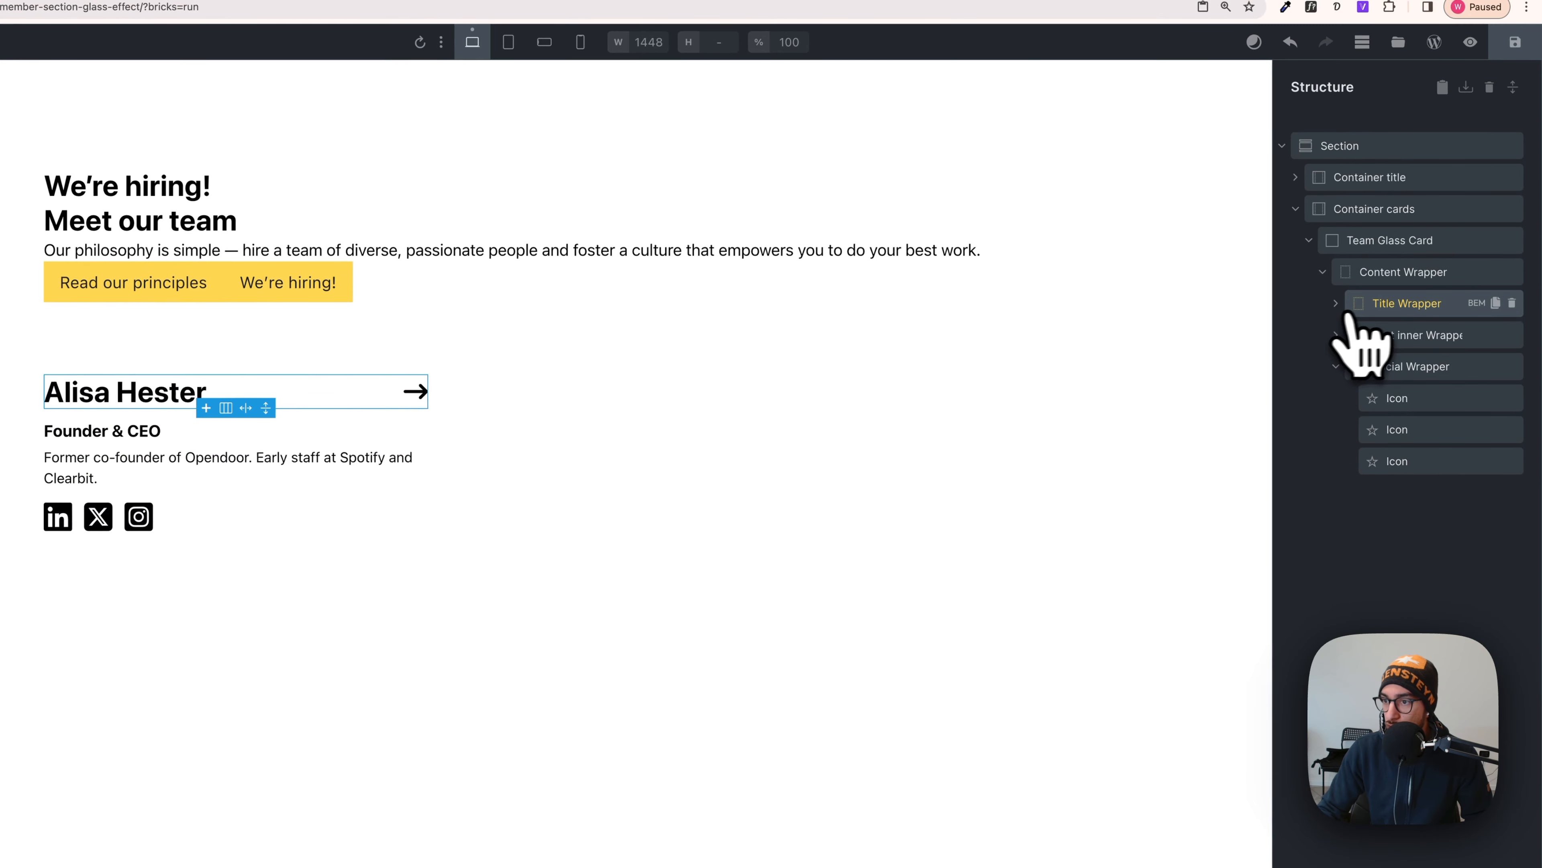
{"action": "left_click", "coordinate": [1342, 366]}
{"action": "left_click", "coordinate": [1387, 336]}
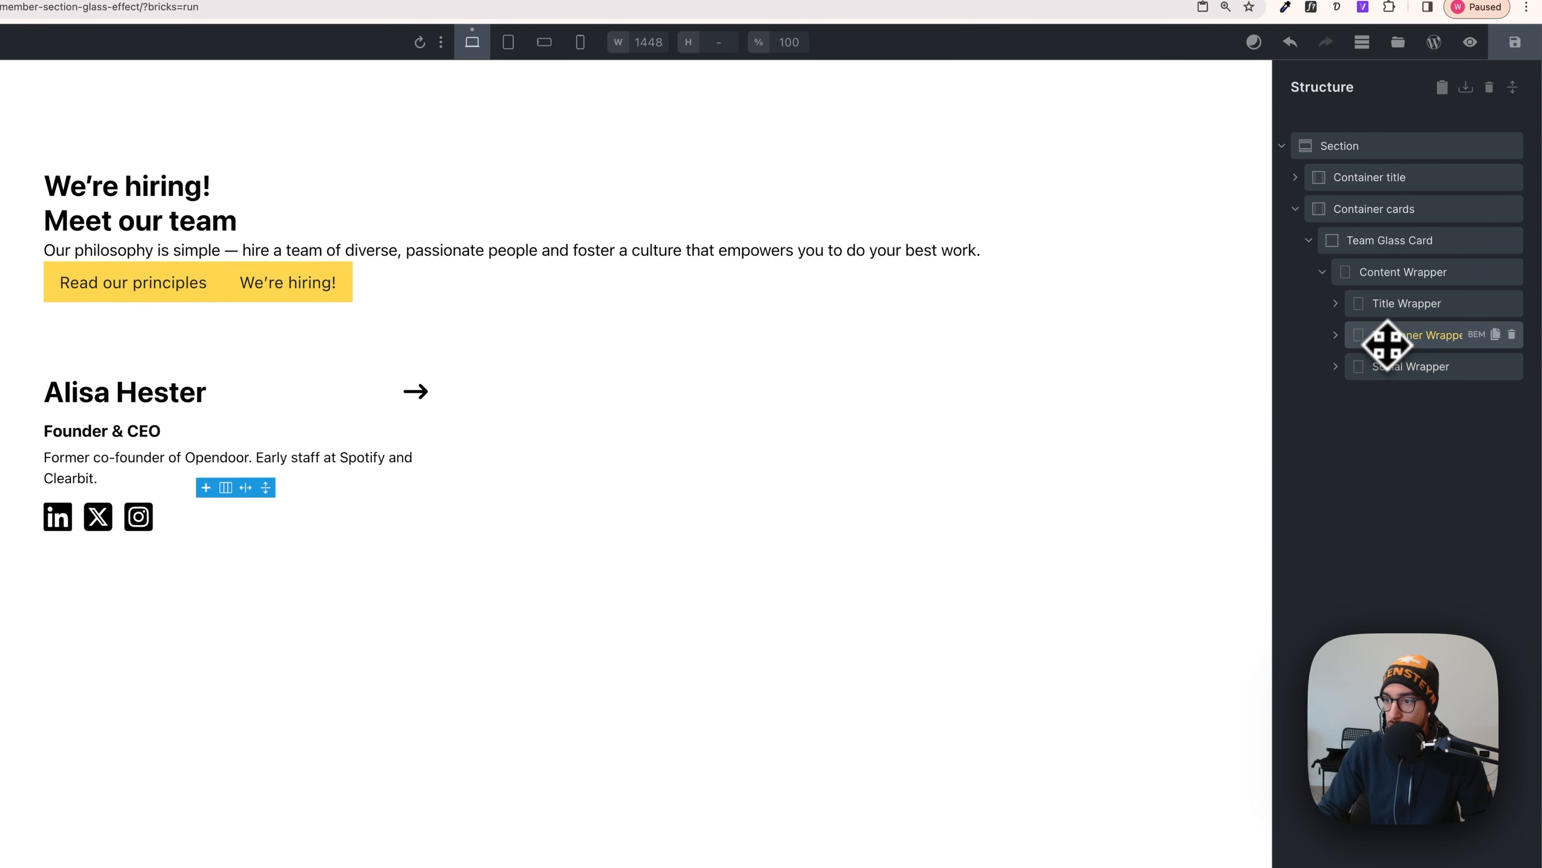
{"action": "left_click", "coordinate": [1385, 307]}
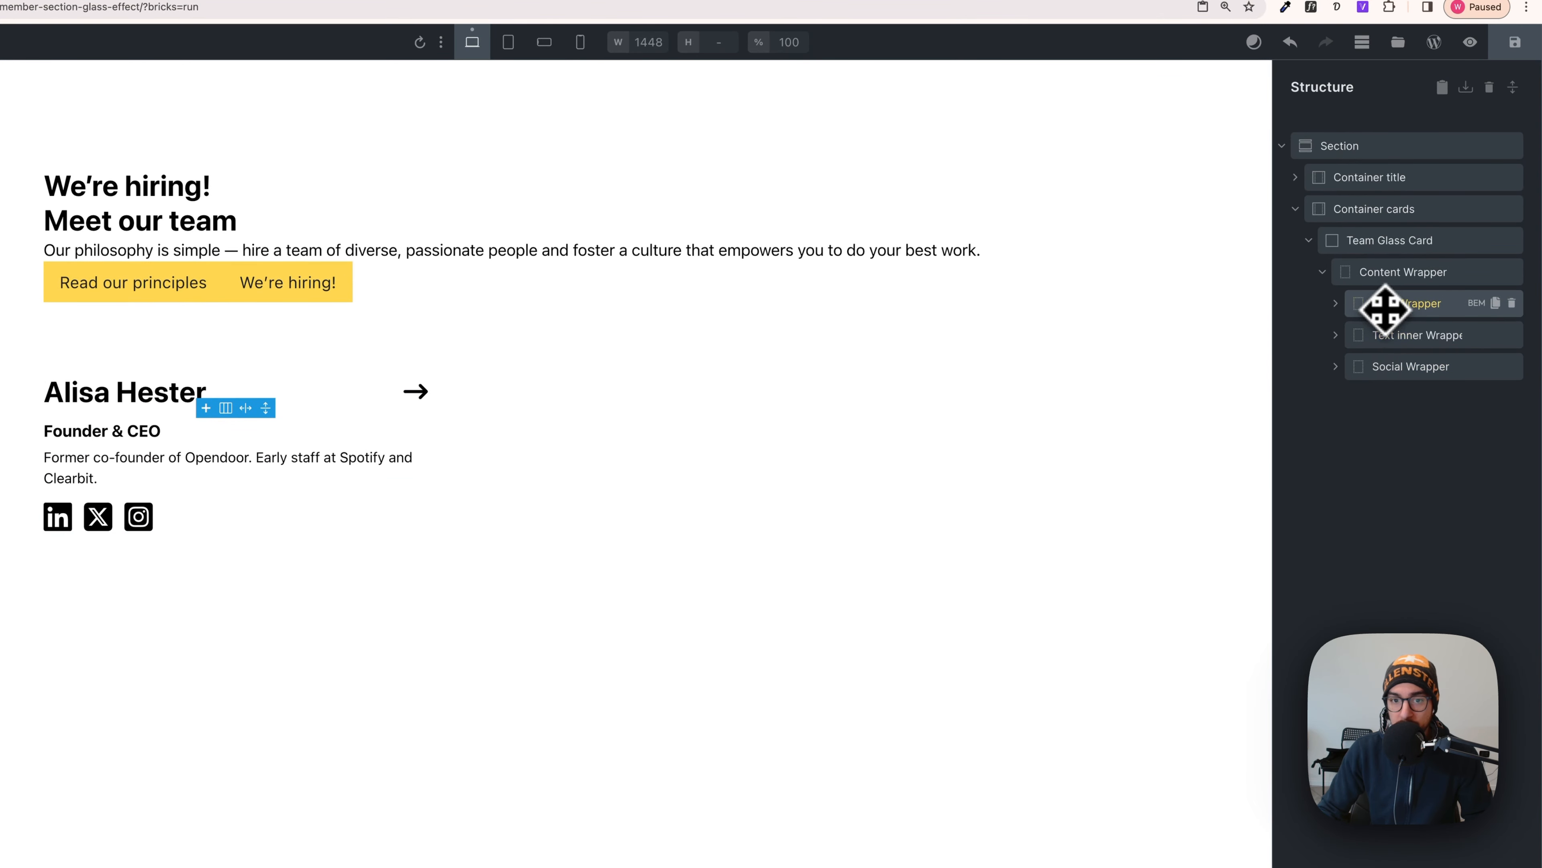
{"action": "left_click", "coordinate": [1379, 278]}
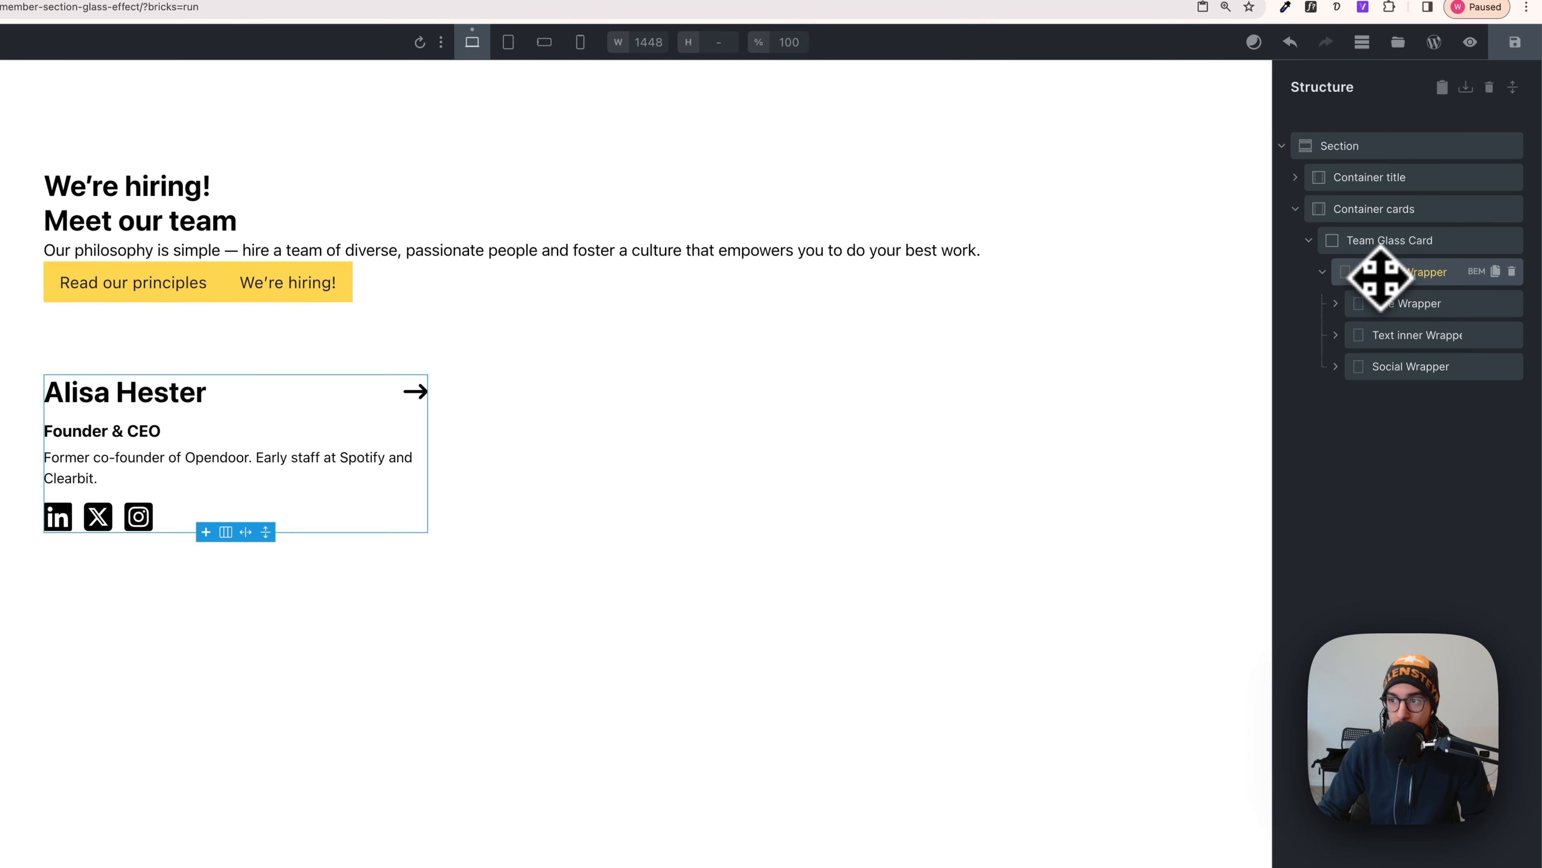
{"action": "left_click", "coordinate": [1377, 251]}
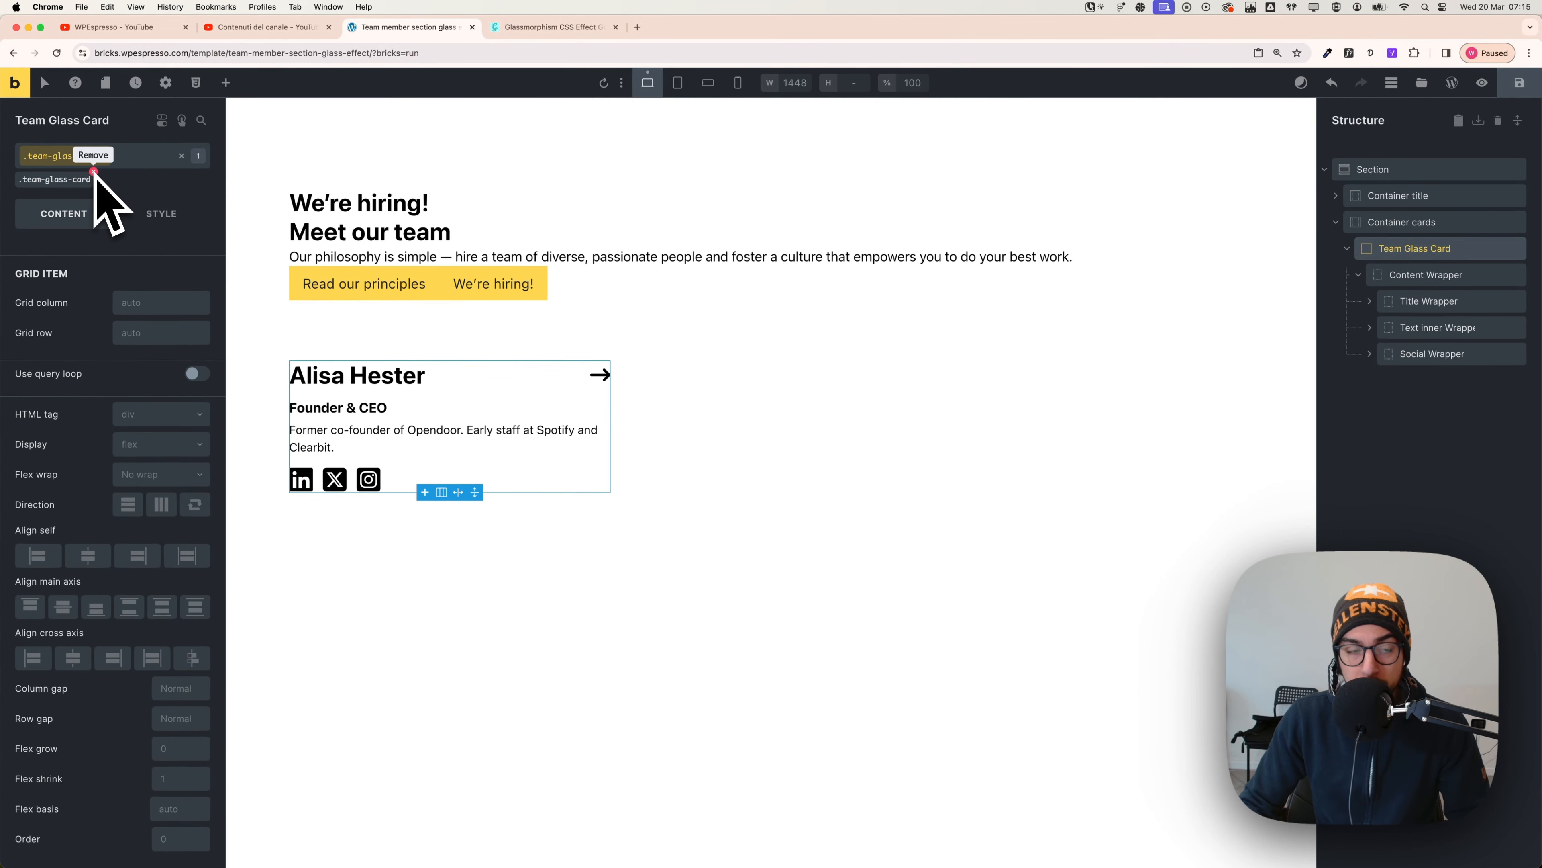
- Give this card alone the yellow-sweater team photo as its background image
{"action": "left_click", "coordinate": [182, 156]}
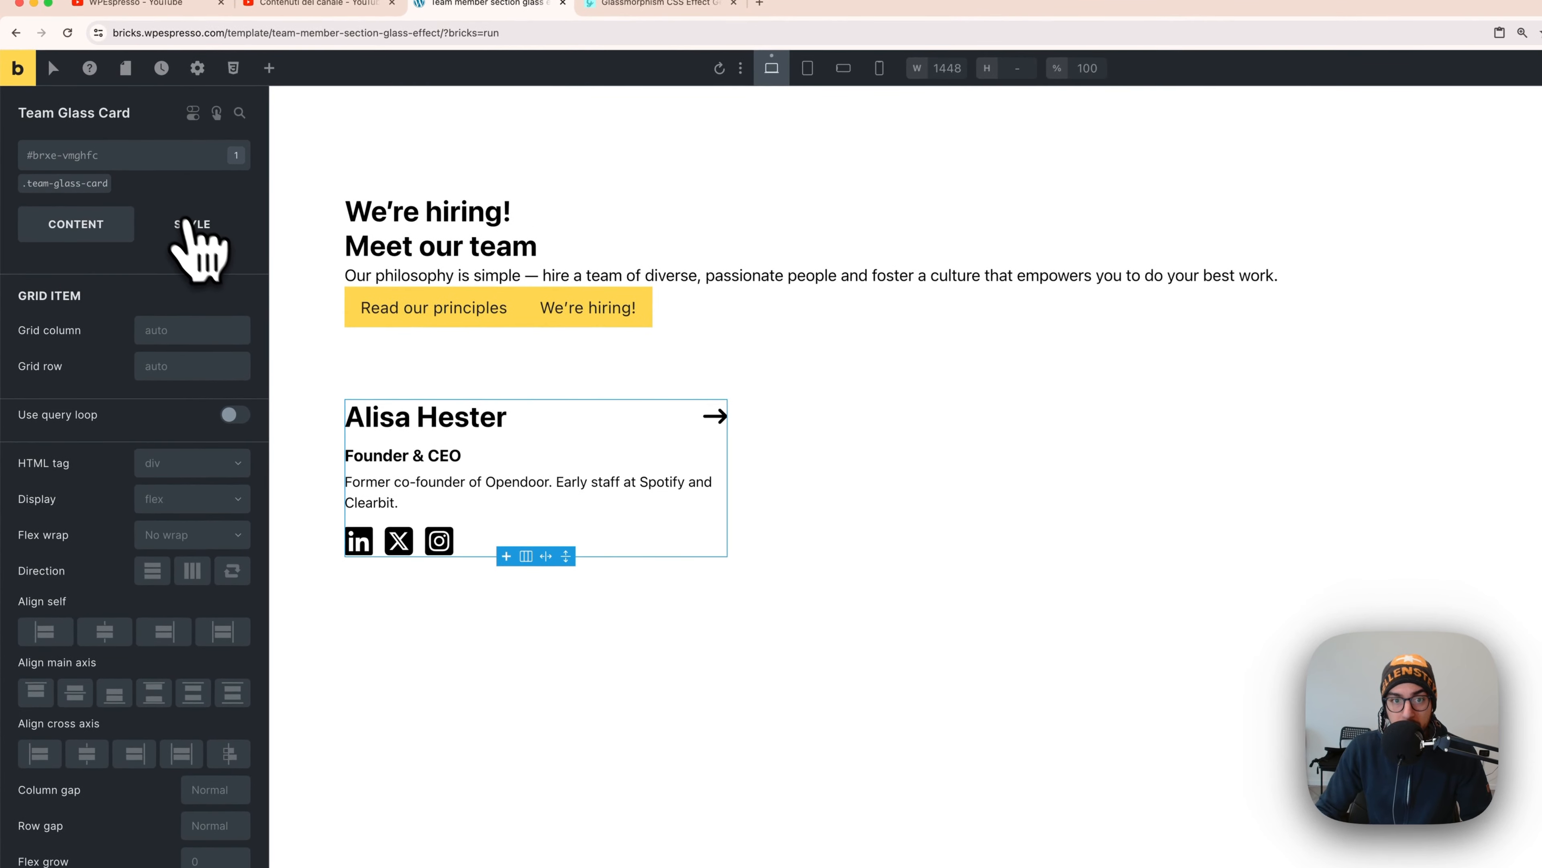
{"action": "left_click", "coordinate": [162, 214]}
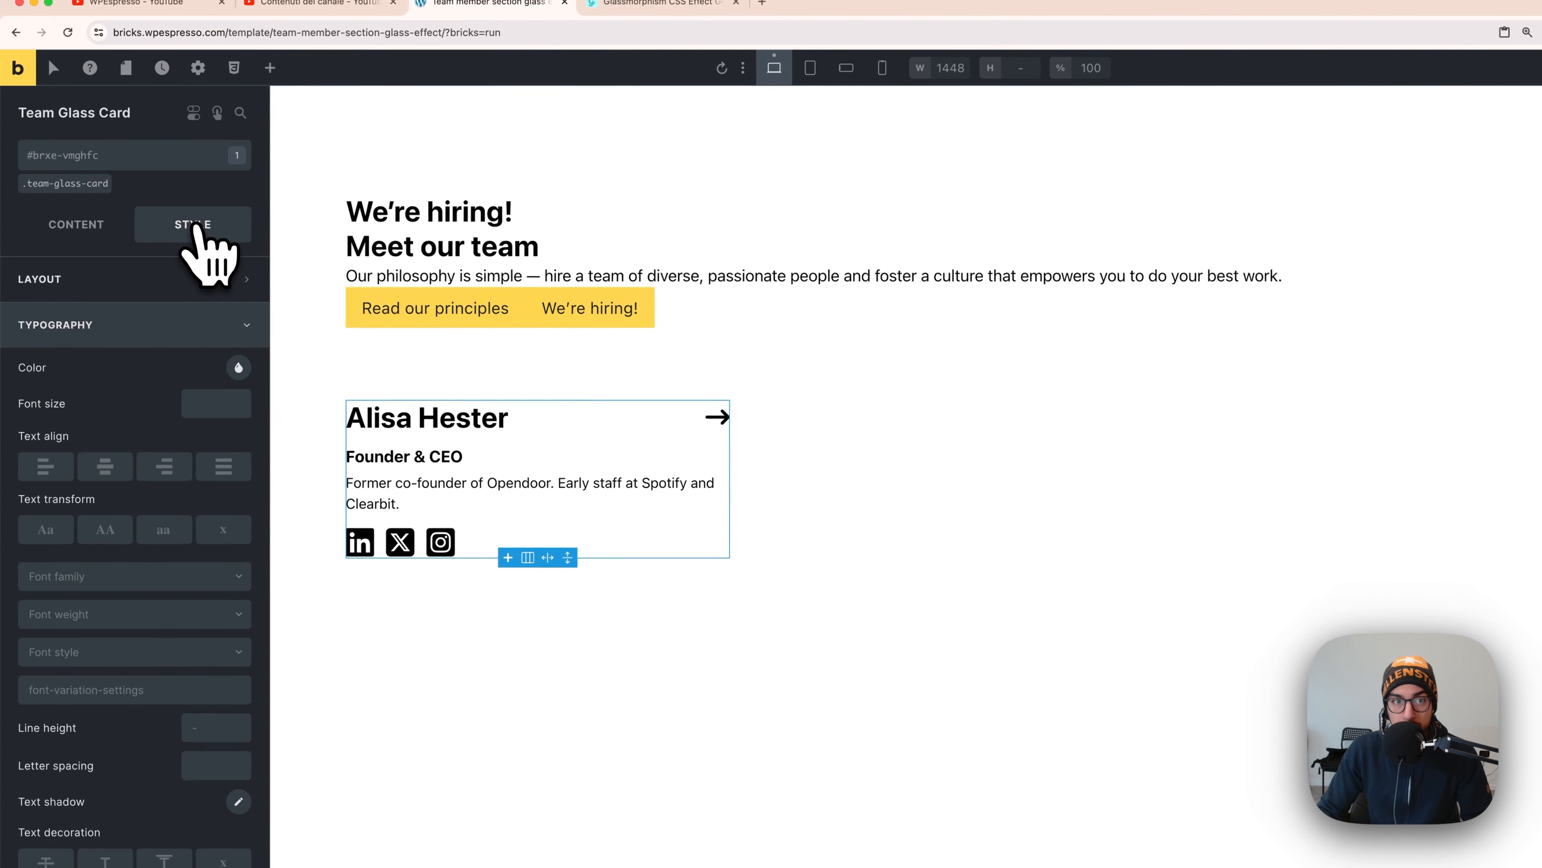
{"action": "left_click", "coordinate": [141, 331]}
{"action": "left_click", "coordinate": [128, 372]}
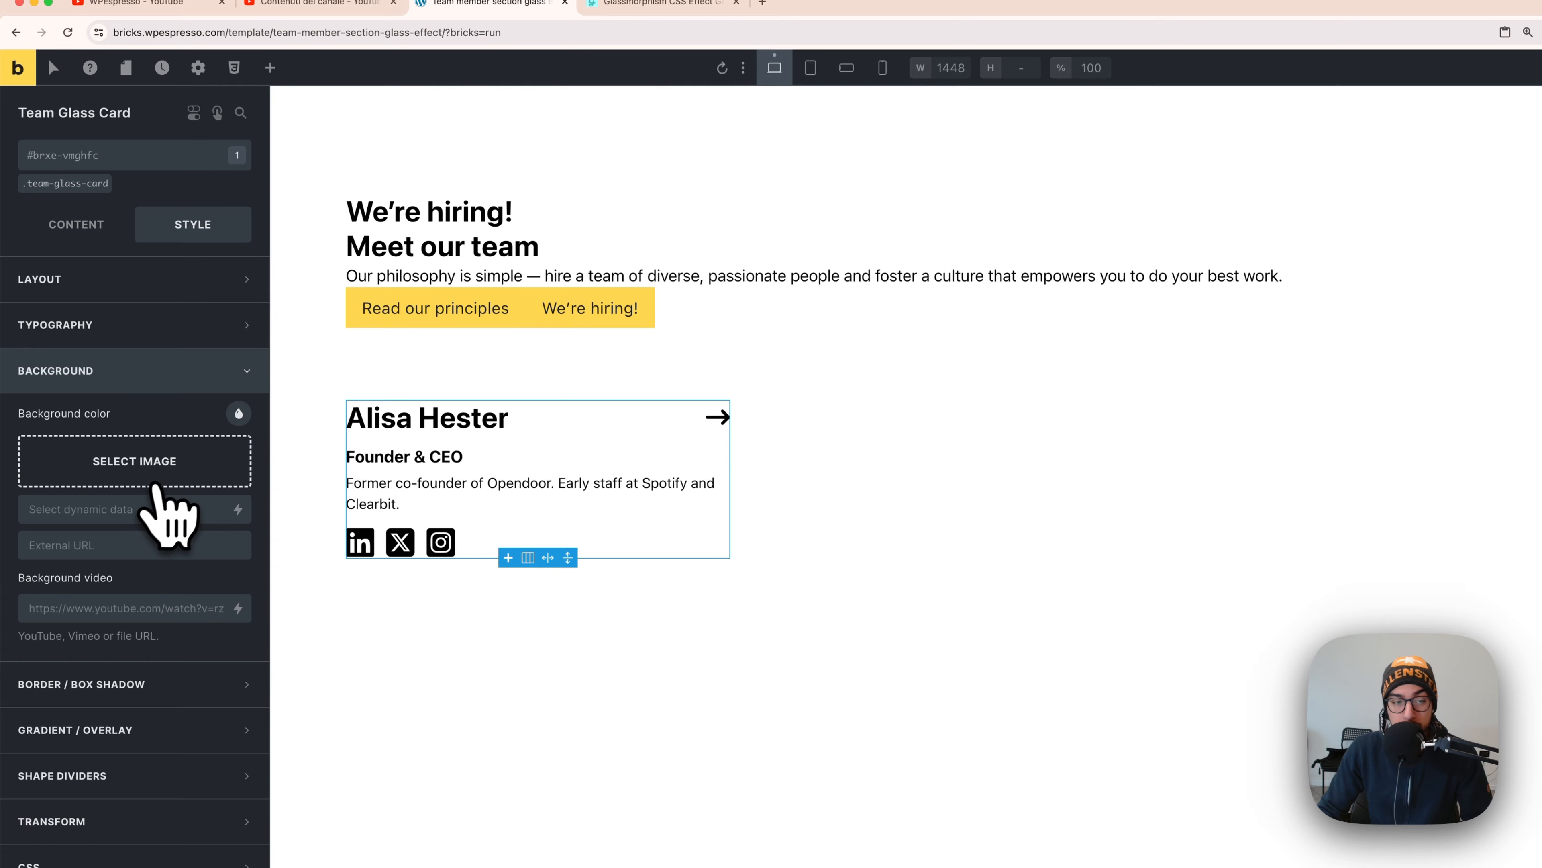
{"action": "left_click", "coordinate": [159, 480]}
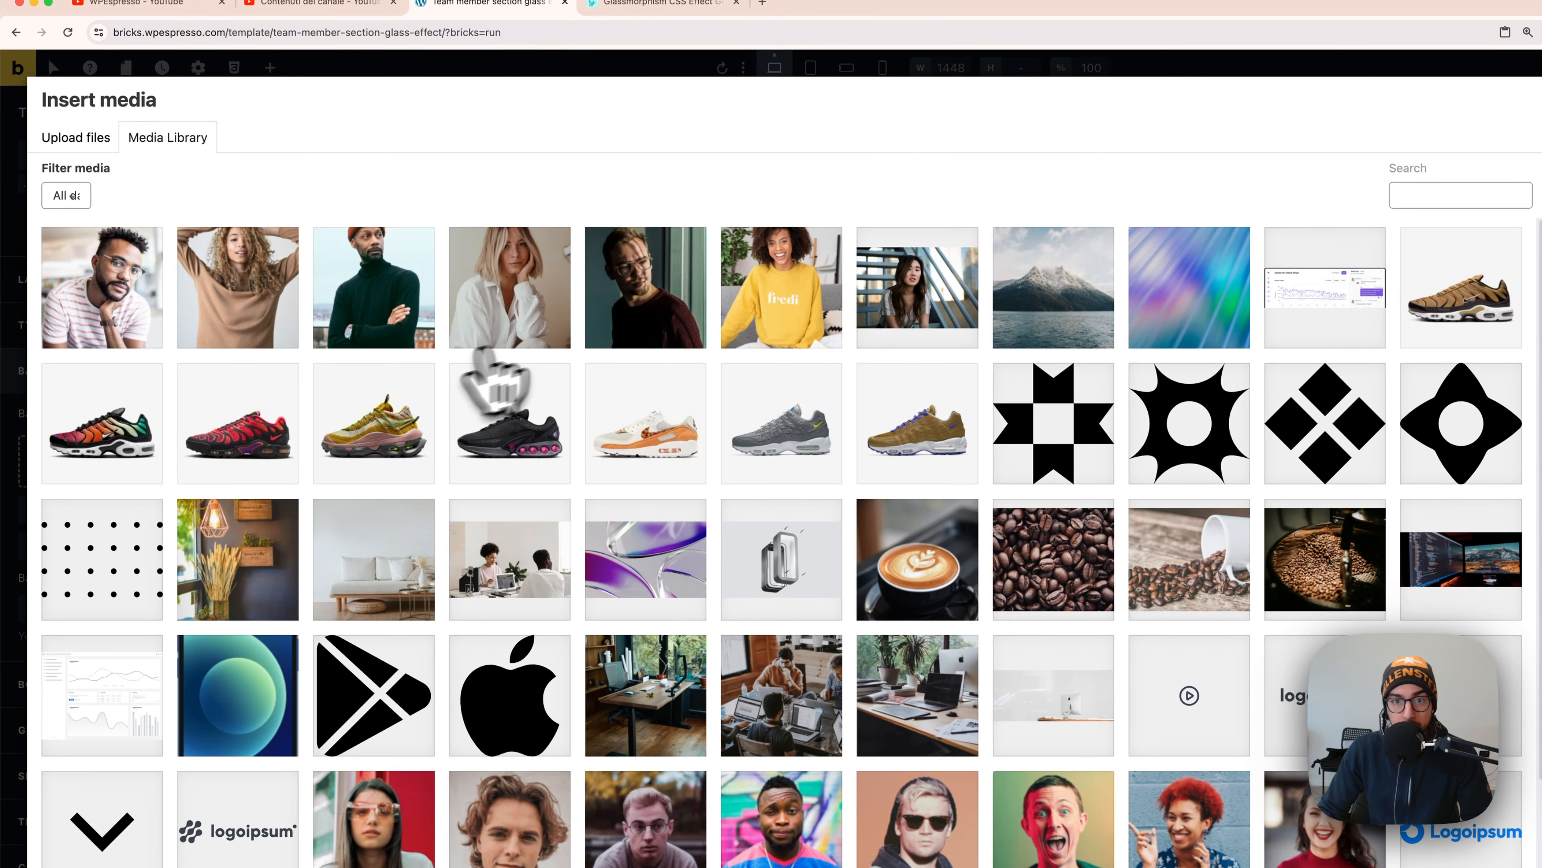
{"action": "left_click", "coordinate": [753, 298]}
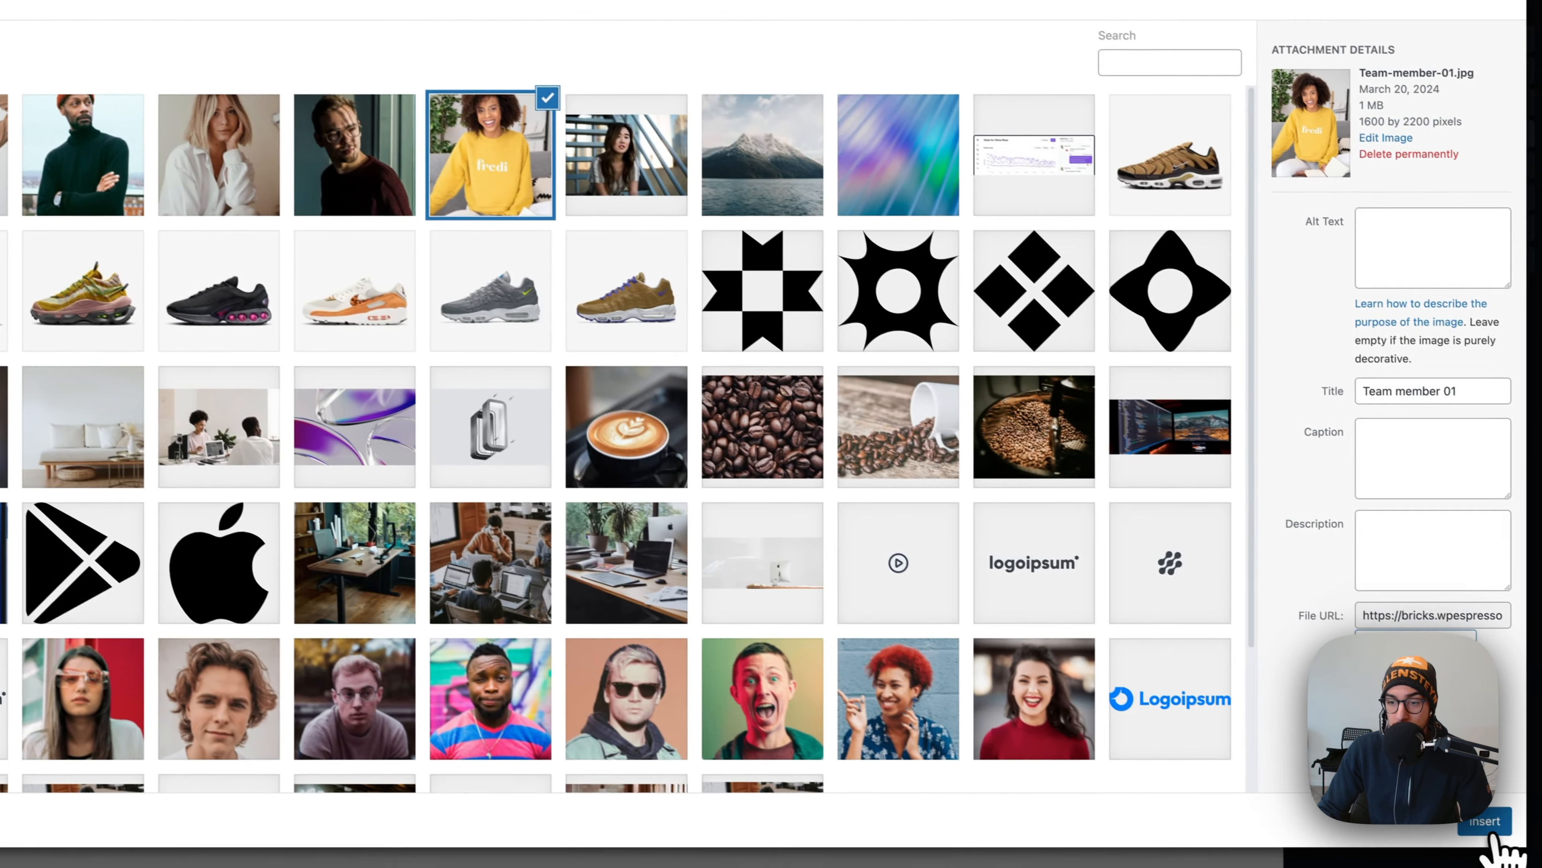
{"action": "left_click", "coordinate": [1479, 829]}
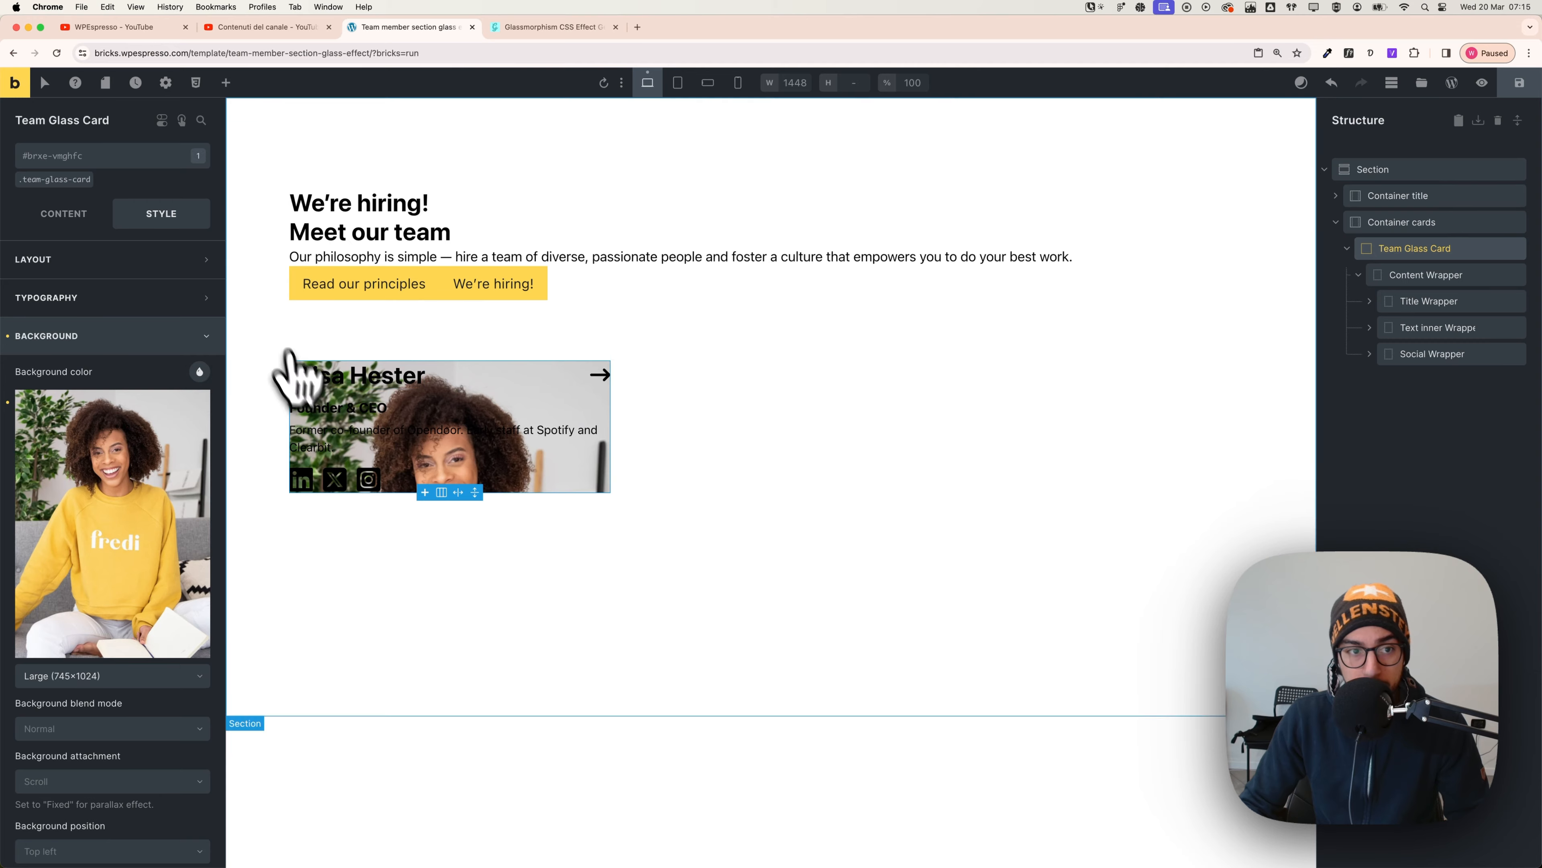
- Switch back to the .team-glass-card class and show its Spacing and Sizing settings
{"action": "left_click", "coordinate": [68, 181]}
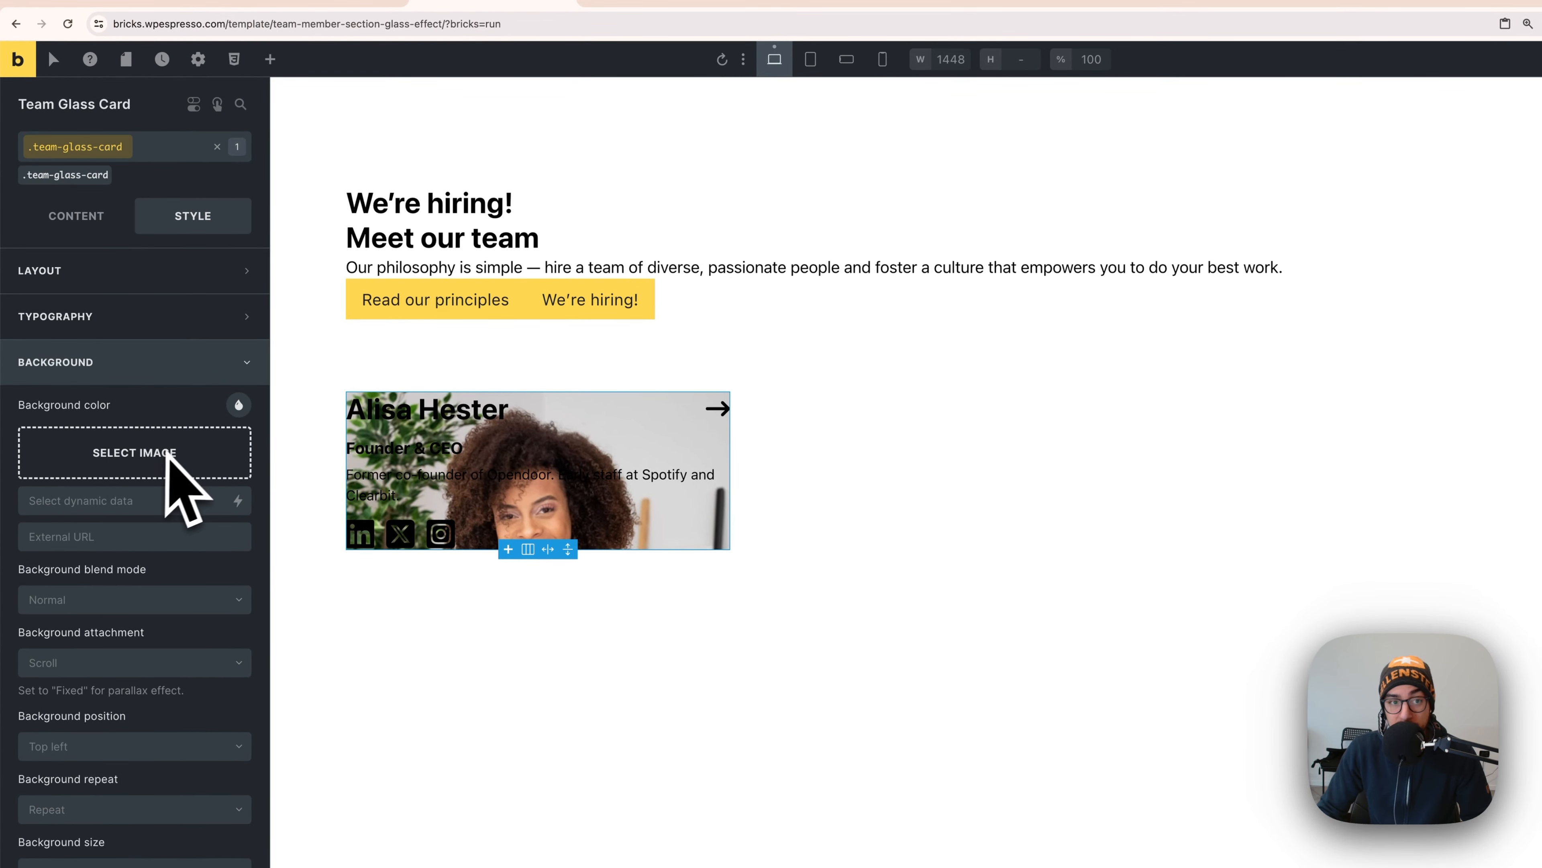
{"action": "left_click", "coordinate": [87, 236]}
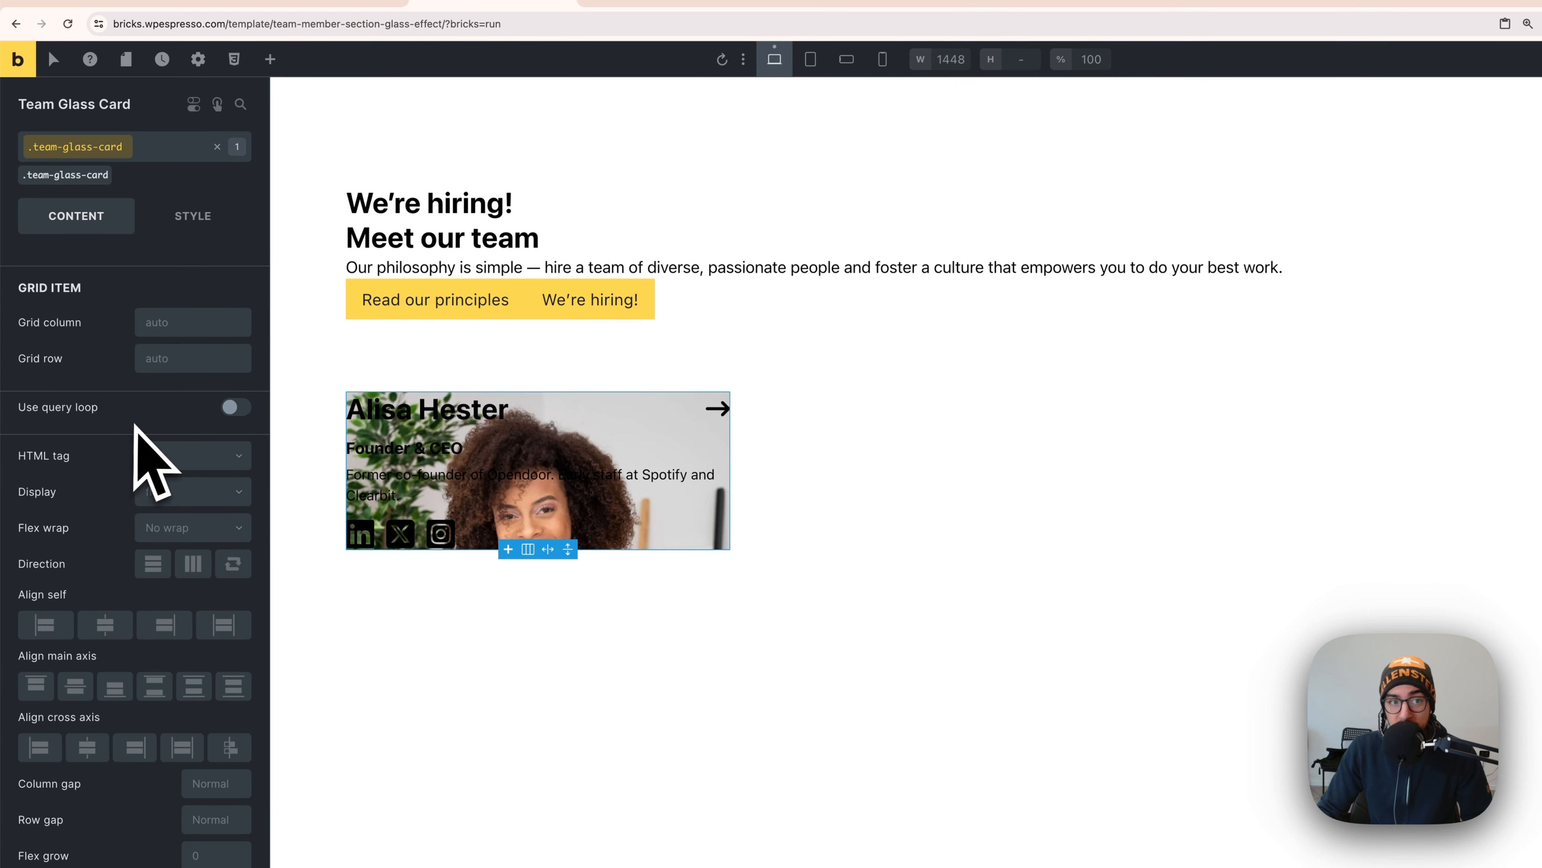
{"action": "left_click", "coordinate": [185, 221]}
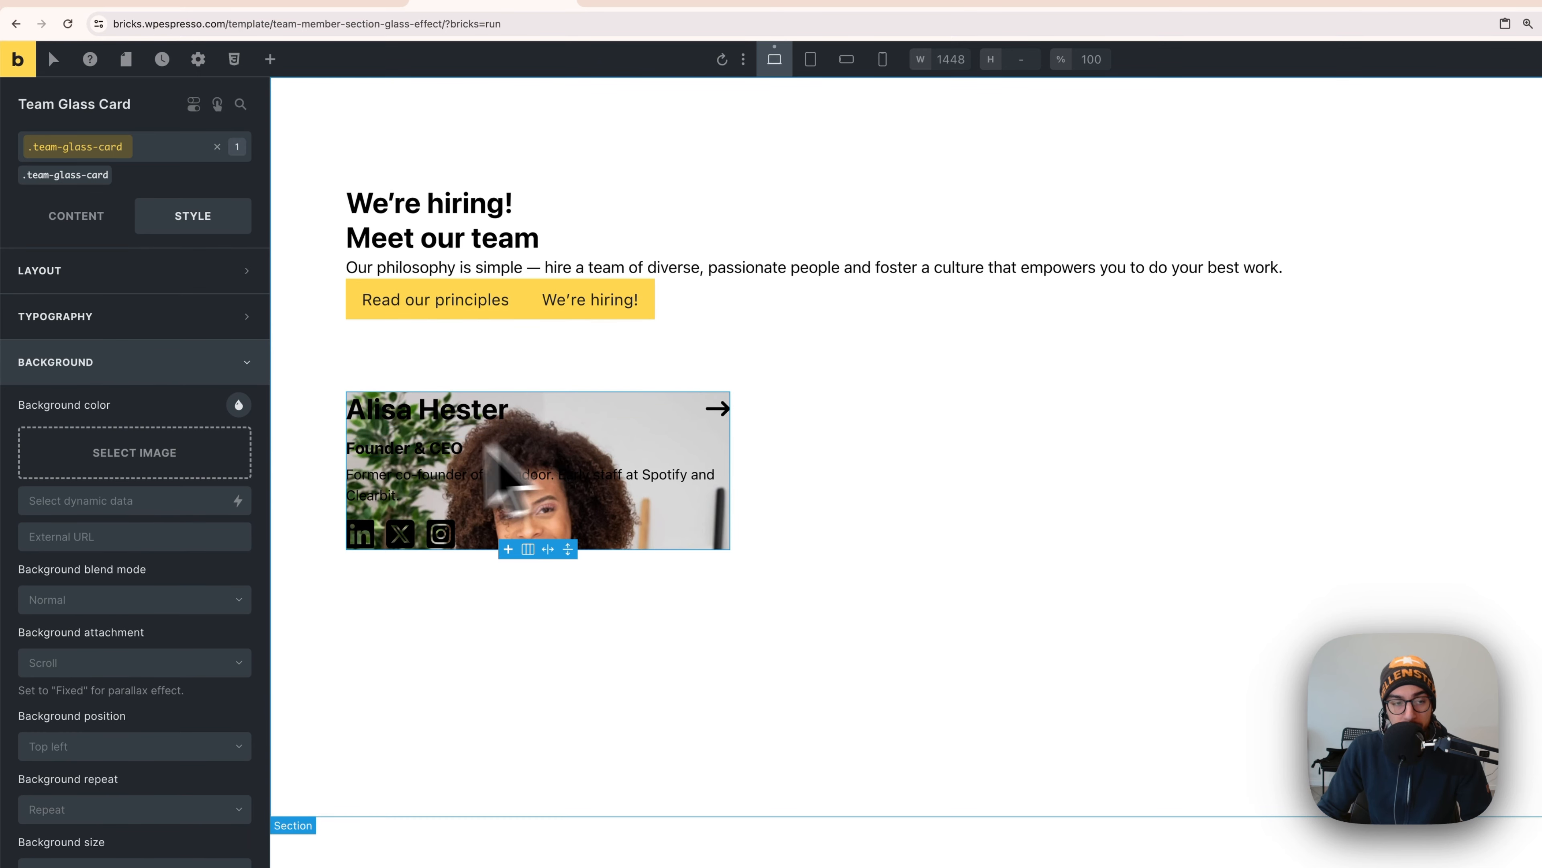
{"action": "left_click", "coordinate": [138, 279]}
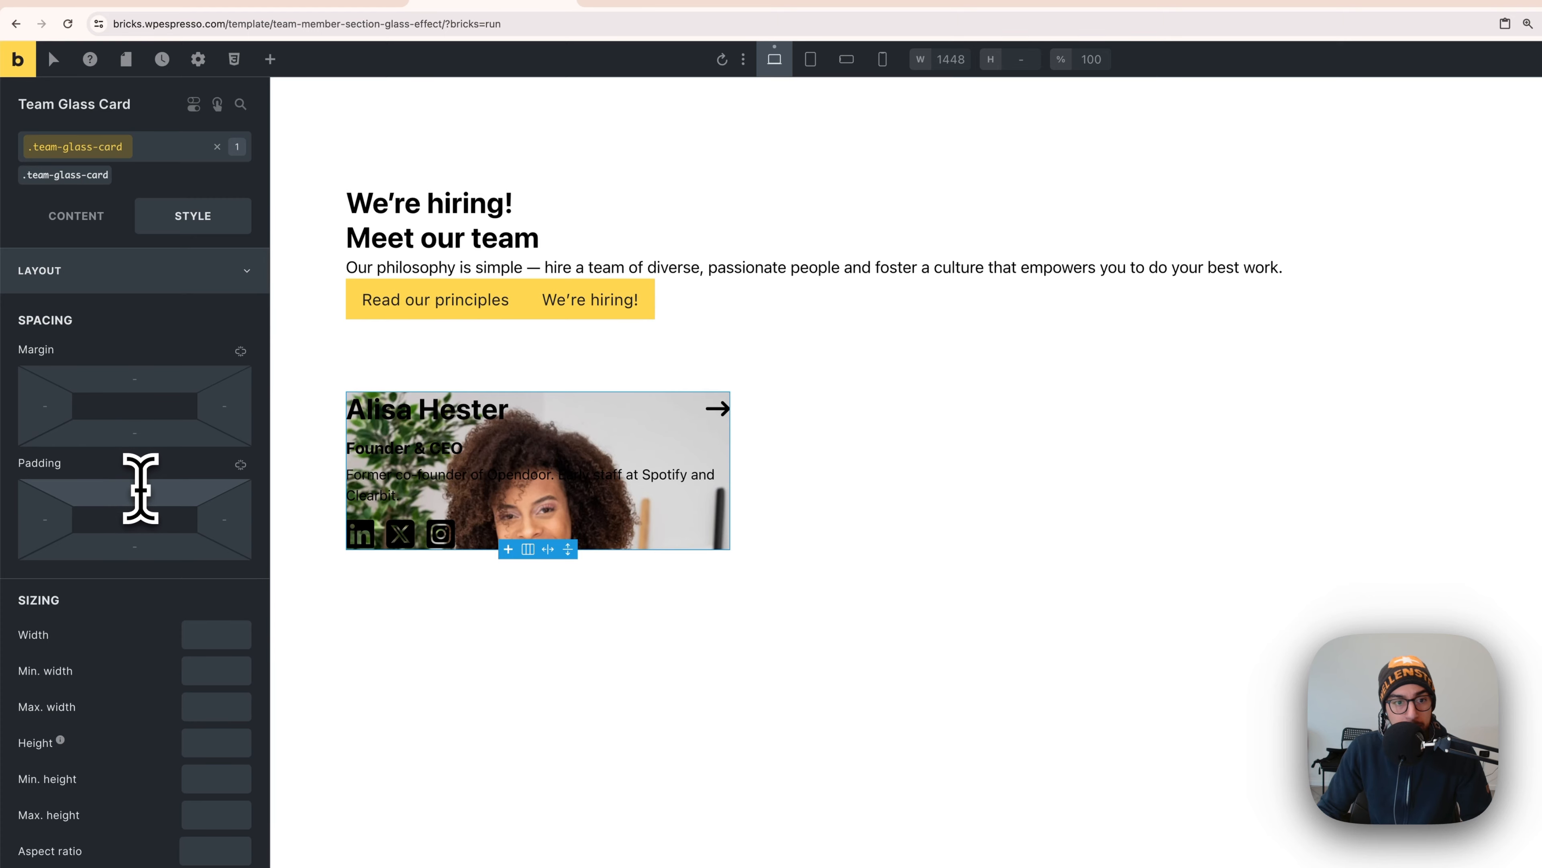
- Set the card class's top padding to 14em
{"action": "right_click", "coordinate": [145, 506]}
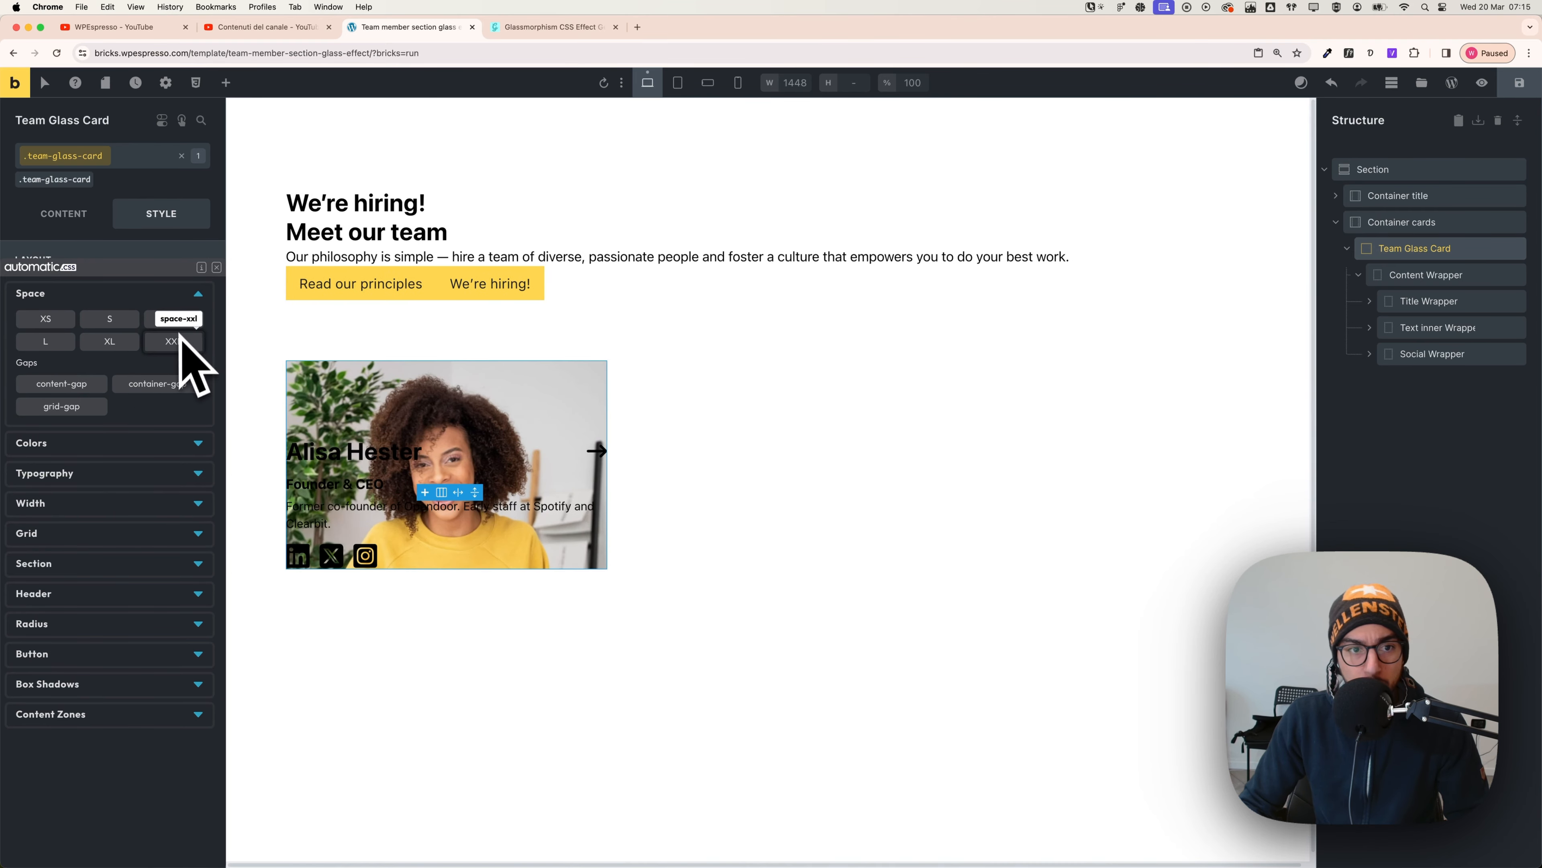
{"action": "left_click", "coordinate": [216, 267]}
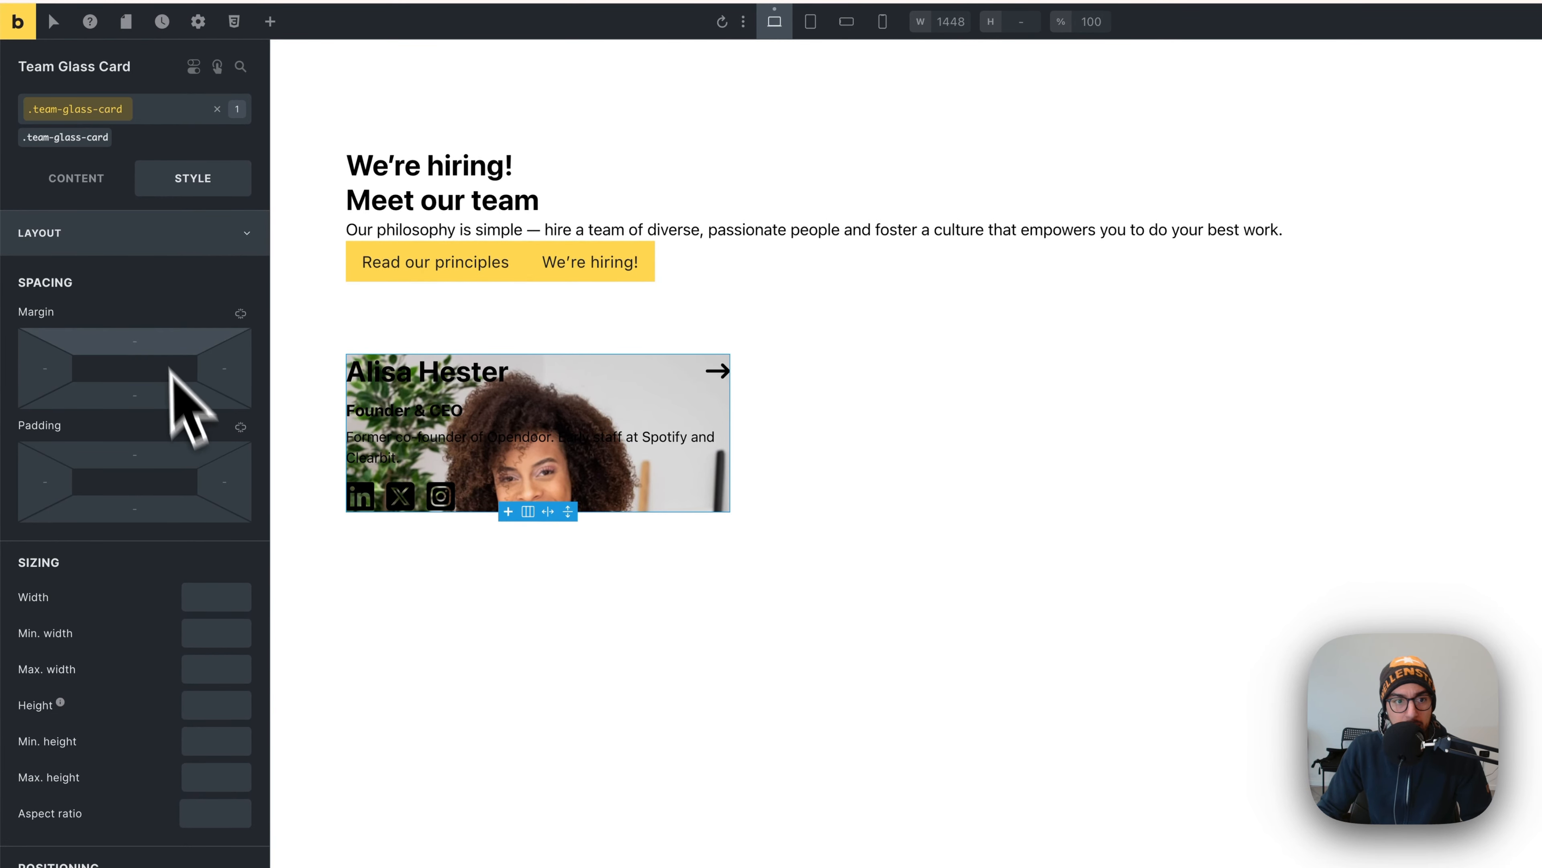
{"action": "left_click", "coordinate": [147, 454]}
{"action": "type", "text": "6"}
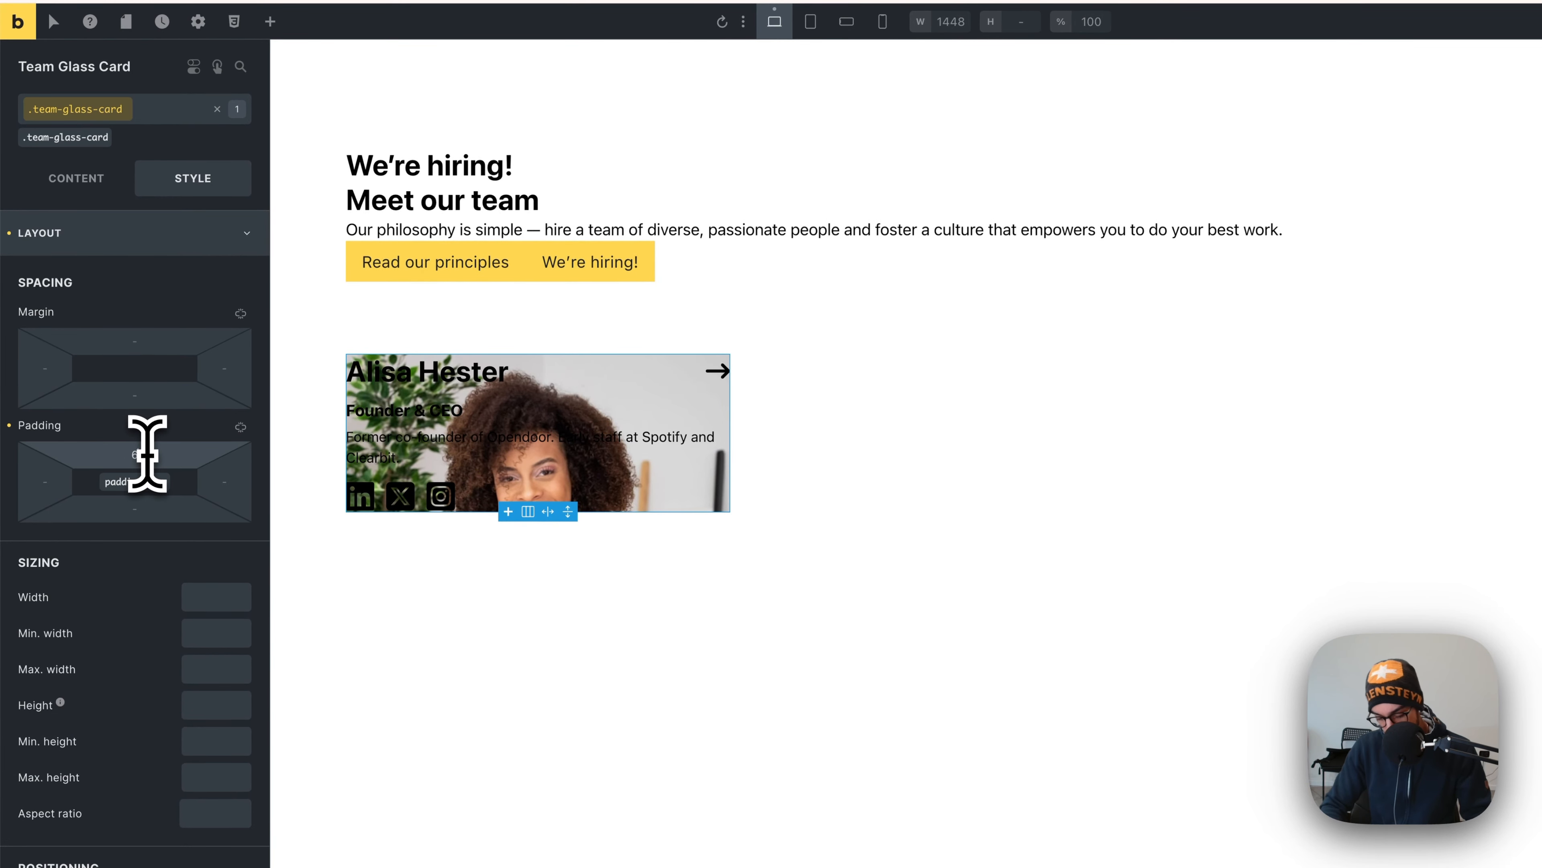
{"action": "type", "text": "em"}
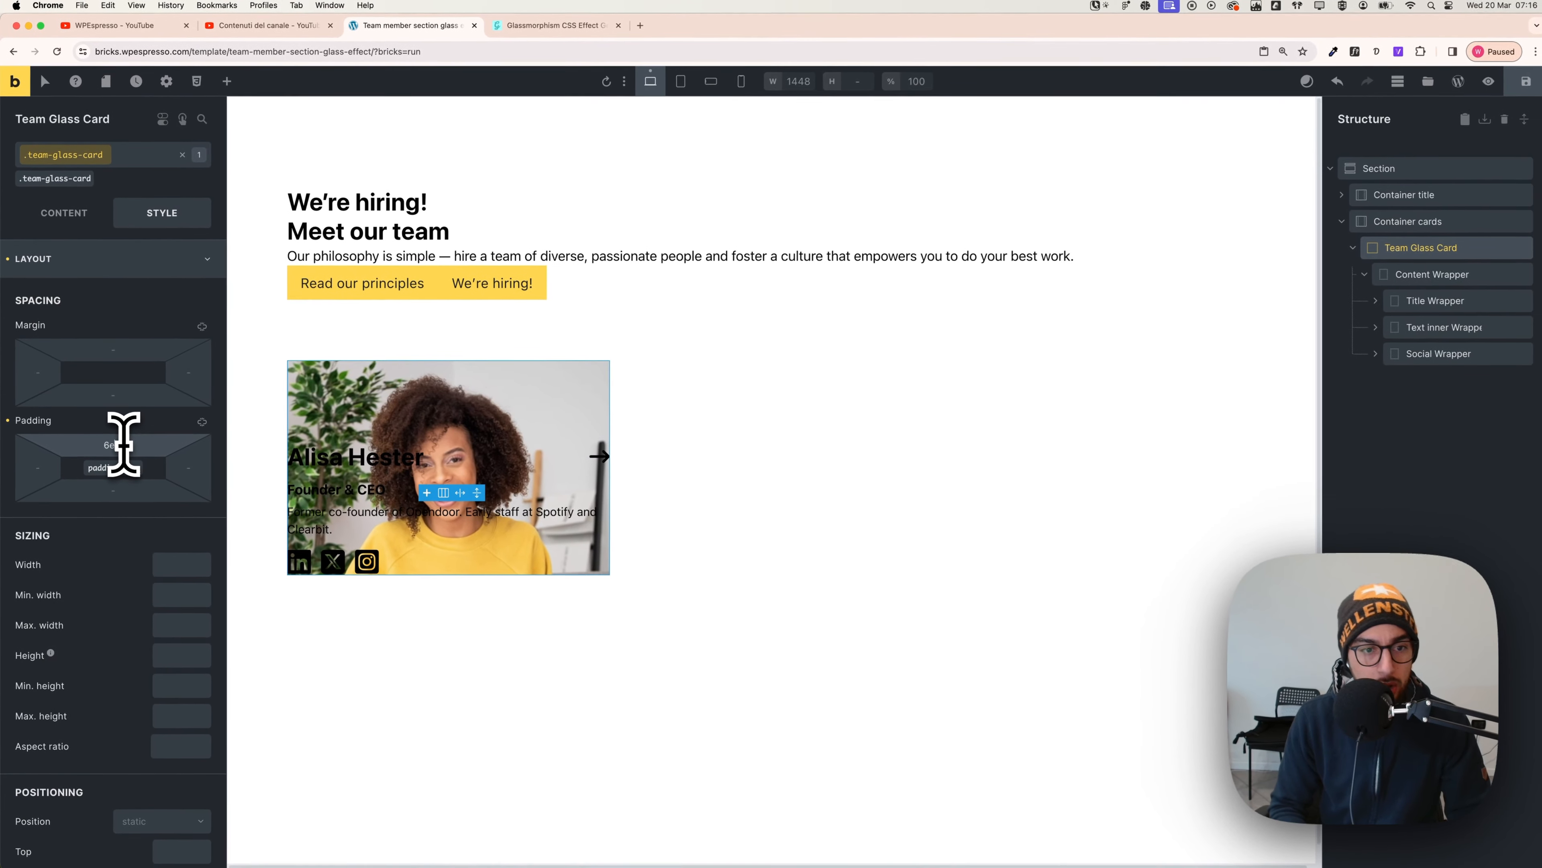
{"action": "type", "text": "12em"}
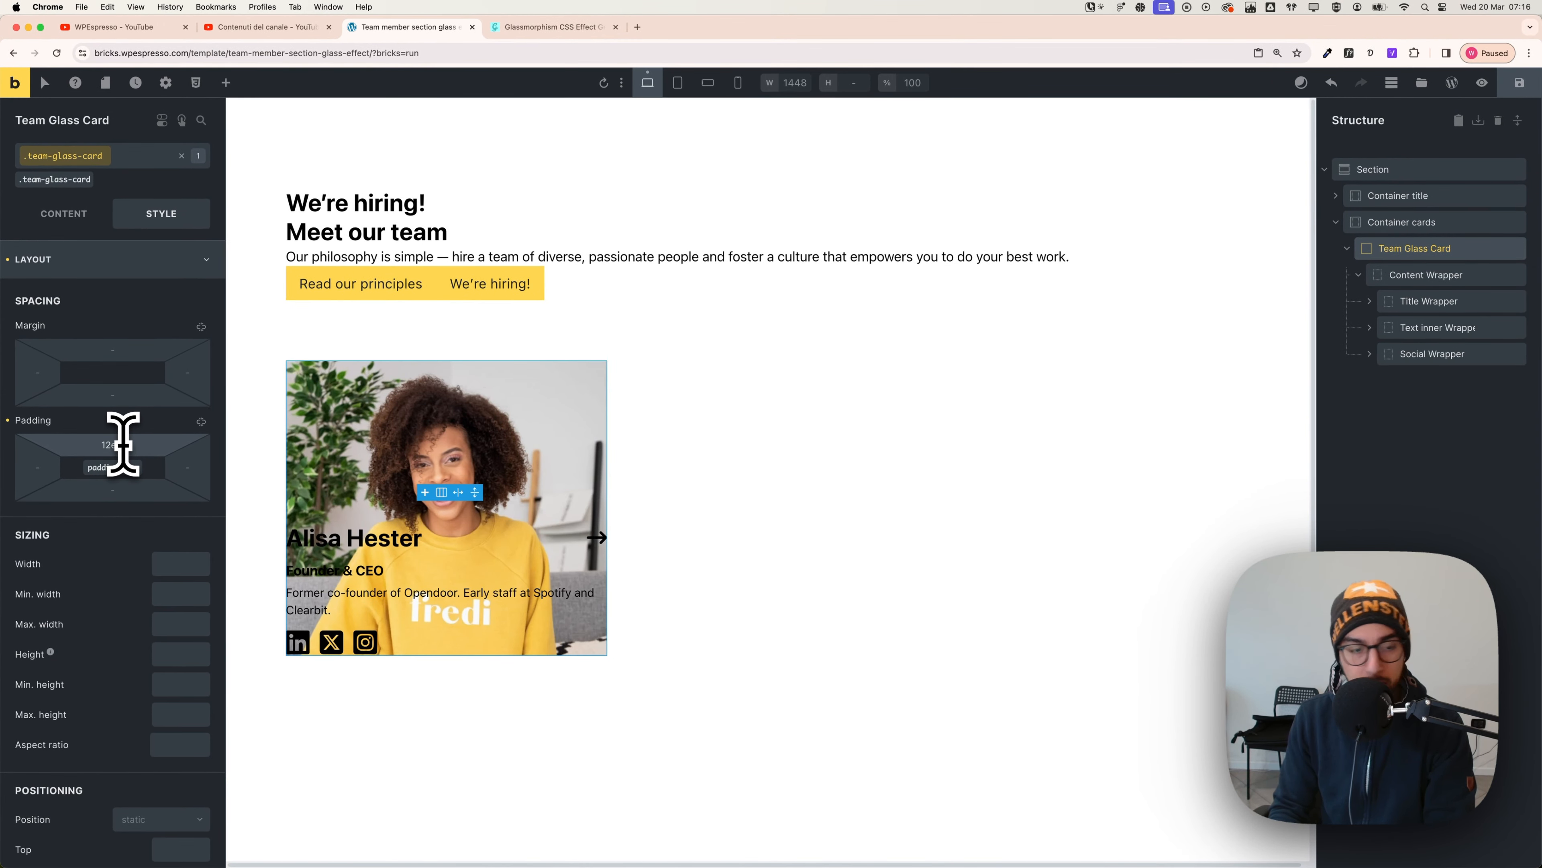
{"action": "key", "text": "Up"}
{"action": "key", "text": "Up"}
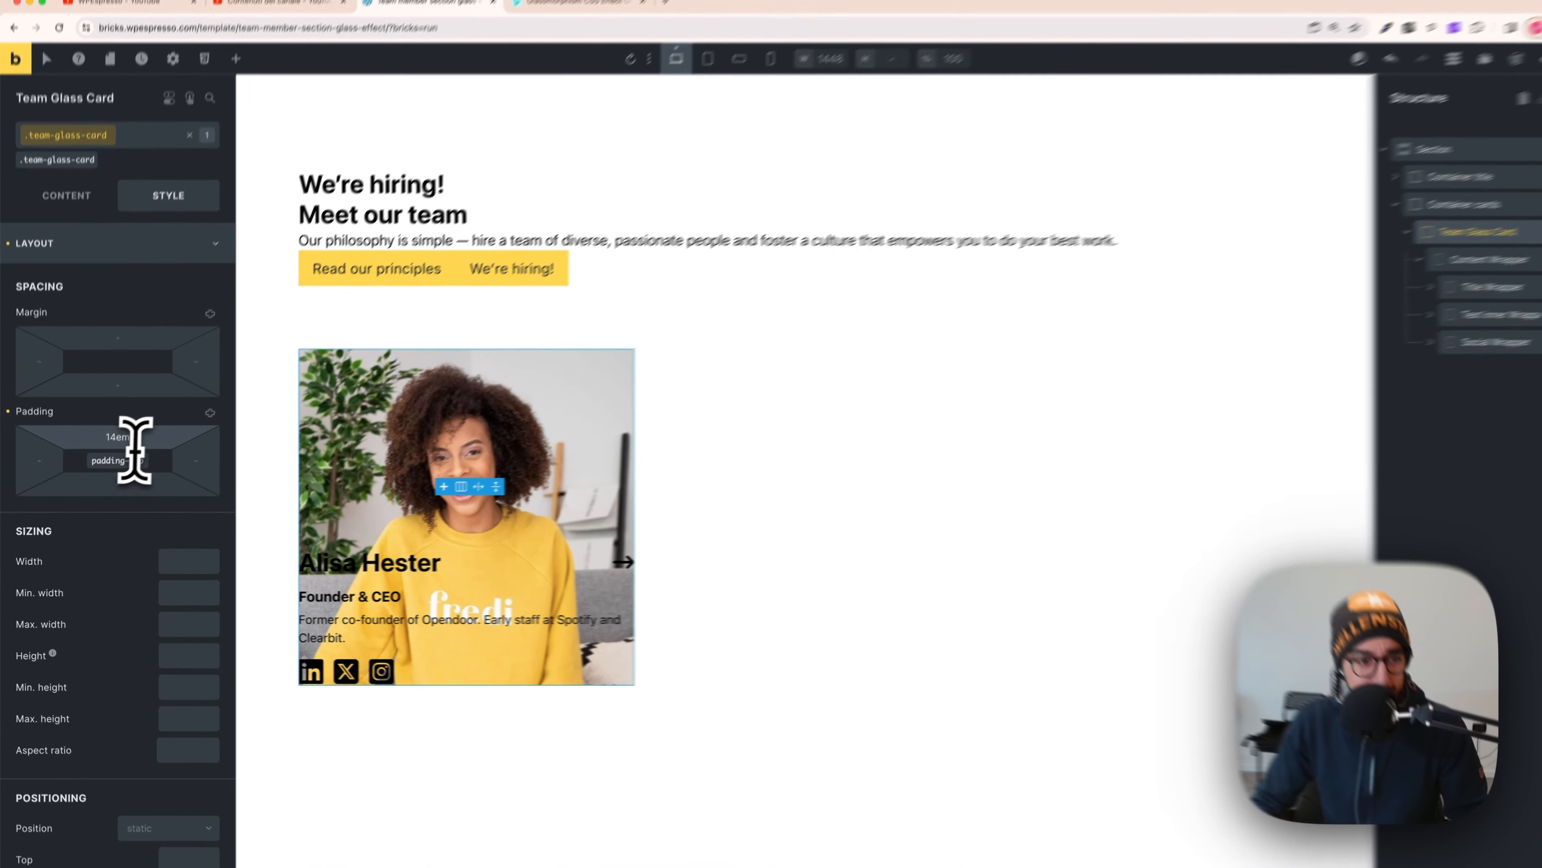
{"action": "double_click", "coordinate": [126, 447]}
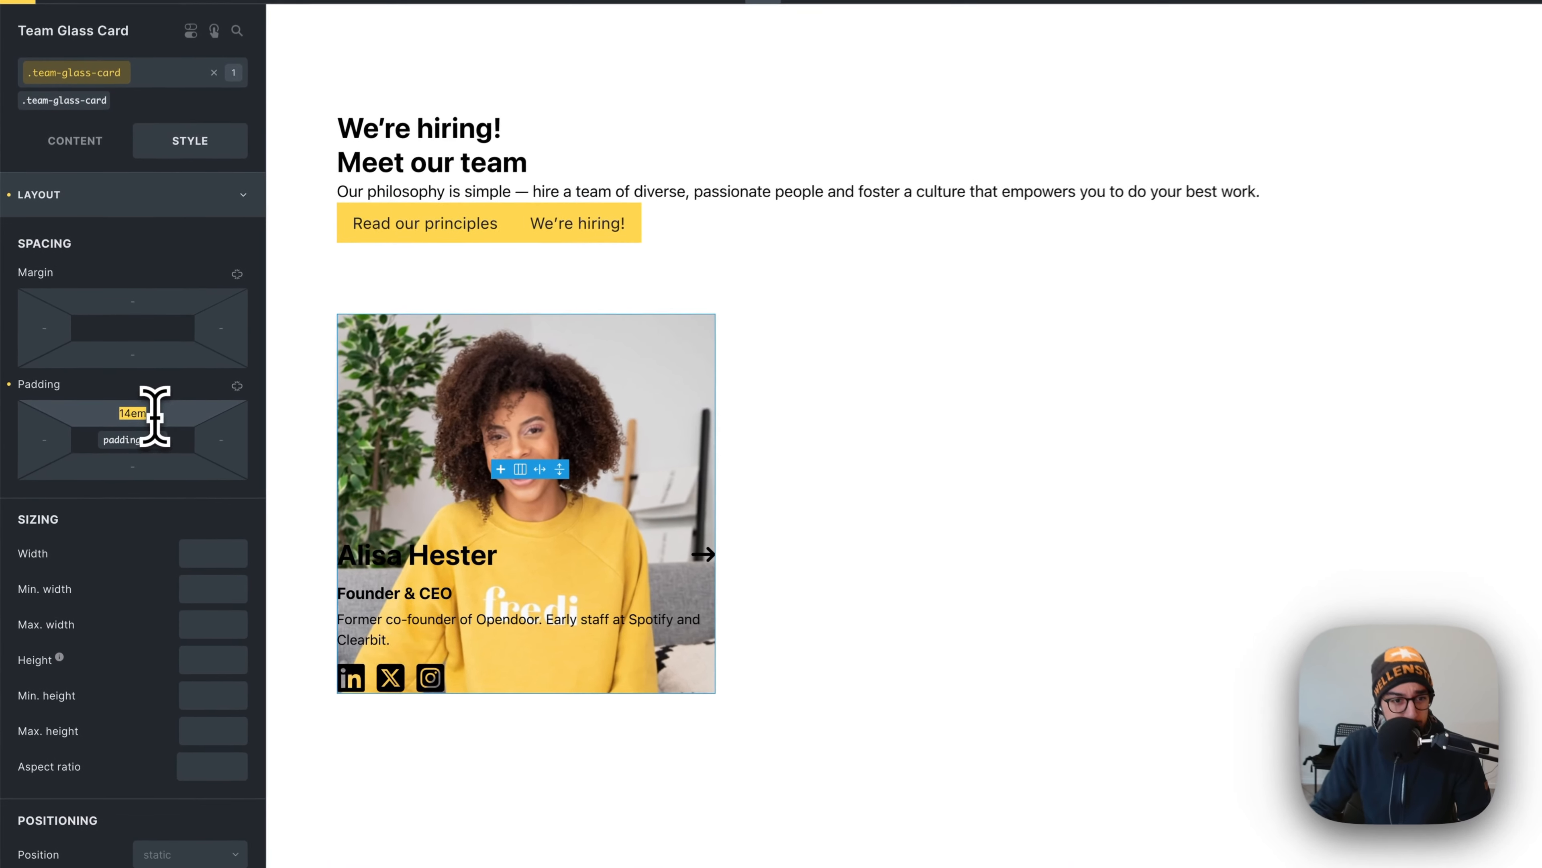
- Set the card's left, right and bottom padding to 2em each
{"action": "left_click", "coordinate": [61, 439]}
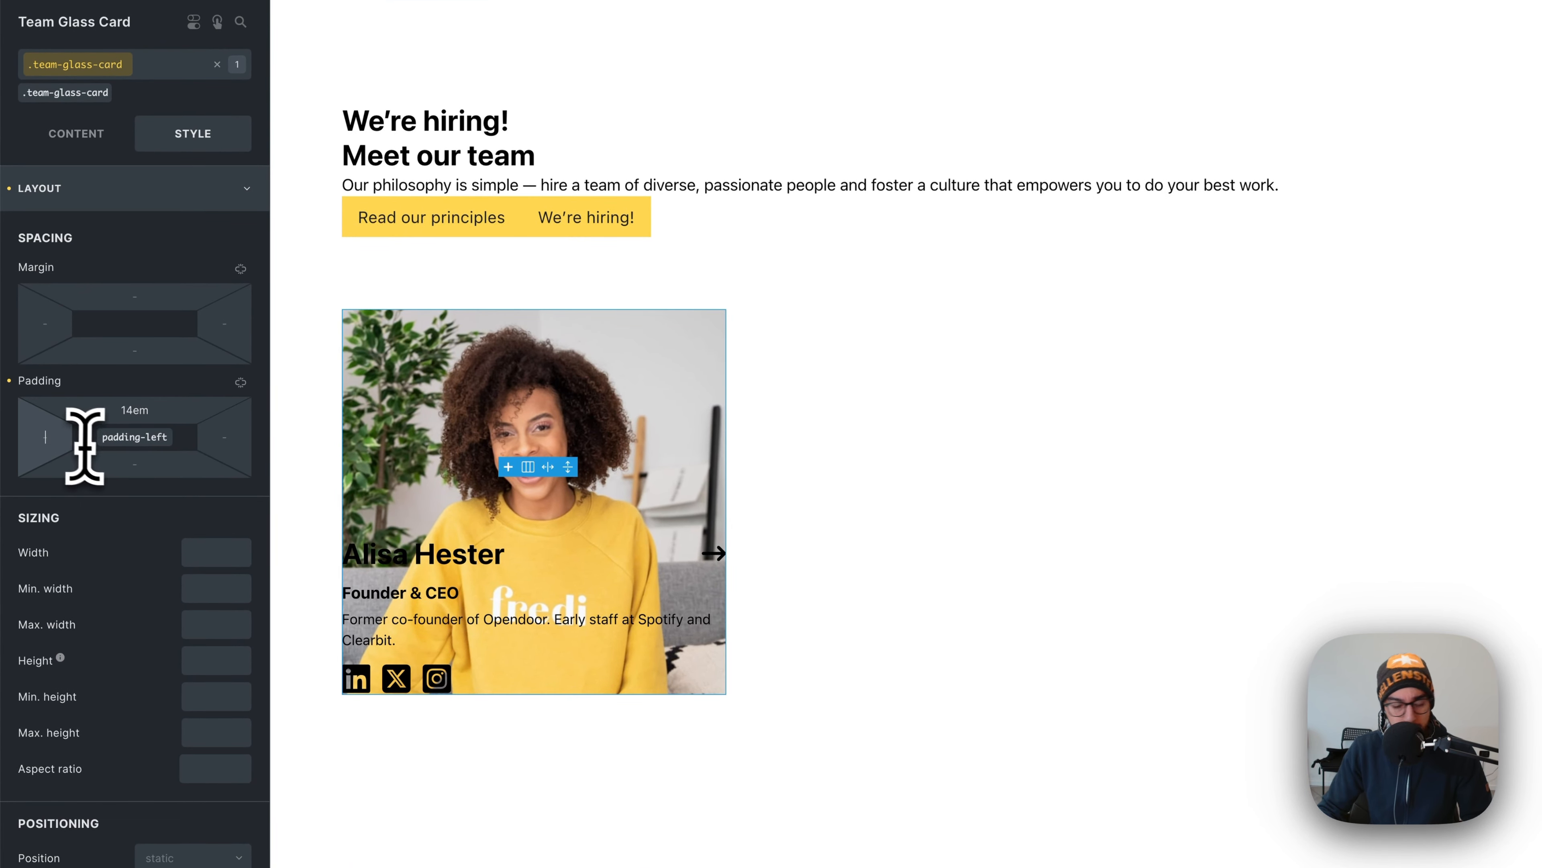
{"action": "type", "text": "2em"}
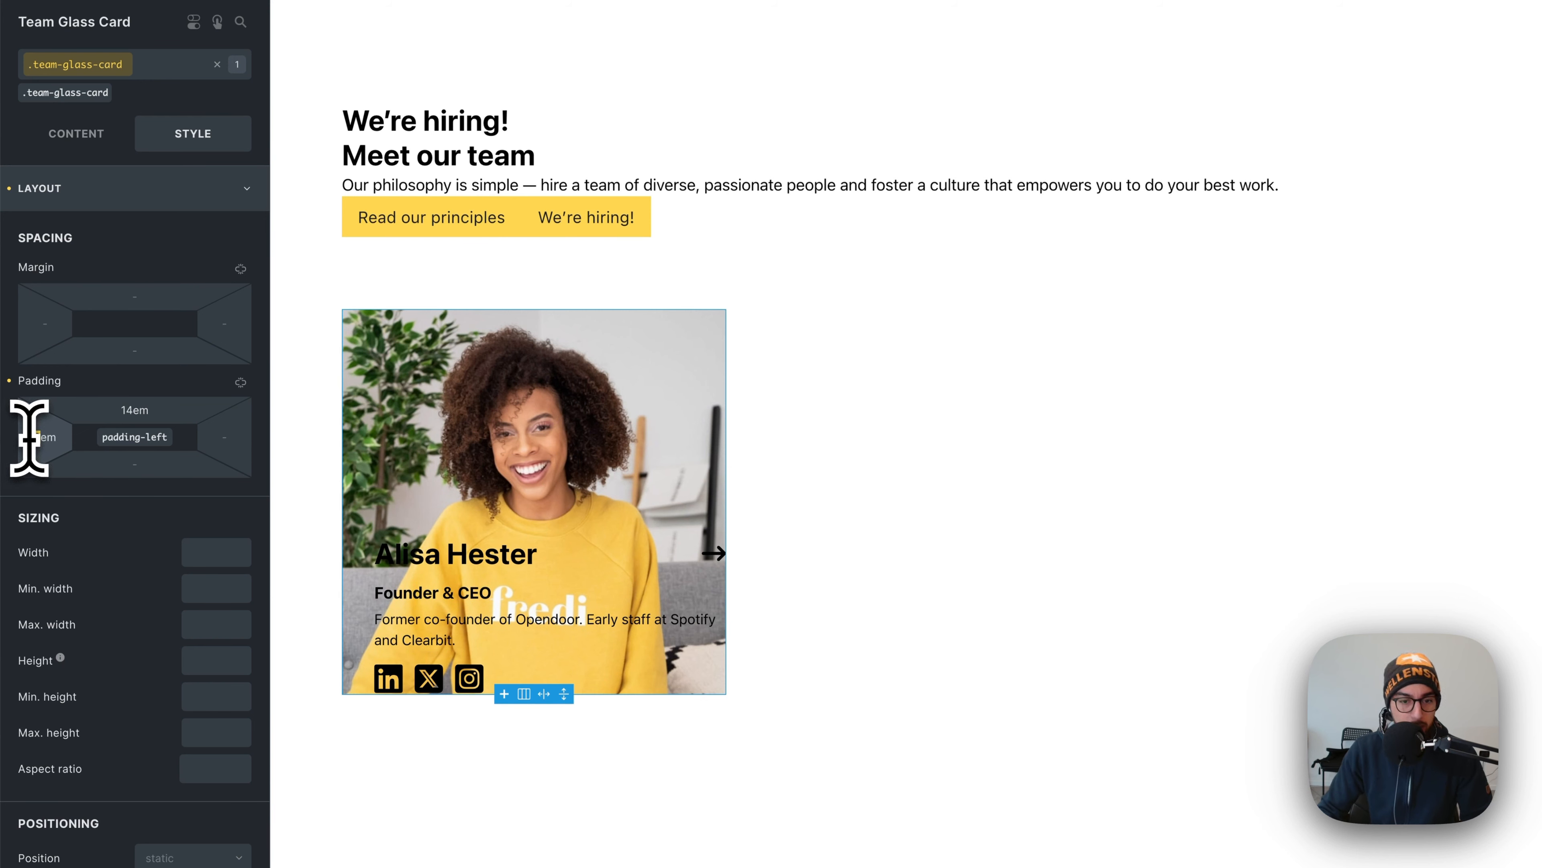
{"action": "key", "text": "Down"}
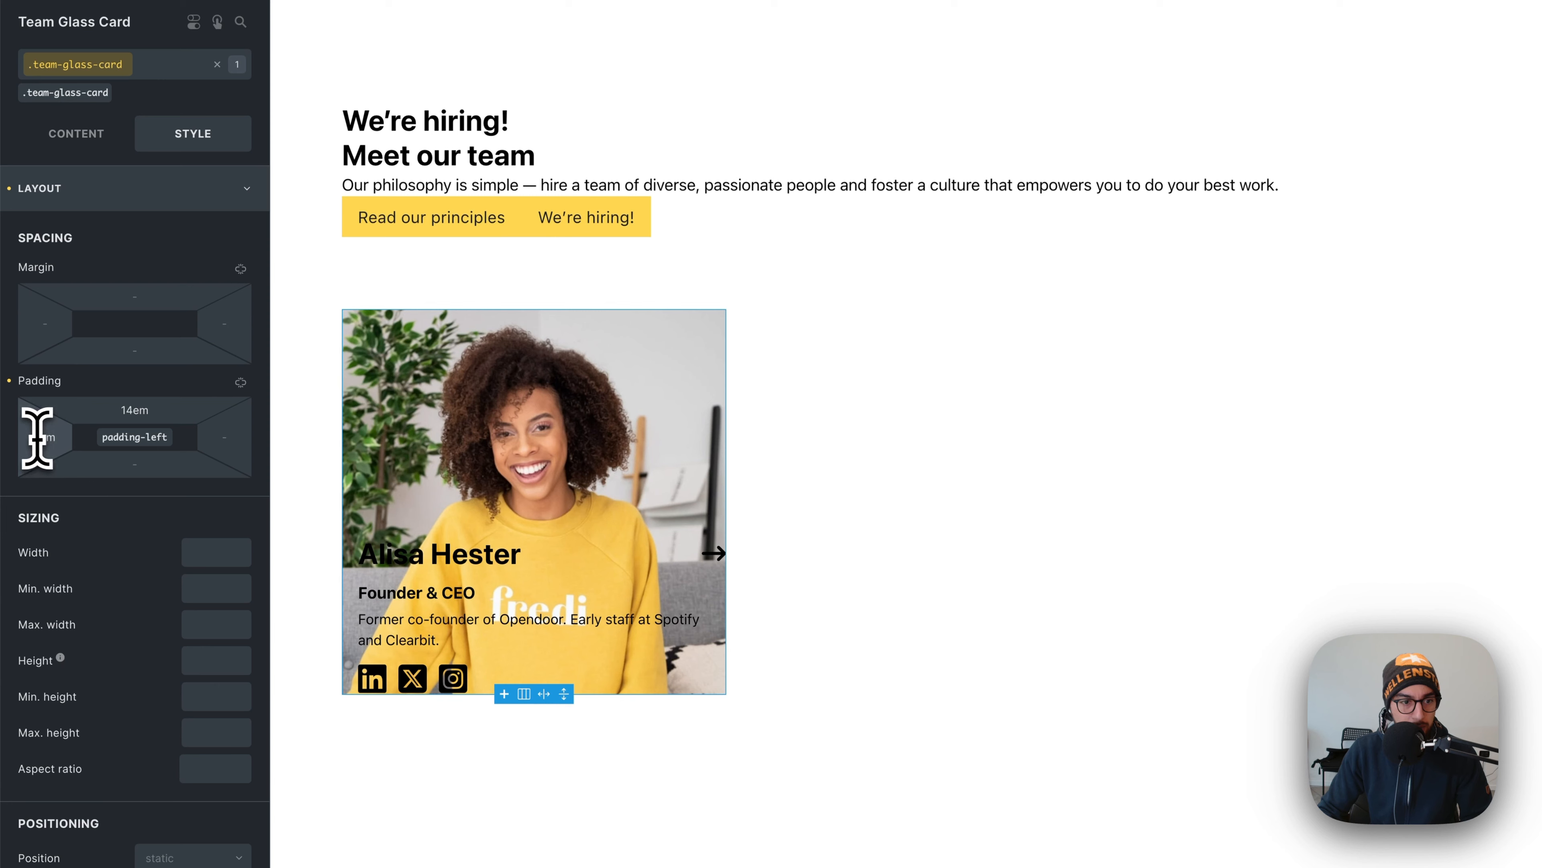
{"action": "key", "text": "Up"}
{"action": "key", "text": "super+c"}
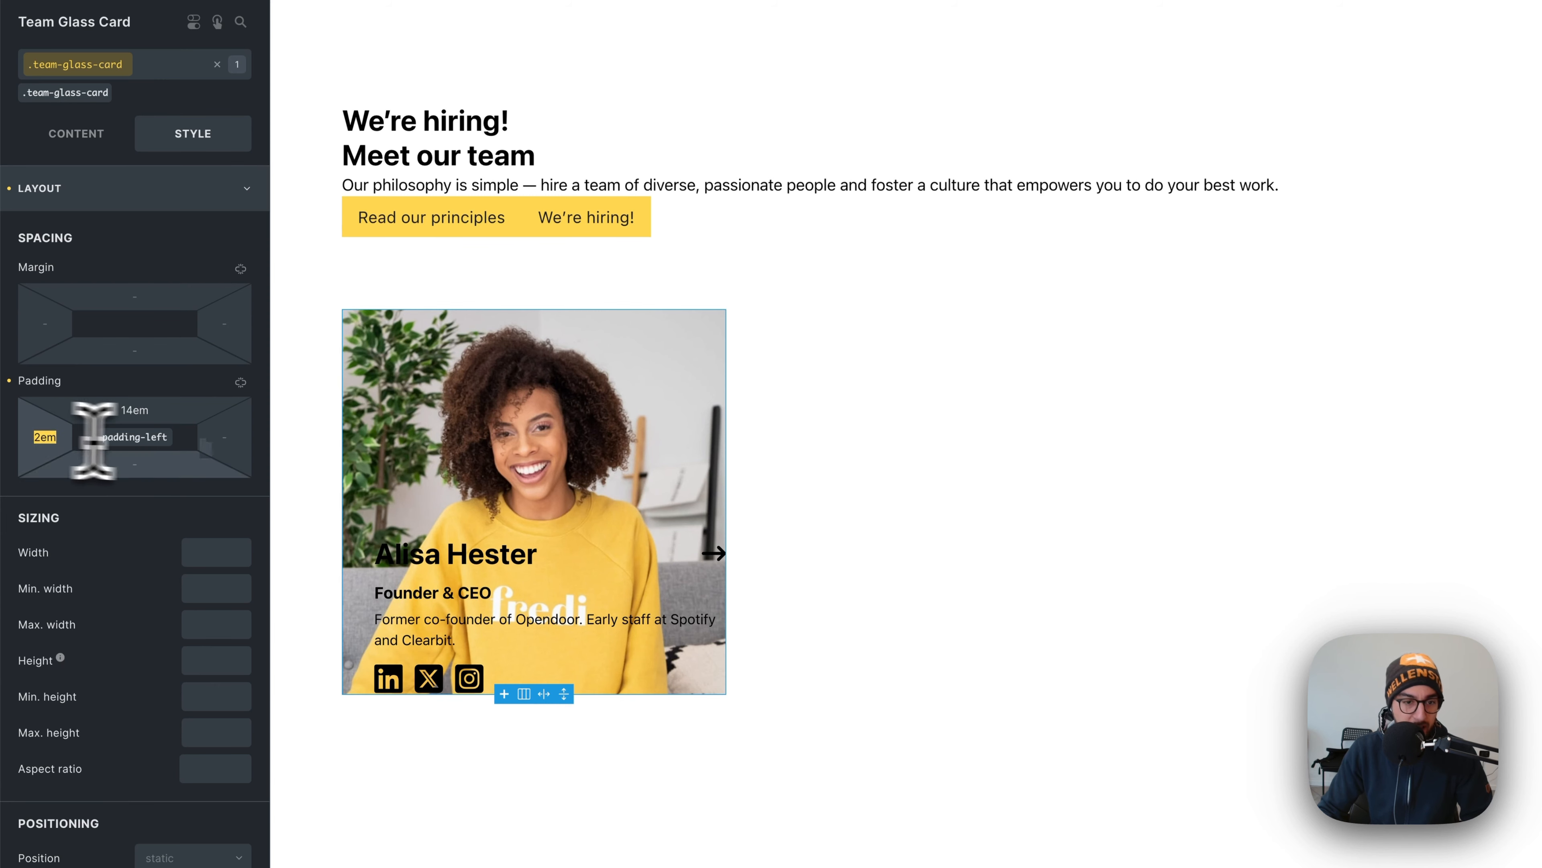
{"action": "left_click", "coordinate": [214, 441]}
{"action": "key", "text": "super+v"}
{"action": "left_click", "coordinate": [158, 463]}
{"action": "key", "text": "super+v"}
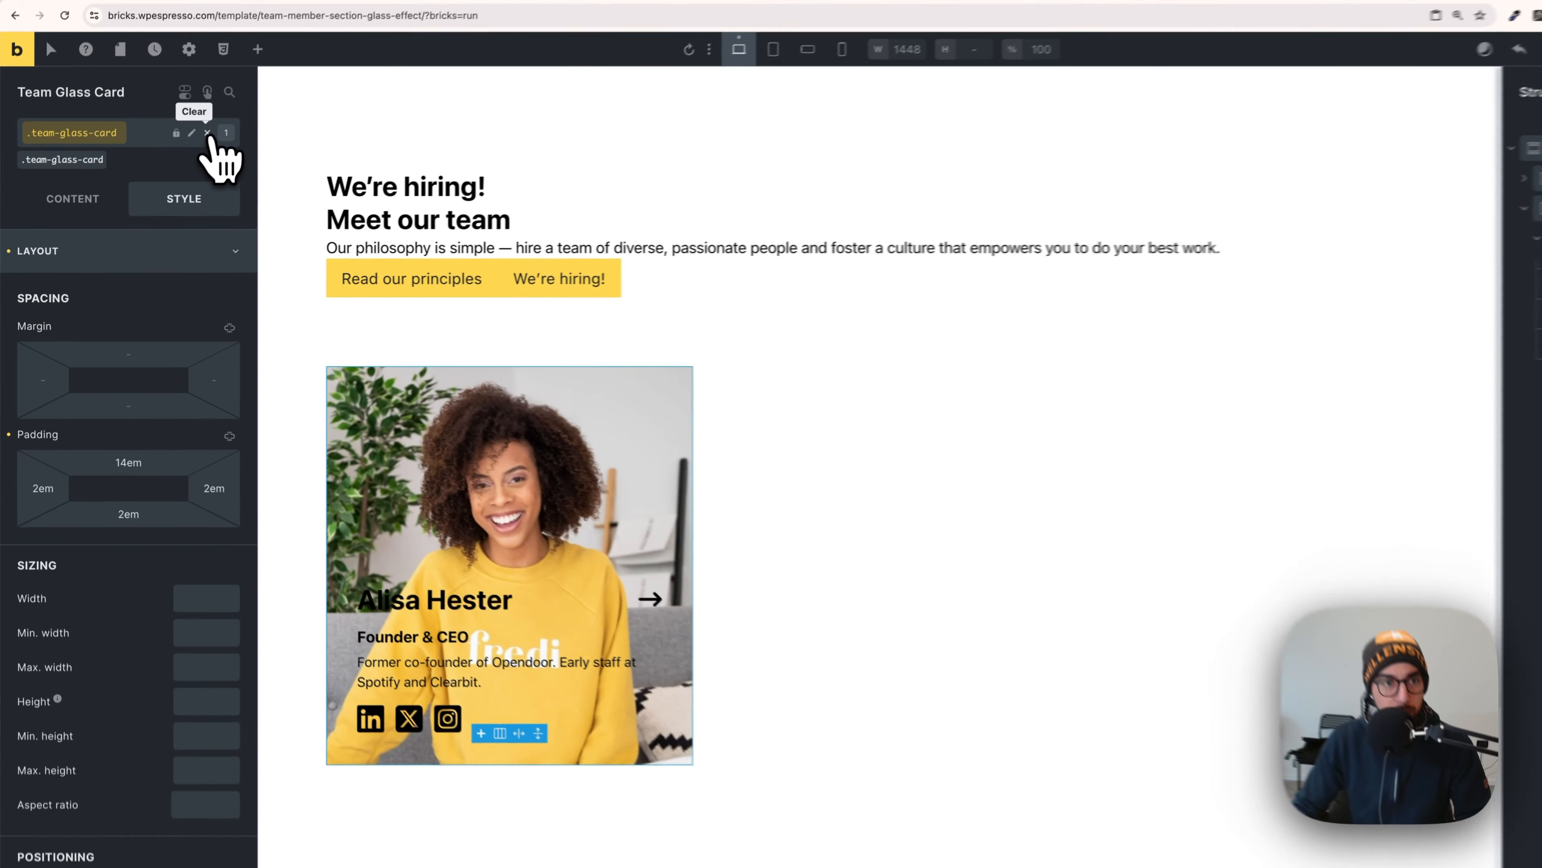
- On the card's own styles, confirm the background image size is Large (745×1024)
{"action": "left_click", "coordinate": [182, 155]}
{"action": "left_click", "coordinate": [179, 261]}
{"action": "left_click", "coordinate": [164, 338]}
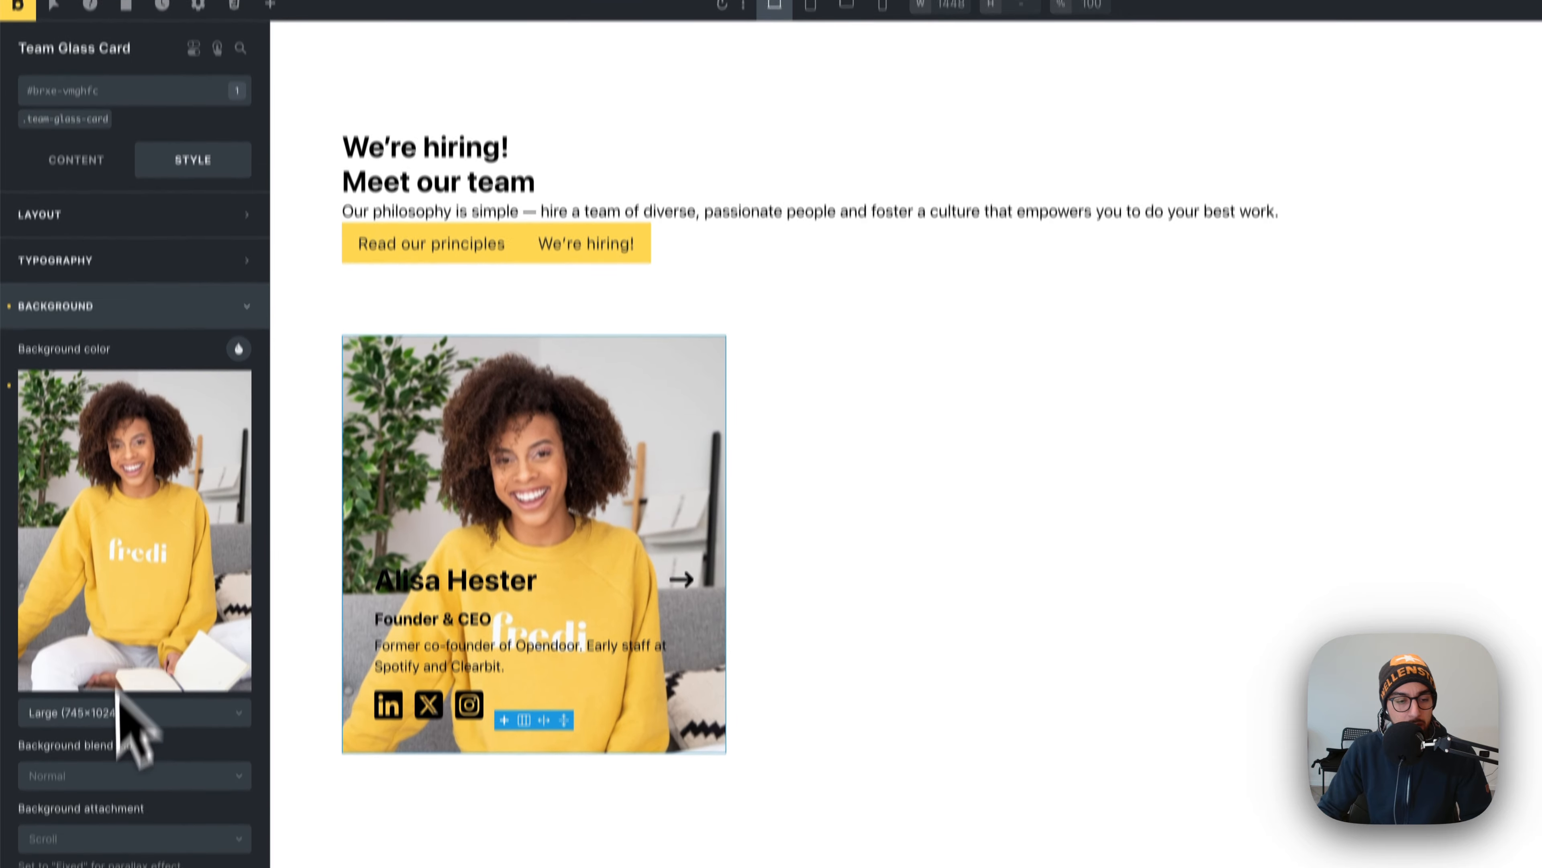
{"action": "scroll", "coordinate": [170, 729], "scroll_direction": "down", "scroll_amount": 3}
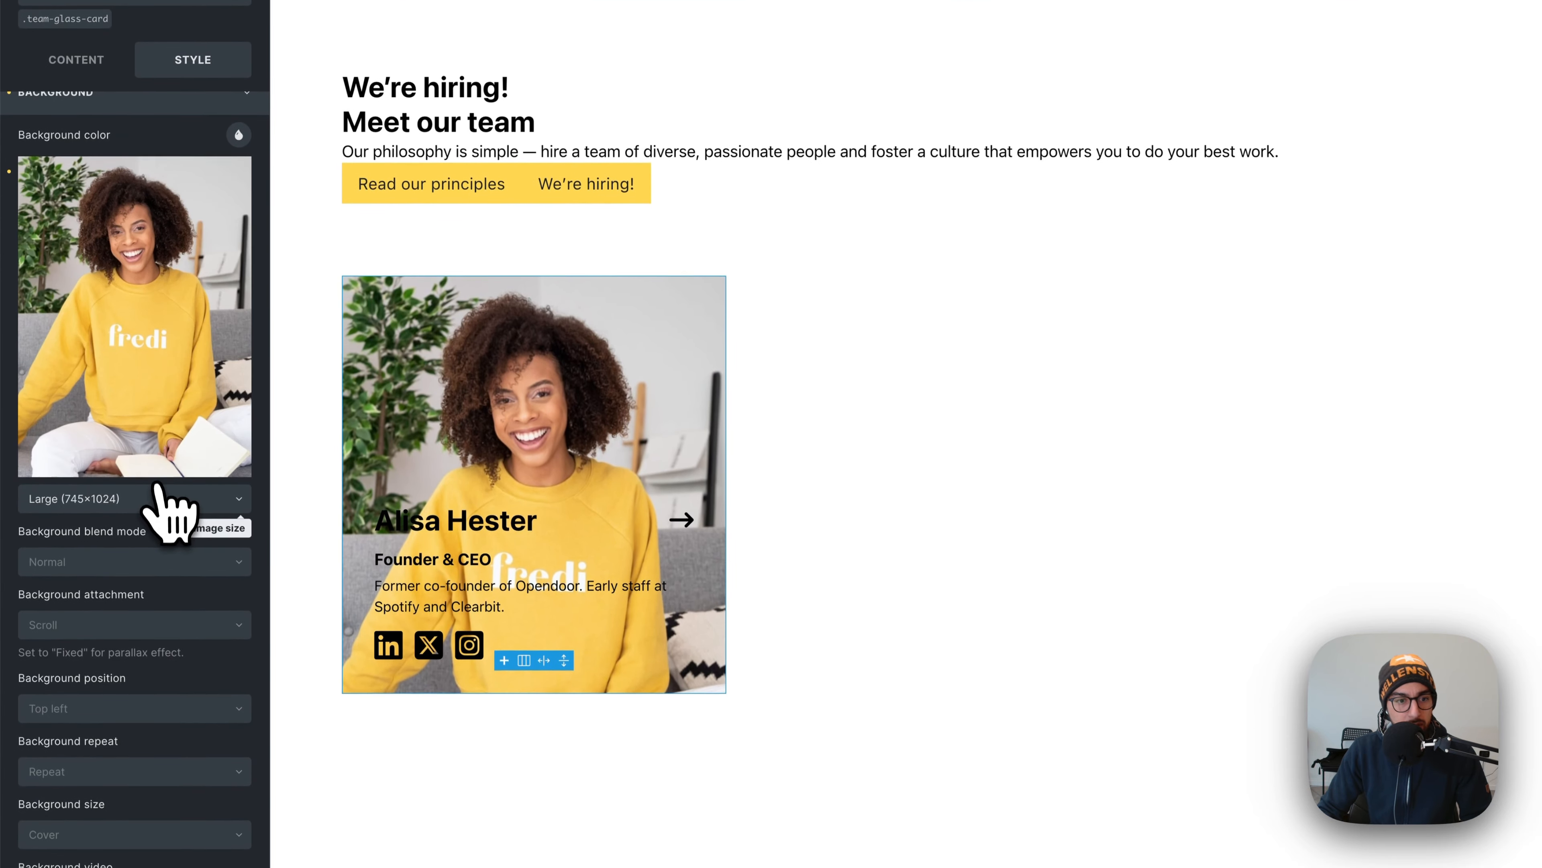
{"action": "left_click", "coordinate": [155, 502]}
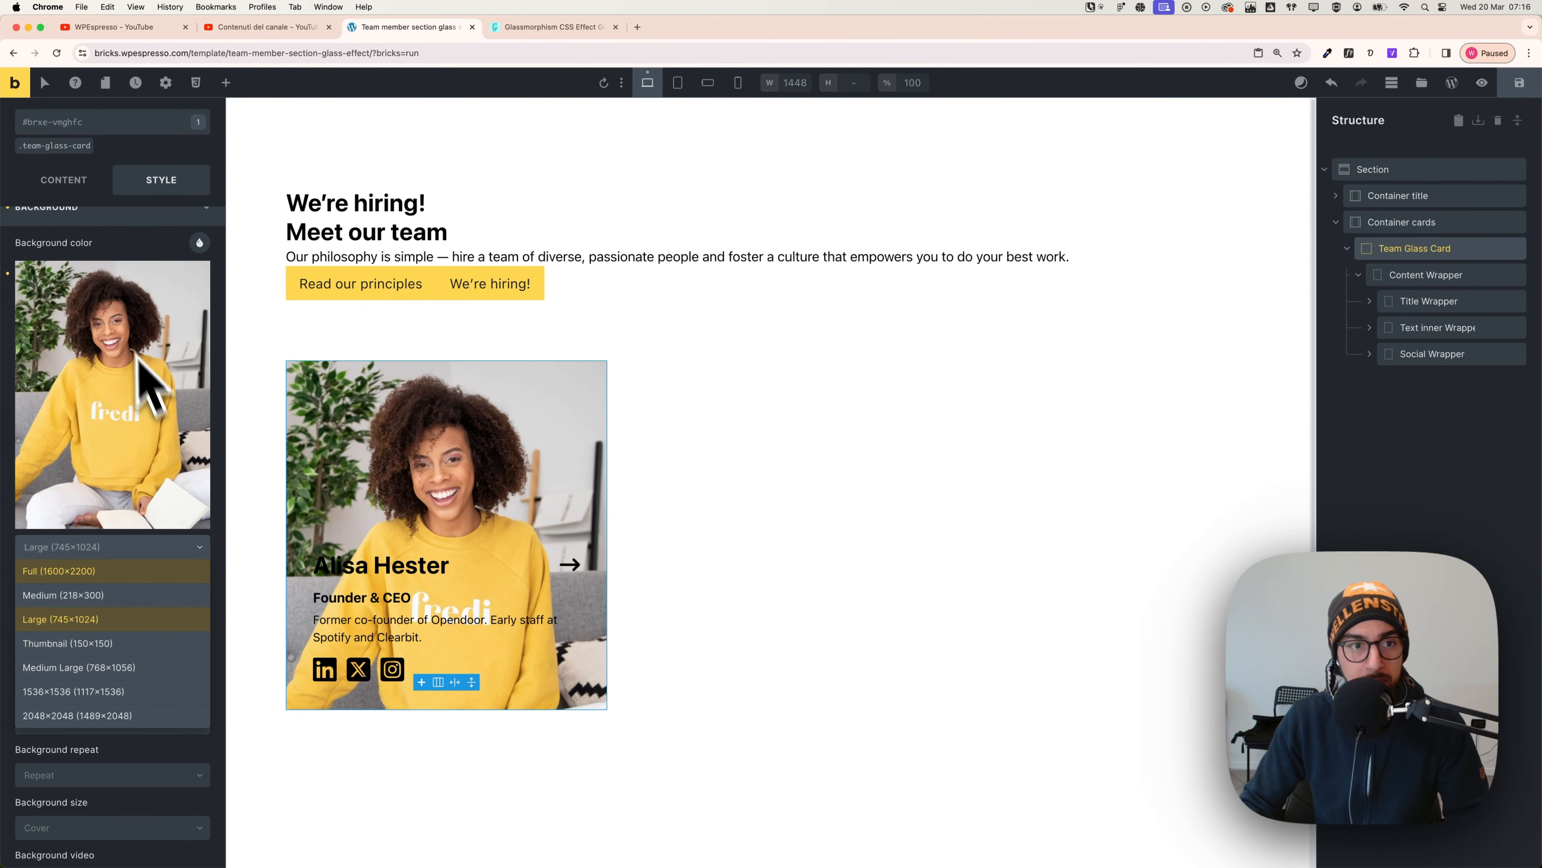
{"action": "scroll", "coordinate": [117, 226], "scroll_direction": "up", "scroll_amount": 2}
{"action": "left_click", "coordinate": [130, 289]}
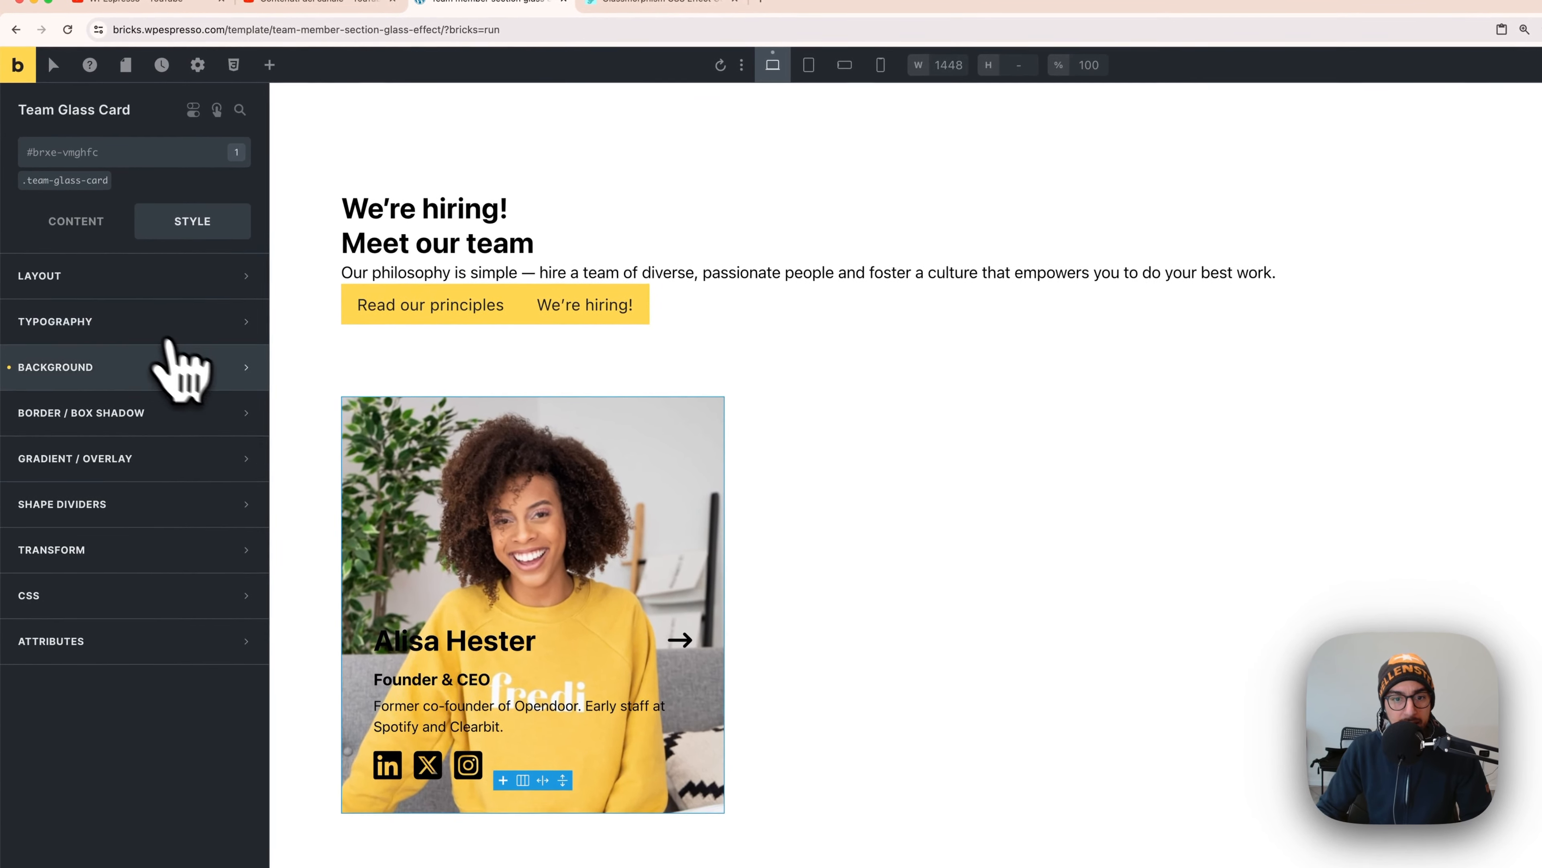
- Return to the .team-glass-card class, then select Content Wrapper and collapse its children
{"action": "left_click", "coordinate": [74, 183]}
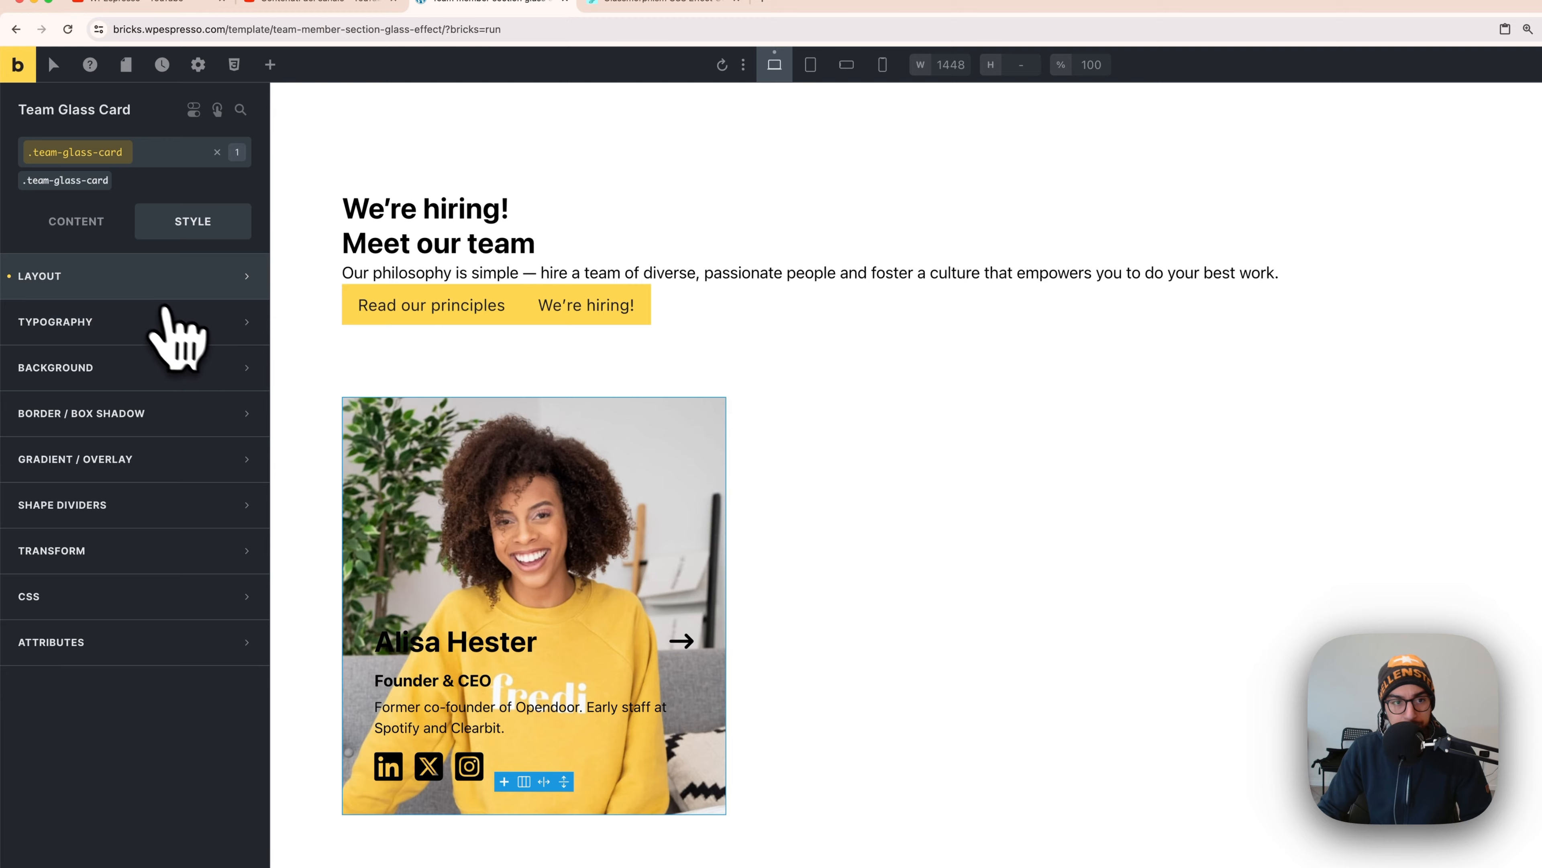
{"action": "left_click", "coordinate": [151, 286]}
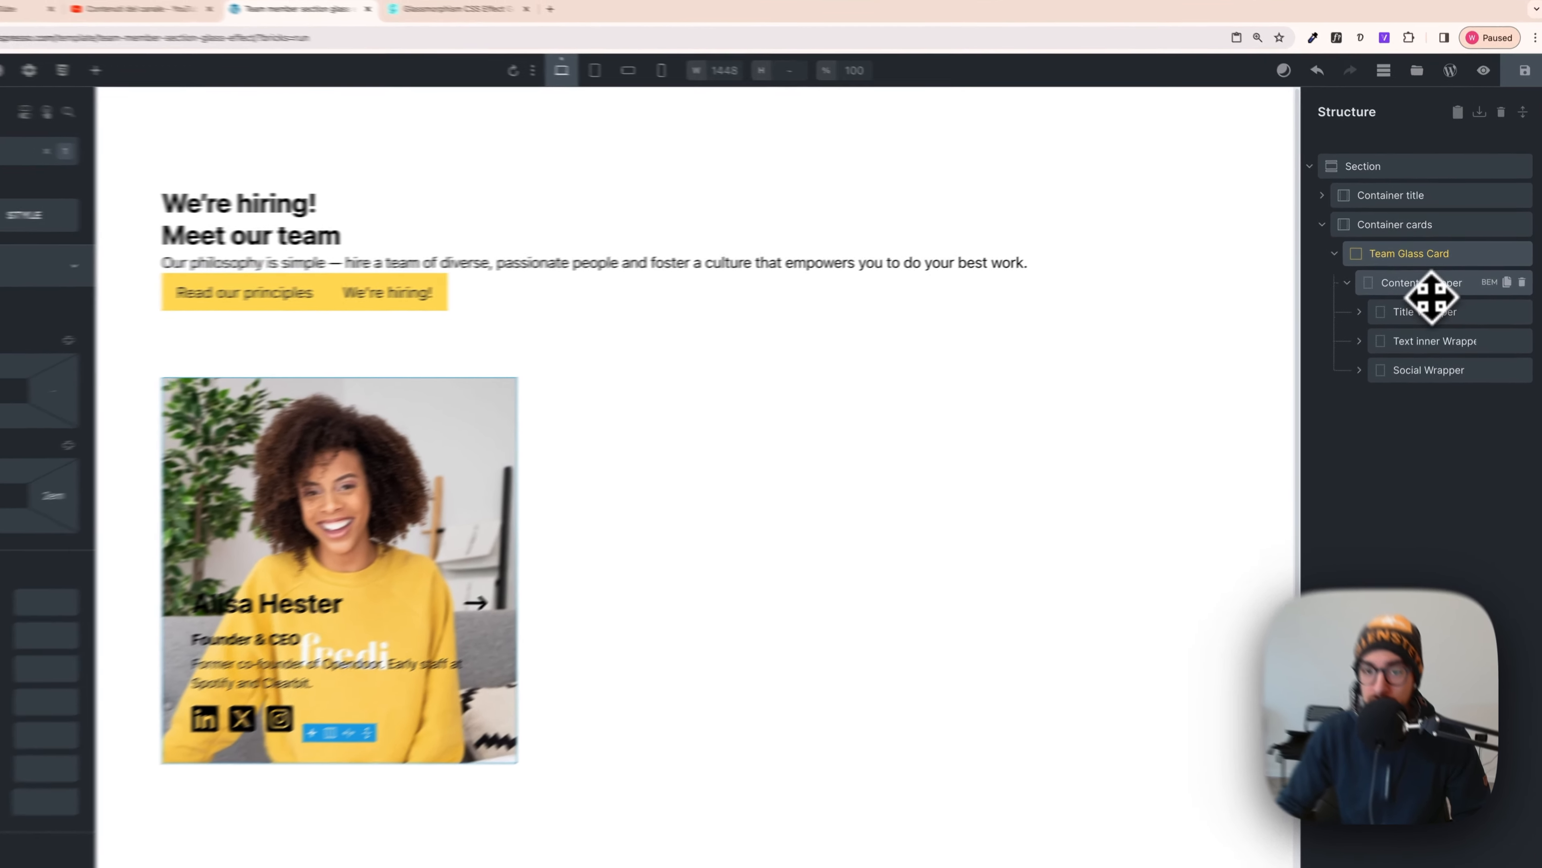
{"action": "left_click", "coordinate": [1434, 281]}
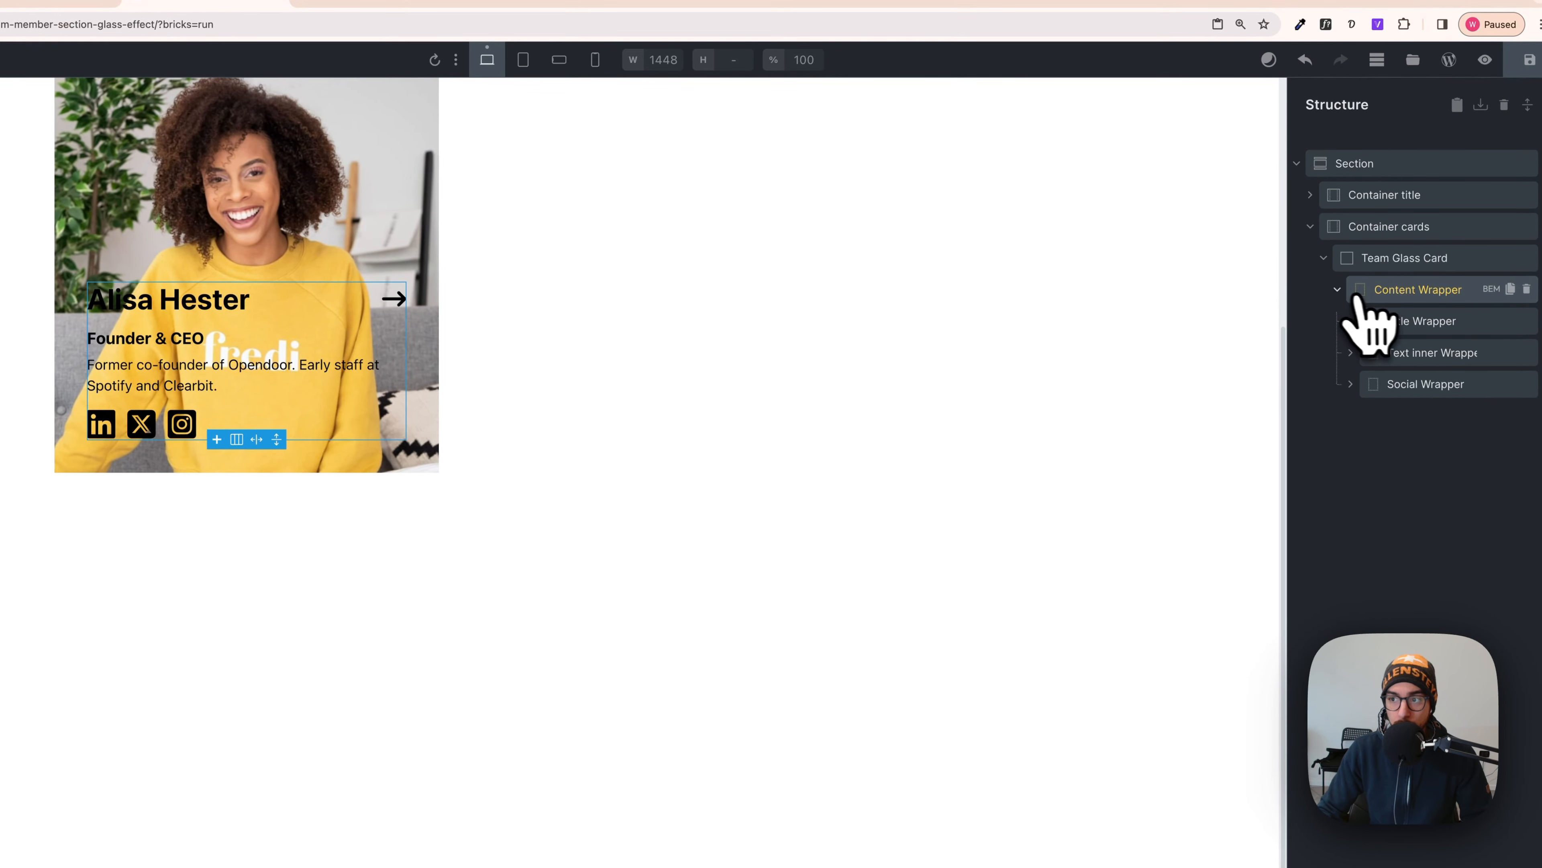
{"action": "left_click", "coordinate": [1339, 290]}
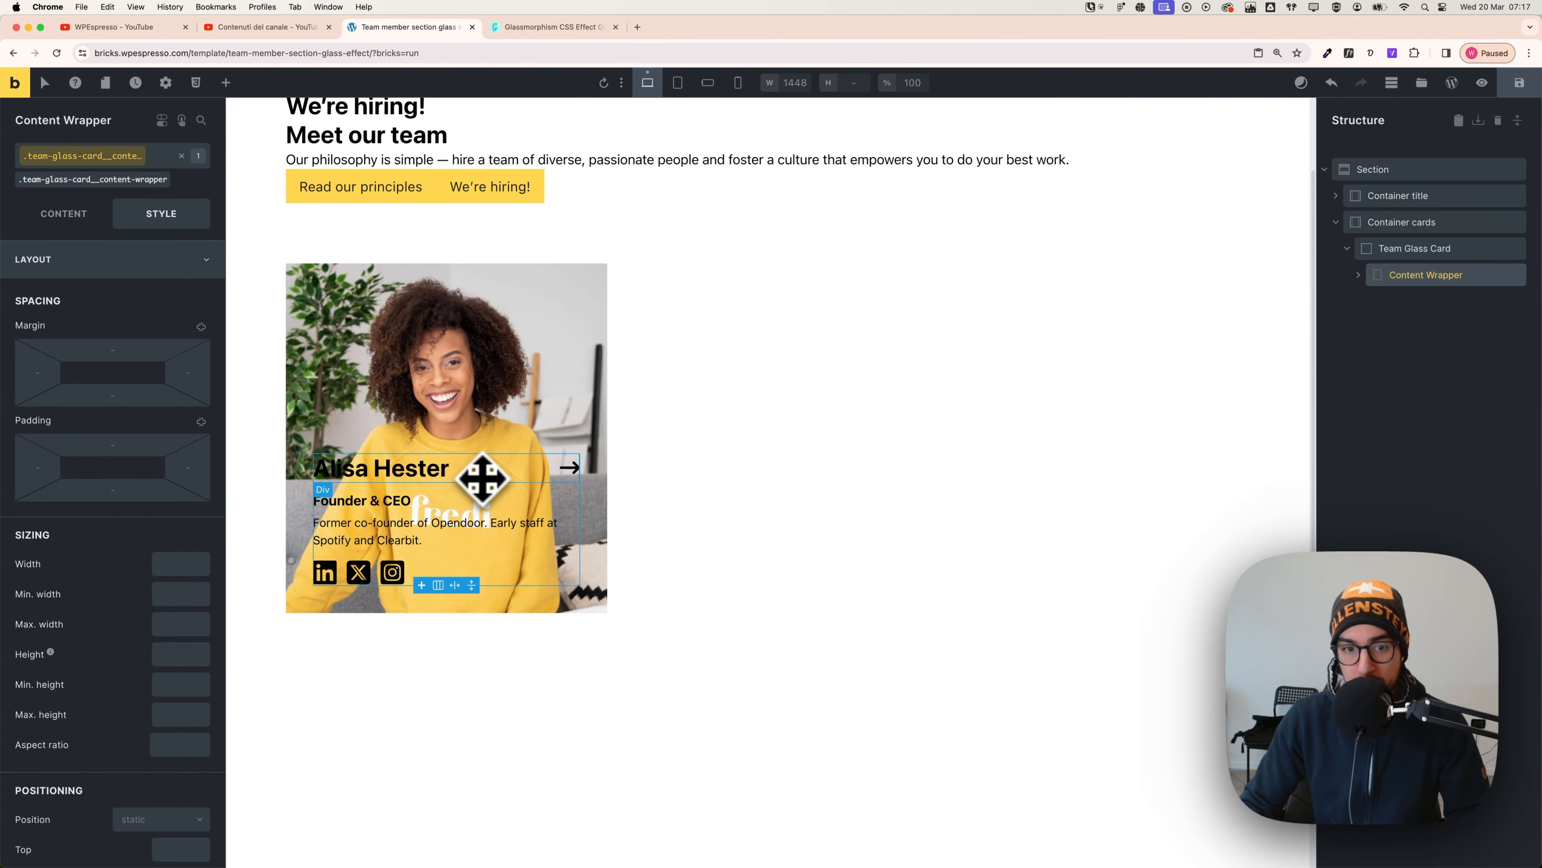
- In the css.glass generator, raise the glass blur to 8.5px for the card's CSS
{"action": "left_click", "coordinate": [565, 27]}
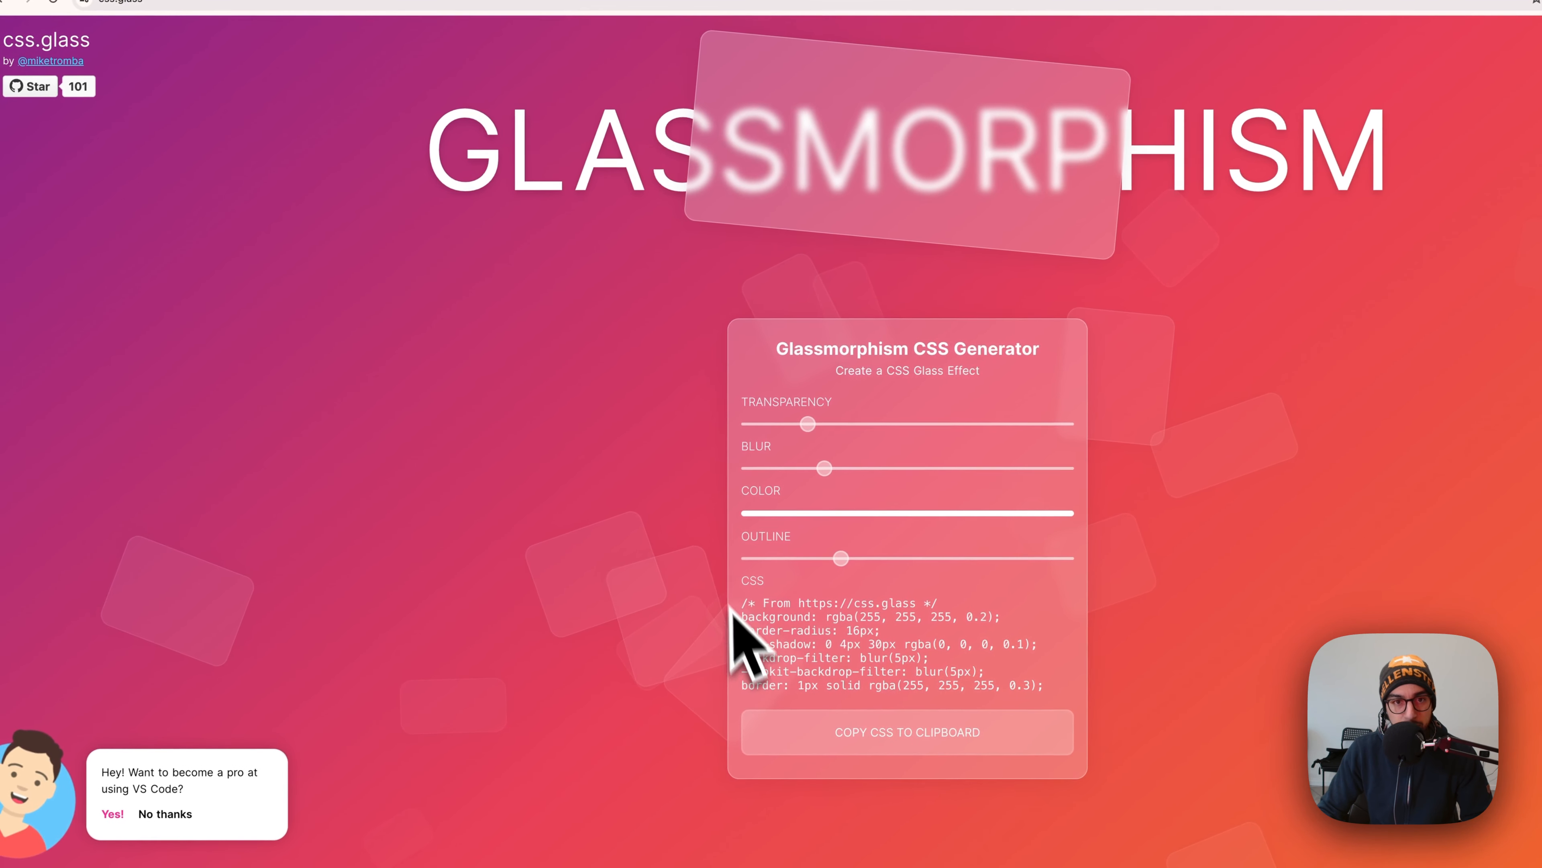
{"action": "left_click_drag", "start_coordinate": [4, 39], "coordinate": [82, 40]}
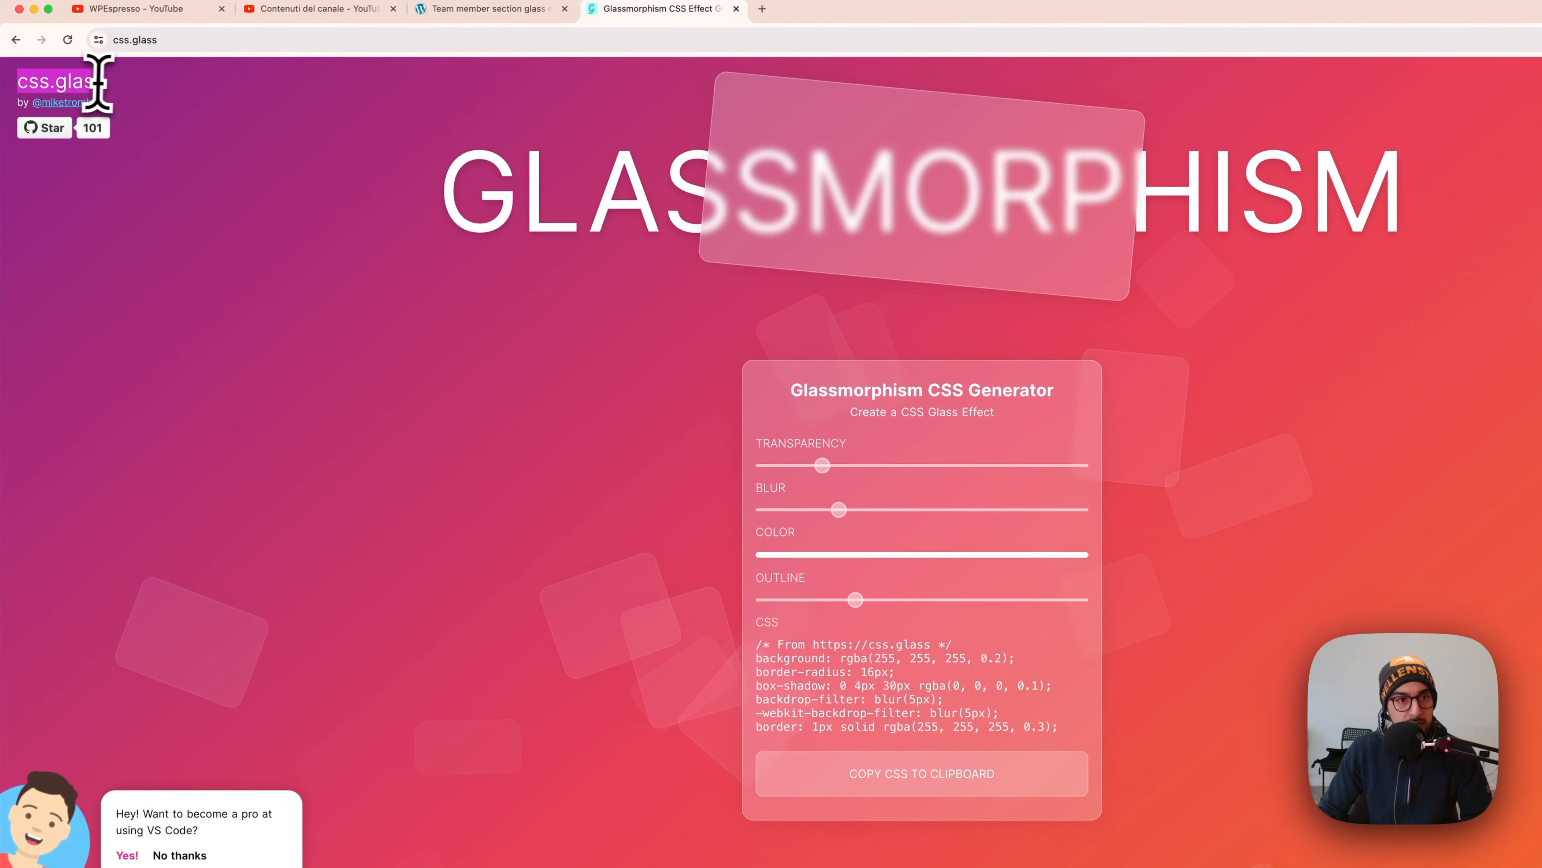
{"action": "left_click", "coordinate": [15, 40]}
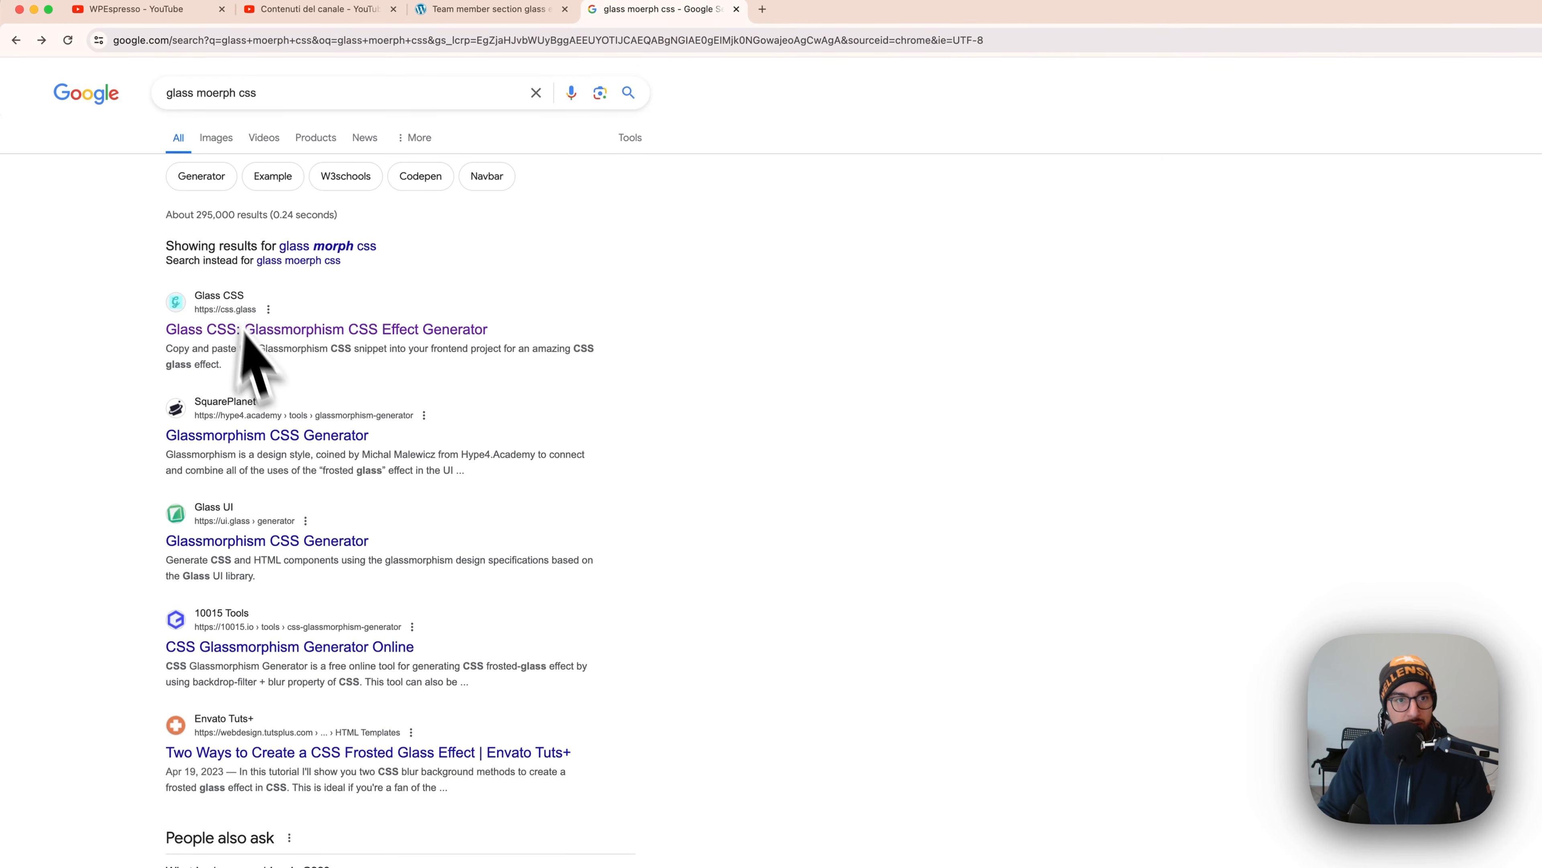
{"action": "scroll", "coordinate": [266, 456], "scroll_direction": "down", "scroll_amount": 1}
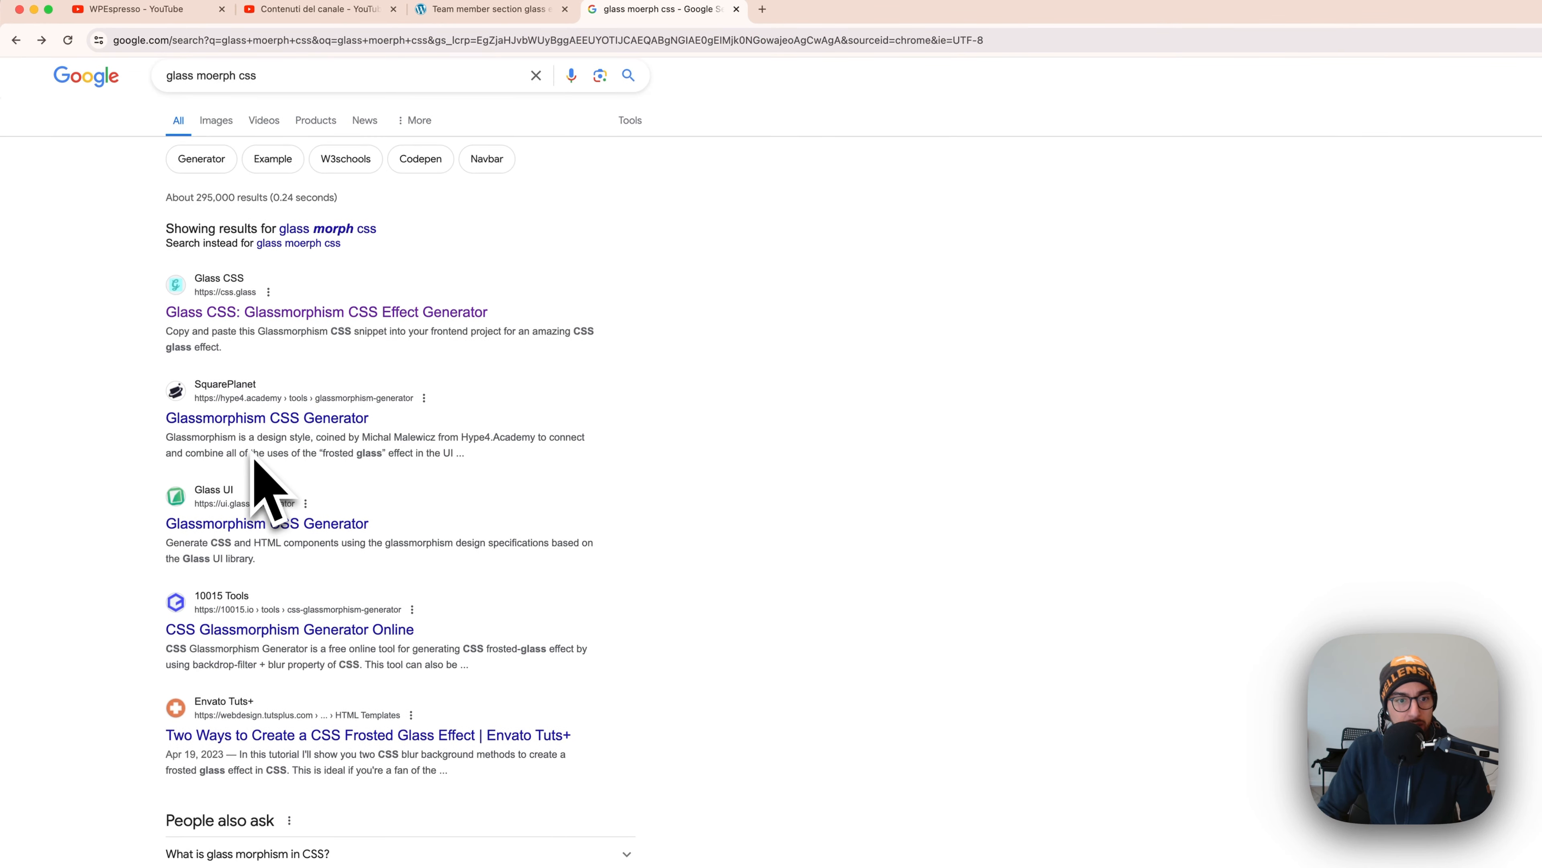
{"action": "left_click", "coordinate": [266, 429], "text": "super"}
{"action": "left_click", "coordinate": [884, 13]}
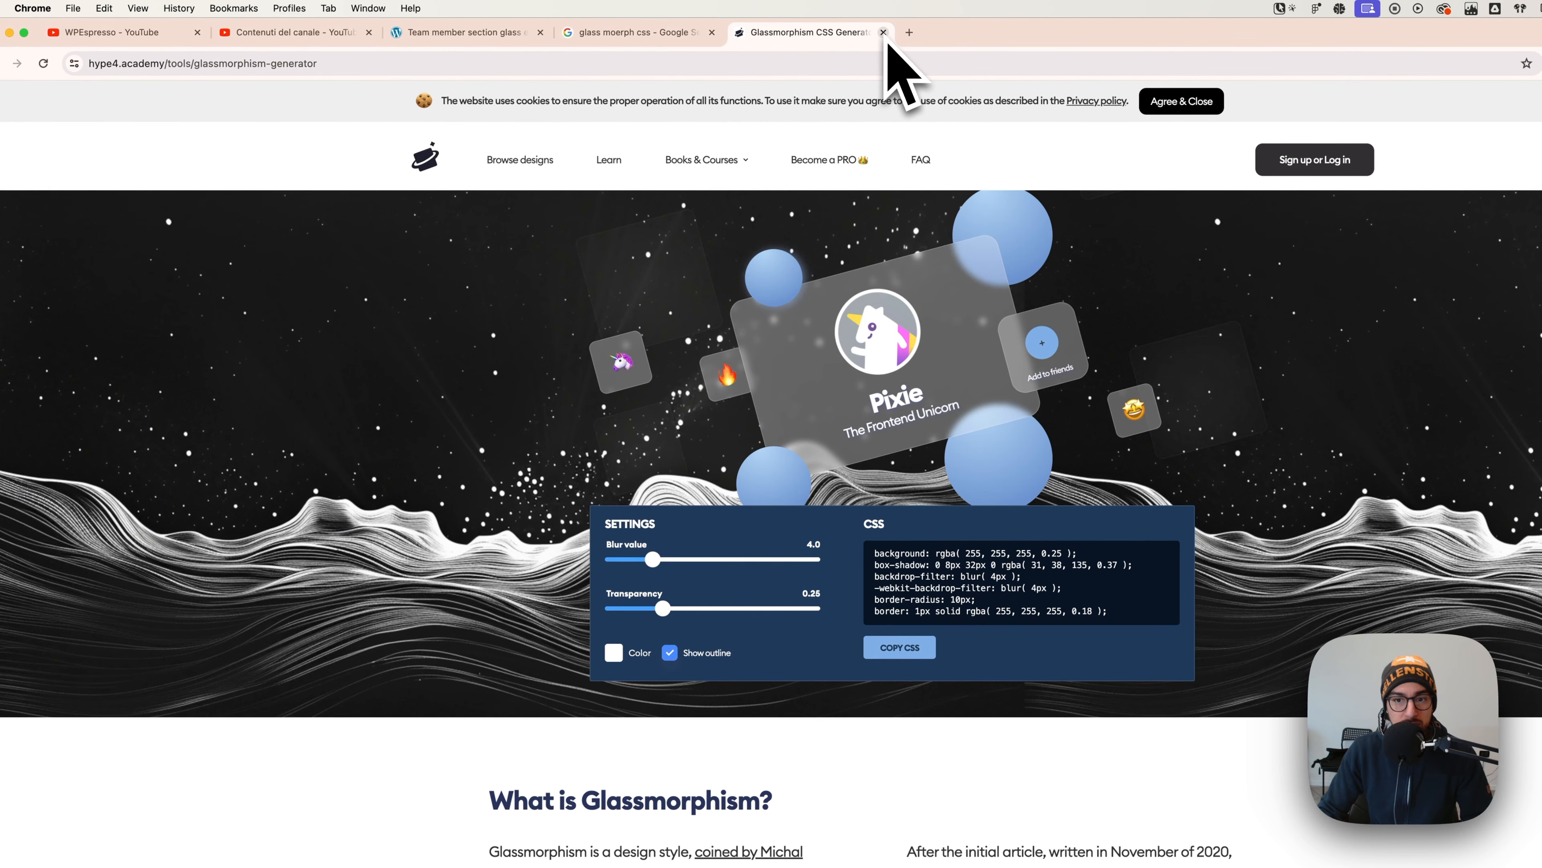
{"action": "left_click", "coordinate": [884, 33]}
{"action": "left_click", "coordinate": [290, 336]}
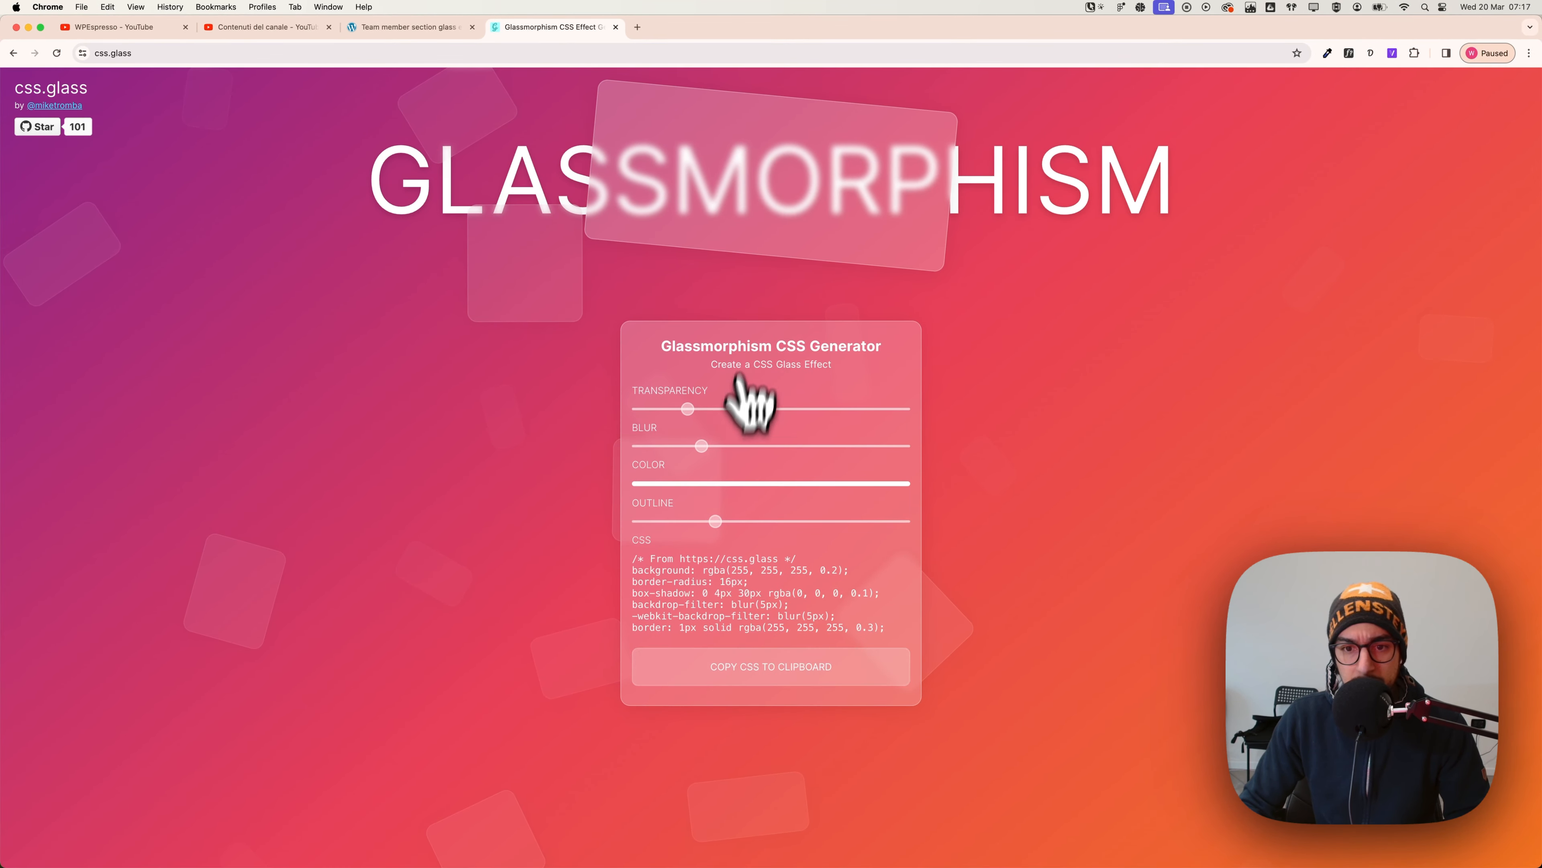
{"action": "left_click_drag", "start_coordinate": [705, 446], "coordinate": [766, 452]}
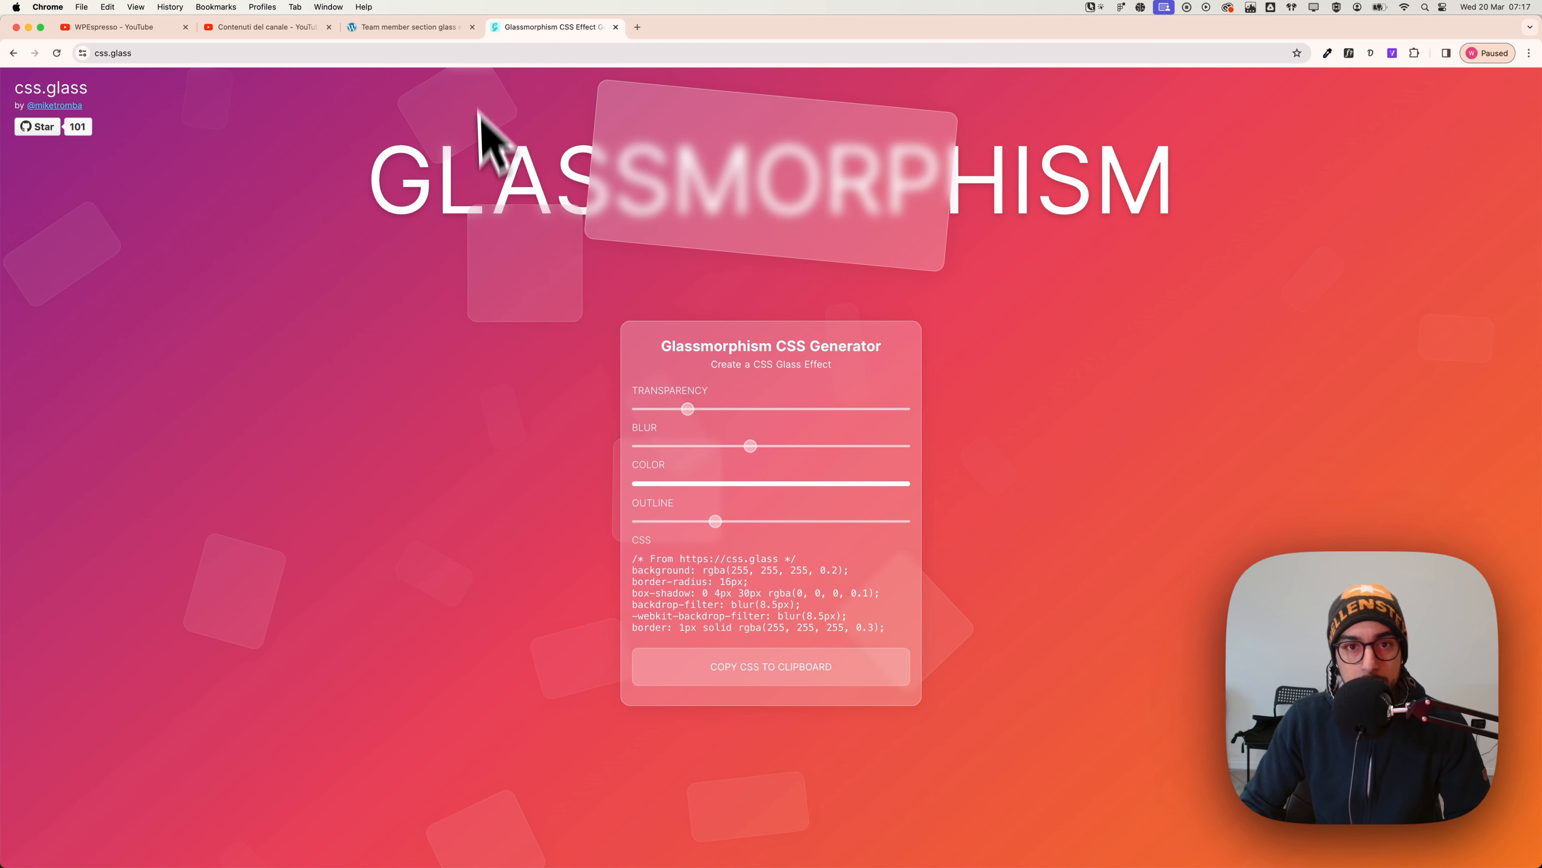
{"action": "left_click", "coordinate": [414, 27]}
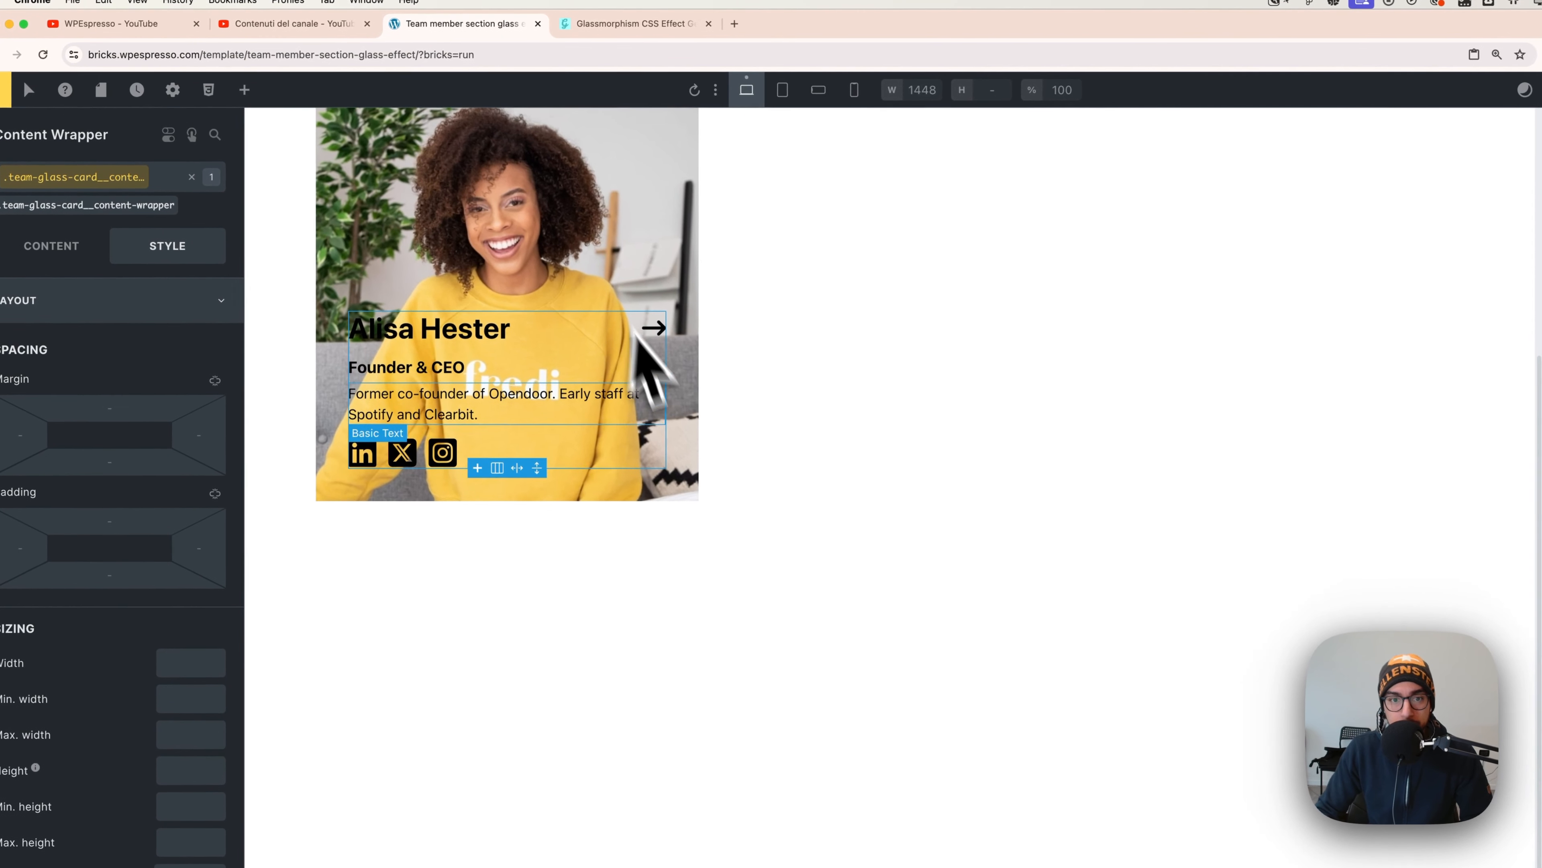
- Check the Figma team-section design, then select the card's Member Name heading
{"action": "scroll", "coordinate": [637, 337], "scroll_direction": "up", "scroll_amount": 5}
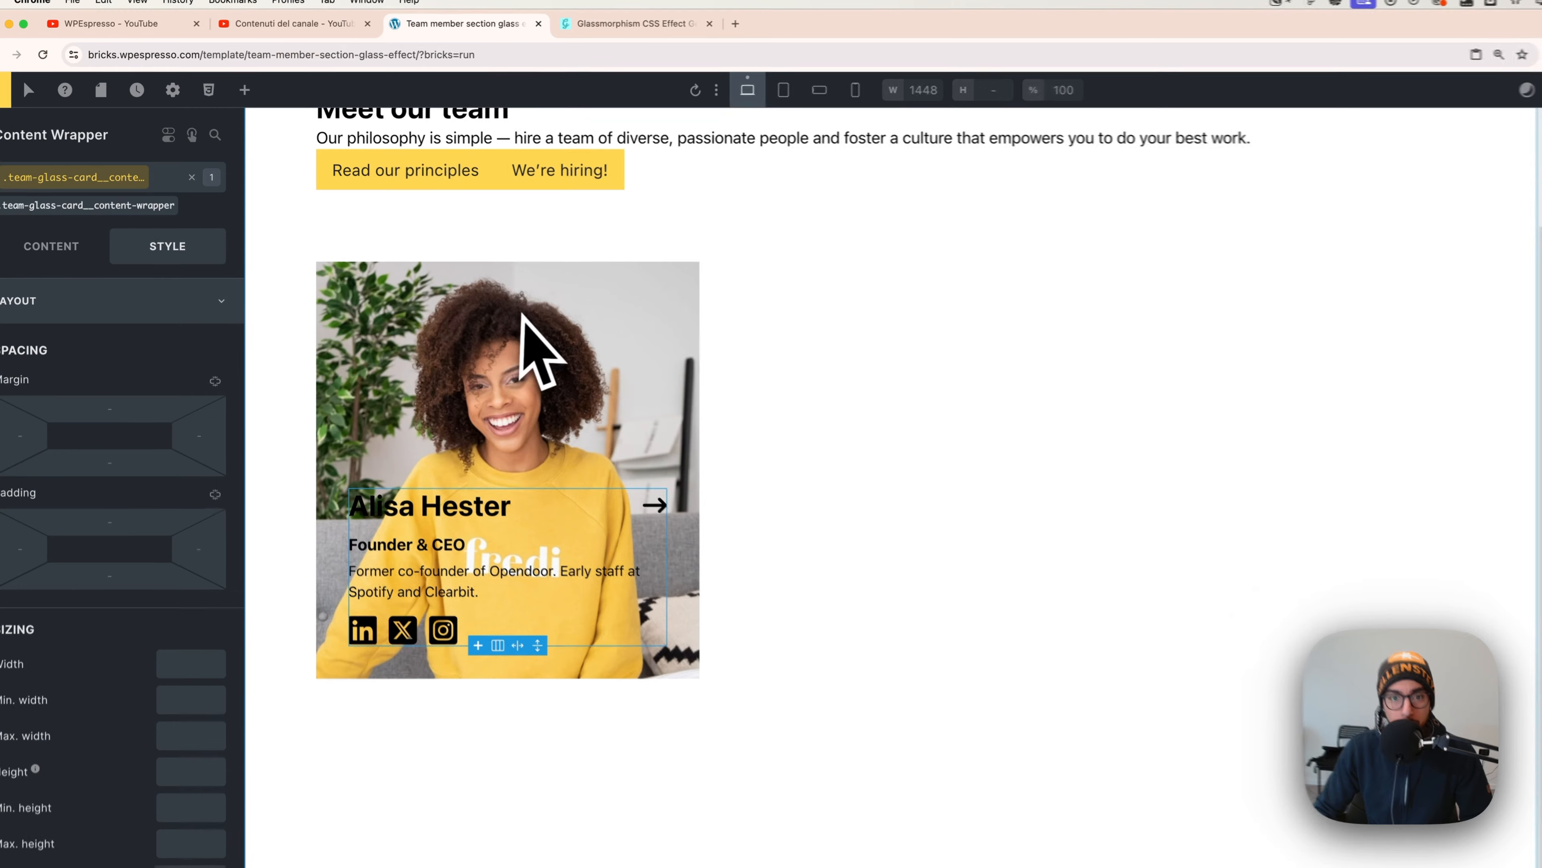
{"action": "key", "text": "super+Tab"}
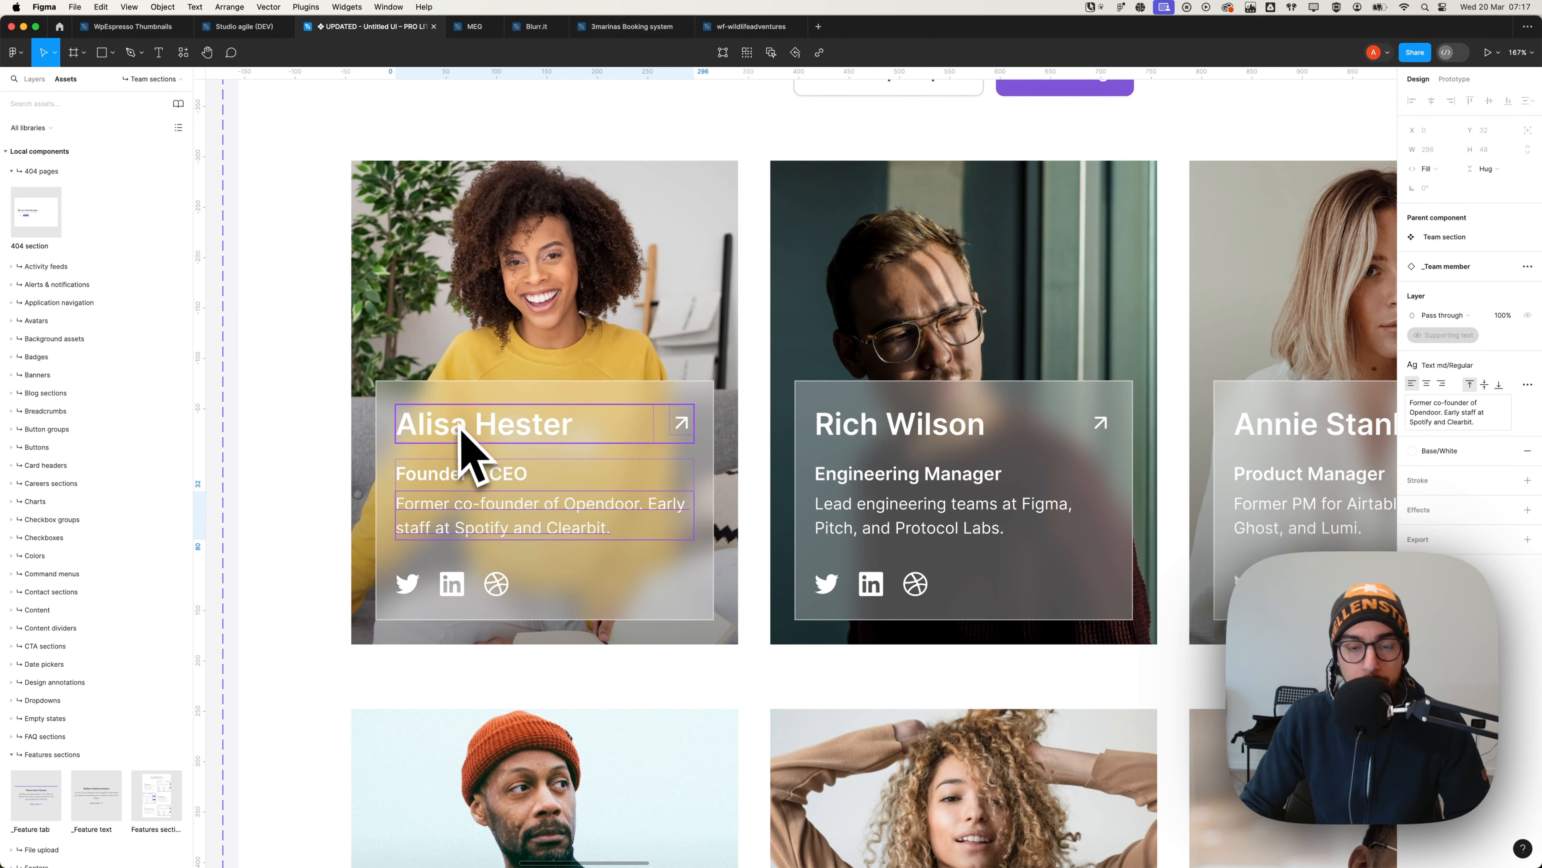
{"action": "key", "text": "super+Tab"}
{"action": "scroll", "coordinate": [527, 431], "scroll_direction": "down", "scroll_amount": 4}
{"action": "scroll", "coordinate": [534, 404], "scroll_direction": "up", "scroll_amount": 3}
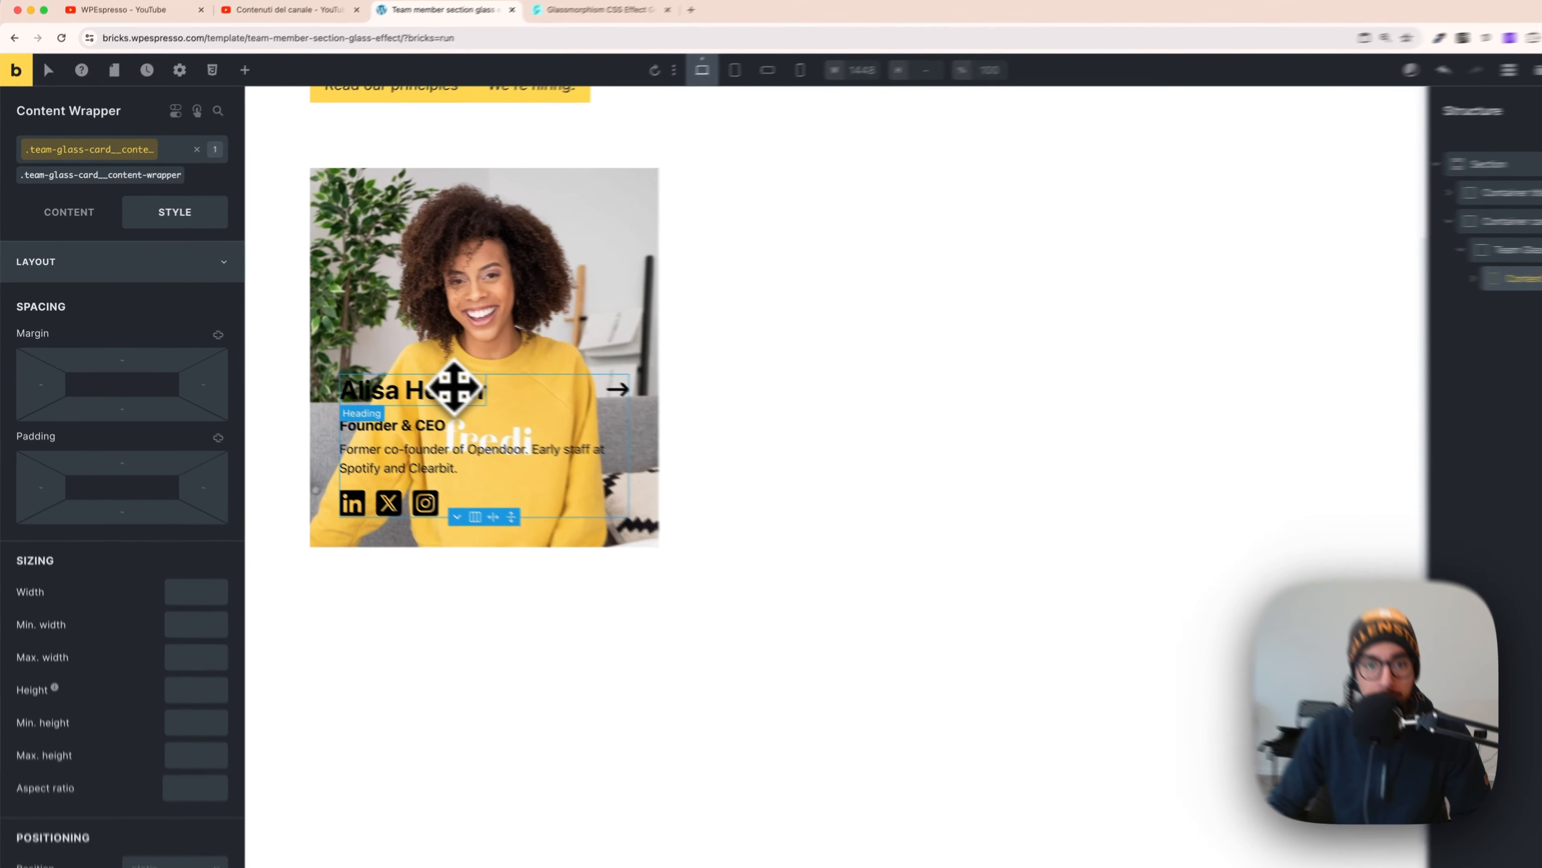
{"action": "left_click", "coordinate": [455, 389]}
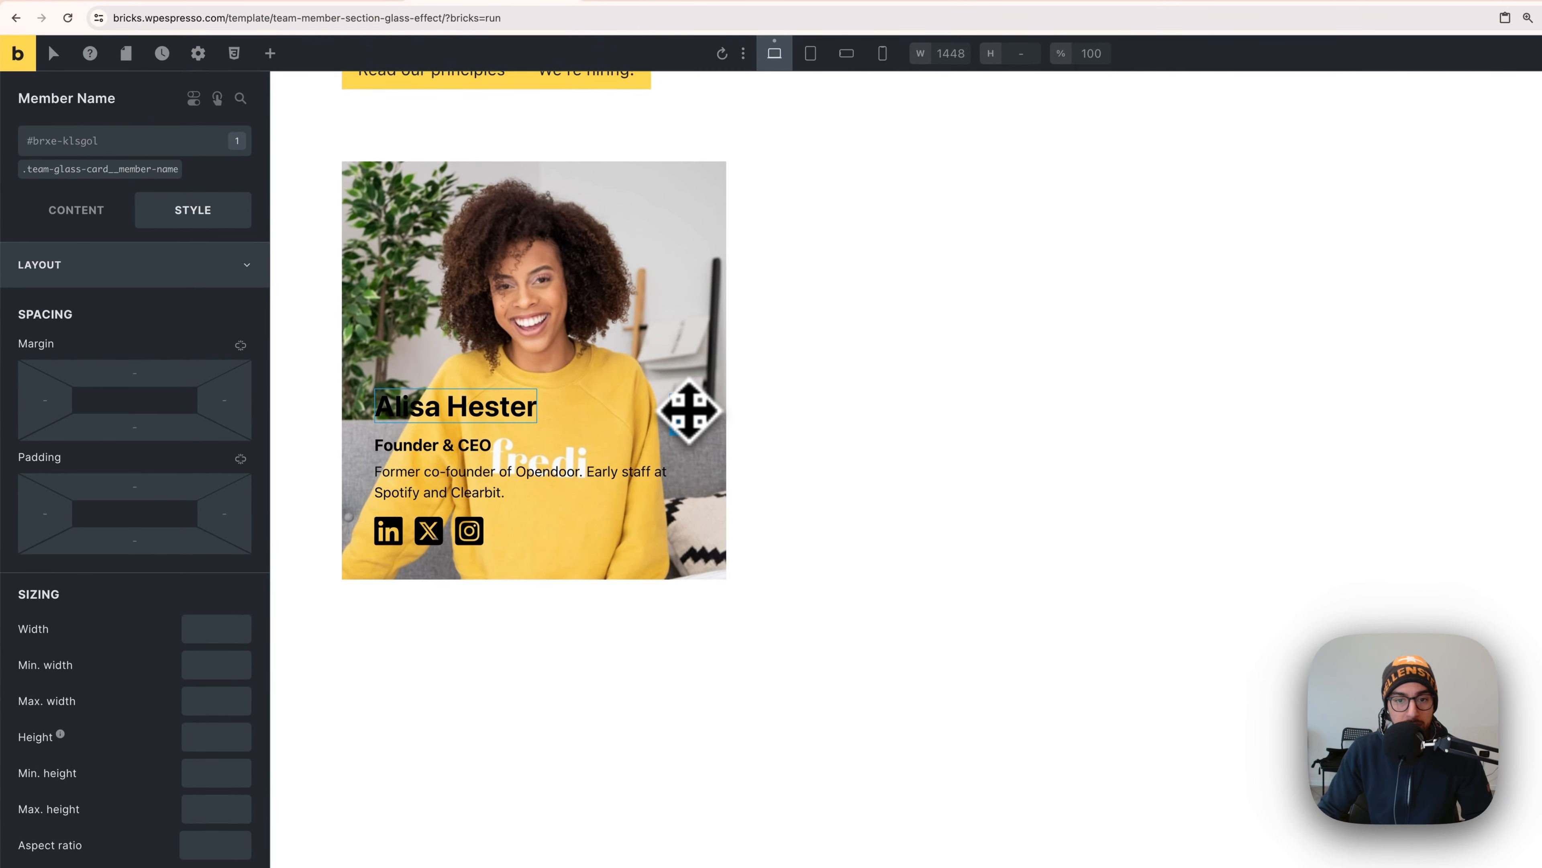
- Colour the member name heading with the text-light swatch
{"action": "left_click", "coordinate": [688, 408]}
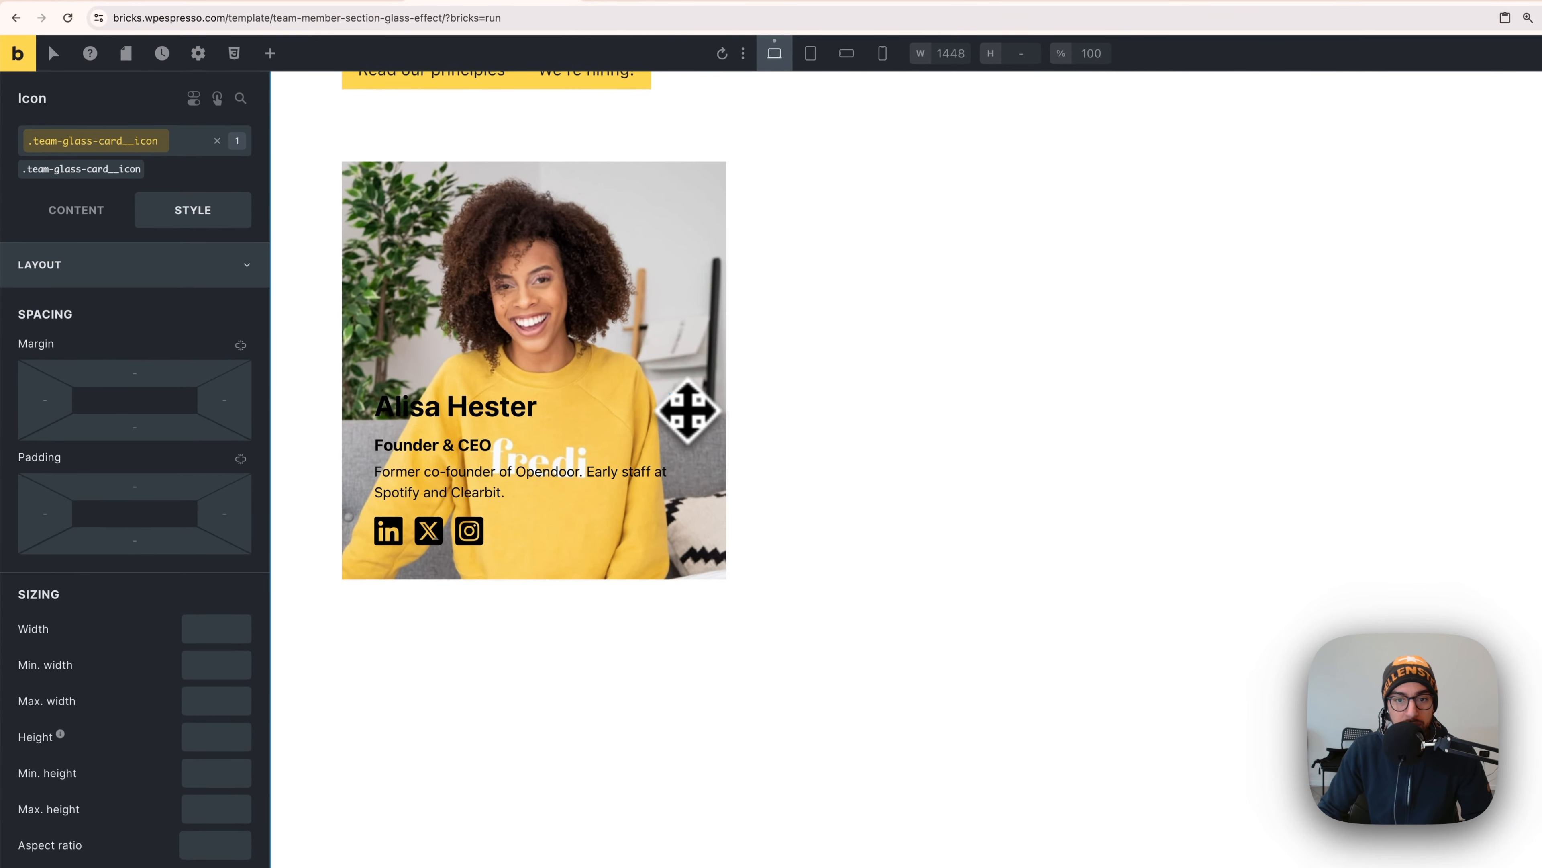
{"action": "left_click", "coordinate": [504, 411]}
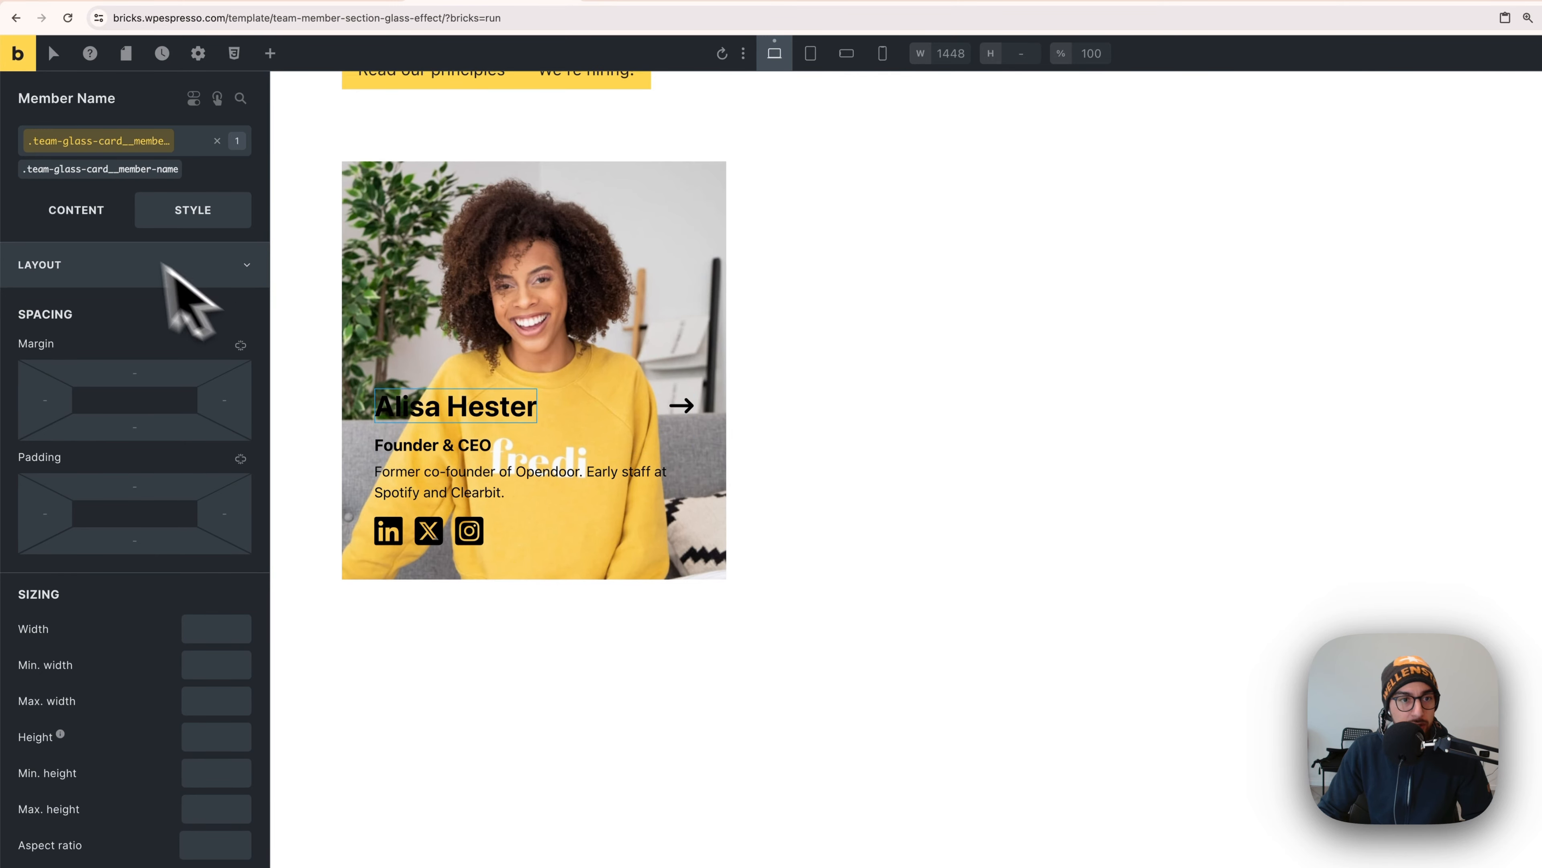
{"action": "left_click", "coordinate": [139, 276]}
{"action": "left_click", "coordinate": [165, 310]}
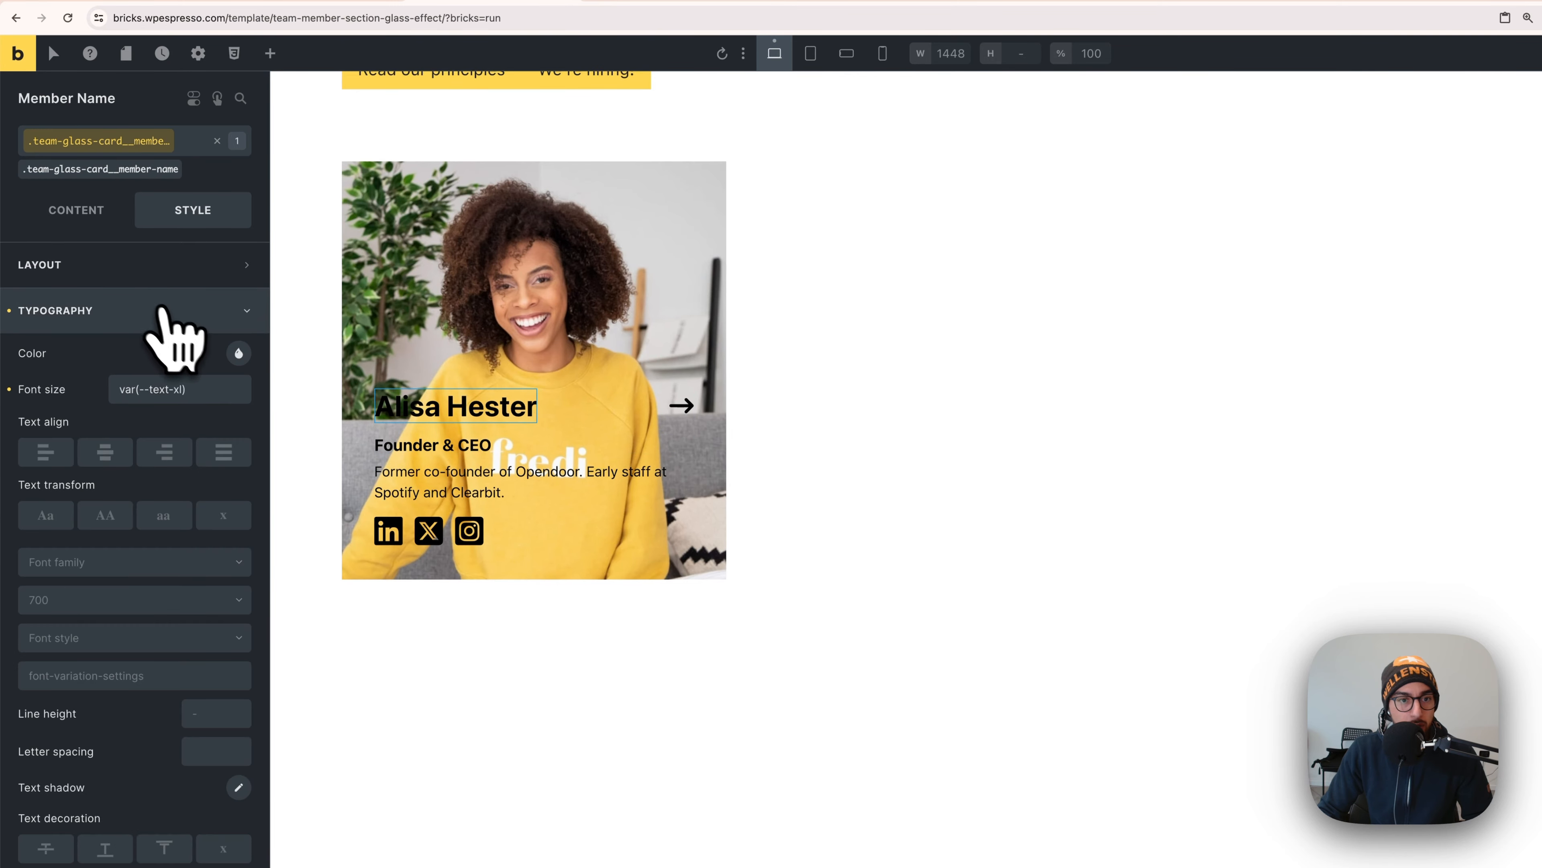
{"action": "left_click", "coordinate": [237, 354]}
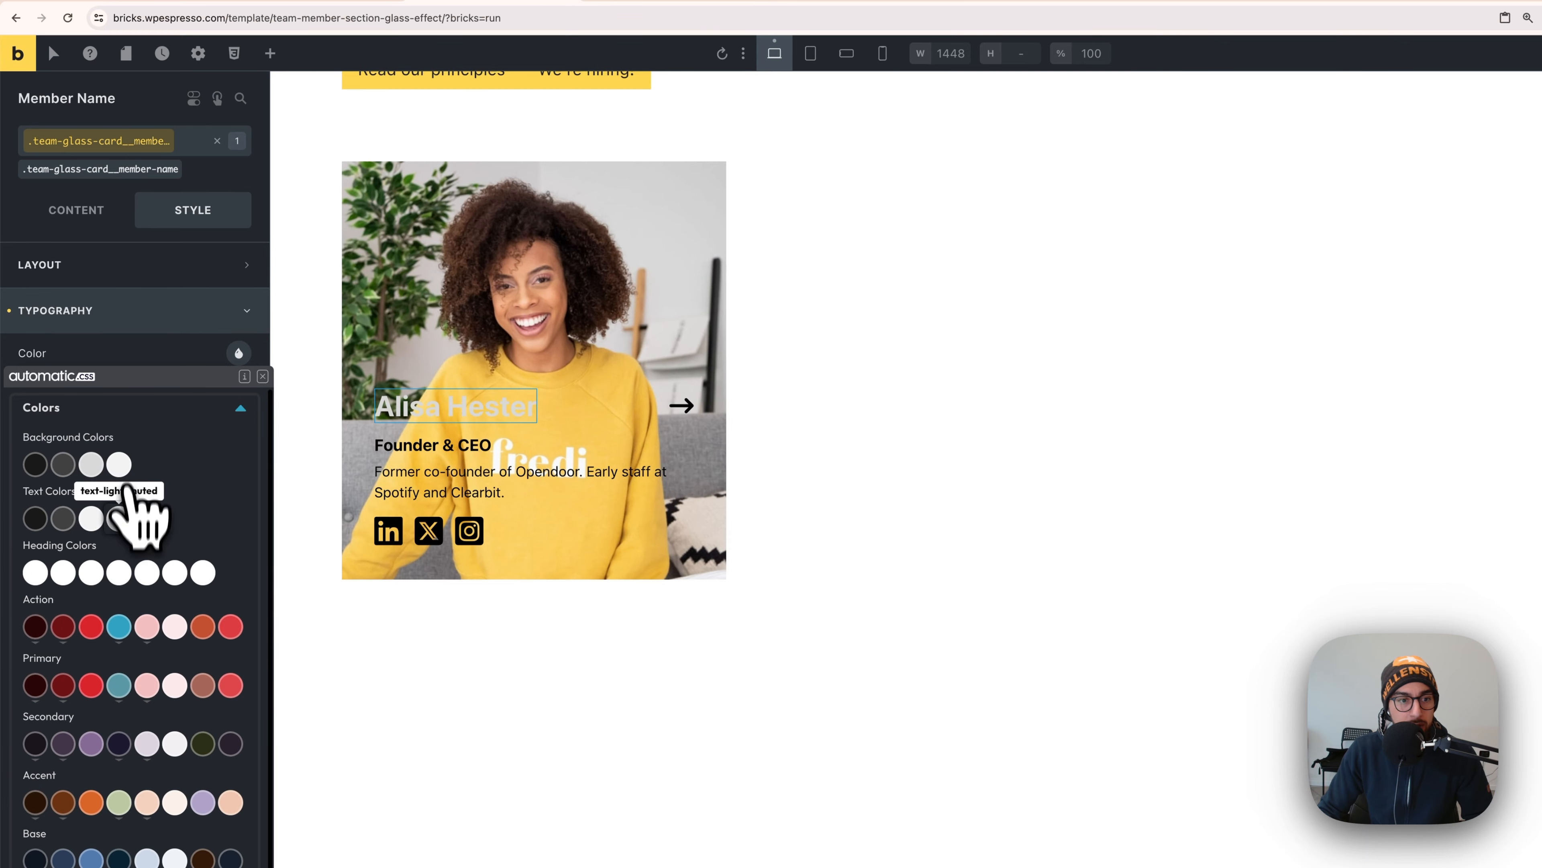
{"action": "left_click", "coordinate": [91, 521]}
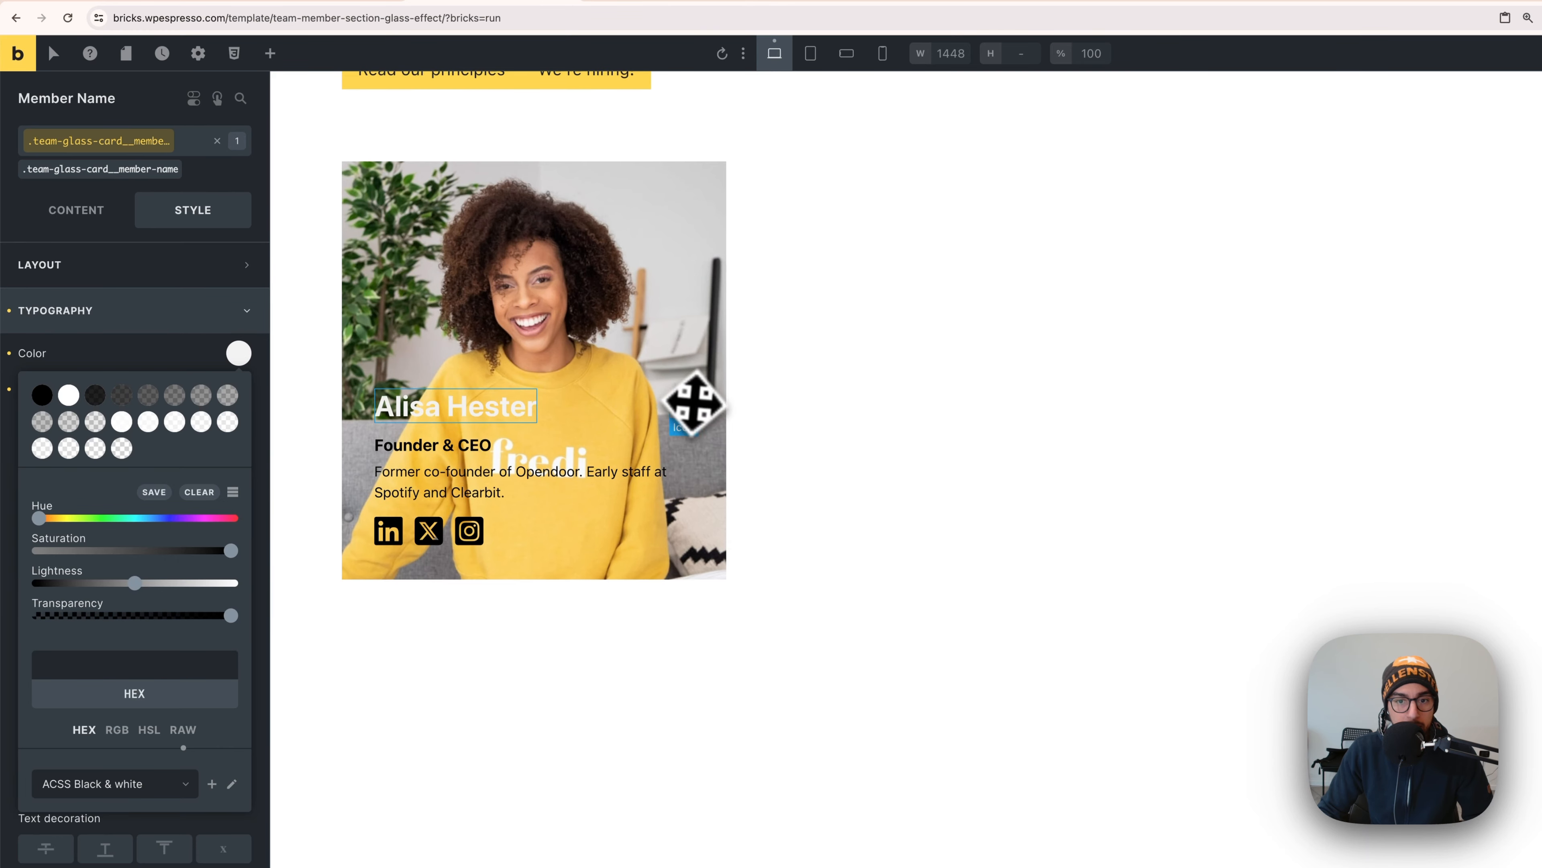
- Colour the shared icon class for the arrow and social icons bg-ultra-light
{"action": "left_click", "coordinate": [681, 405]}
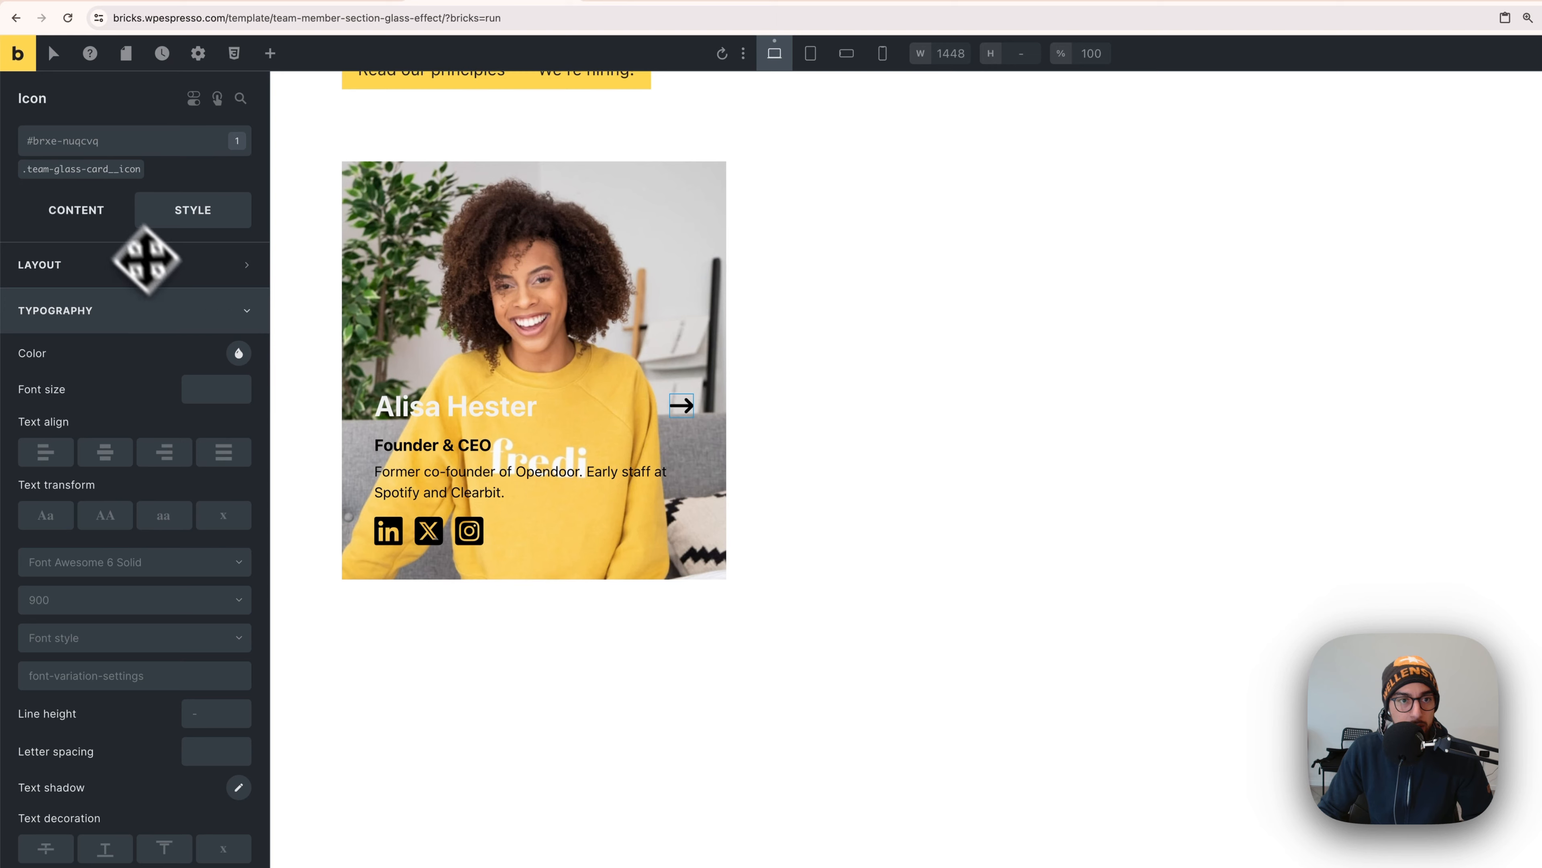
{"action": "left_click", "coordinate": [95, 170]}
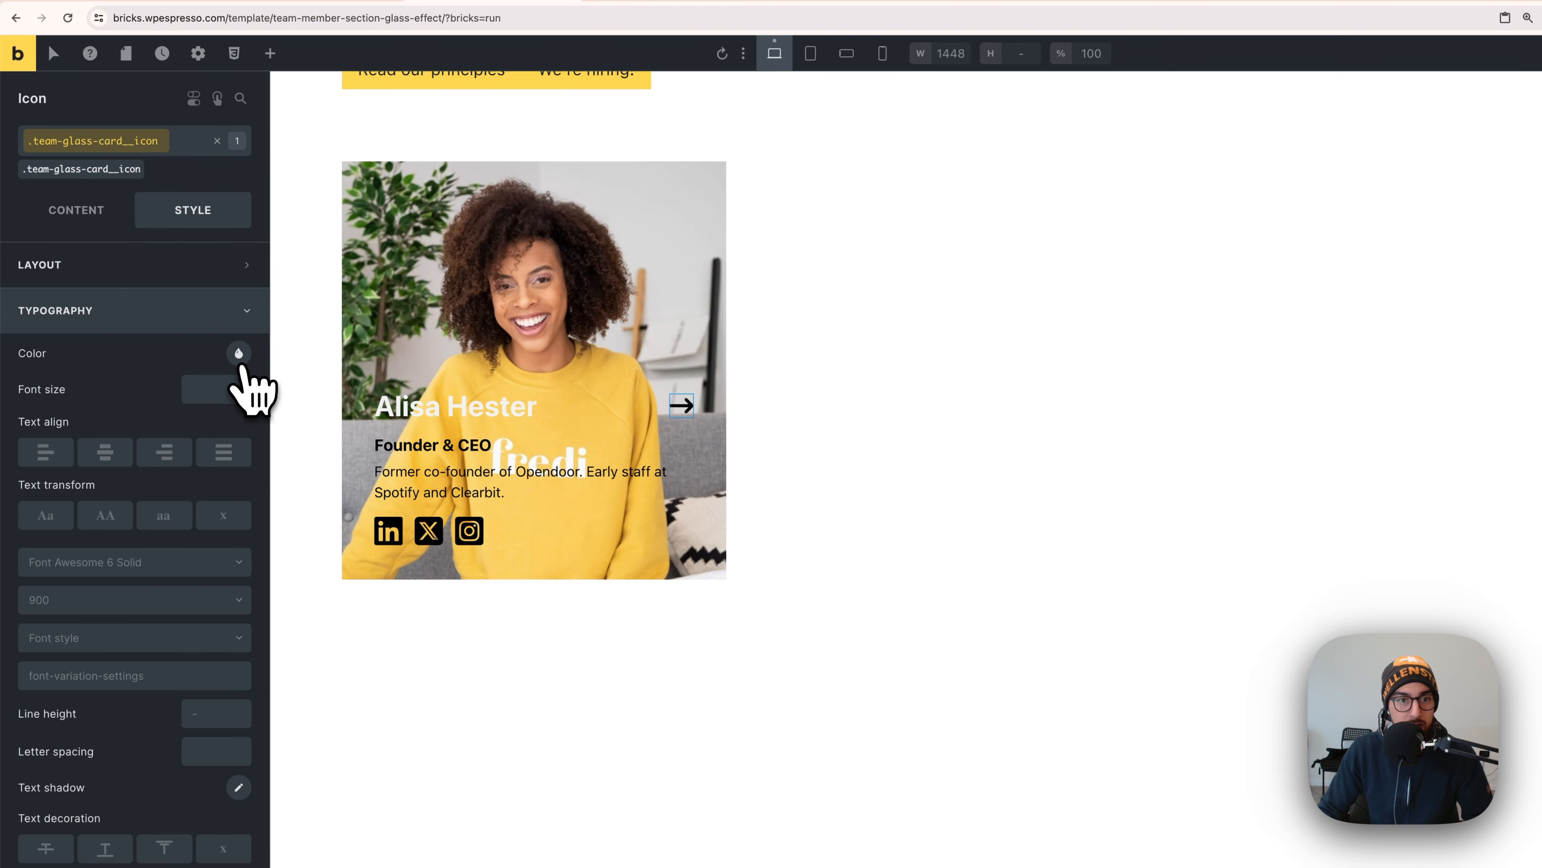
{"action": "left_click", "coordinate": [239, 354]}
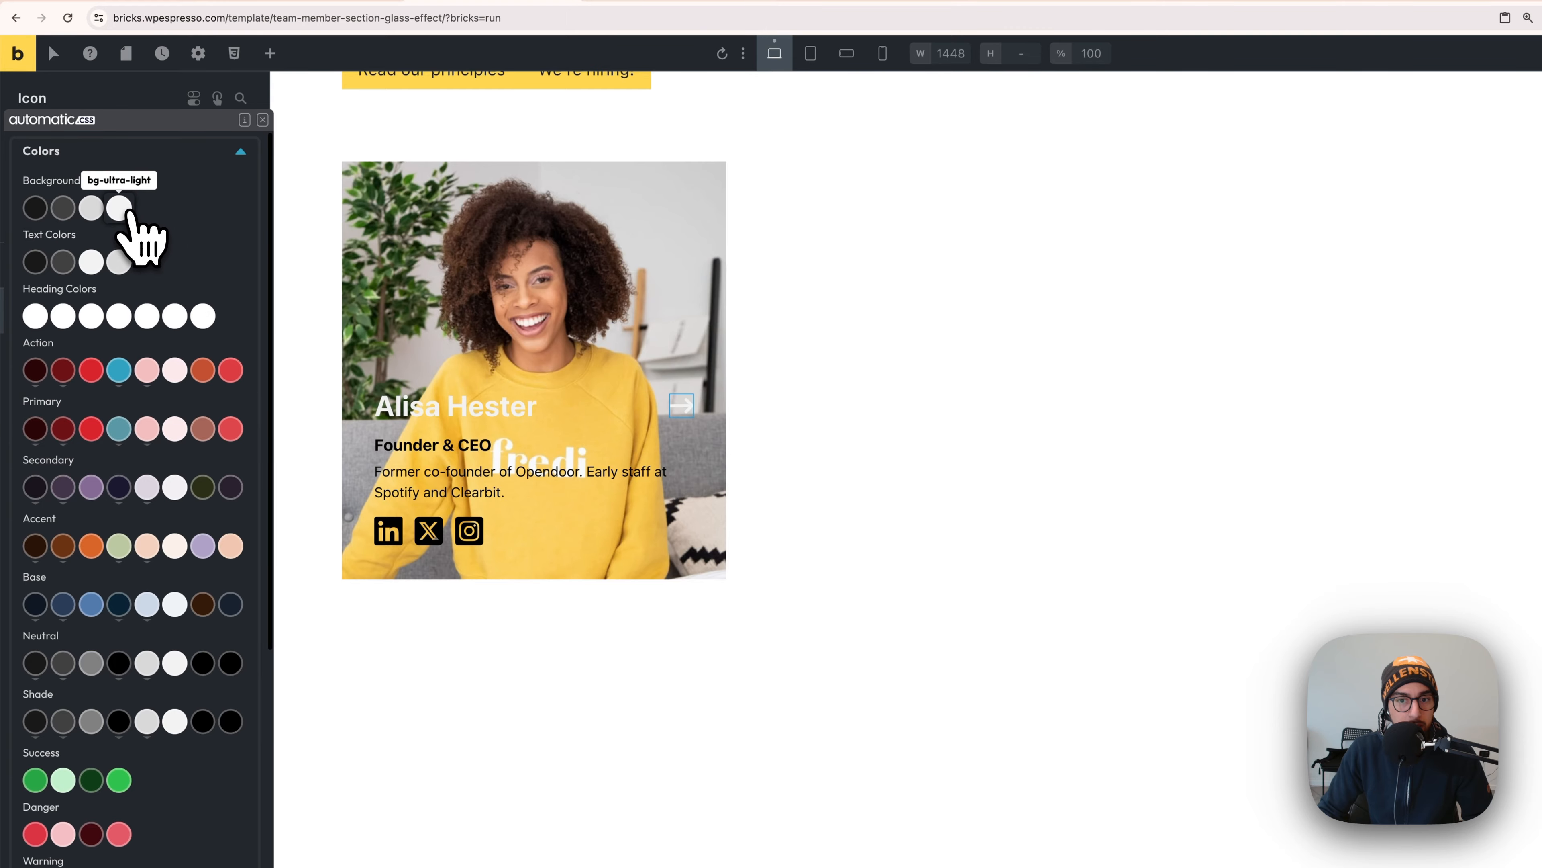
{"action": "left_click", "coordinate": [129, 212]}
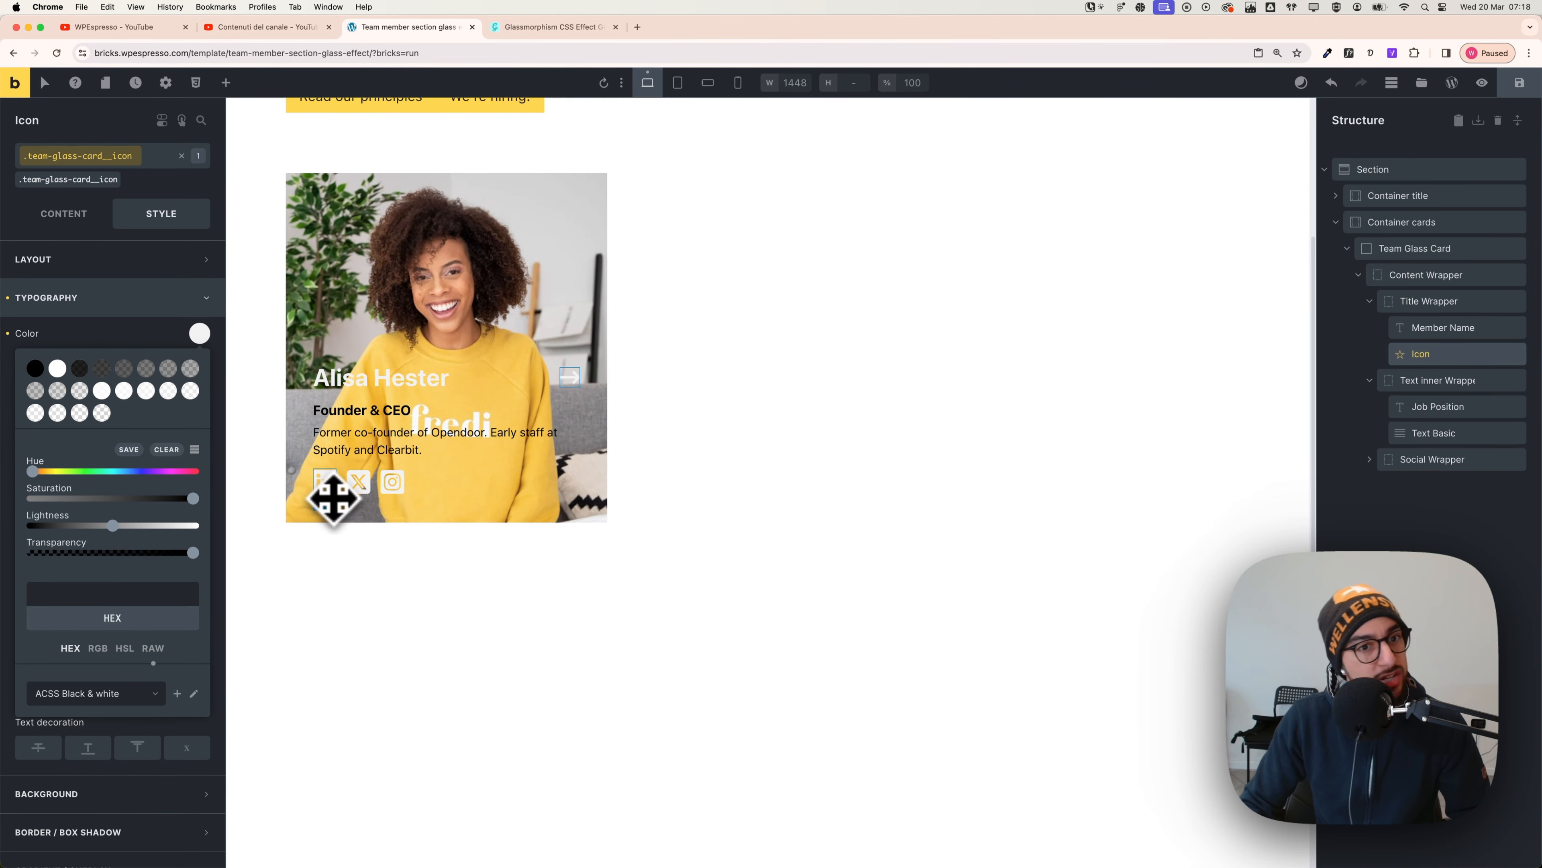
- Colour the shared job position class text-light
{"action": "left_click", "coordinate": [373, 411]}
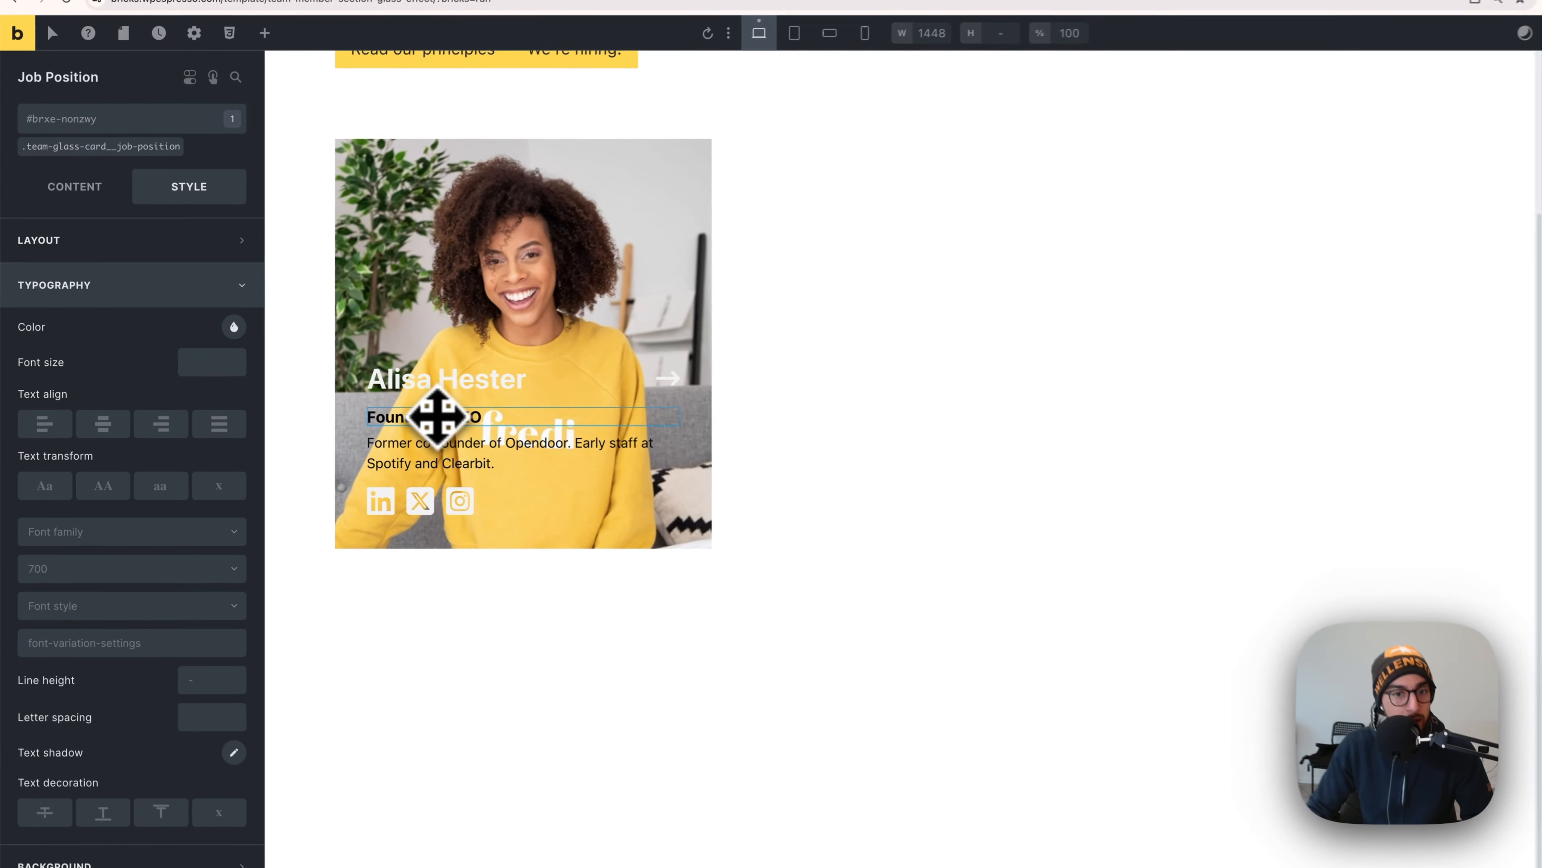
{"action": "left_click", "coordinate": [155, 147]}
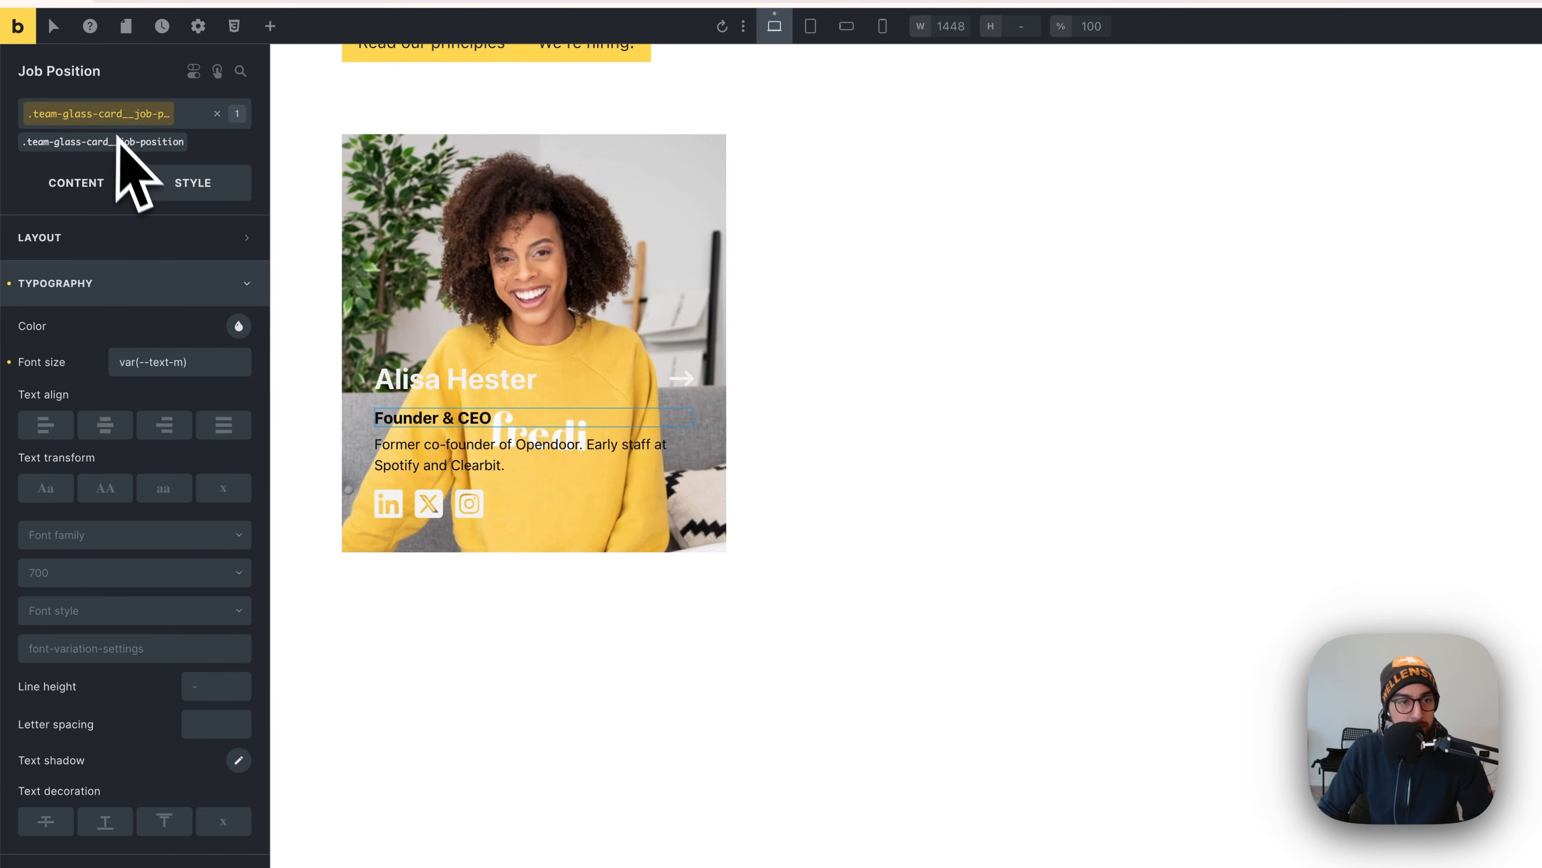
{"action": "left_click", "coordinate": [238, 325]}
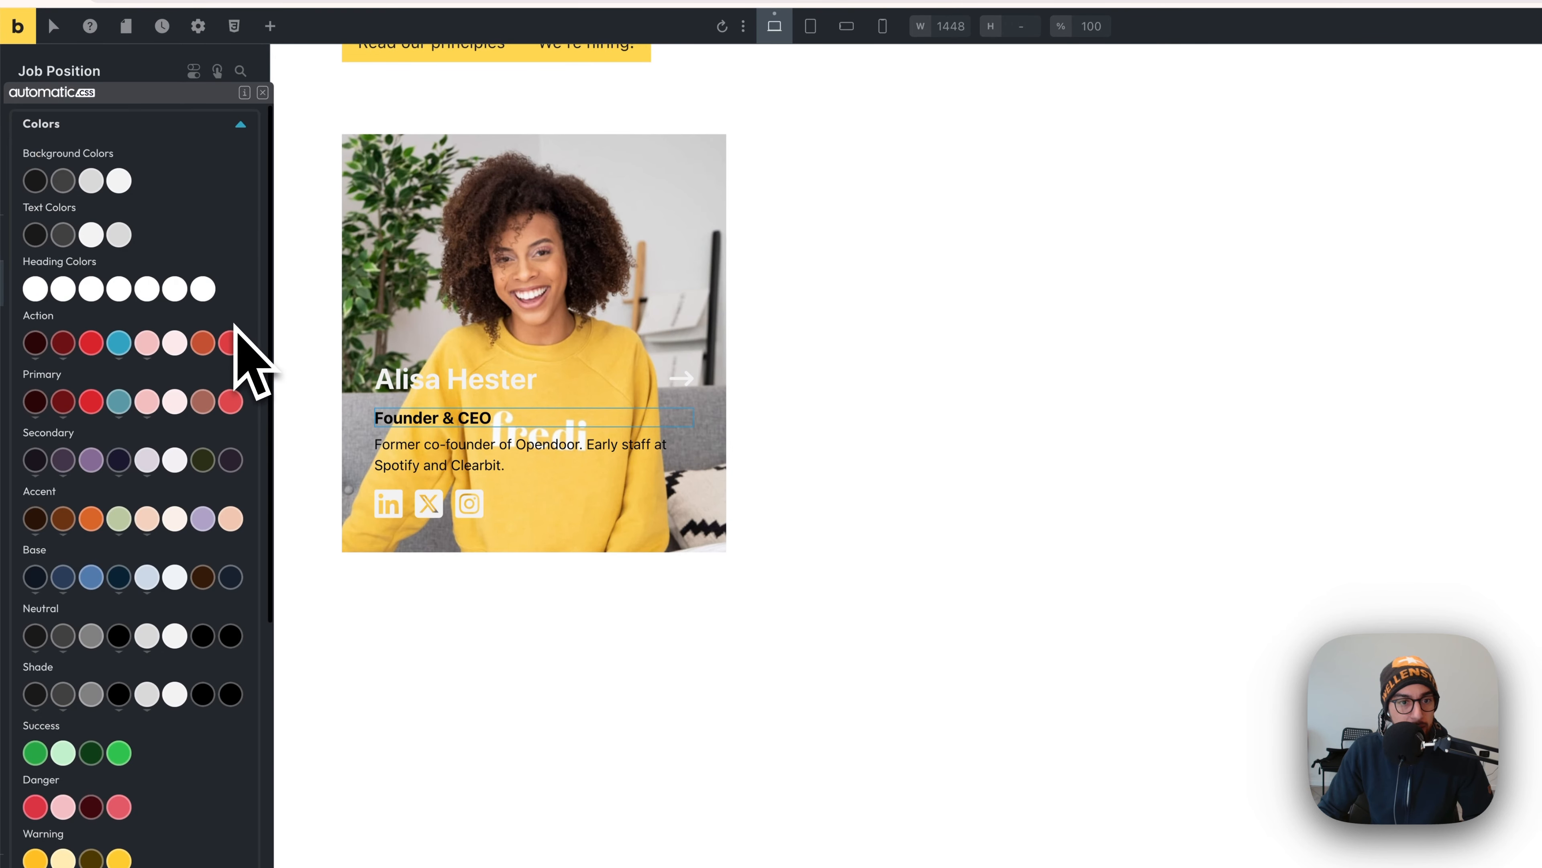
{"action": "left_click", "coordinate": [125, 185]}
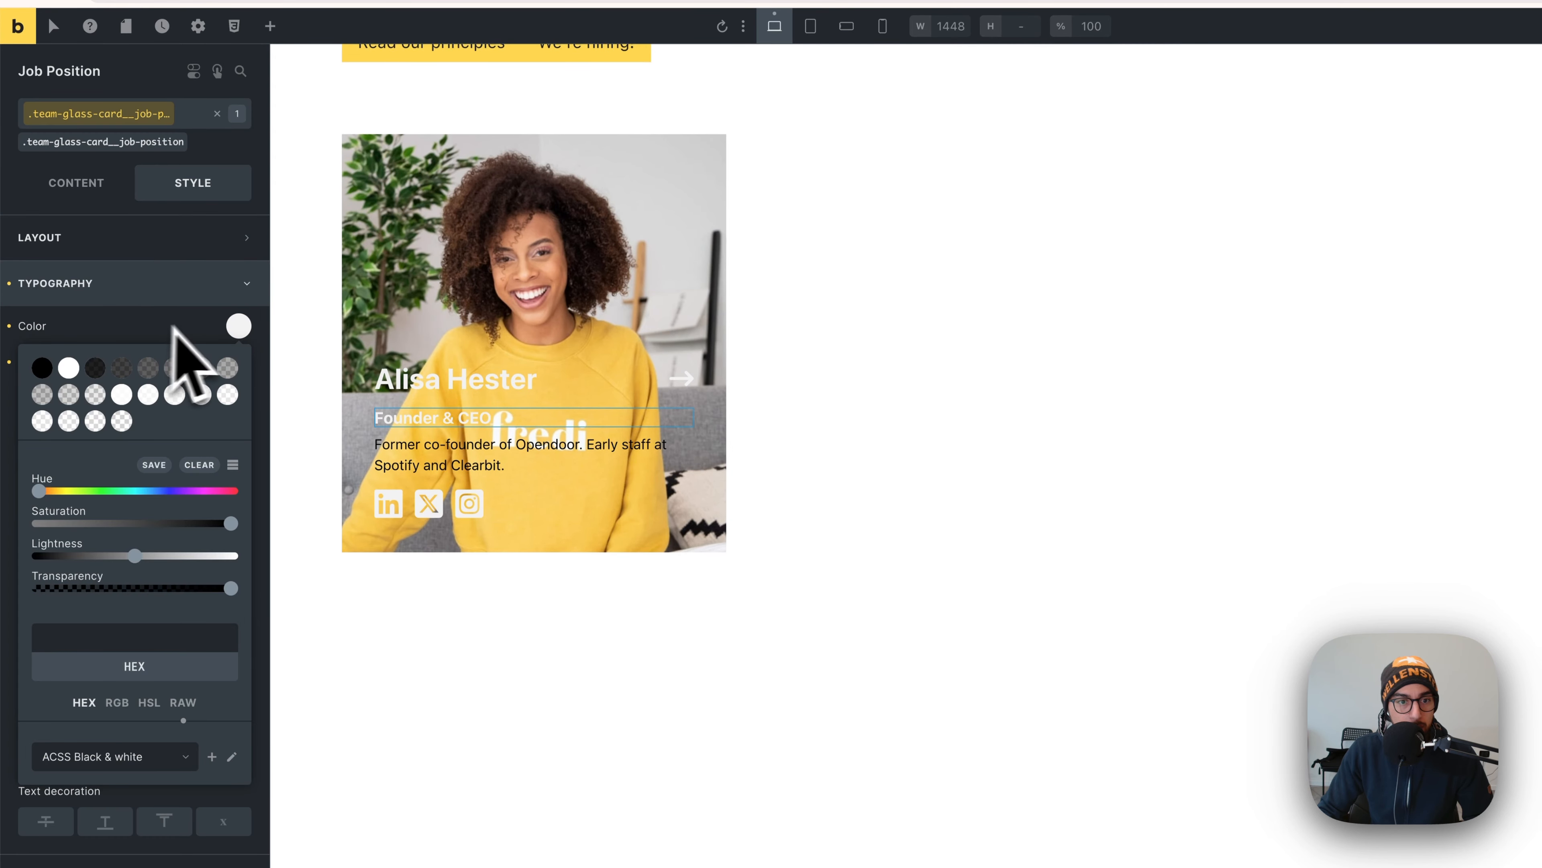
{"action": "left_click", "coordinate": [239, 326]}
{"action": "left_click", "coordinate": [216, 124]}
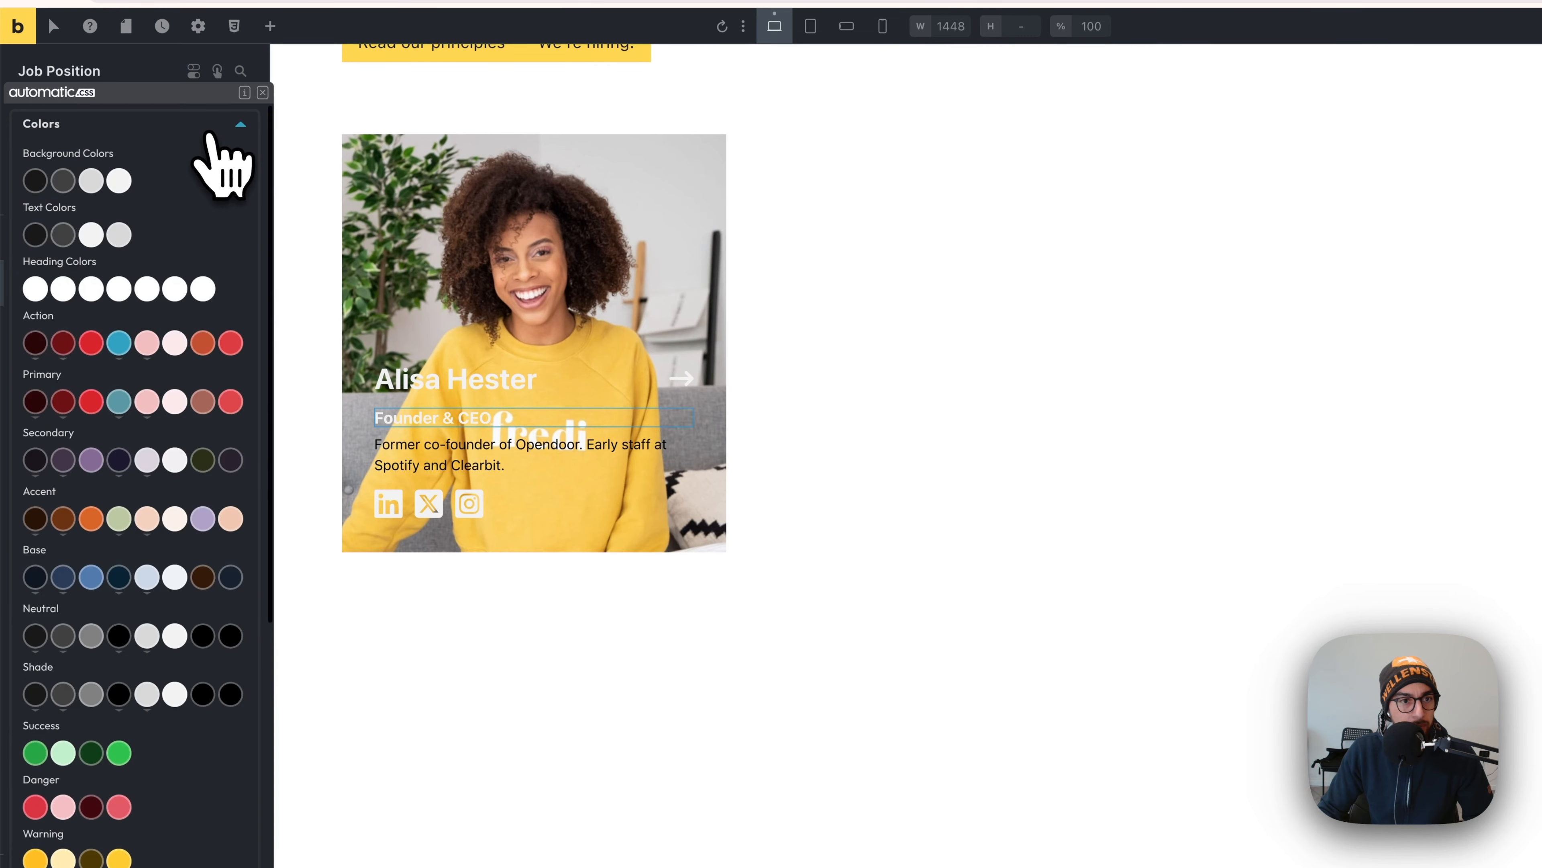
{"action": "left_click", "coordinate": [98, 236]}
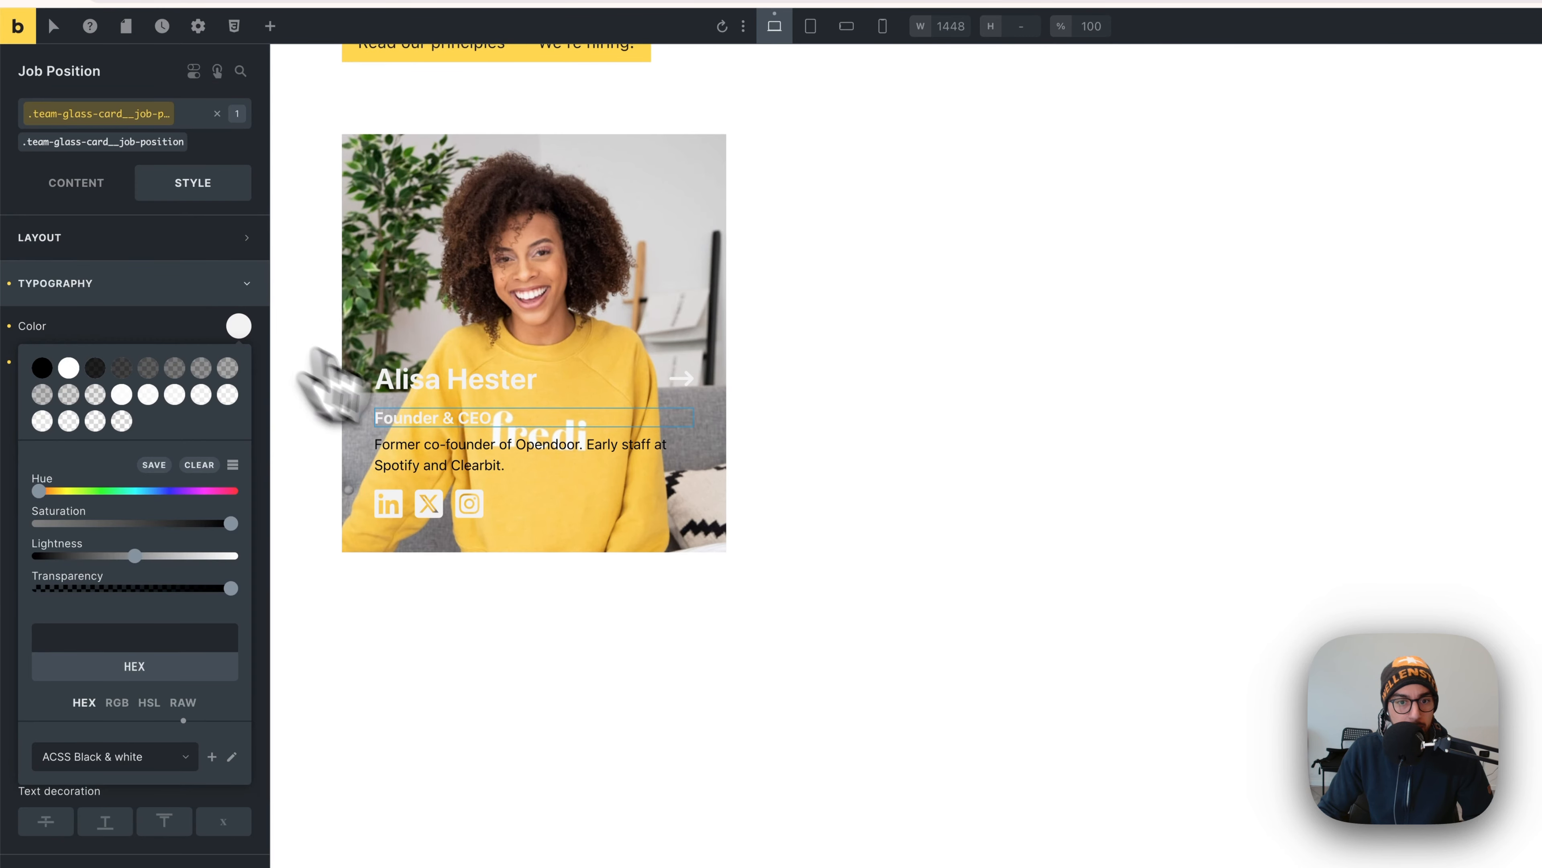
- Colour the shared description text class text-light
{"action": "left_click", "coordinate": [441, 442]}
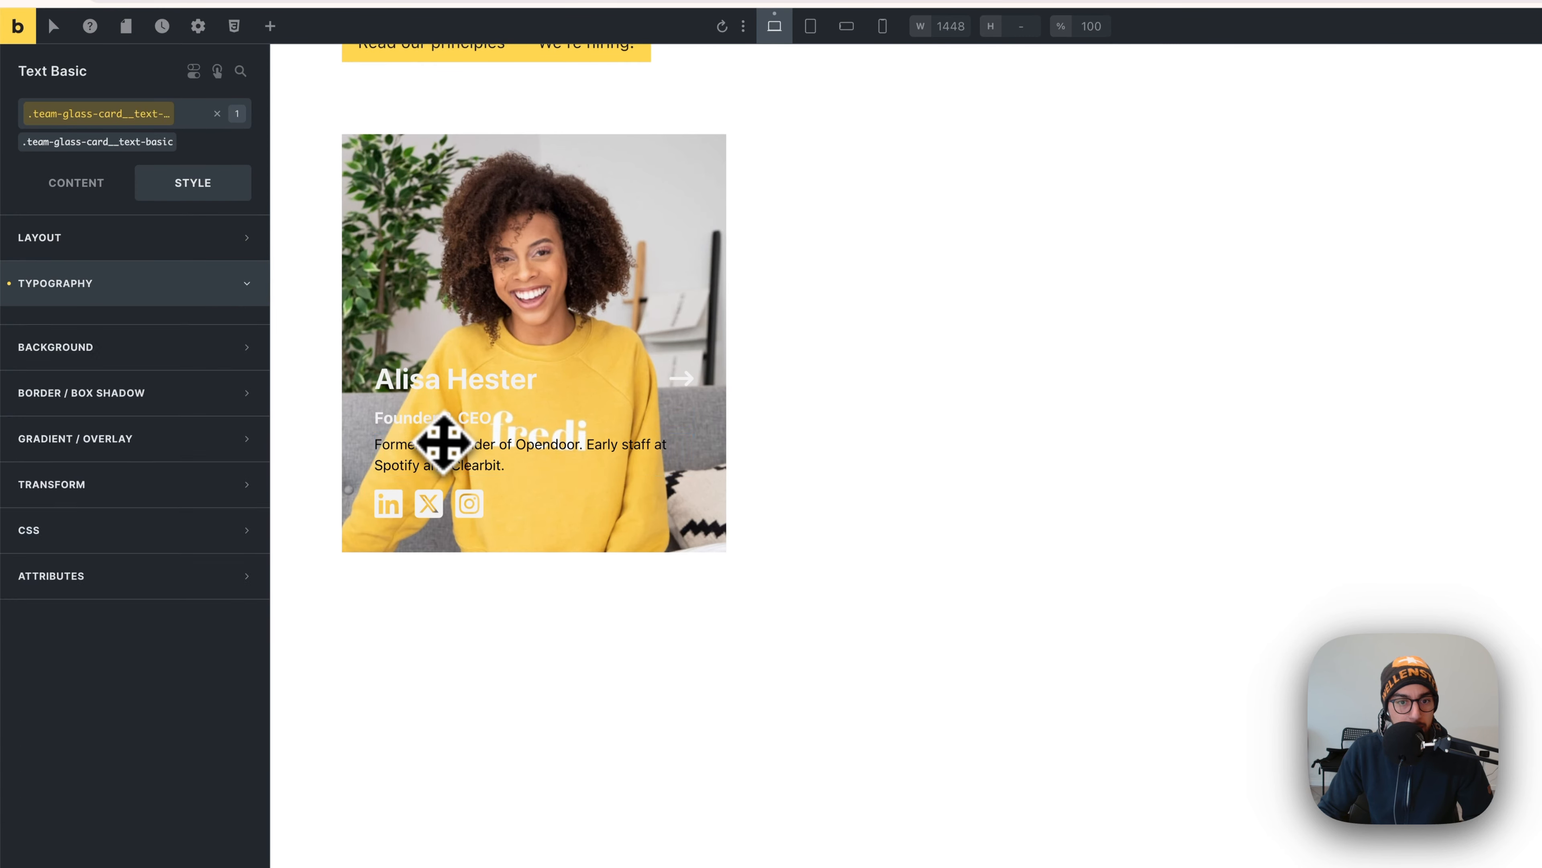
{"action": "left_click", "coordinate": [109, 152]}
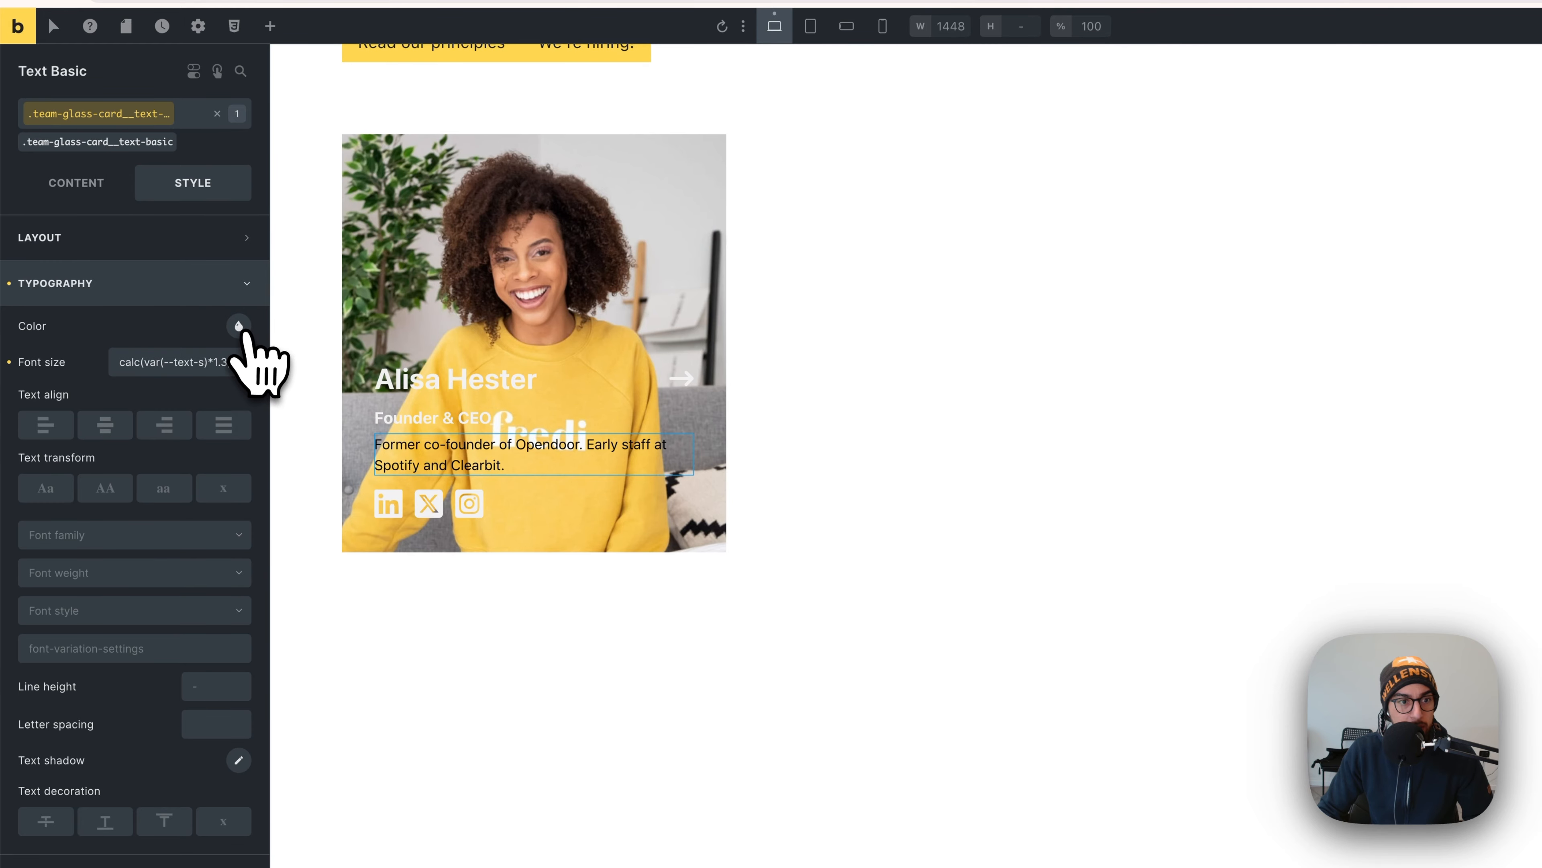
{"action": "left_click", "coordinate": [239, 326]}
{"action": "left_click", "coordinate": [94, 236]}
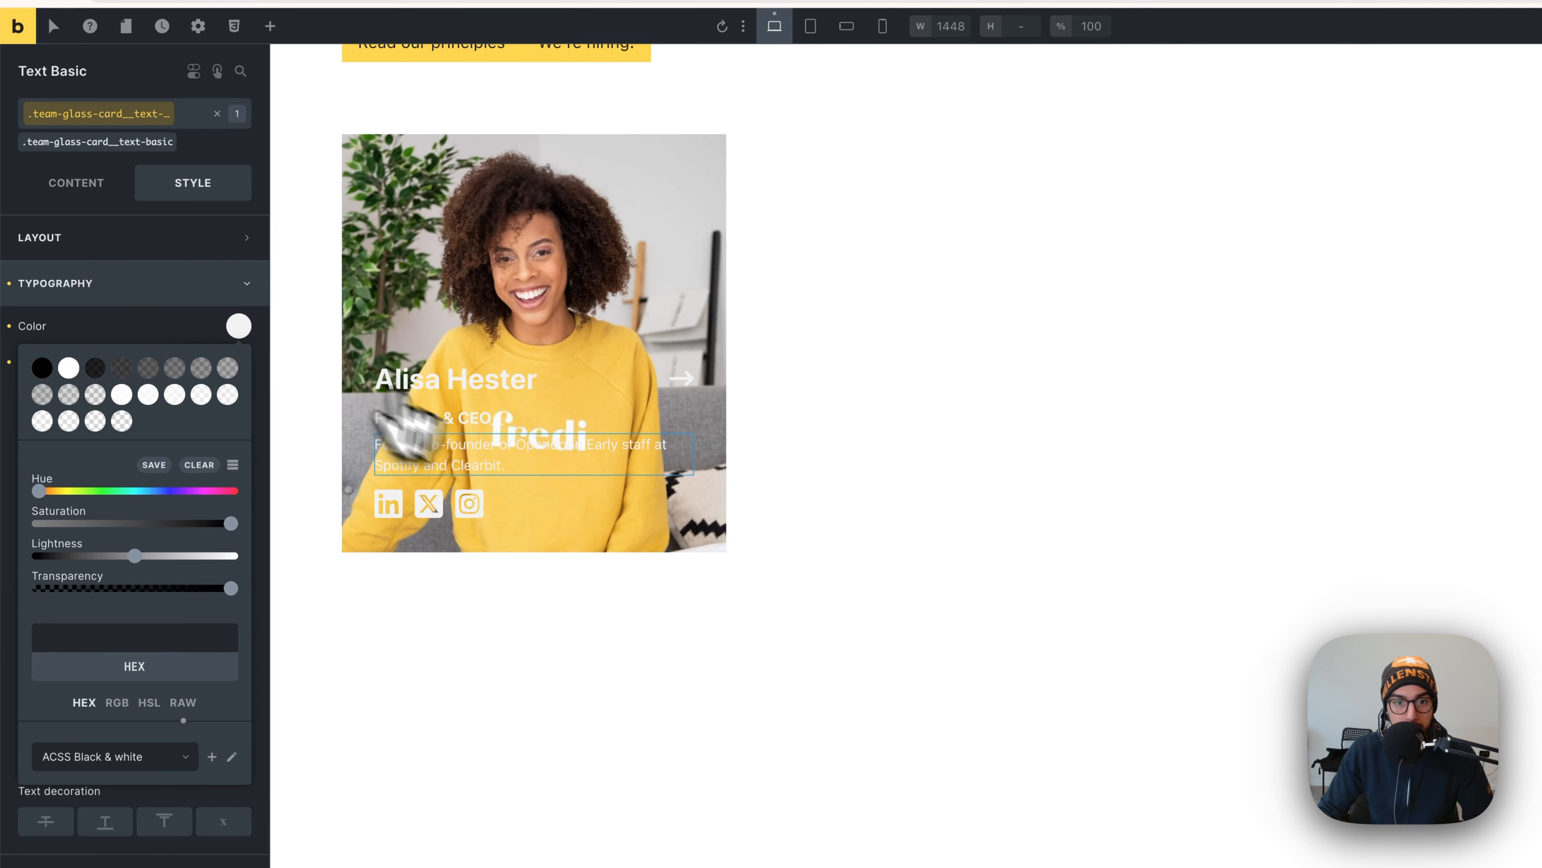
- Select the Content Wrapper and target its team-glass-card__content-wrapper class for styling
{"action": "left_click", "coordinate": [634, 409]}
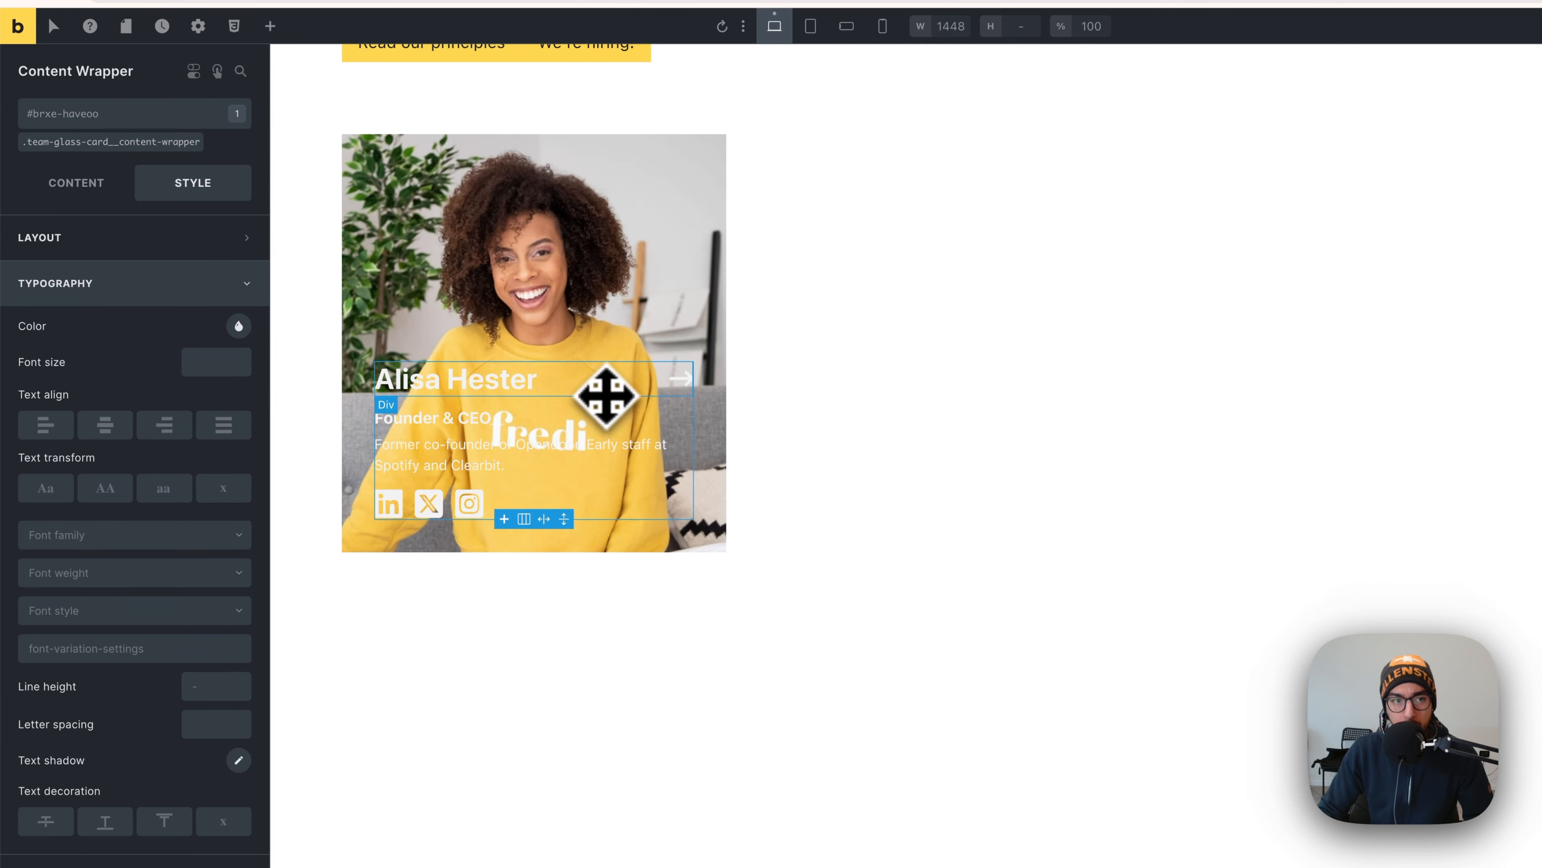
{"action": "left_click_drag", "start_coordinate": [200, 142], "coordinate": [96, 150]}
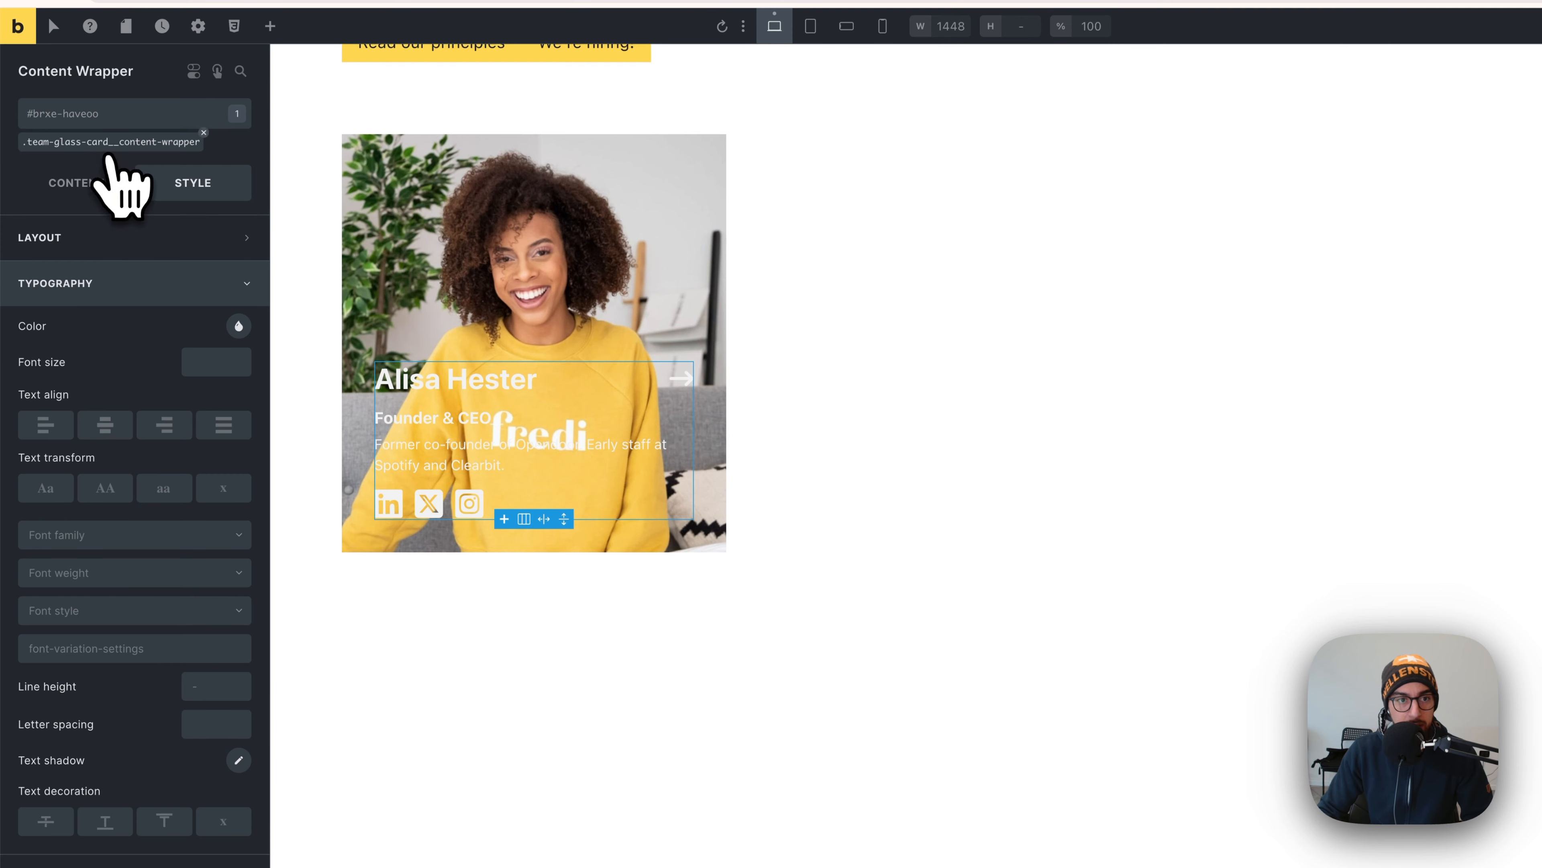
{"action": "left_click", "coordinate": [105, 145]}
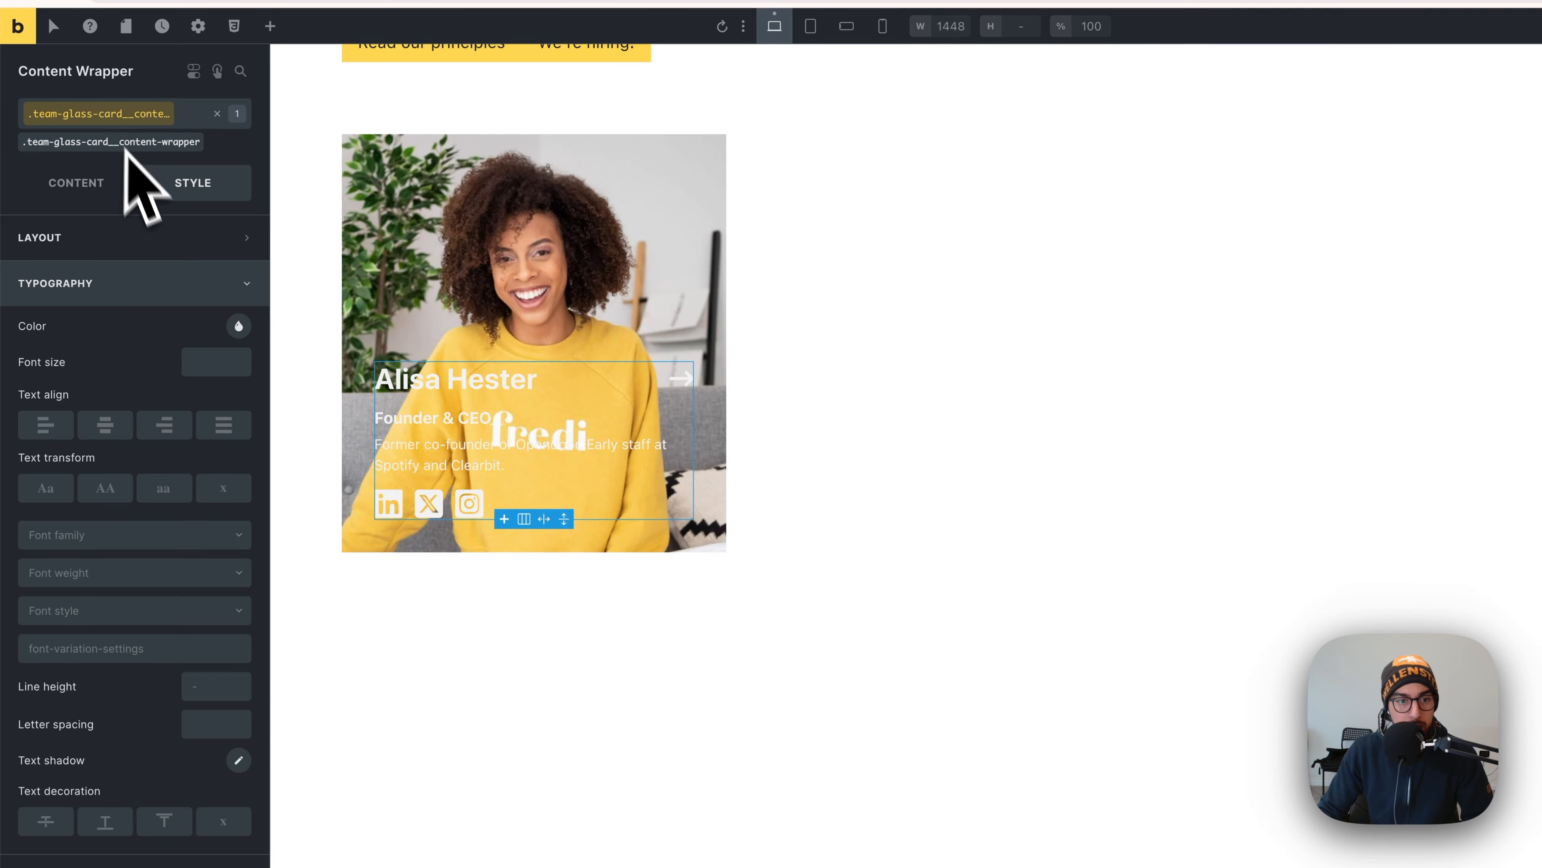
{"action": "left_click", "coordinate": [164, 284]}
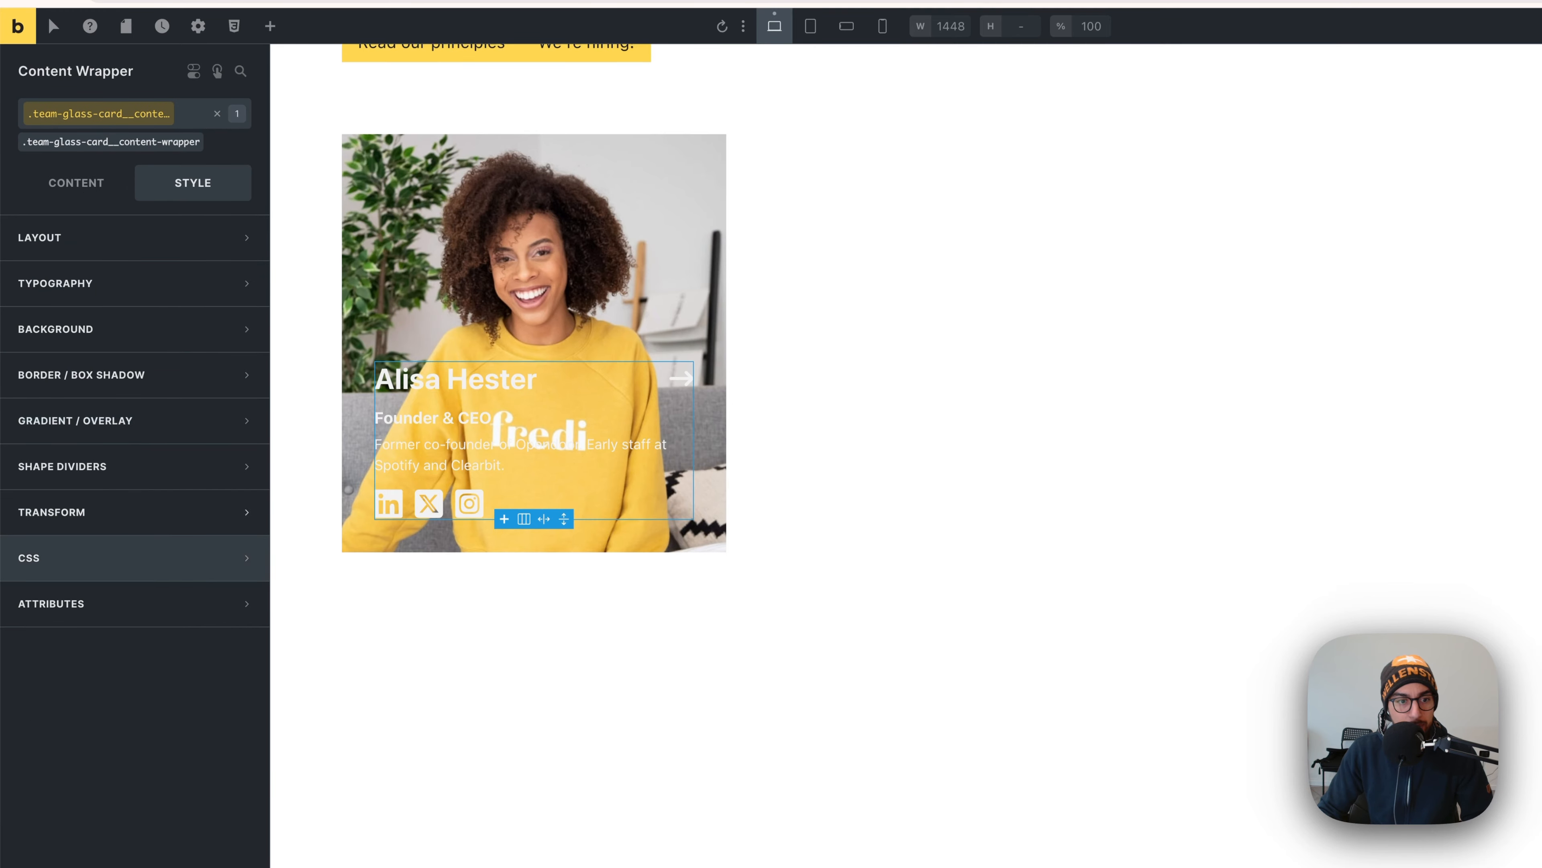
- Paste the generator's glassmorphism CSS into a Content Wrapper rule, removing the generator comment line
{"action": "left_click", "coordinate": [124, 554]}
{"action": "scroll", "coordinate": [176, 598], "scroll_direction": "down", "scroll_amount": 1}
{"action": "left_click", "coordinate": [161, 750]}
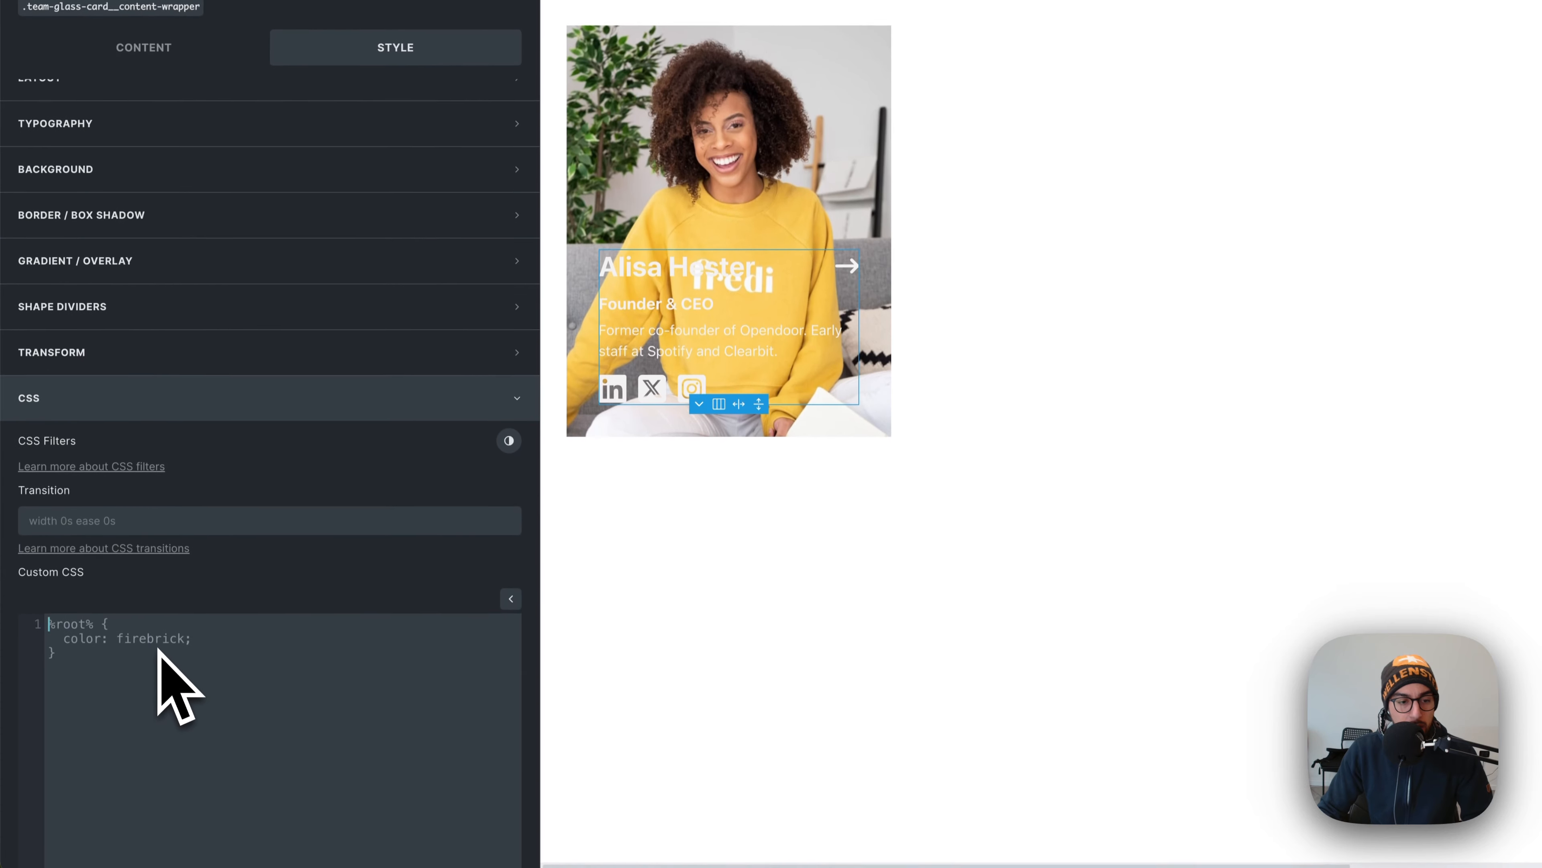
{"action": "type", "text": ".team-glass-card__content-wrapper"}
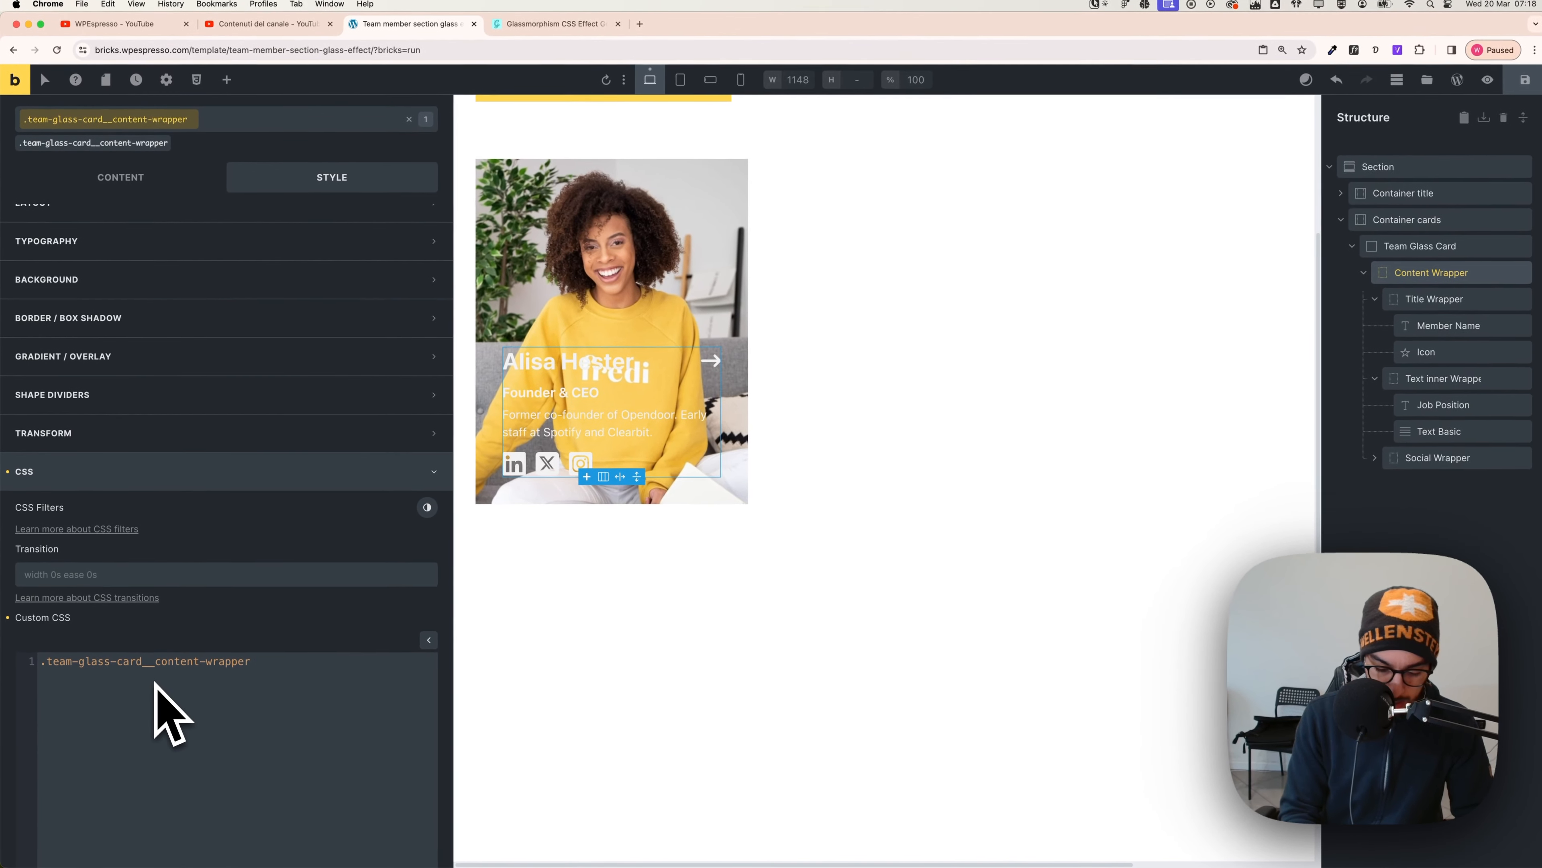
{"action": "type", "text": "{"}
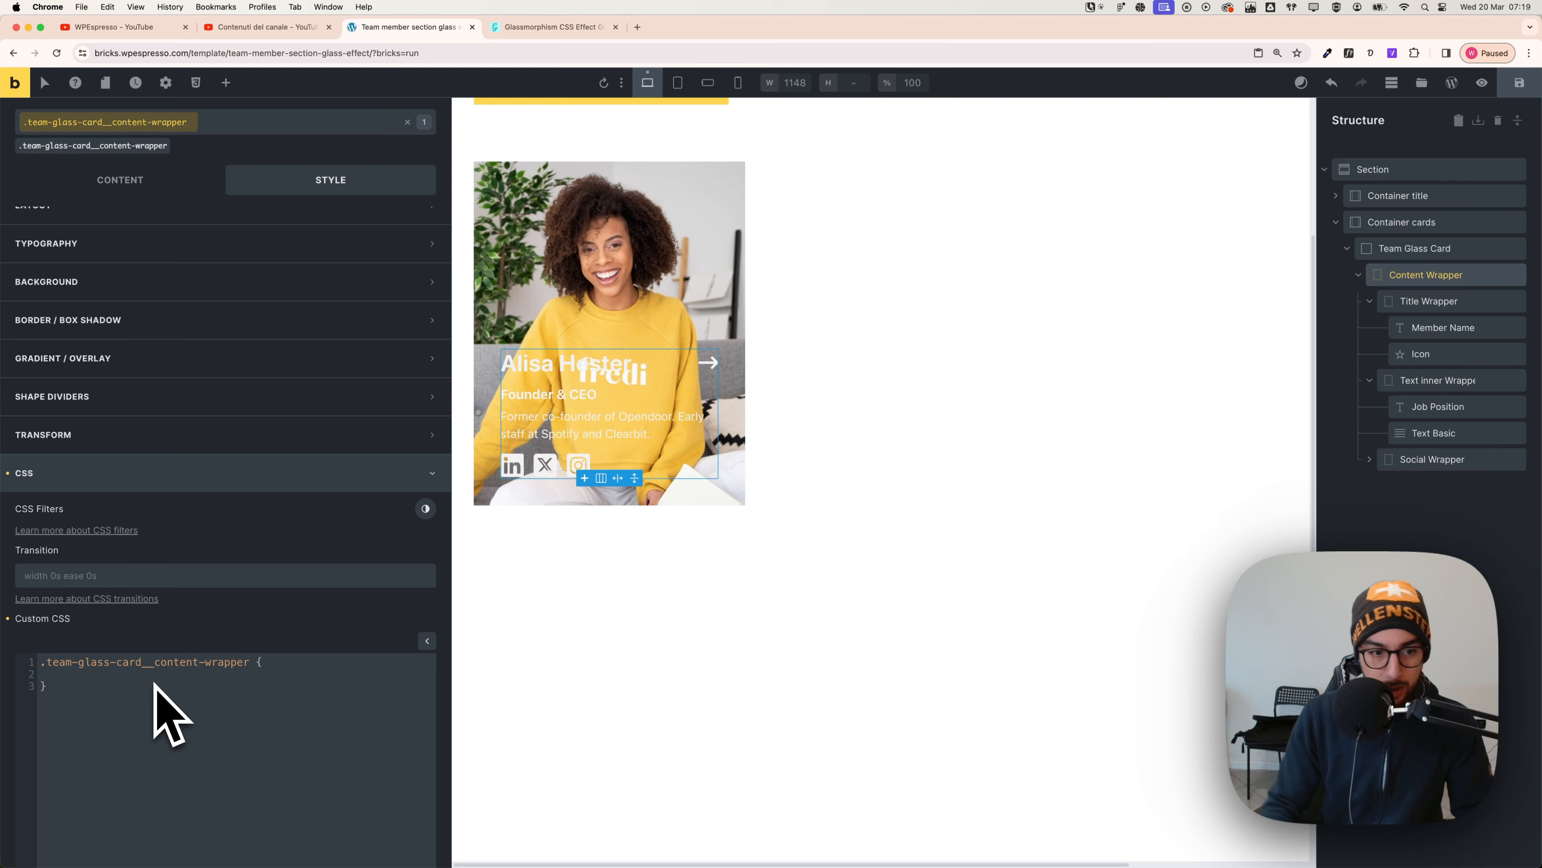
{"action": "key", "text": "ctrl+Tab"}
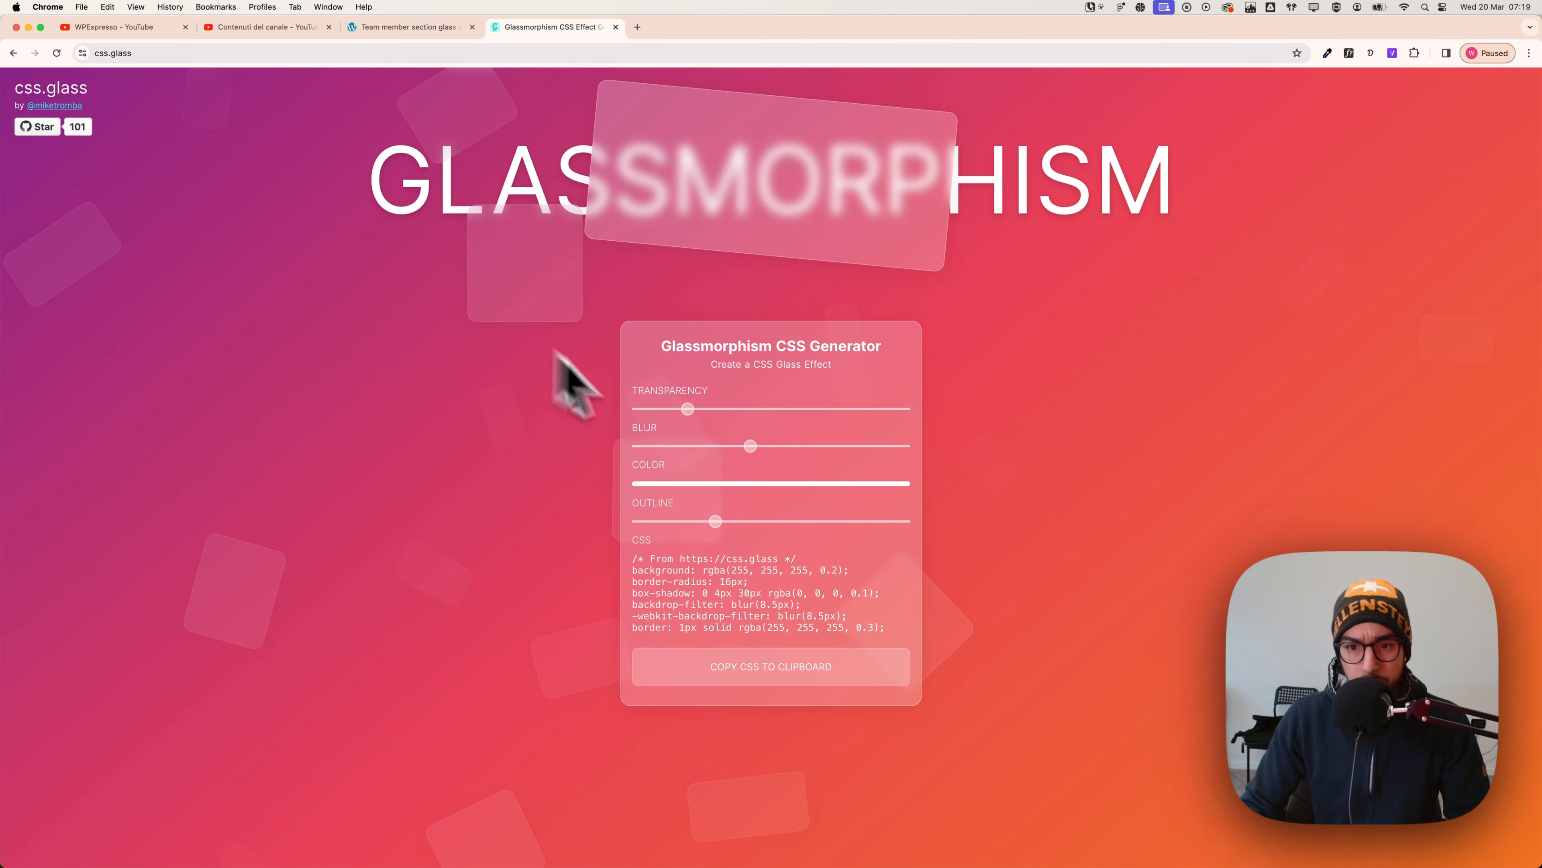
{"action": "left_click", "coordinate": [805, 655]}
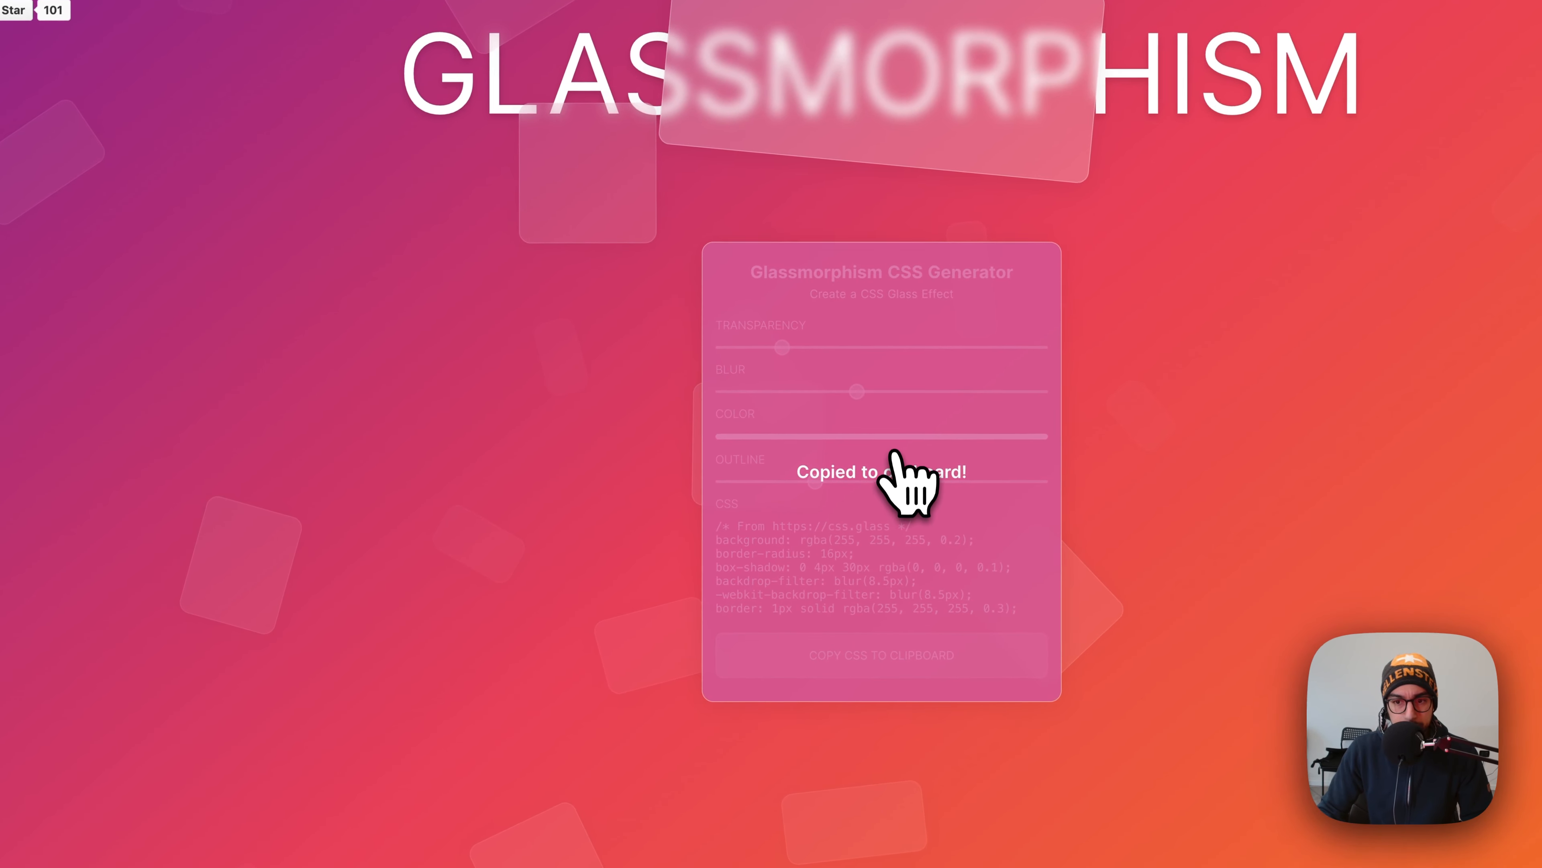
{"action": "key", "text": "ctrl+shift+Tab"}
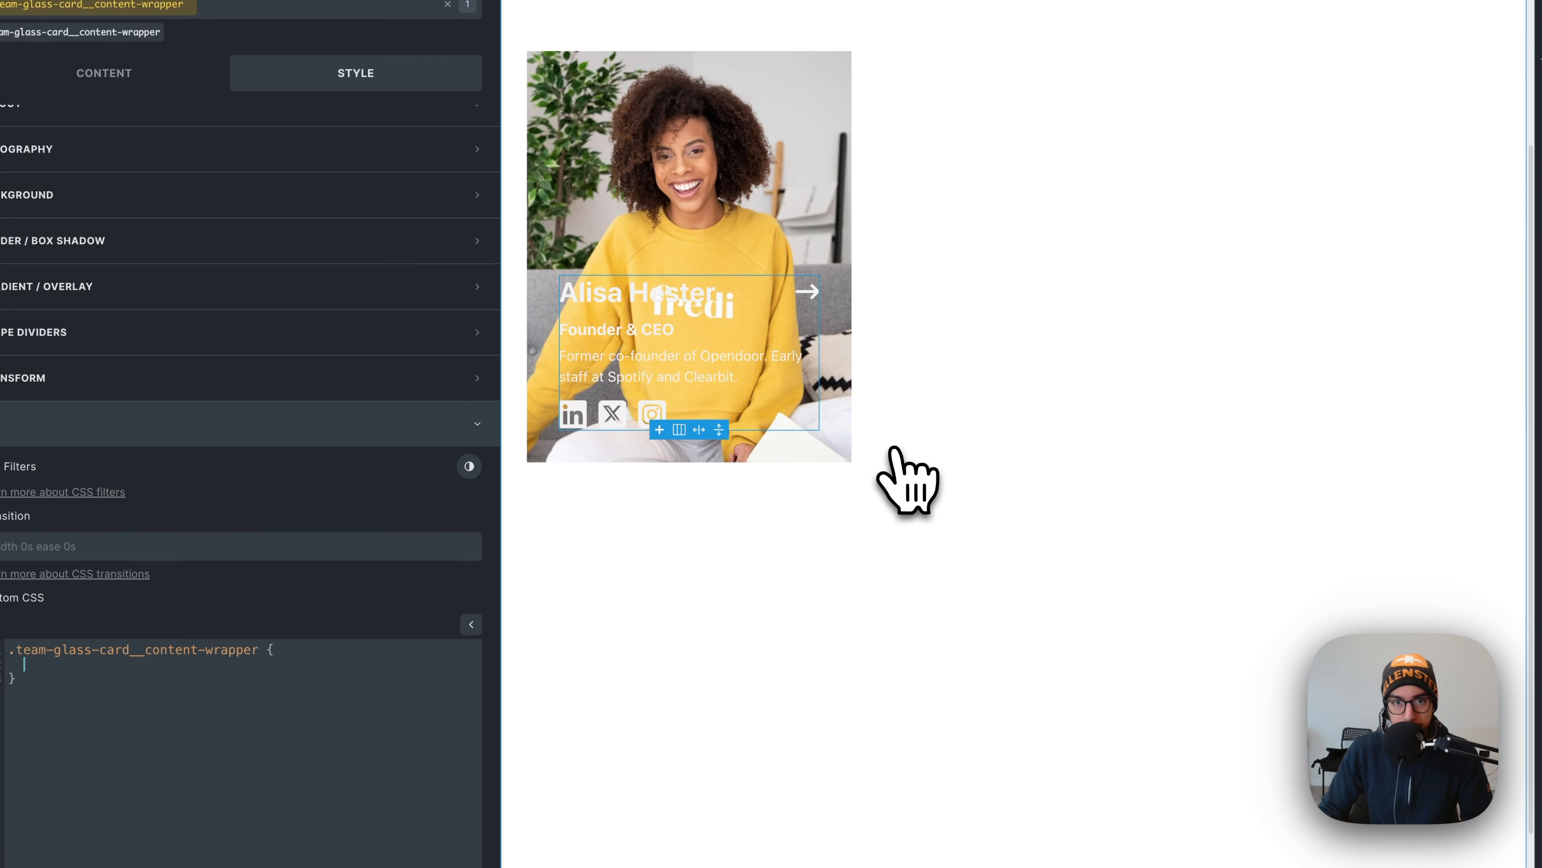
{"action": "key", "text": "ctrl+v"}
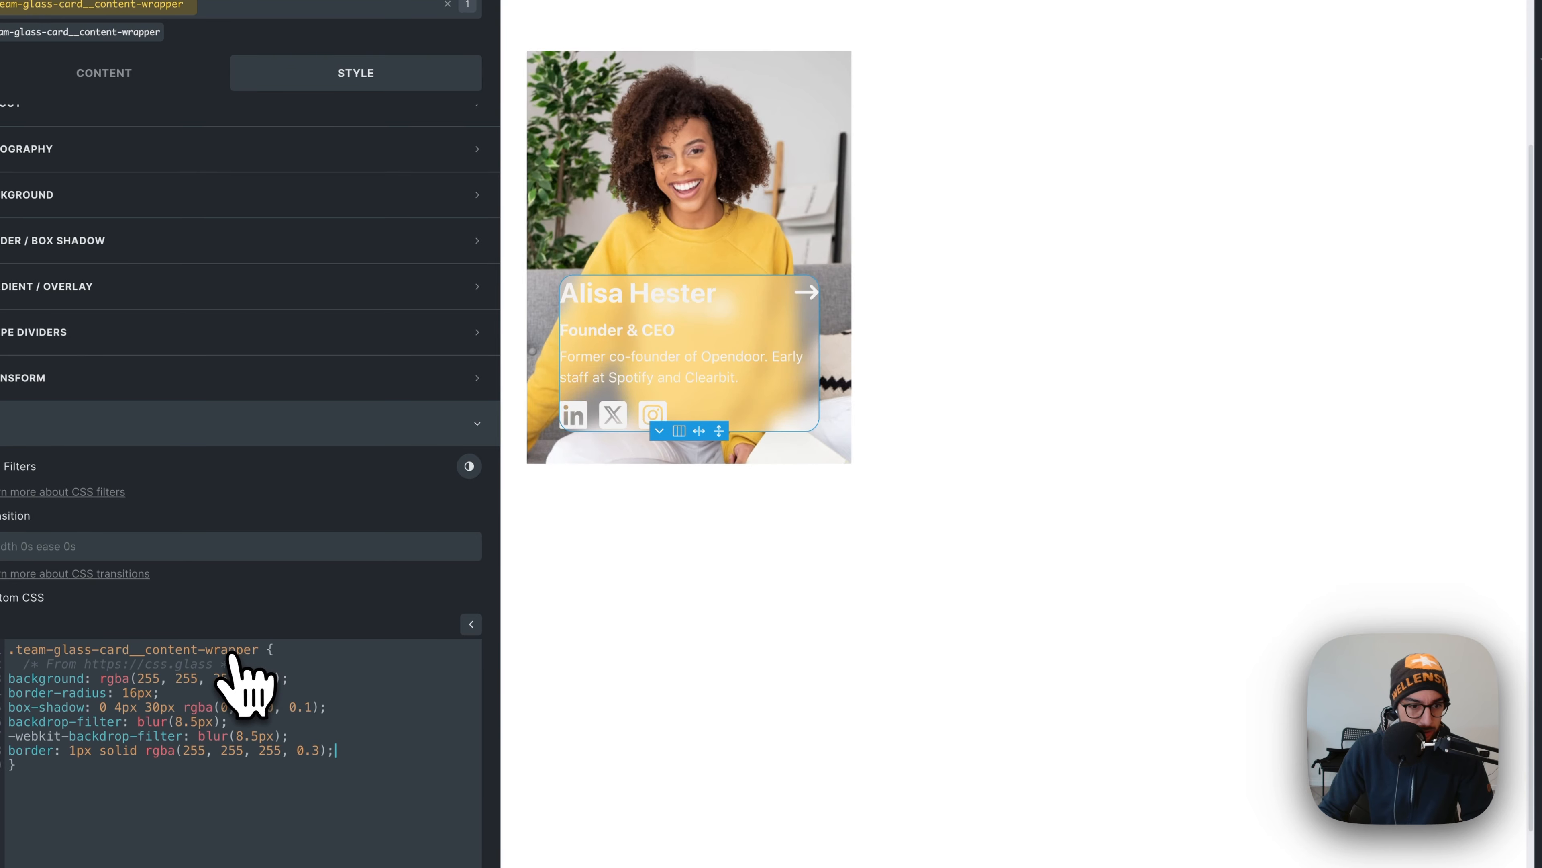
{"action": "left_click_drag", "start_coordinate": [235, 664], "coordinate": [7, 663]}
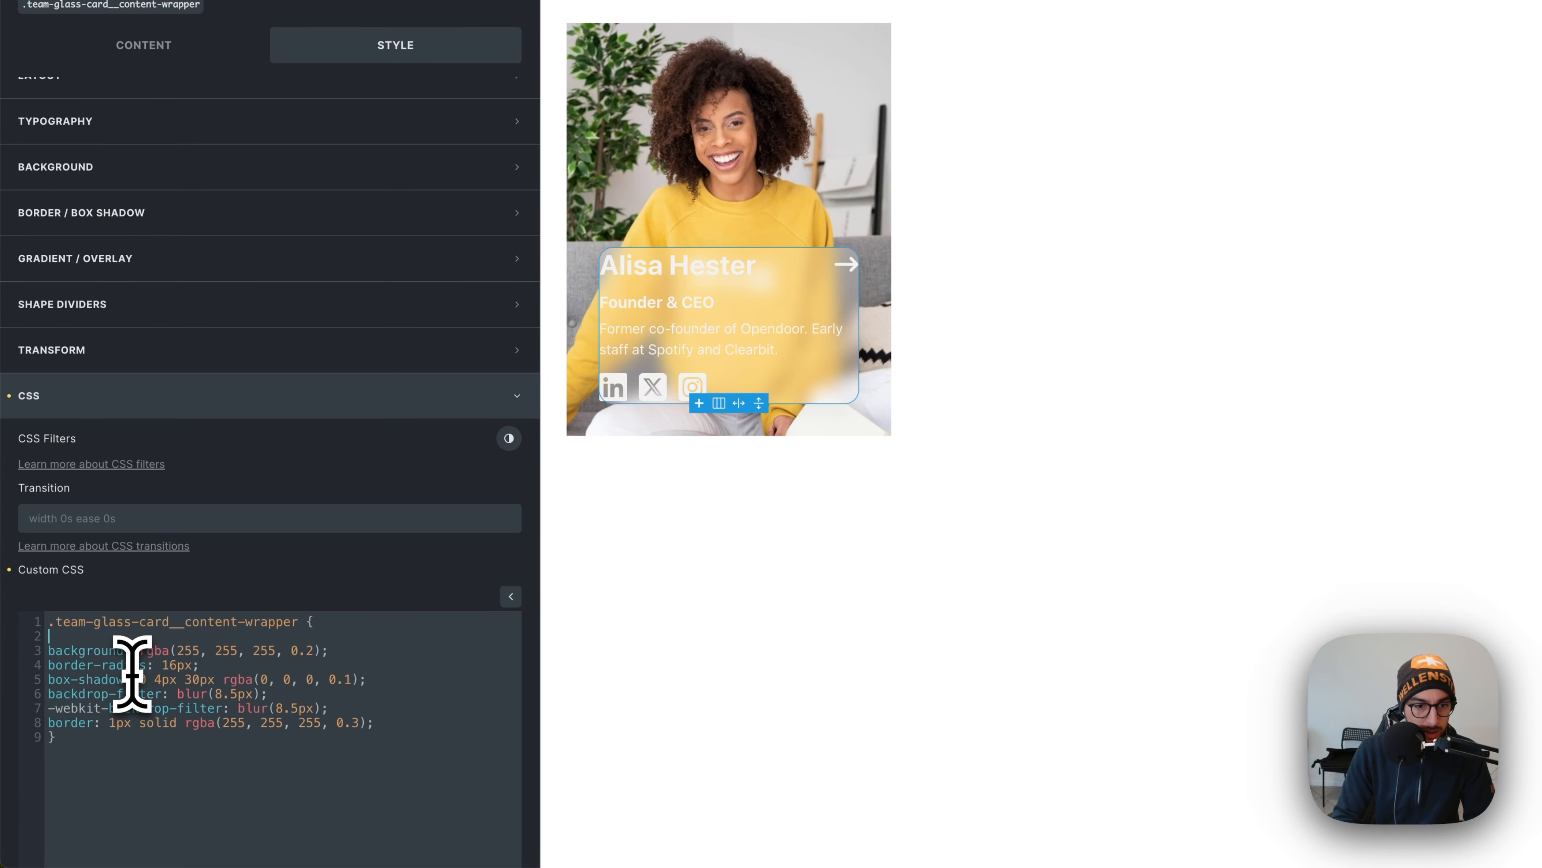
{"action": "key", "text": "BackSpace"}
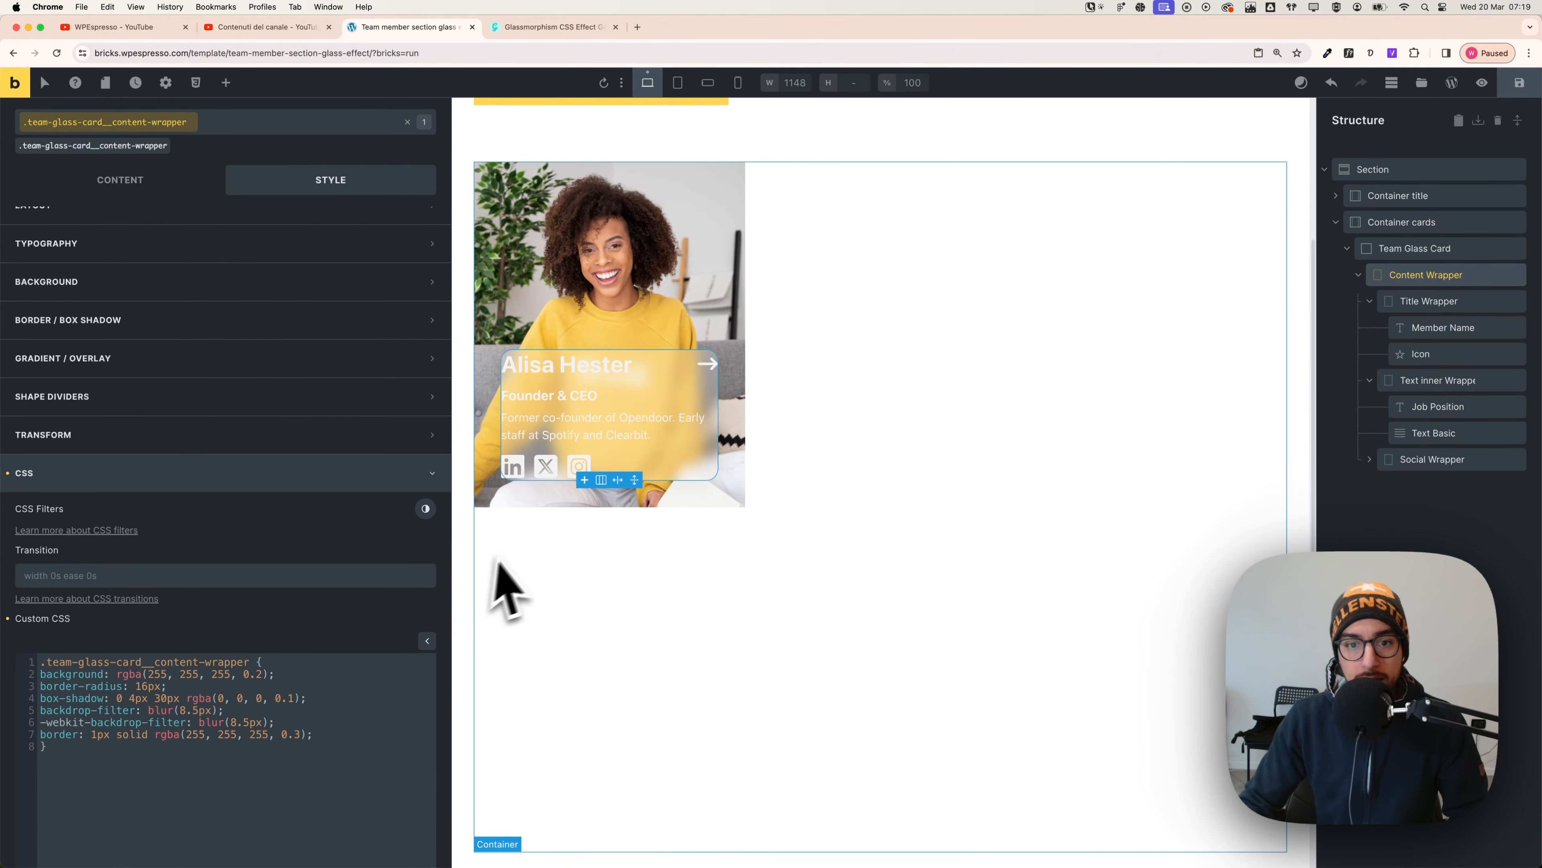
- Delete the border-radius and border rules, keeping background, shadow and 8.5px blur
{"action": "scroll", "coordinate": [507, 589], "scroll_direction": "up", "scroll_amount": 2}
{"action": "scroll", "coordinate": [650, 462], "scroll_direction": "up", "scroll_amount": 2}
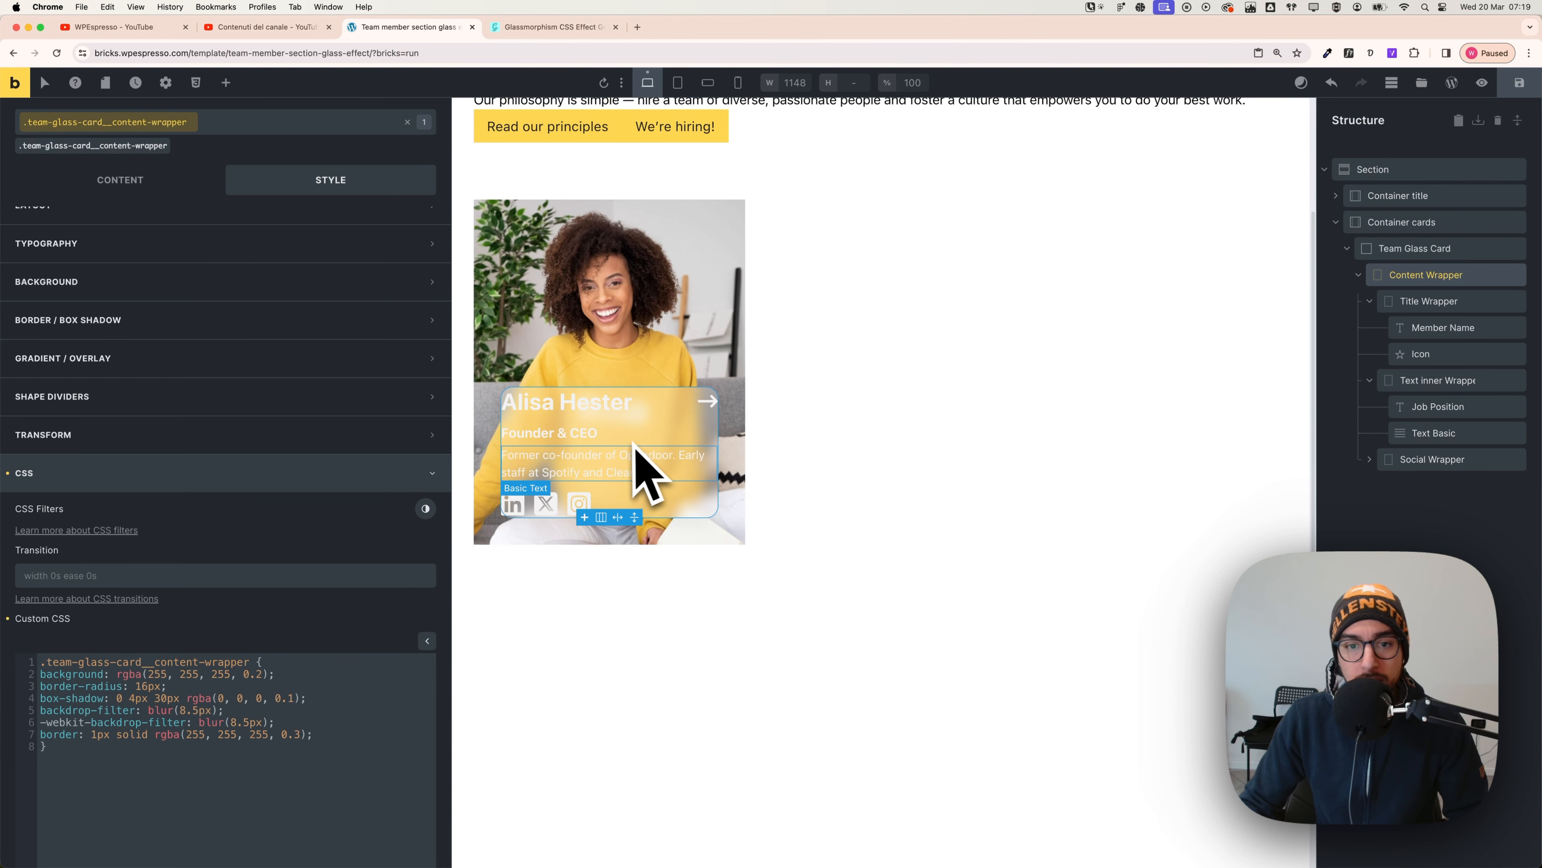
{"action": "scroll", "coordinate": [923, 466], "scroll_direction": "down", "scroll_amount": 1}
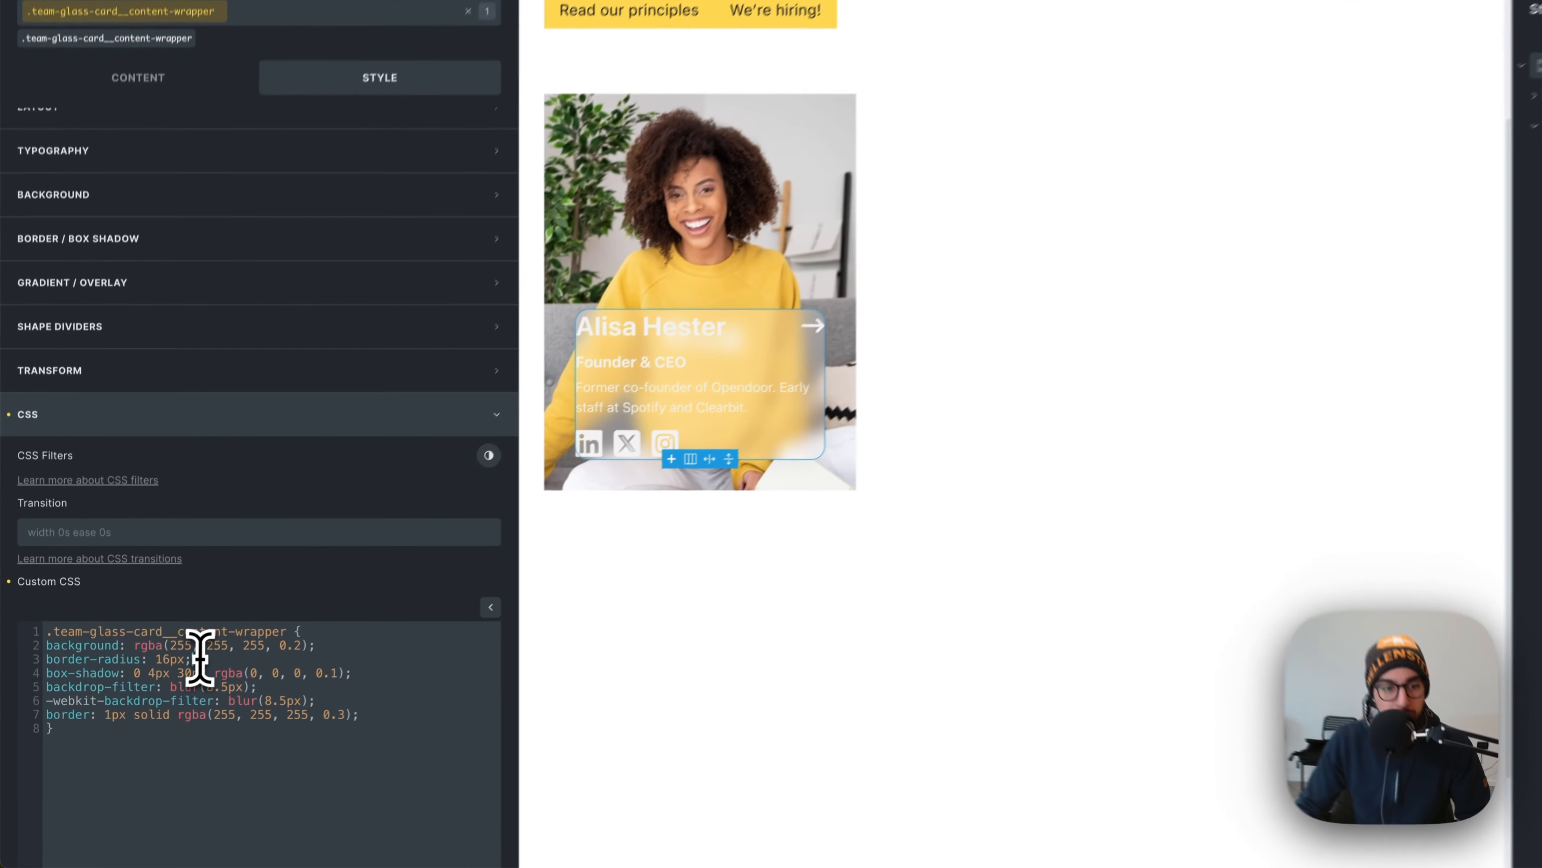
{"action": "left_click_drag", "start_coordinate": [165, 685], "coordinate": [39, 685]}
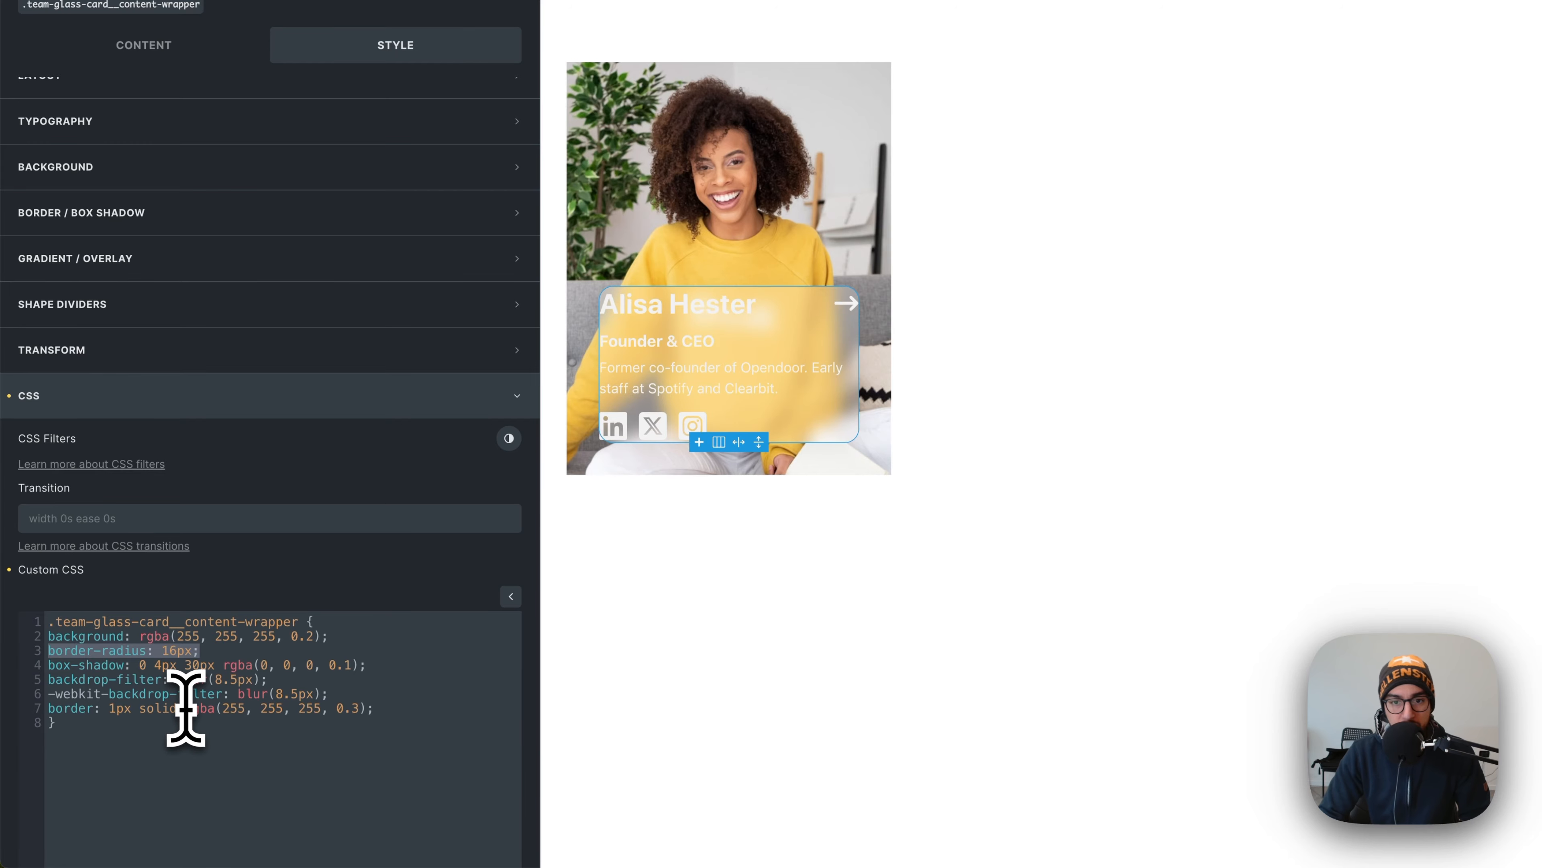
{"action": "key", "text": "BackSpace"}
{"action": "key", "text": "BackSpace"}
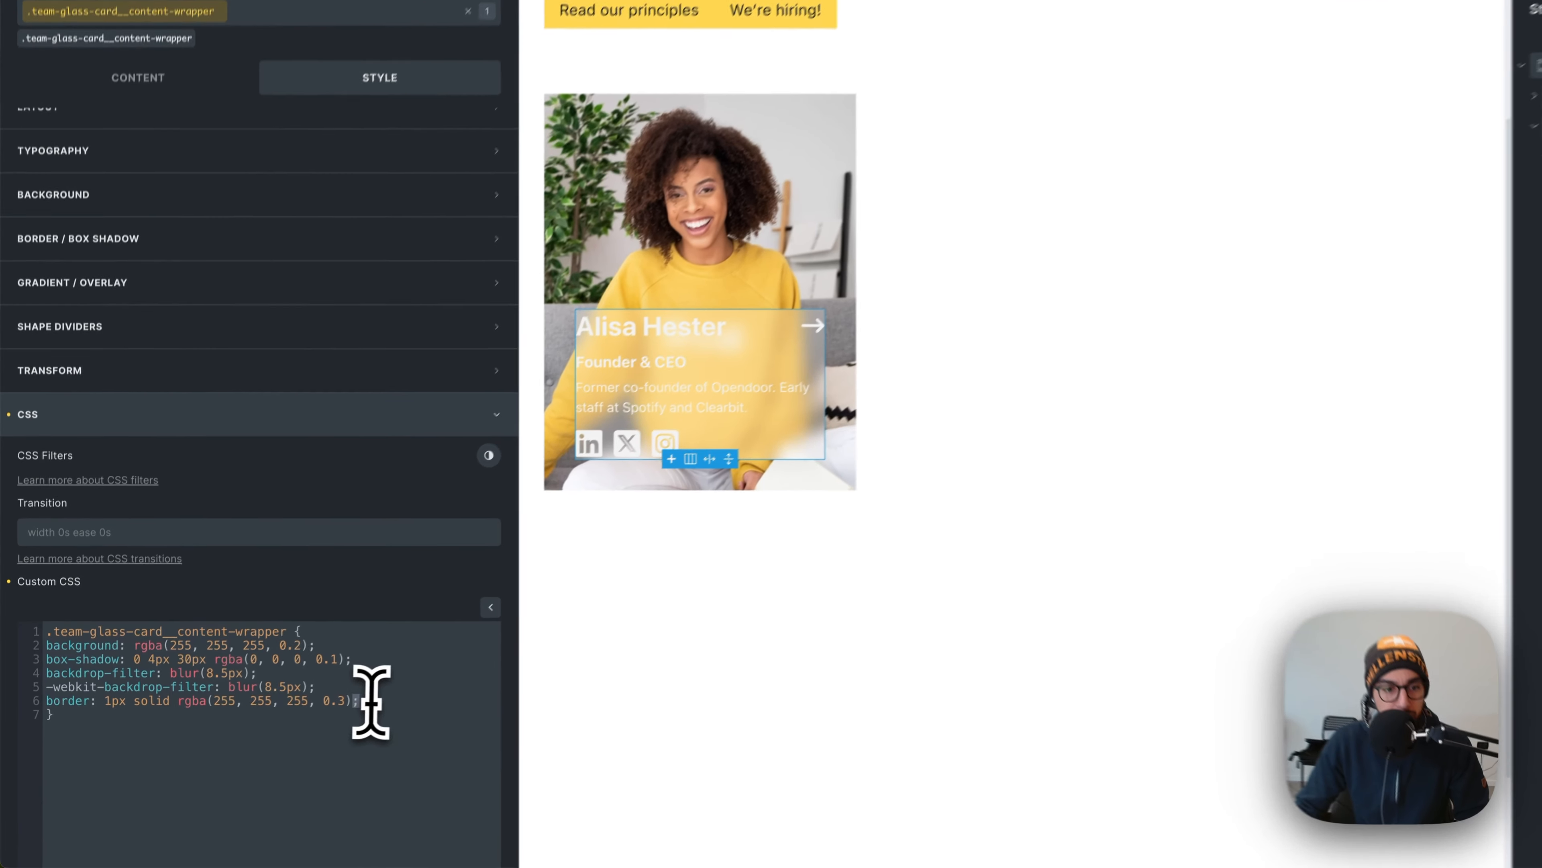
{"action": "left_click_drag", "start_coordinate": [321, 725], "coordinate": [23, 729]}
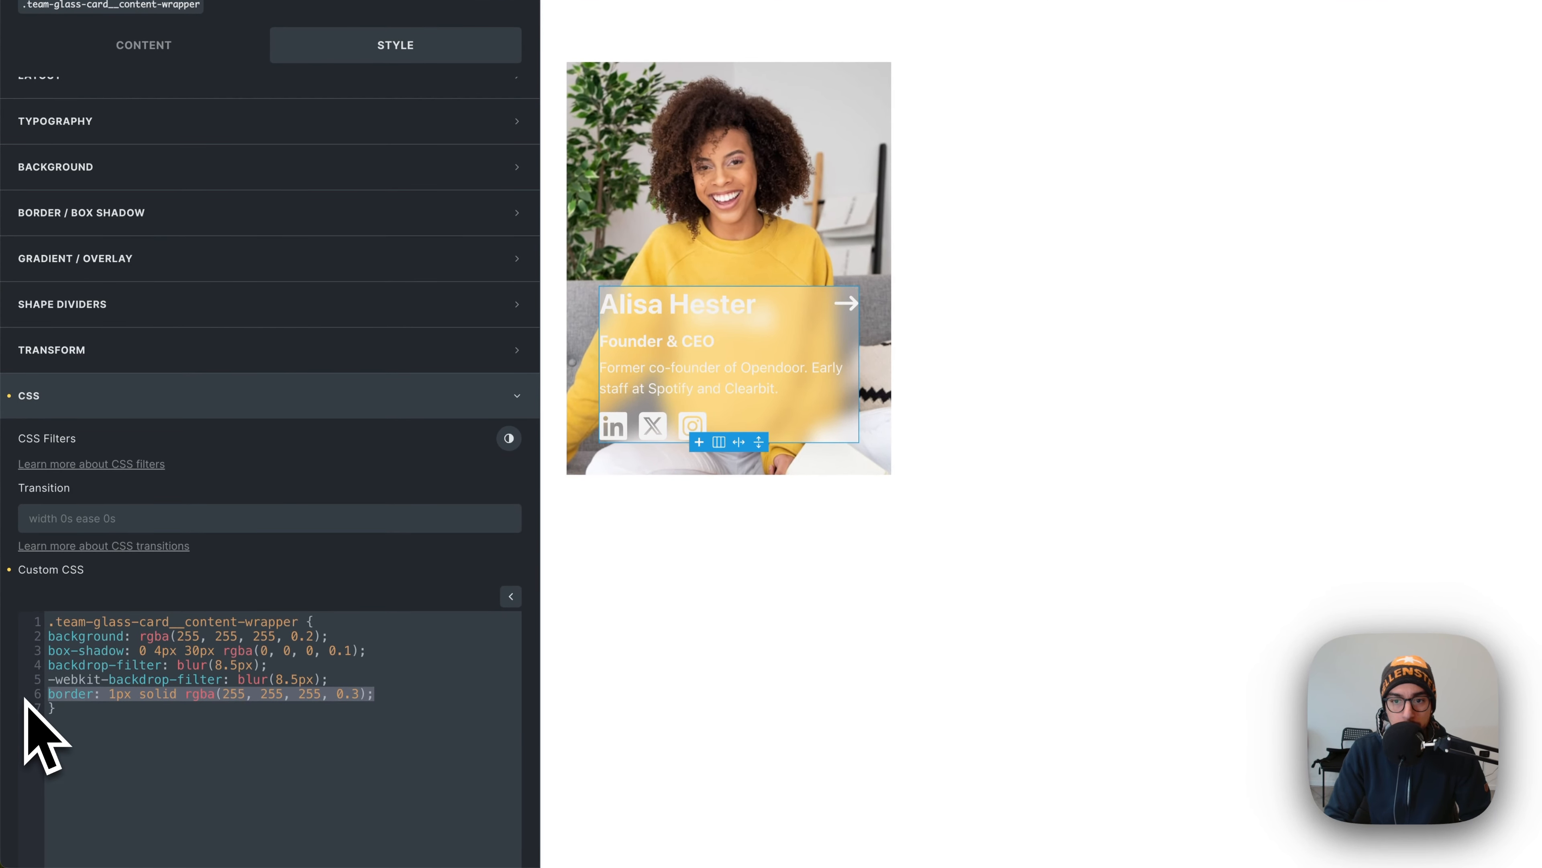
{"action": "key", "text": "BackSpace"}
{"action": "key", "text": "BackSpace"}
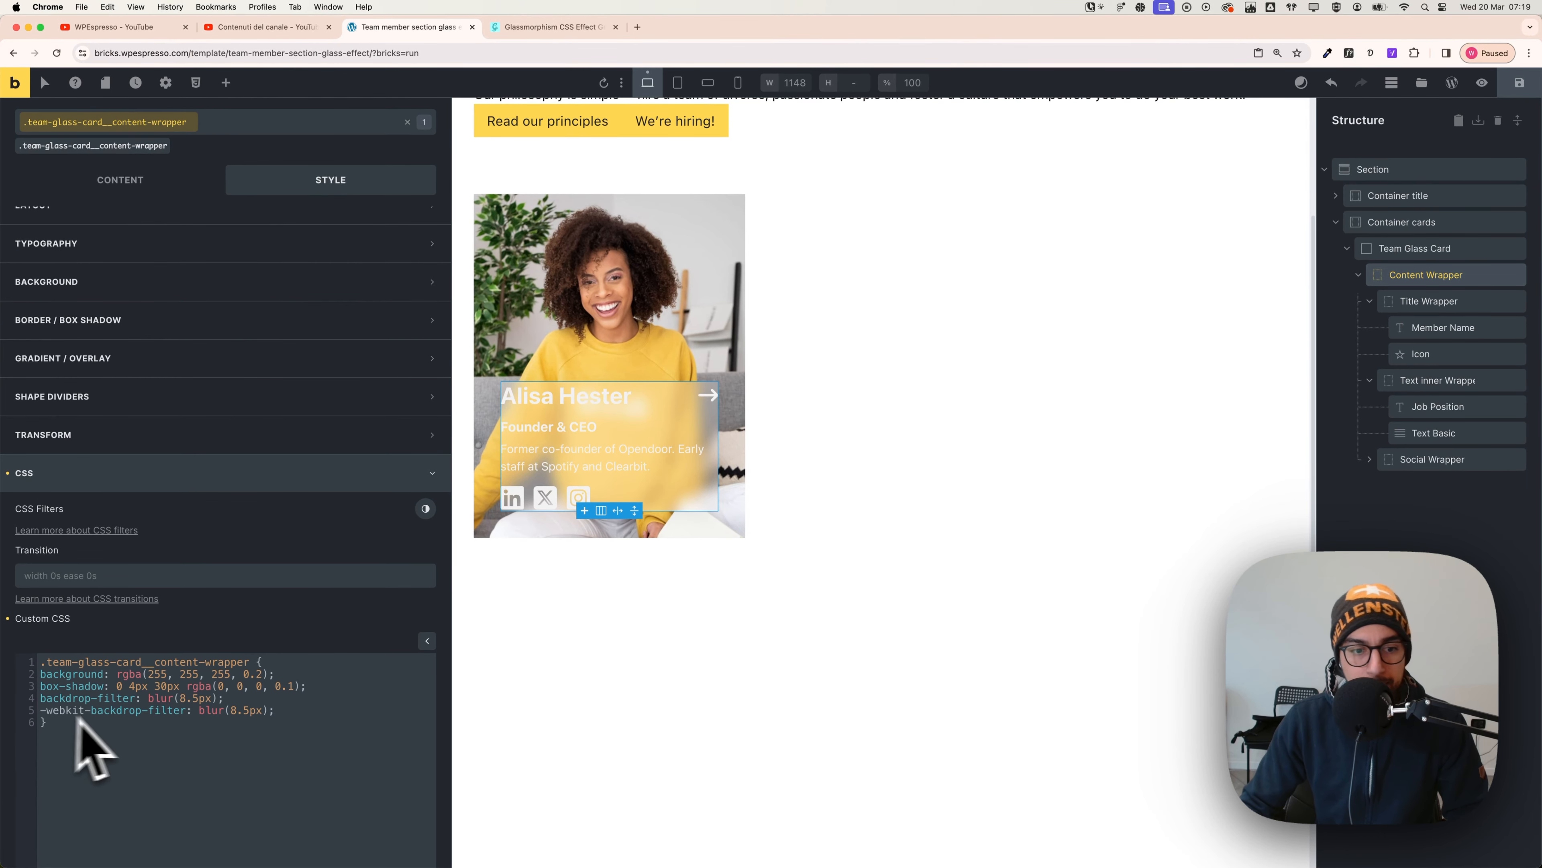
{"action": "scroll", "coordinate": [654, 482], "scroll_direction": "up", "scroll_amount": 1}
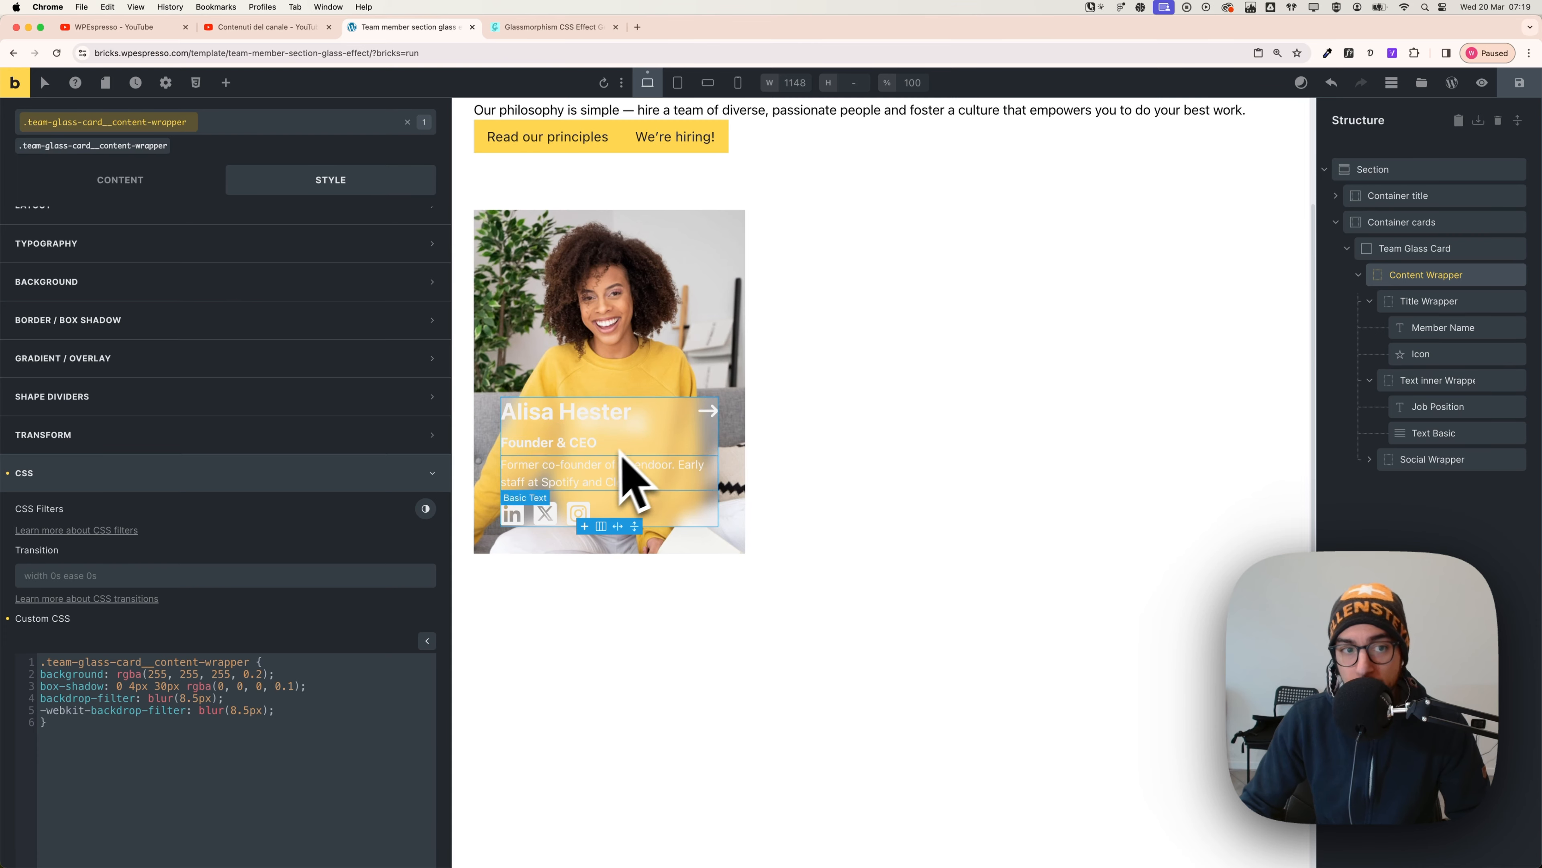
{"action": "scroll", "coordinate": [534, 517], "scroll_direction": "up", "scroll_amount": 1}
{"action": "scroll", "coordinate": [265, 422], "scroll_direction": "up", "scroll_amount": 2}
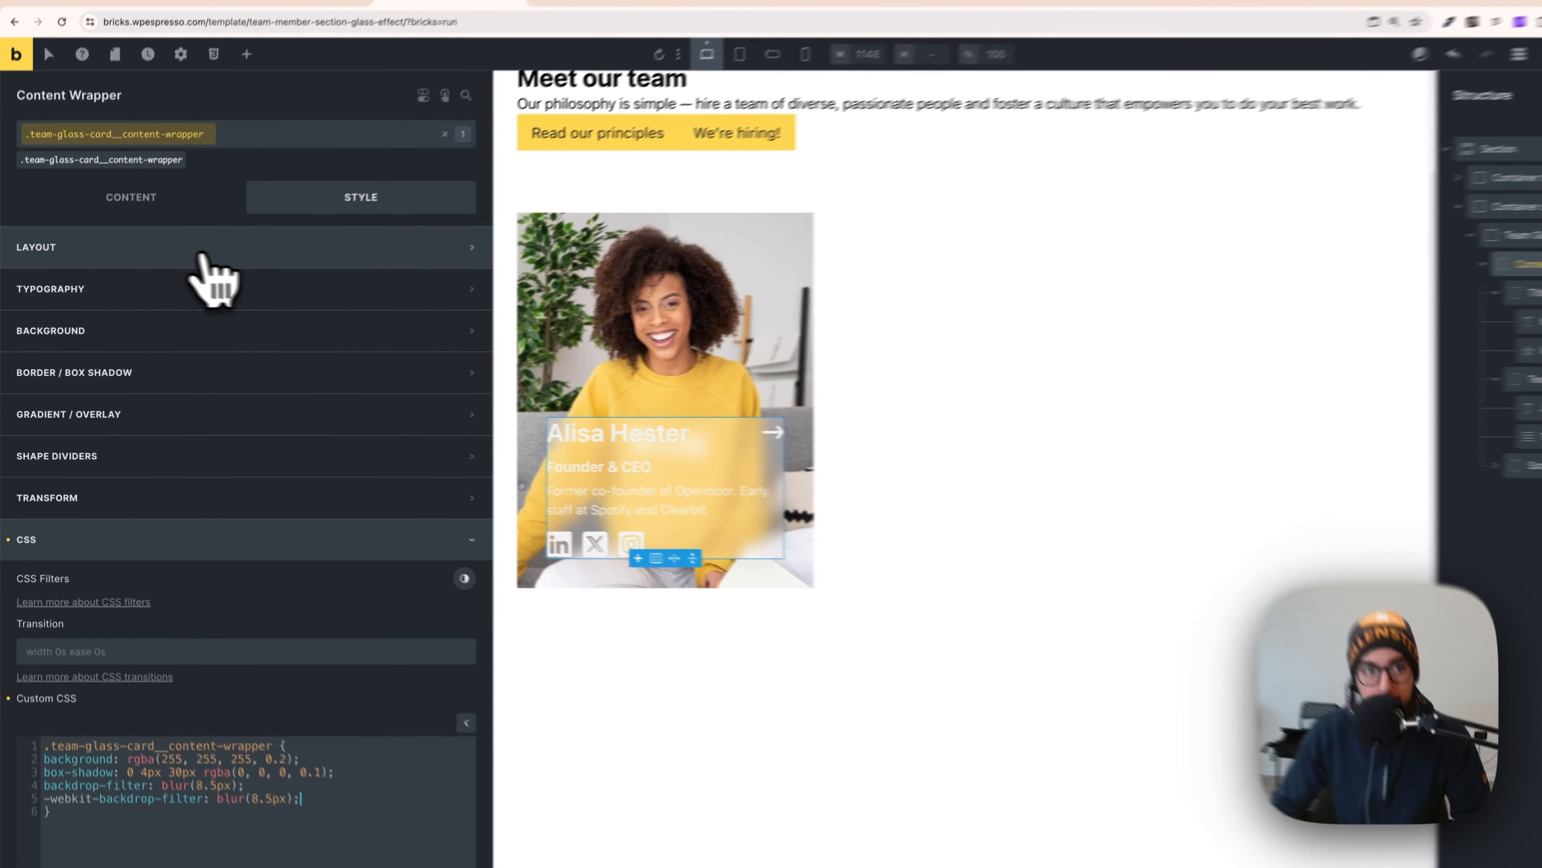
- Set the Content Wrapper padding to var(--space-m) on all sides, replacing an initial XS try
{"action": "left_click", "coordinate": [190, 258]}
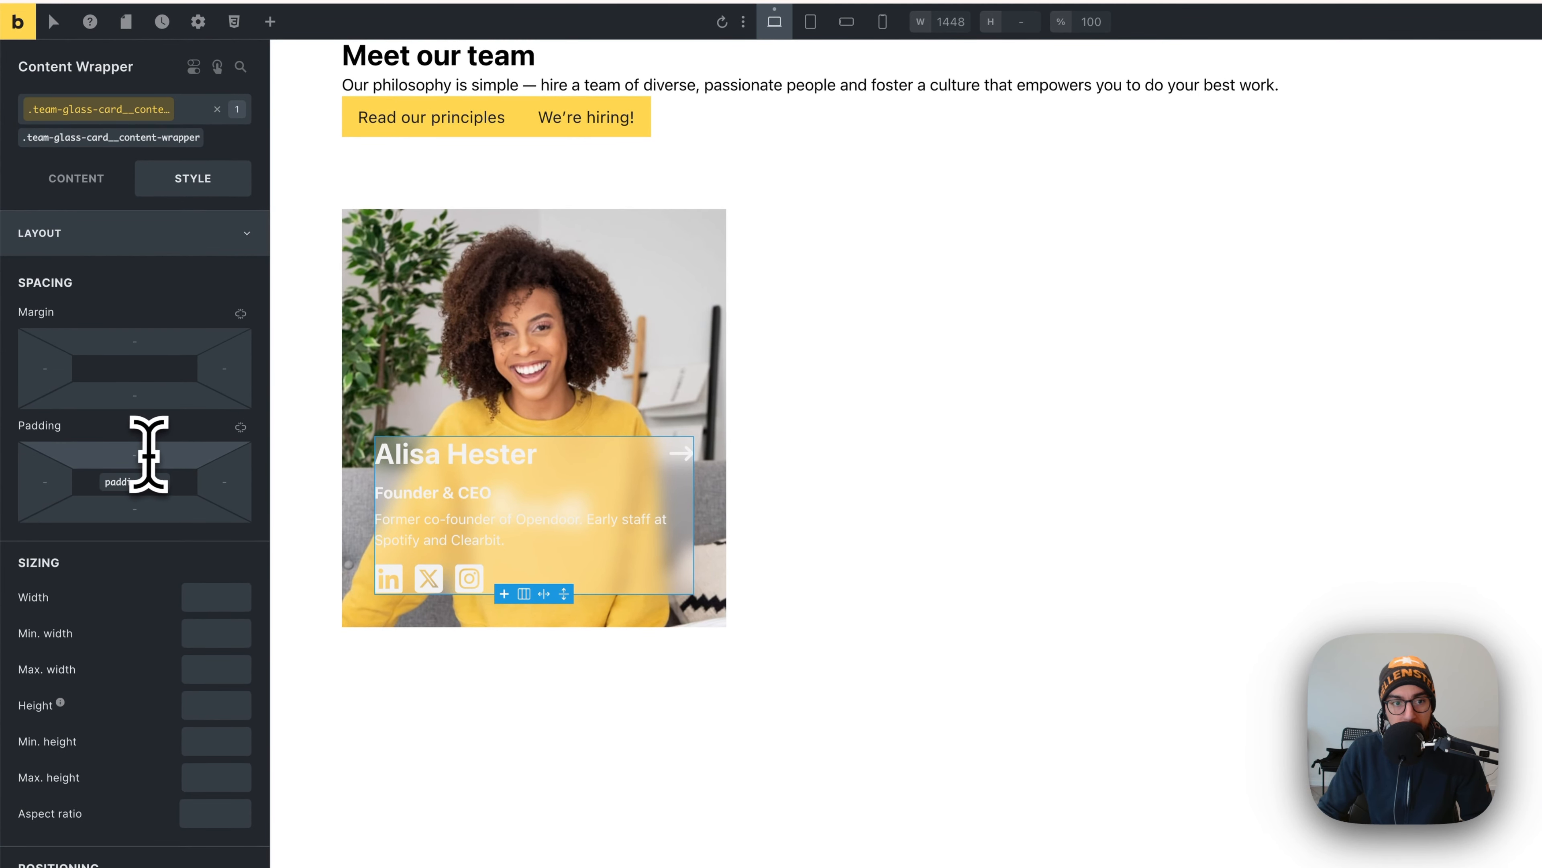
{"action": "left_click", "coordinate": [149, 453]}
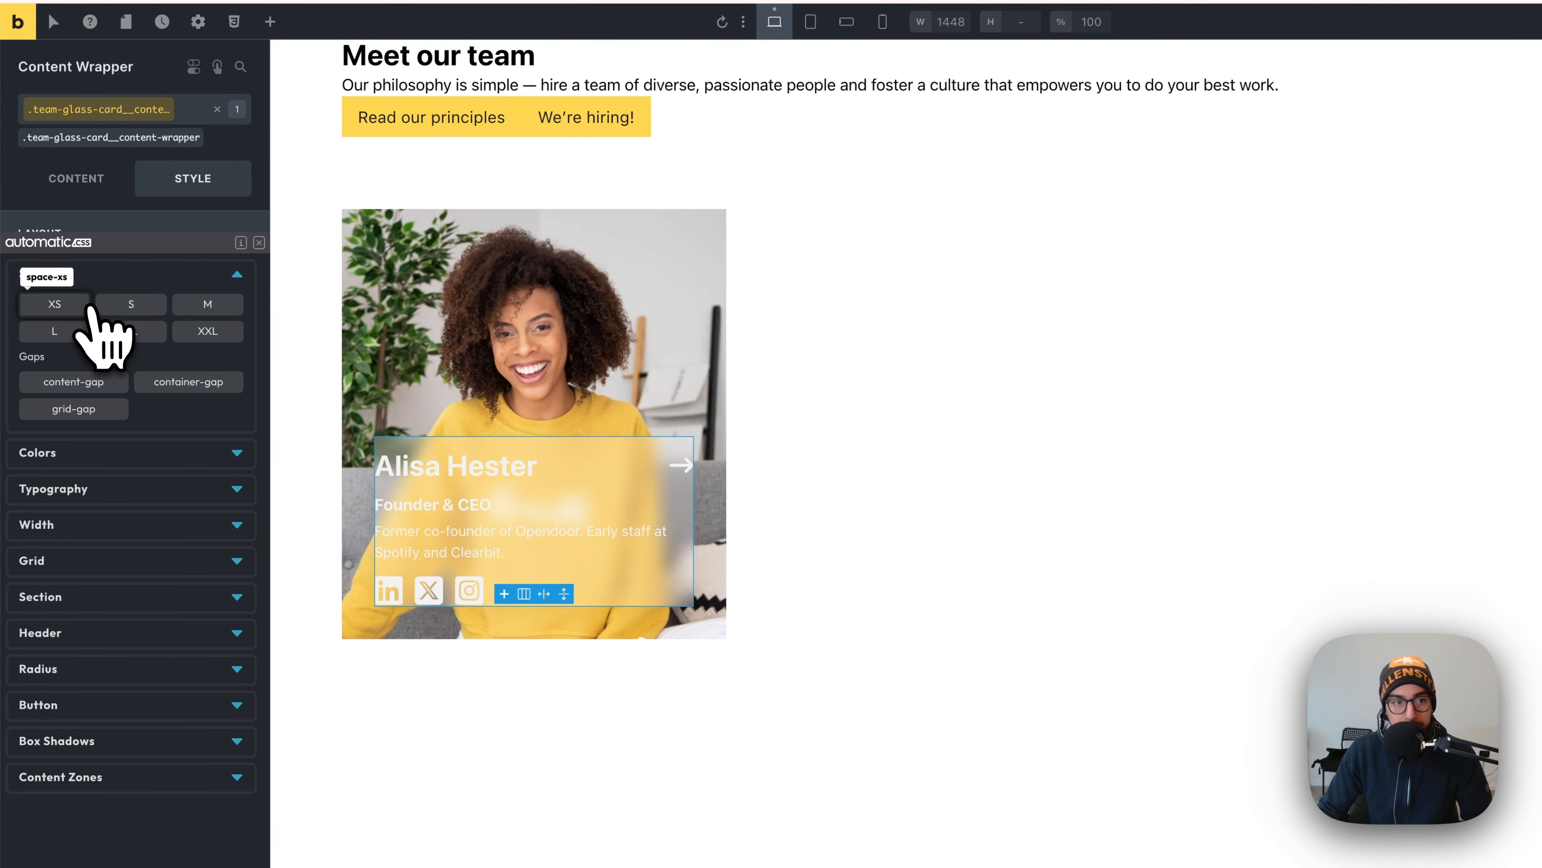
{"action": "left_click", "coordinate": [69, 308]}
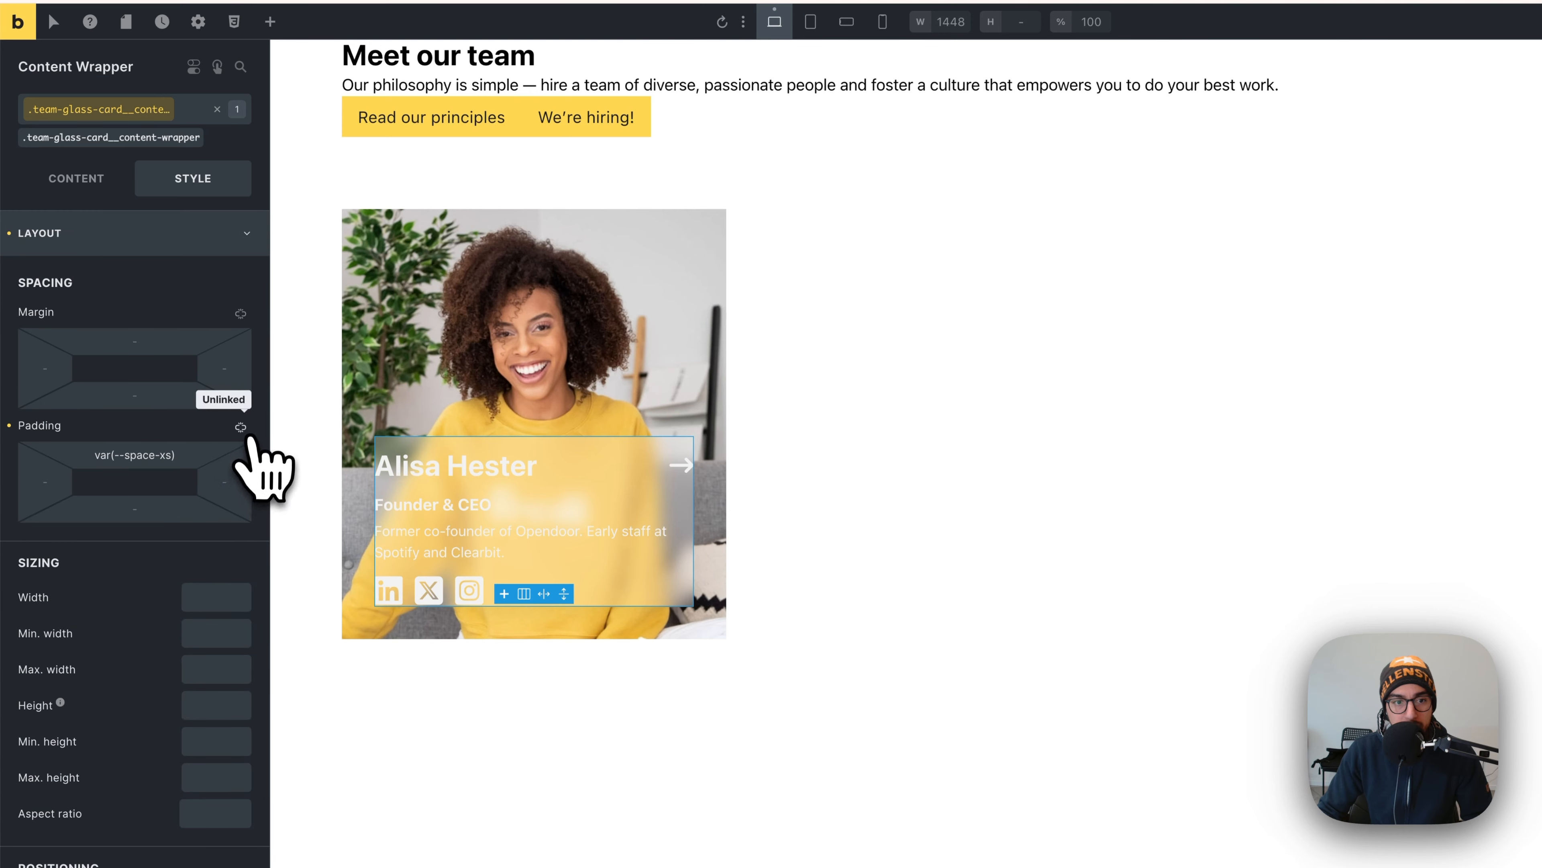
{"action": "left_click", "coordinate": [241, 427]}
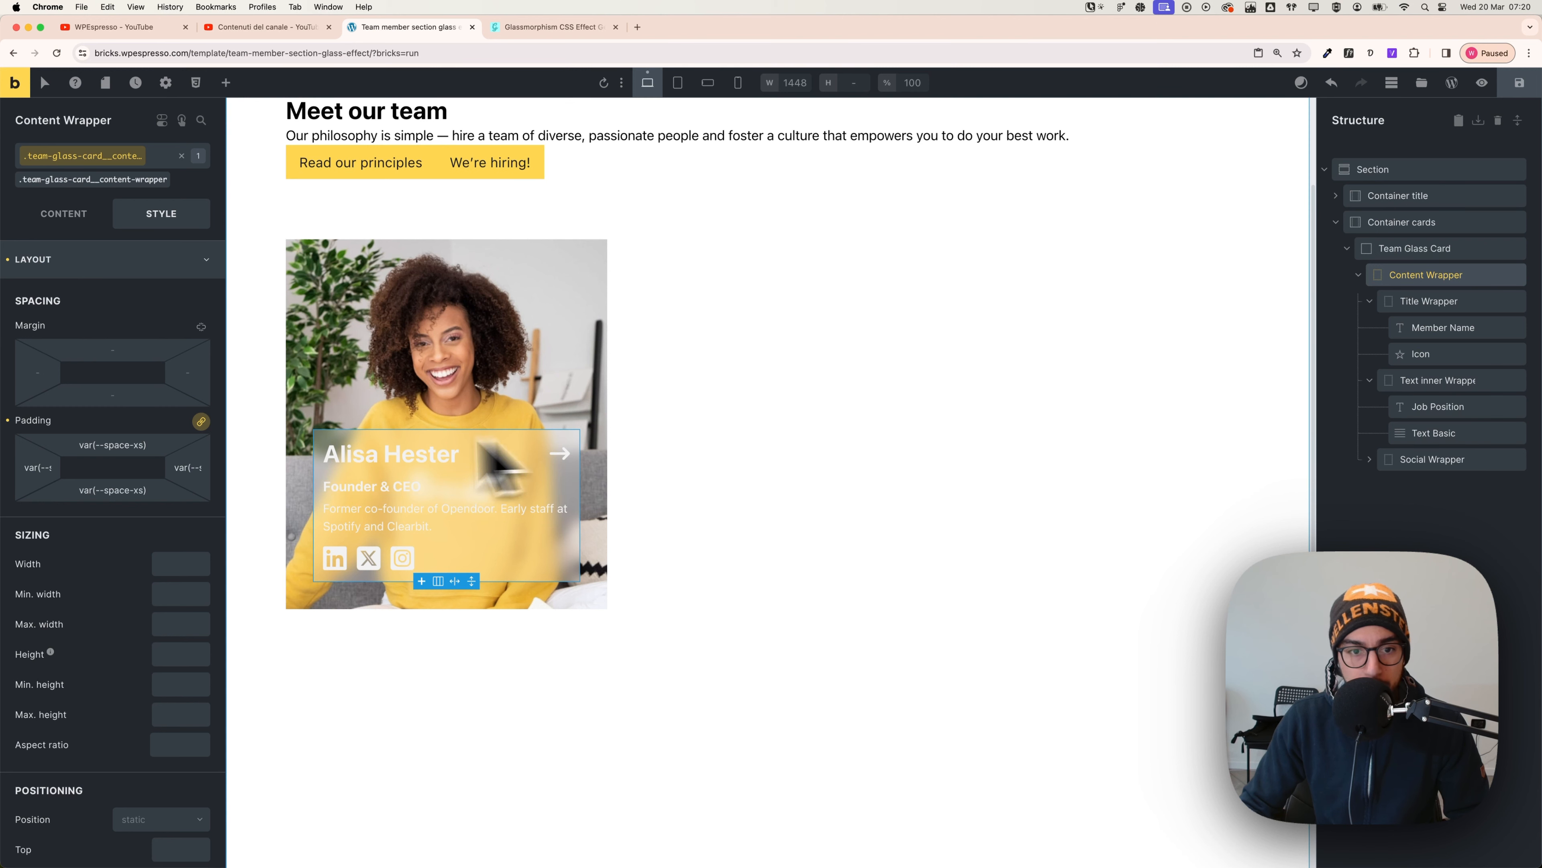
{"action": "left_click", "coordinate": [106, 260]}
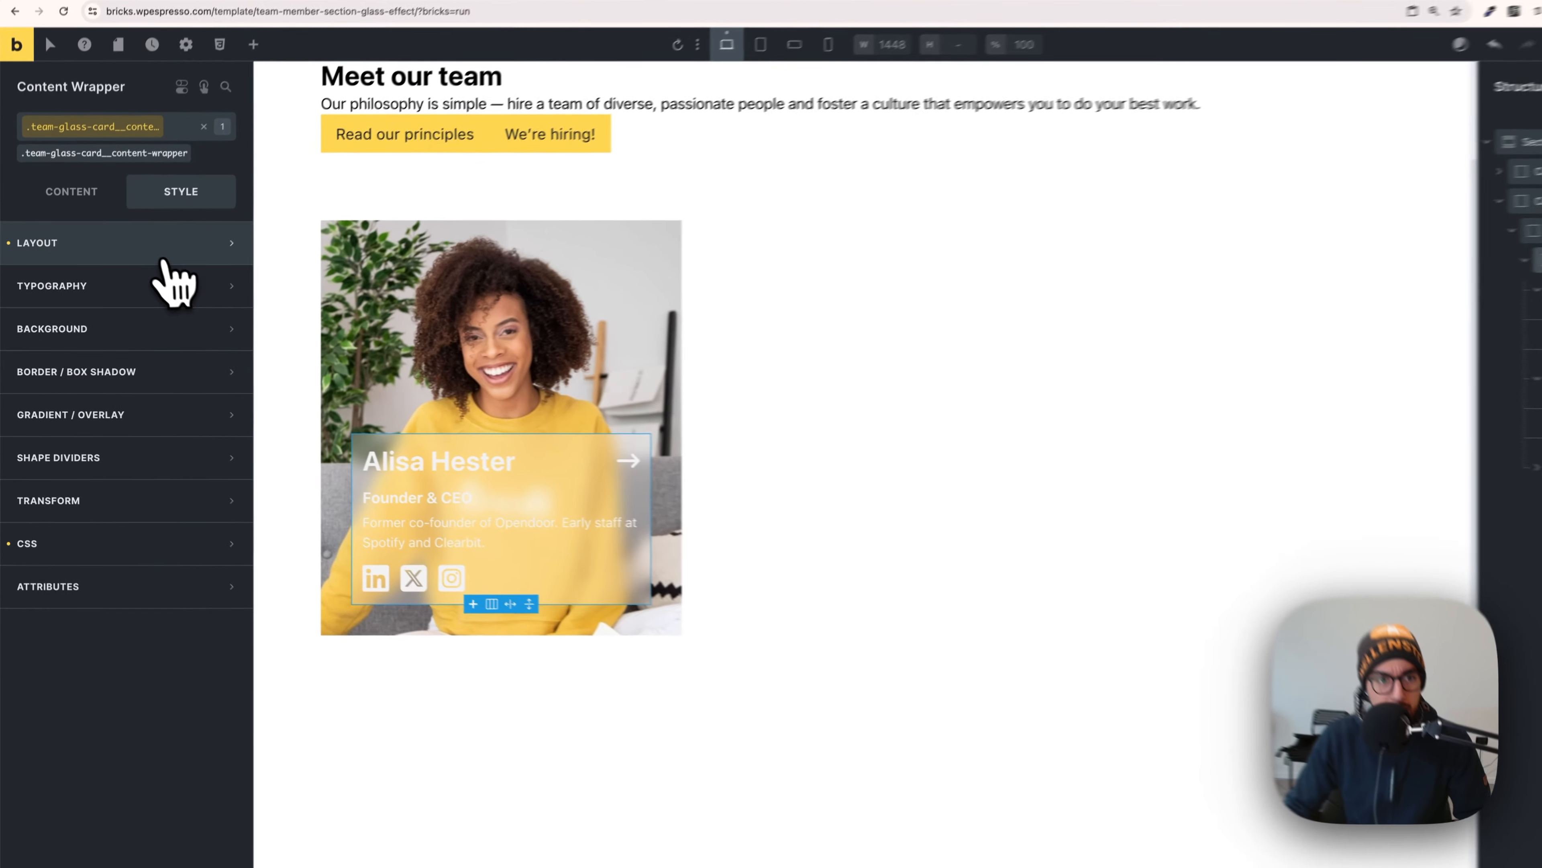
{"action": "left_click", "coordinate": [146, 261]}
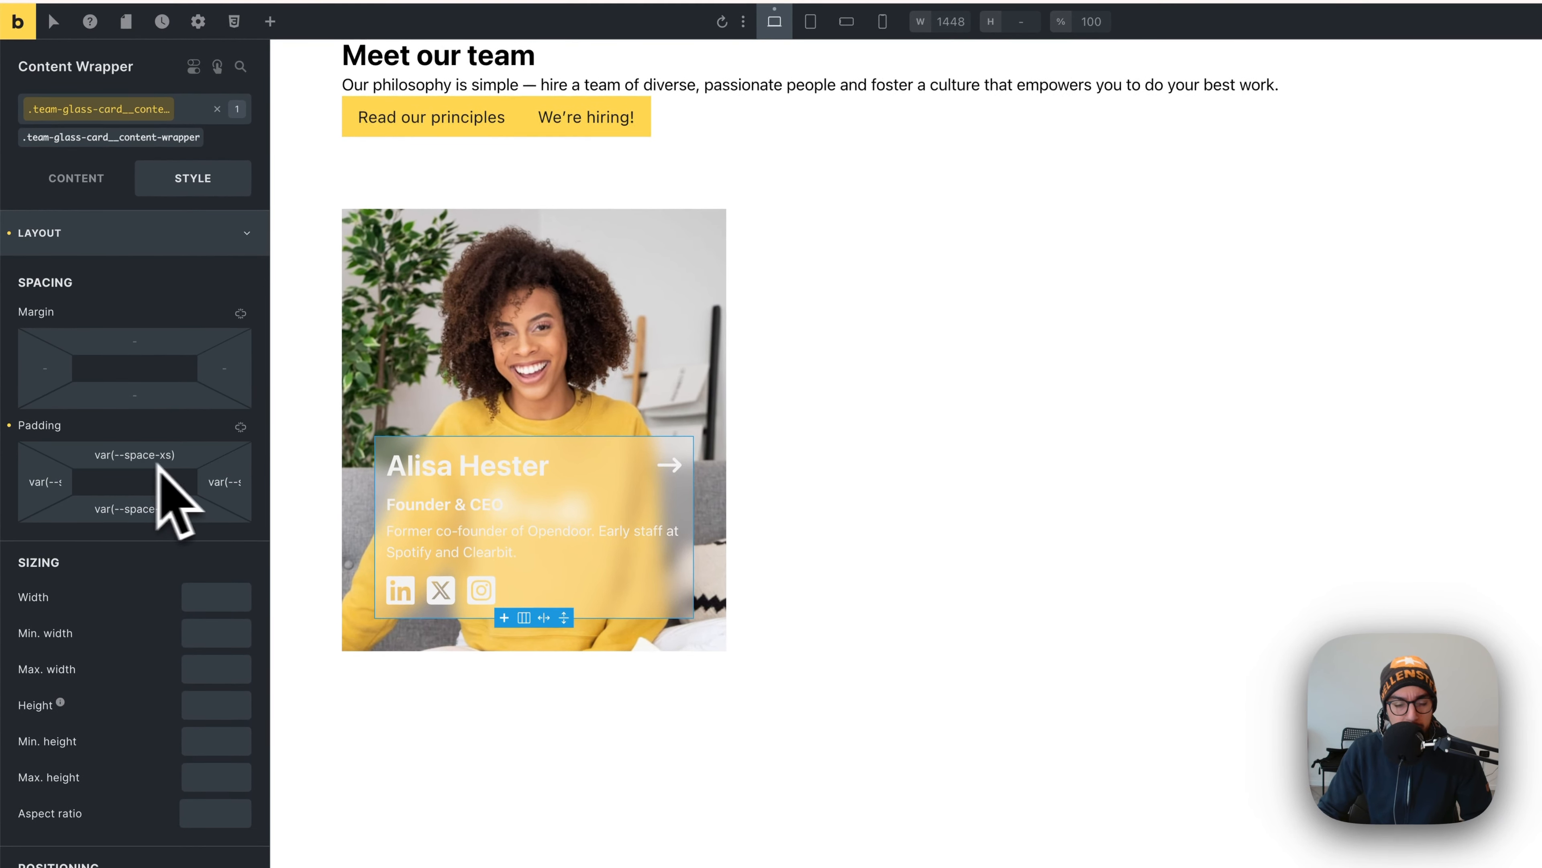
{"action": "left_click", "coordinate": [129, 457]}
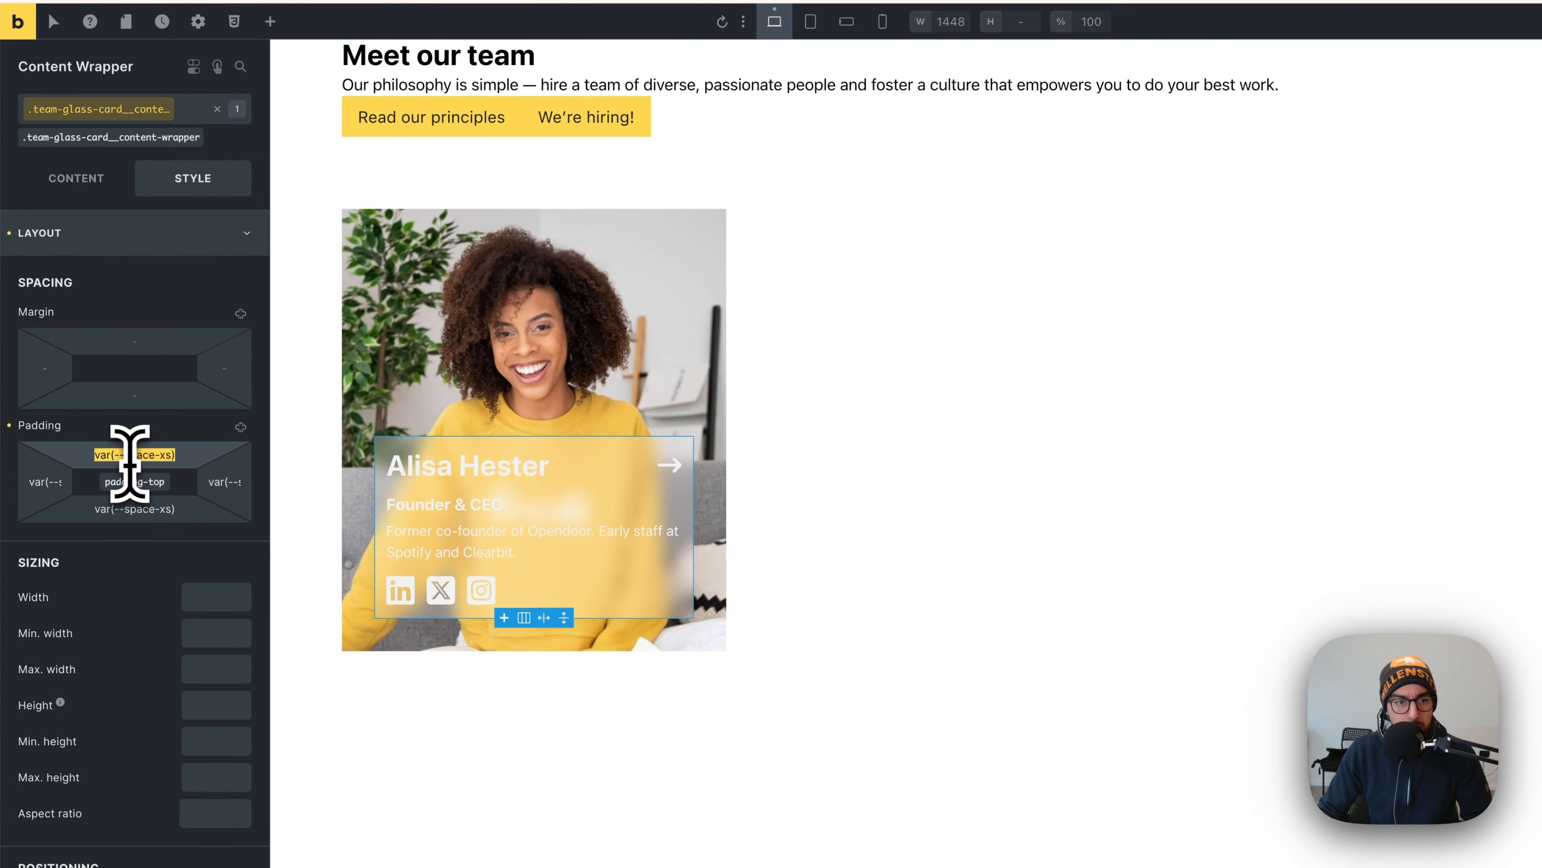
{"action": "right_click", "coordinate": [135, 459]}
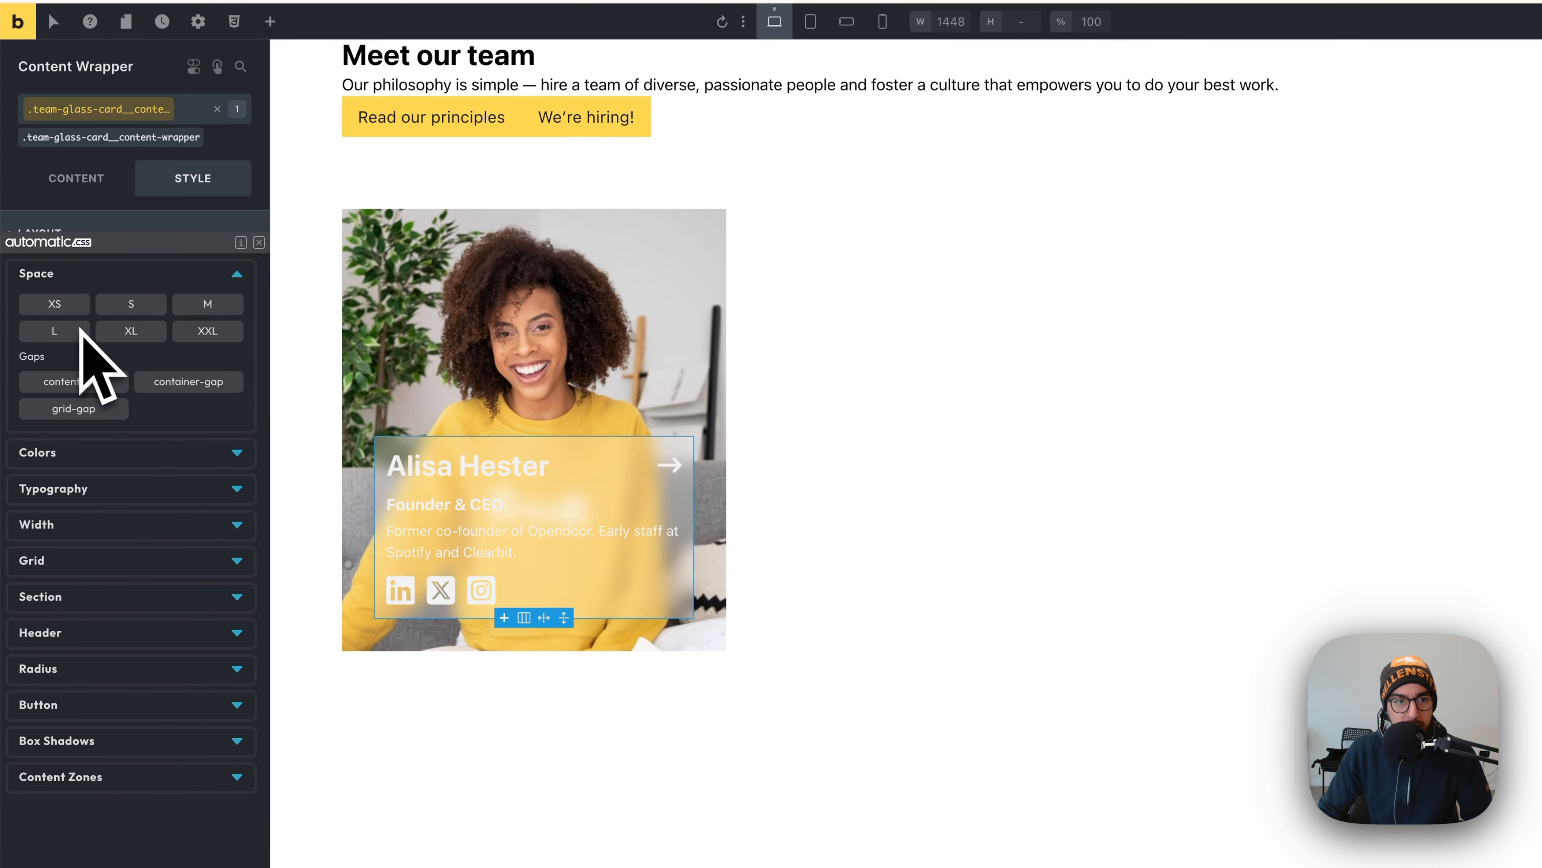
{"action": "left_click", "coordinate": [201, 309]}
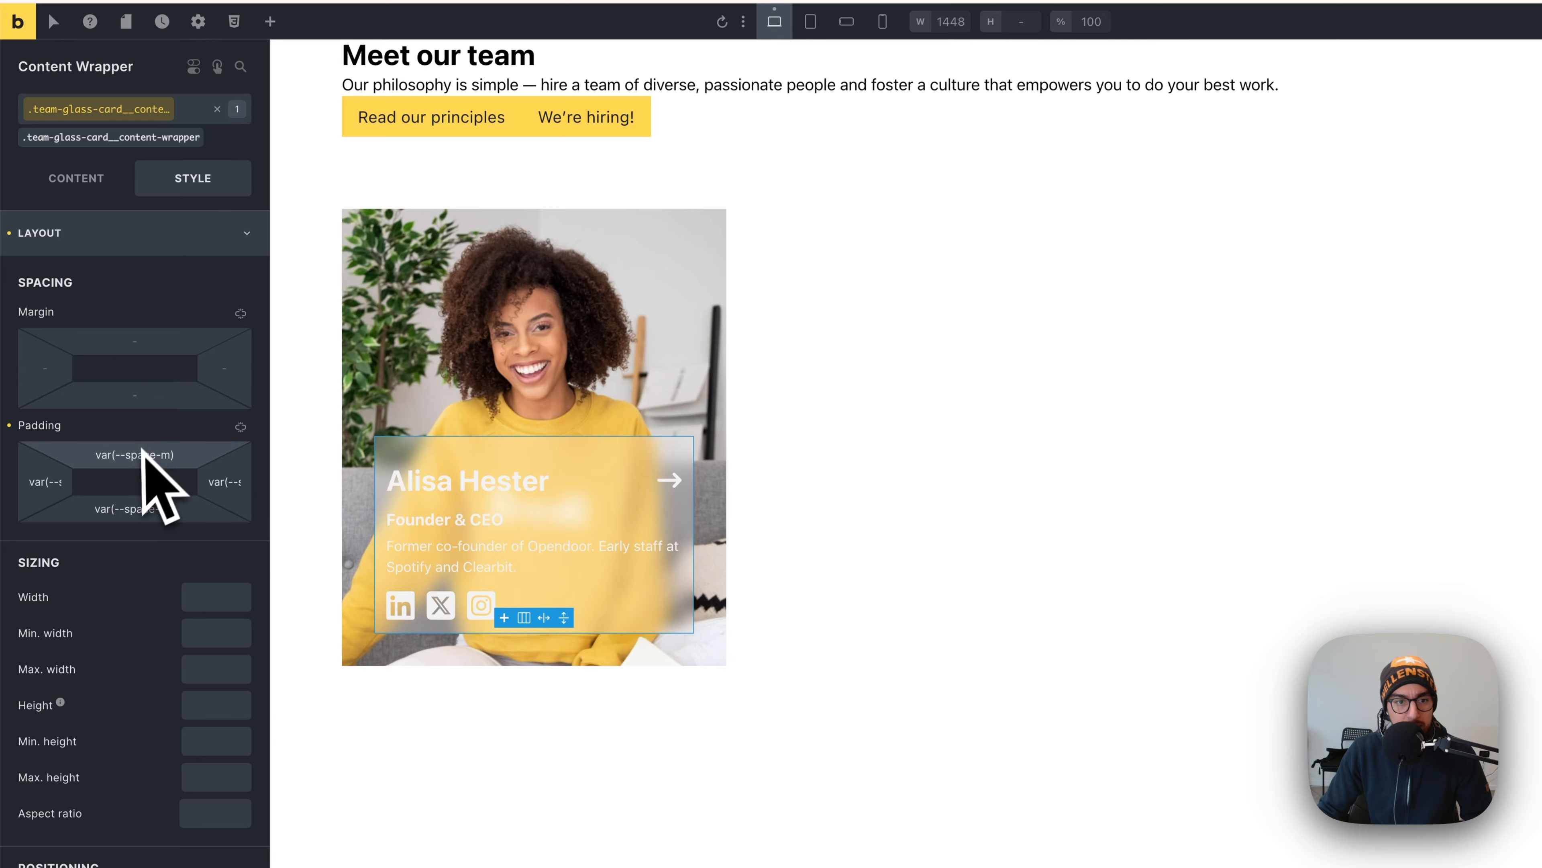
{"action": "left_click", "coordinate": [240, 427]}
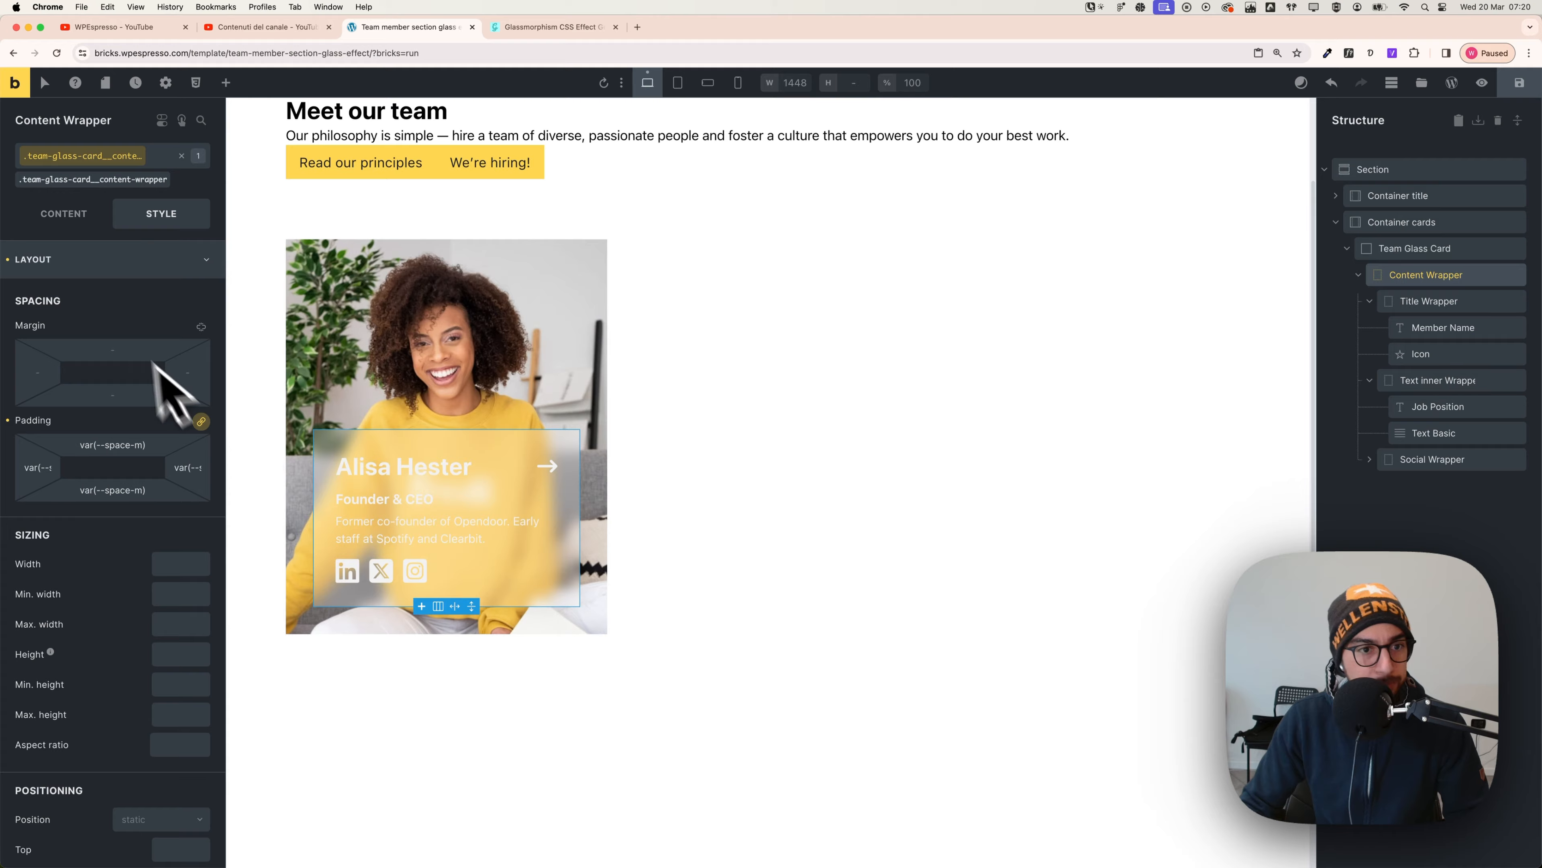
{"action": "left_click", "coordinate": [122, 260]}
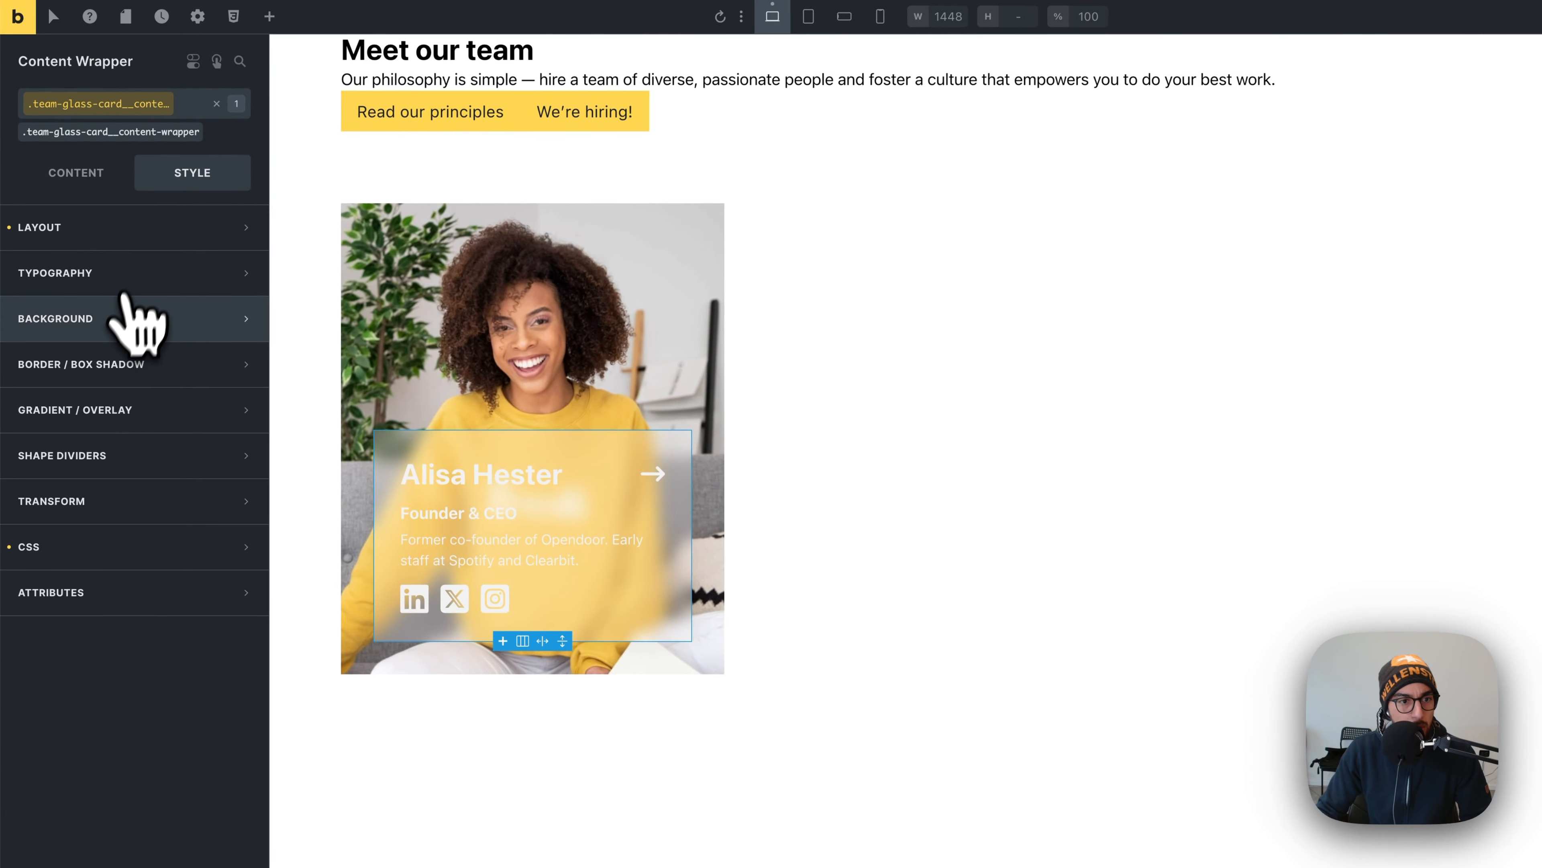
- Give the Content Wrapper a solid border in the text-light colour
{"action": "left_click", "coordinate": [122, 364]}
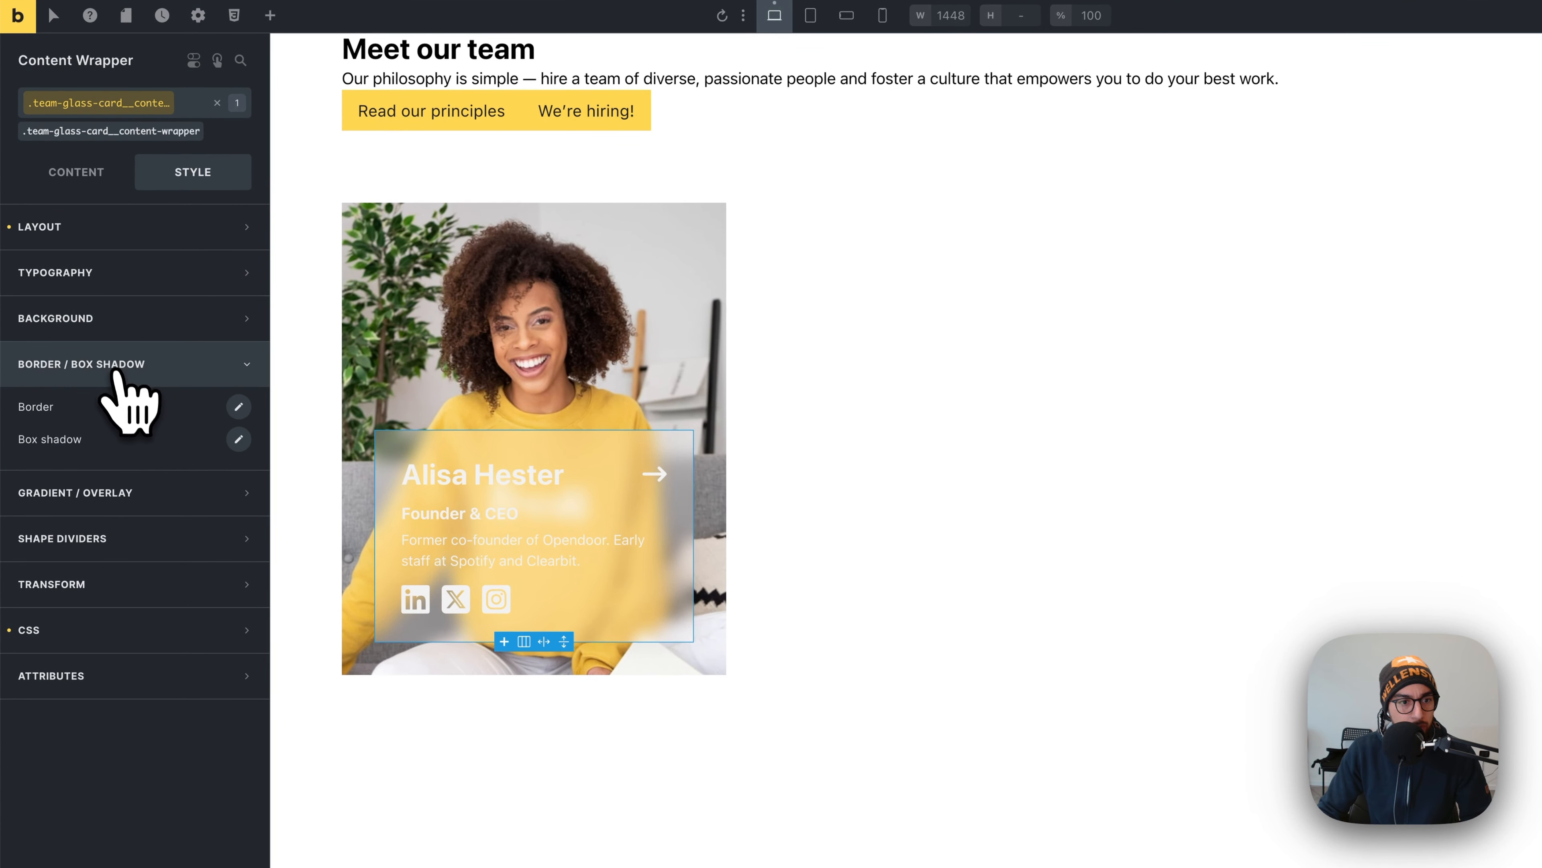
{"action": "left_click", "coordinate": [239, 407]}
{"action": "left_click", "coordinate": [157, 541]}
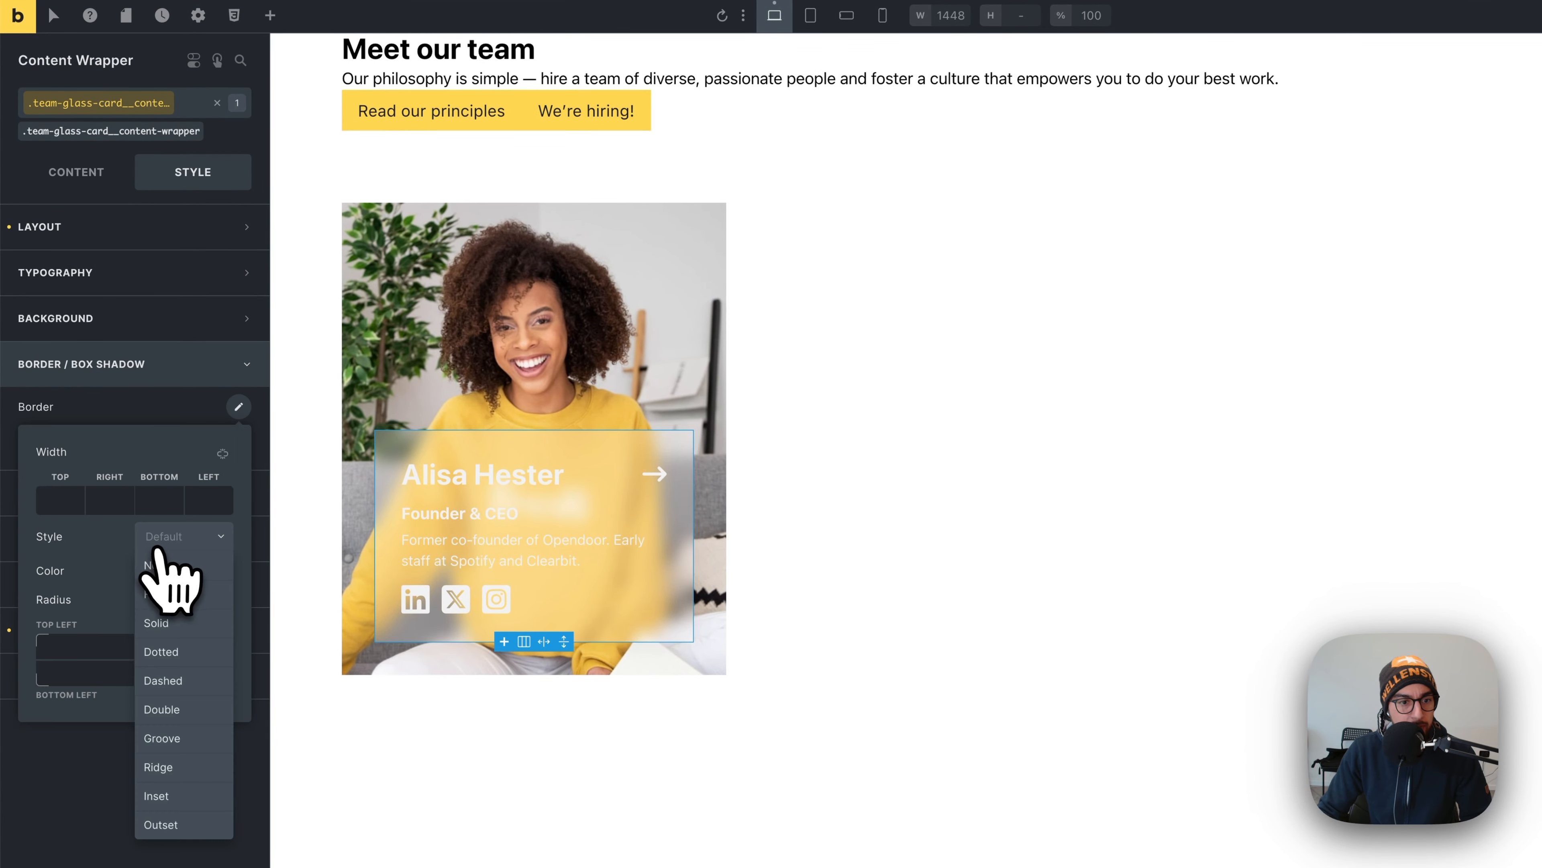
{"action": "left_click", "coordinate": [176, 622]}
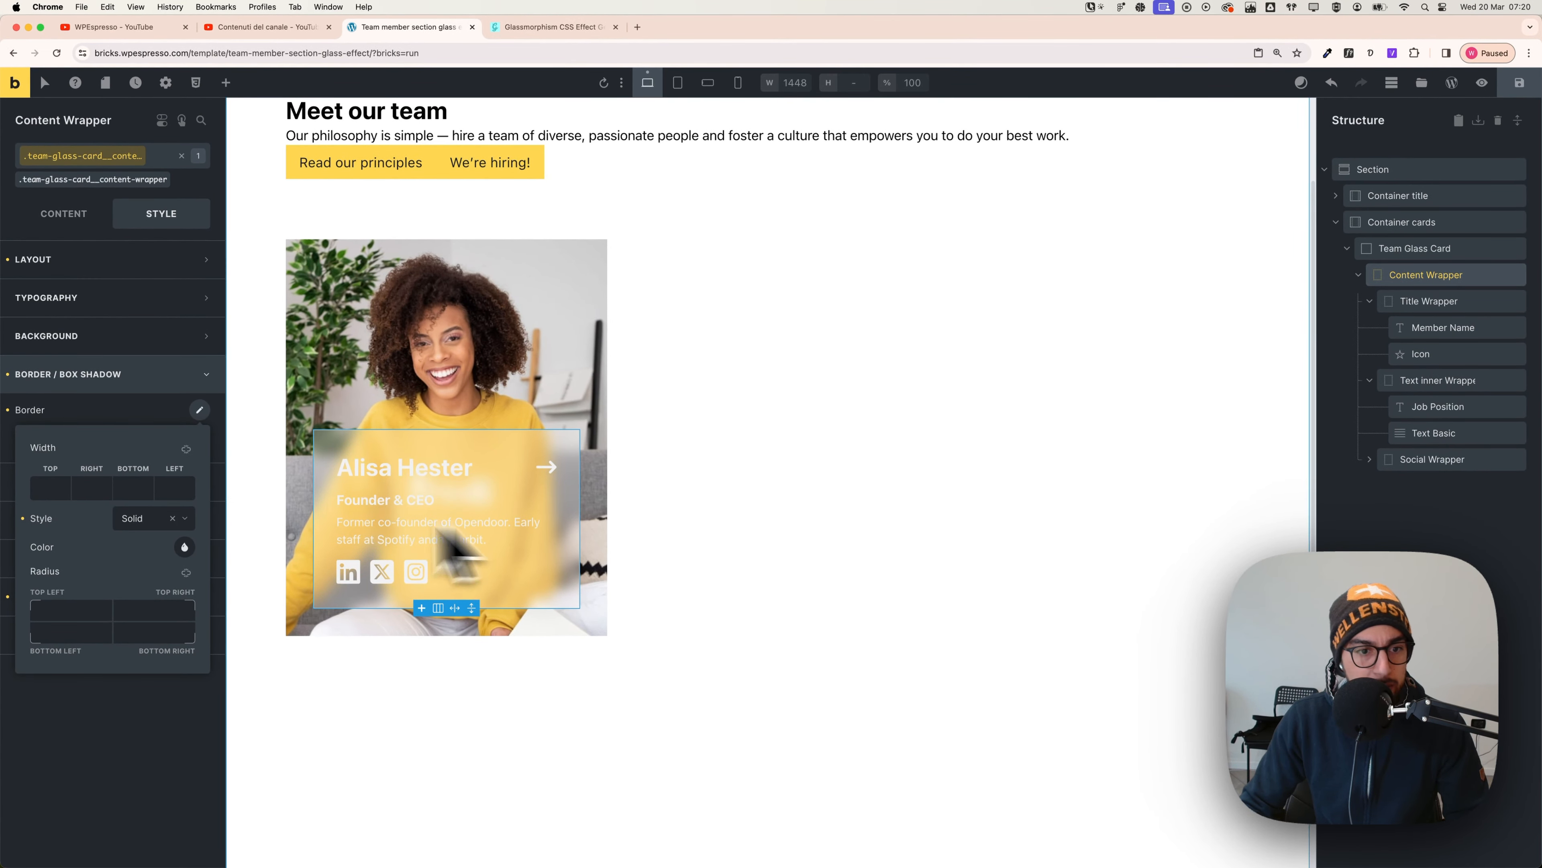
{"action": "left_click", "coordinate": [185, 546]}
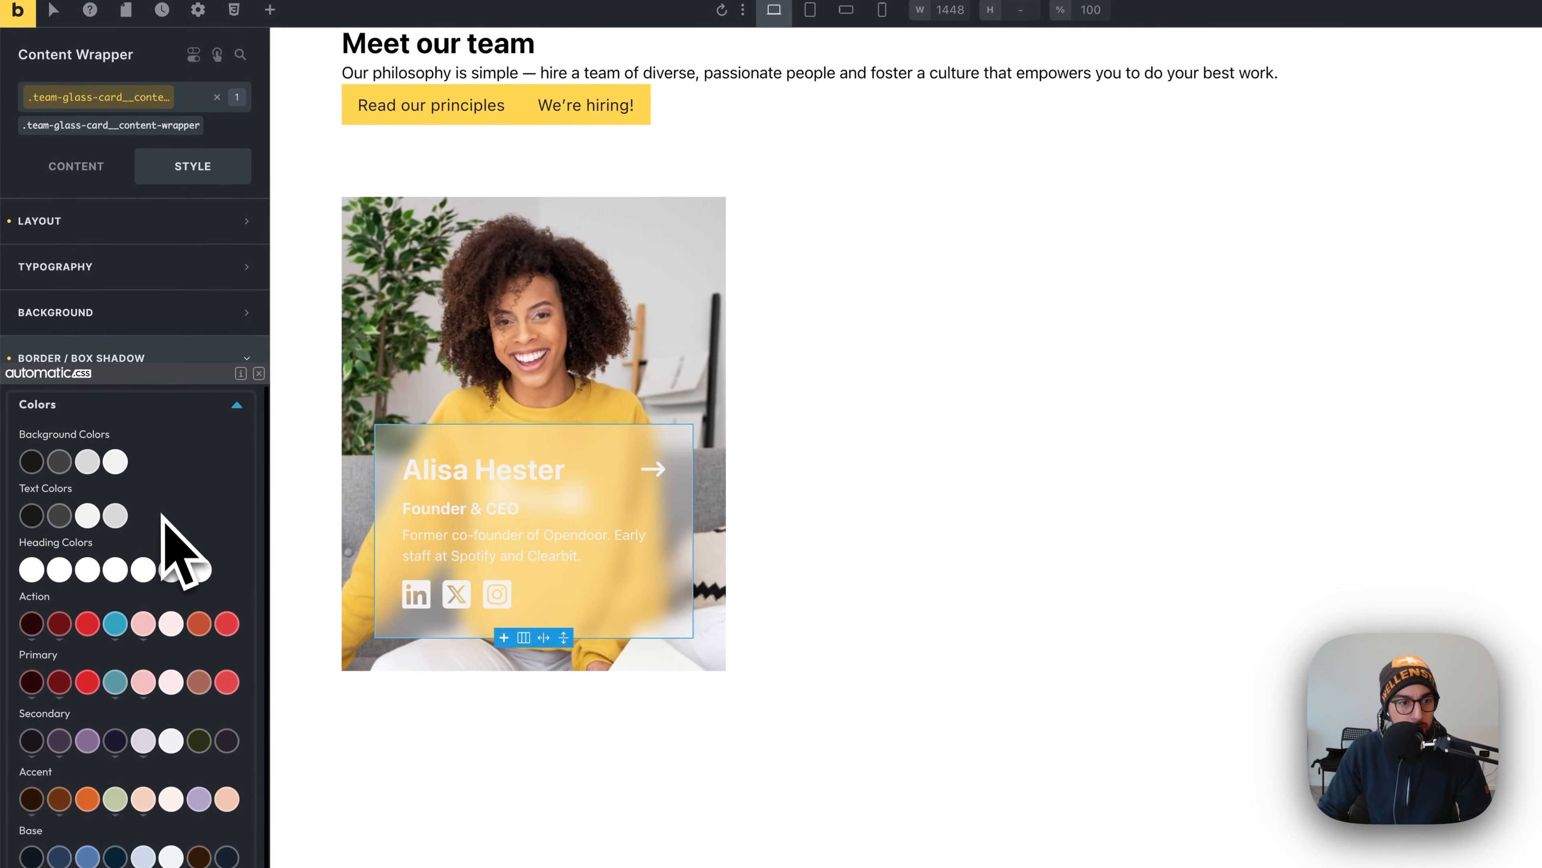
{"action": "left_click", "coordinate": [87, 515]}
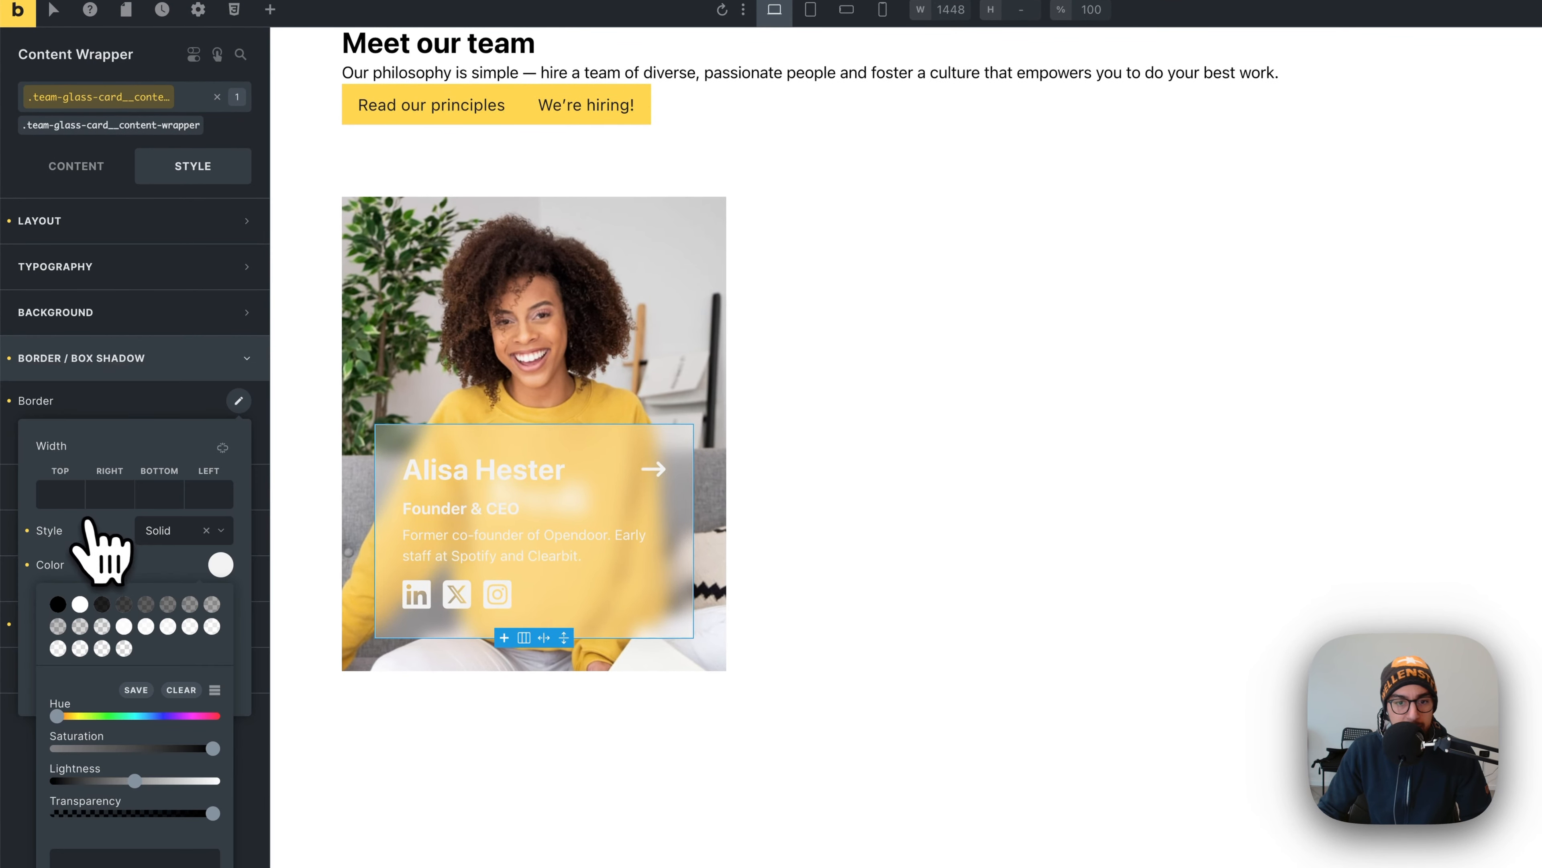
- Select the team section and switch over to the Figma design
{"action": "left_click", "coordinate": [507, 707]}
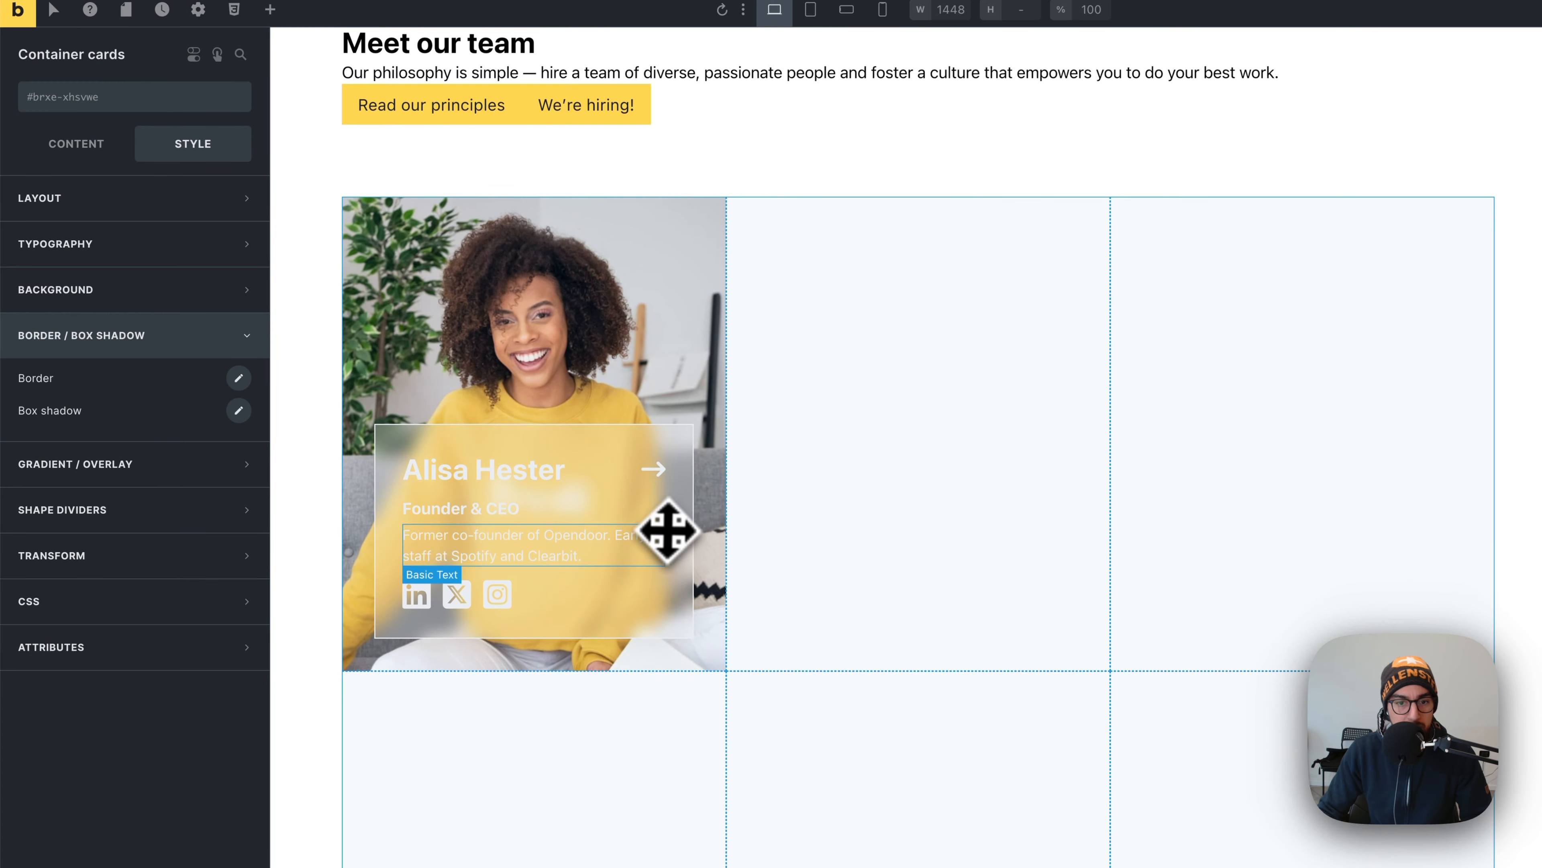
{"action": "left_click", "coordinate": [757, 184]}
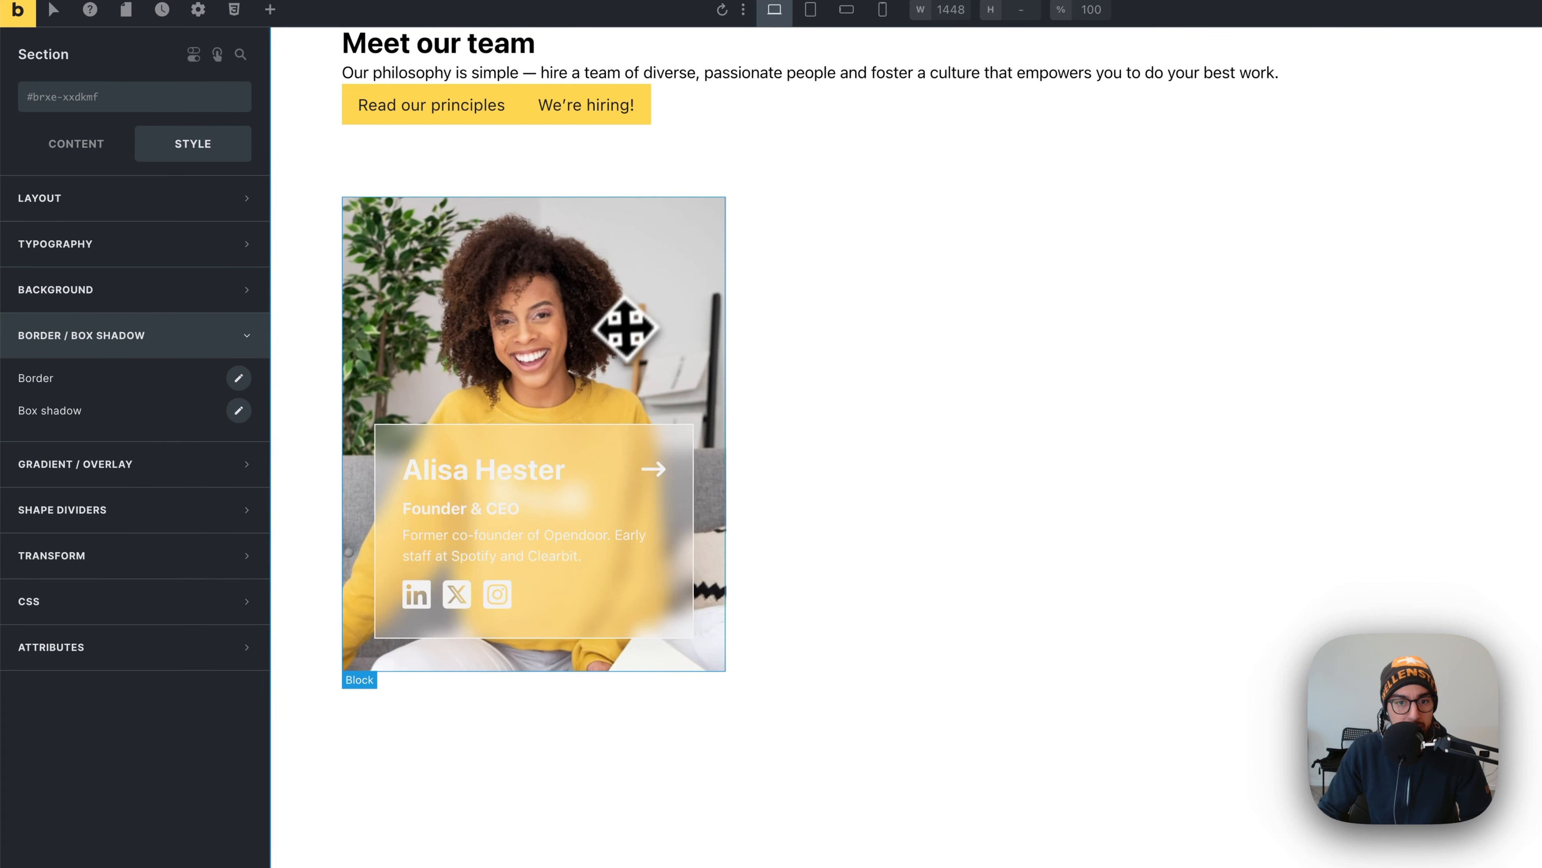
{"action": "key", "text": "super+Tab"}
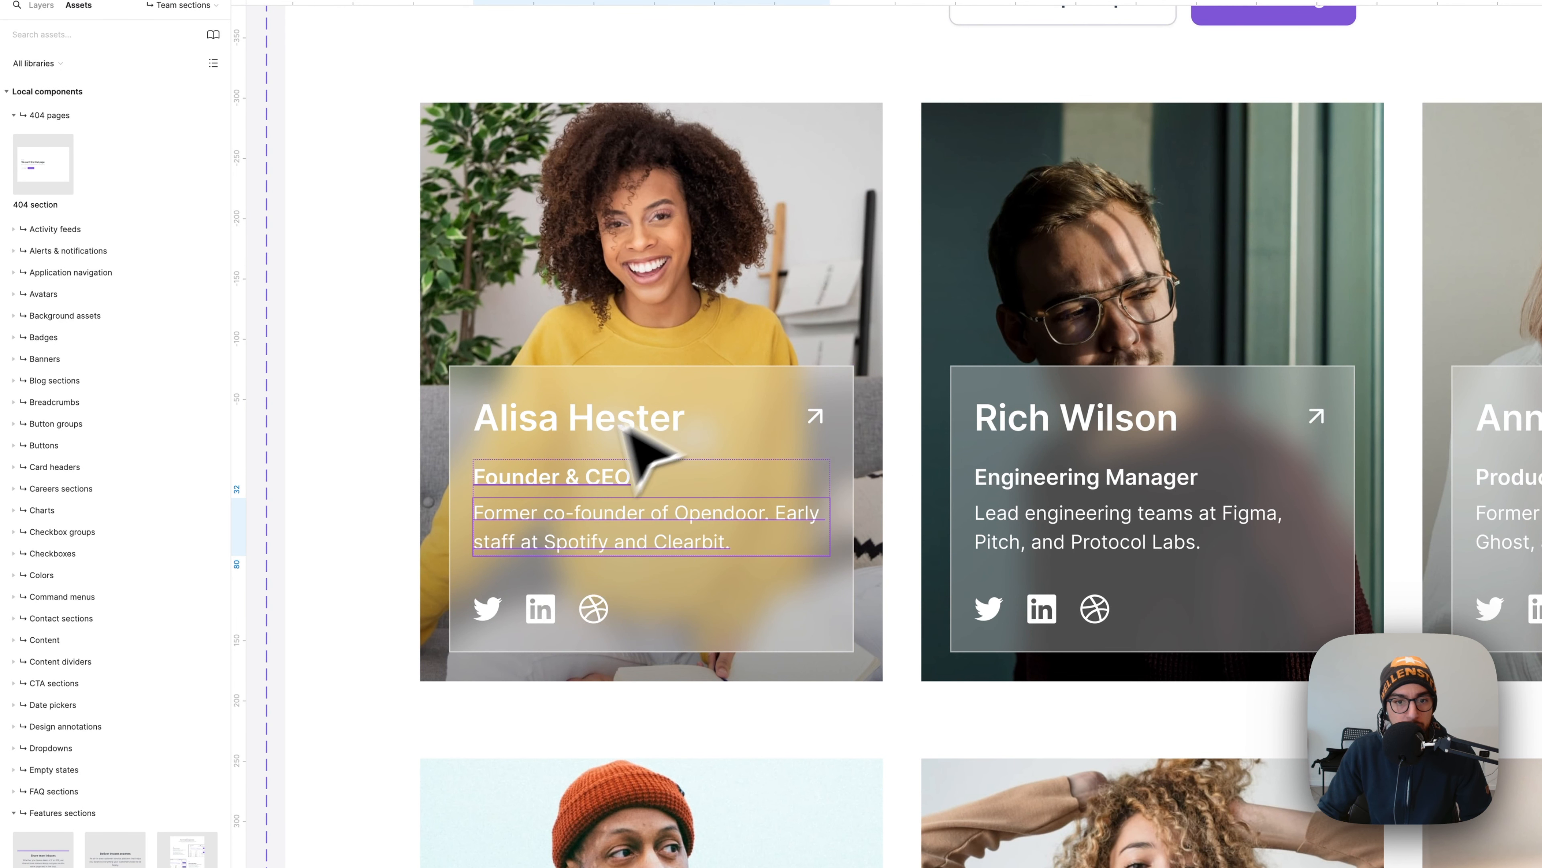
- Select the reference card's glass panel in Figma, then switch back to Bricks
{"action": "left_click", "coordinate": [329, 440]}
{"action": "left_click", "coordinate": [764, 384]}
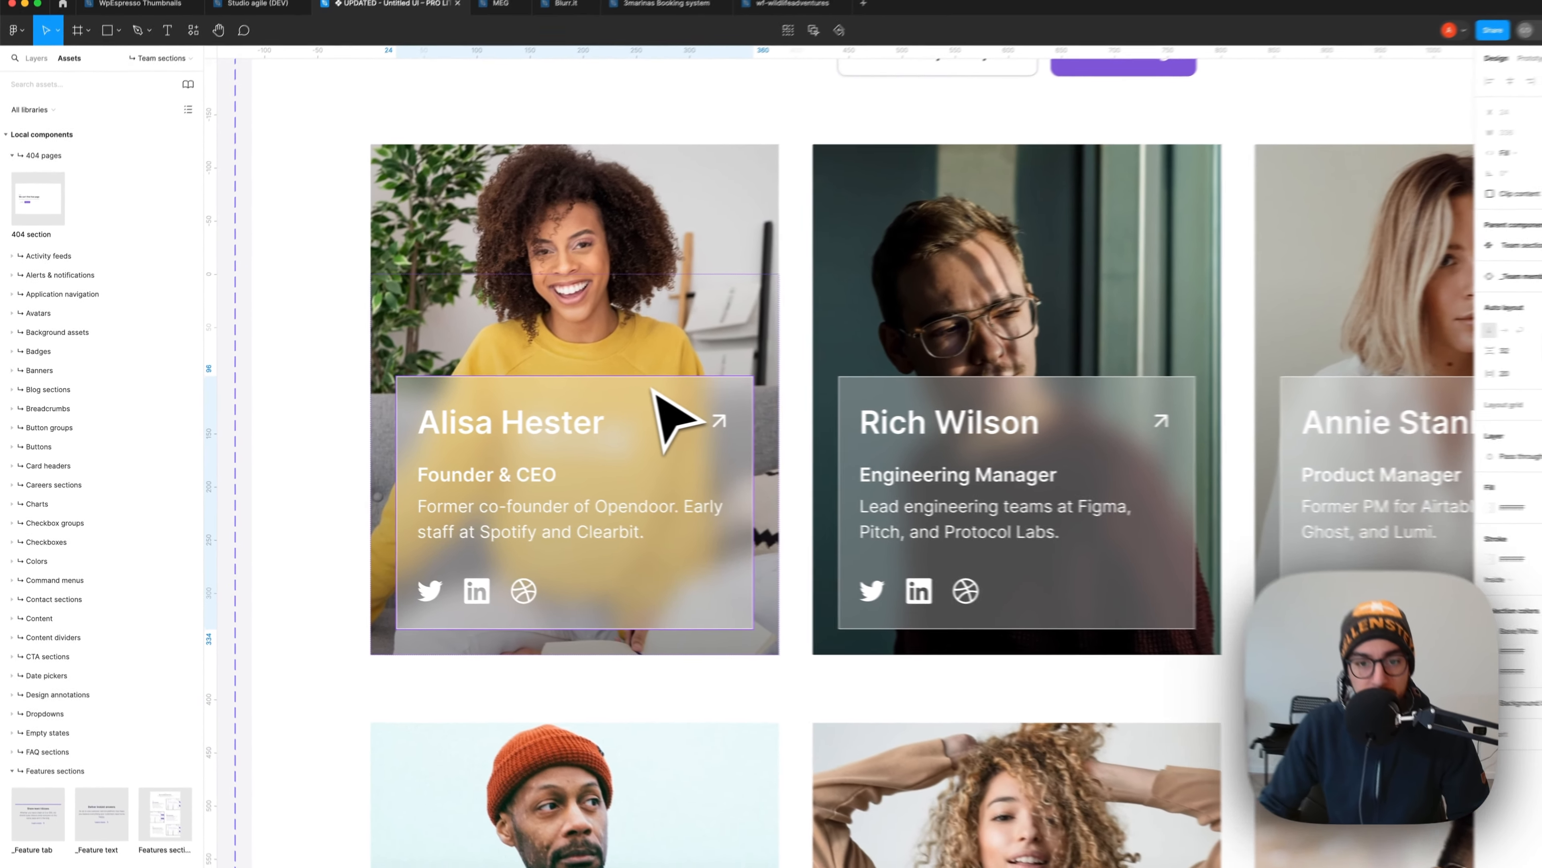
{"action": "key", "text": "super+Tab"}
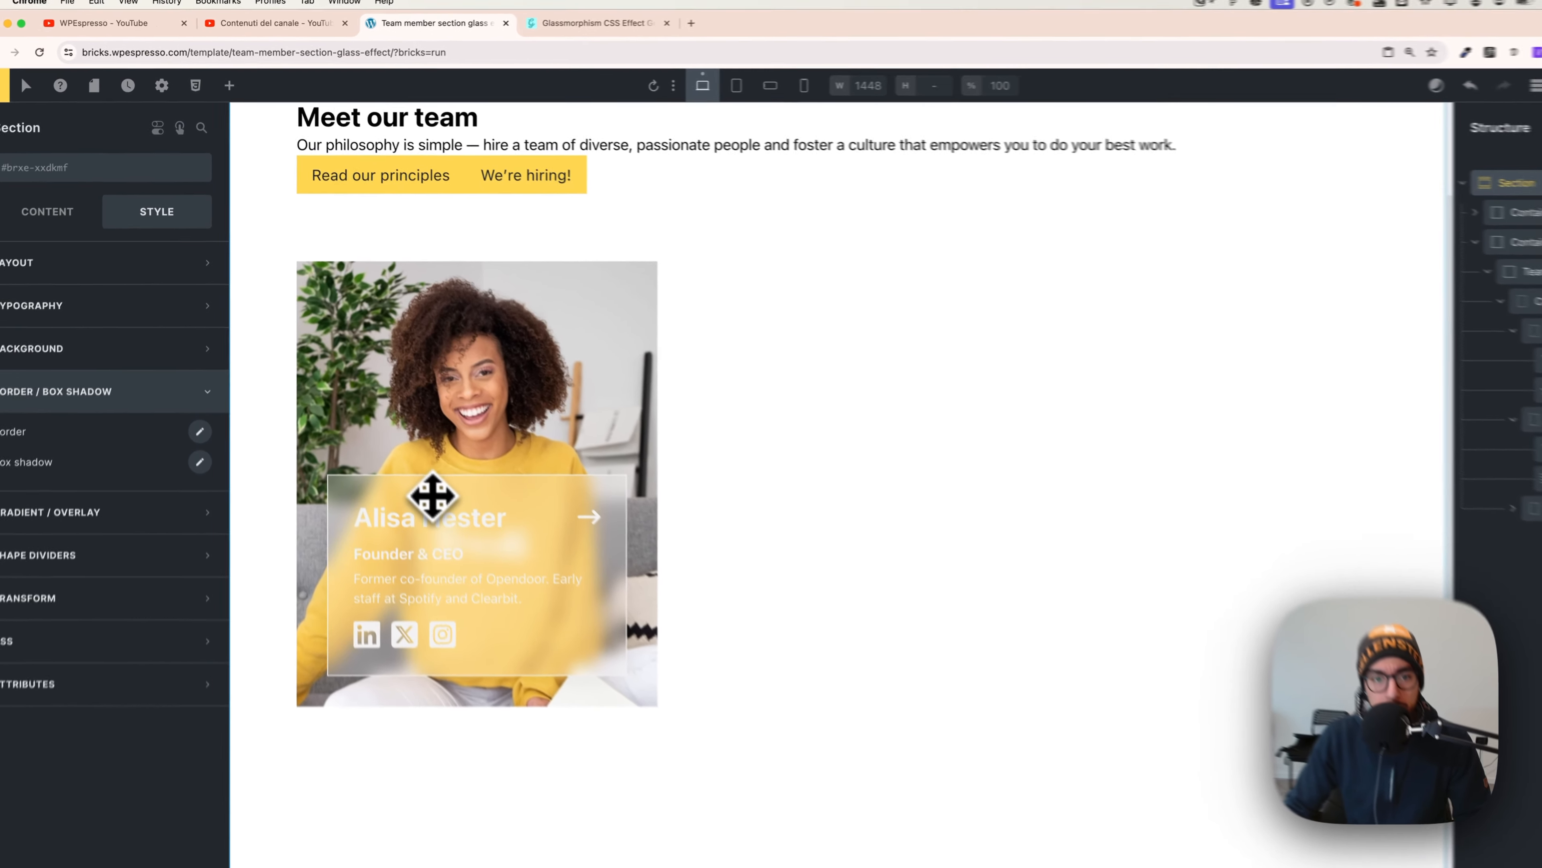
- Select the card's content panel and set its gradient to apply as an Overlay
{"action": "left_click", "coordinate": [431, 495]}
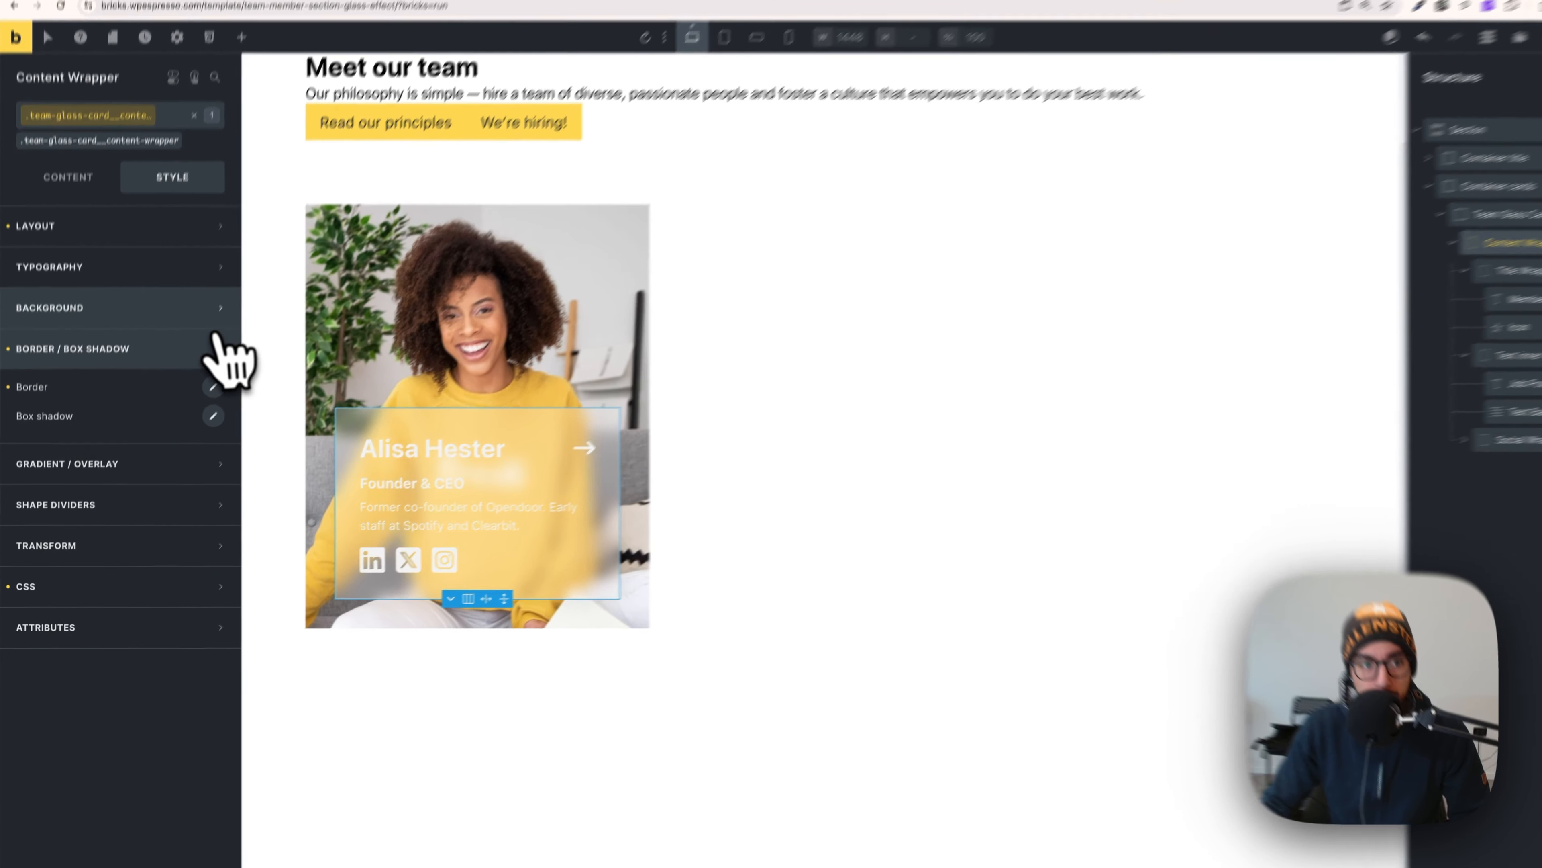
{"action": "left_click", "coordinate": [188, 343]}
{"action": "left_click", "coordinate": [223, 271]}
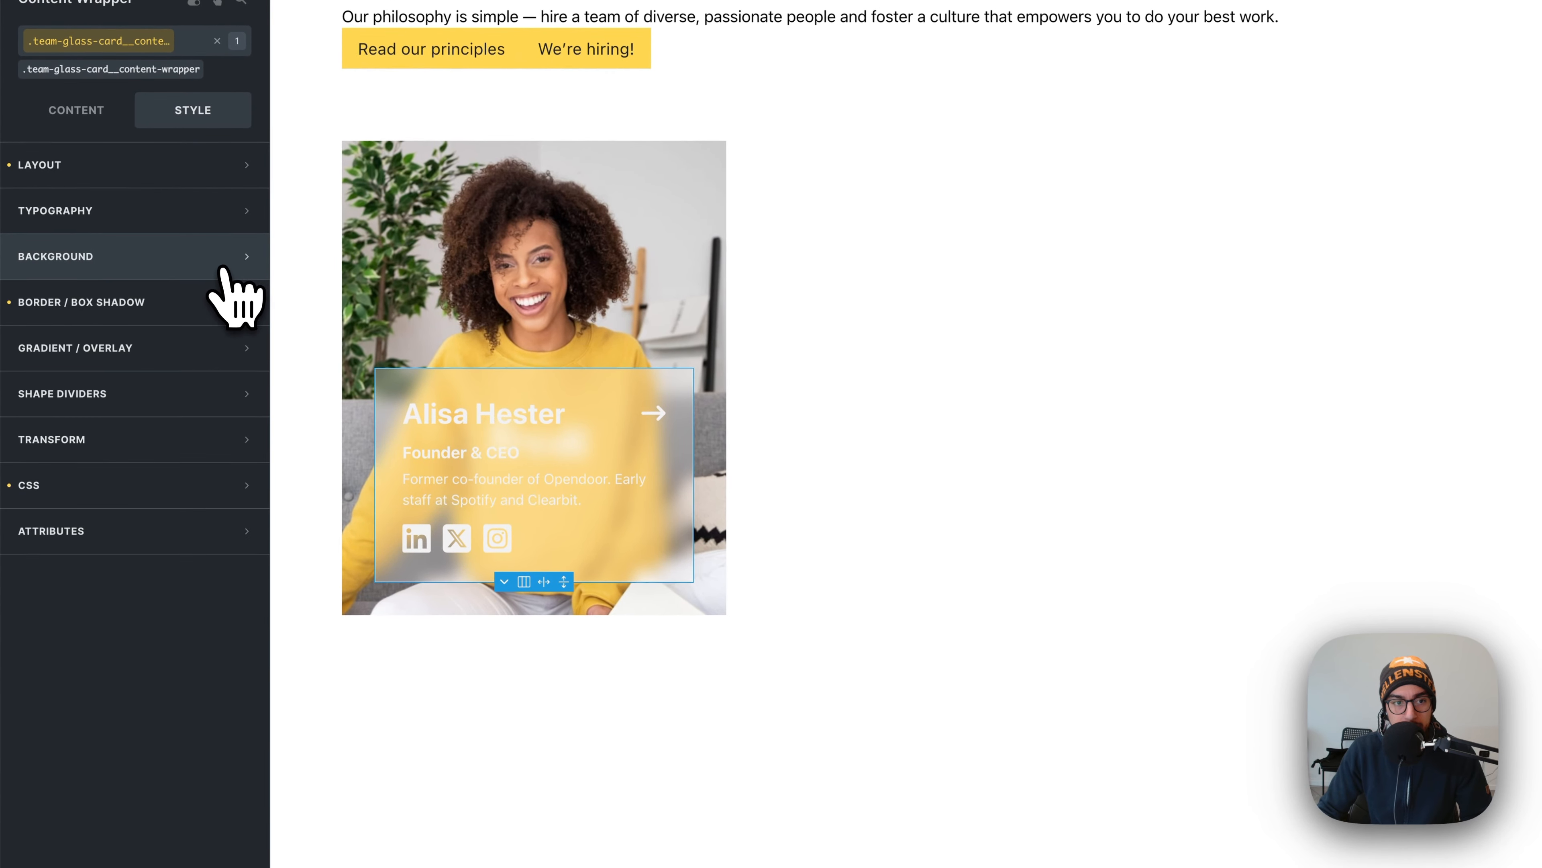
{"action": "left_click", "coordinate": [157, 345]}
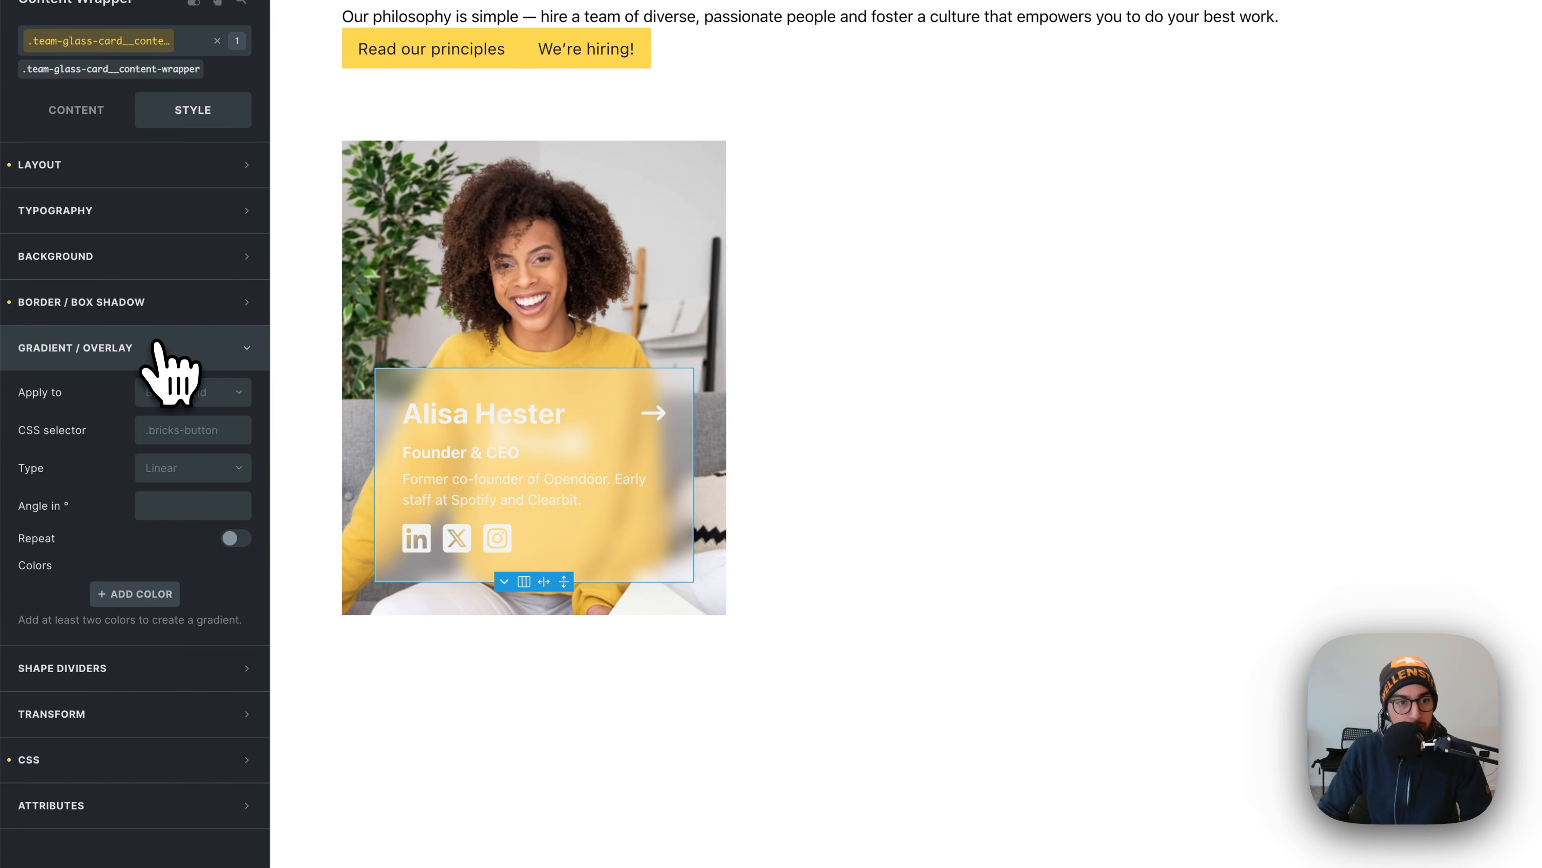
{"action": "left_click", "coordinate": [197, 393]}
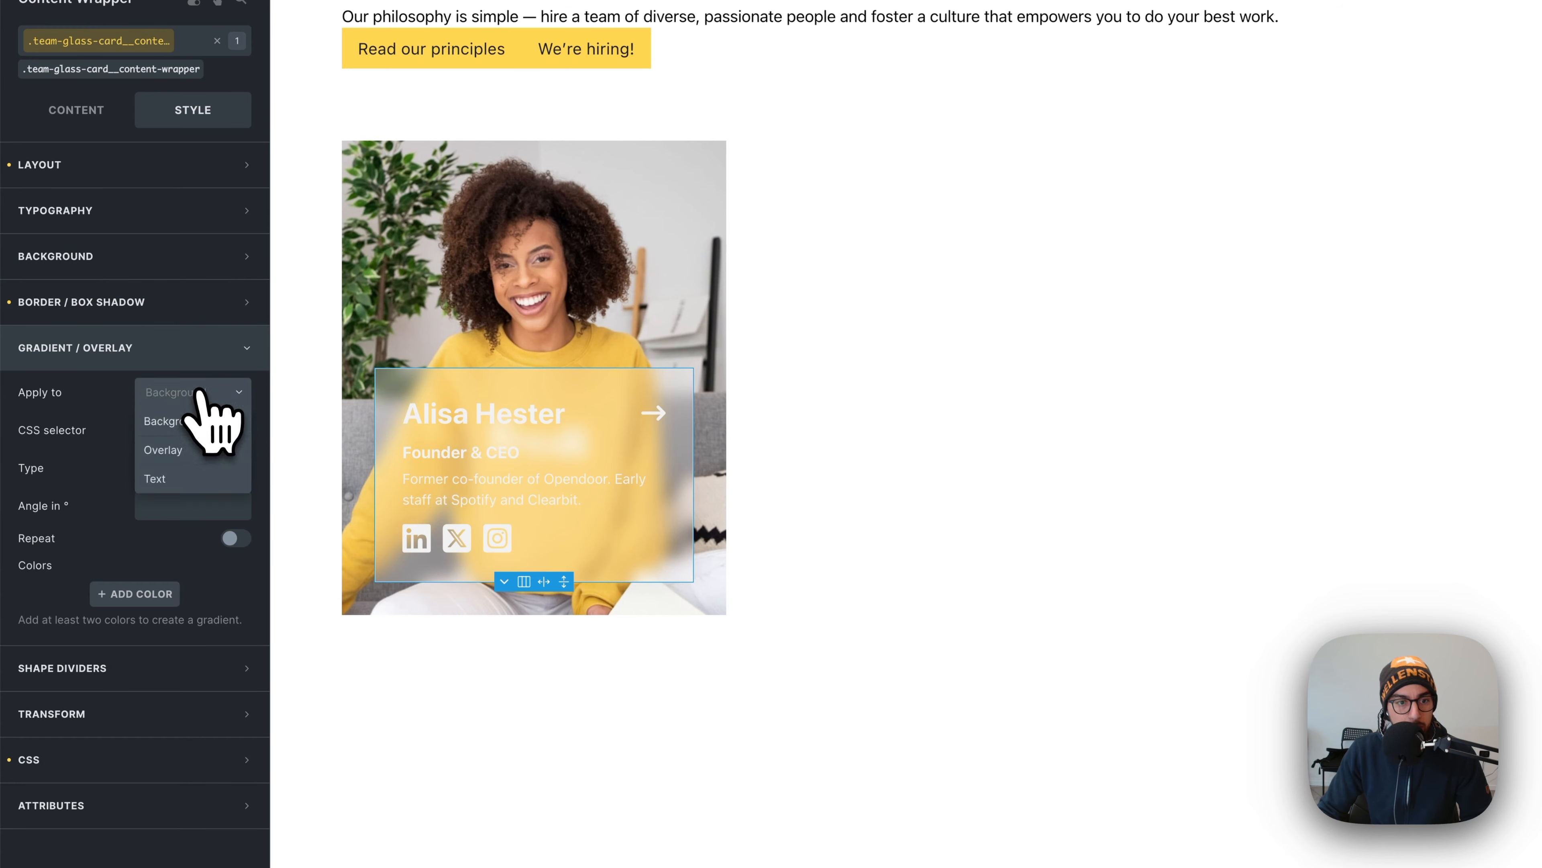
{"action": "left_click", "coordinate": [203, 450]}
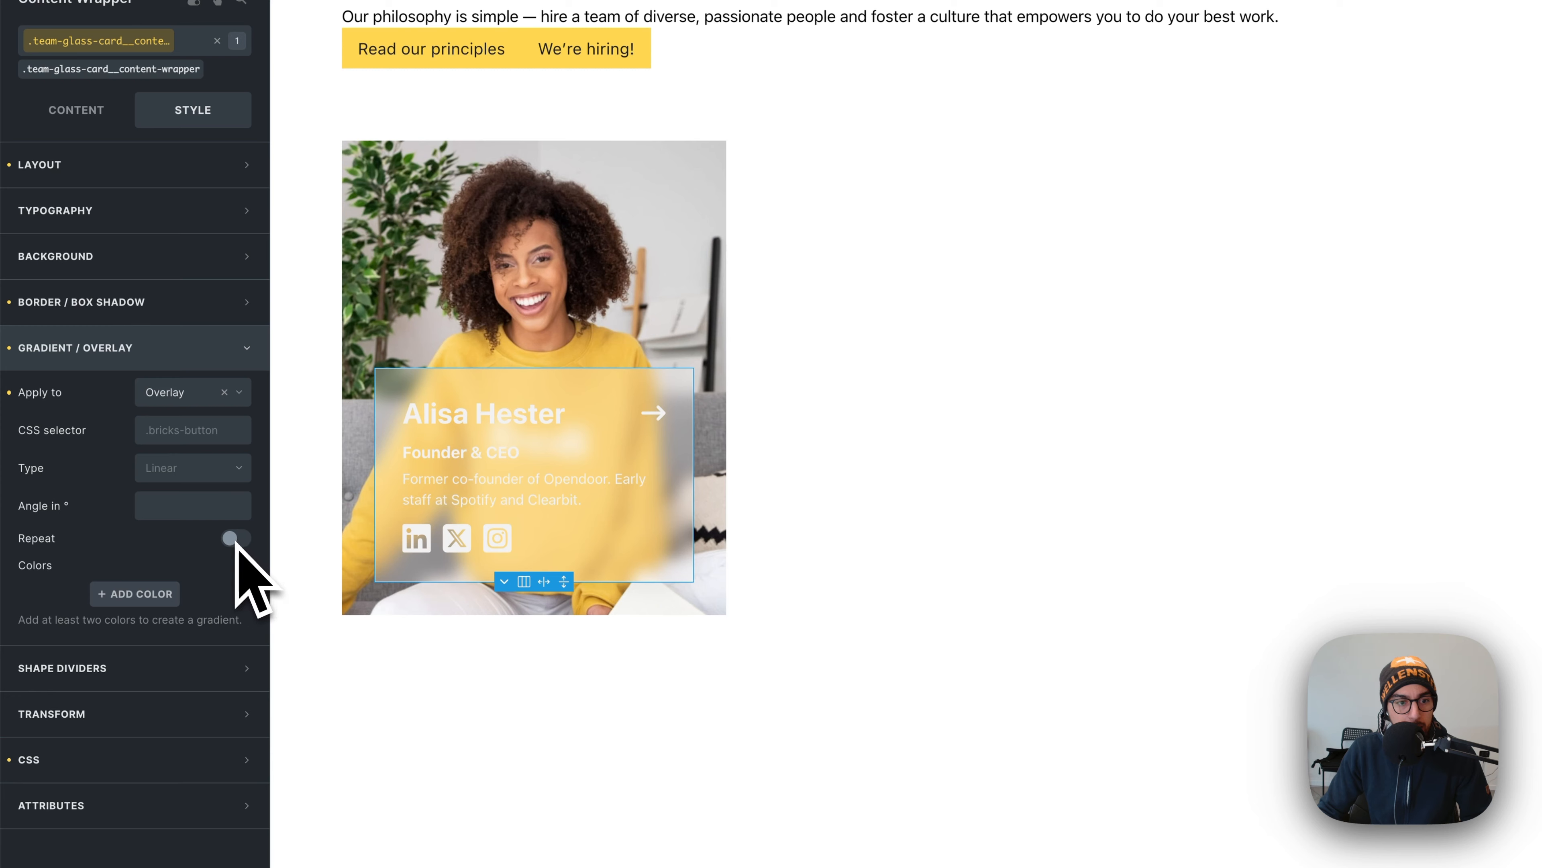
- Add a black overlay colour and lower it to mostly transparent
{"action": "left_click", "coordinate": [159, 598]}
{"action": "left_click", "coordinate": [220, 638]}
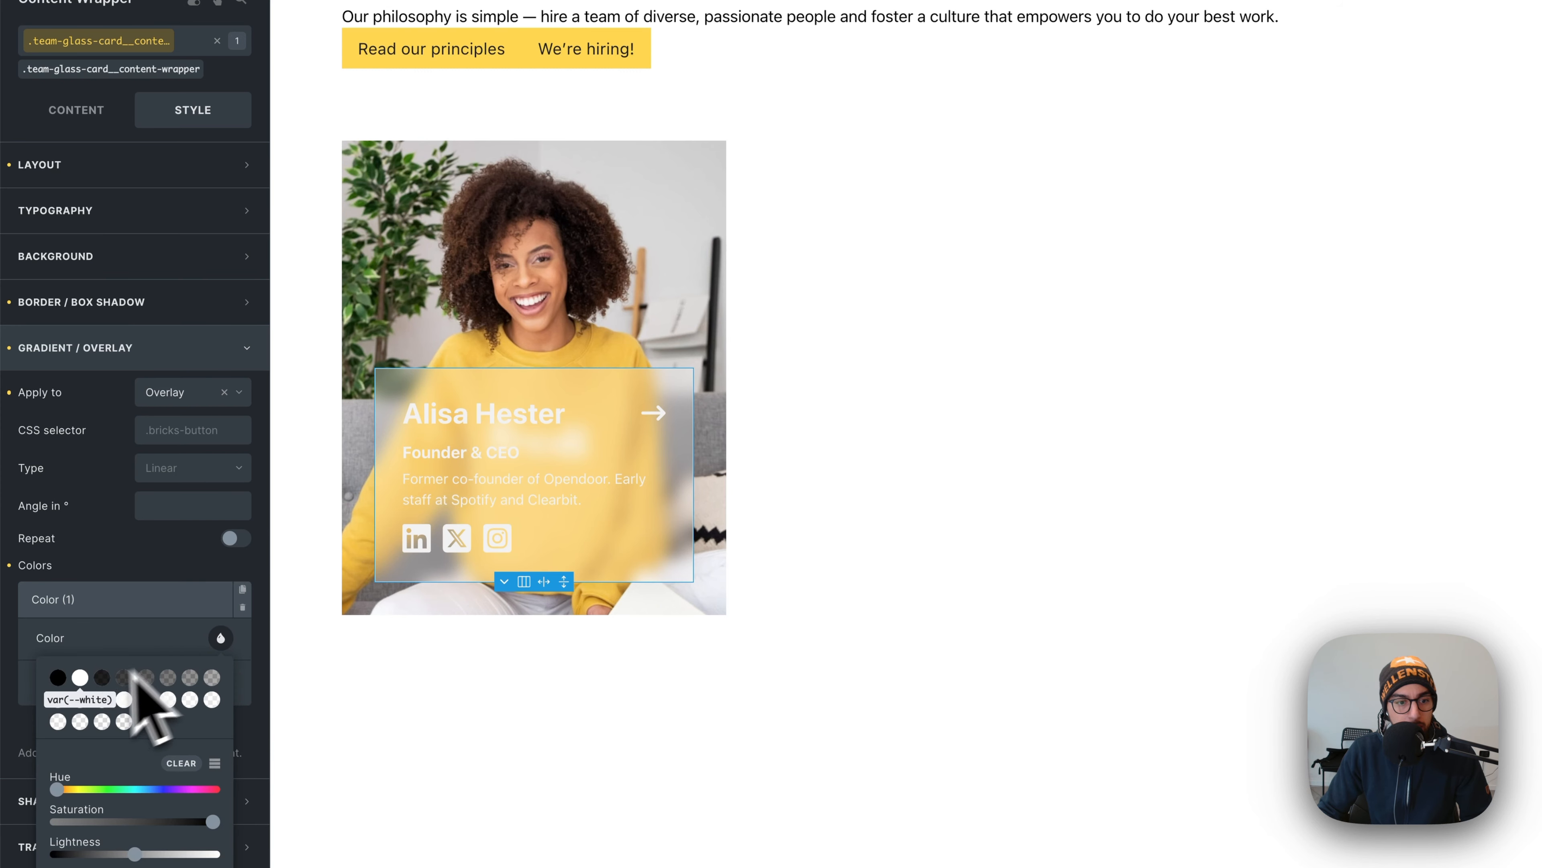
{"action": "left_click", "coordinate": [58, 677]}
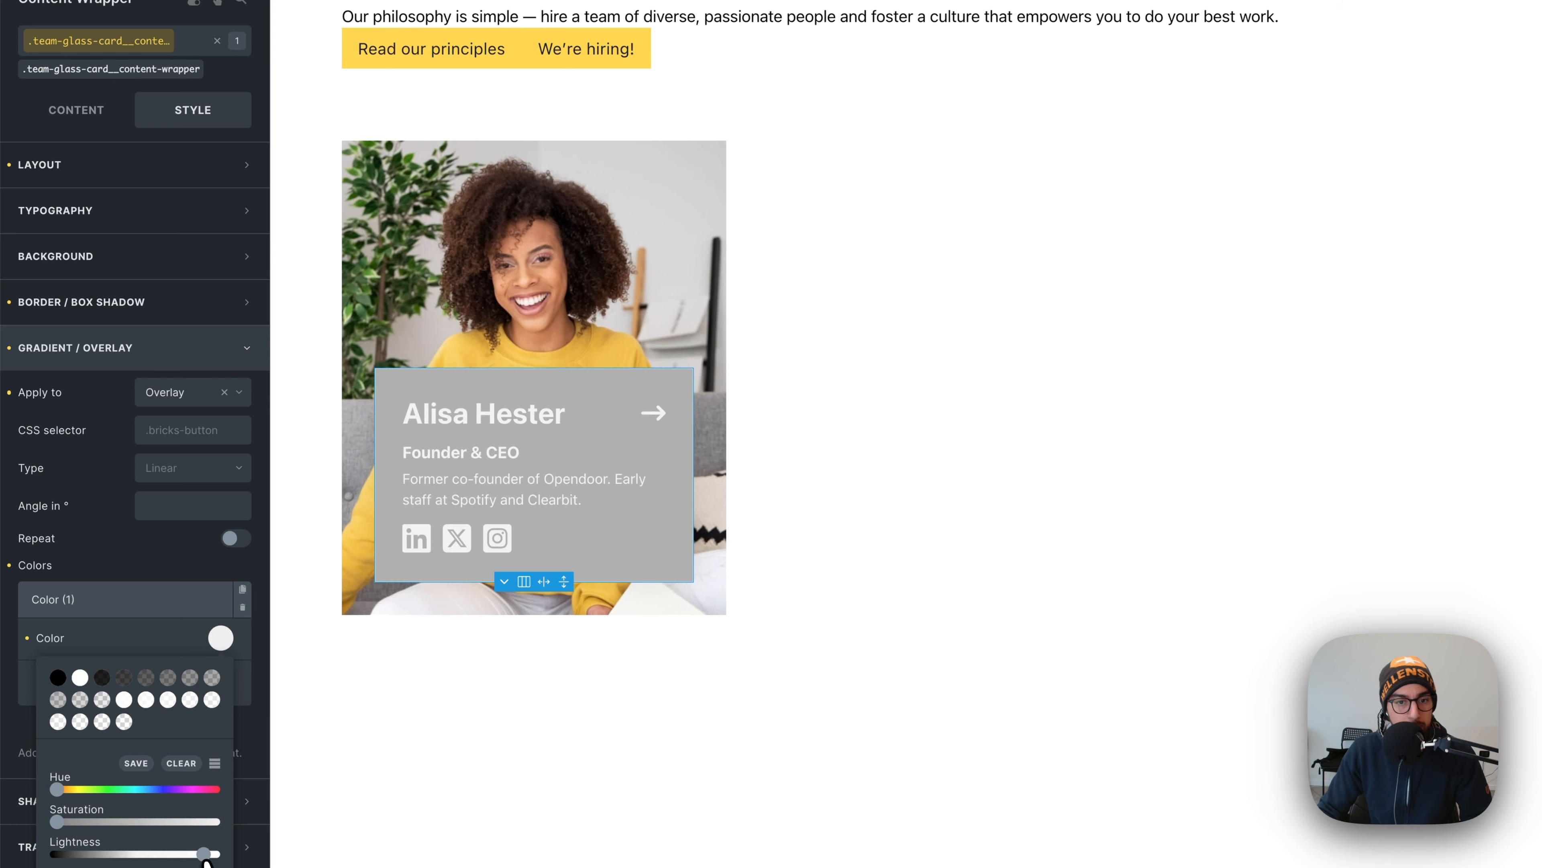
{"action": "left_click_drag", "start_coordinate": [205, 860], "coordinate": [210, 859]}
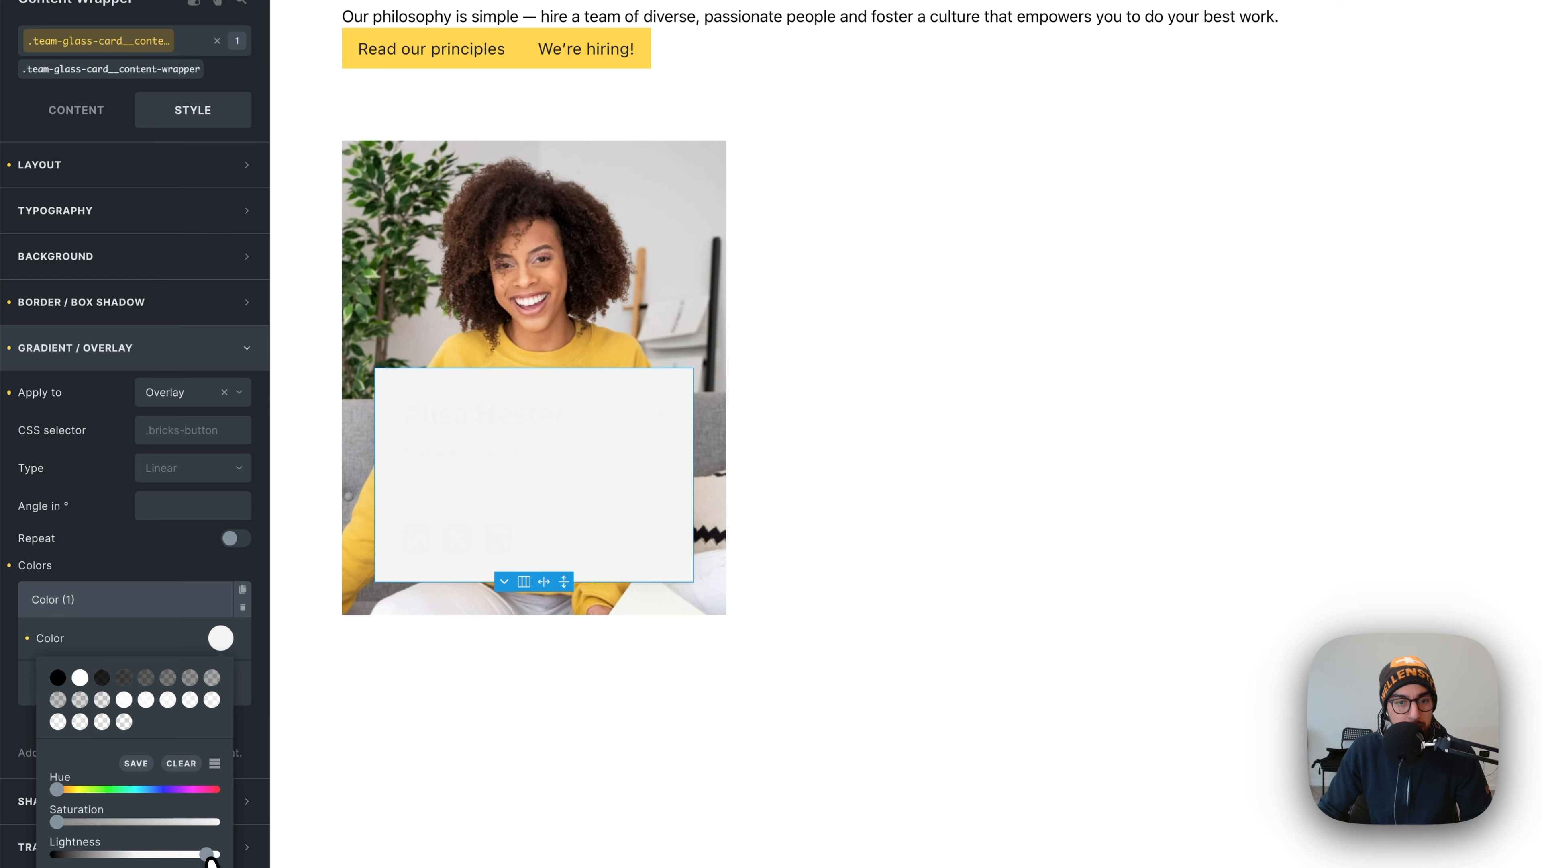
{"action": "left_click", "coordinate": [170, 677]}
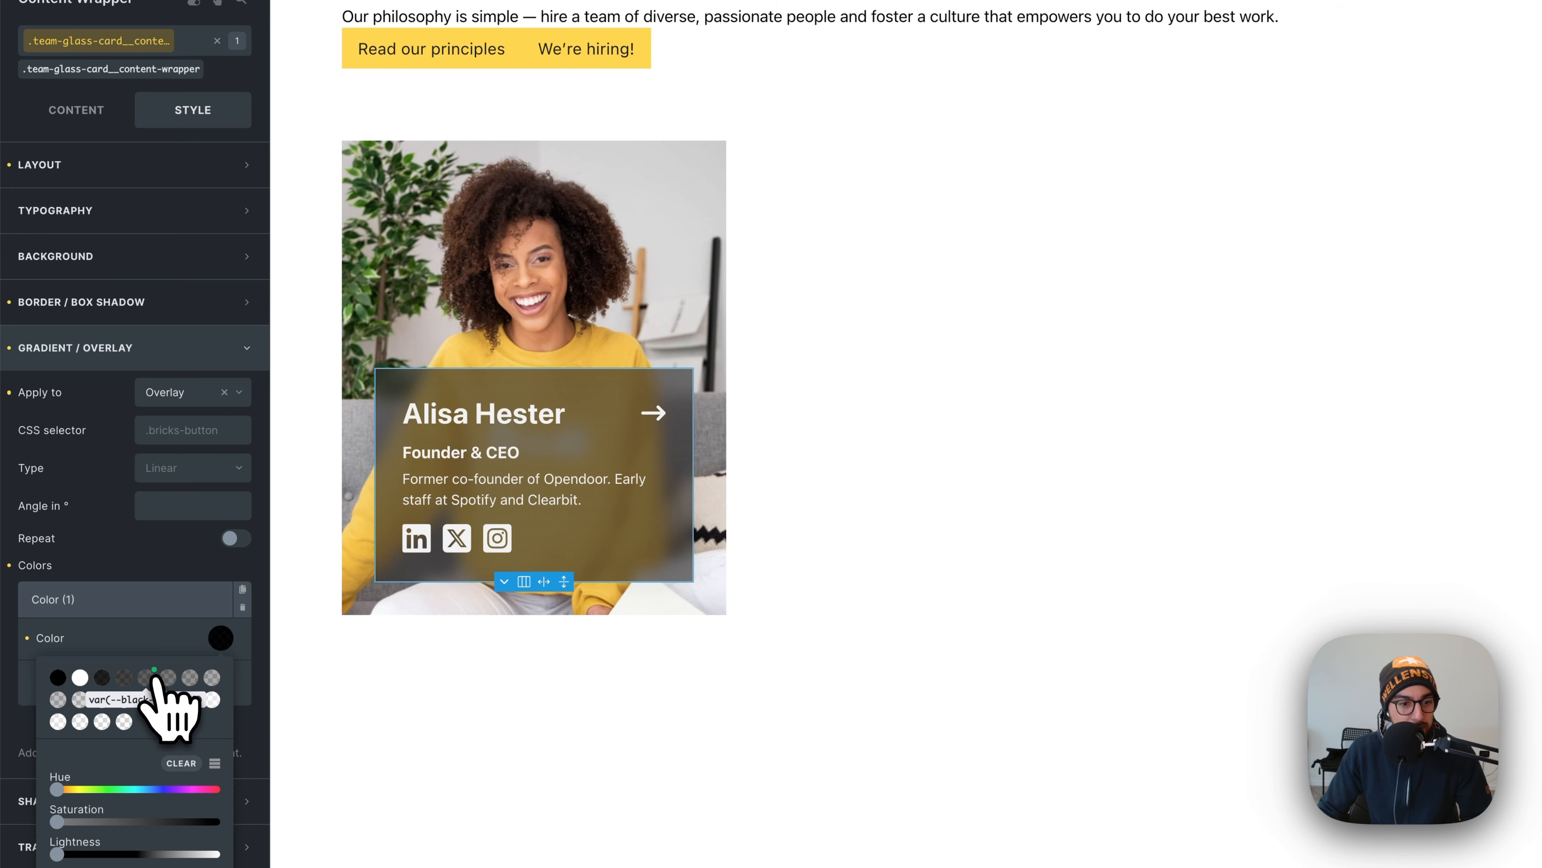
{"action": "left_click", "coordinate": [212, 677]}
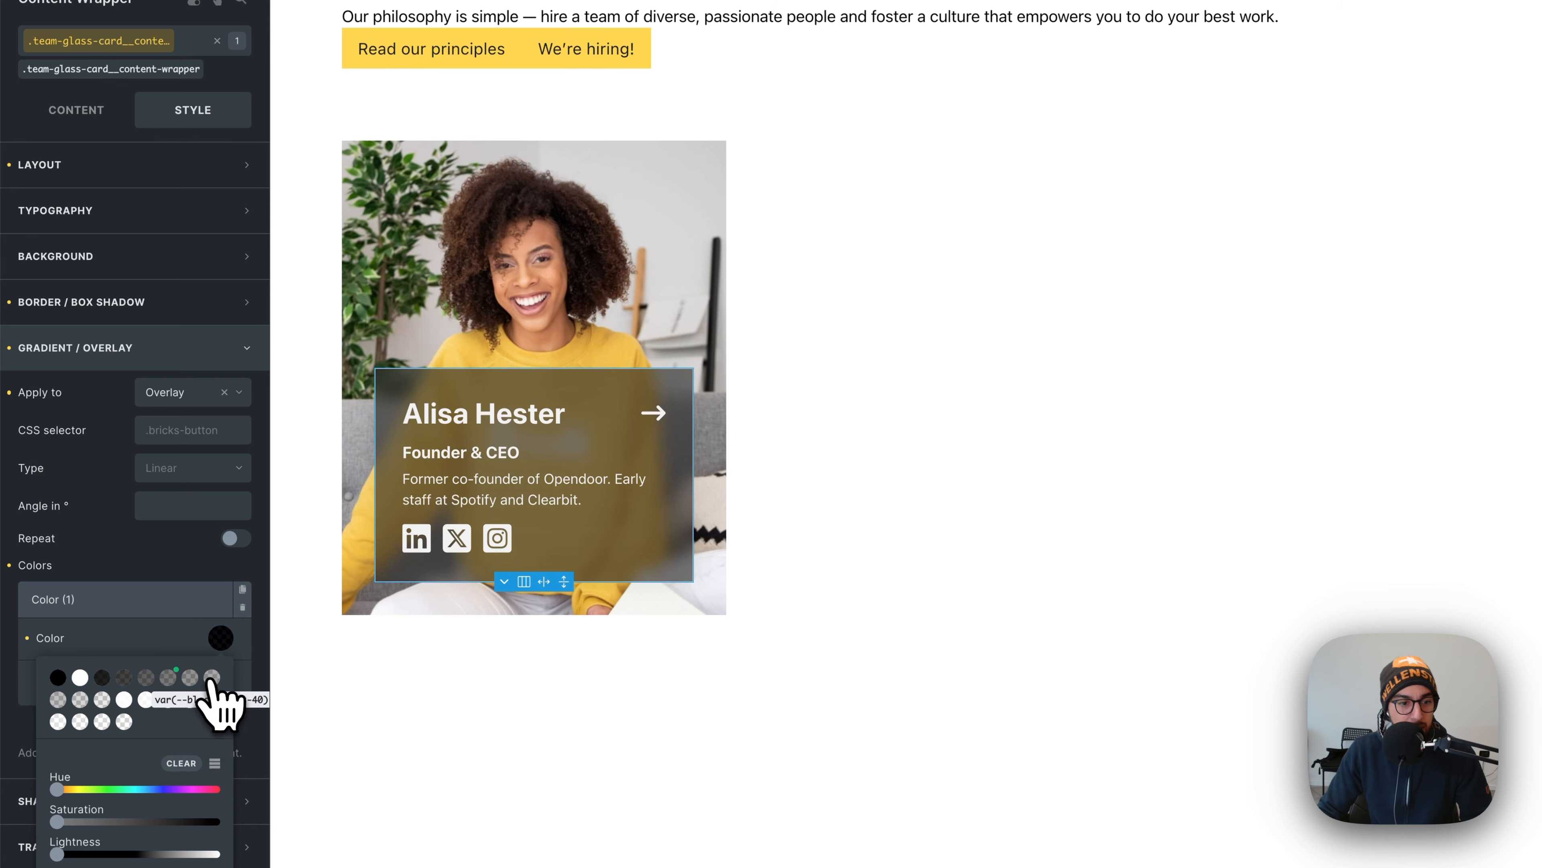
{"action": "left_click", "coordinate": [103, 700]}
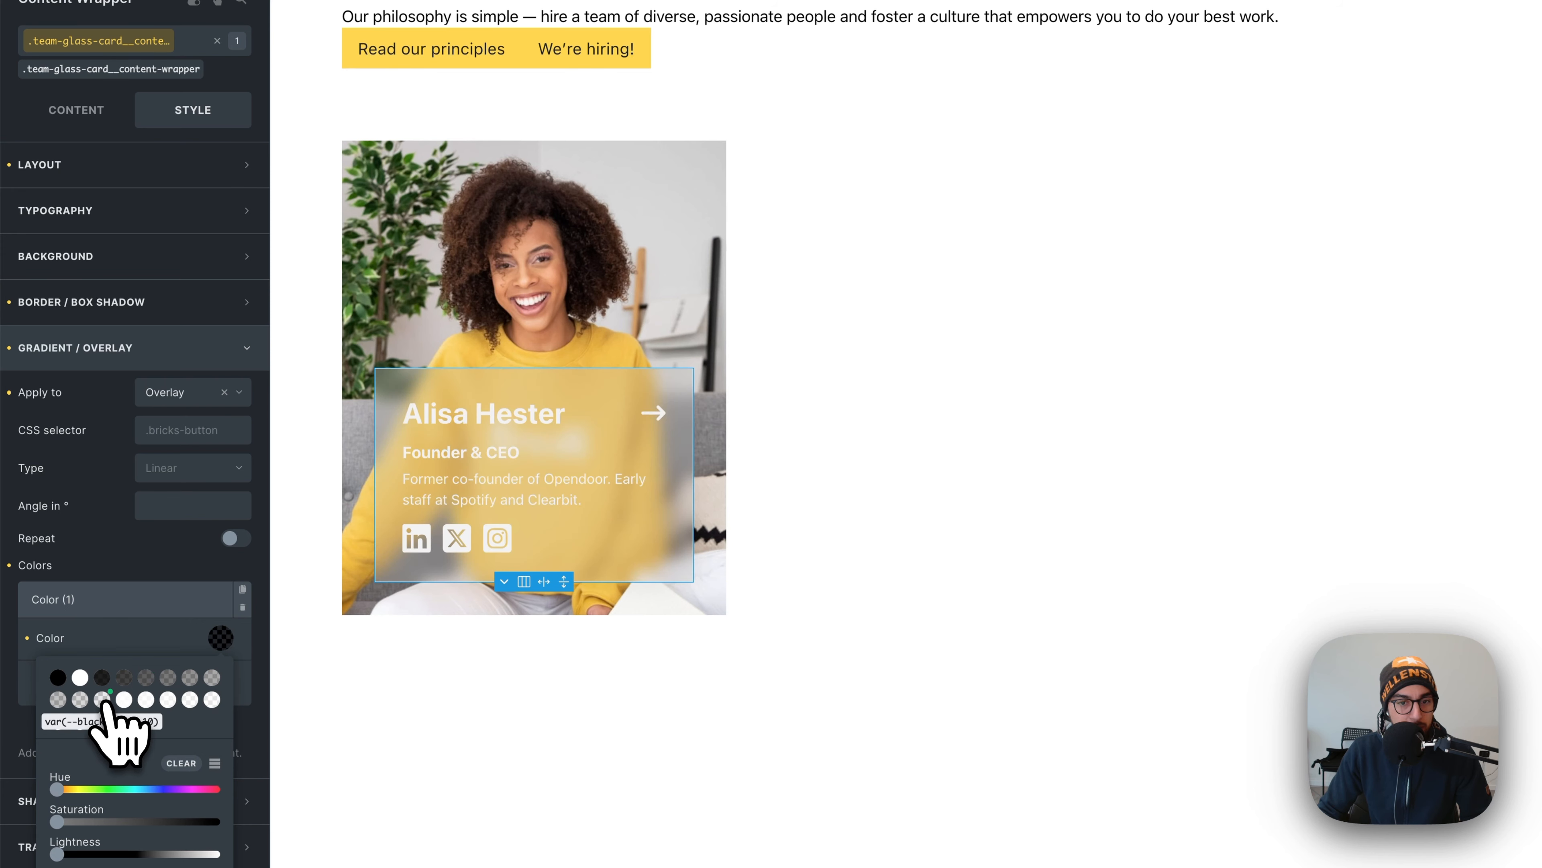
{"action": "left_click", "coordinate": [81, 699]}
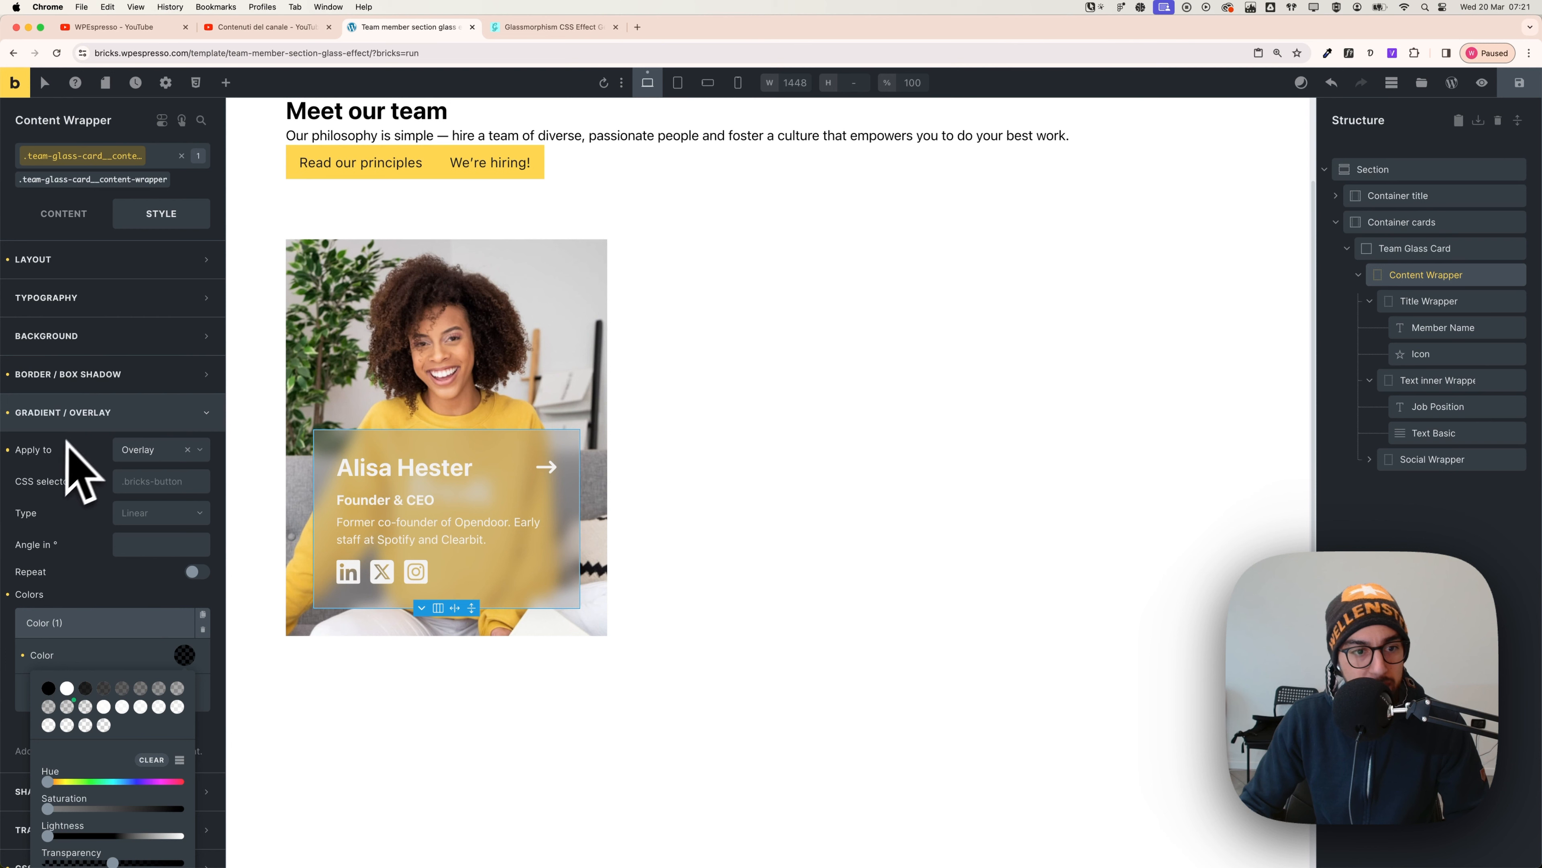
{"action": "scroll", "coordinate": [130, 486], "scroll_direction": "down", "scroll_amount": 3}
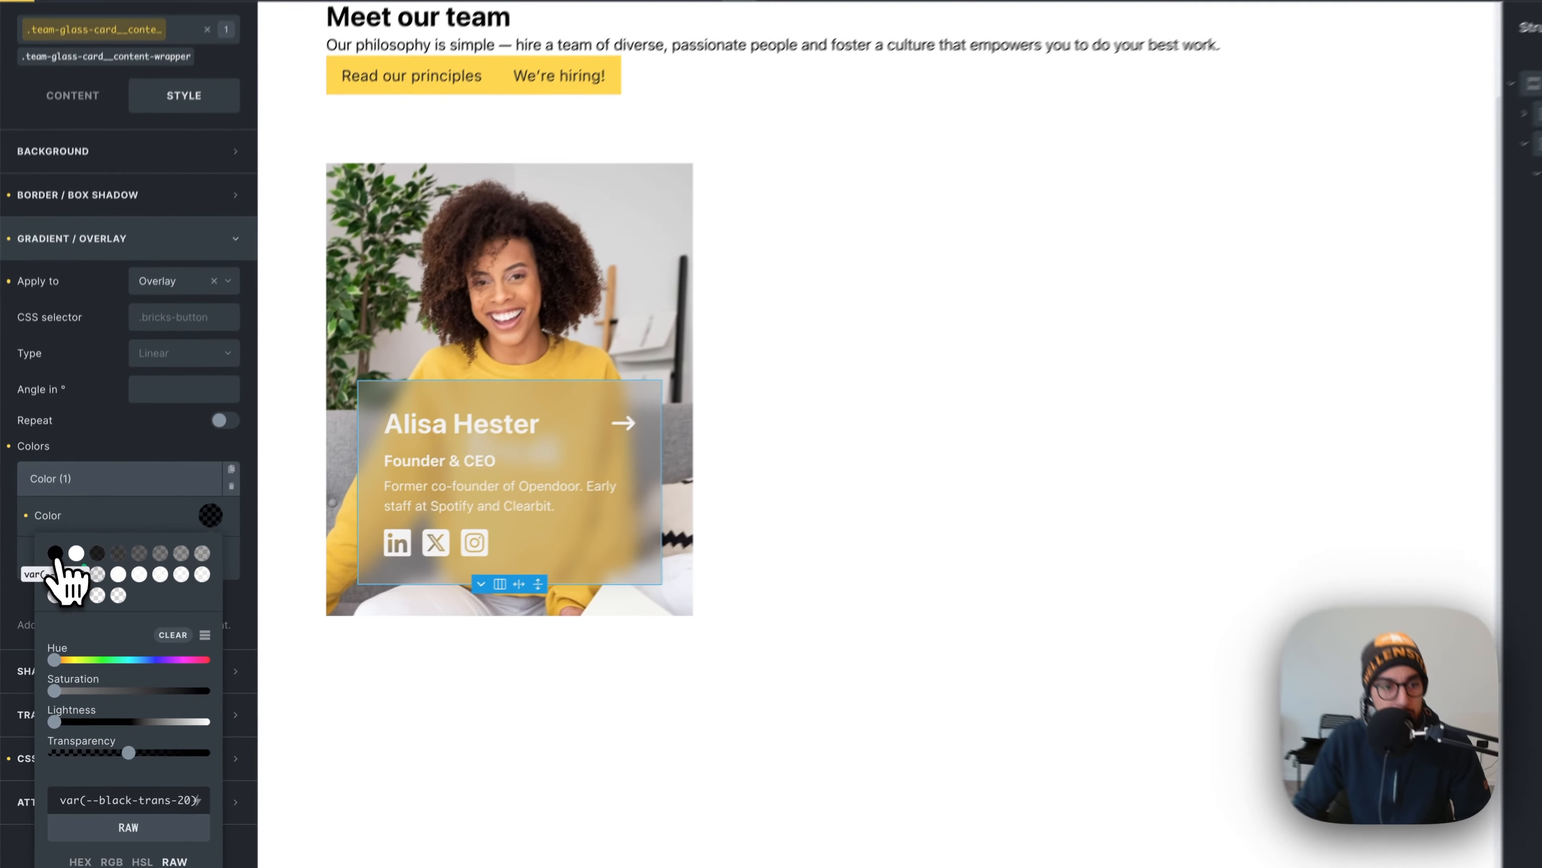
{"action": "left_click", "coordinate": [49, 580]}
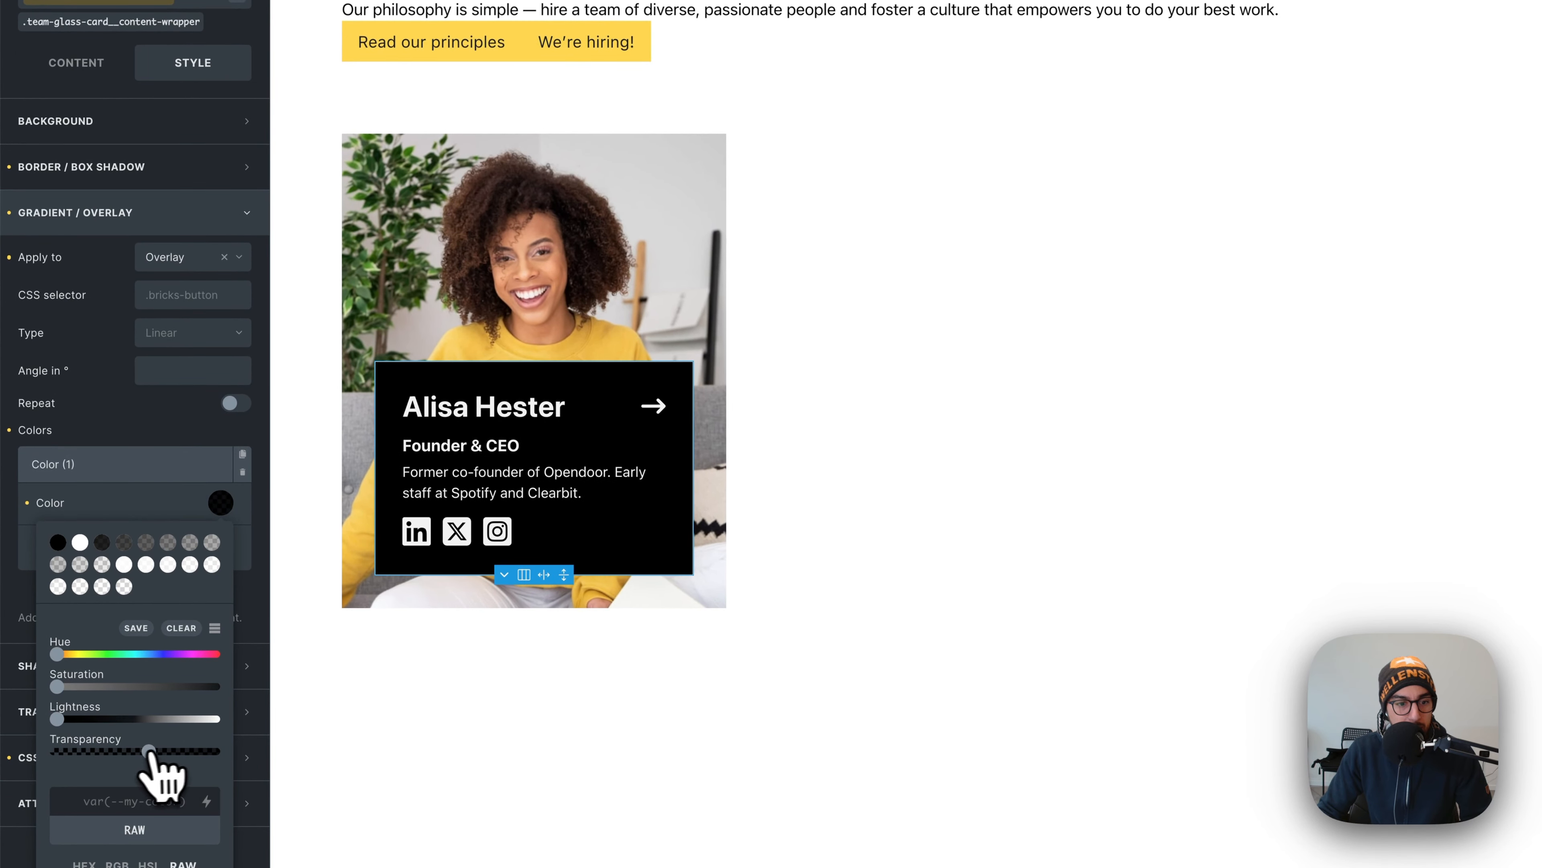
{"action": "left_click_drag", "start_coordinate": [149, 752], "coordinate": [72, 753]}
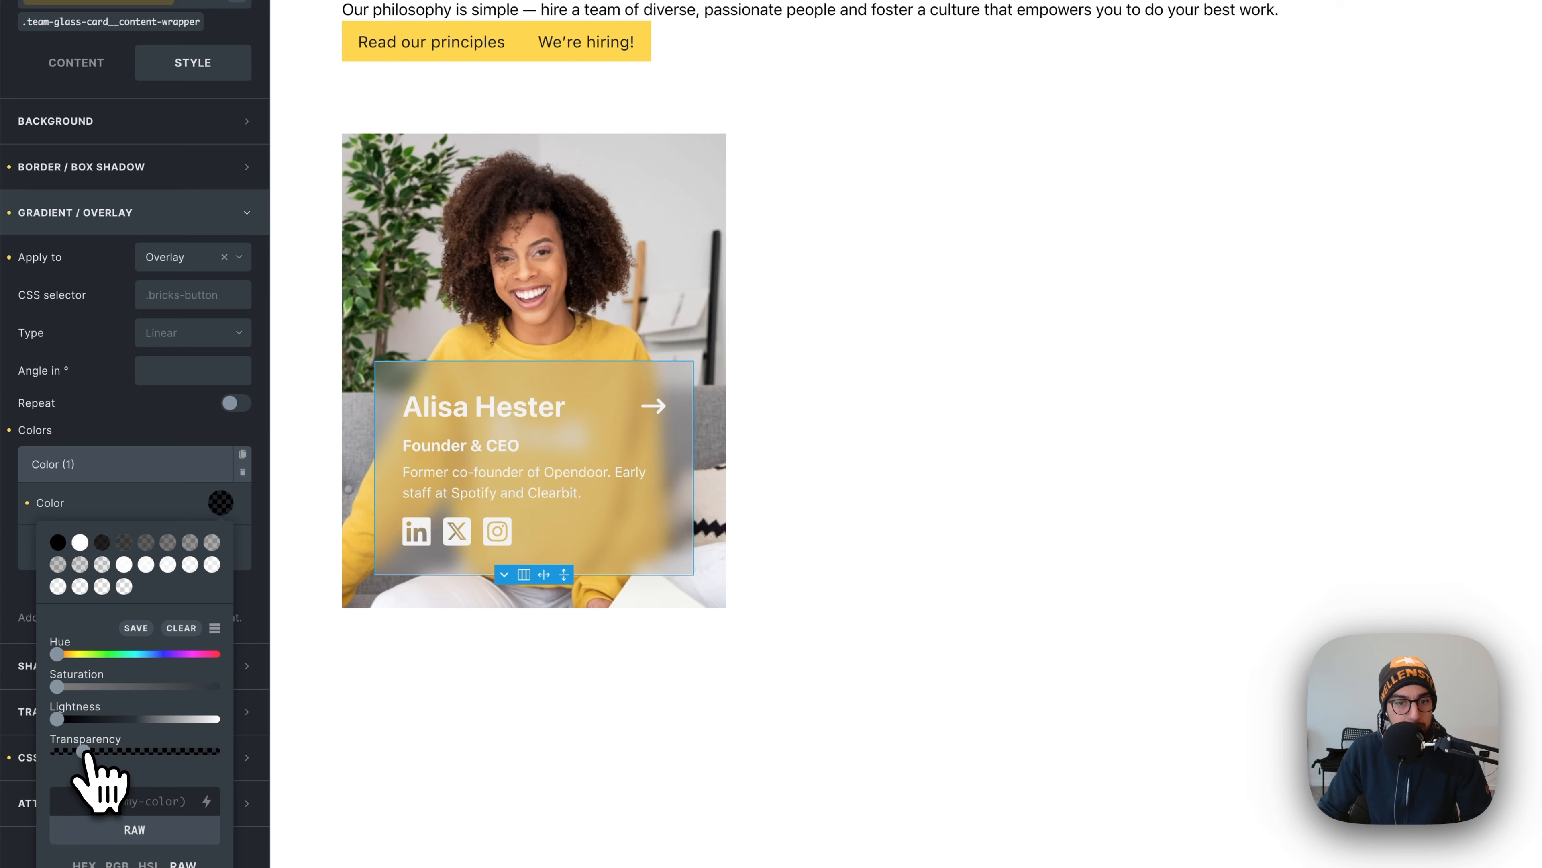
{"action": "left_click_drag", "start_coordinate": [84, 753], "coordinate": [99, 754]}
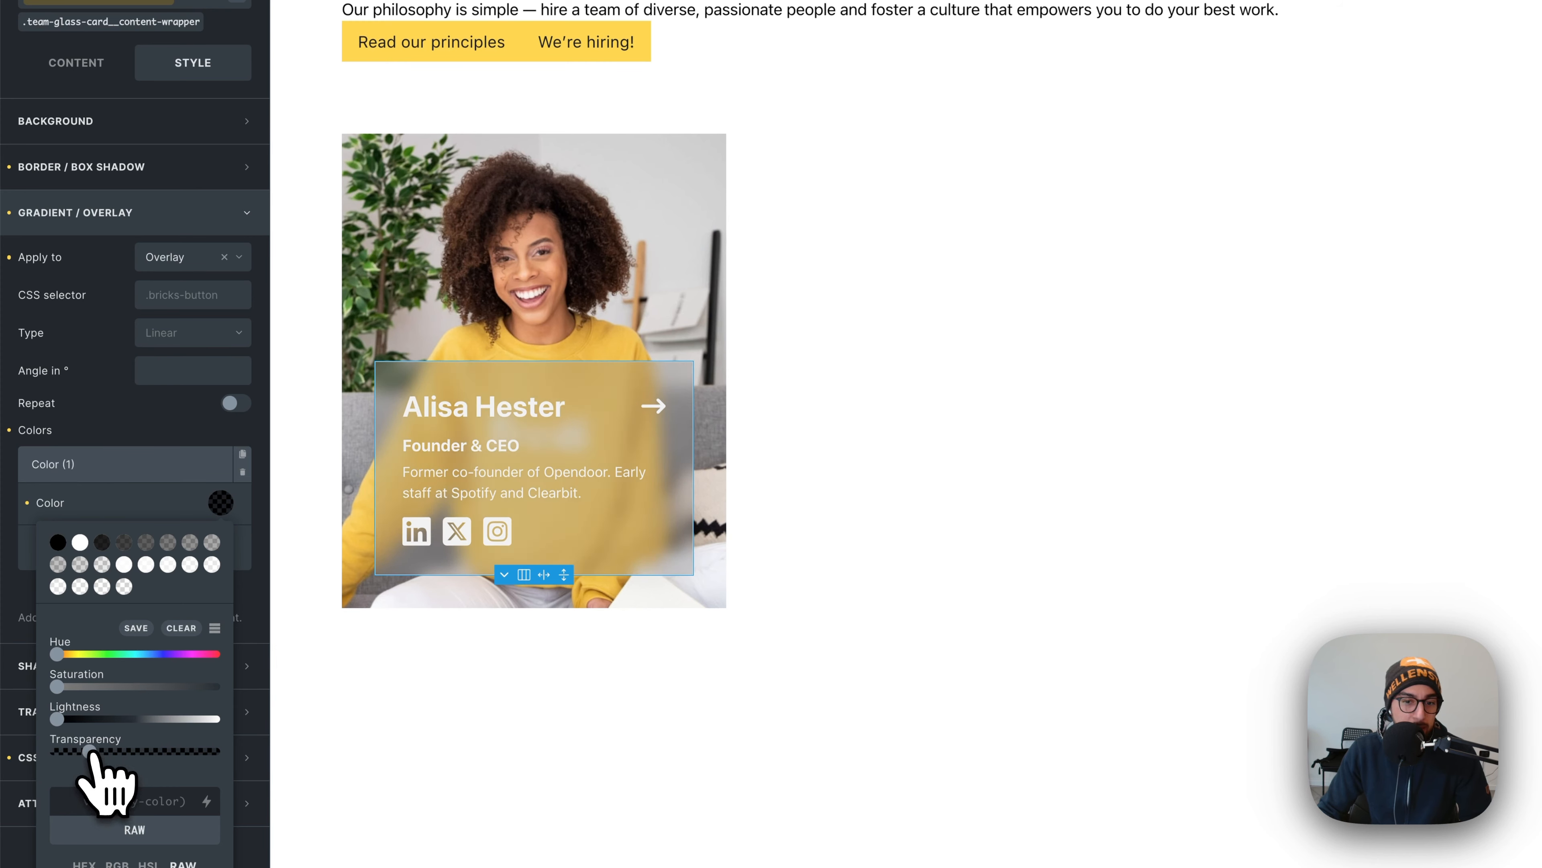
{"action": "left_click", "coordinate": [850, 571]}
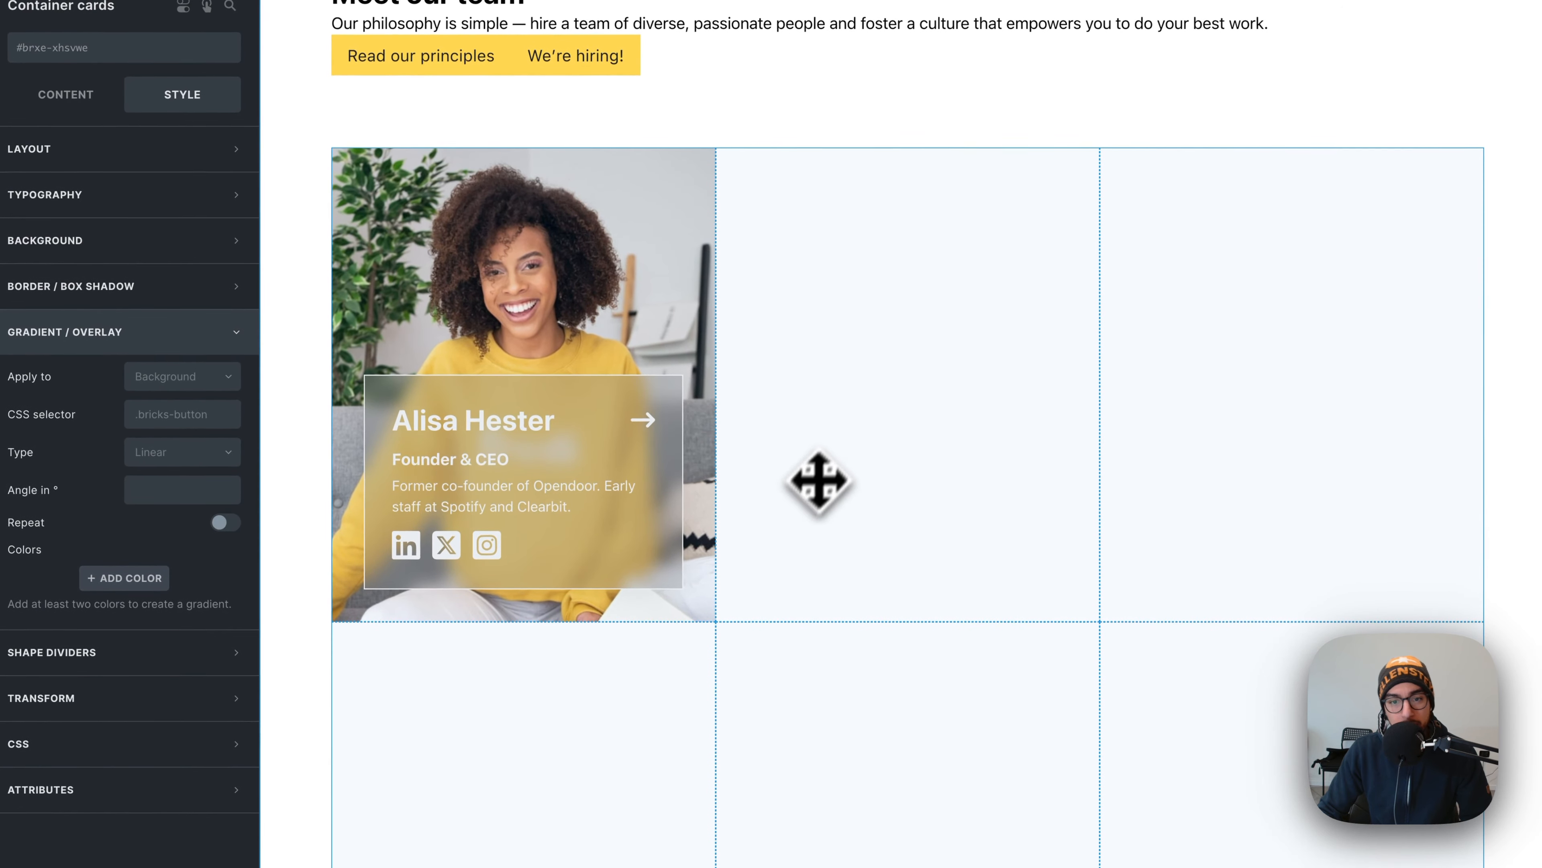
- Delete the extra Color (2) and make the remaining overlay lighter and more transparent
{"action": "left_click", "coordinate": [670, 512]}
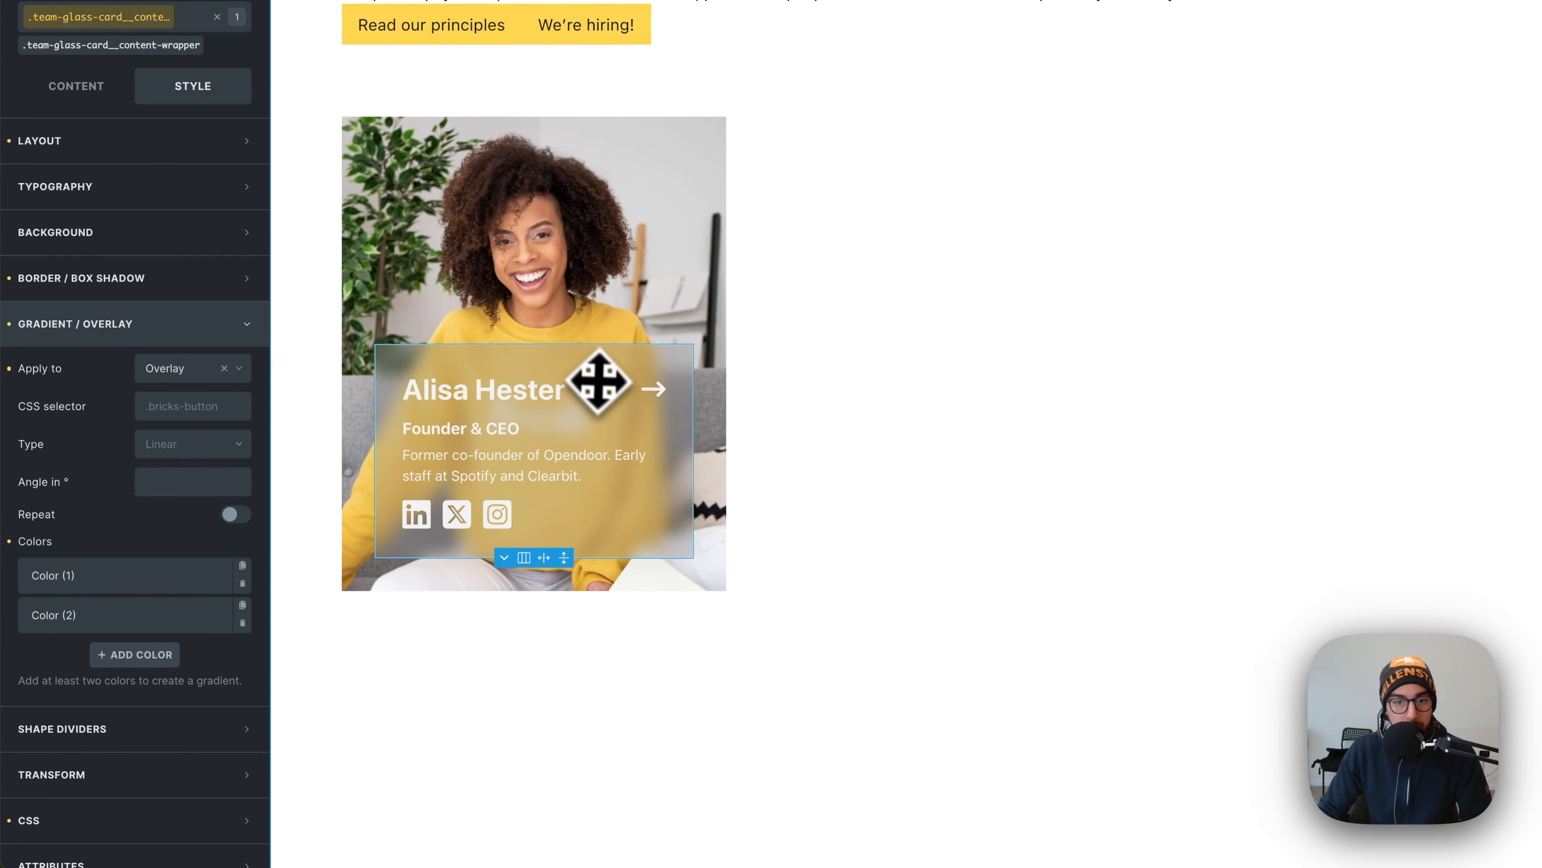
{"action": "left_click", "coordinate": [212, 604]}
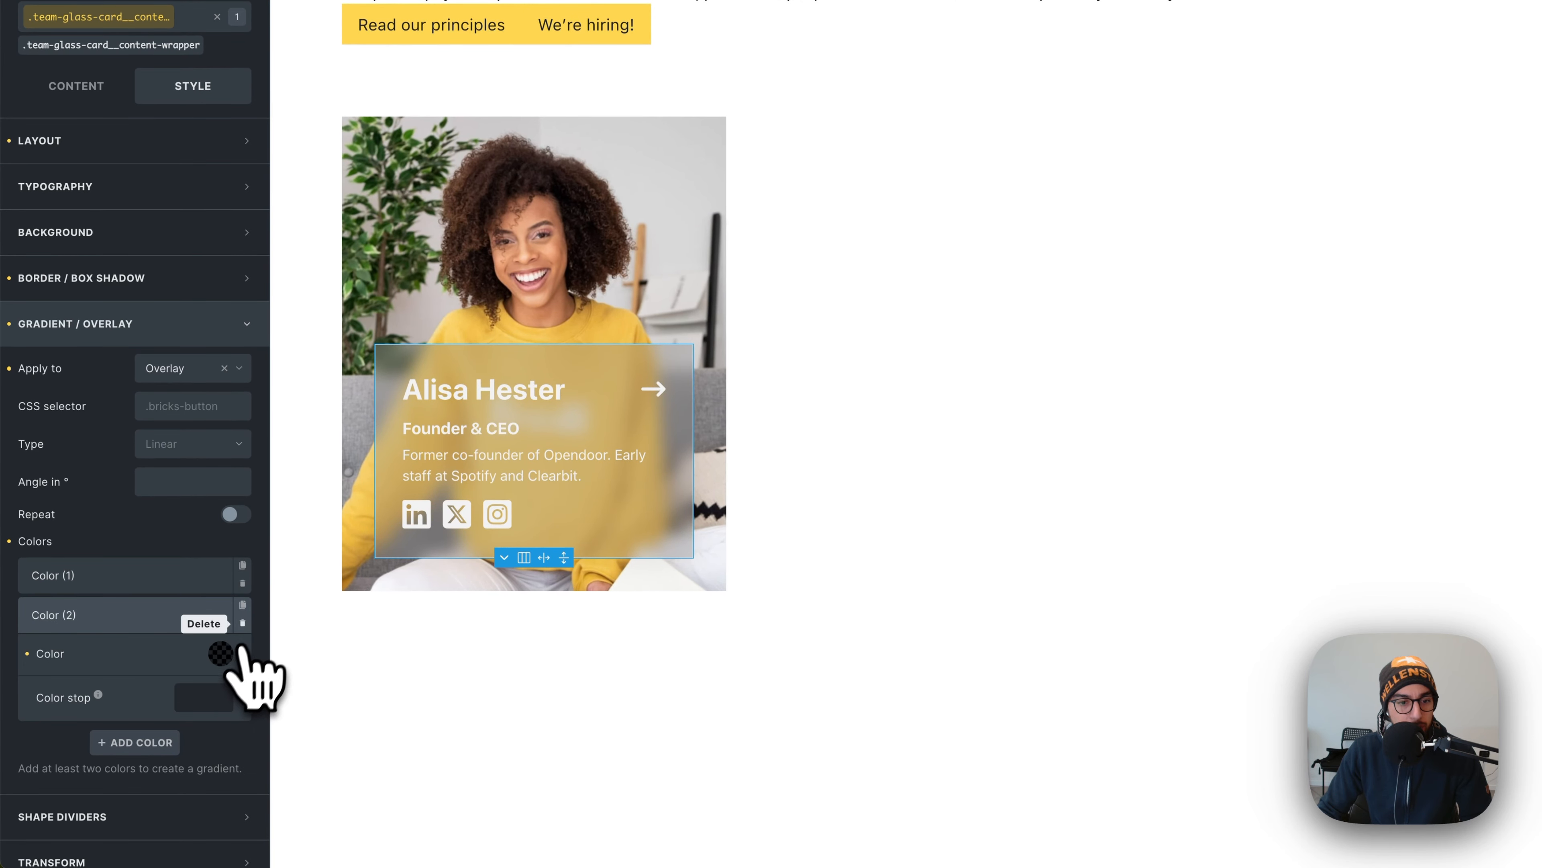
{"action": "left_click", "coordinate": [241, 623]}
{"action": "left_click", "coordinate": [168, 582]}
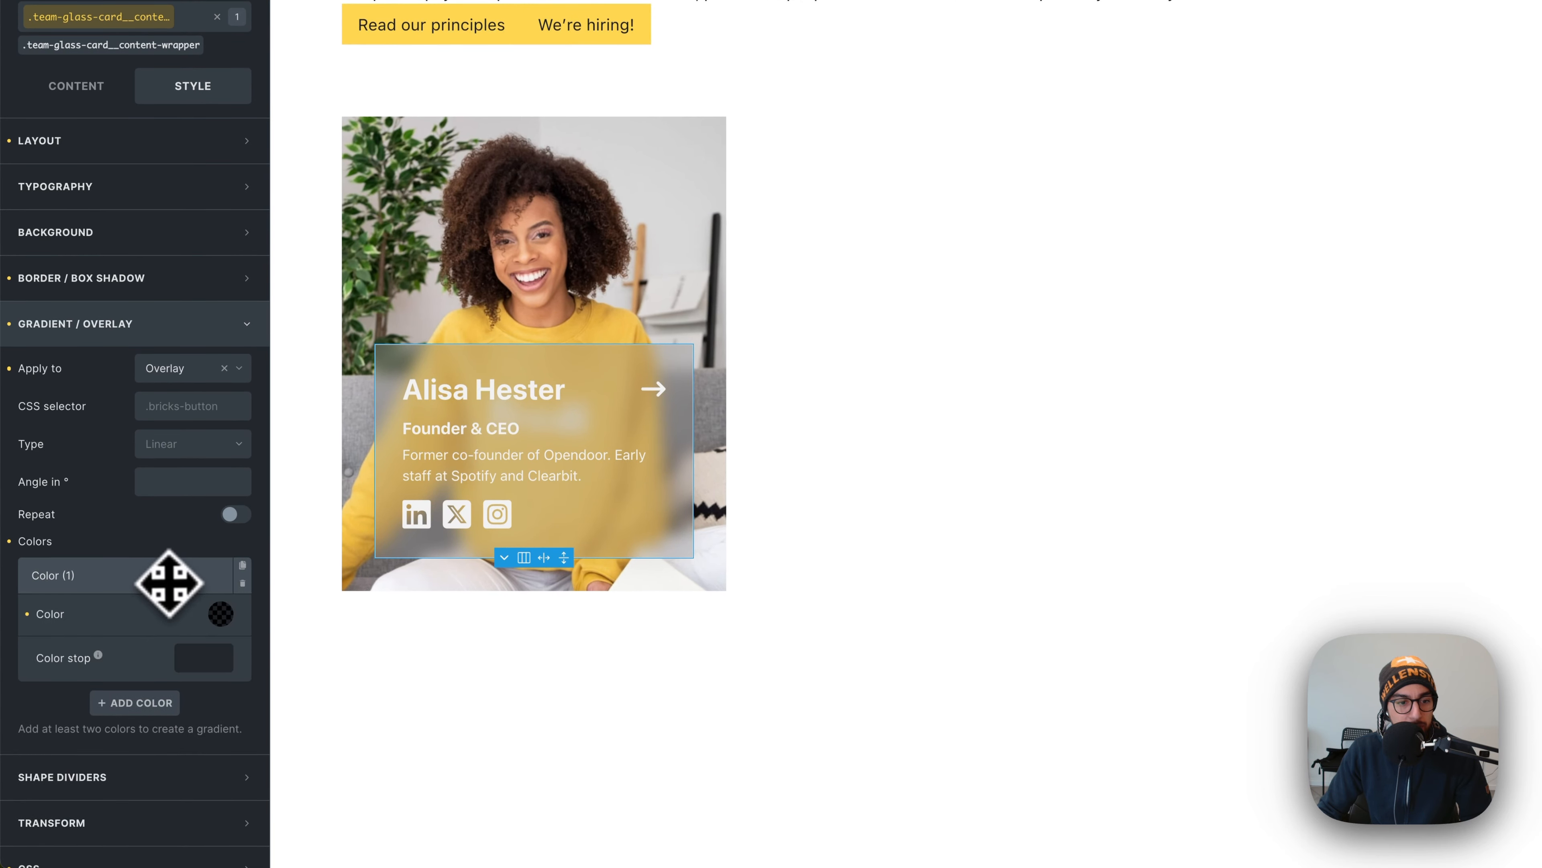
{"action": "left_click", "coordinate": [217, 617]}
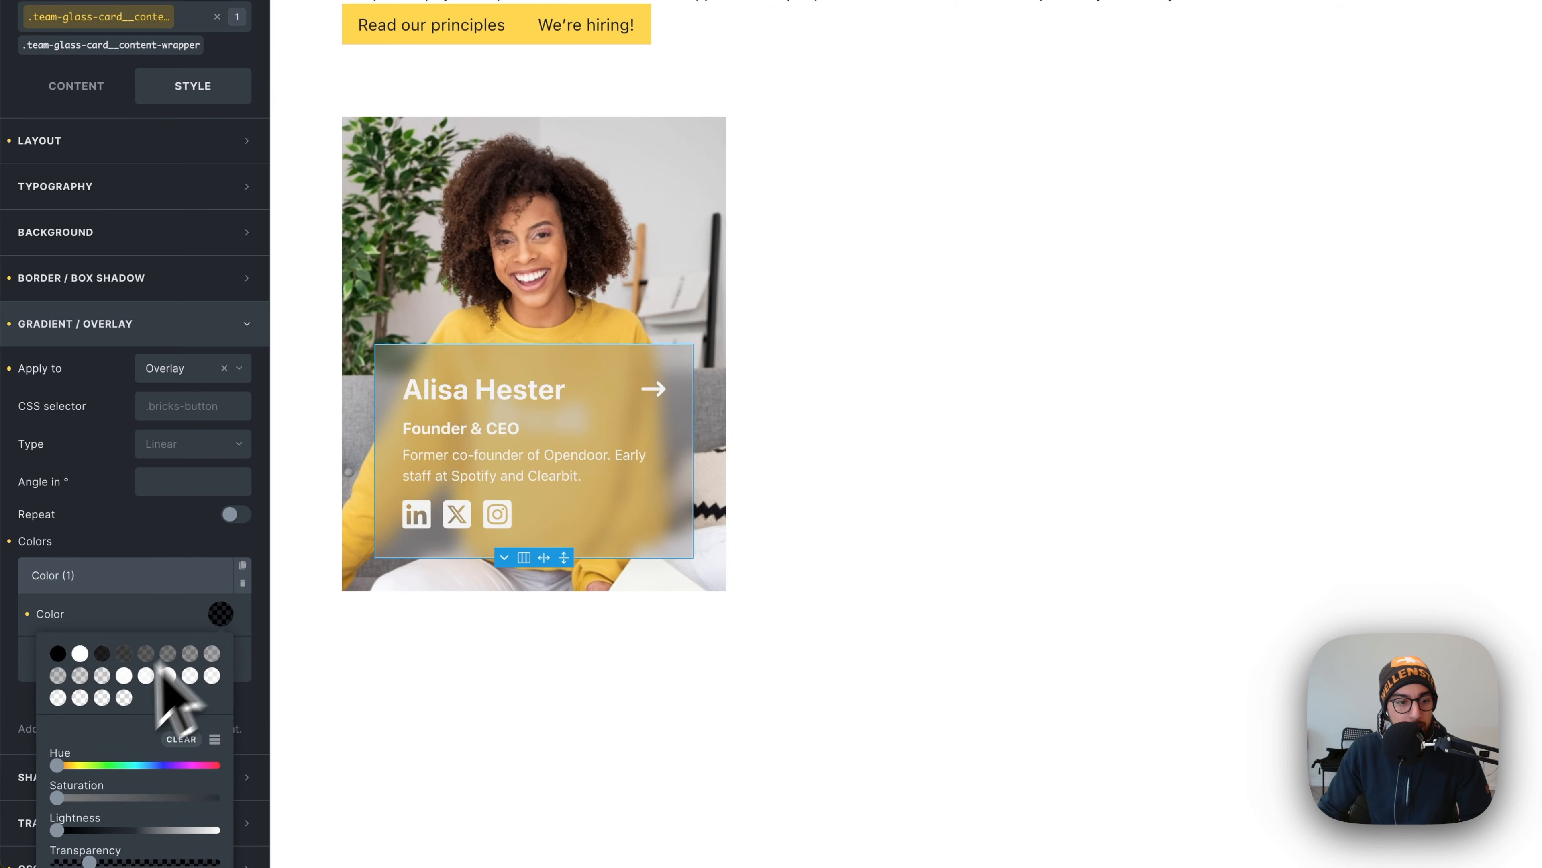
{"action": "scroll", "coordinate": [68, 854], "scroll_direction": "down", "scroll_amount": 1}
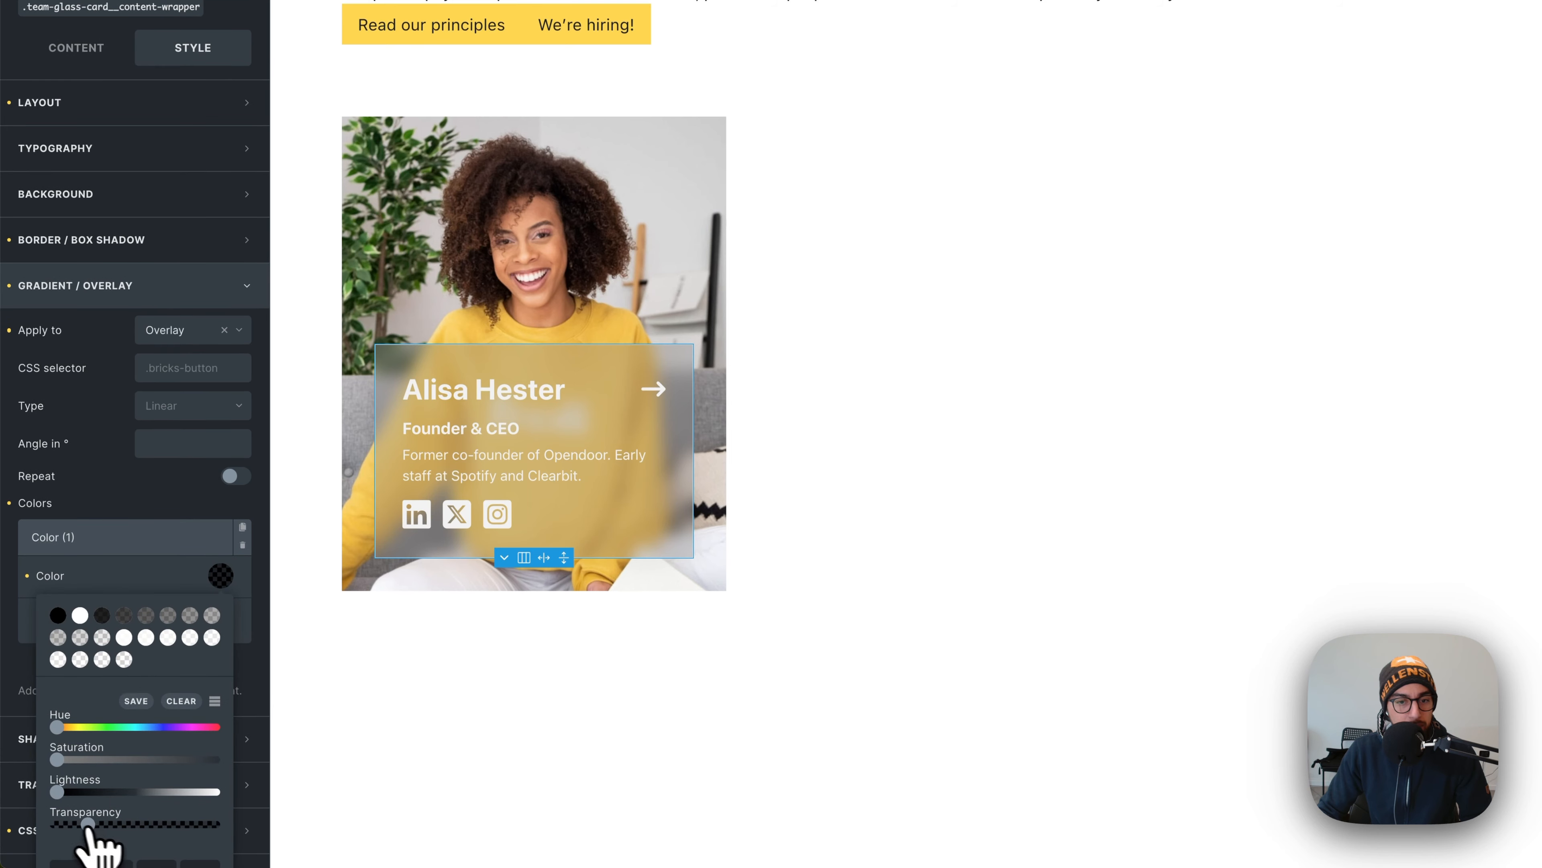
{"action": "left_click_drag", "start_coordinate": [88, 824], "coordinate": [77, 825]}
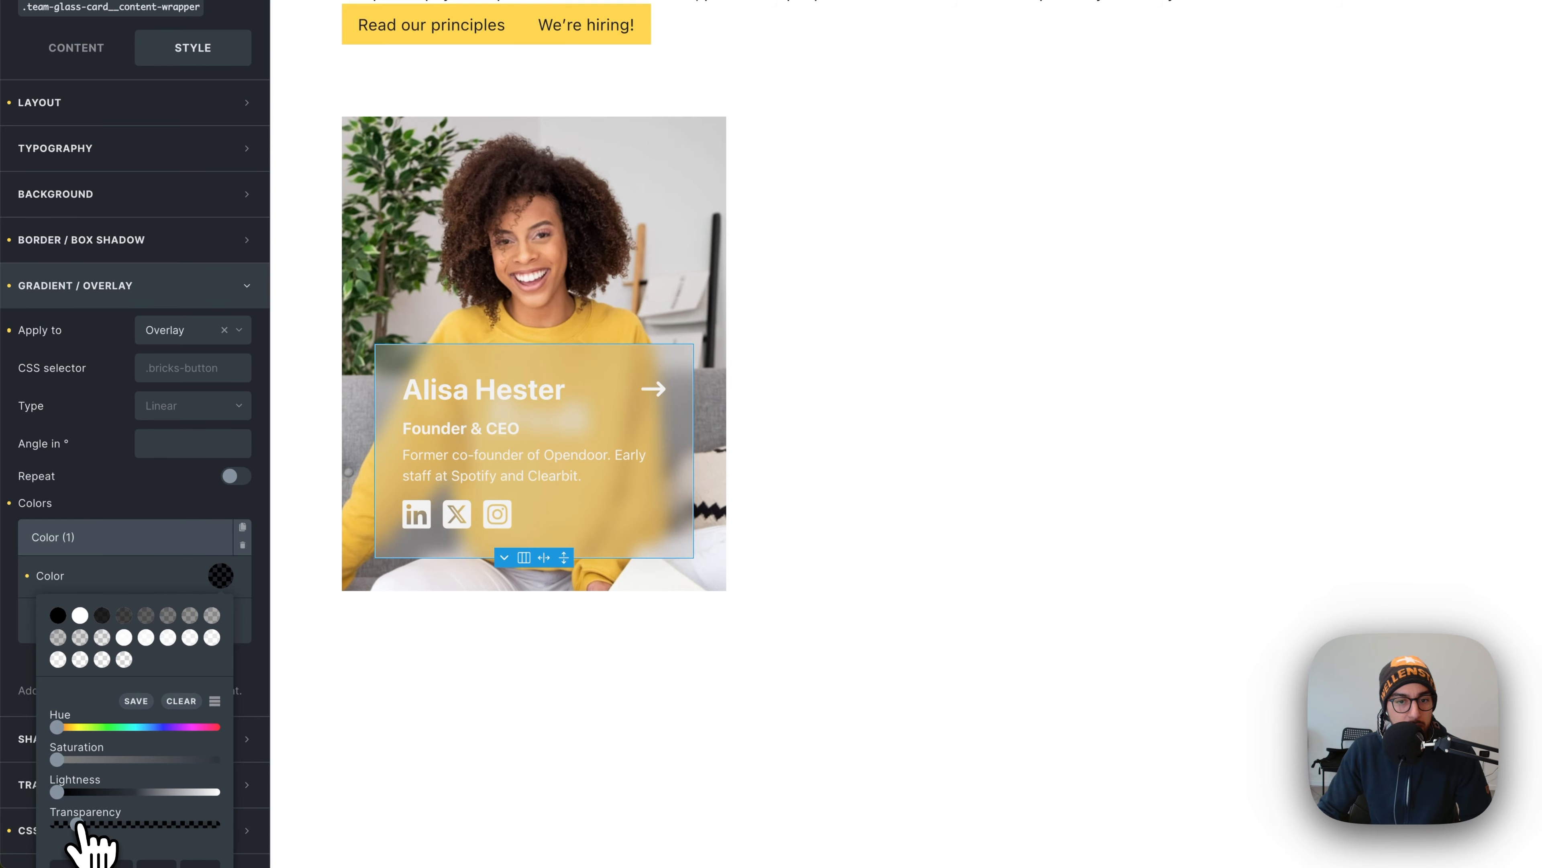
- Collapse the card's child layers in Structure and select the Team Glass Card
{"action": "left_click", "coordinate": [862, 498]}
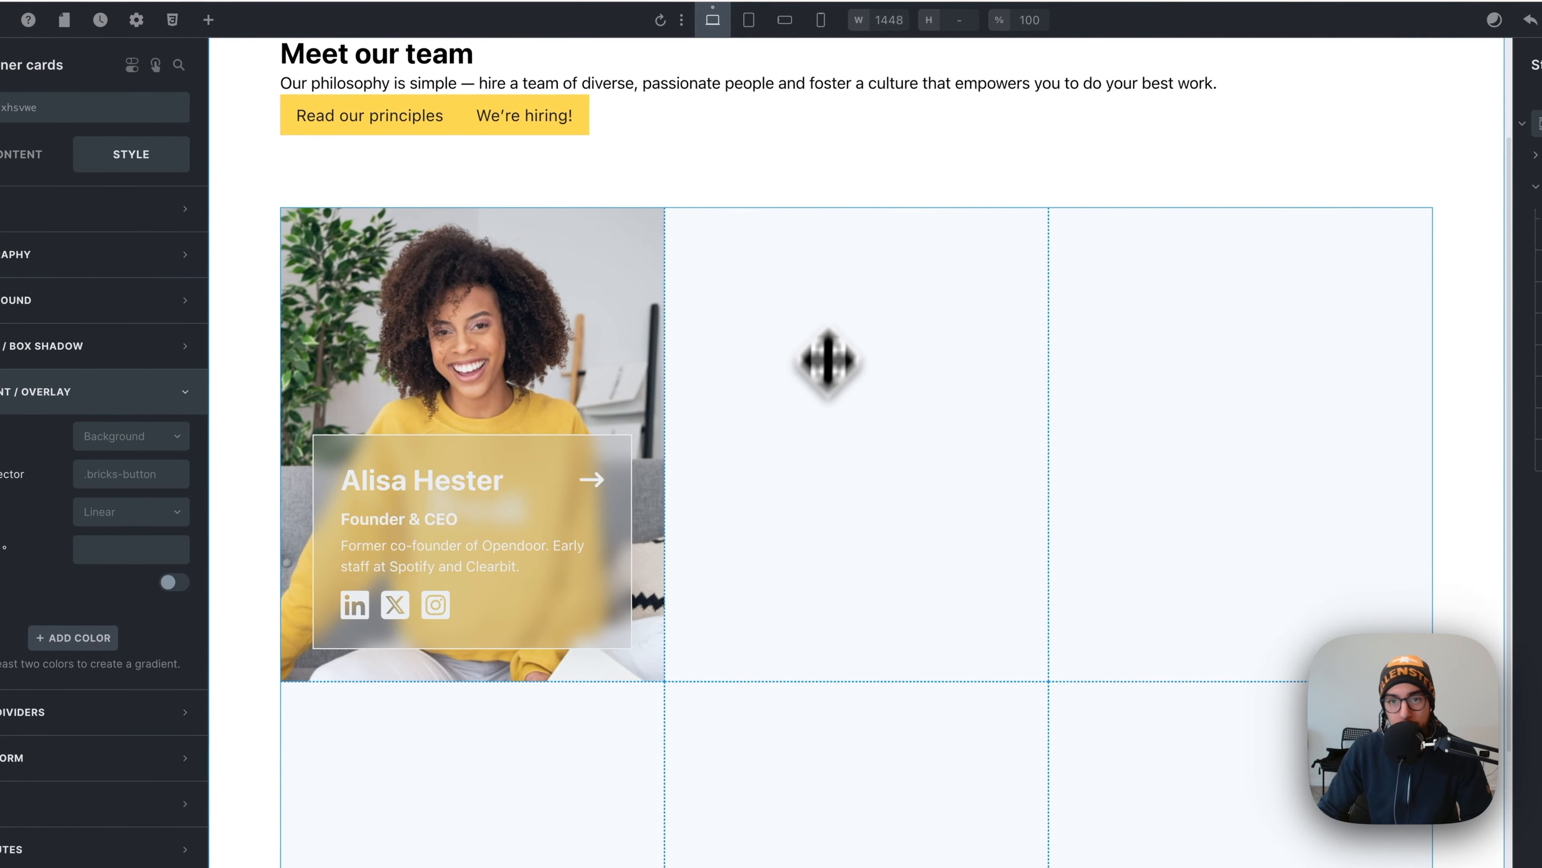
{"action": "left_click", "coordinate": [814, 189]}
{"action": "scroll", "coordinate": [815, 261], "scroll_direction": "up", "scroll_amount": 1}
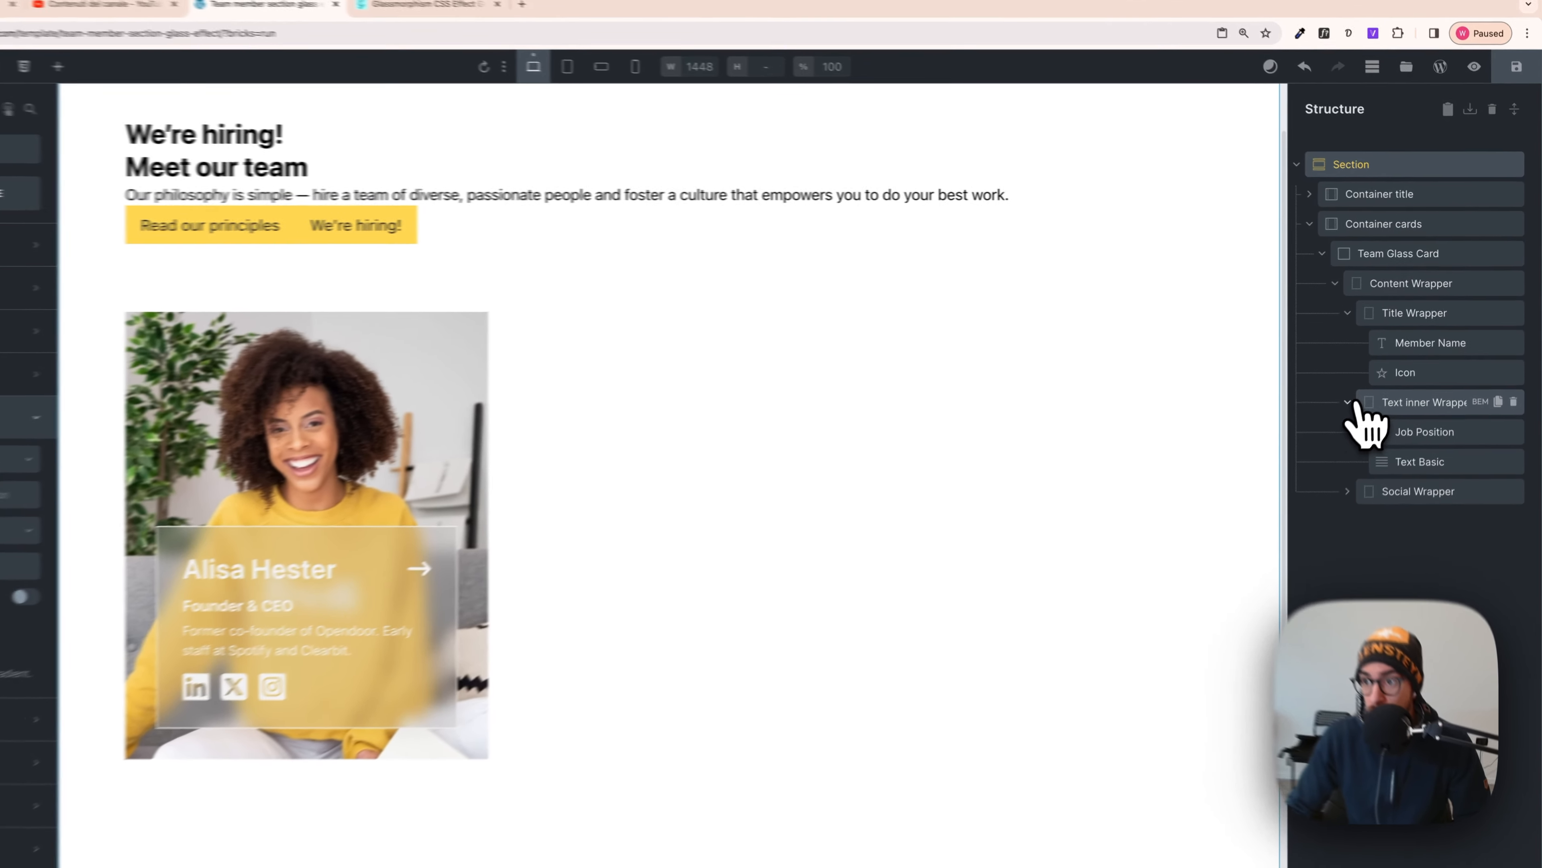
{"action": "left_click", "coordinate": [1348, 401]}
{"action": "left_click", "coordinate": [1335, 283]}
{"action": "left_click", "coordinate": [1322, 253]}
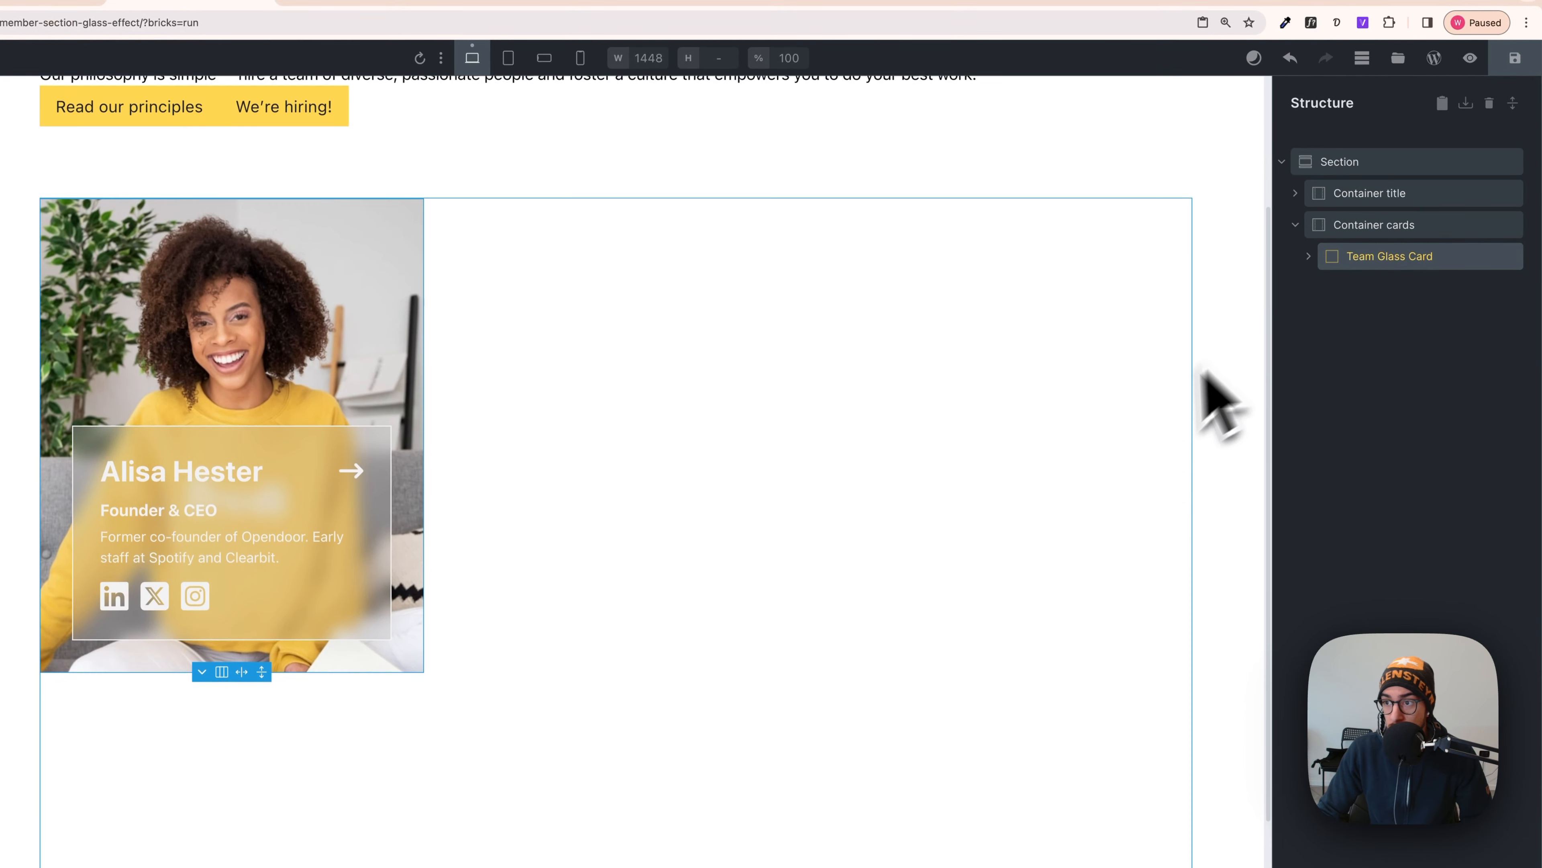
{"action": "scroll", "coordinate": [1201, 373], "scroll_direction": "up", "scroll_amount": 1}
{"action": "left_click", "coordinate": [1347, 257]}
{"action": "scroll", "coordinate": [1035, 347], "scroll_direction": "down", "scroll_amount": 2}
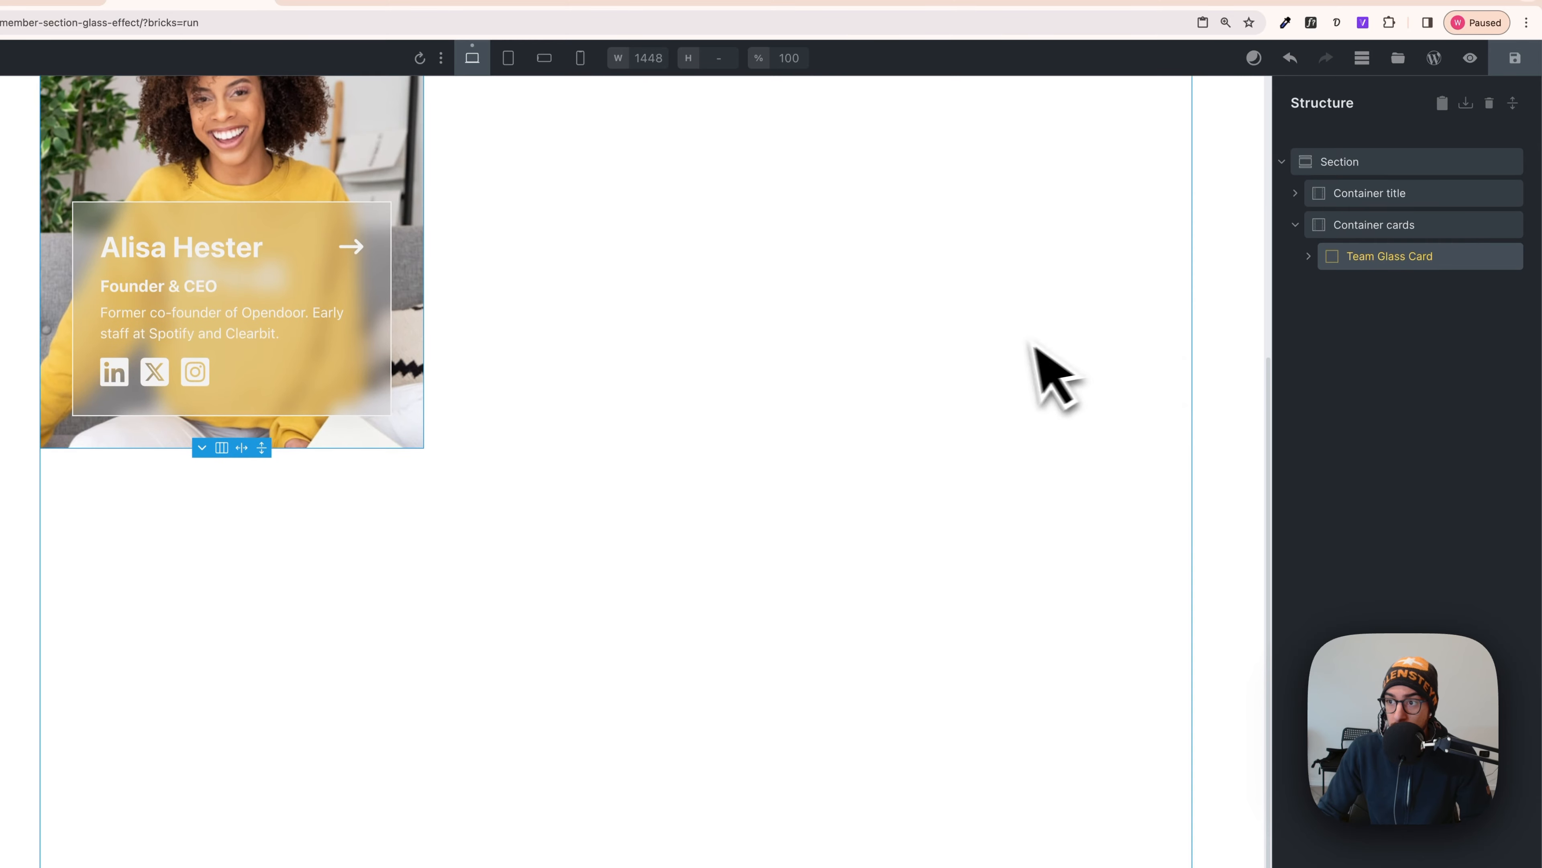
{"action": "left_click", "coordinate": [1349, 264]}
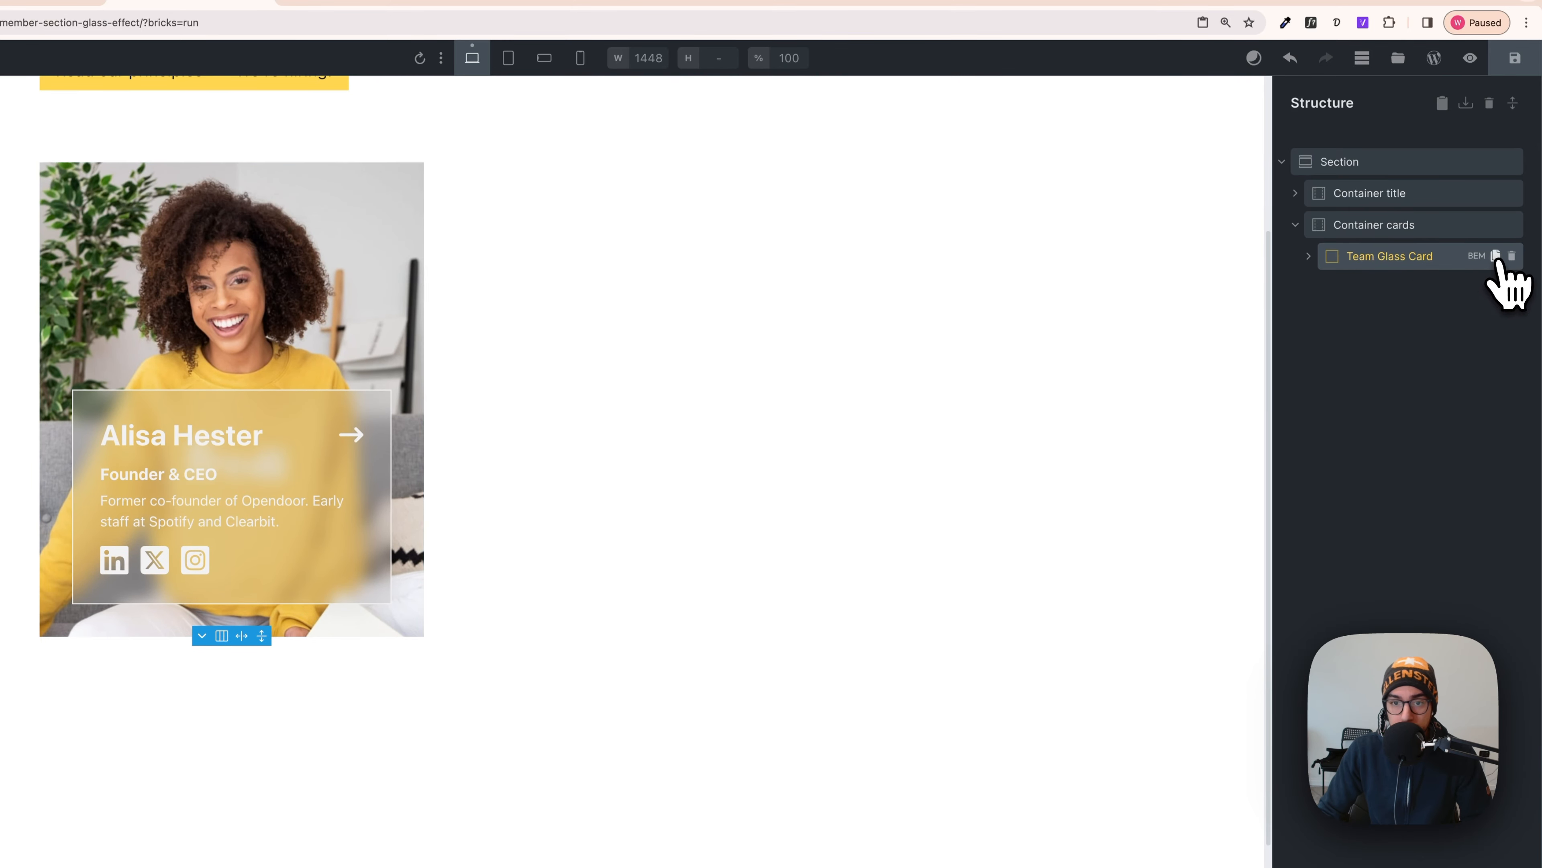
- Duplicate the Team Glass Card until six cards fill the grid
{"action": "left_click", "coordinate": [1495, 256]}
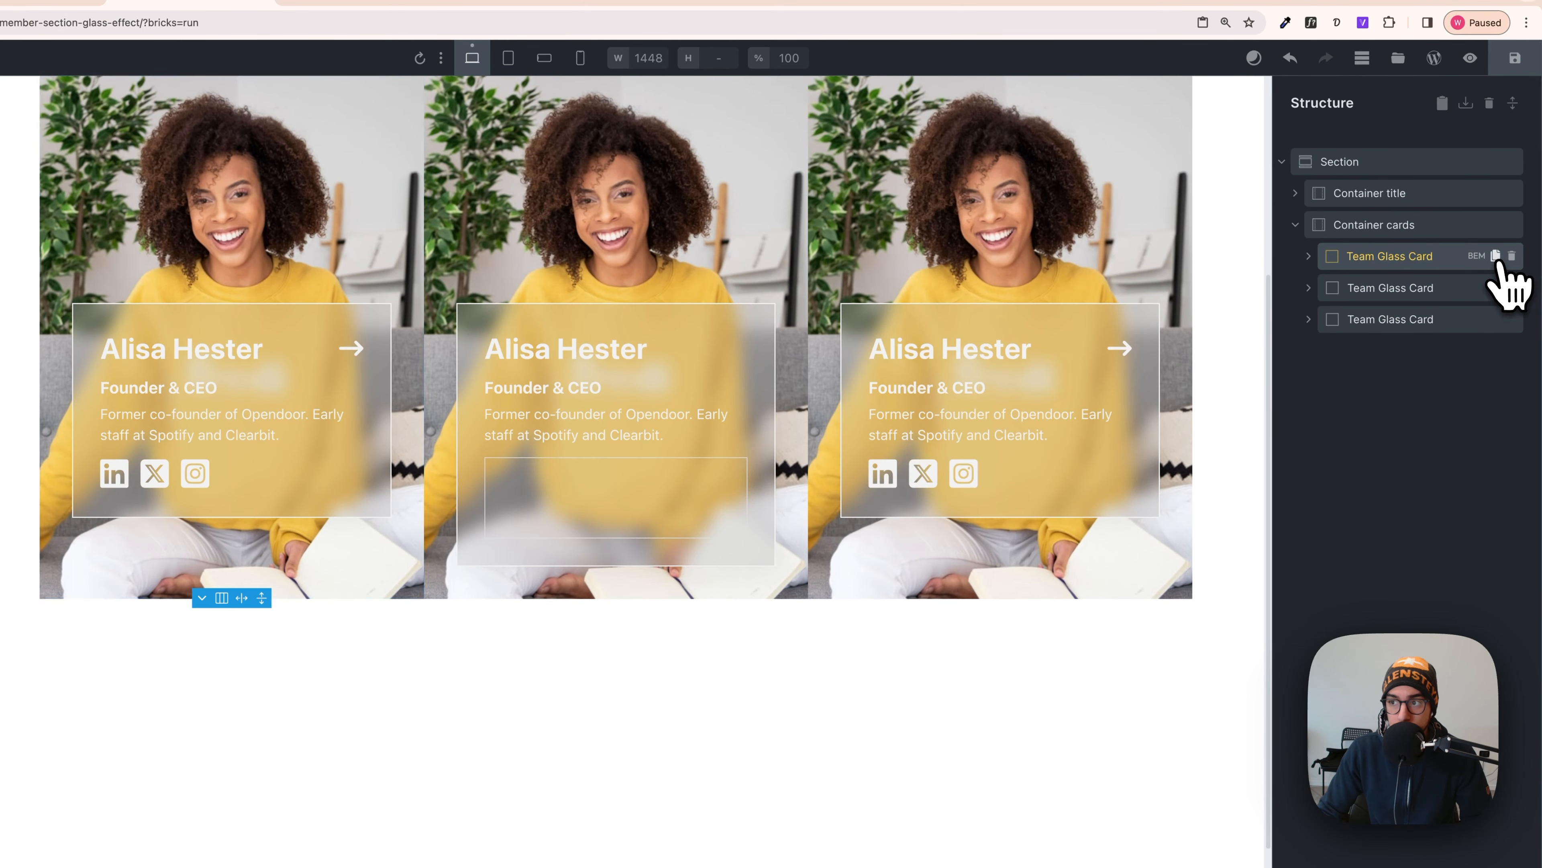
{"action": "left_click", "coordinate": [1497, 257]}
{"action": "left_click", "coordinate": [1496, 257]}
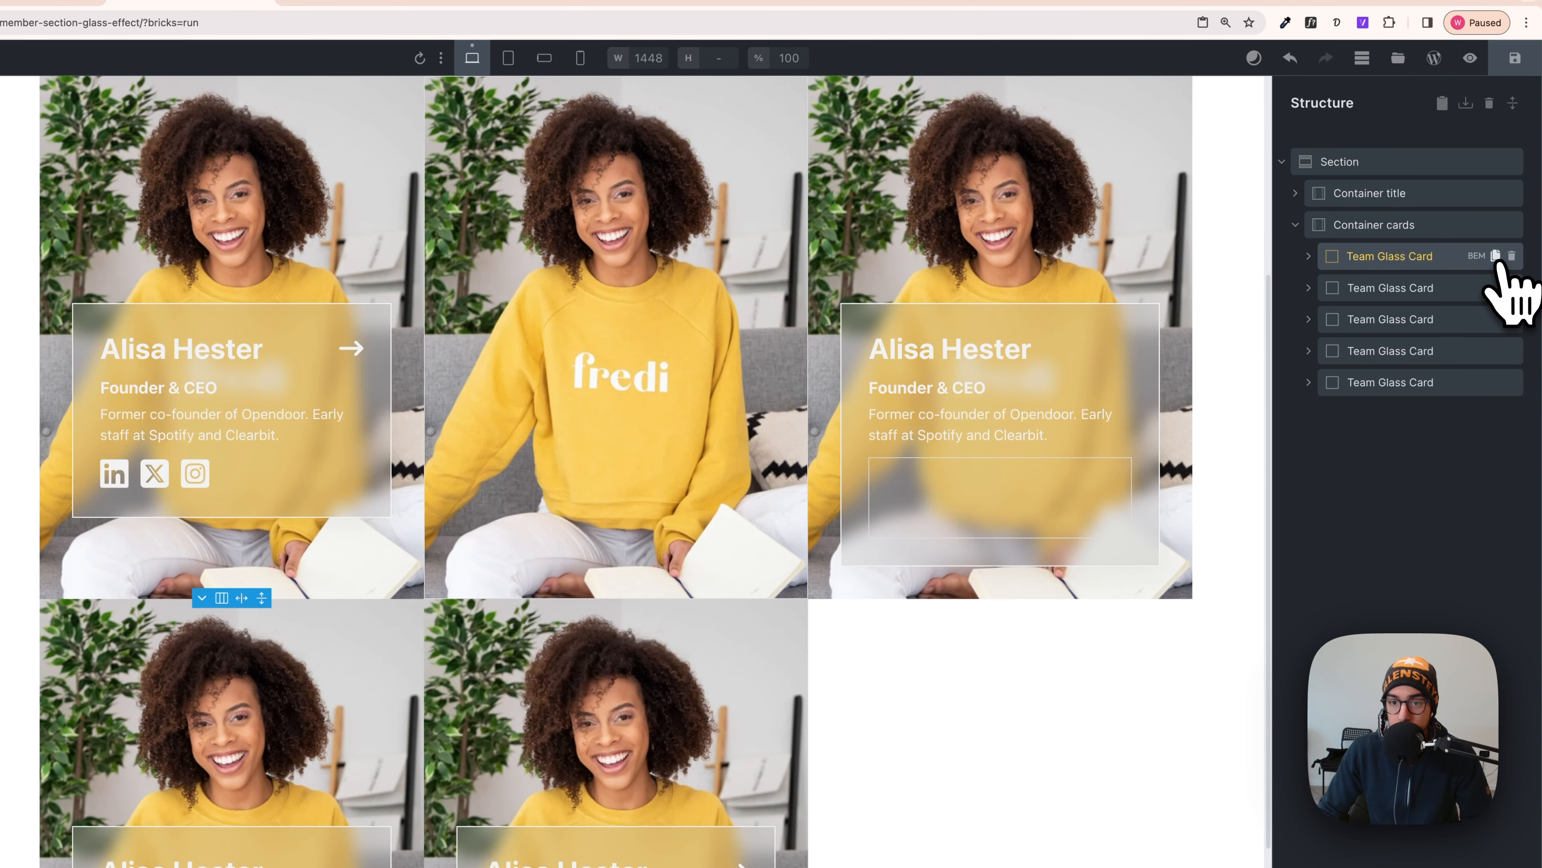
{"action": "left_click", "coordinate": [1496, 258]}
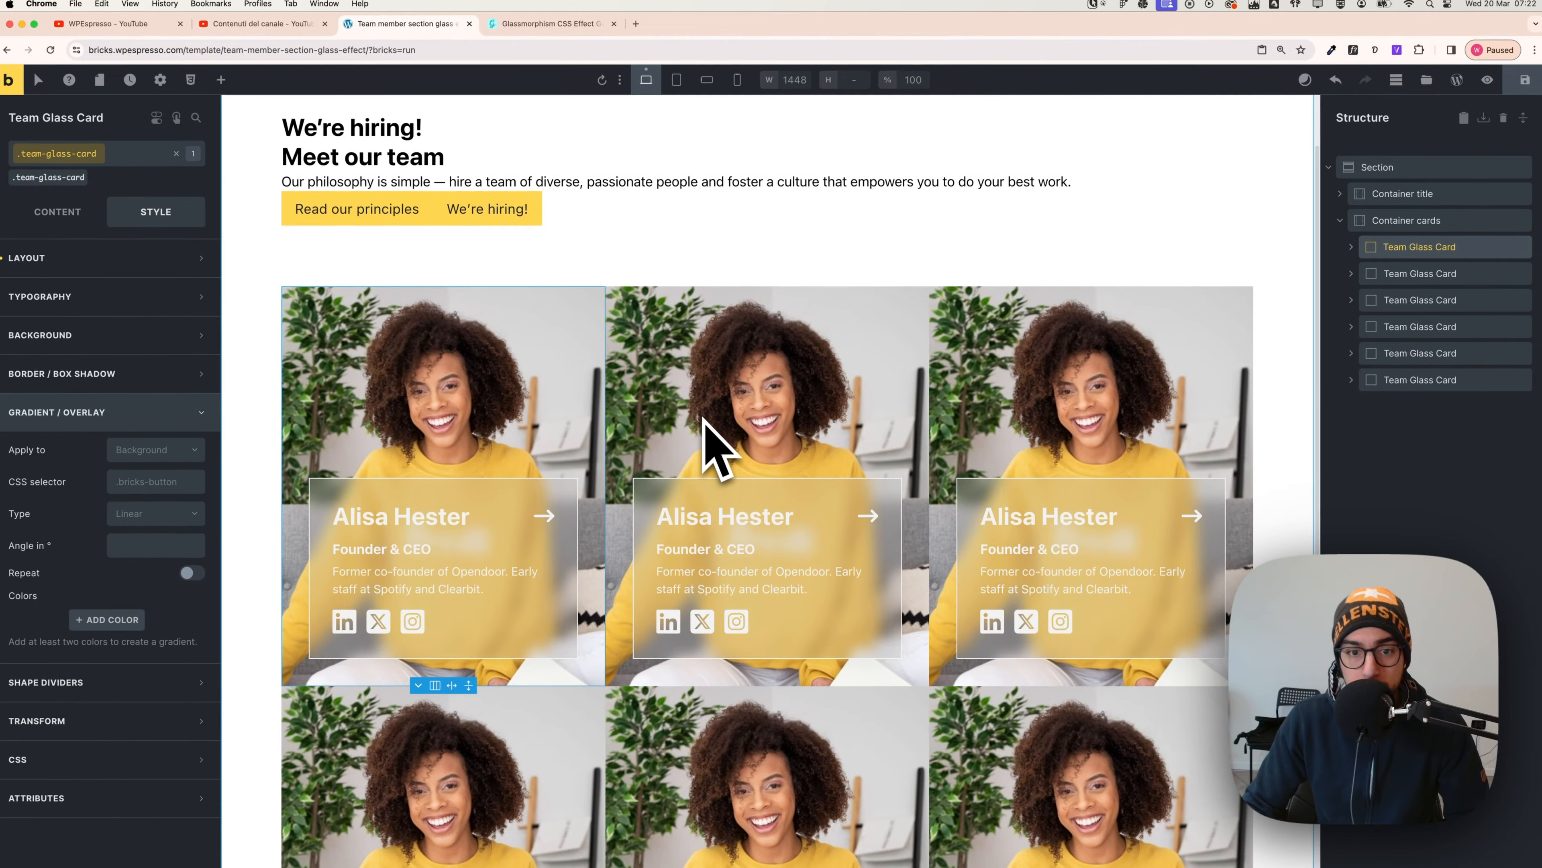
- Set the Container cards grid gap to var(--space-m), then switch to Figma
{"action": "scroll", "coordinate": [607, 414], "scroll_direction": "down", "scroll_amount": 1}
{"action": "scroll", "coordinate": [473, 414], "scroll_direction": "up", "scroll_amount": 1}
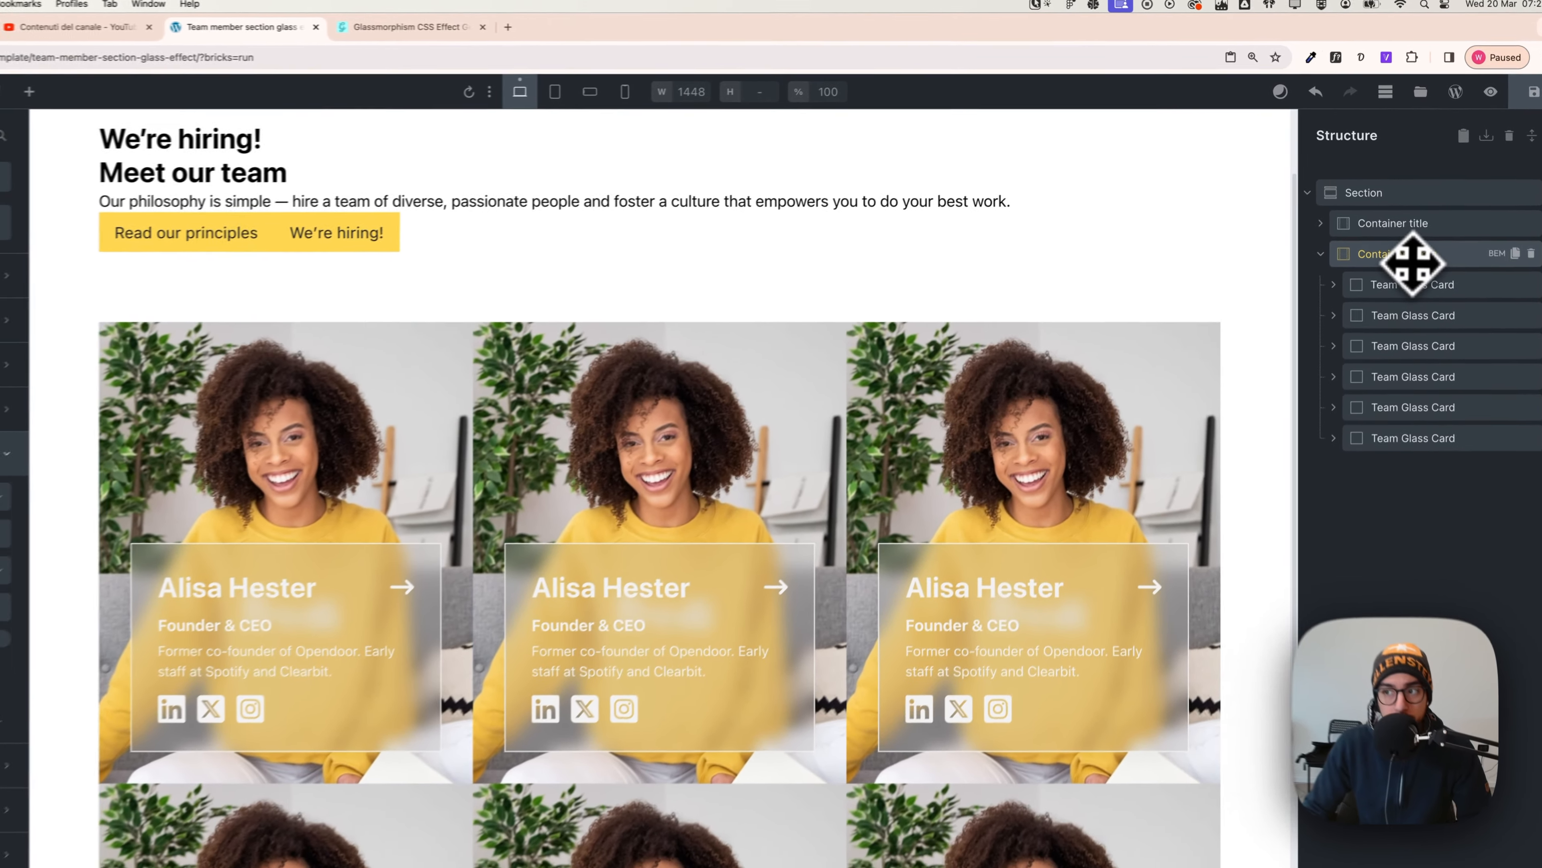
{"action": "left_click", "coordinate": [1408, 225]}
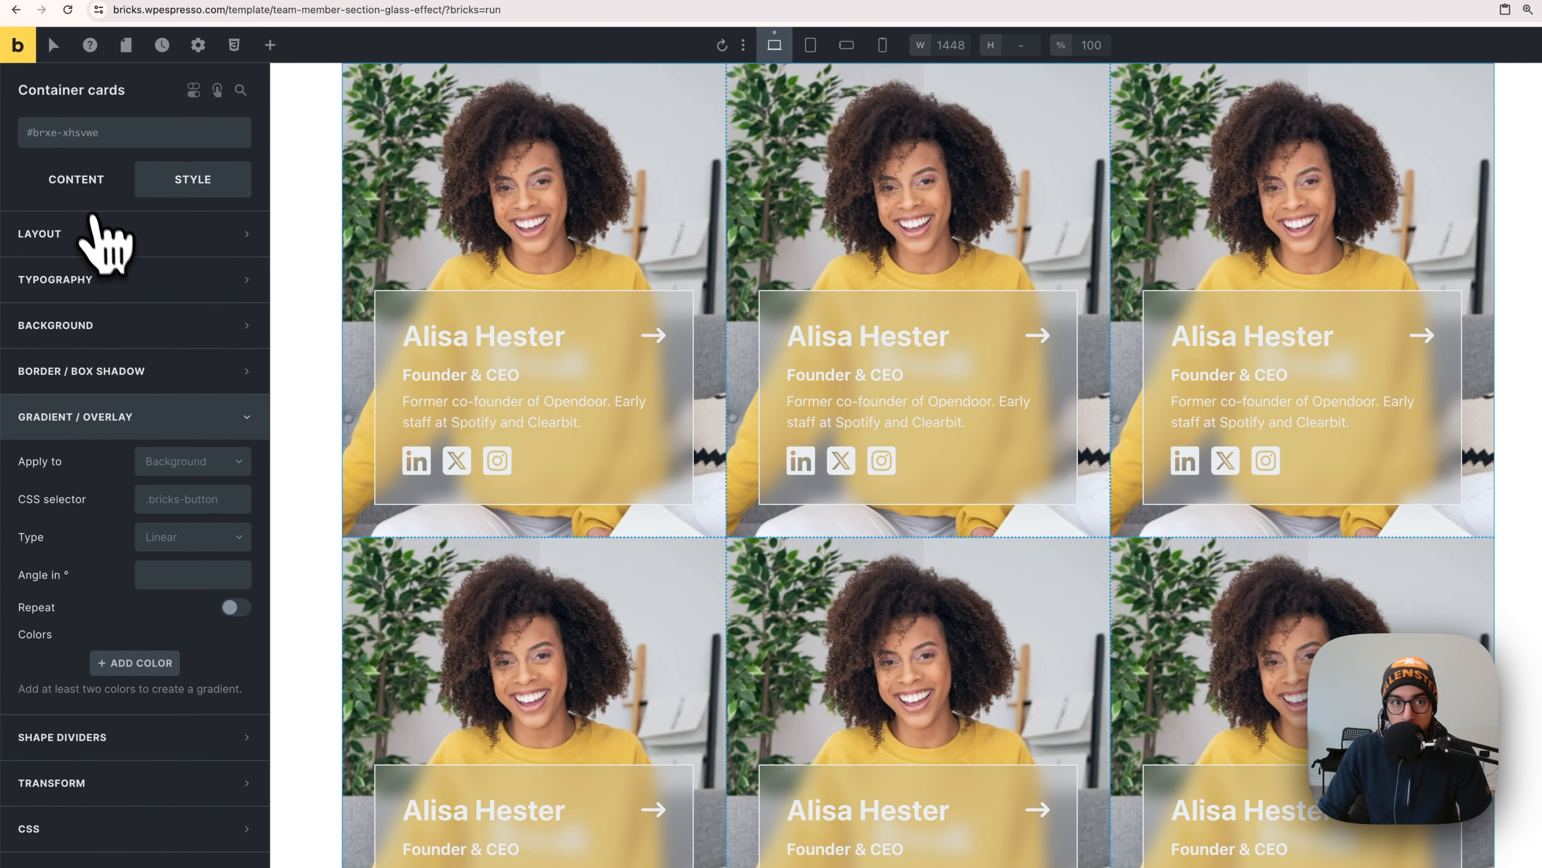
{"action": "left_click", "coordinate": [78, 189]}
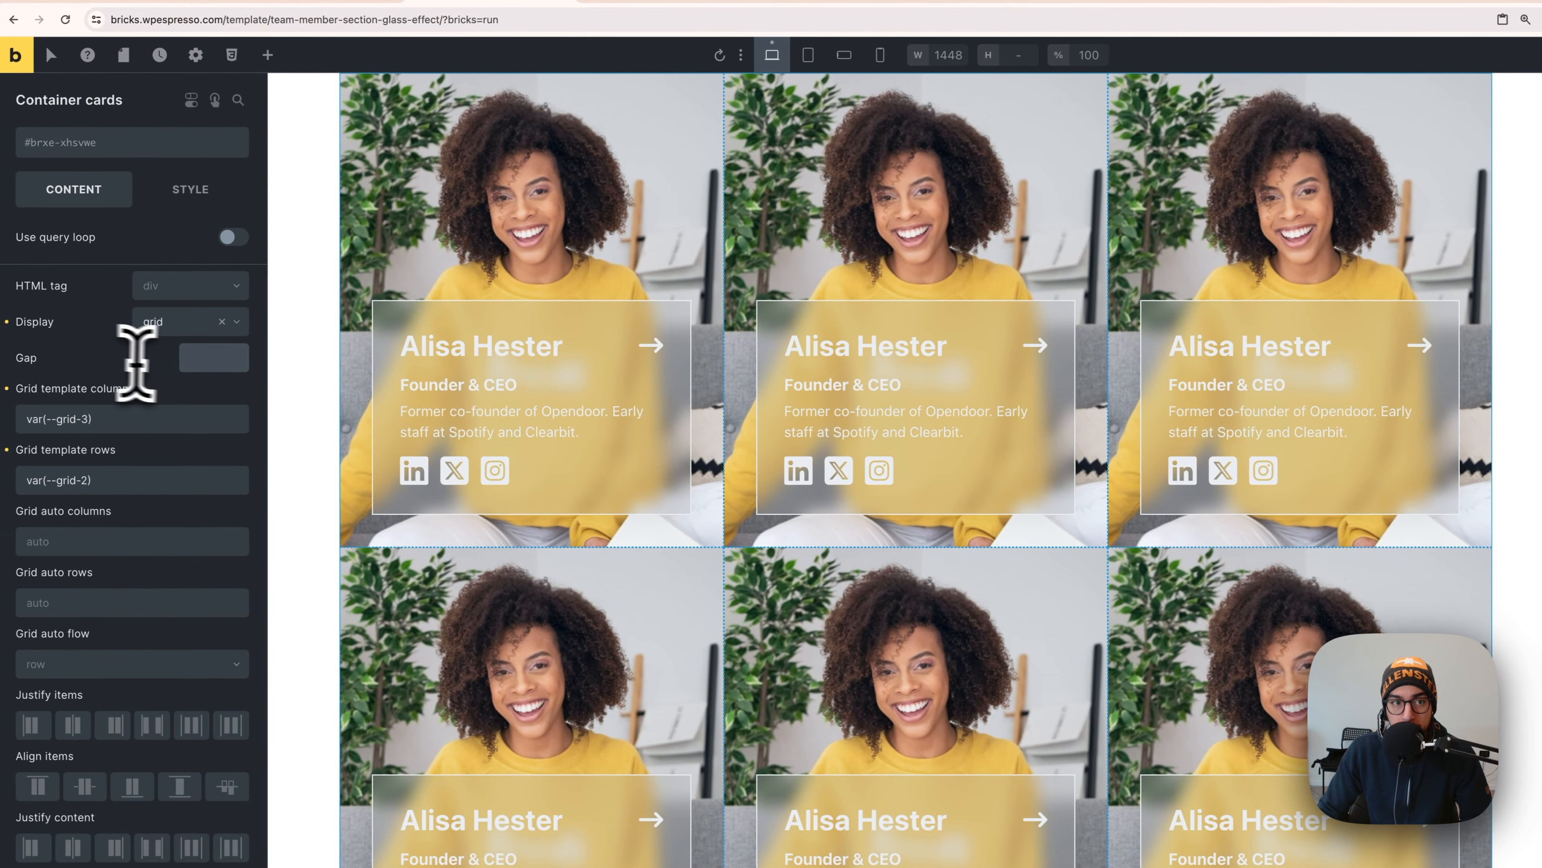
{"action": "right_click", "coordinate": [74, 374]}
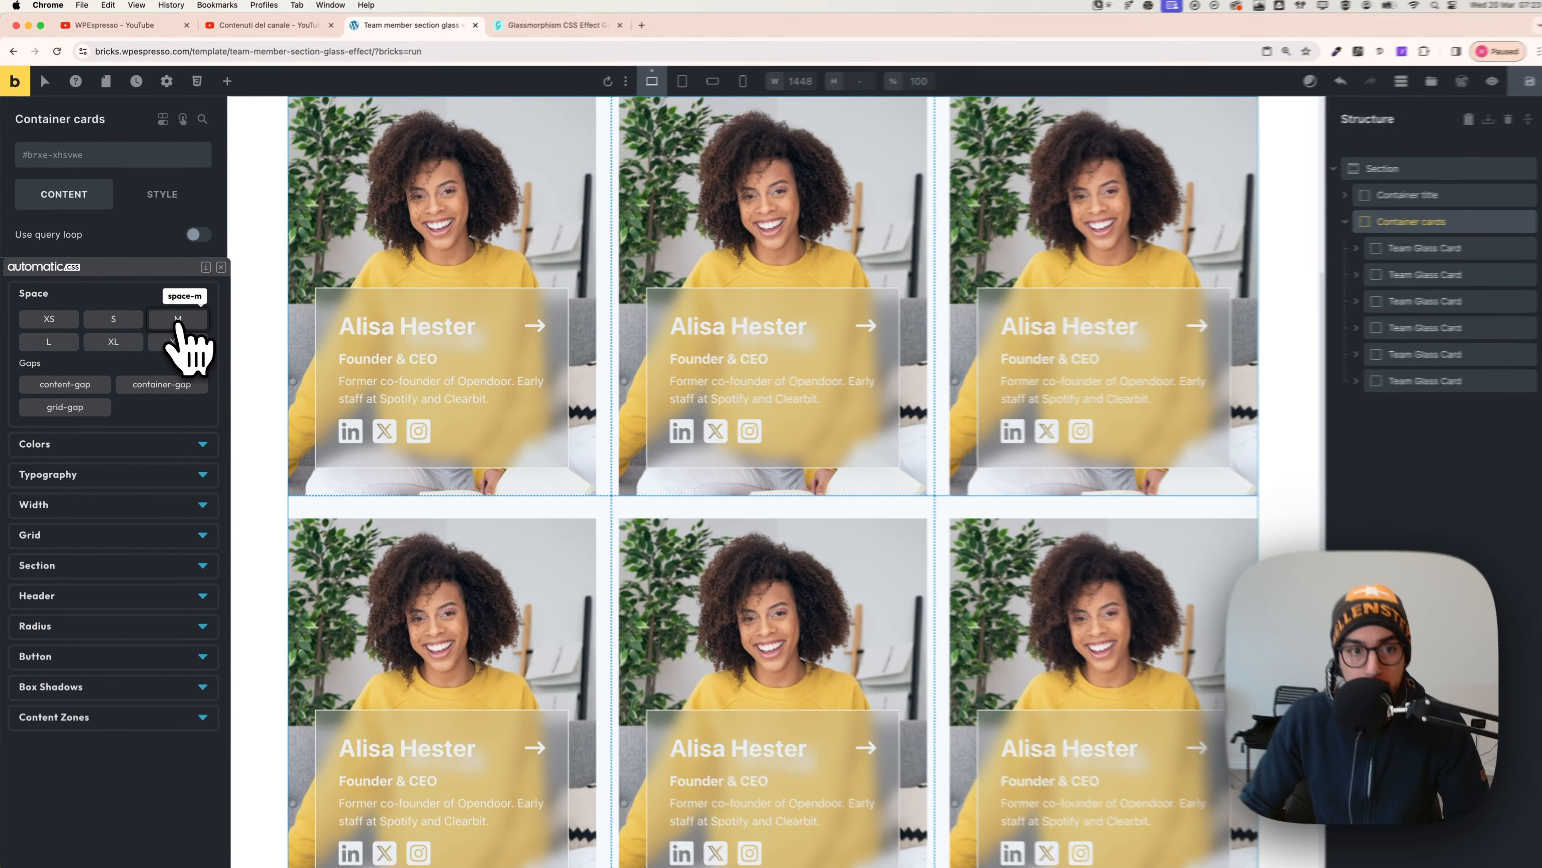
{"action": "left_click", "coordinate": [176, 321]}
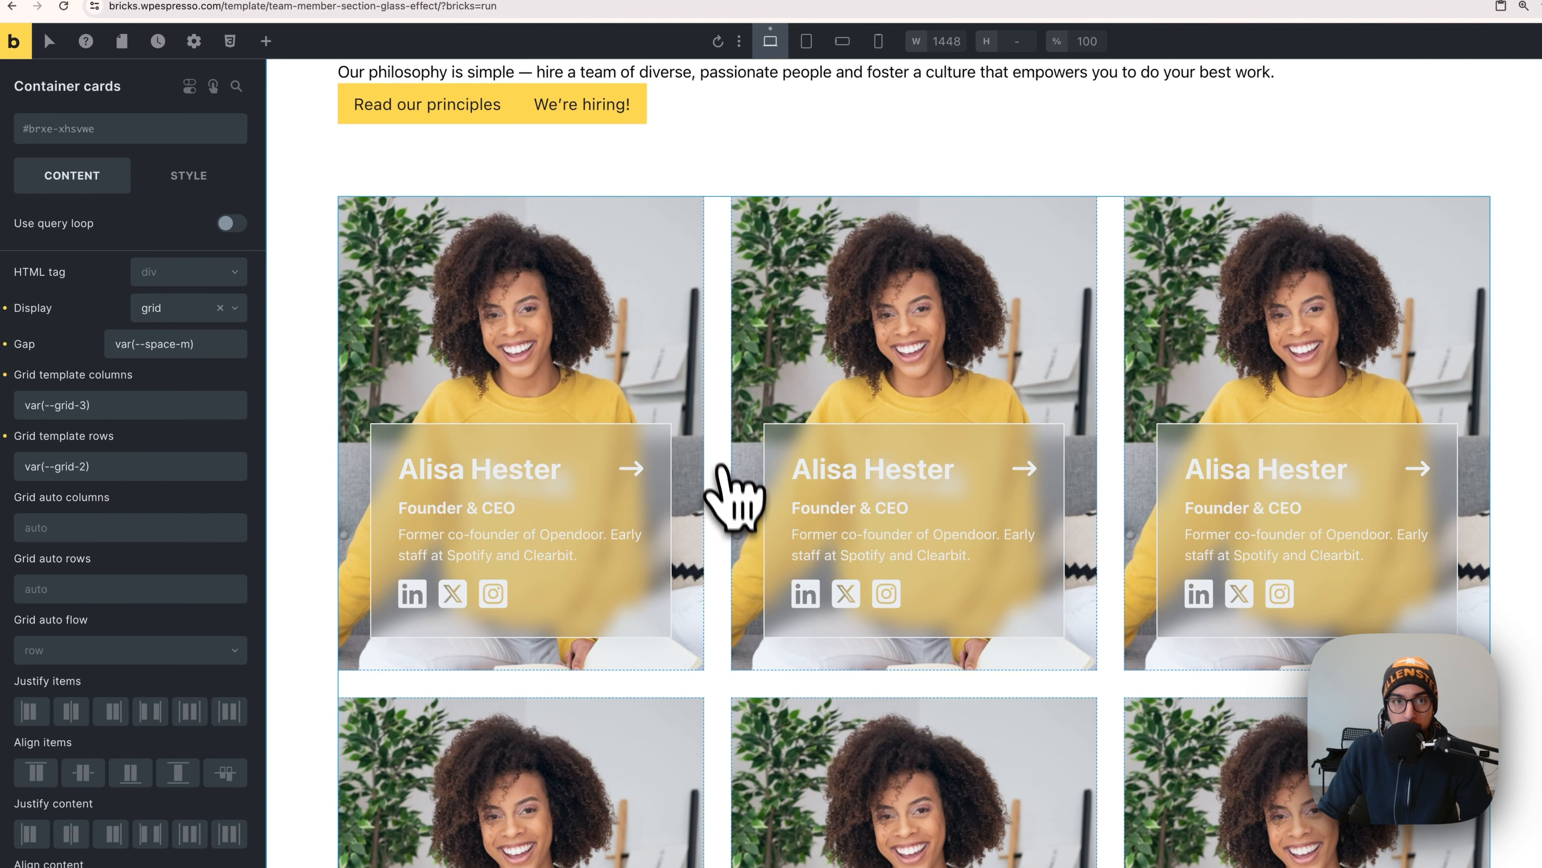
{"action": "key", "text": "super+Tab"}
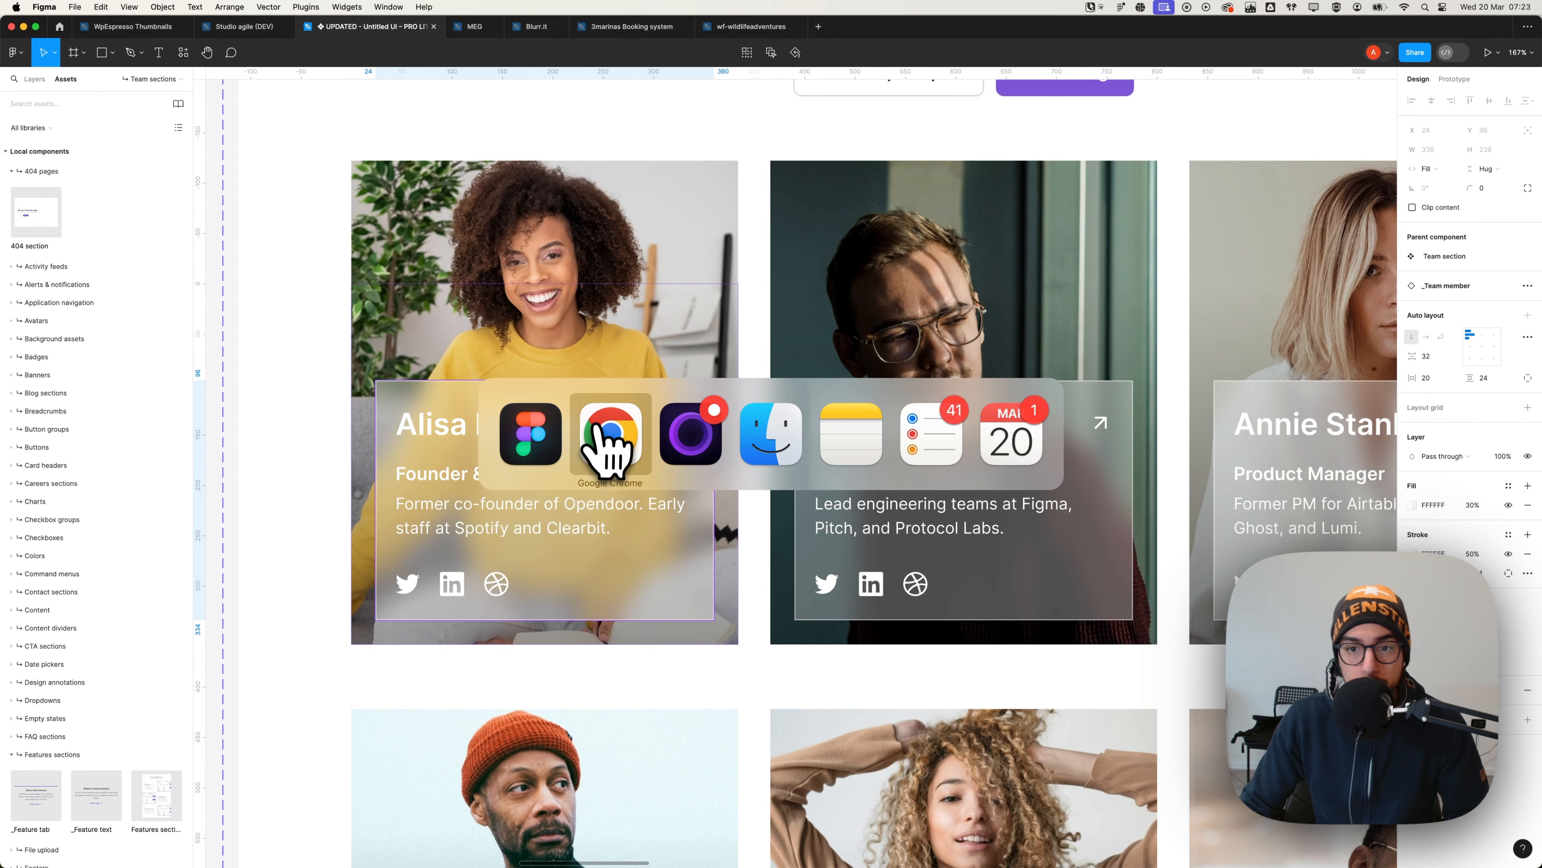
- Back in Bricks, expand the title container and select the "We're hiring!" small heading
{"action": "left_click", "coordinate": [635, 443]}
{"action": "scroll", "coordinate": [590, 243], "scroll_direction": "up", "scroll_amount": 4}
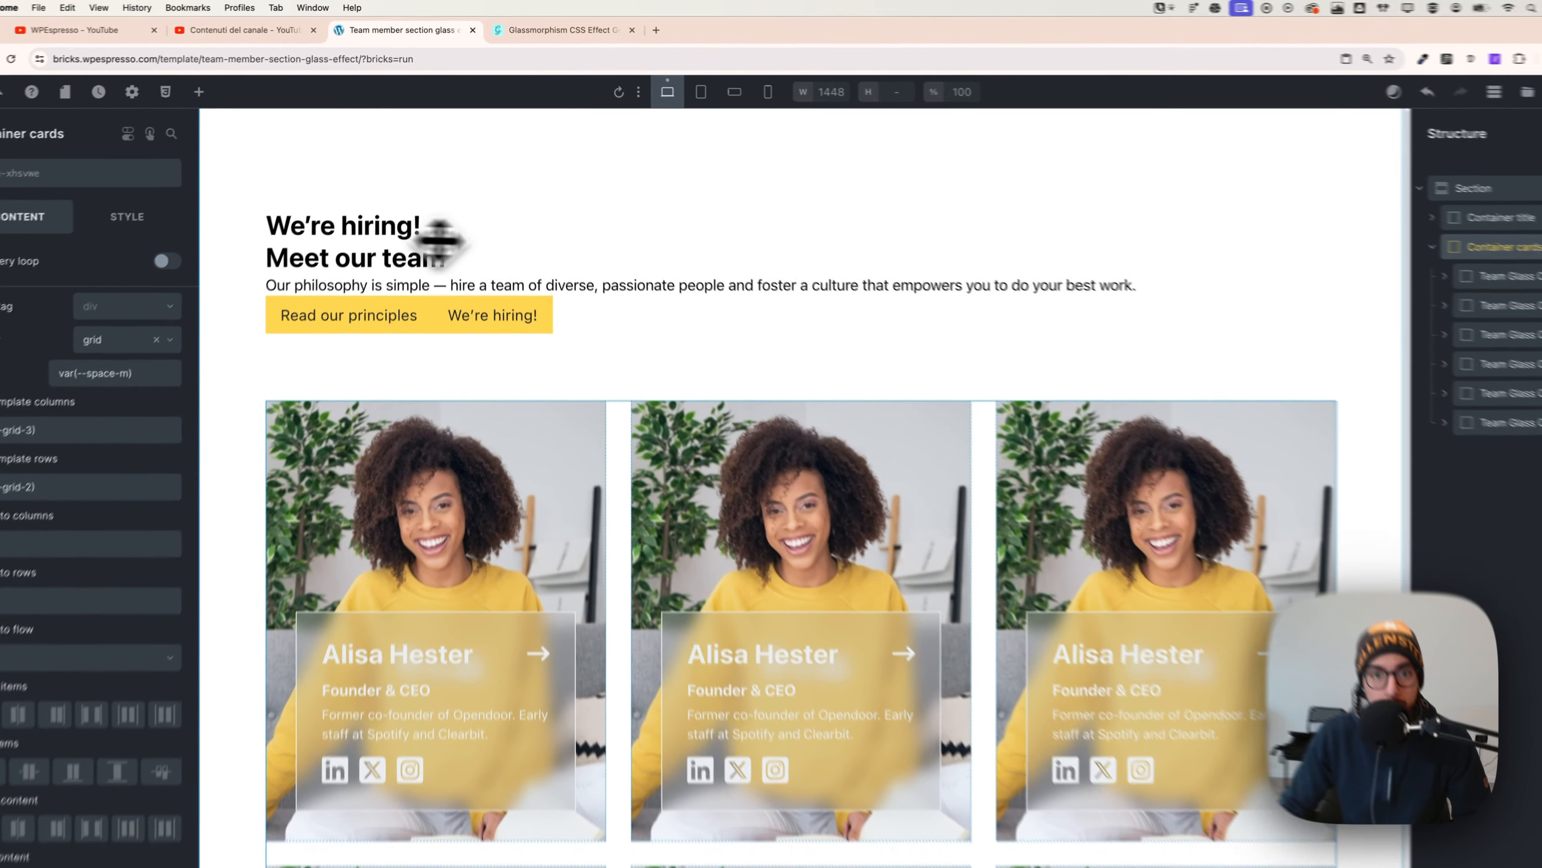
{"action": "left_click", "coordinate": [544, 230]}
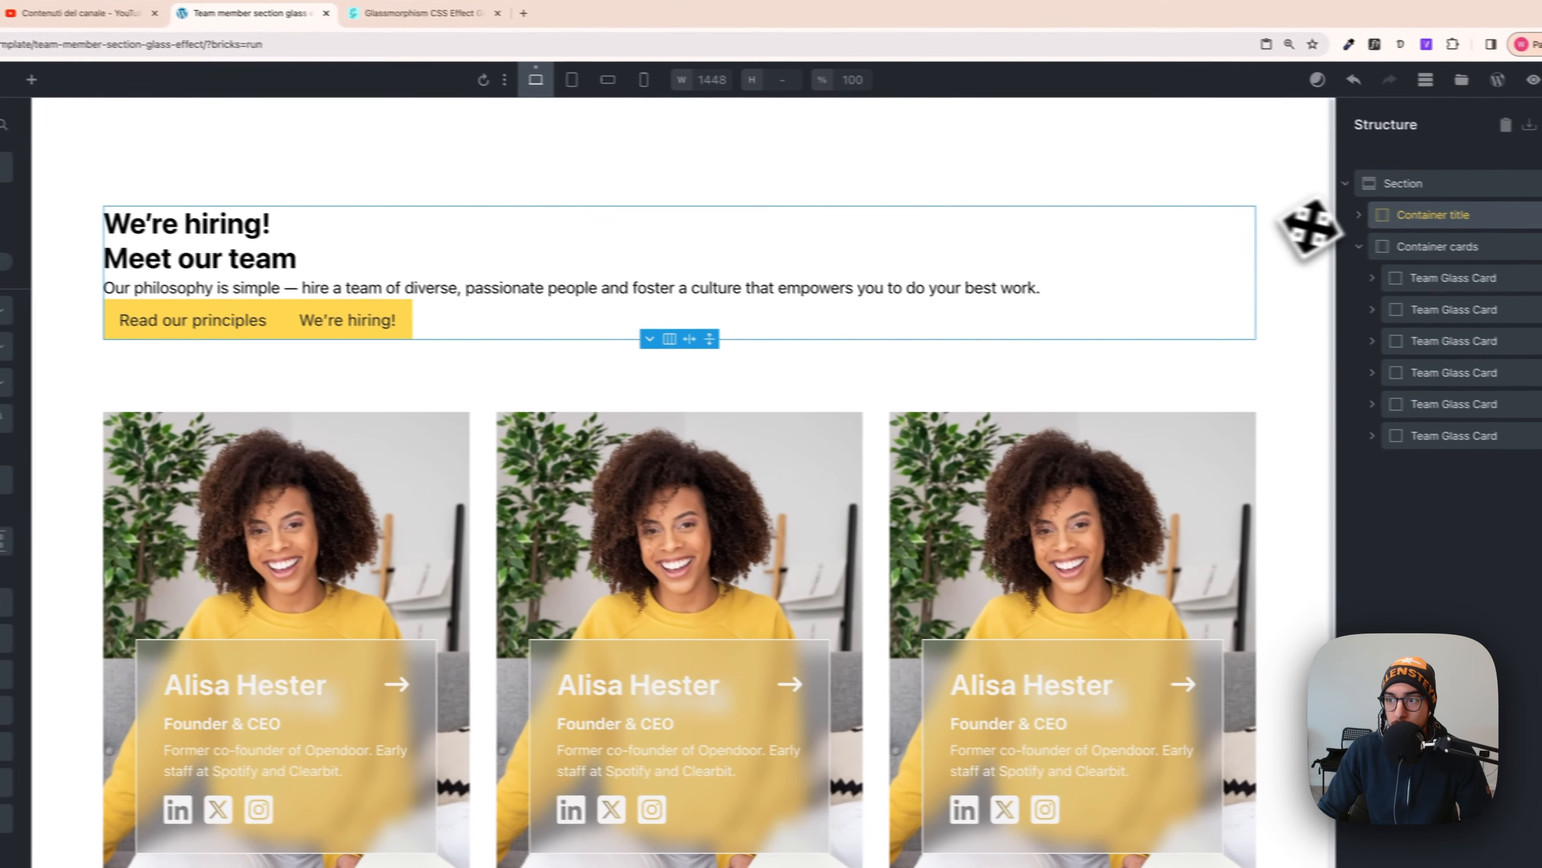
{"action": "left_click", "coordinate": [1359, 214]}
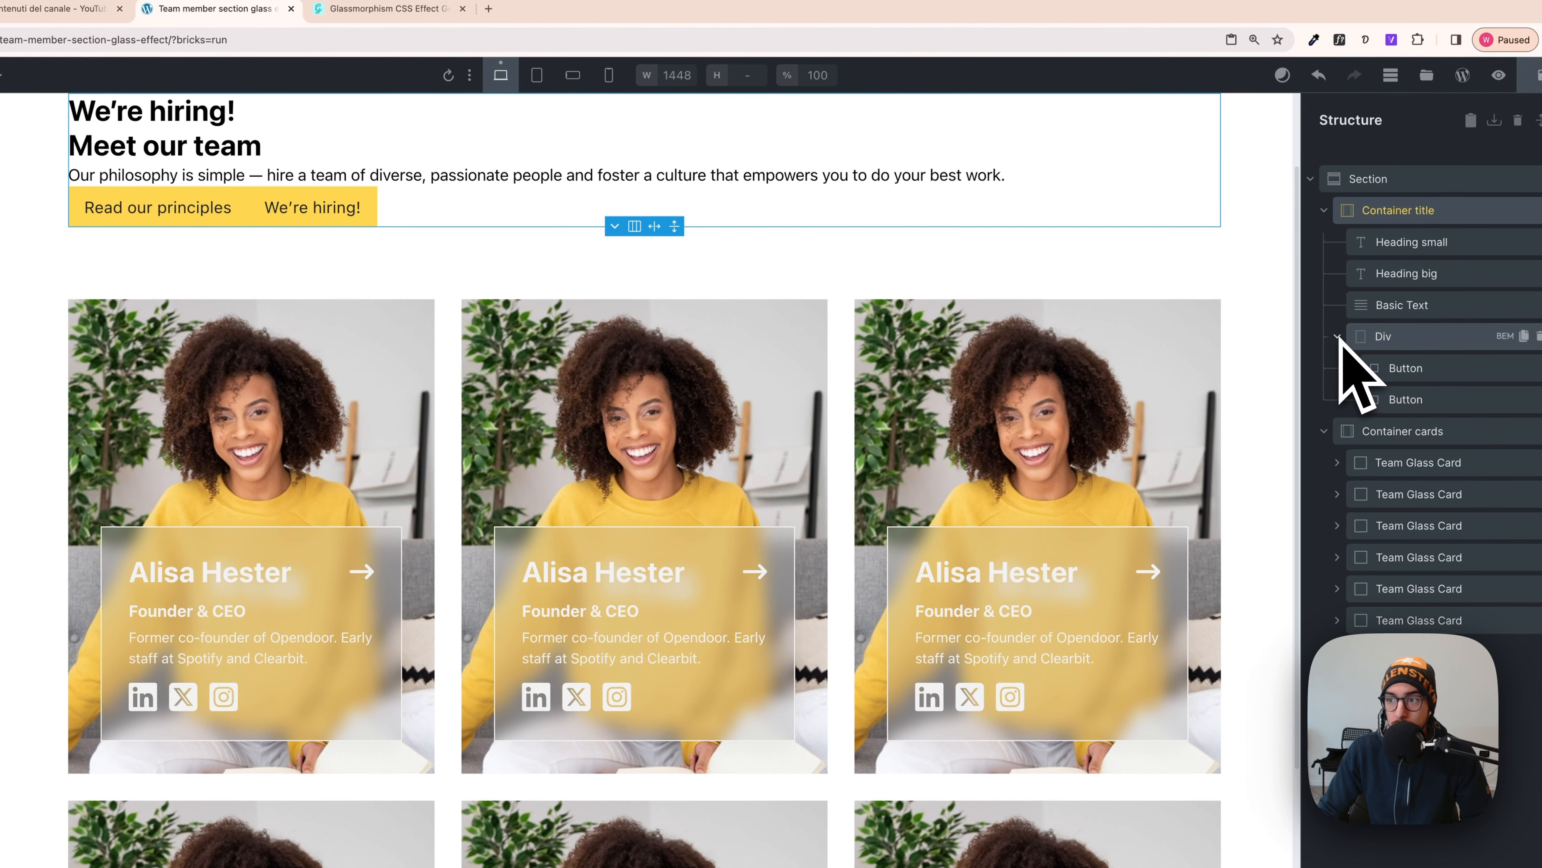
{"action": "scroll", "coordinate": [1083, 354], "scroll_direction": "up", "scroll_amount": 2}
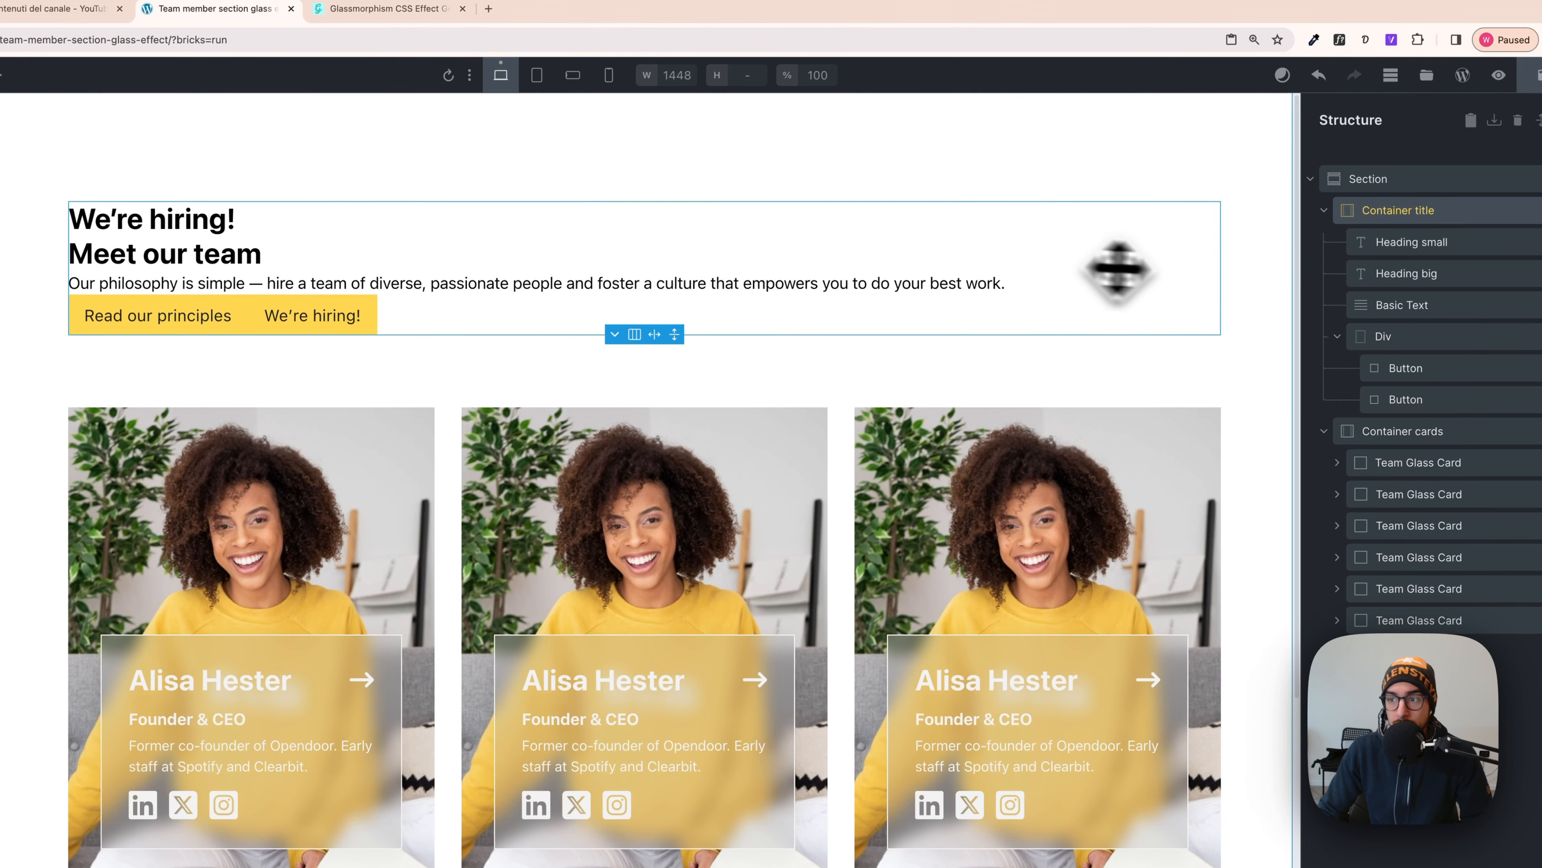
{"action": "left_click", "coordinate": [1405, 242]}
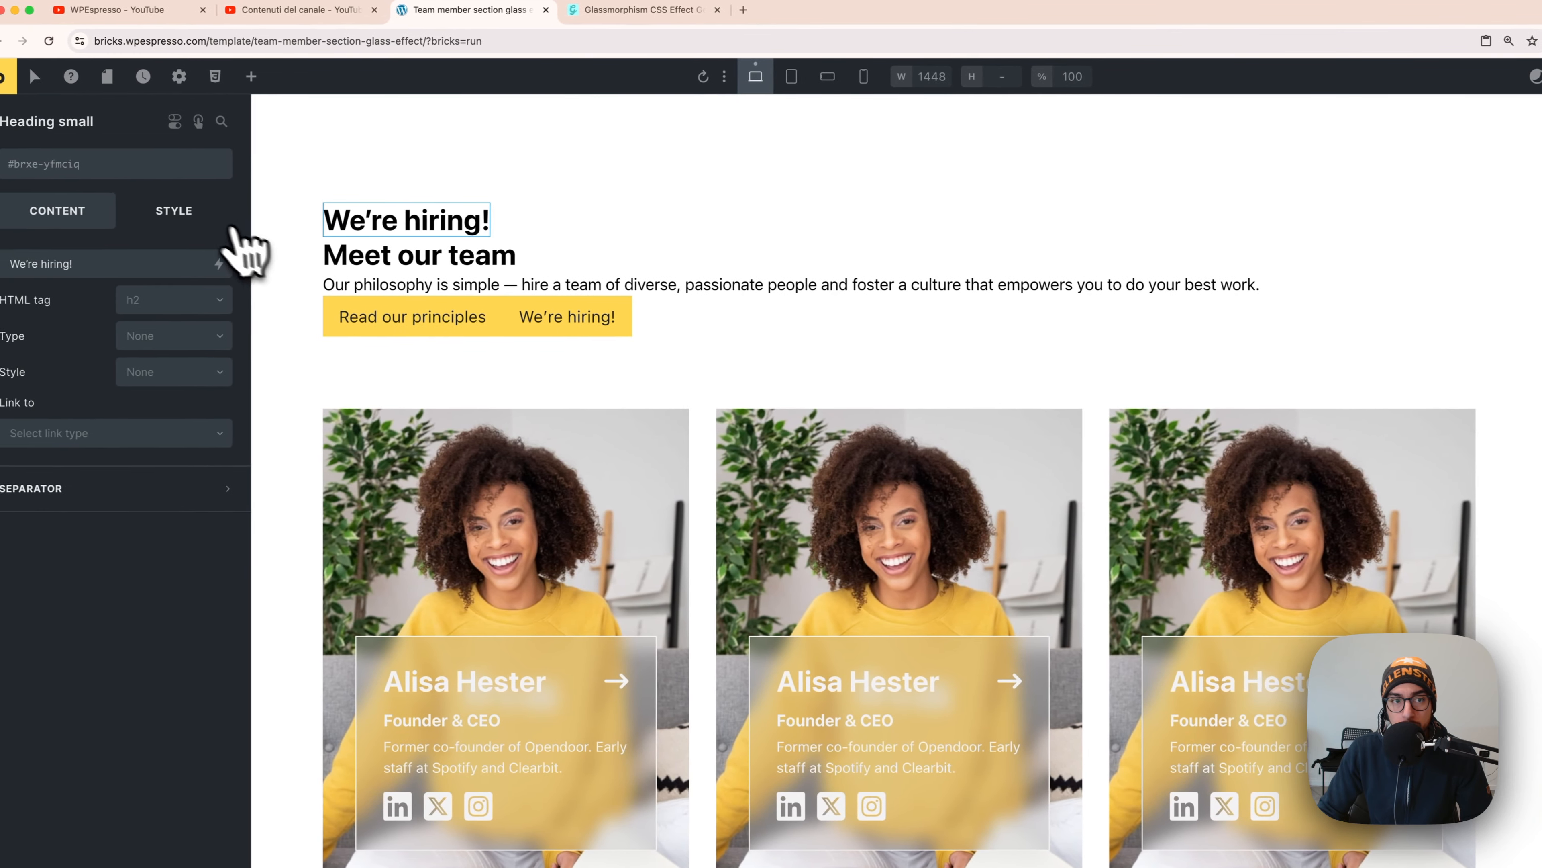
- Centre-align the small heading and set its font size to the S text size
{"action": "left_click", "coordinate": [203, 219]}
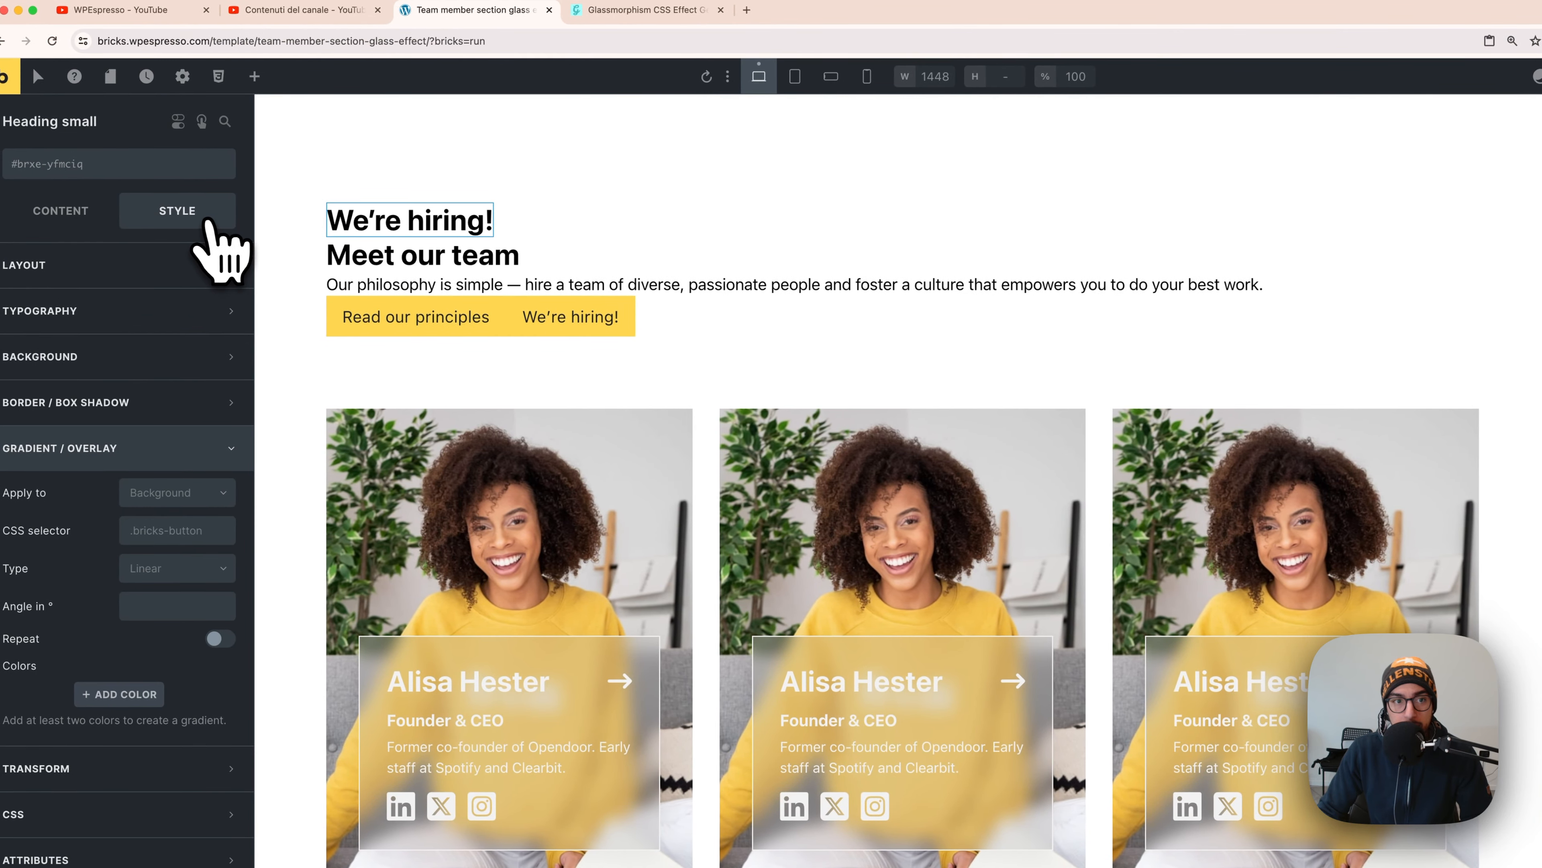
{"action": "left_click", "coordinate": [131, 310]}
{"action": "left_click", "coordinate": [90, 451]}
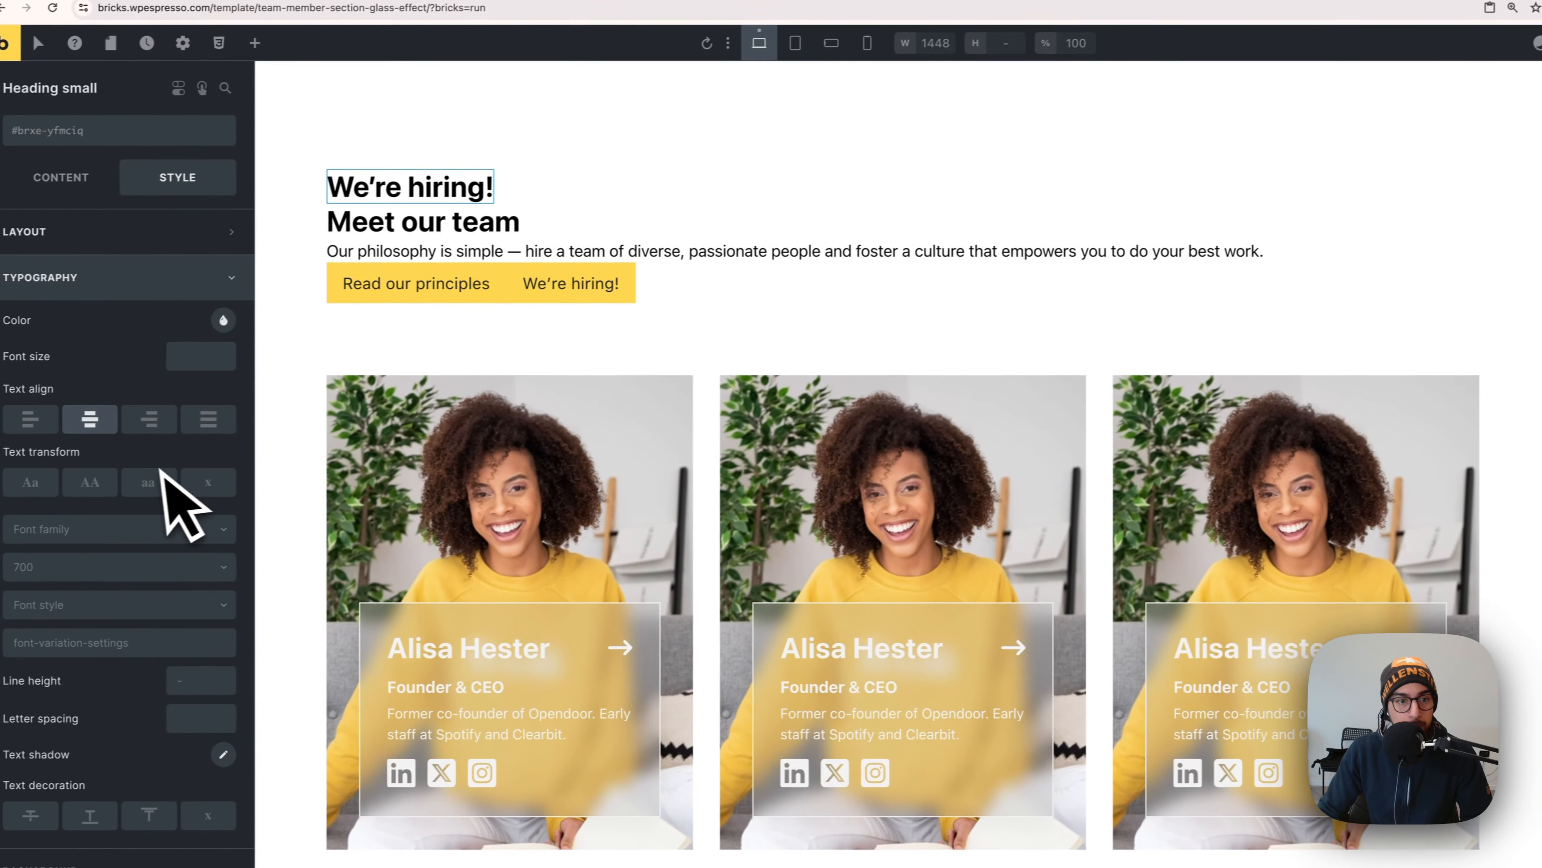
{"action": "right_click", "coordinate": [206, 362]}
{"action": "left_click", "coordinate": [78, 324]}
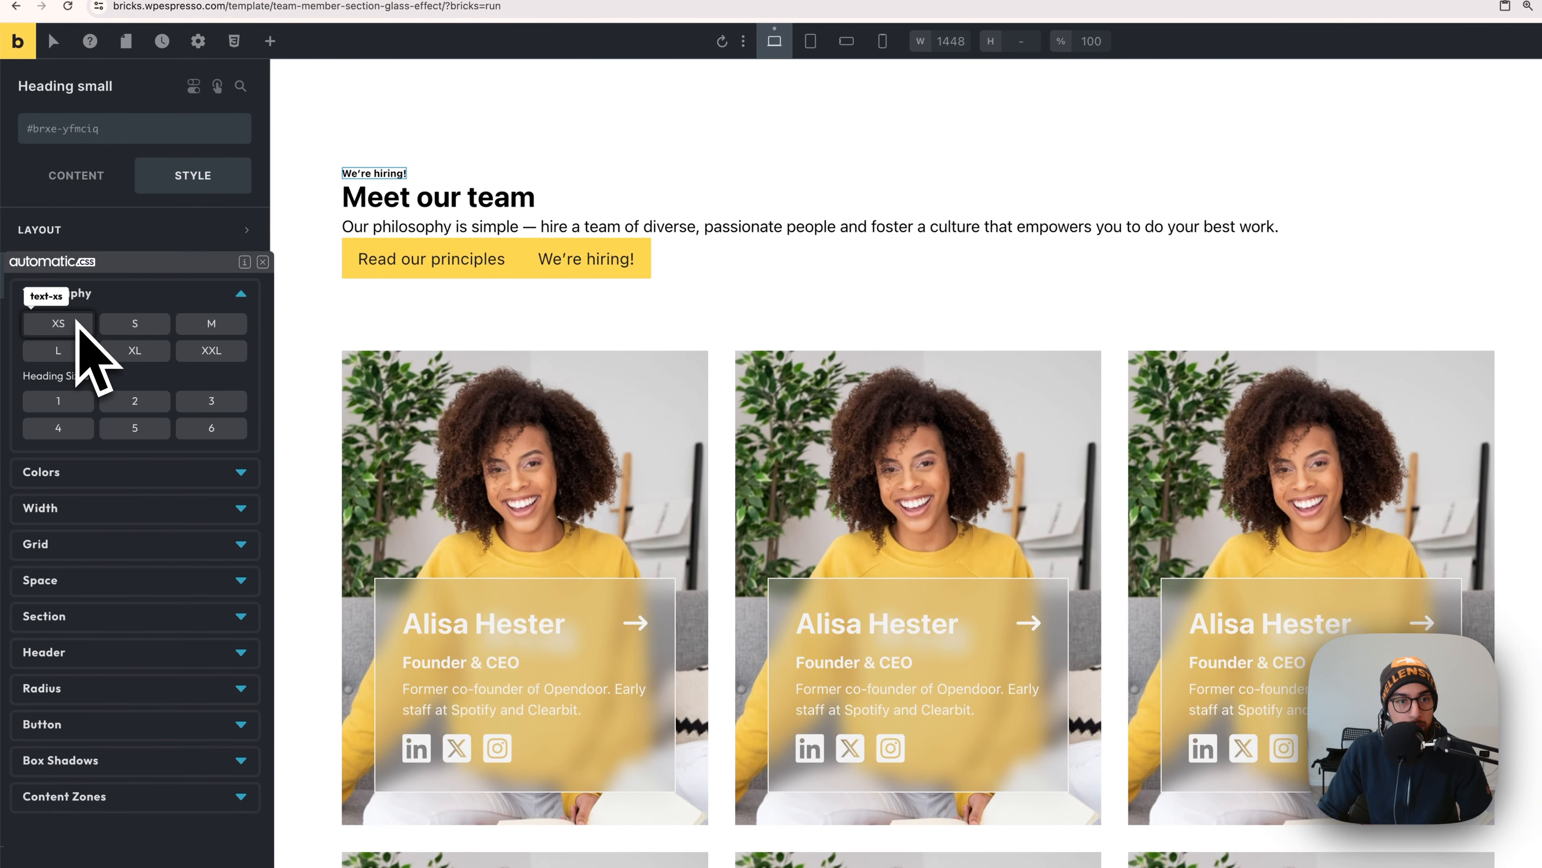
{"action": "left_click", "coordinate": [94, 325]}
{"action": "left_click", "coordinate": [112, 329]}
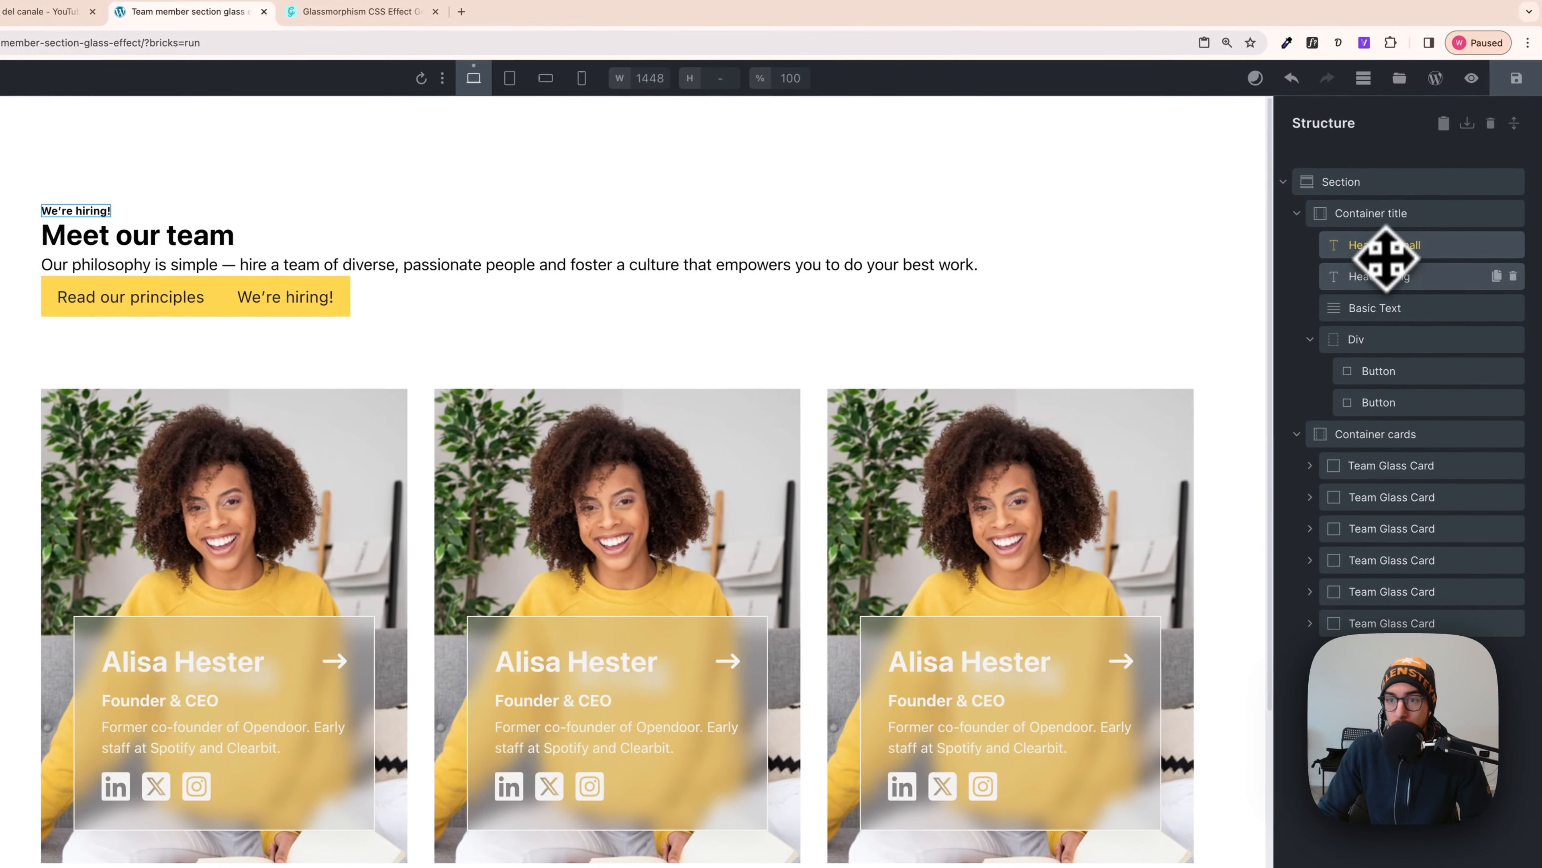
{"action": "left_click", "coordinate": [1377, 278]}
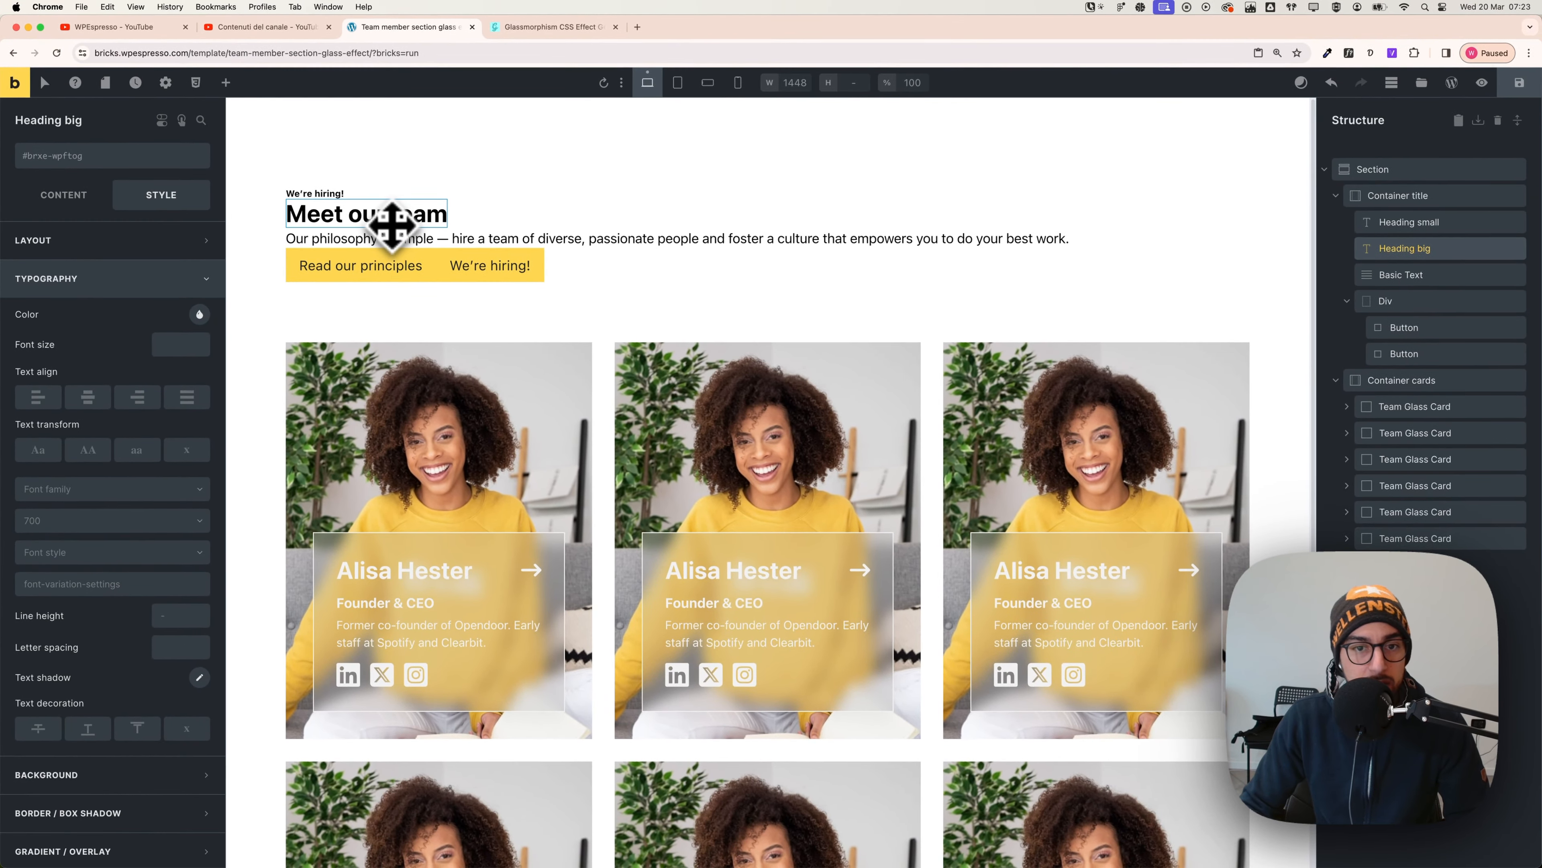
- After checking Figma, set the "Meet our team" heading font size to var(--text-xxl)
{"action": "key", "text": "super+Tab"}
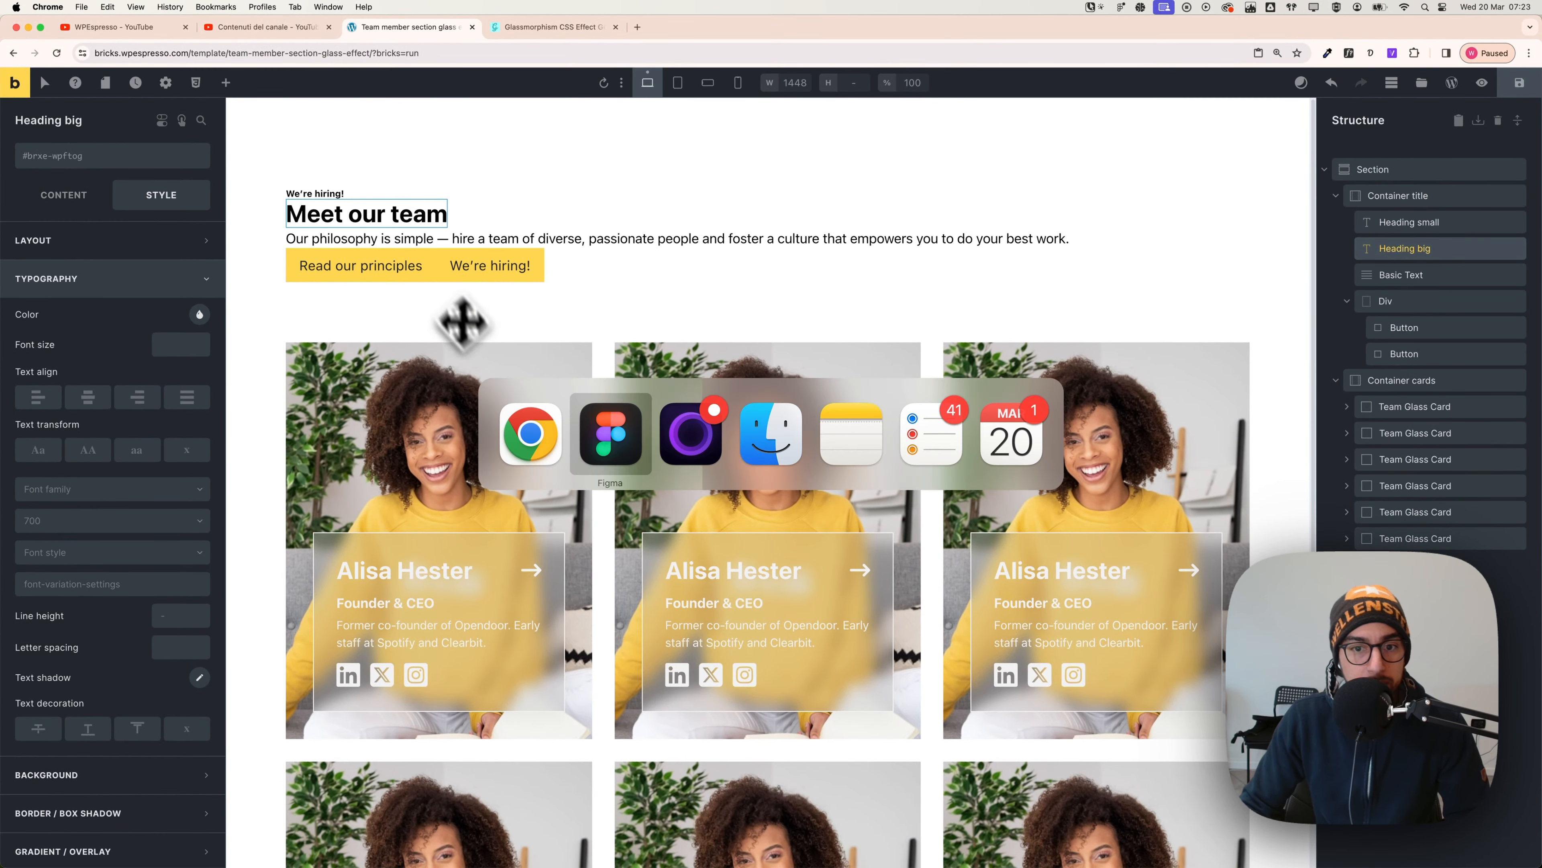
{"action": "scroll", "coordinate": [623, 450], "scroll_direction": "up", "scroll_amount": 8}
{"action": "scroll", "coordinate": [636, 449], "scroll_direction": "down", "scroll_amount": 2}
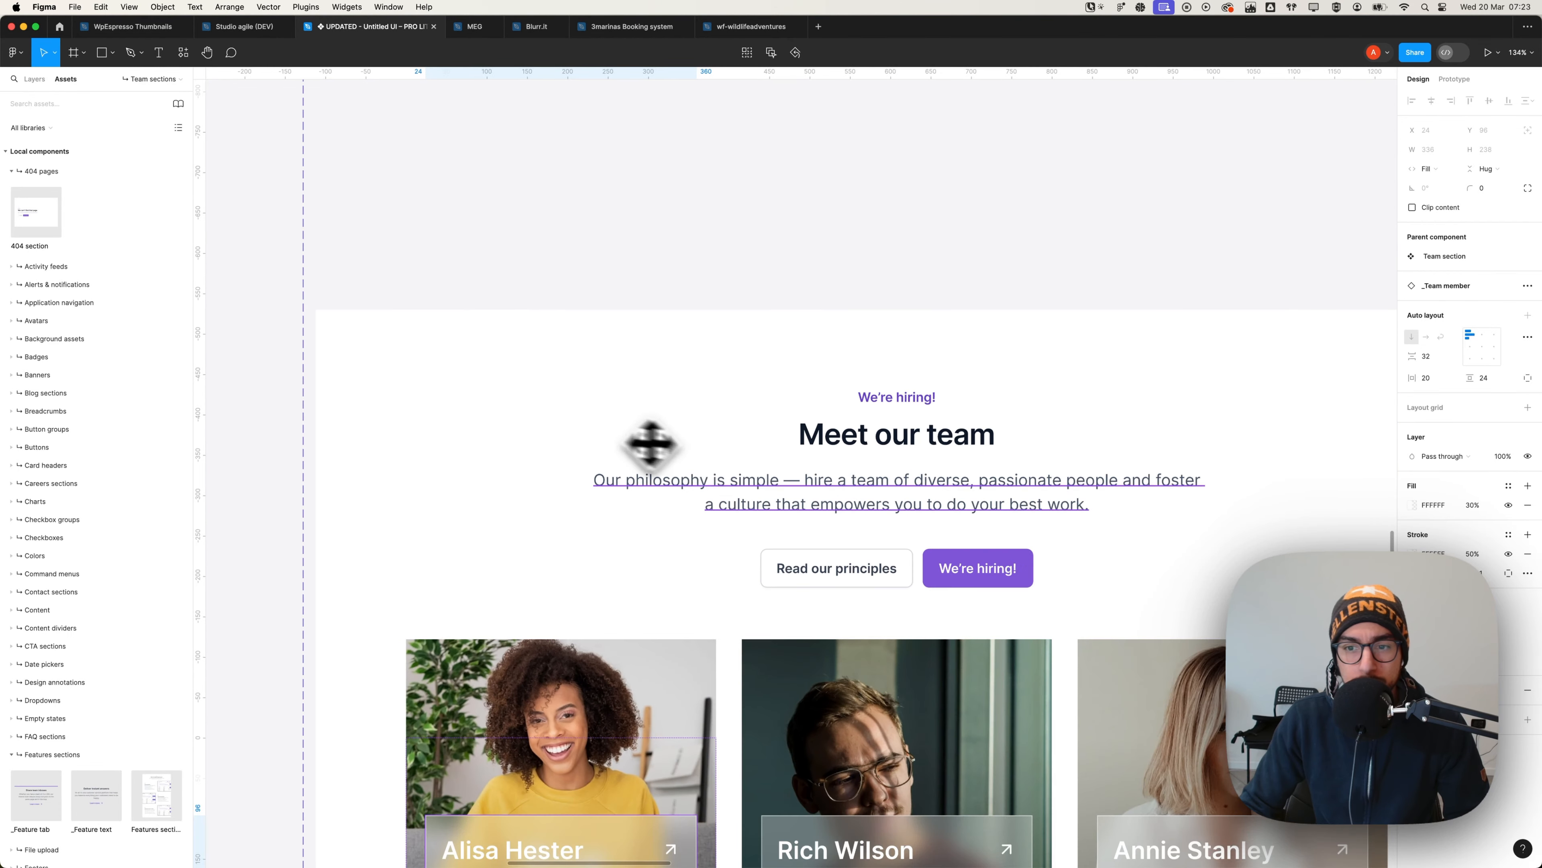
{"action": "key", "text": "super+Tab"}
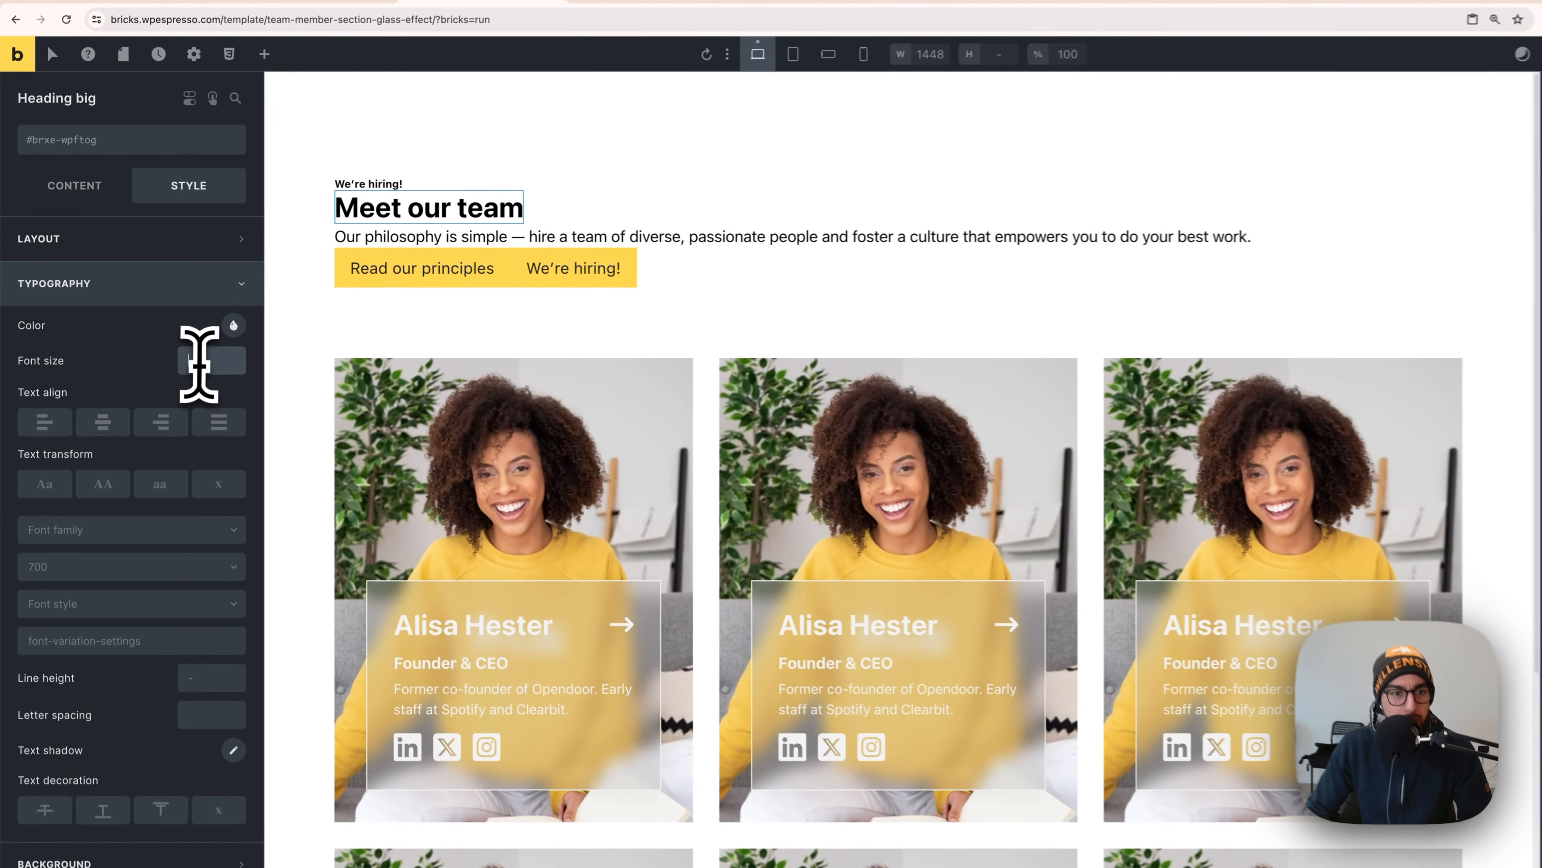
{"action": "right_click", "coordinate": [199, 363]}
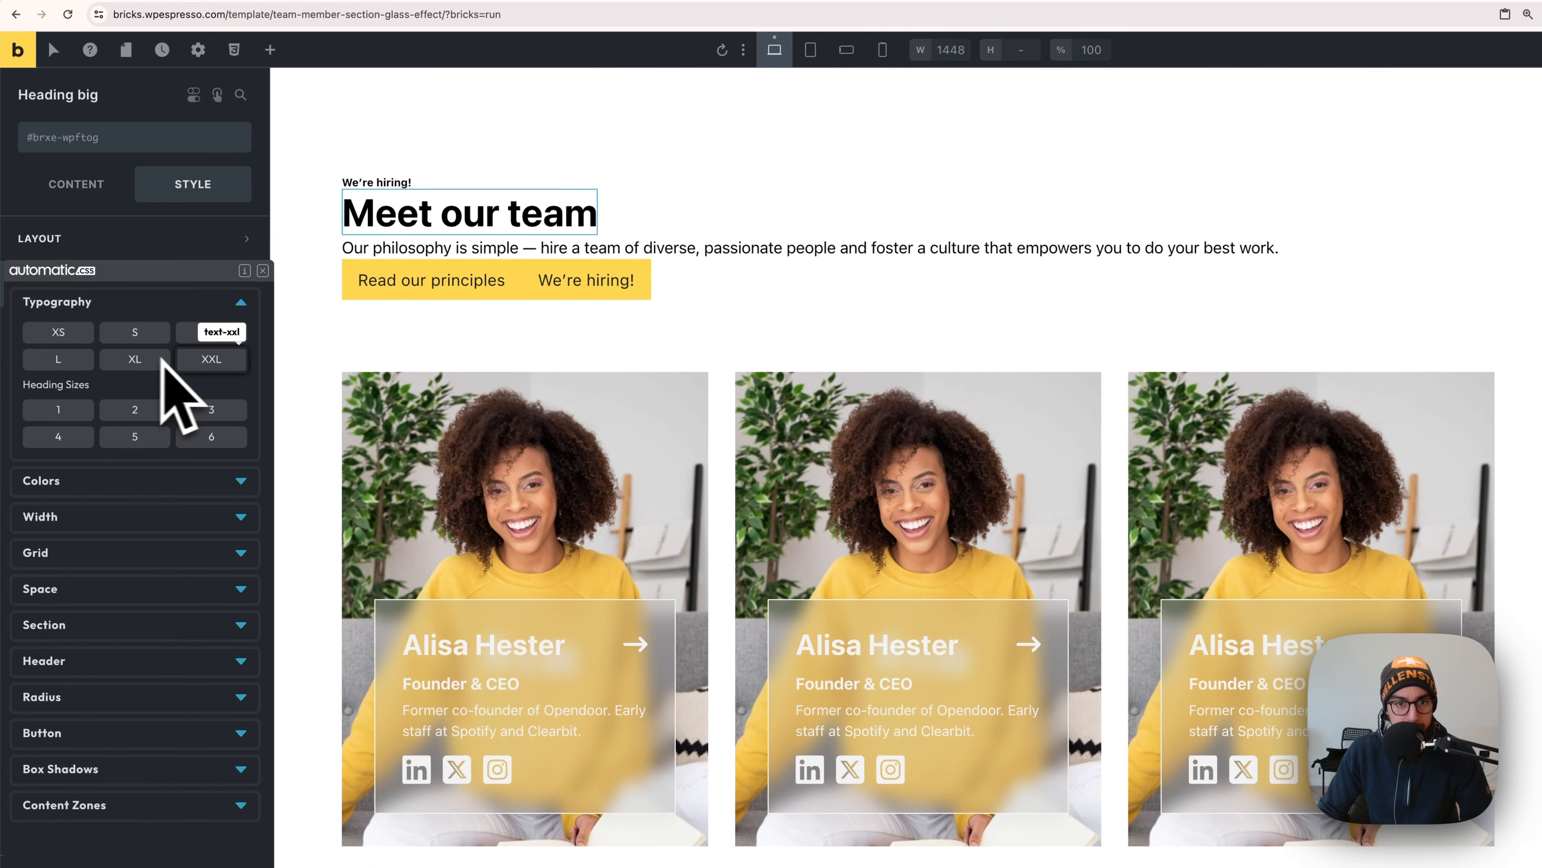
{"action": "left_click", "coordinate": [182, 360]}
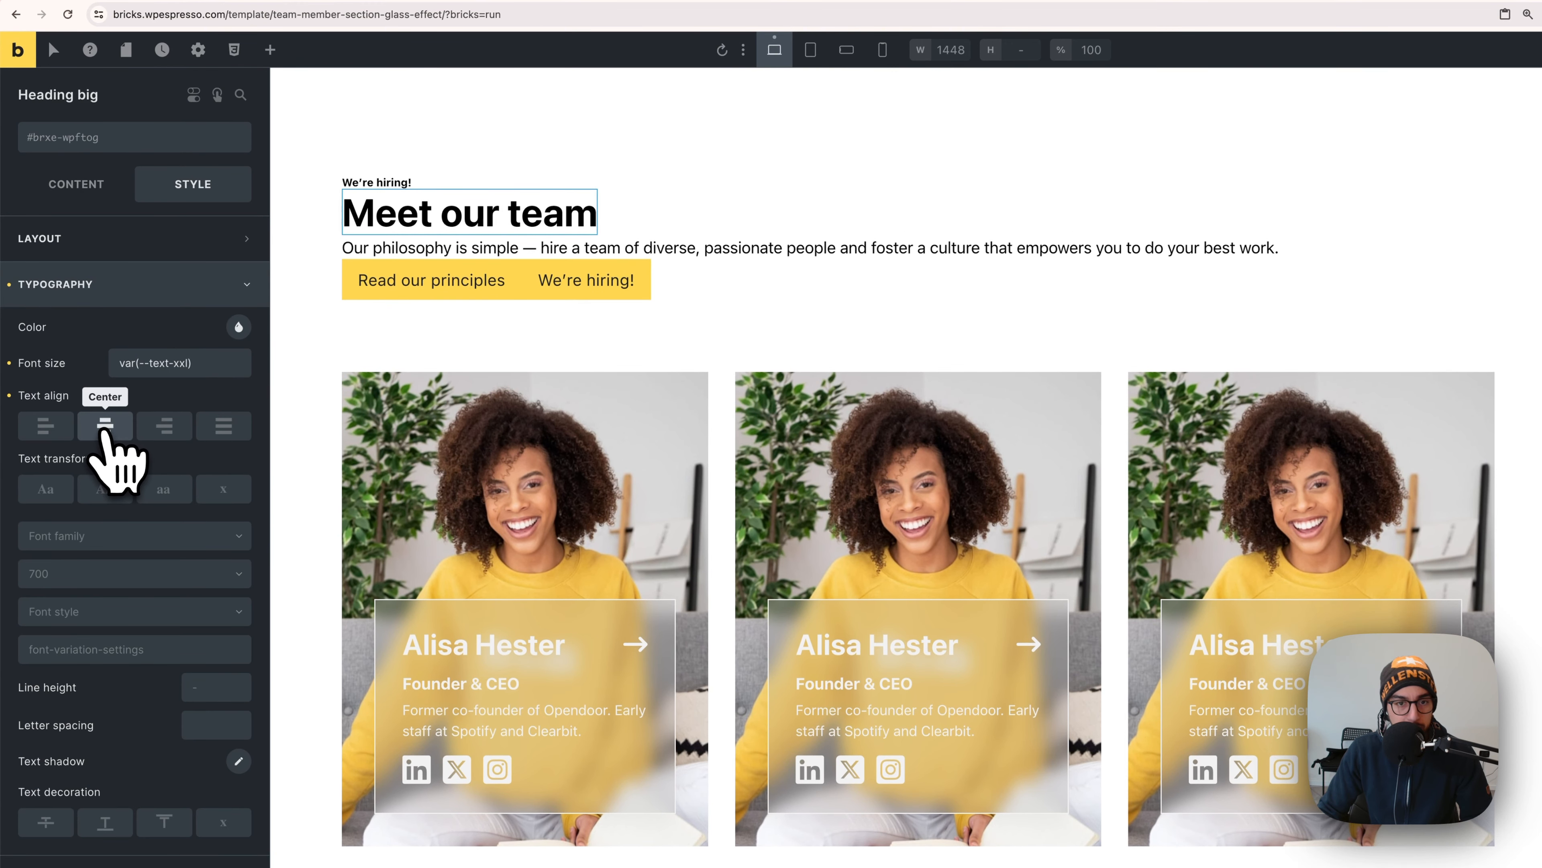
{"action": "left_click", "coordinate": [493, 259]}
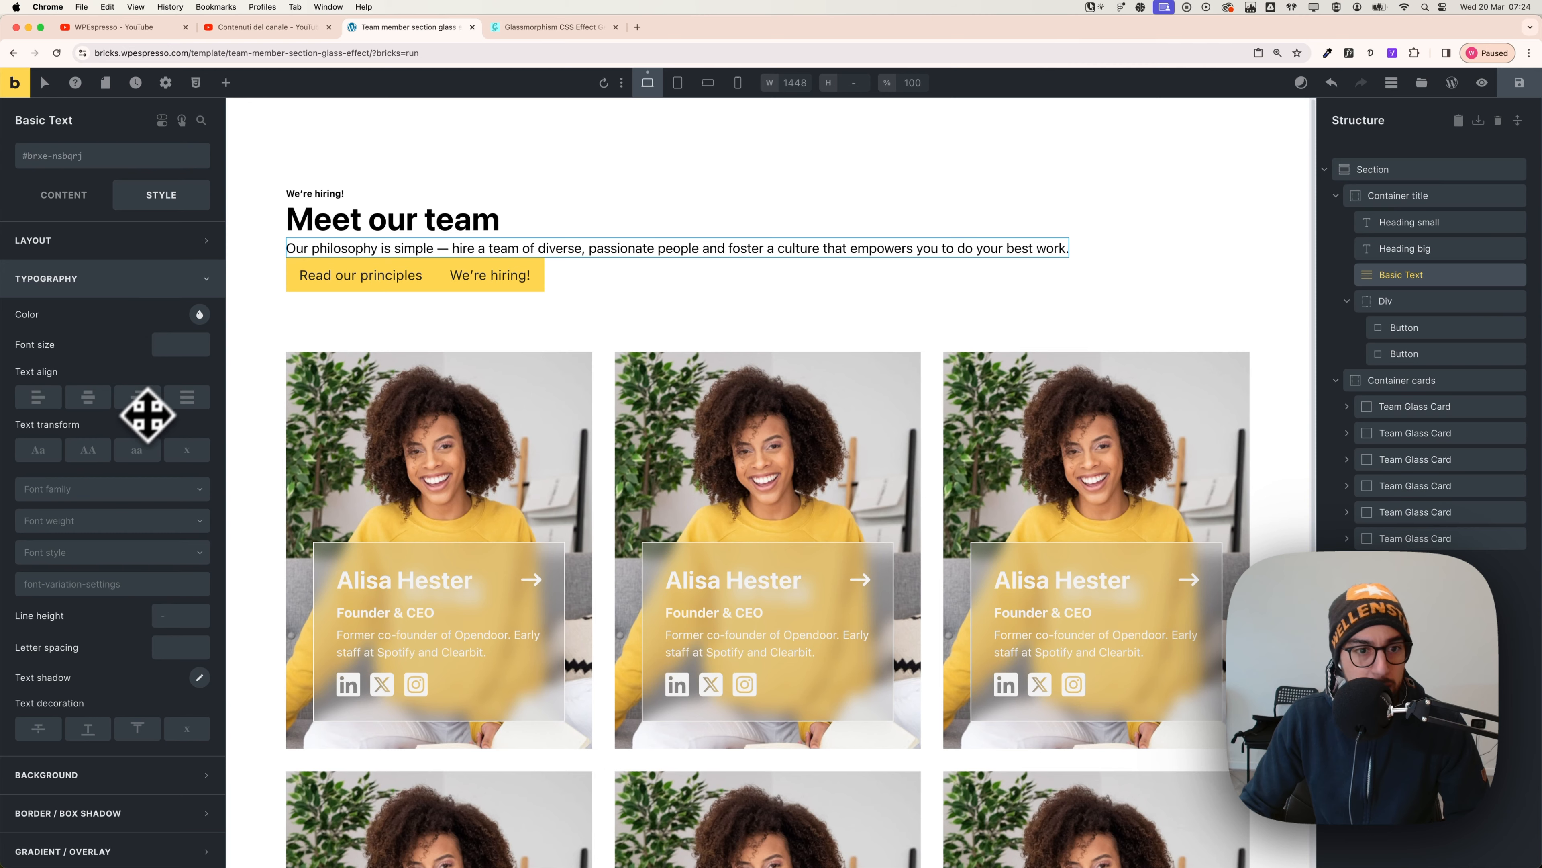
- Centre the intro paragraph's text and set its width to var(--width-l)
{"action": "left_click", "coordinate": [102, 406]}
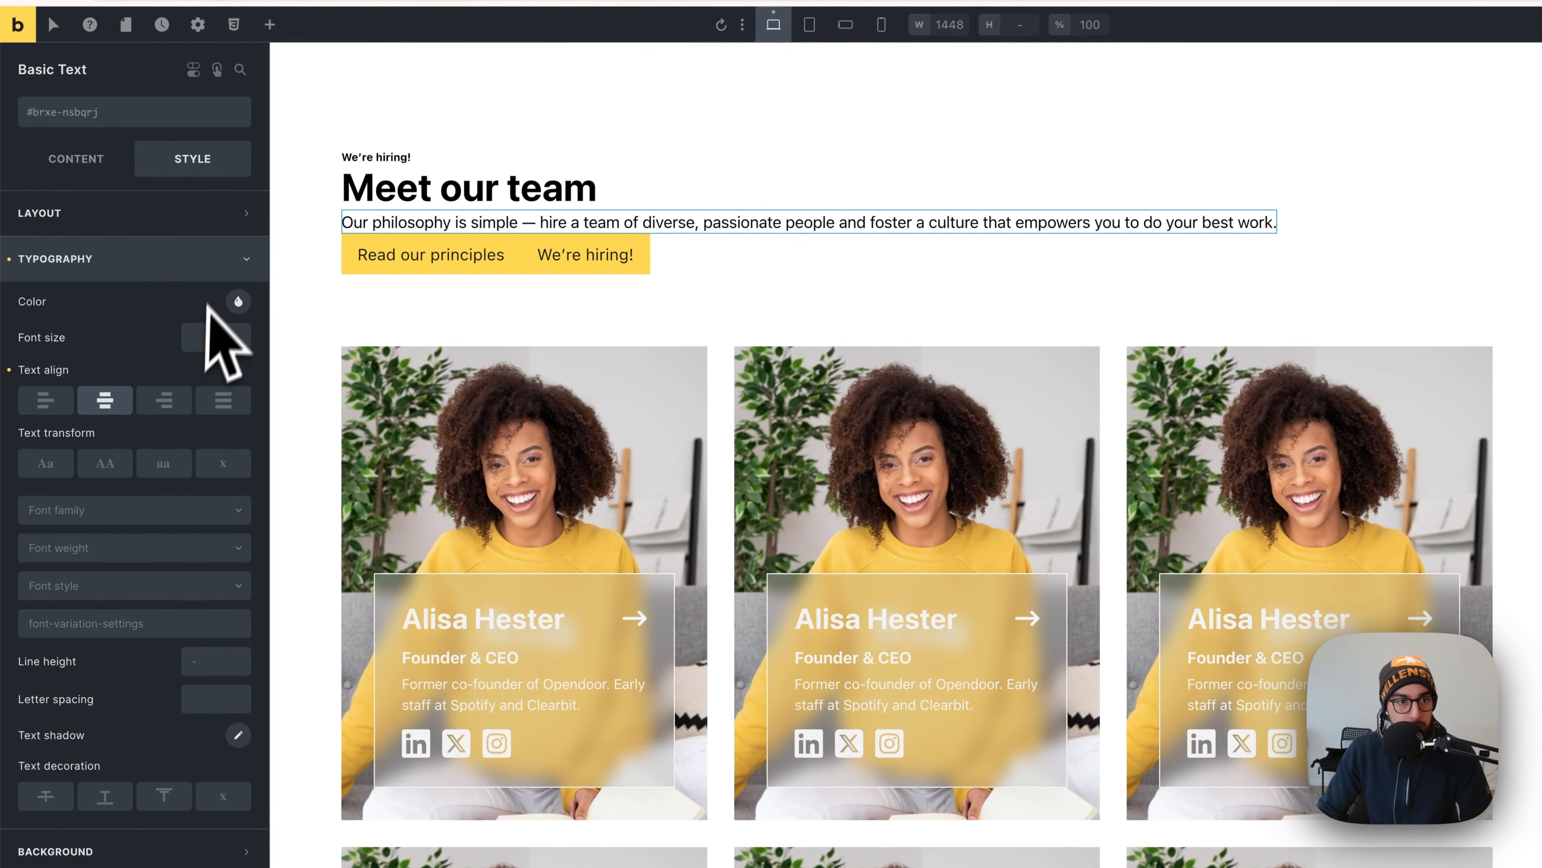
{"action": "left_click", "coordinate": [188, 218]}
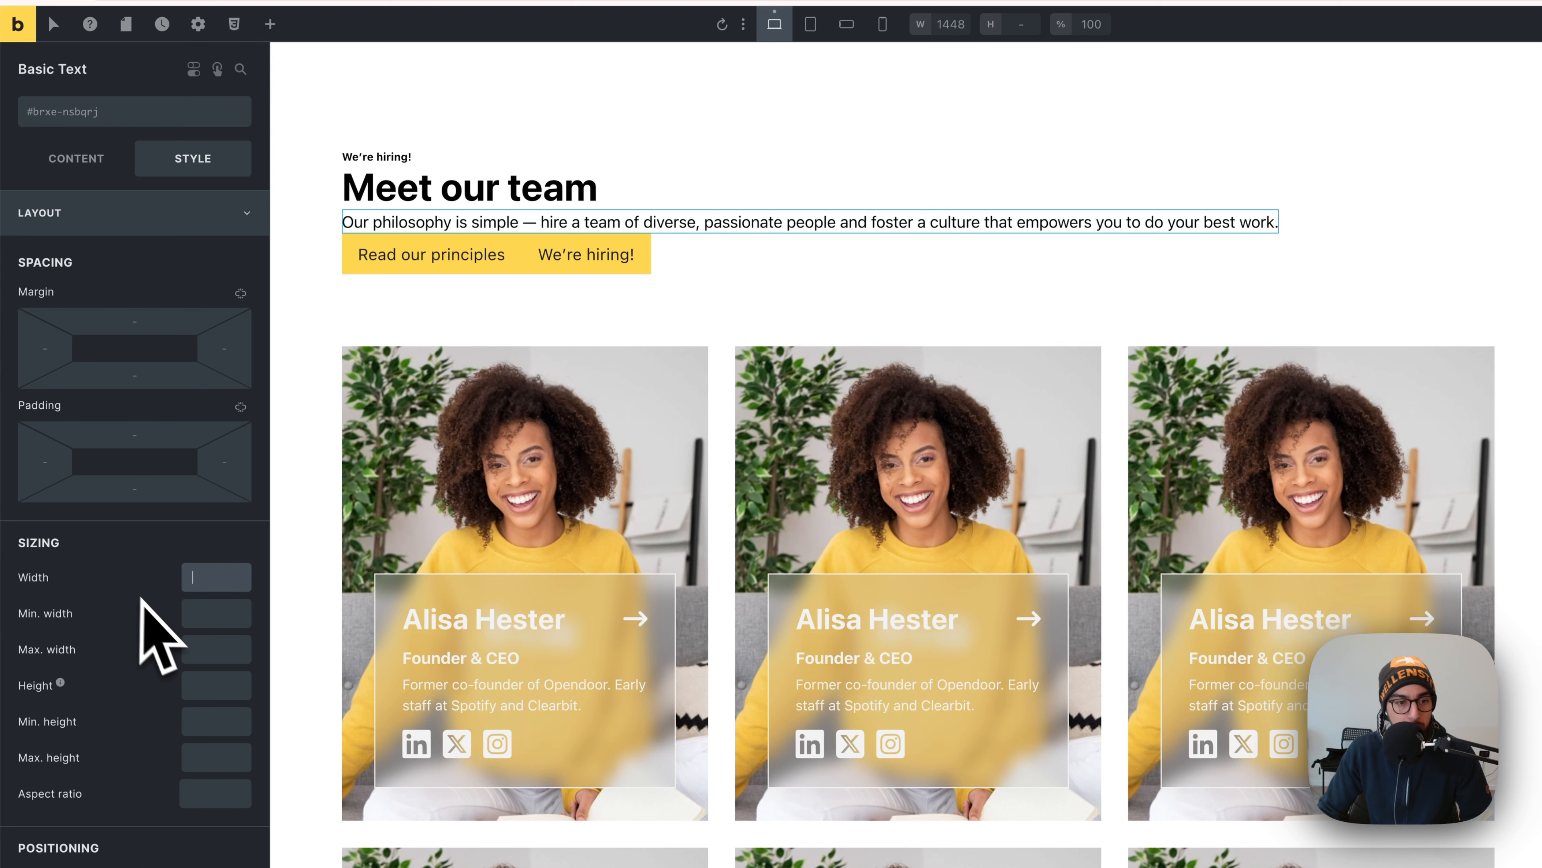
{"action": "right_click", "coordinate": [205, 578]}
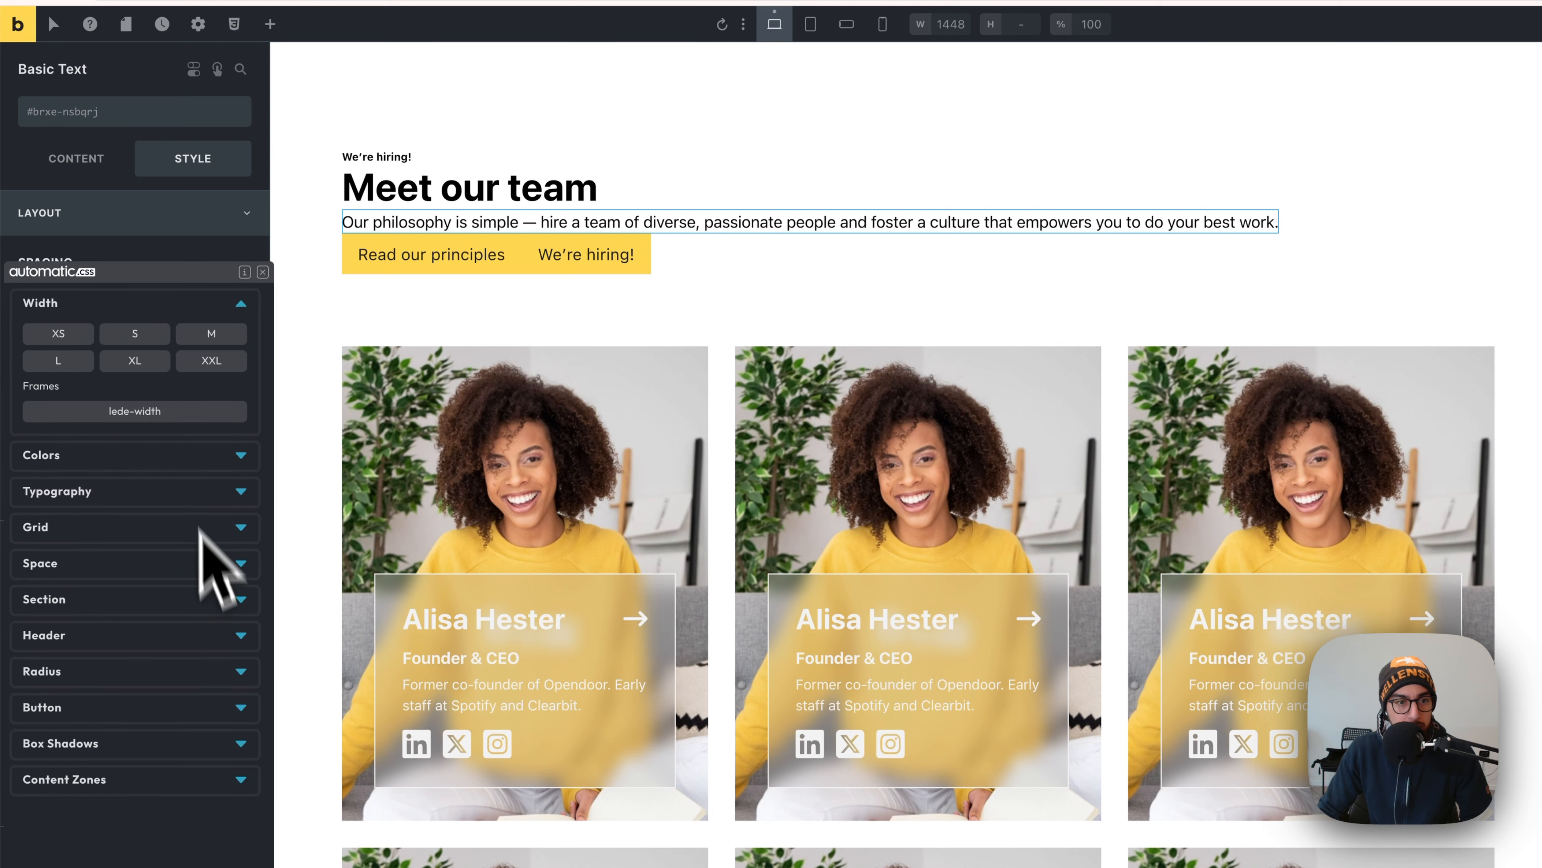
{"action": "left_click", "coordinate": [145, 339]}
{"action": "left_click", "coordinate": [136, 358]}
{"action": "left_click", "coordinate": [217, 338]}
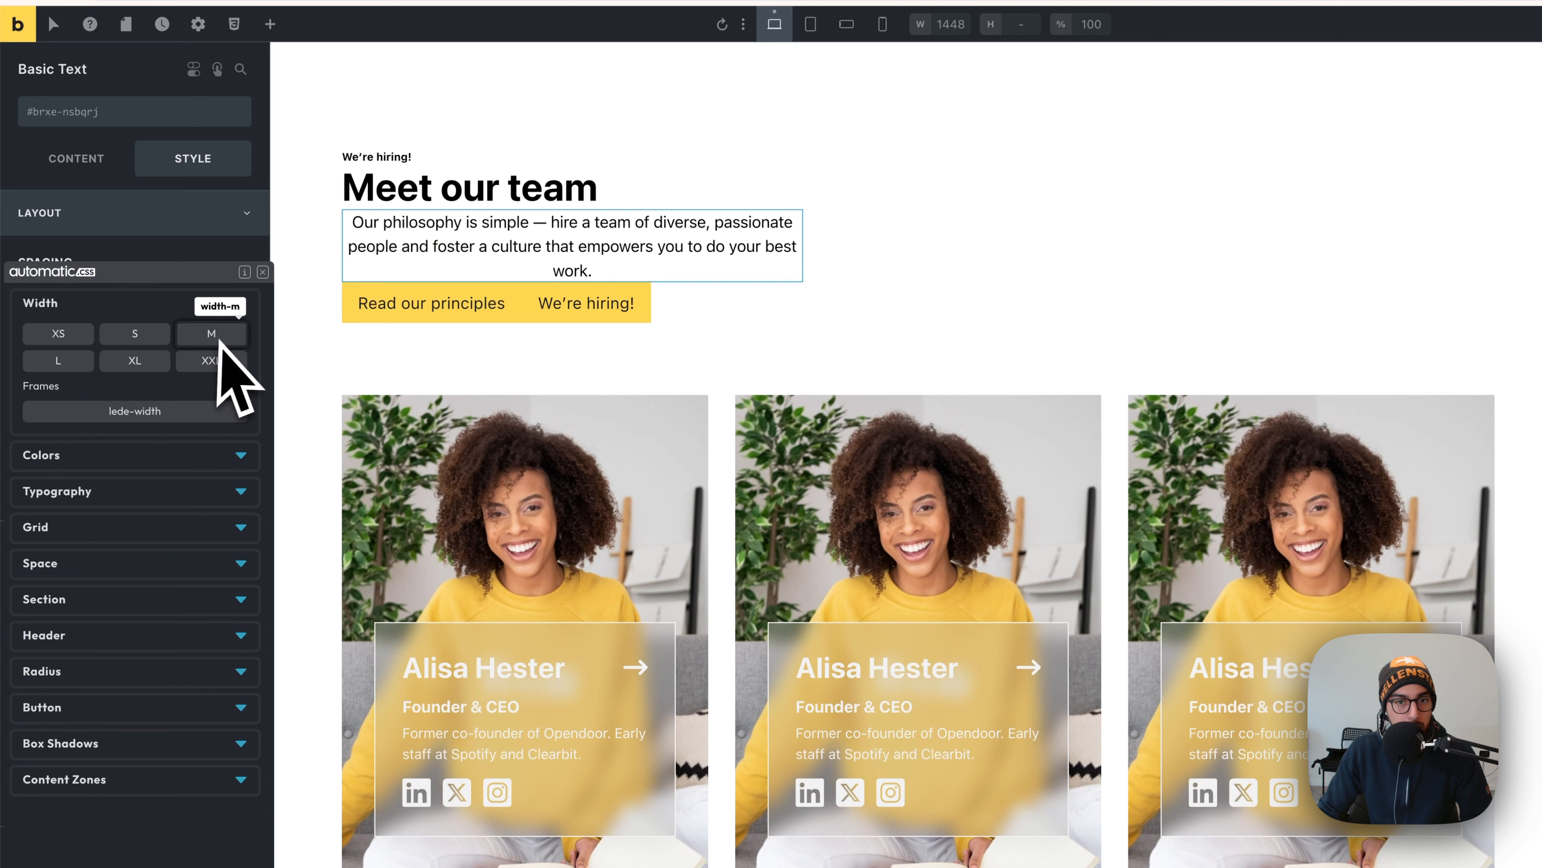
{"action": "left_click", "coordinate": [140, 361]}
{"action": "left_click", "coordinate": [90, 361]}
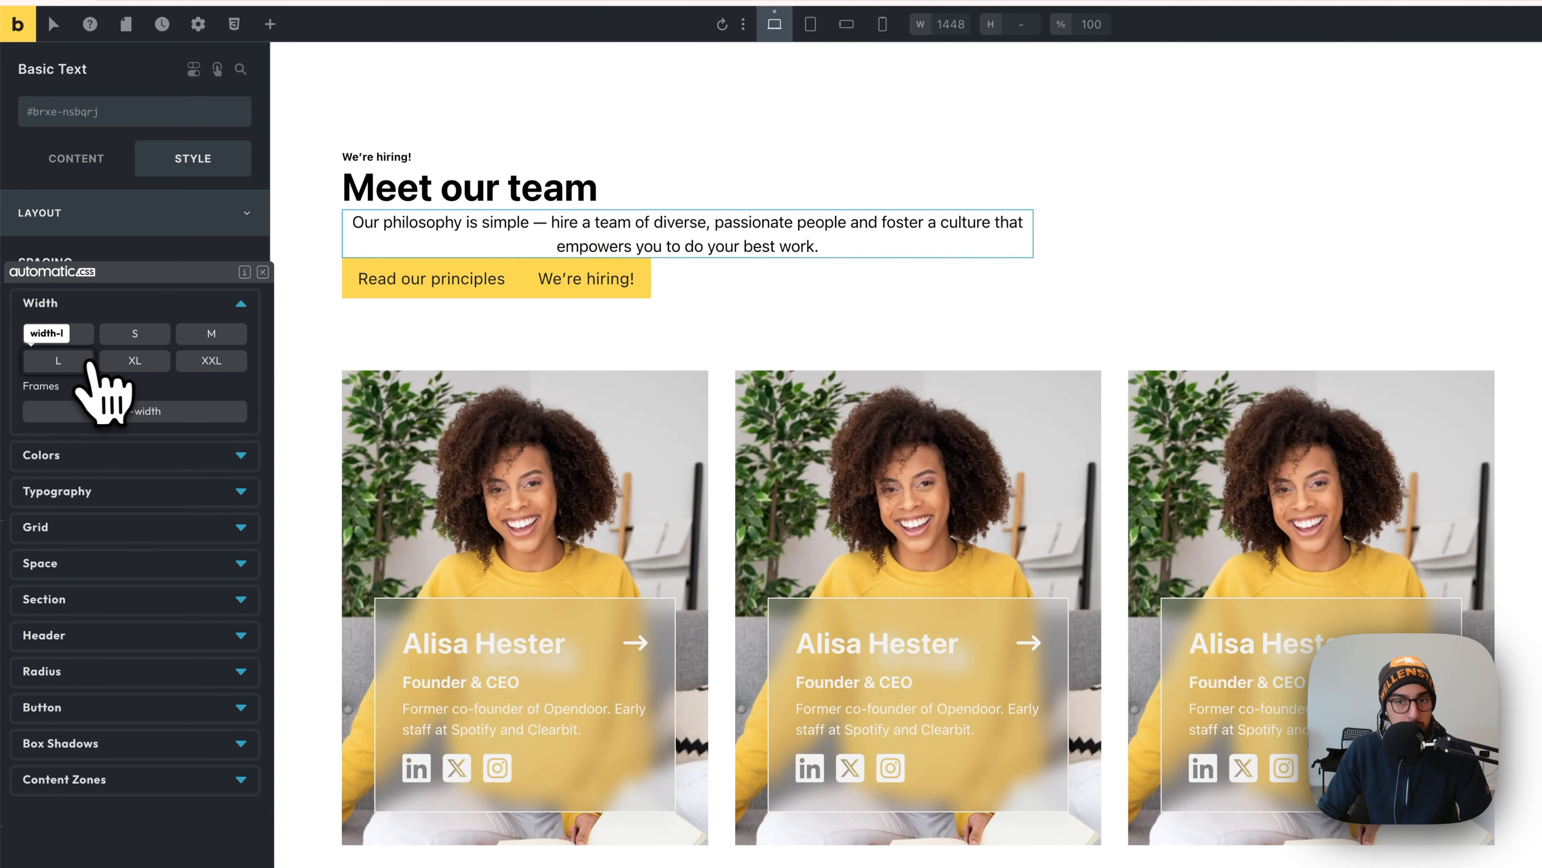
{"action": "left_click", "coordinate": [82, 363]}
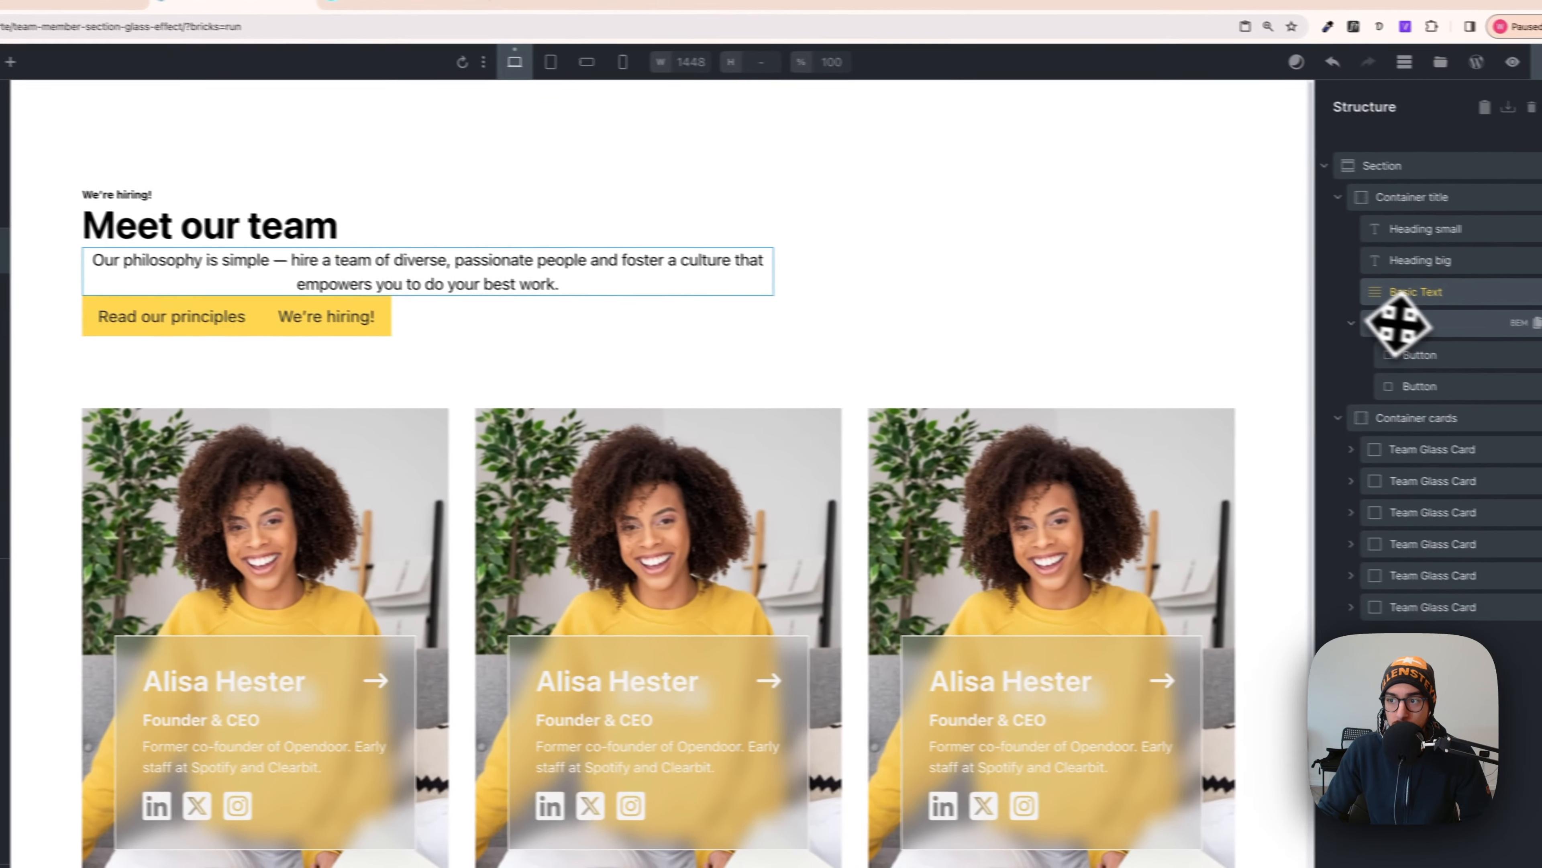
- Rename the block holding the two header buttons to 'button wrapper'
{"action": "left_click", "coordinate": [1387, 323]}
{"action": "scroll", "coordinate": [1051, 365], "scroll_direction": "up", "scroll_amount": 4}
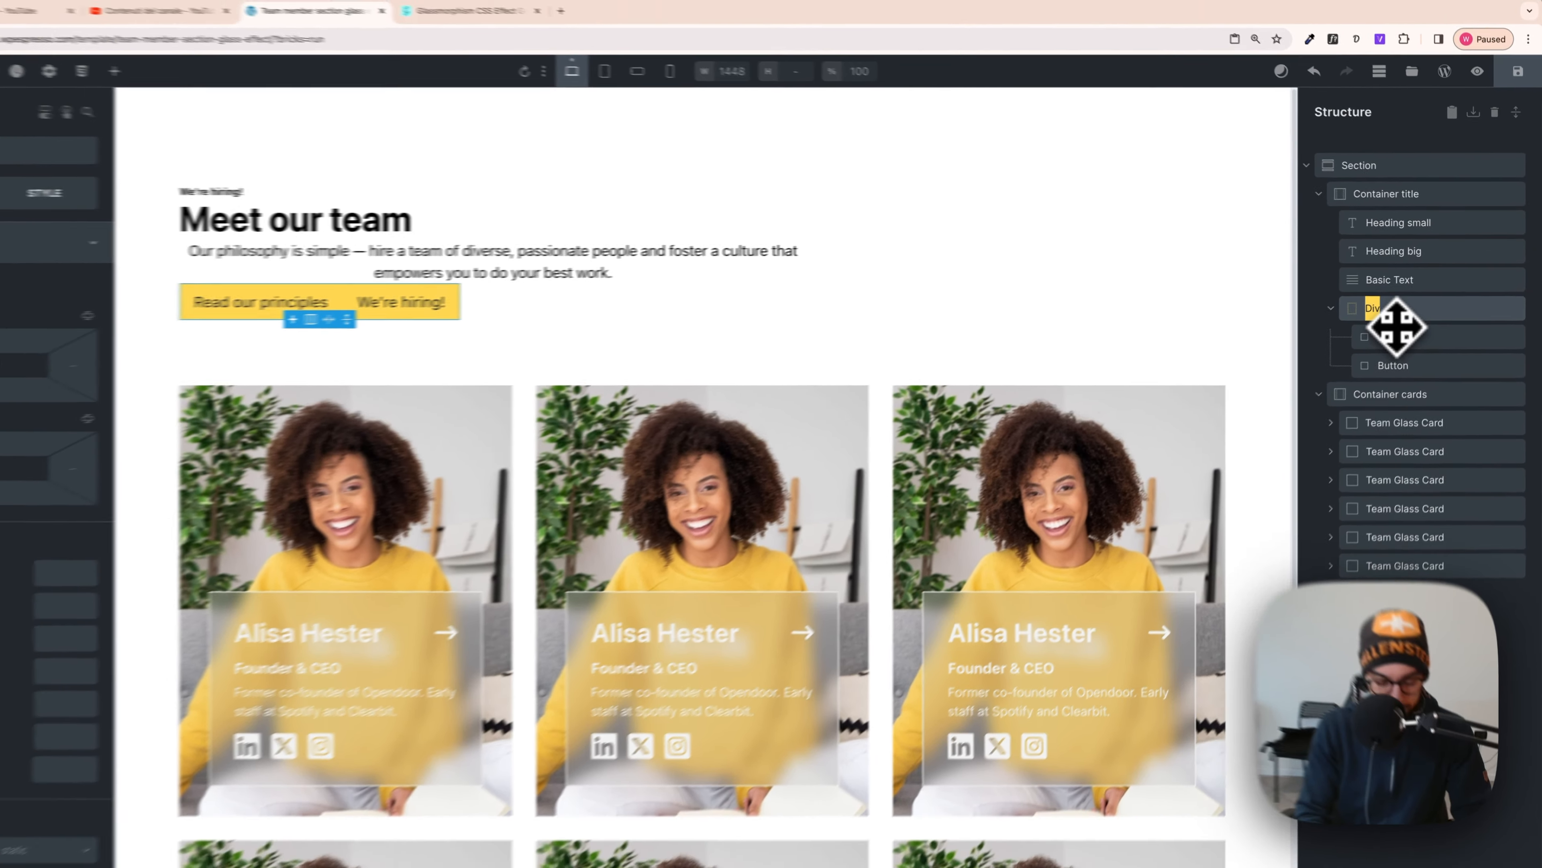
{"action": "type", "text": "button wrapper"}
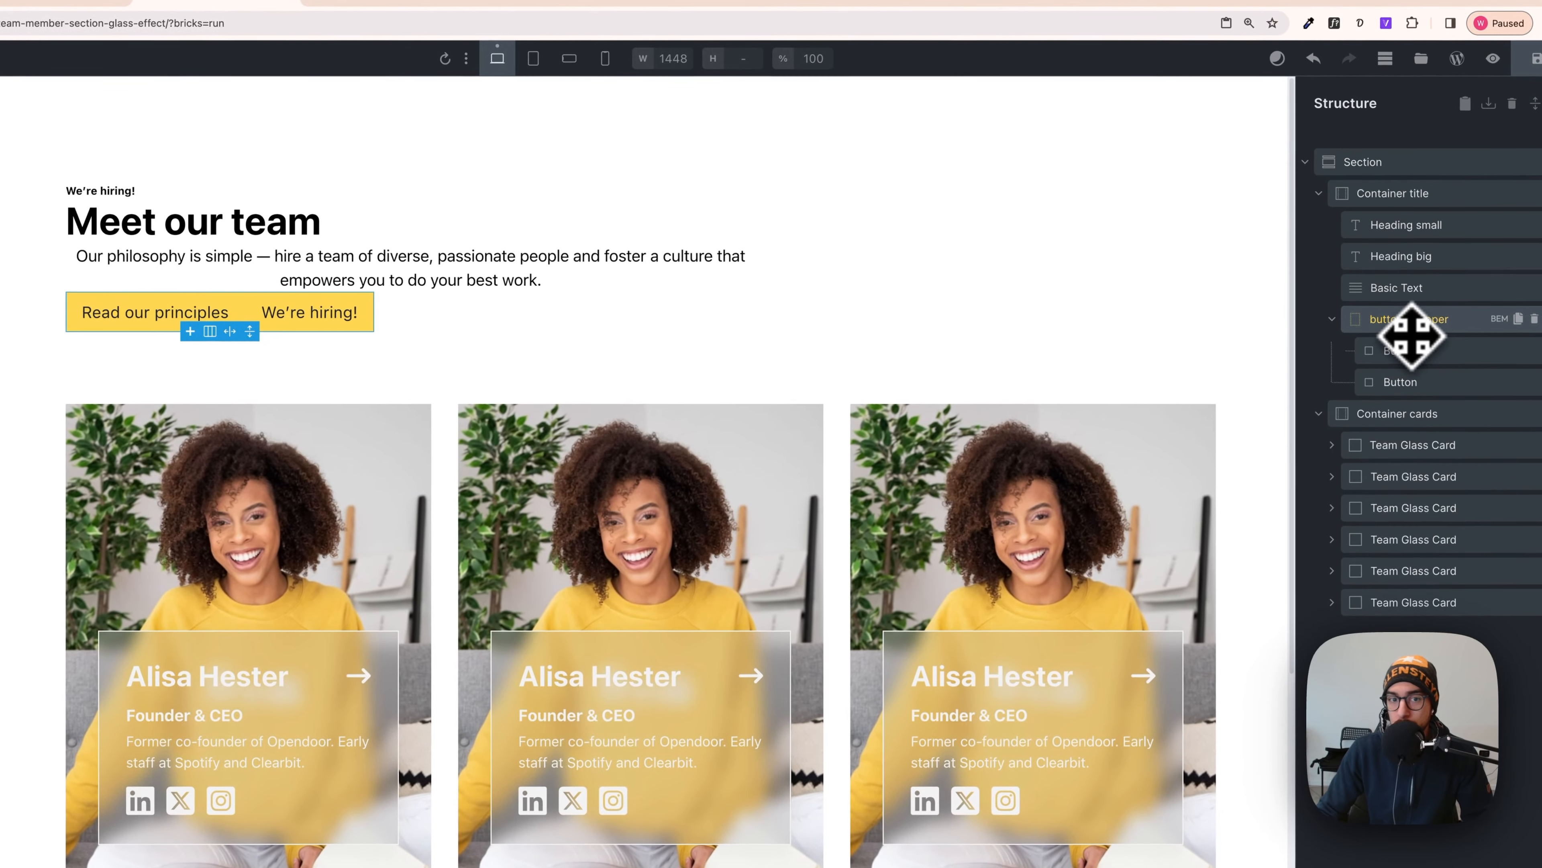
{"action": "left_click", "coordinate": [1411, 309]}
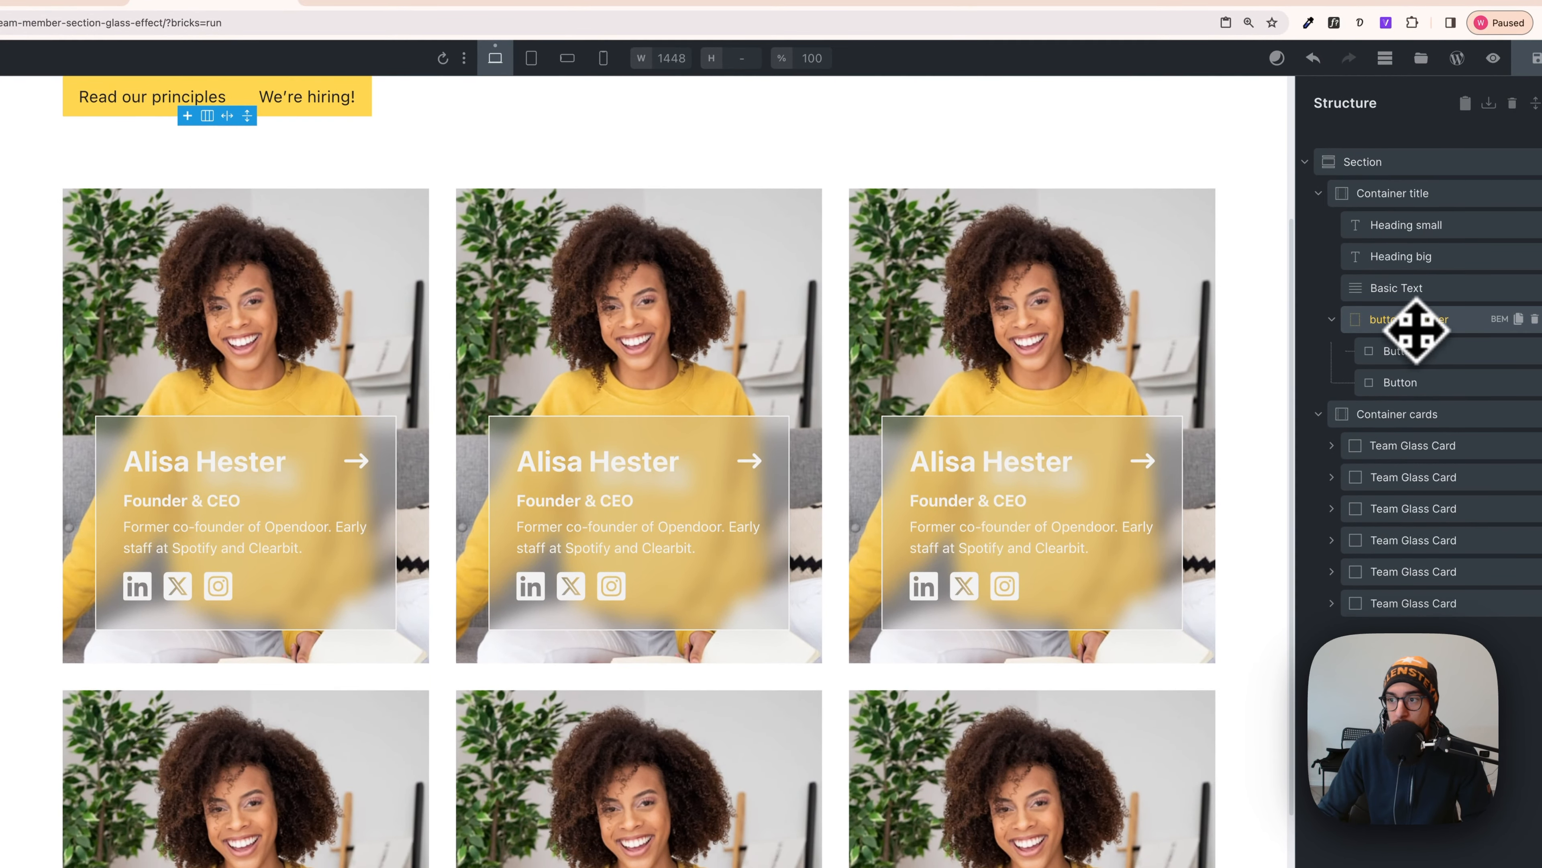
{"action": "scroll", "coordinate": [982, 369], "scroll_direction": "up", "scroll_amount": 4}
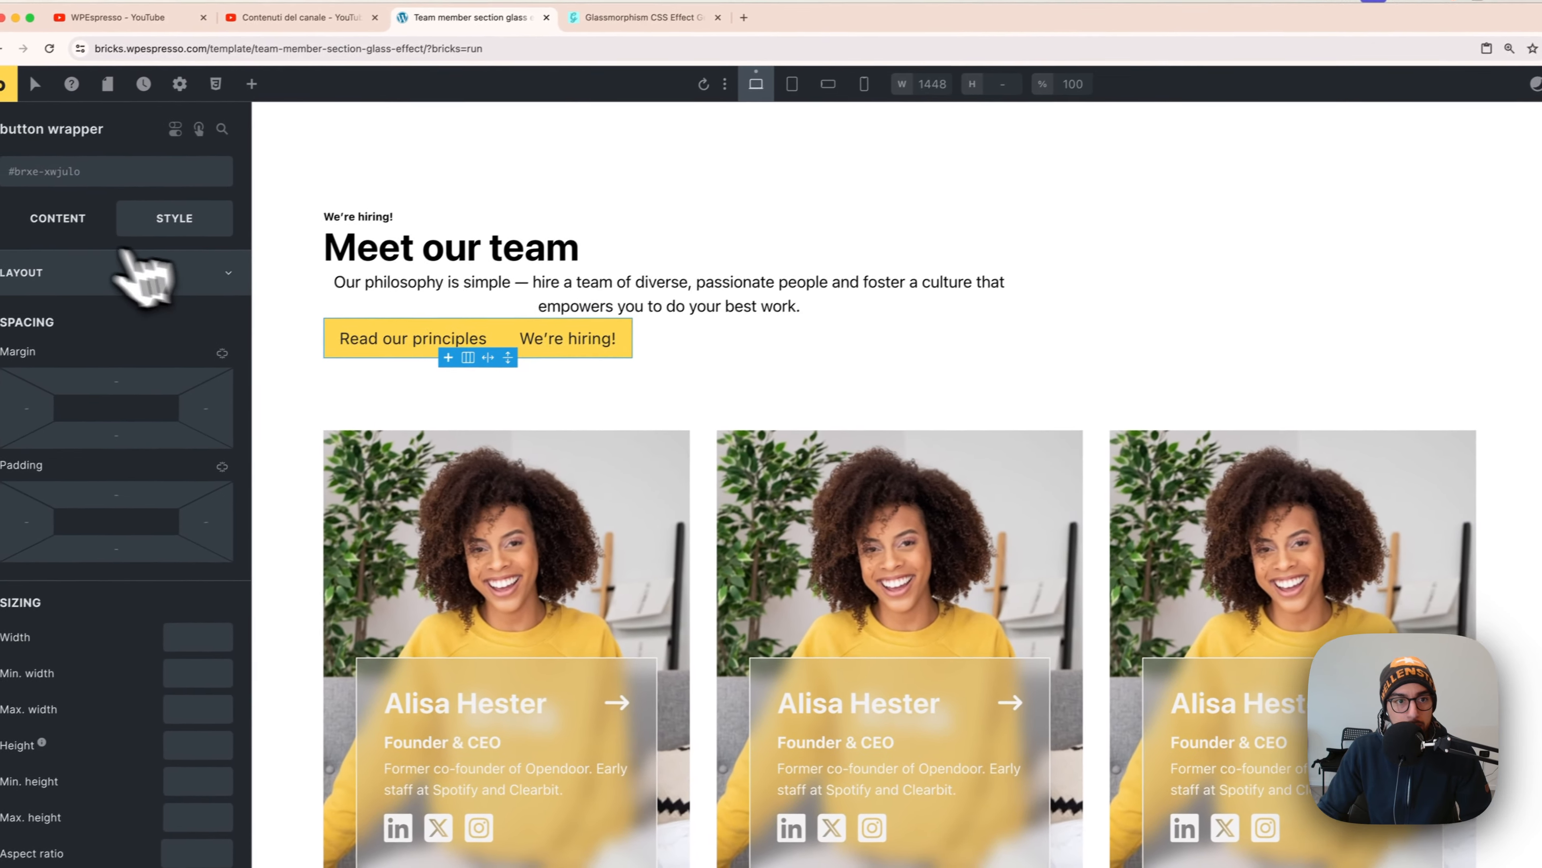
- Make the button wrapper a flex container, leaving it uncentred
{"action": "left_click", "coordinate": [71, 219]}
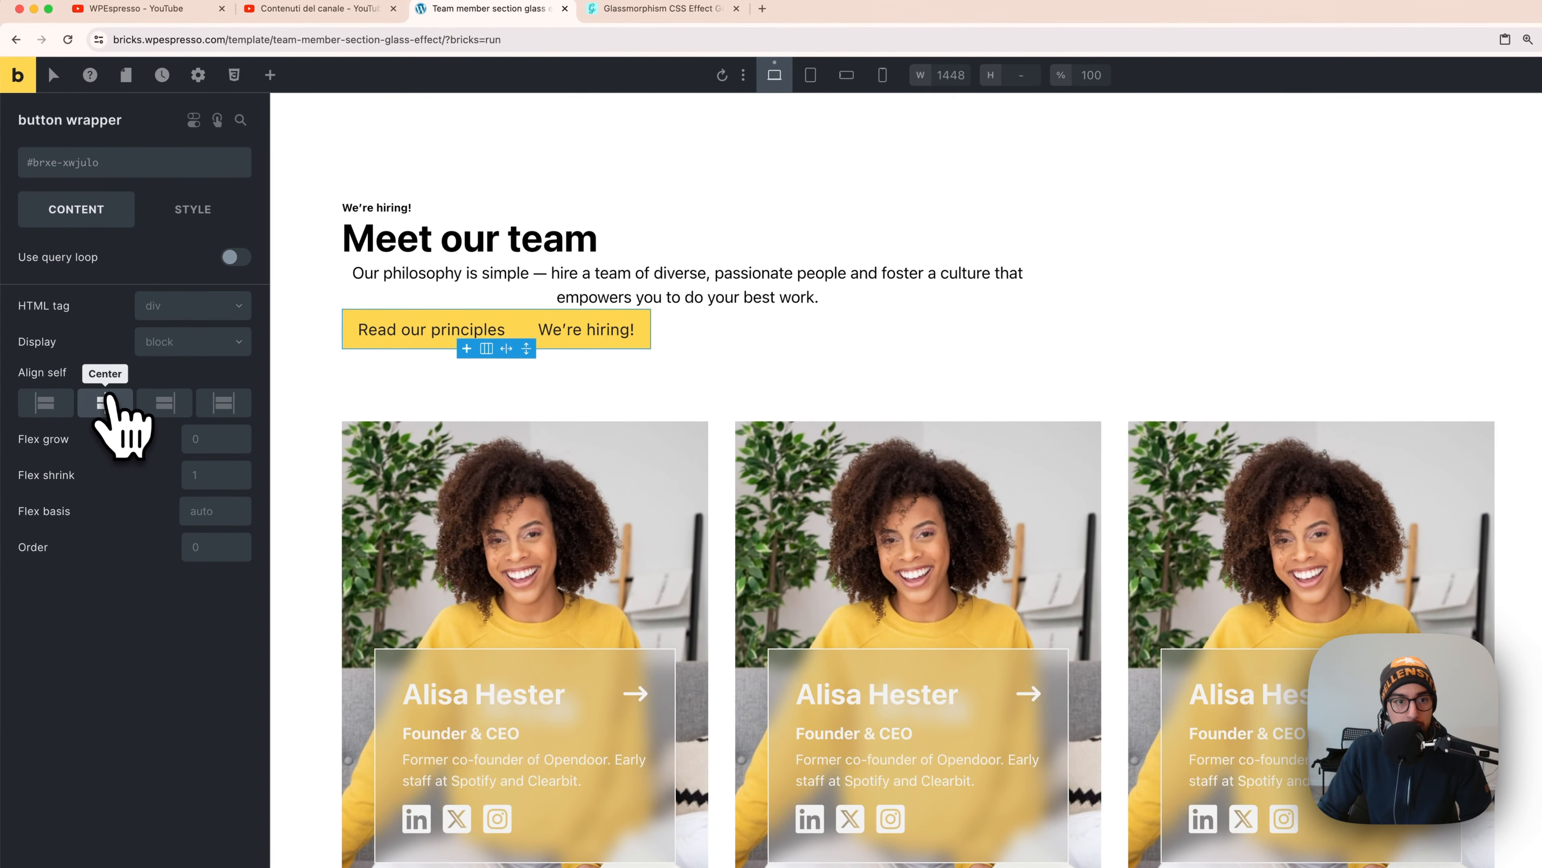
{"action": "left_click", "coordinate": [106, 402]}
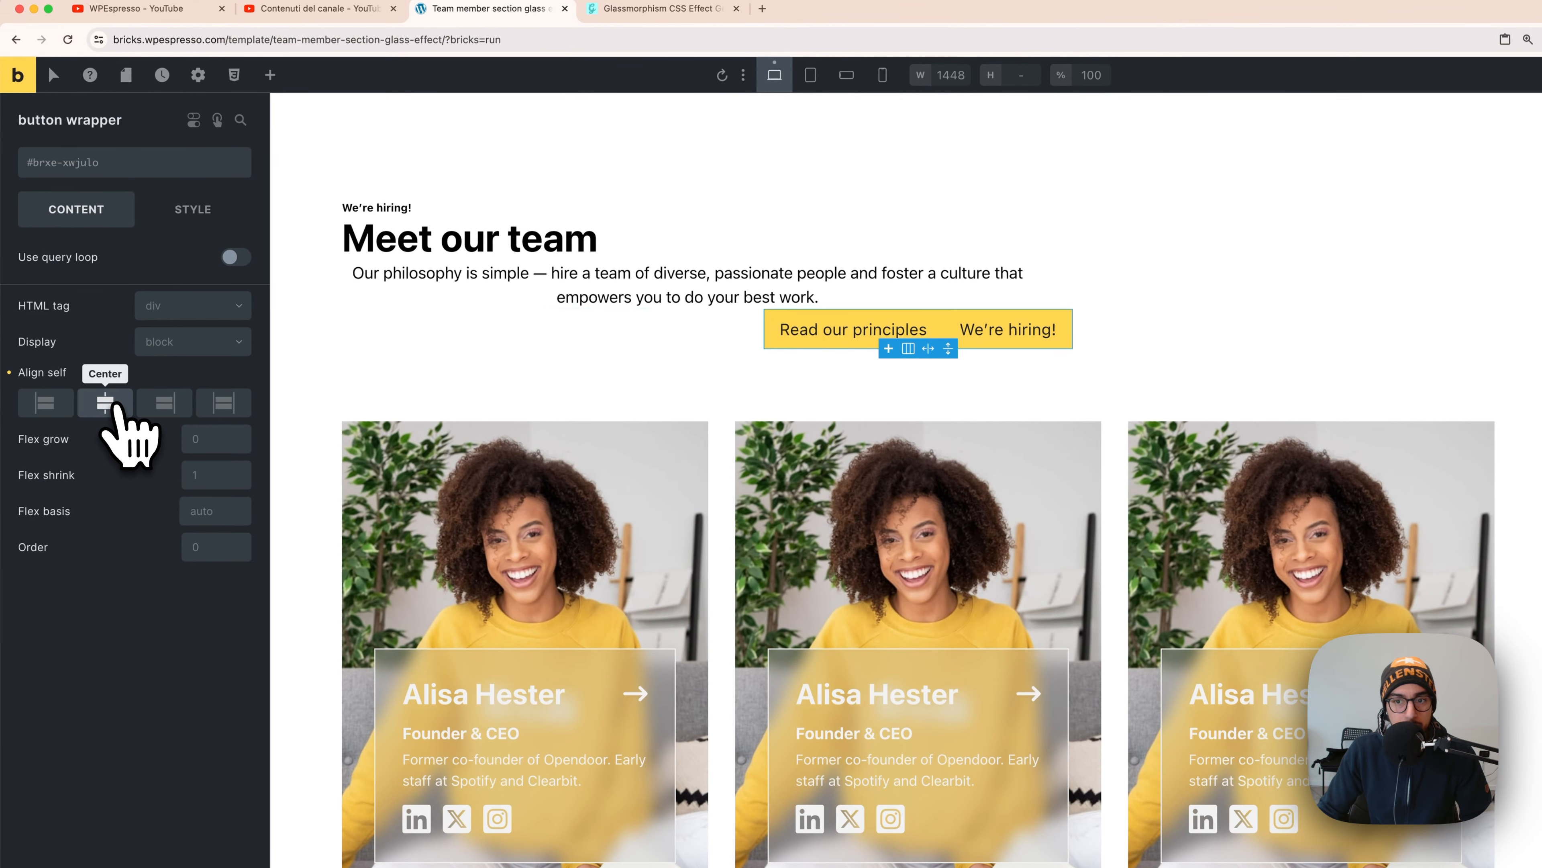
{"action": "left_click", "coordinate": [114, 404]}
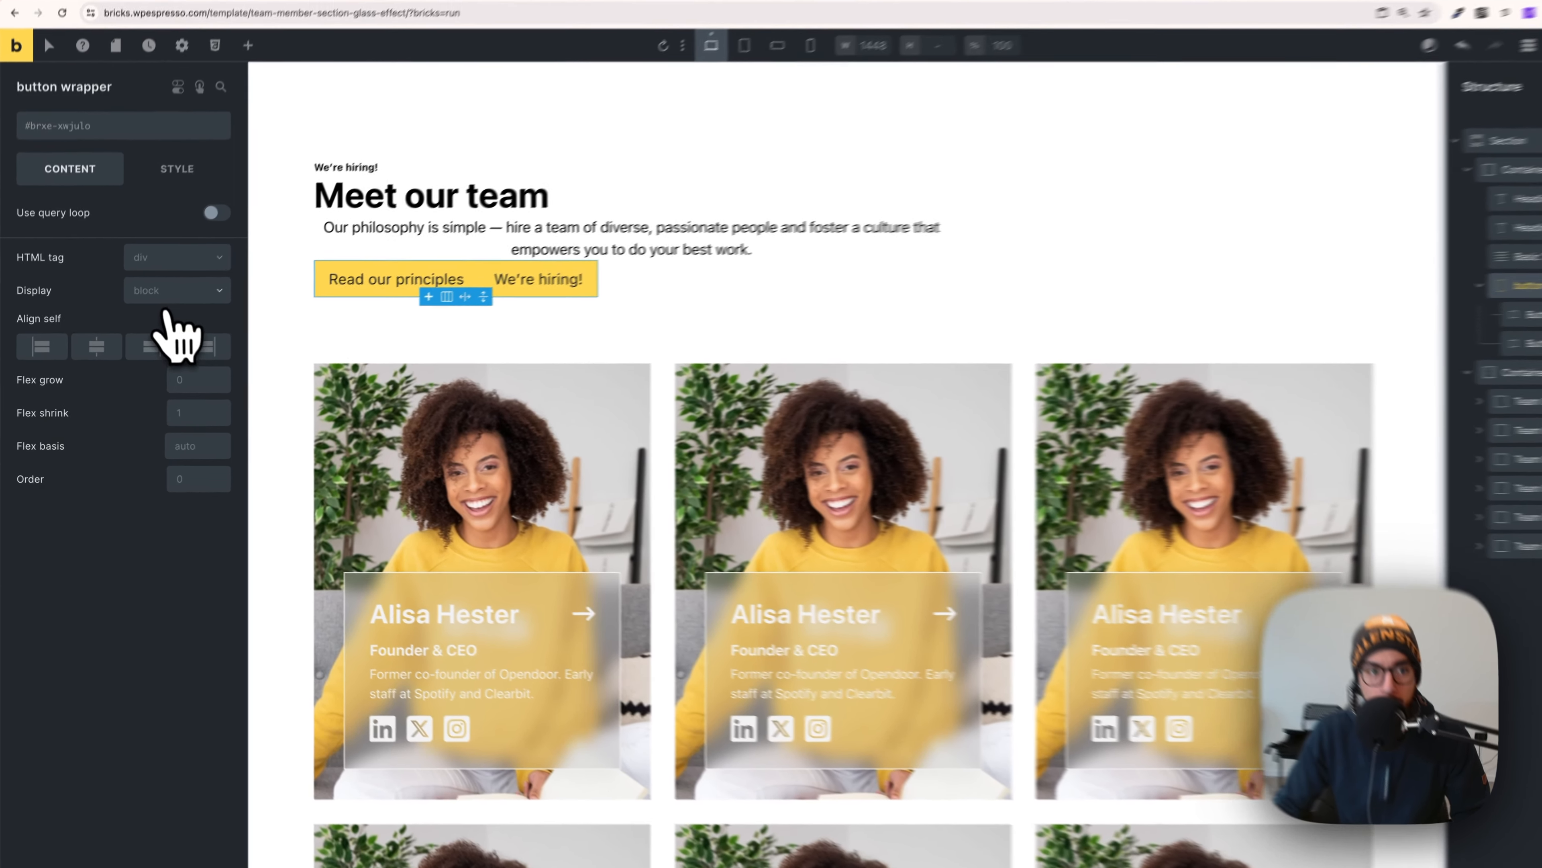
{"action": "left_click", "coordinate": [161, 305]}
{"action": "left_click", "coordinate": [146, 334]}
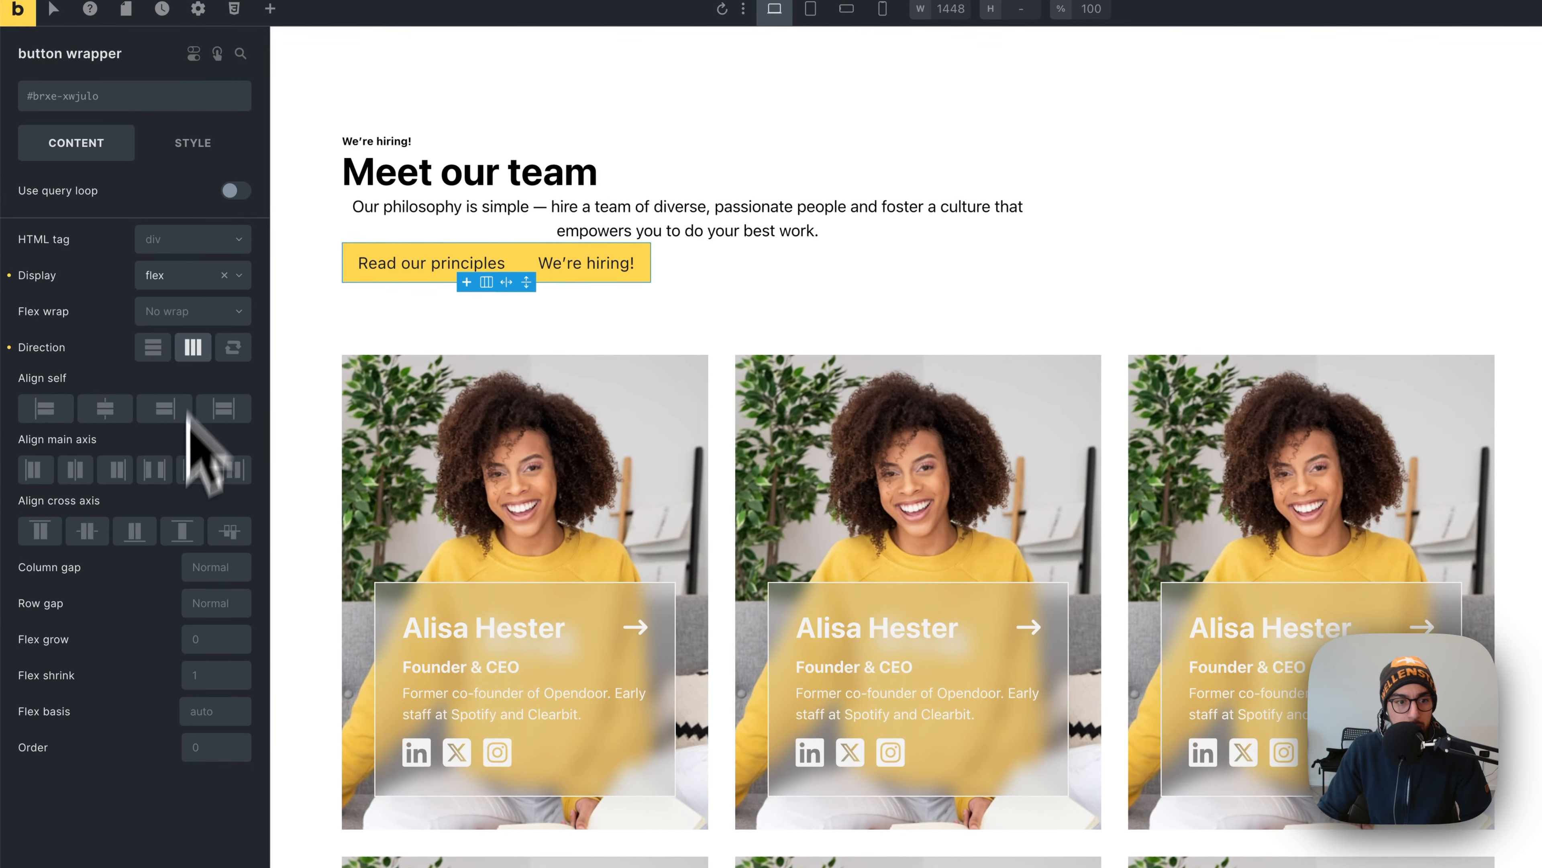
- Give the button wrapper an extra-small gap, then delete its var(--space-xs) row gap
{"action": "right_click", "coordinate": [210, 604]}
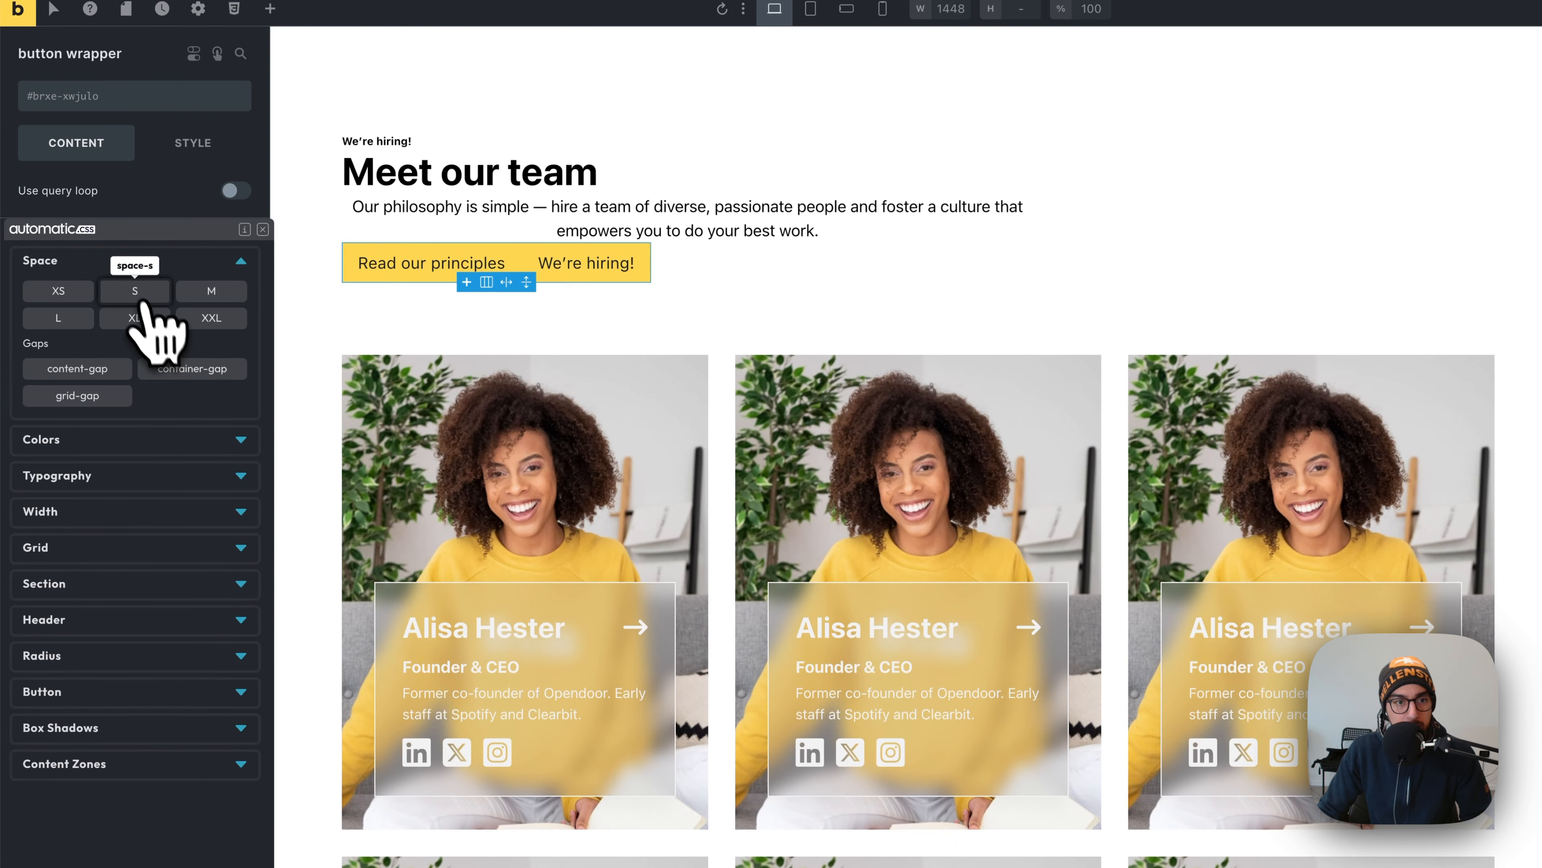
{"action": "left_click", "coordinate": [91, 293]}
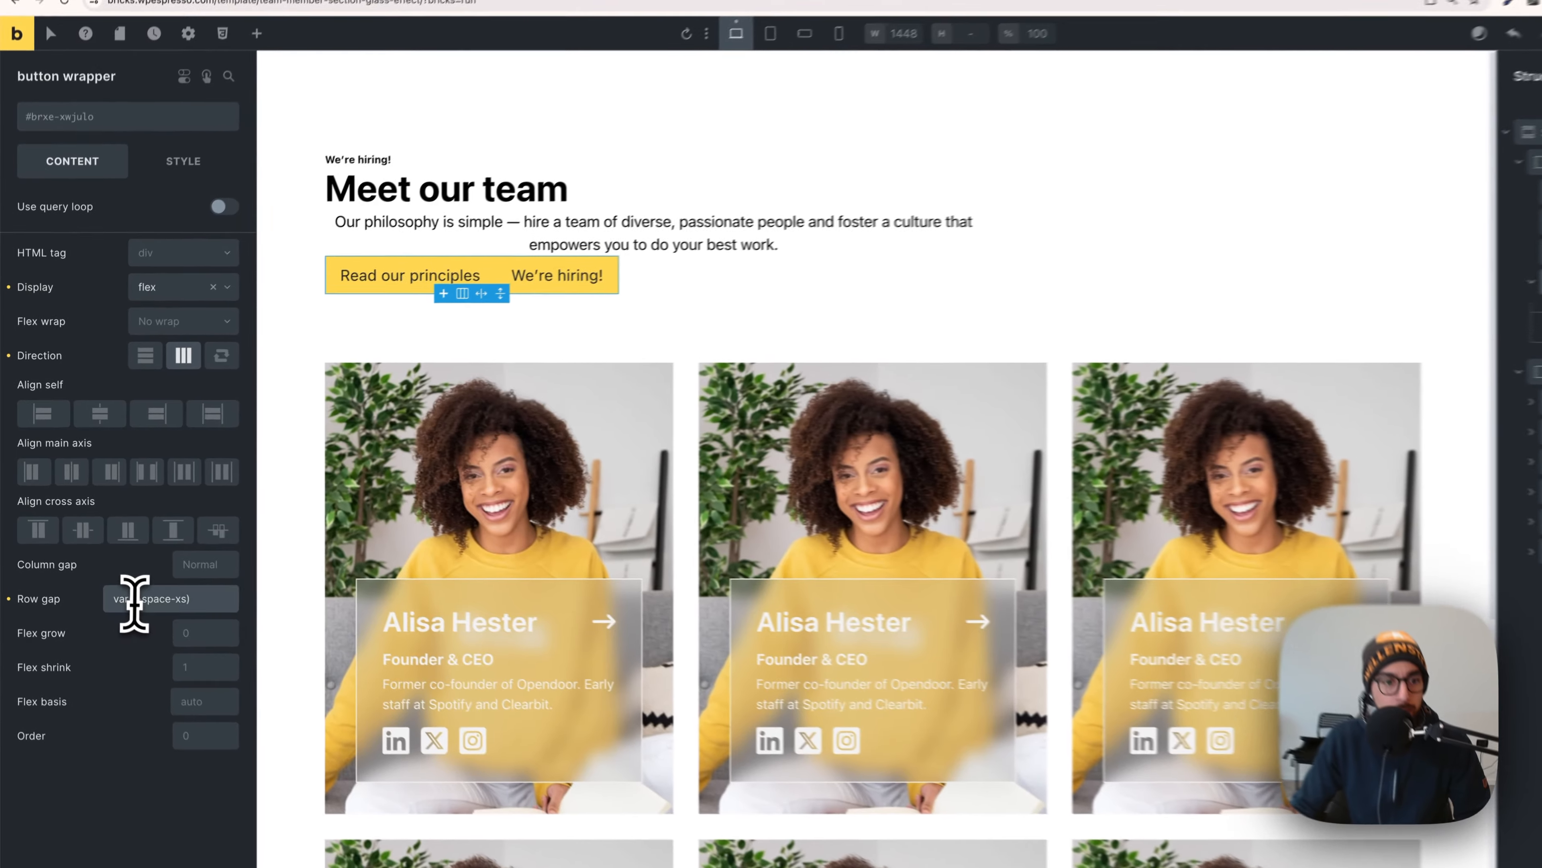
{"action": "triple_click", "coordinate": [118, 581]}
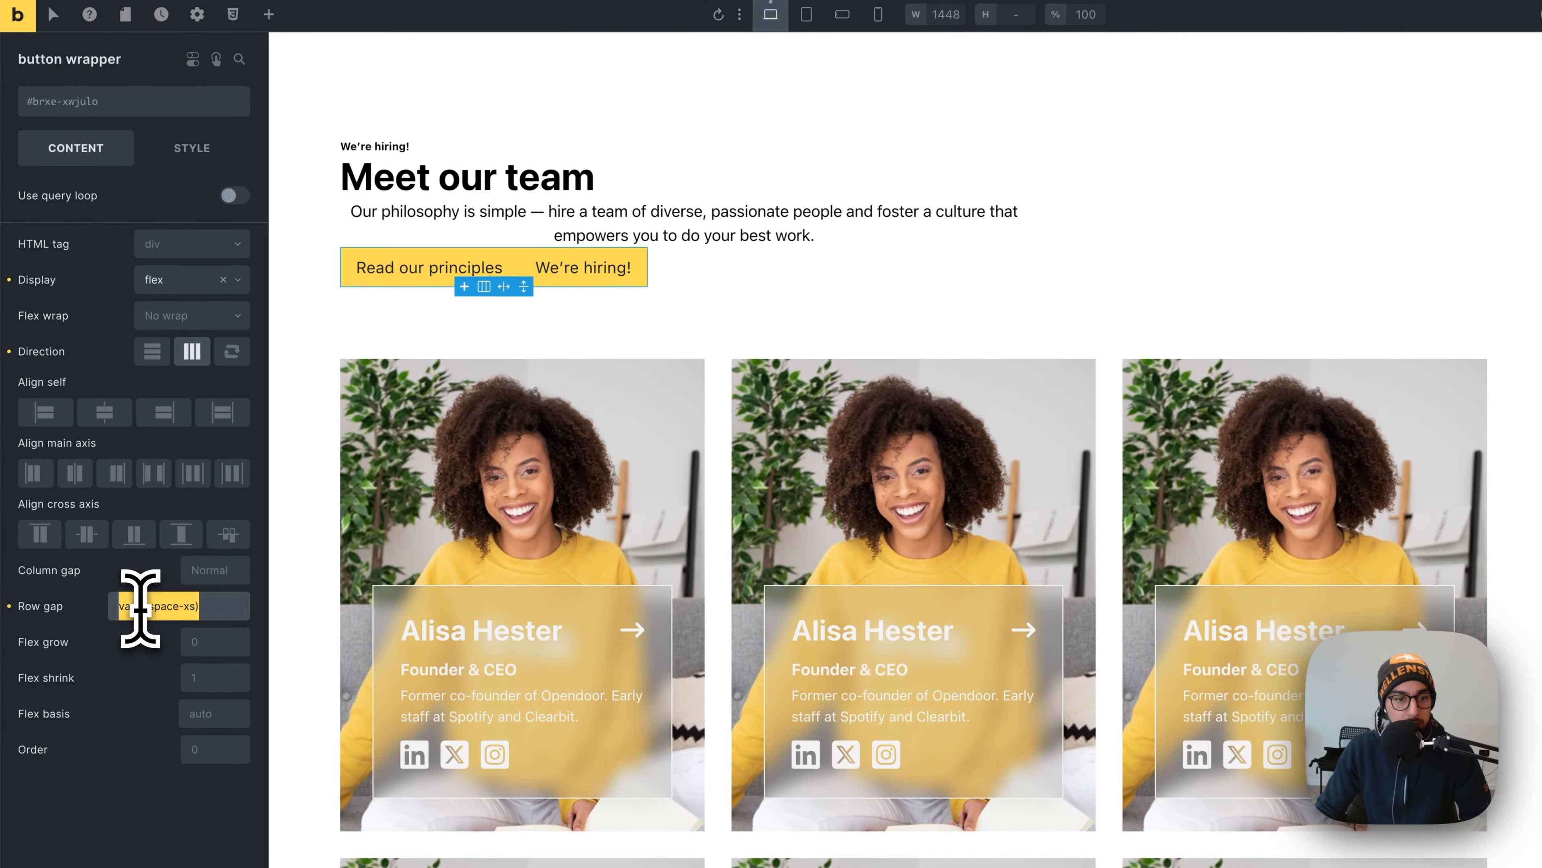
{"action": "key", "text": "super+x"}
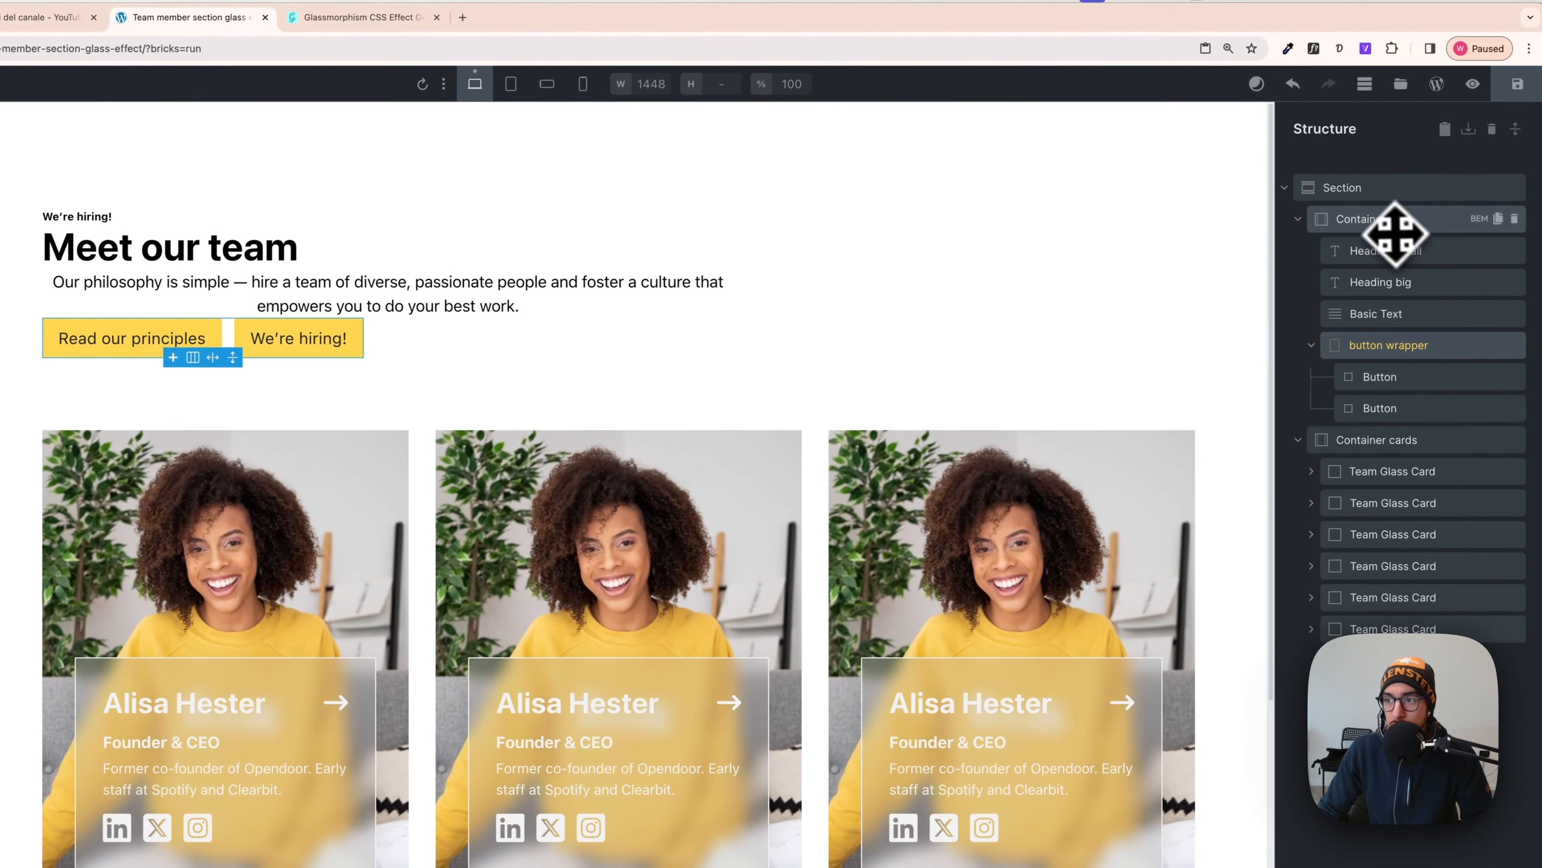
- Center the title container's items and set its row gap to var(--space-xs)
{"action": "left_click", "coordinate": [1380, 222]}
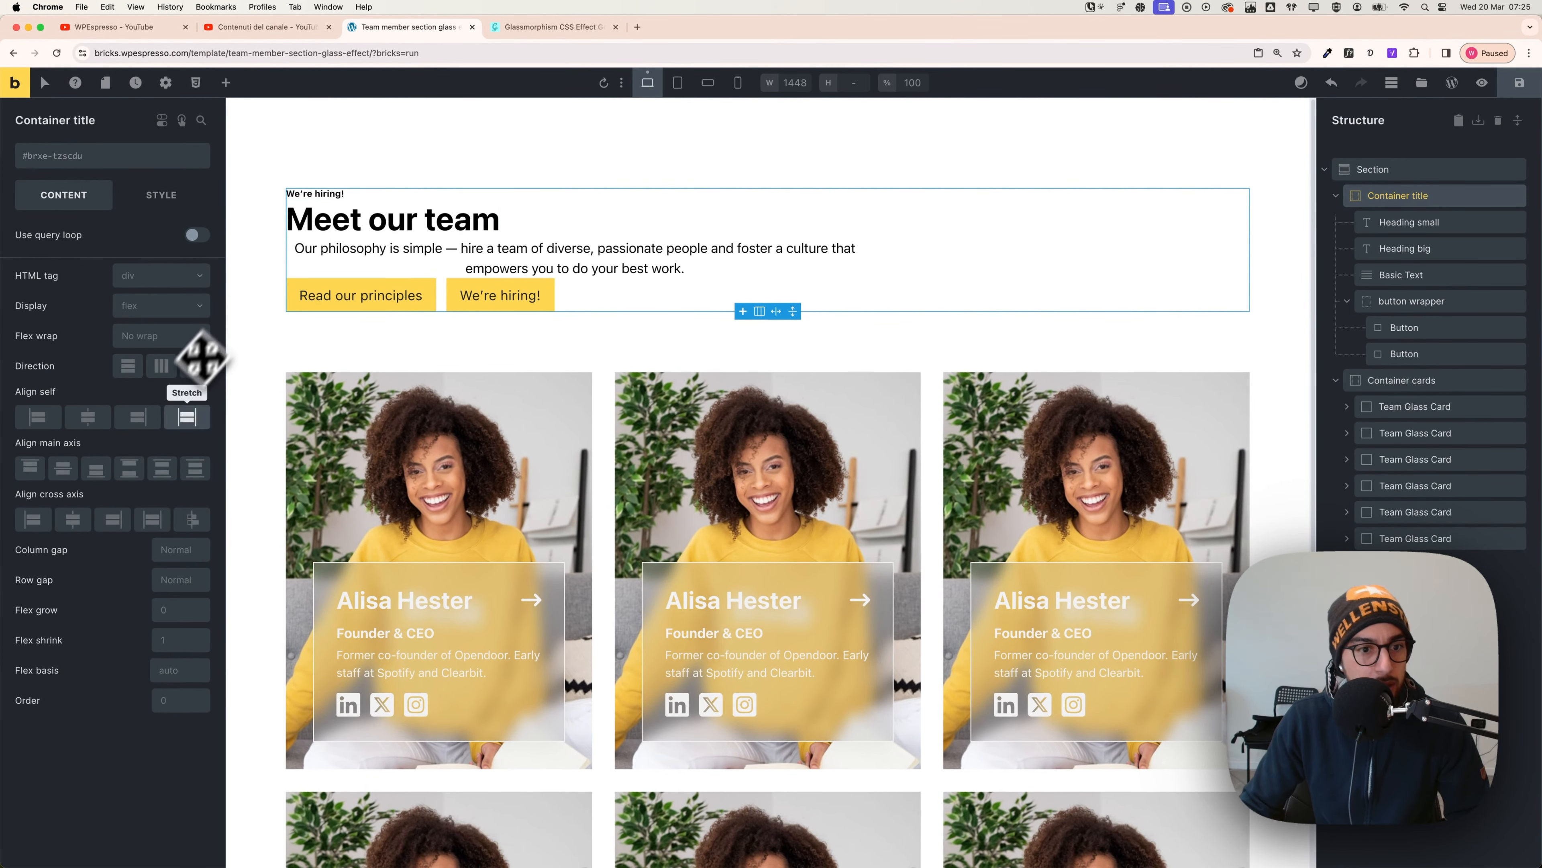
{"action": "left_click", "coordinate": [74, 523]}
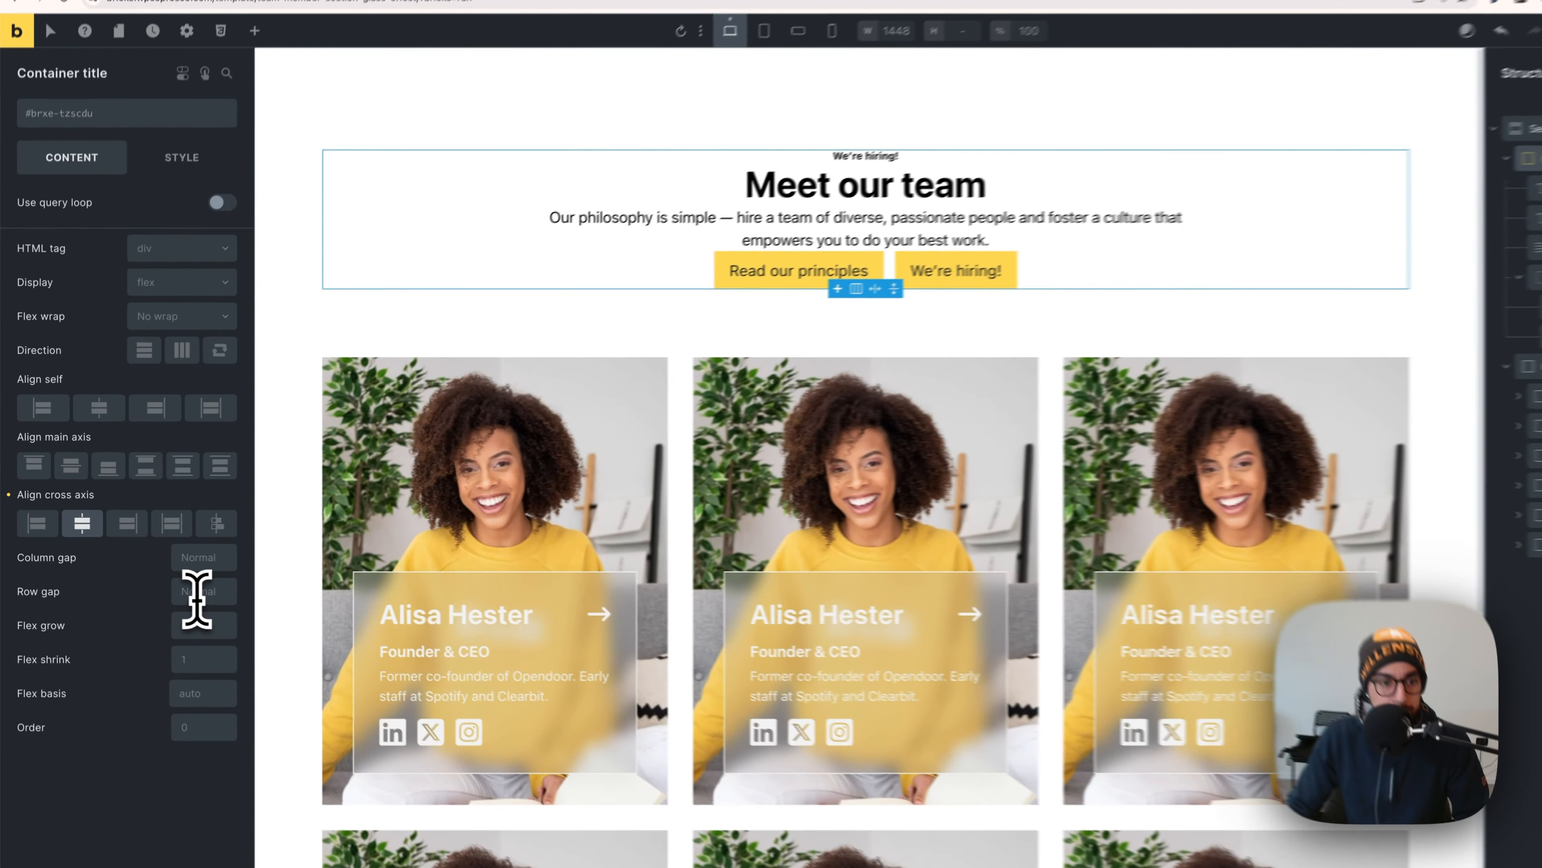
{"action": "right_click", "coordinate": [177, 582]}
{"action": "left_click", "coordinate": [113, 339]}
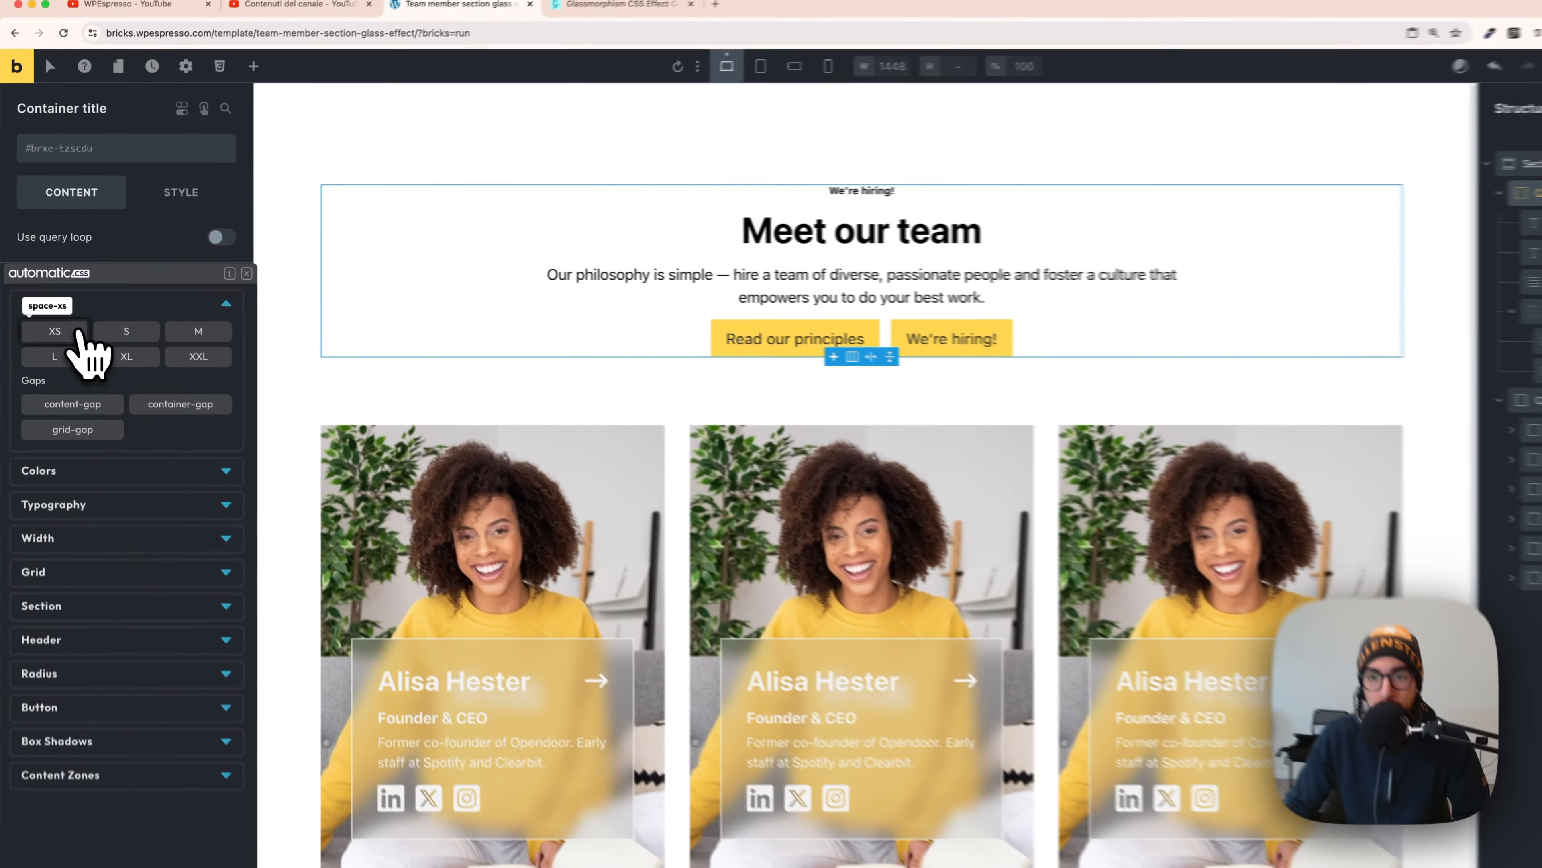
{"action": "left_click", "coordinate": [70, 320]}
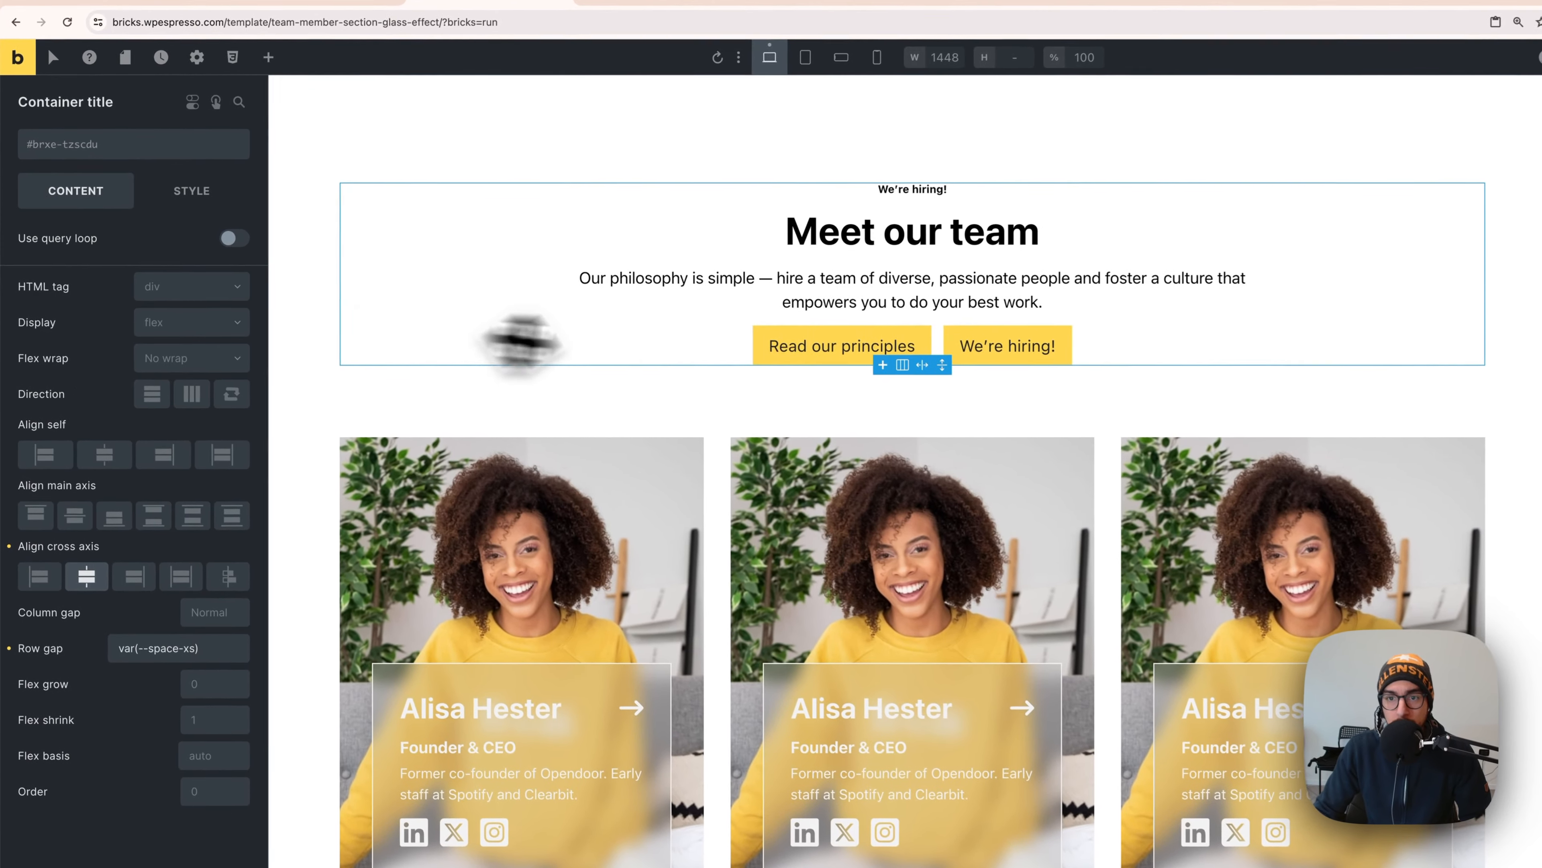
- Select the Meet our team heading and intro paragraph, then switch to the Figma mockup
{"action": "left_click", "coordinate": [799, 242]}
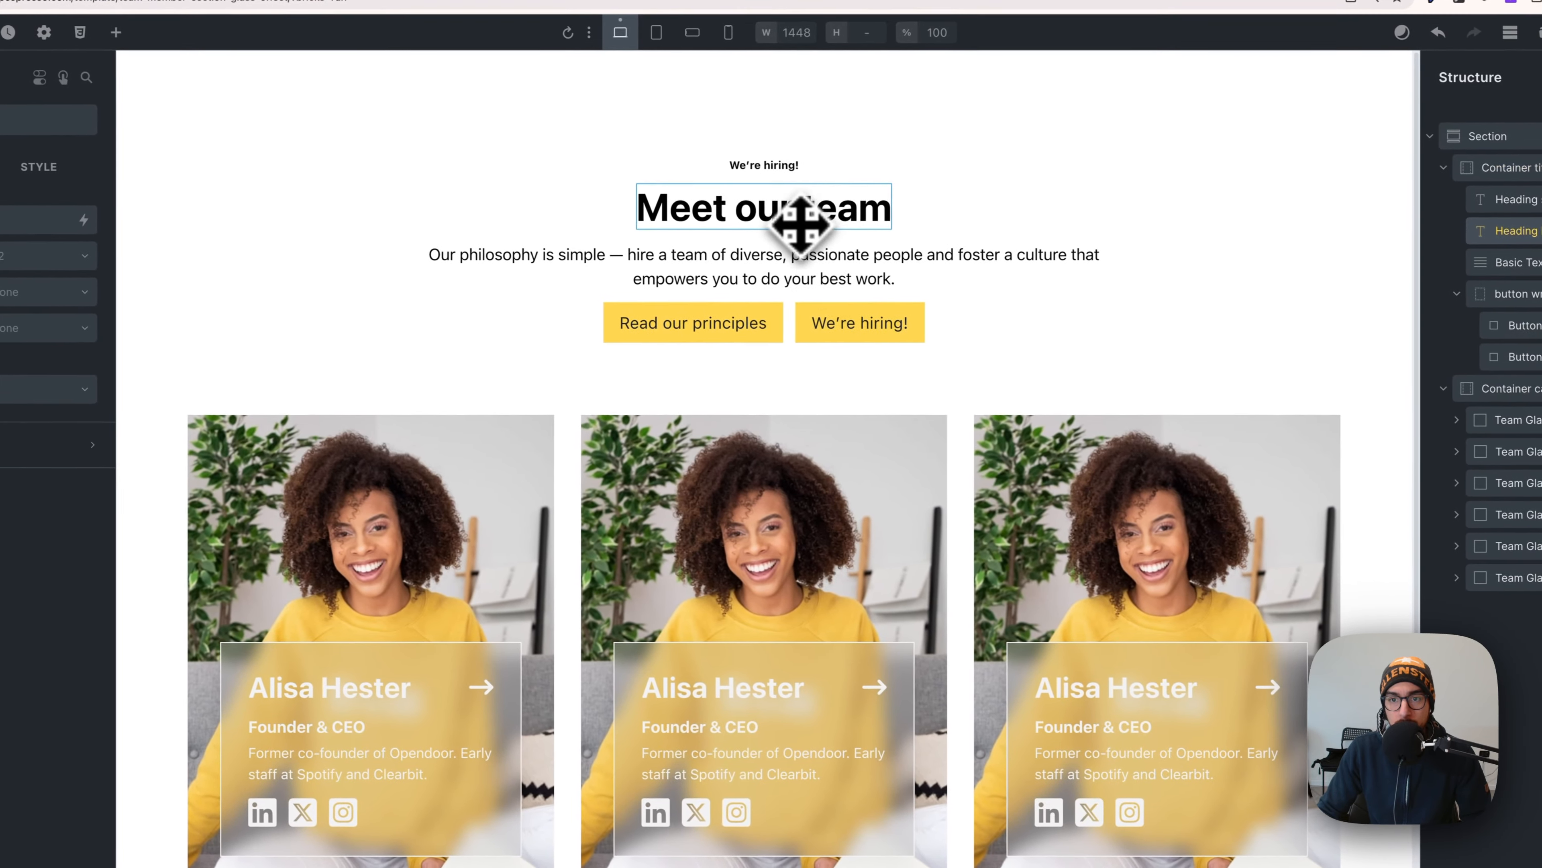
{"action": "left_click", "coordinate": [795, 252]}
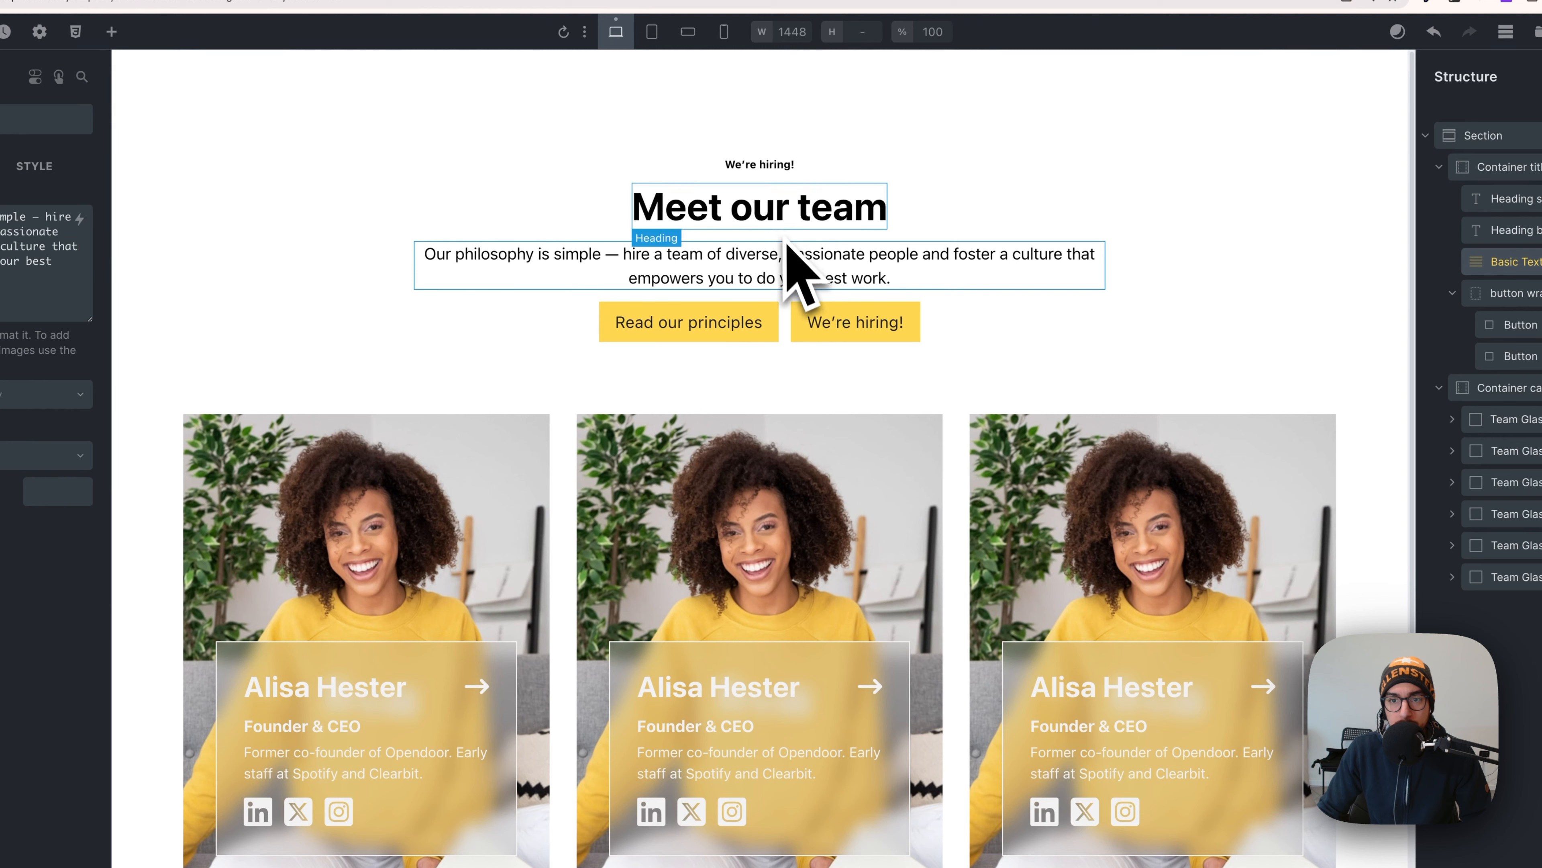
{"action": "key", "text": "super+Tab"}
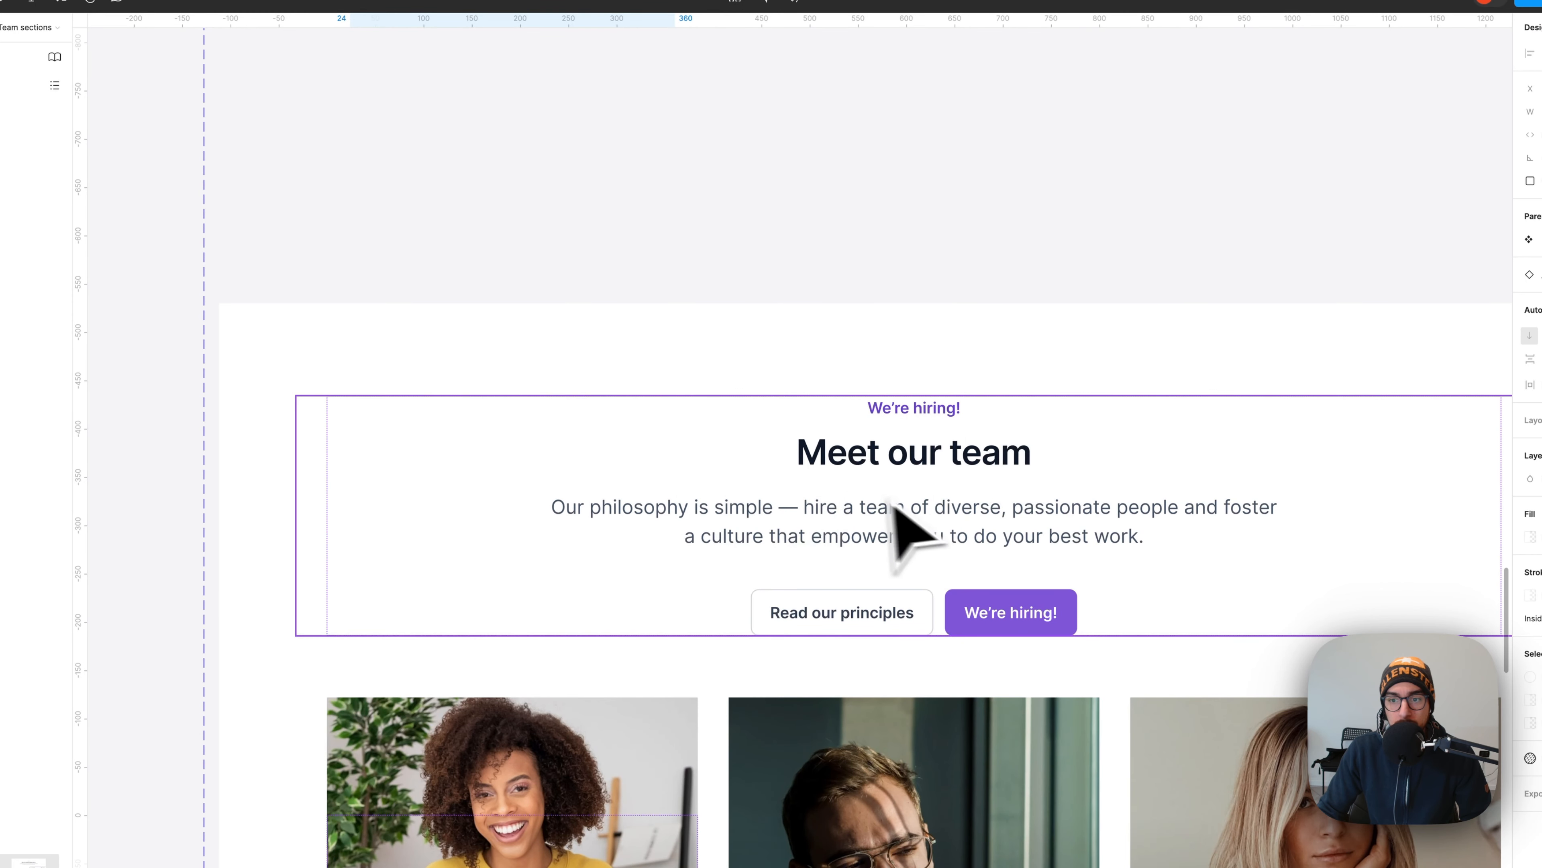
{"action": "left_click", "coordinate": [918, 417]}
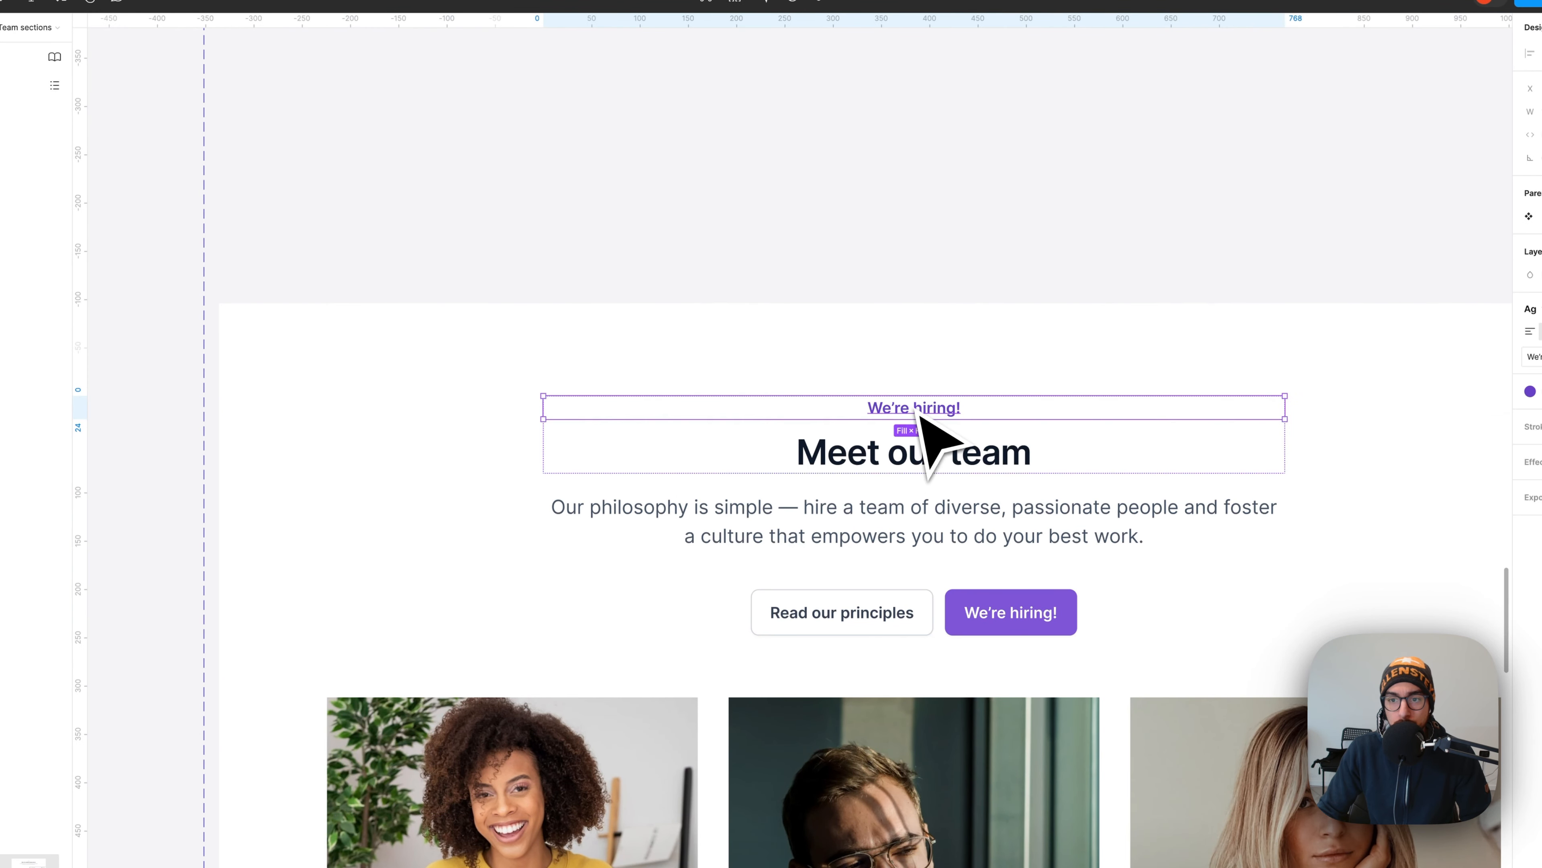
{"action": "left_click", "coordinate": [932, 451]}
{"action": "left_click", "coordinate": [936, 500]}
{"action": "left_click", "coordinate": [922, 452]}
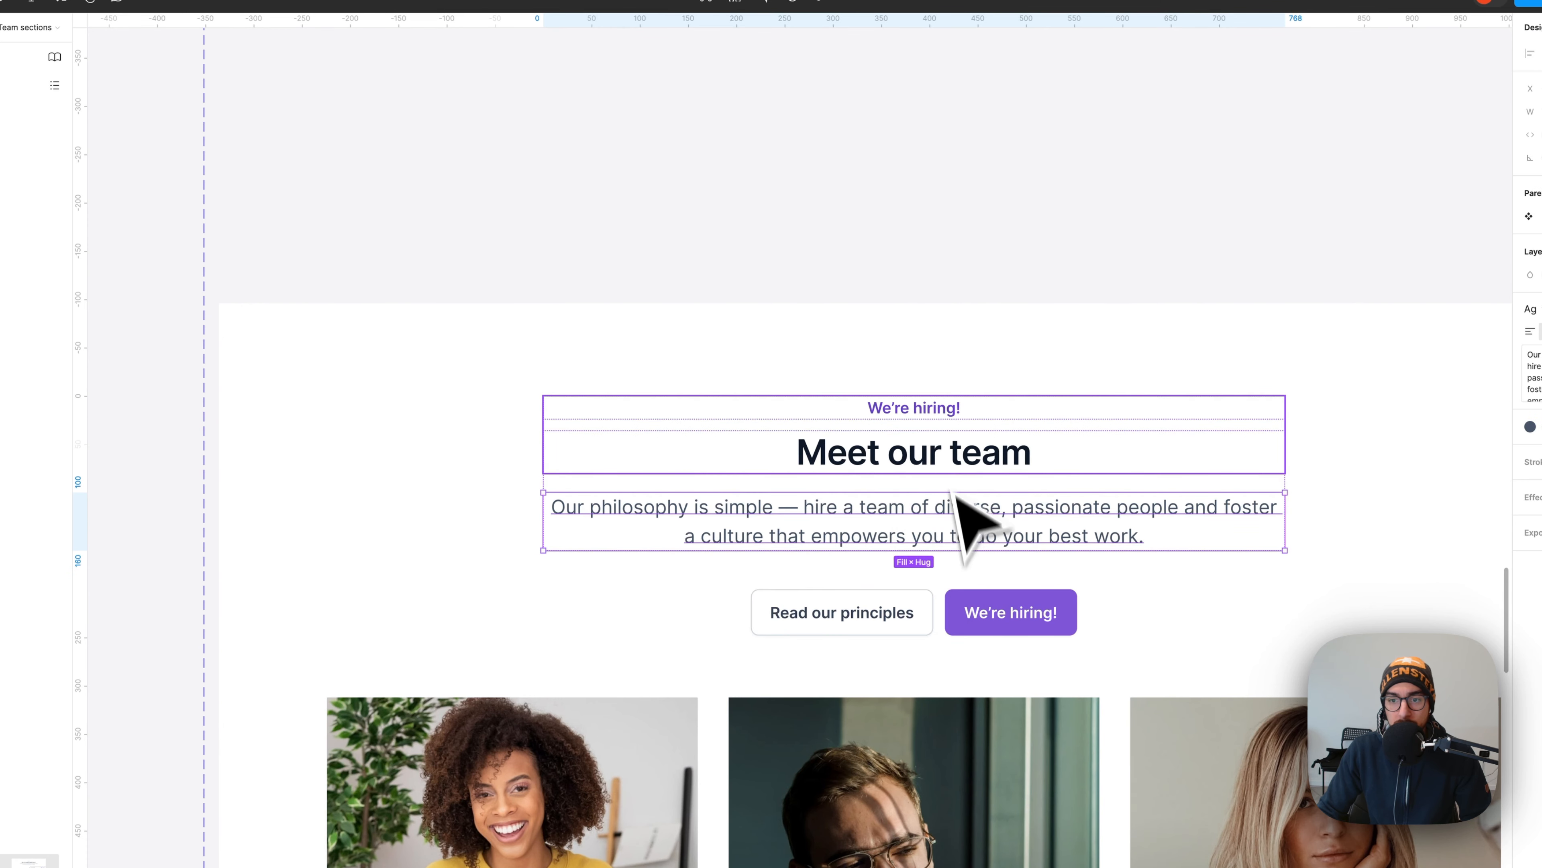
{"action": "key", "text": "super+Tab"}
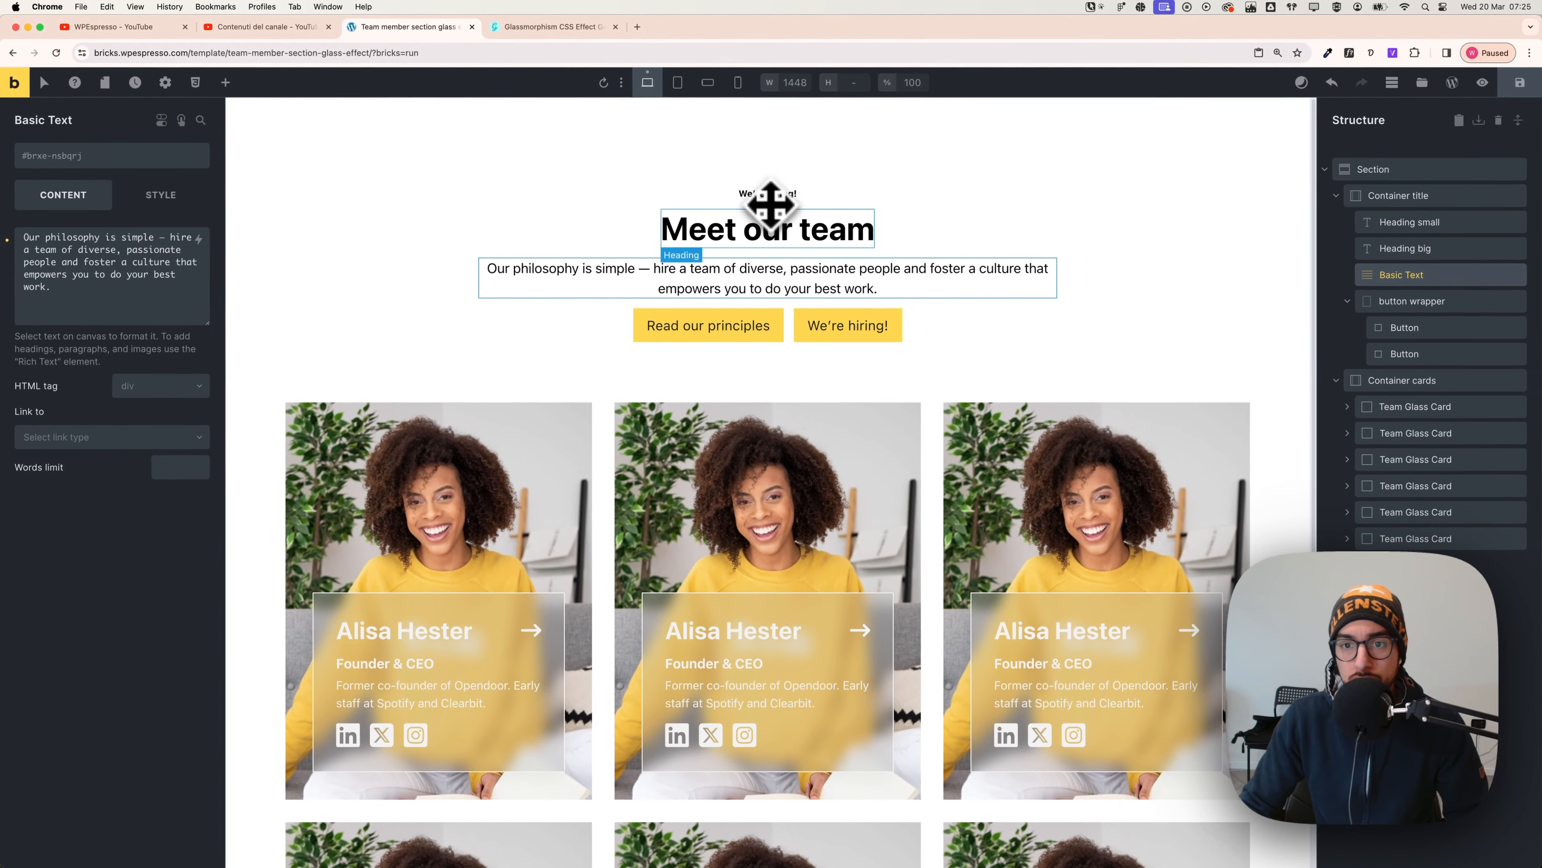
- Wrap the We're hiring! tagline in a new Div and move the Meet our team heading into it below the tagline
{"action": "left_click", "coordinate": [784, 193]}
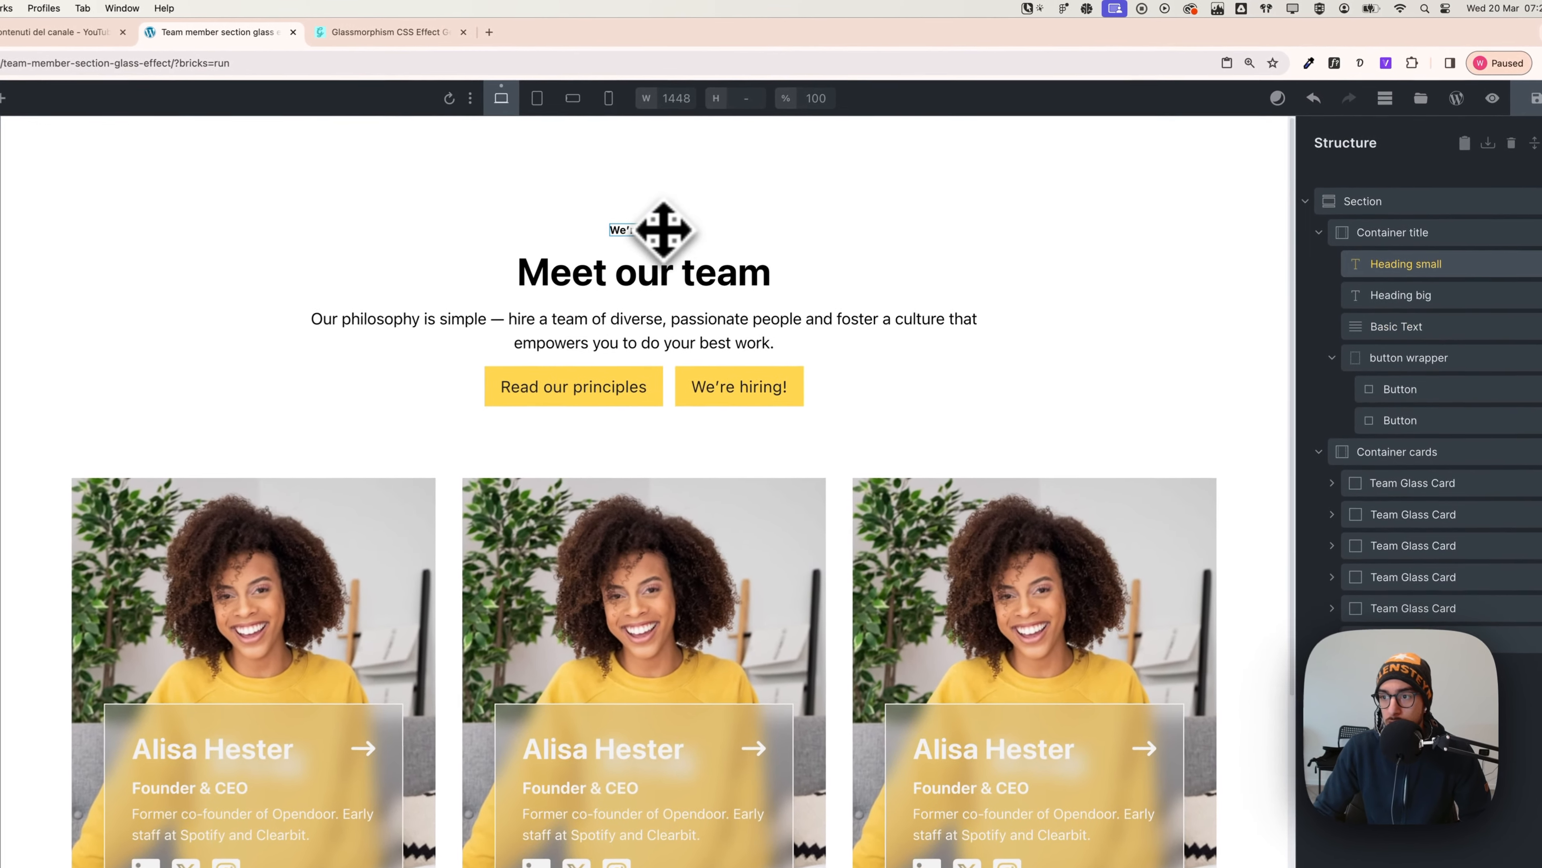
{"action": "right_click", "coordinate": [1354, 263]}
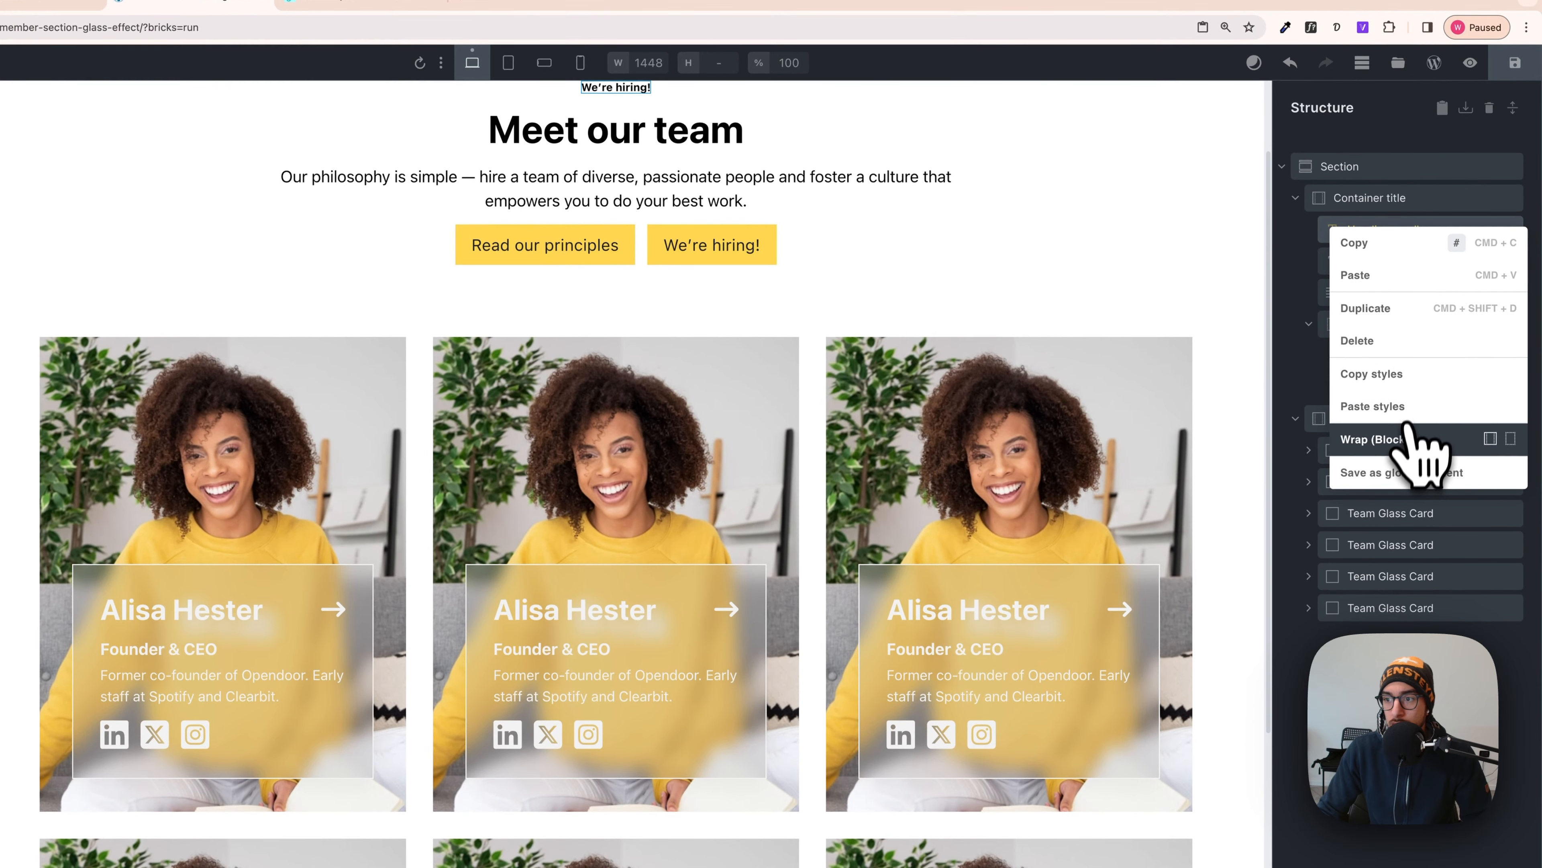
{"action": "left_click", "coordinate": [1511, 439]}
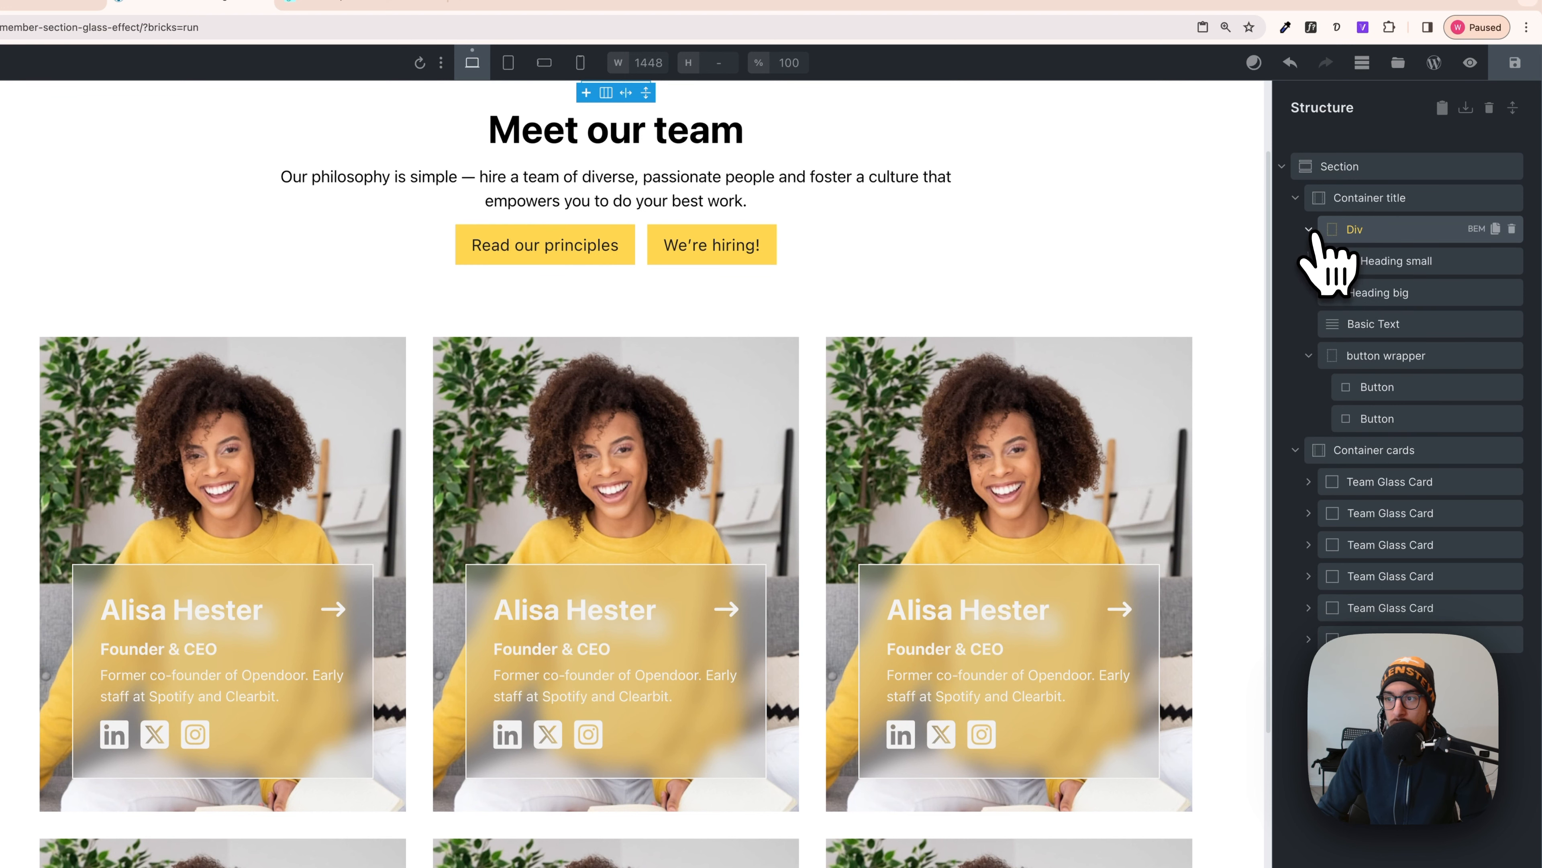
{"action": "left_click", "coordinate": [1368, 289]}
{"action": "left_click_drag", "start_coordinate": [1384, 292], "coordinate": [1391, 278]}
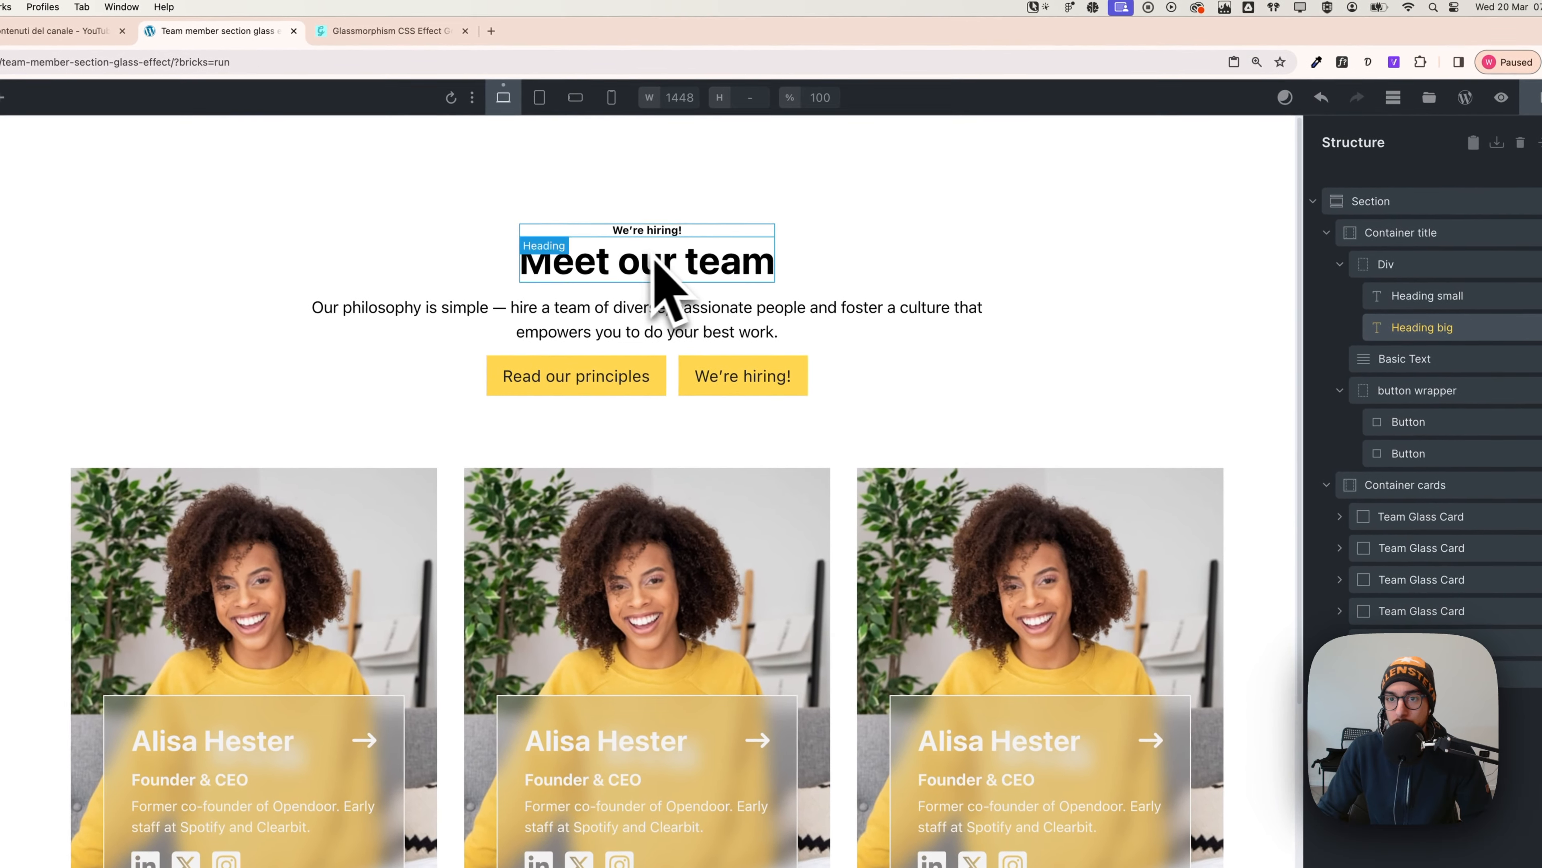
{"action": "left_click", "coordinate": [1342, 265]}
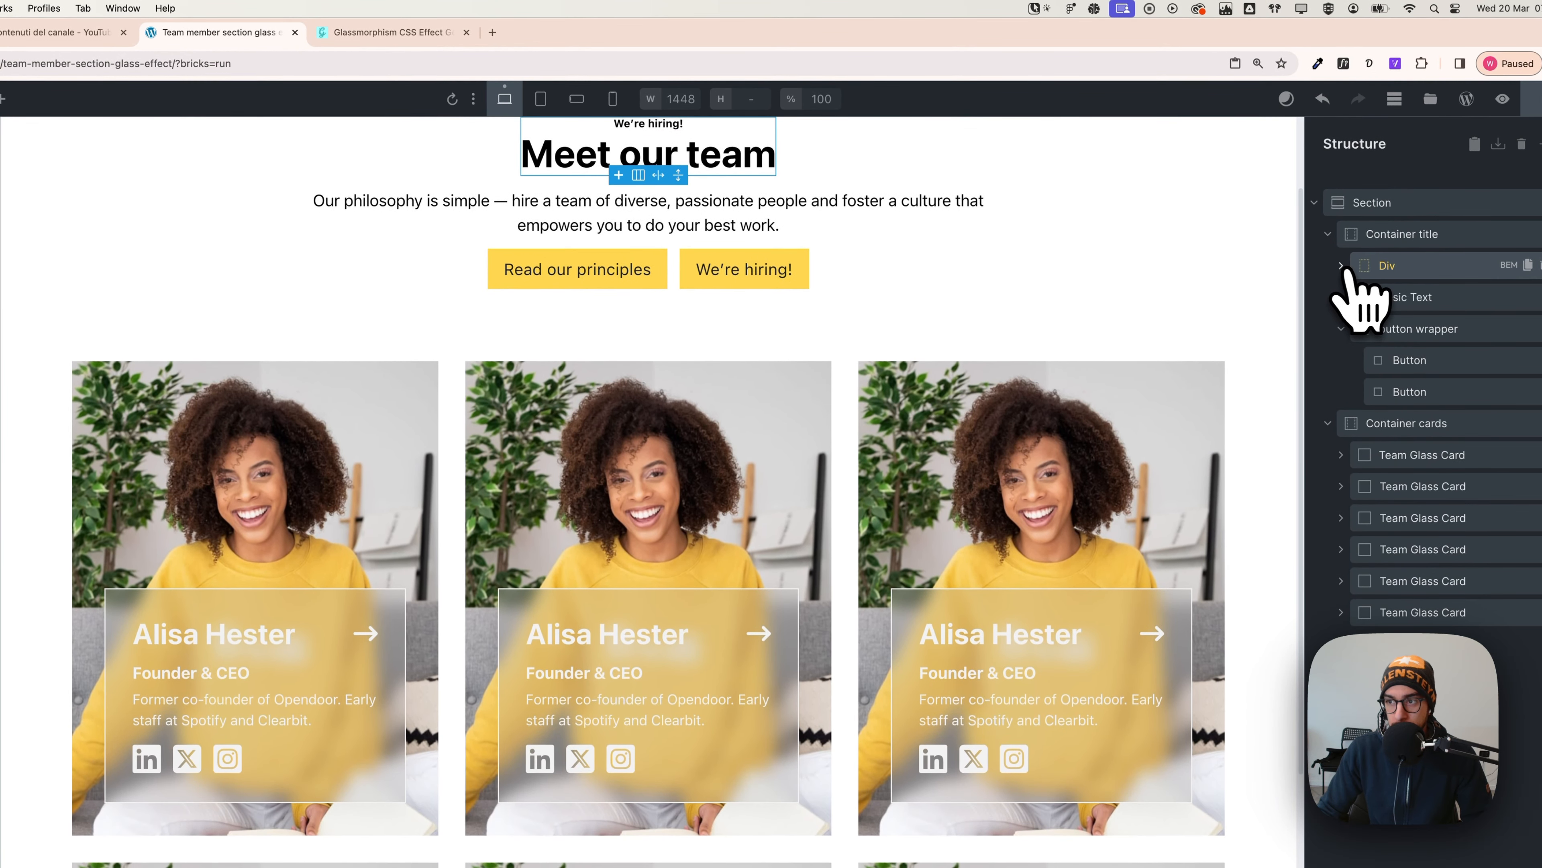
{"action": "left_click", "coordinate": [1400, 237]}
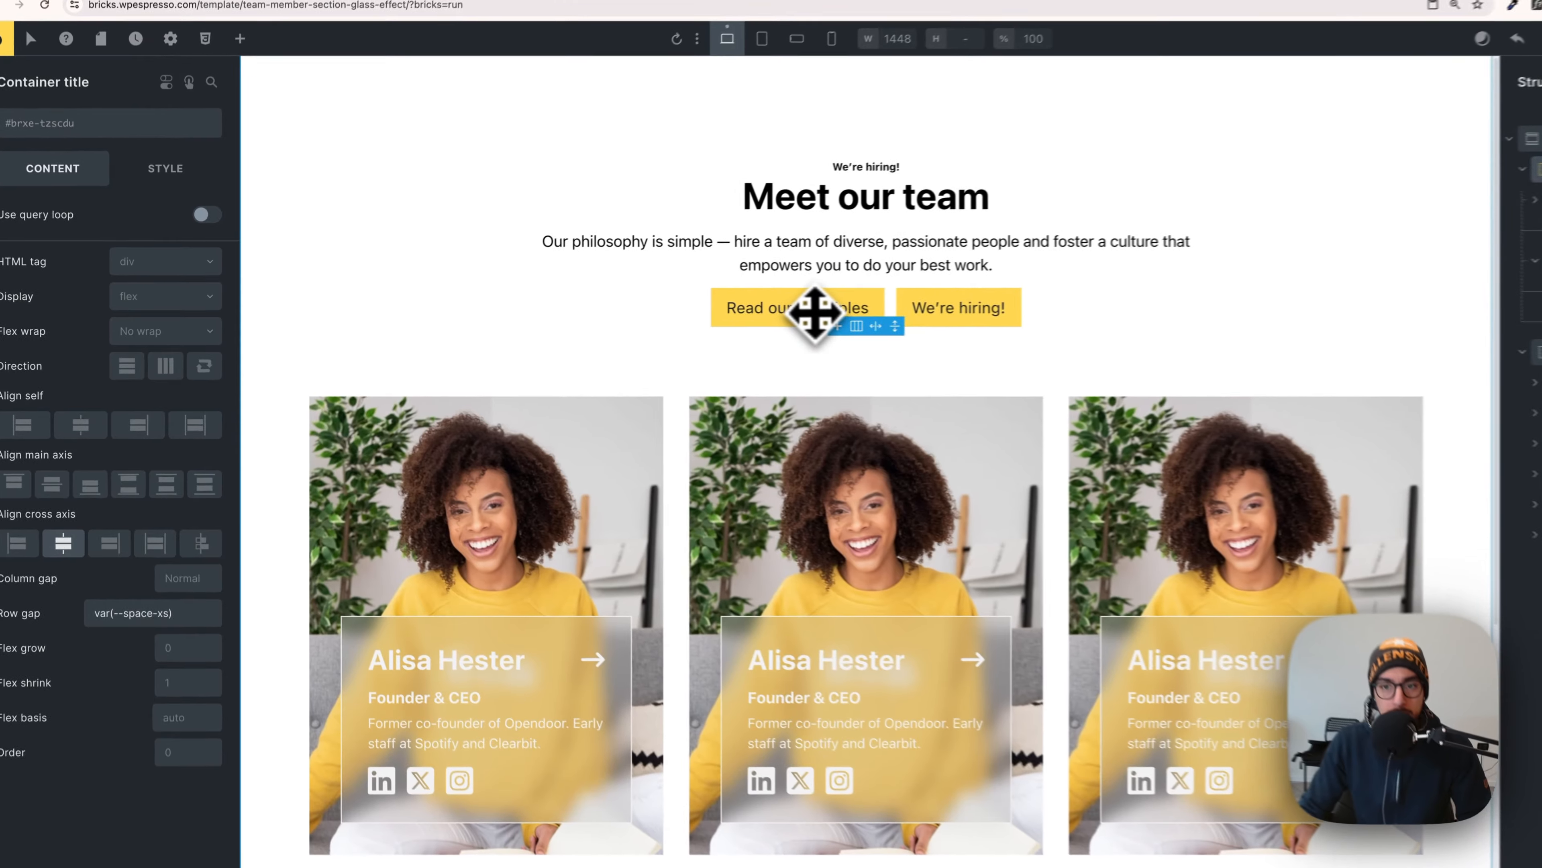
- Set the Read our principles button to the Primary style with the outline option enabled
{"action": "left_click", "coordinate": [814, 313]}
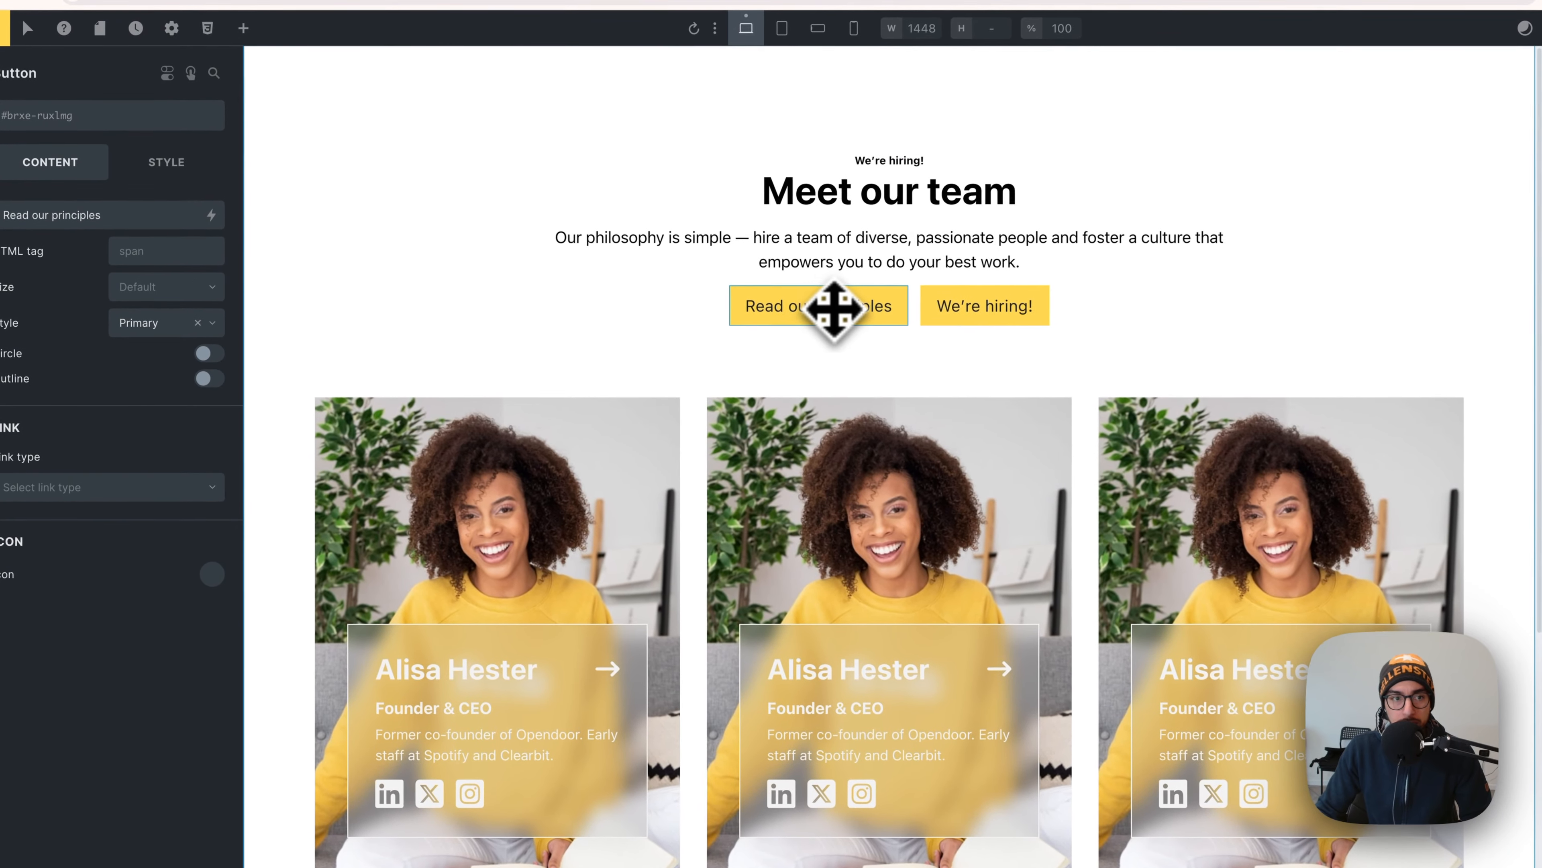
{"action": "left_click", "coordinate": [160, 323]}
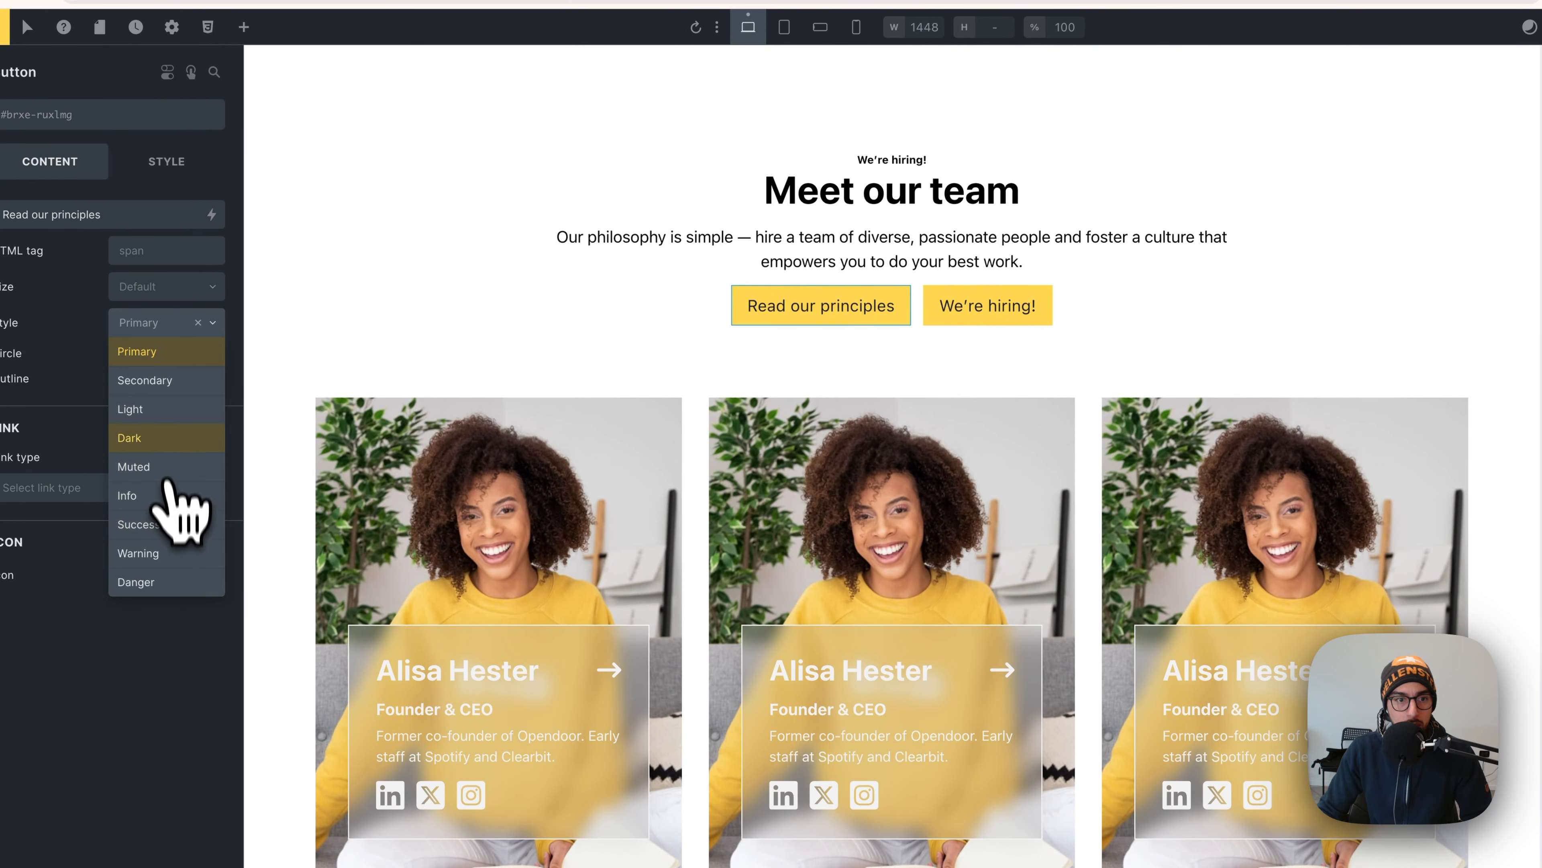
{"action": "left_click", "coordinate": [145, 379]}
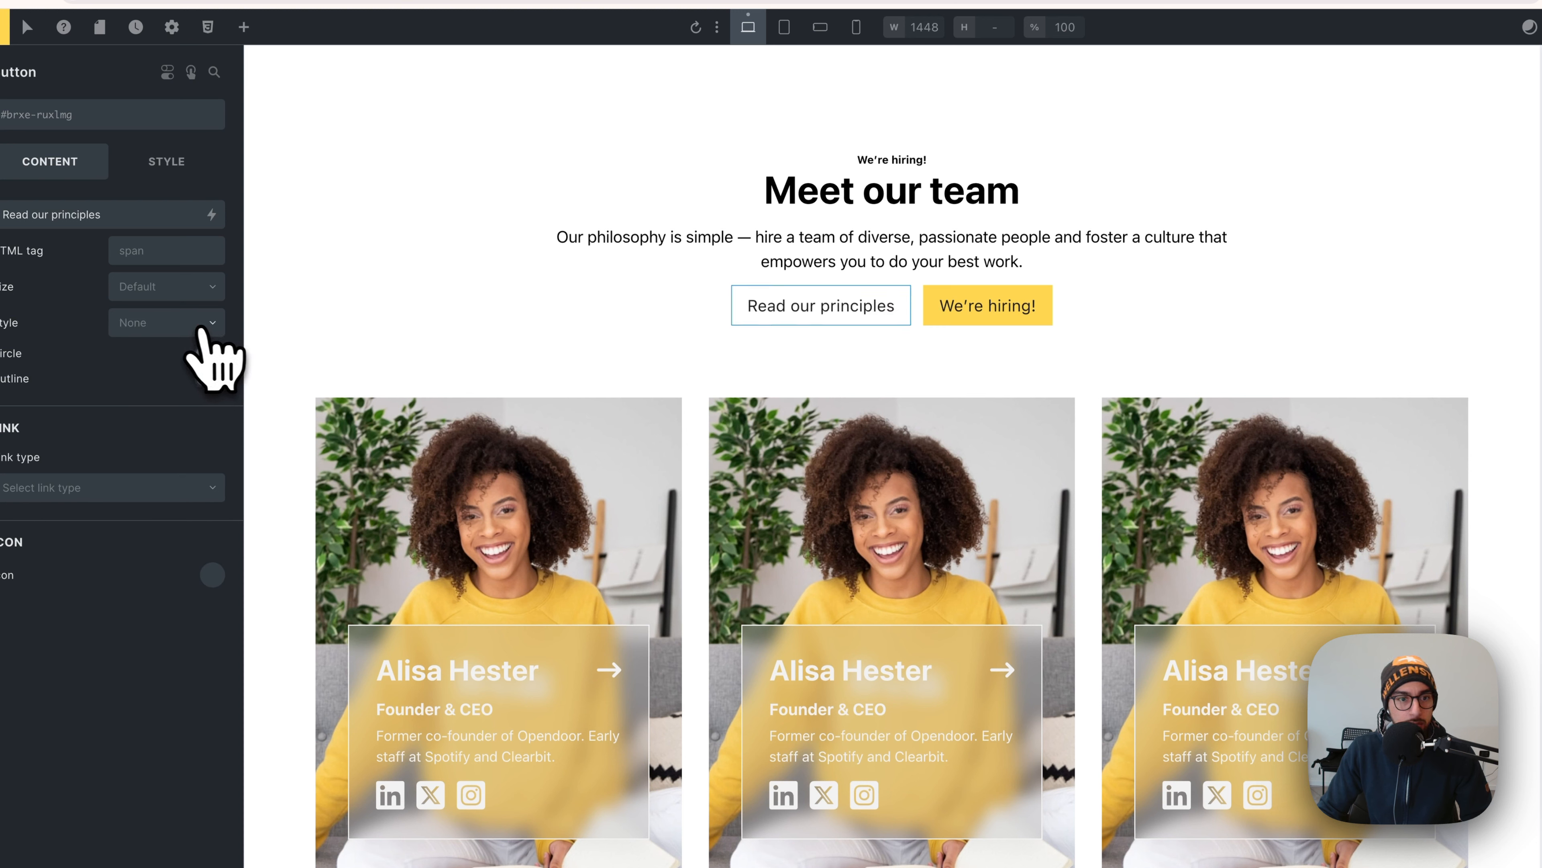
{"action": "left_click", "coordinate": [165, 326]}
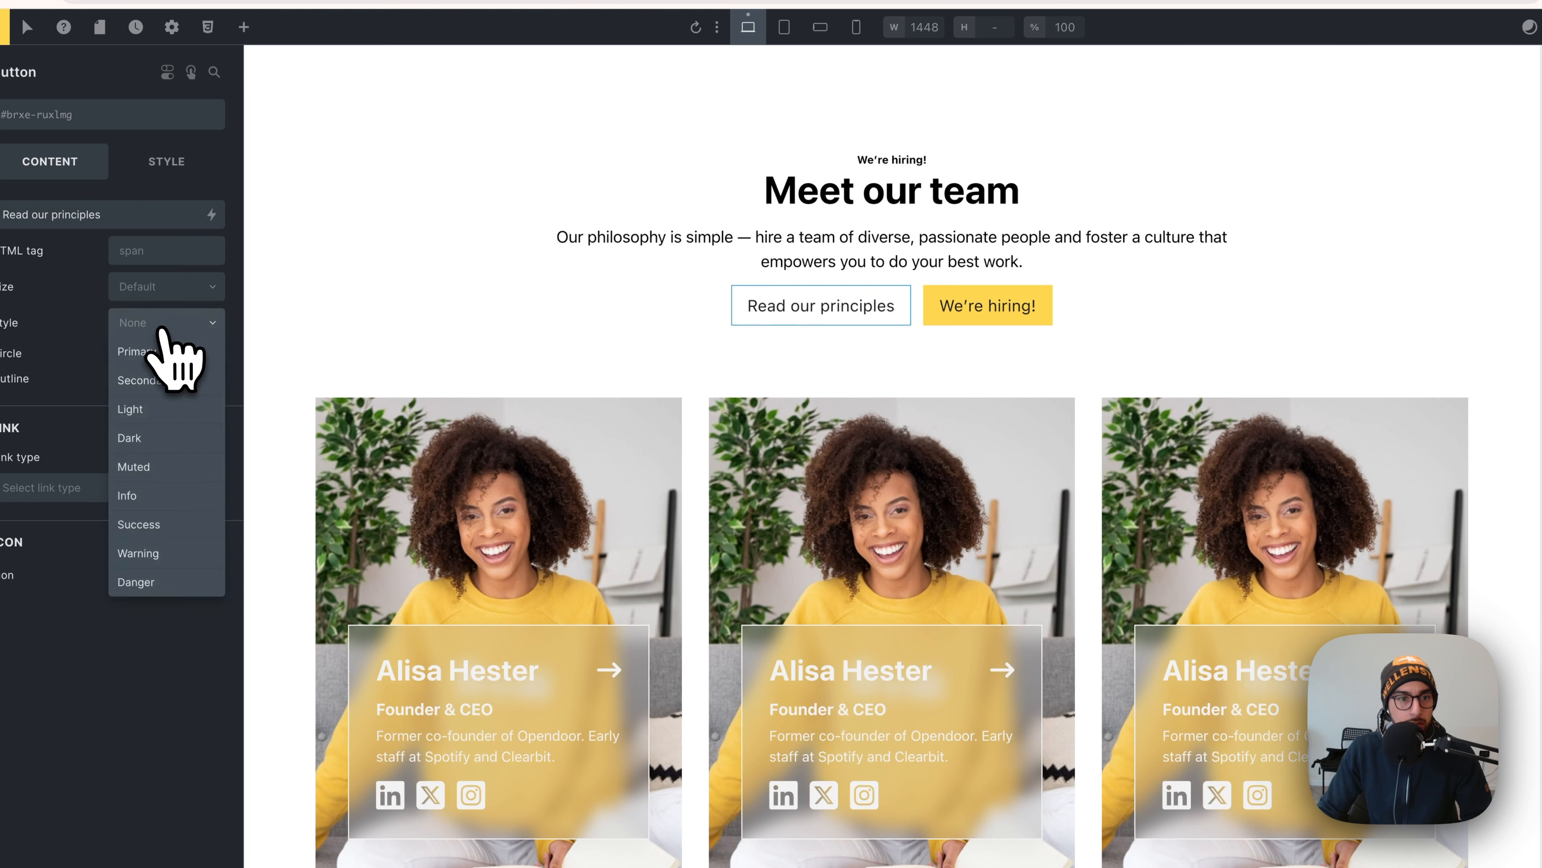
{"action": "left_click", "coordinate": [159, 358]}
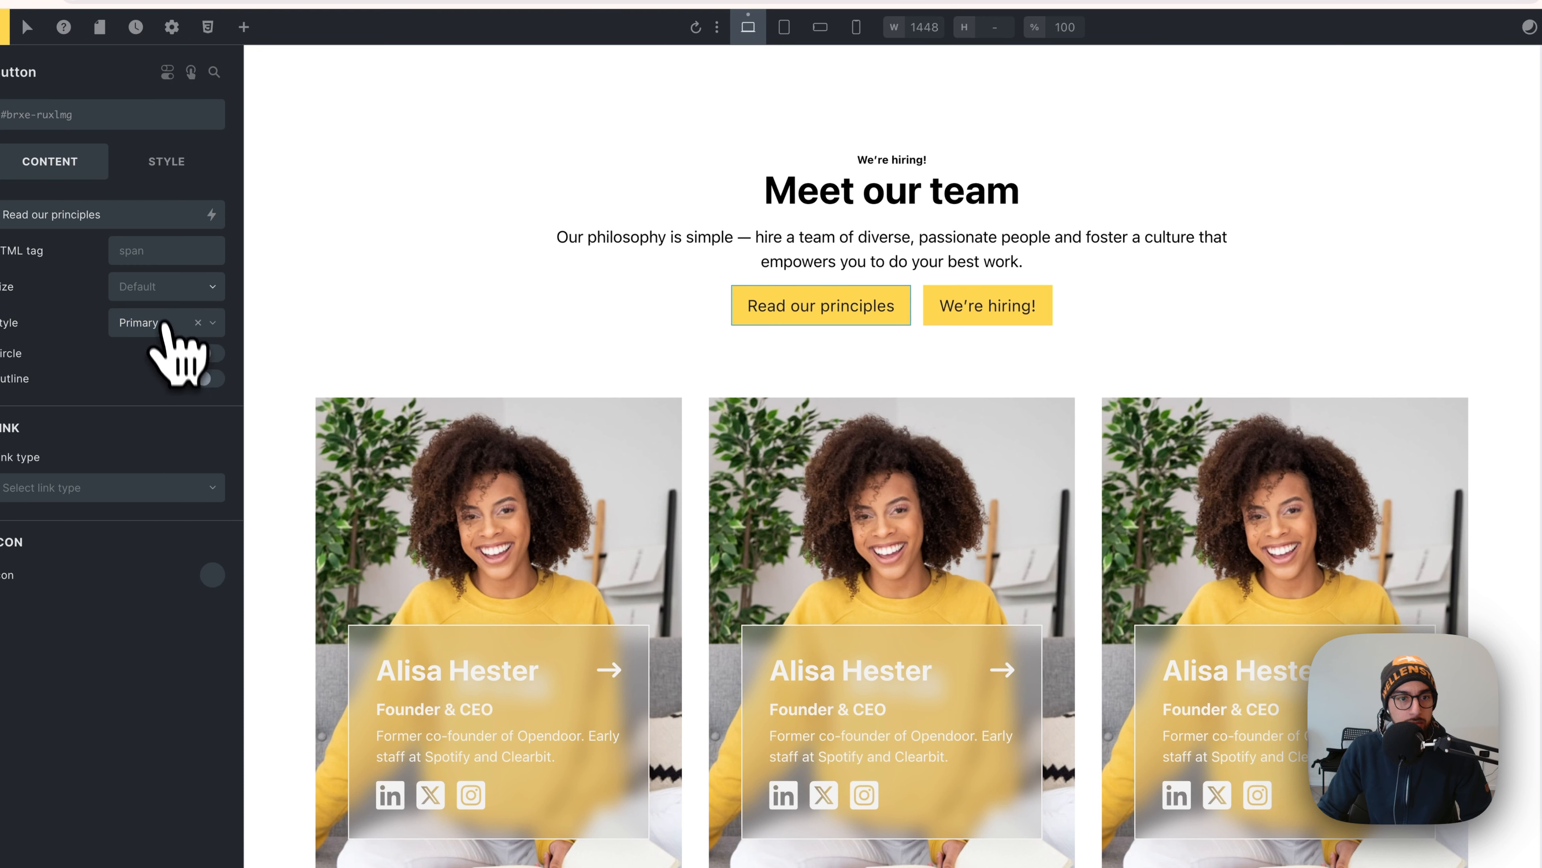
{"action": "left_click", "coordinate": [162, 288]}
{"action": "left_click", "coordinate": [159, 286]}
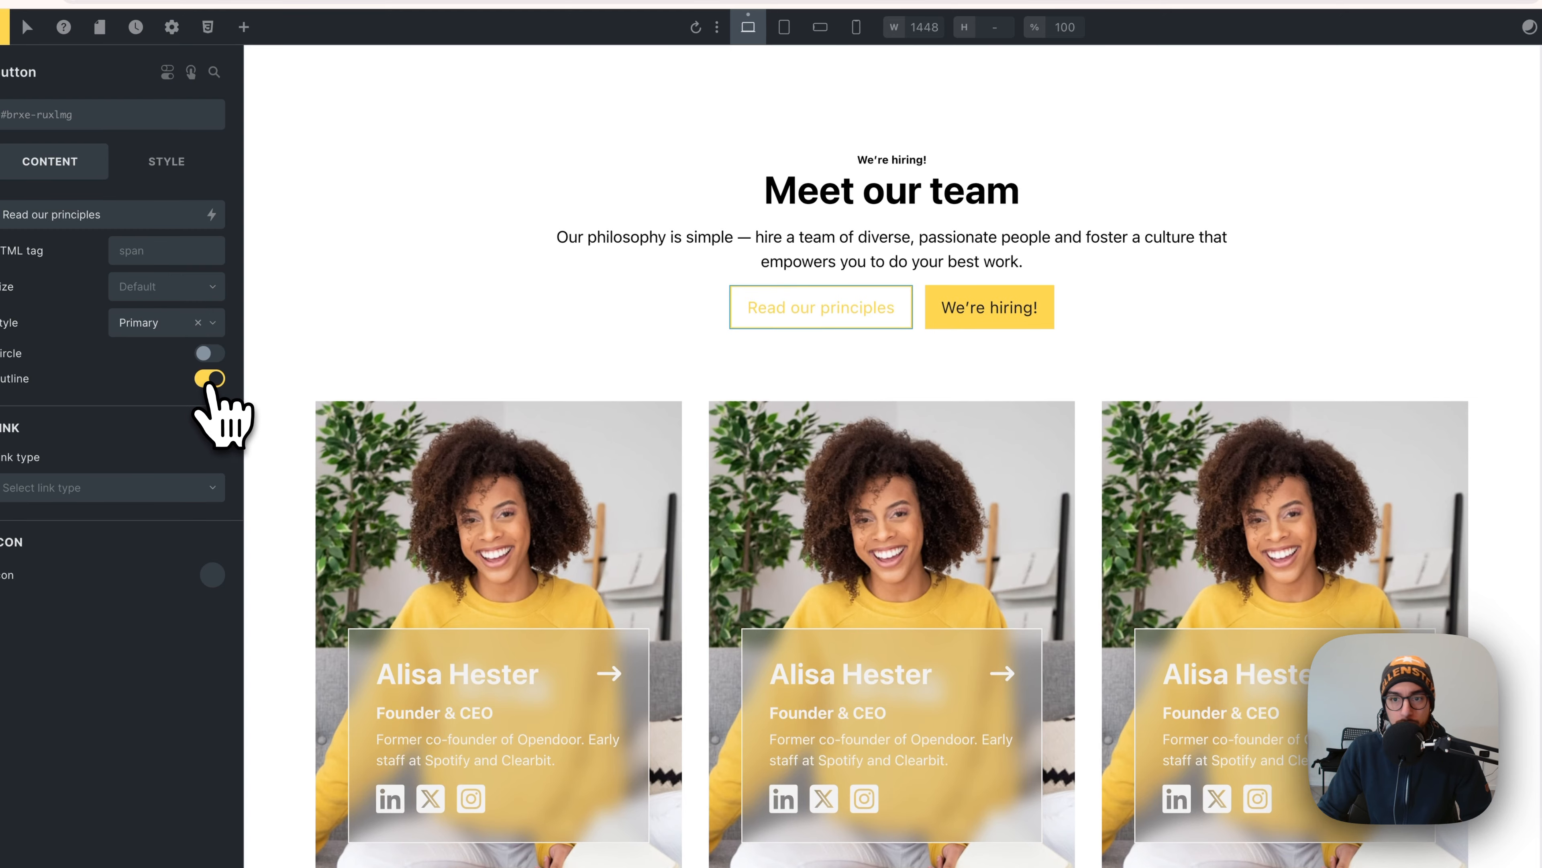
{"action": "left_click", "coordinate": [936, 361]}
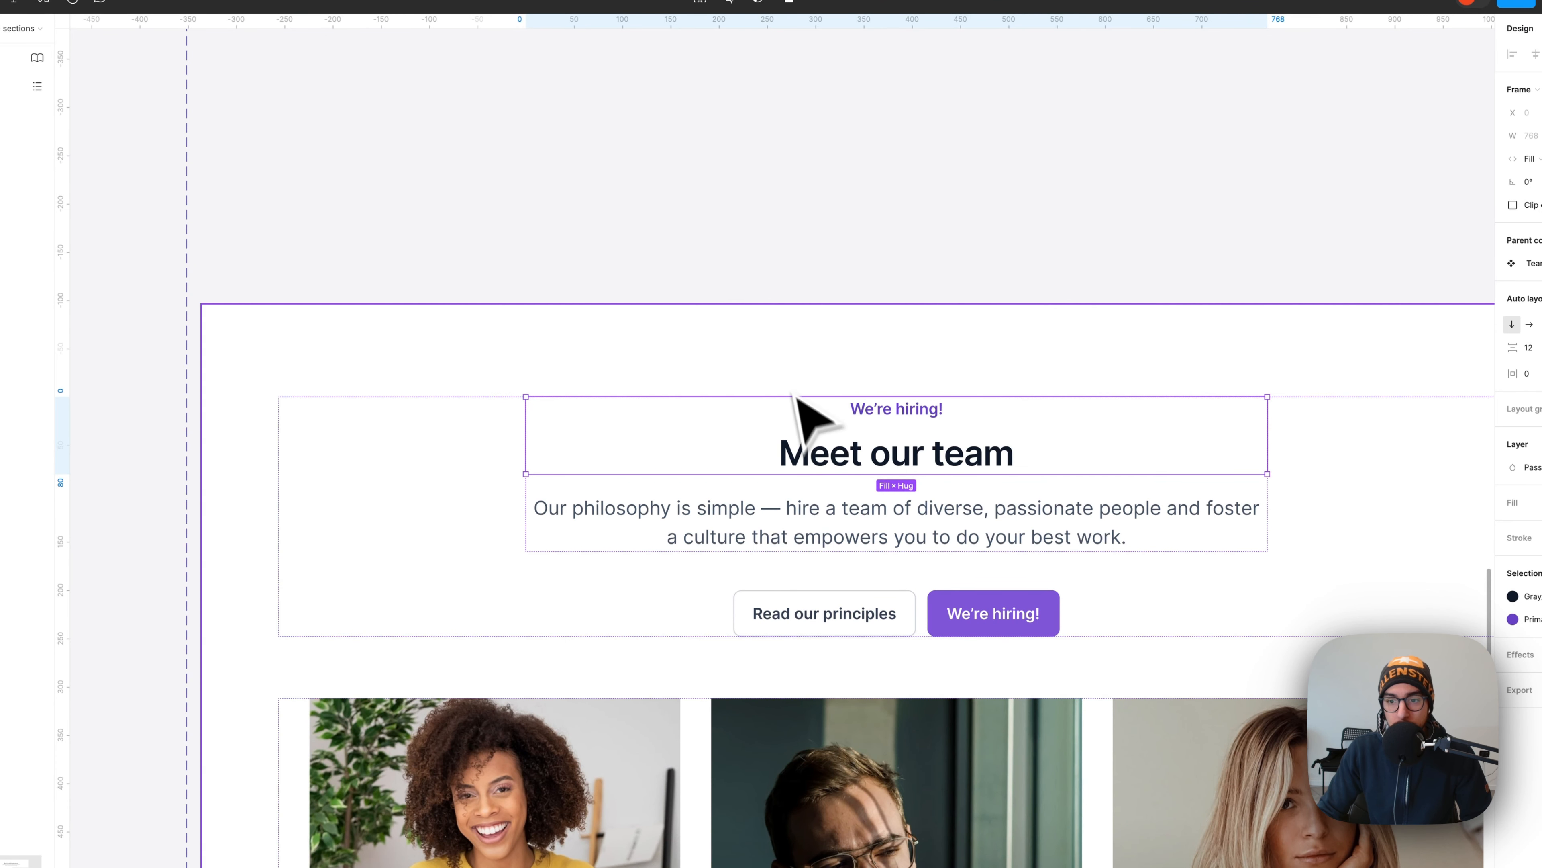
- Select the title container and set its row gap to var(--space-s) after trying medium
{"action": "left_click", "coordinate": [805, 408]}
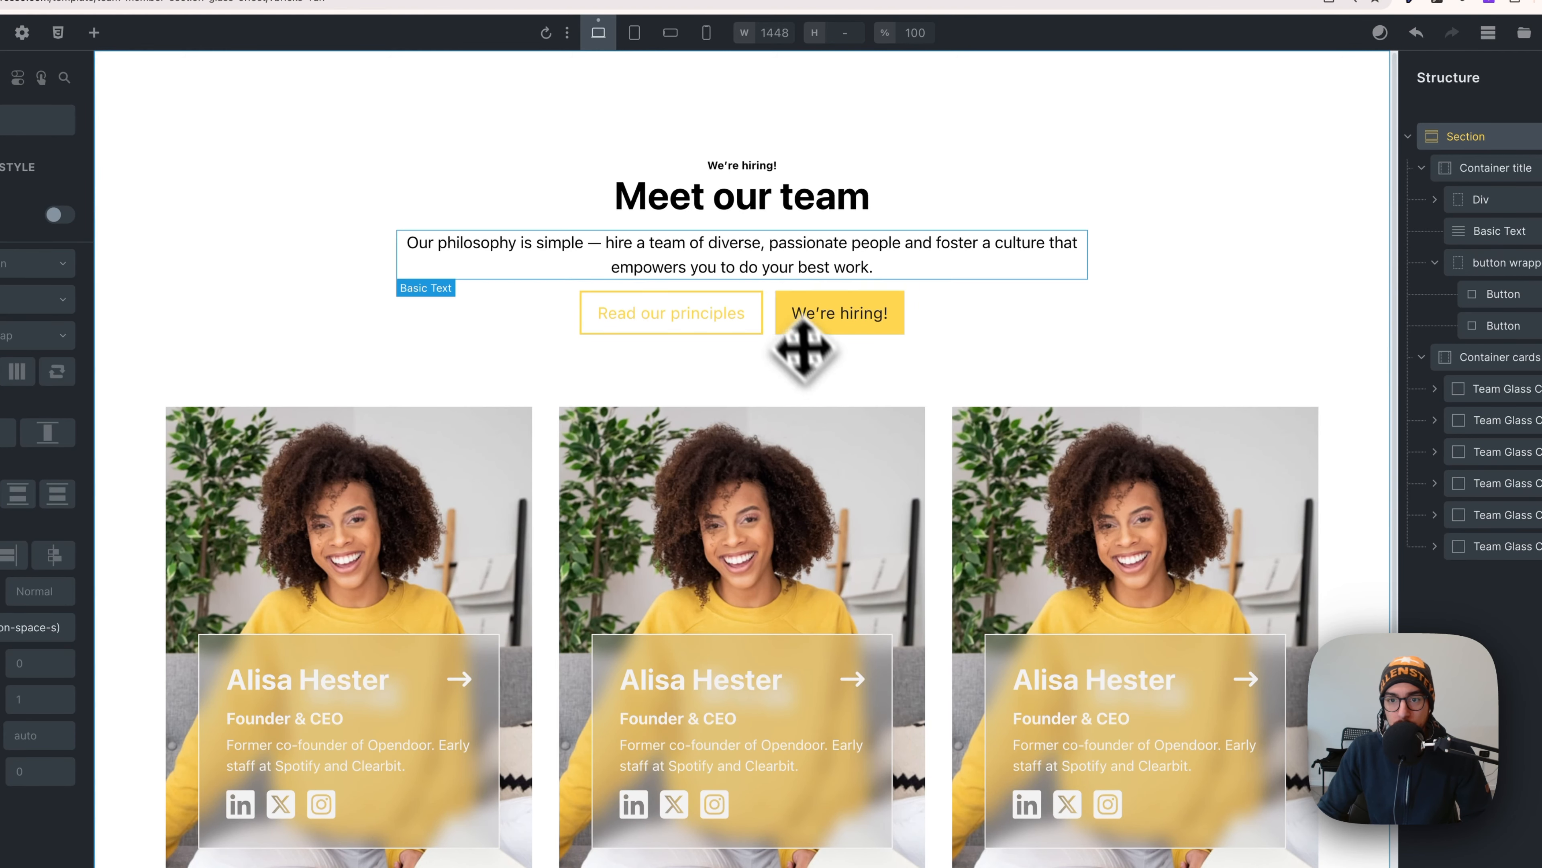
{"action": "left_click", "coordinate": [779, 183]}
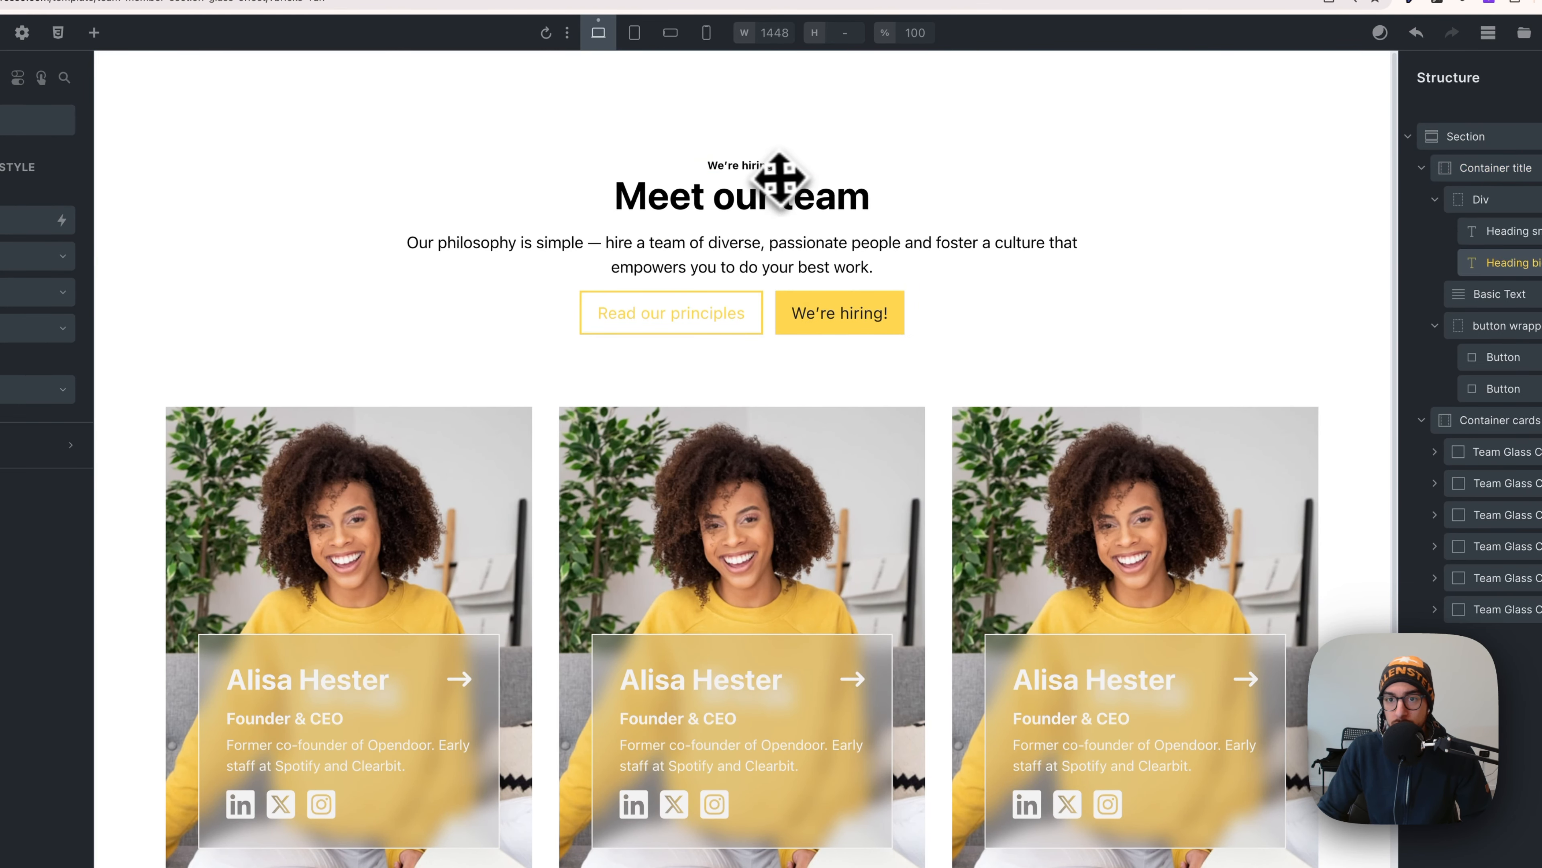
{"action": "left_click", "coordinate": [799, 229]}
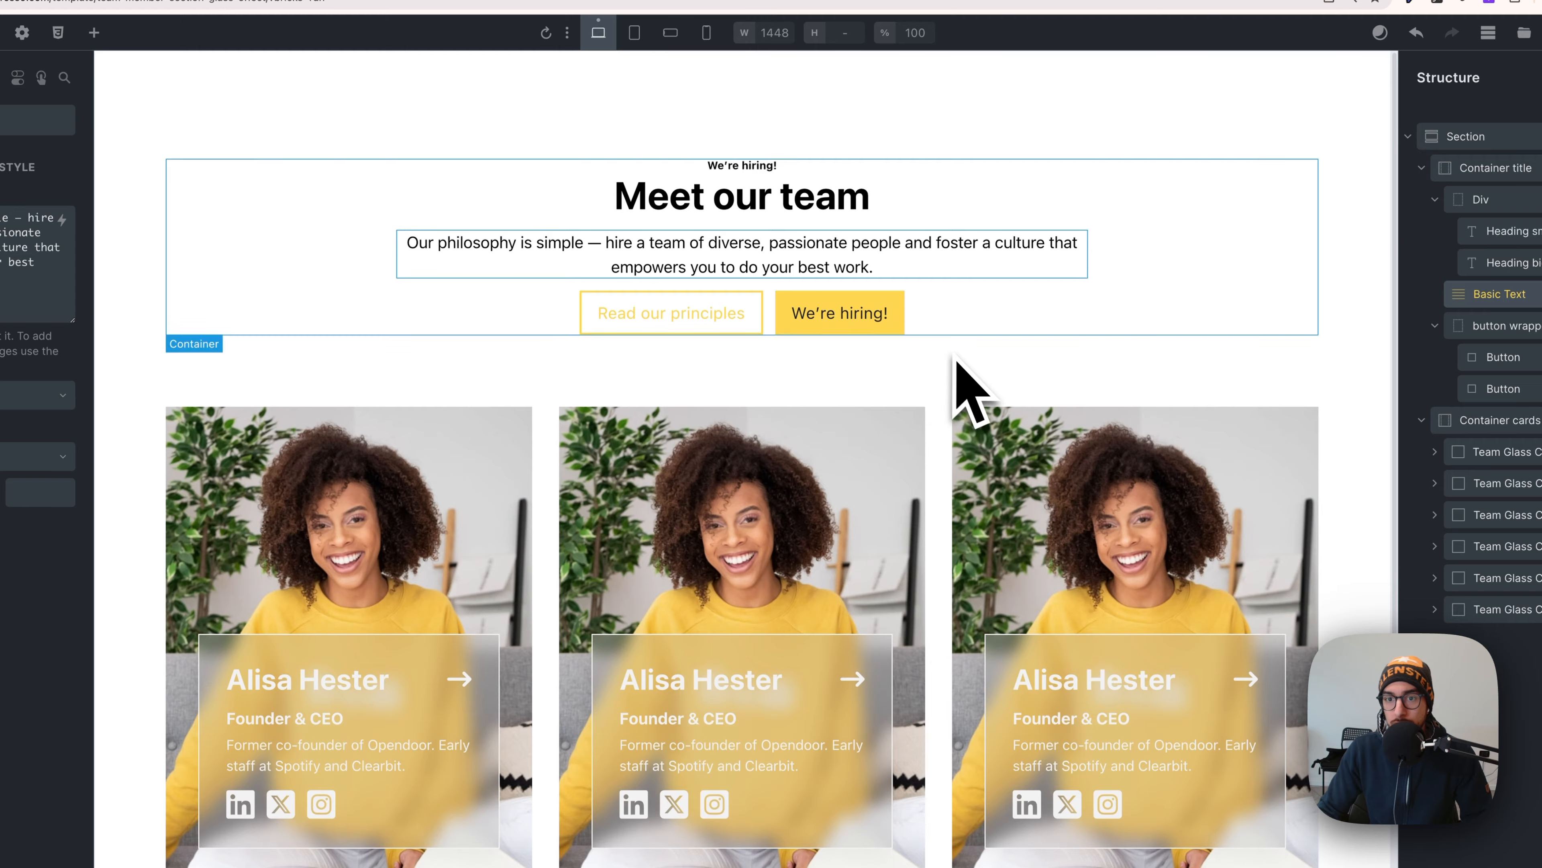
{"action": "left_click", "coordinate": [1057, 200]}
{"action": "left_click", "coordinate": [1453, 172]}
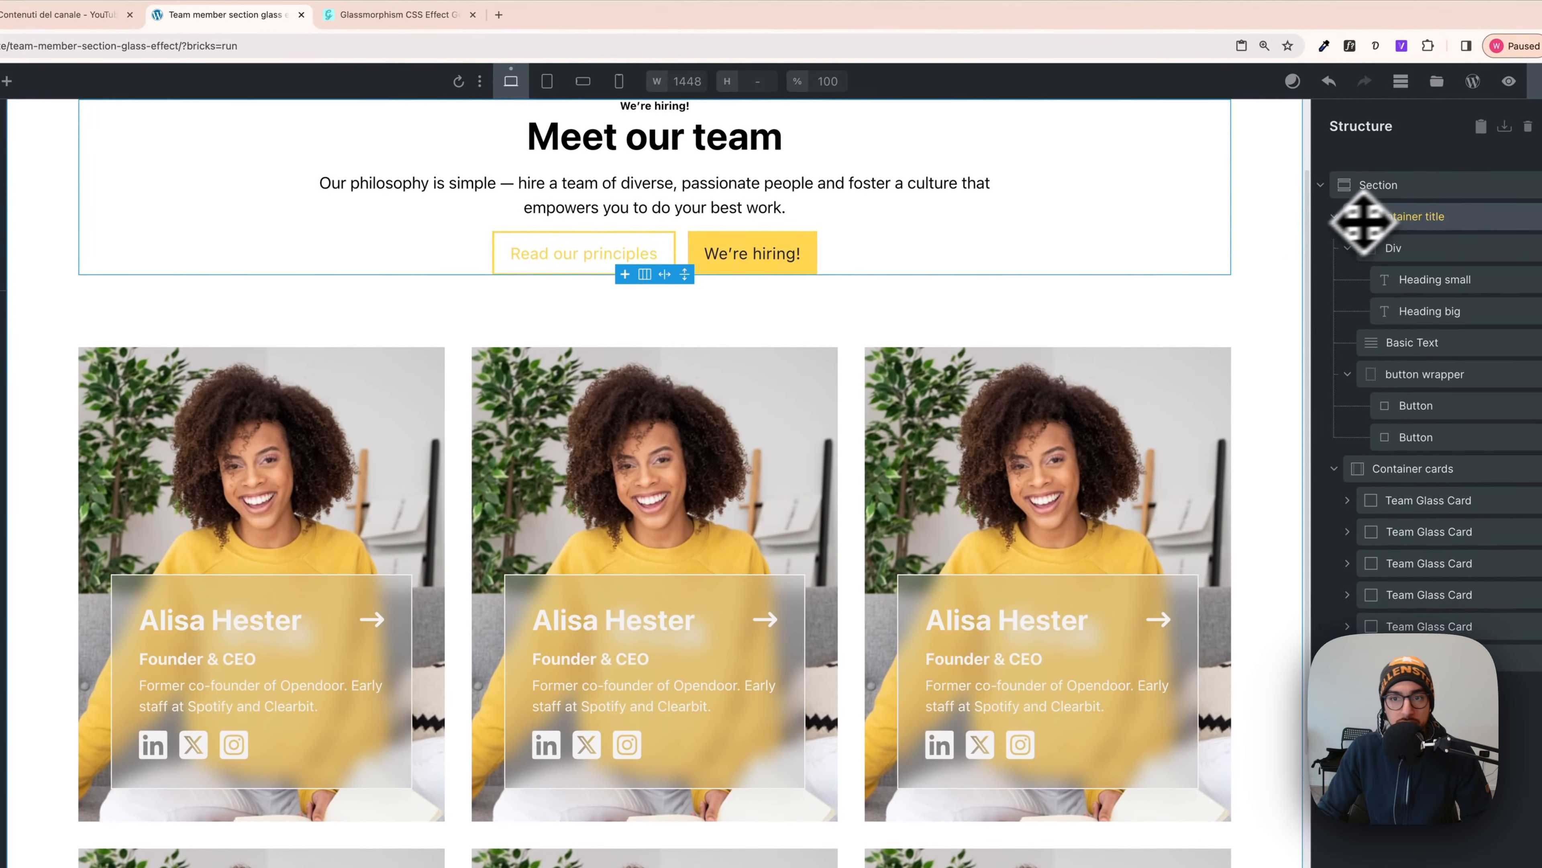
{"action": "scroll", "coordinate": [945, 319], "scroll_direction": "up", "scroll_amount": 2}
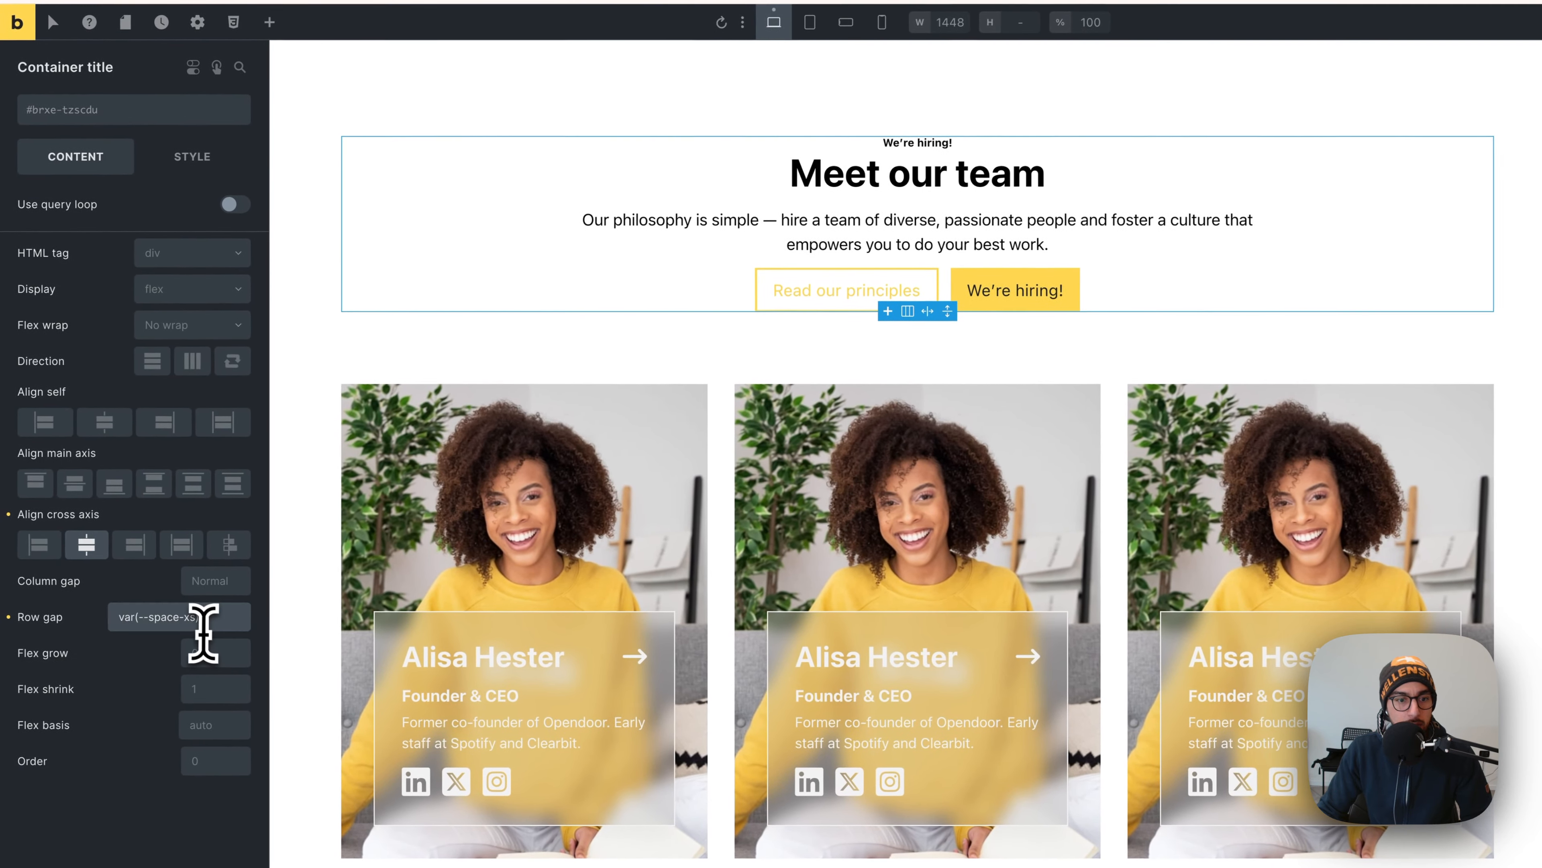
{"action": "left_click", "coordinate": [204, 629]}
{"action": "left_click", "coordinate": [203, 307]}
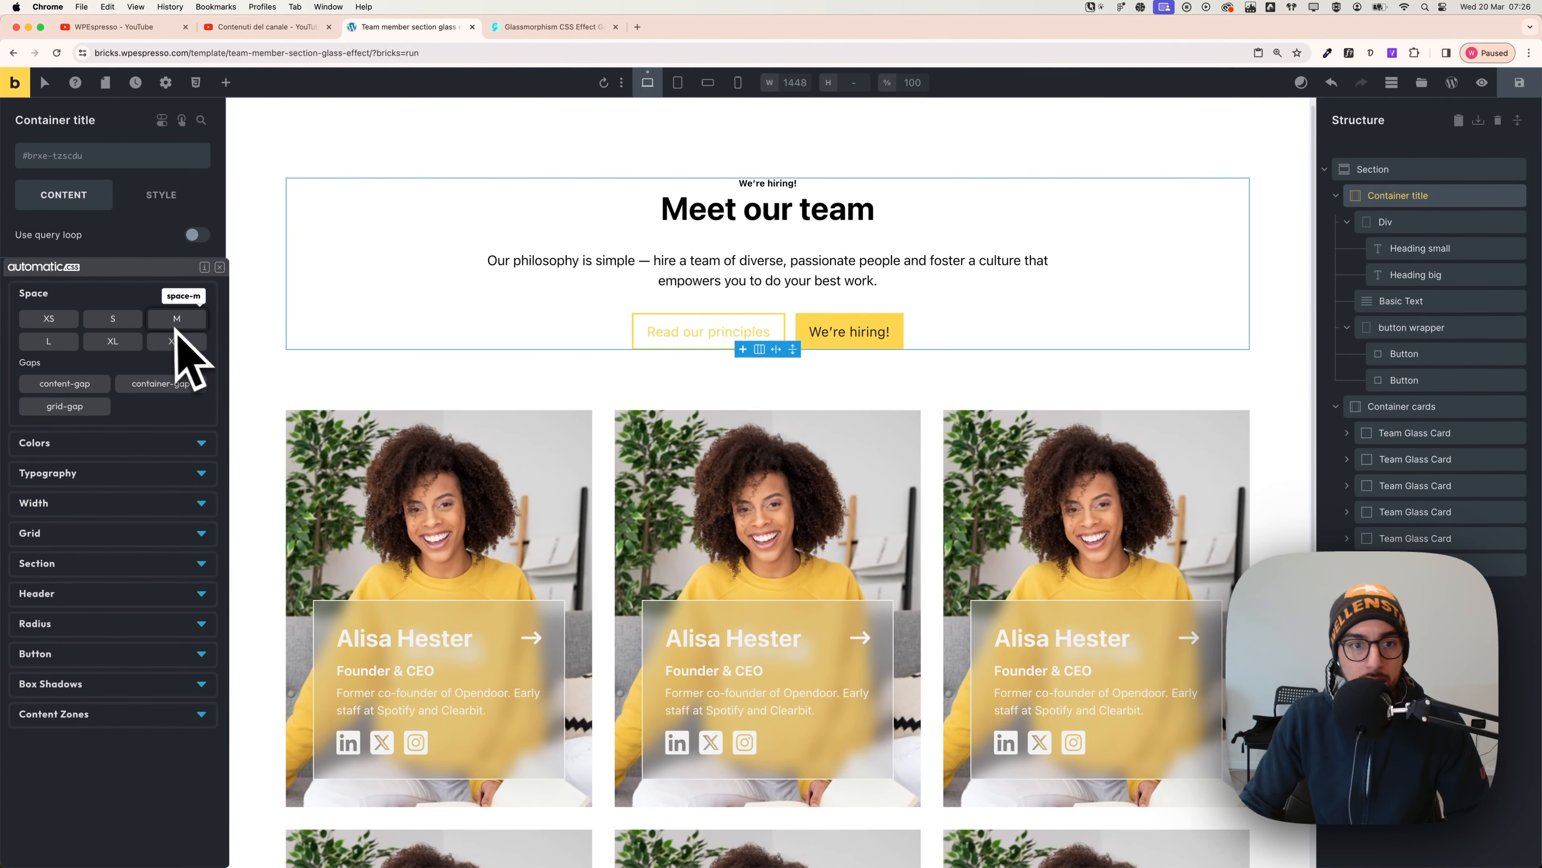
{"action": "left_click", "coordinate": [134, 322]}
{"action": "left_click", "coordinate": [152, 321]}
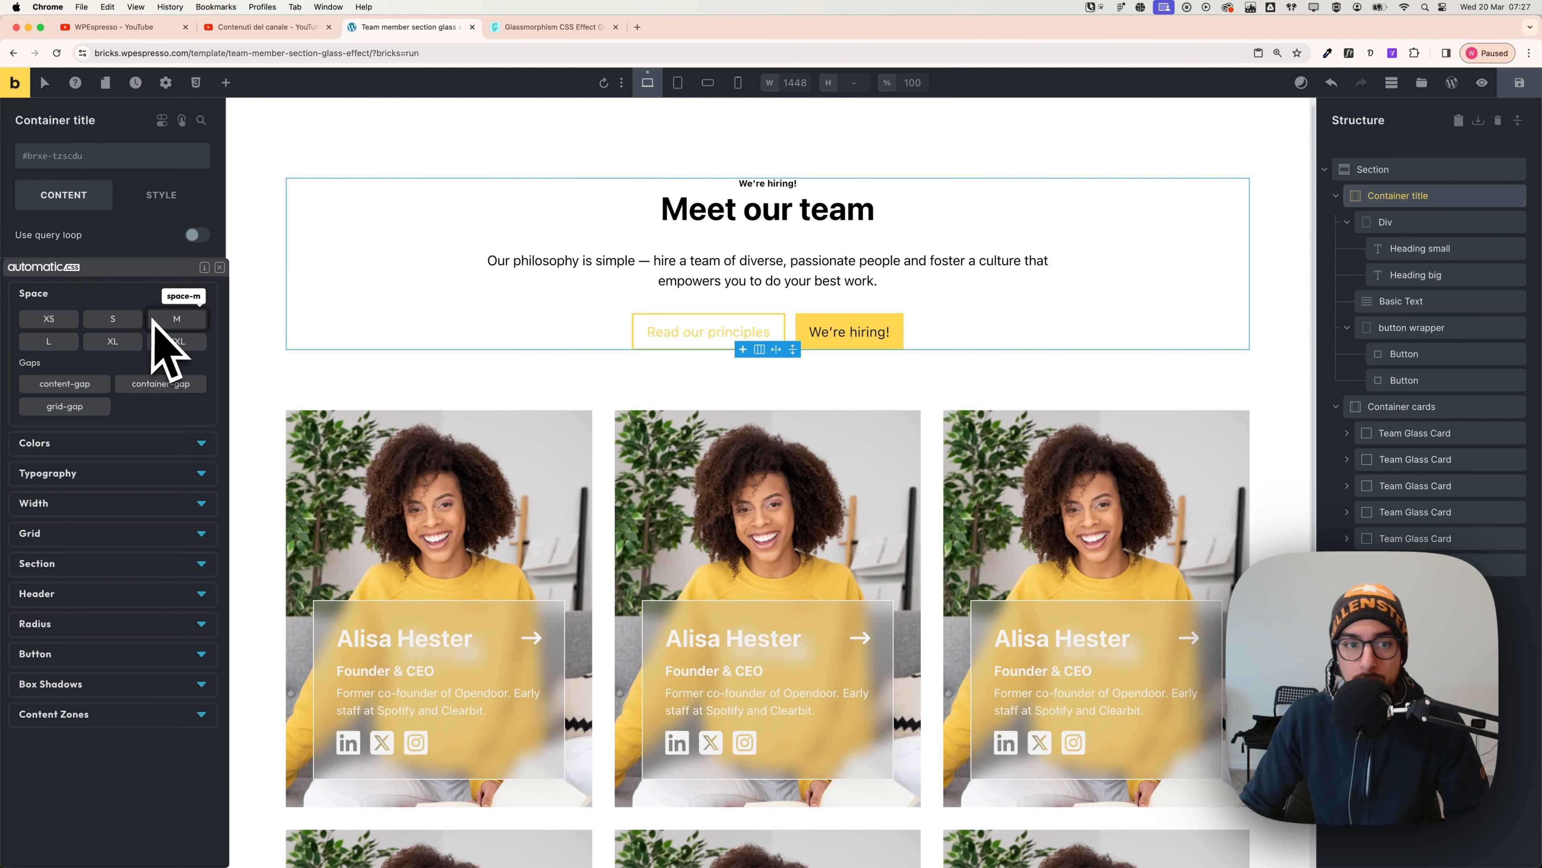
{"action": "left_click", "coordinate": [115, 319]}
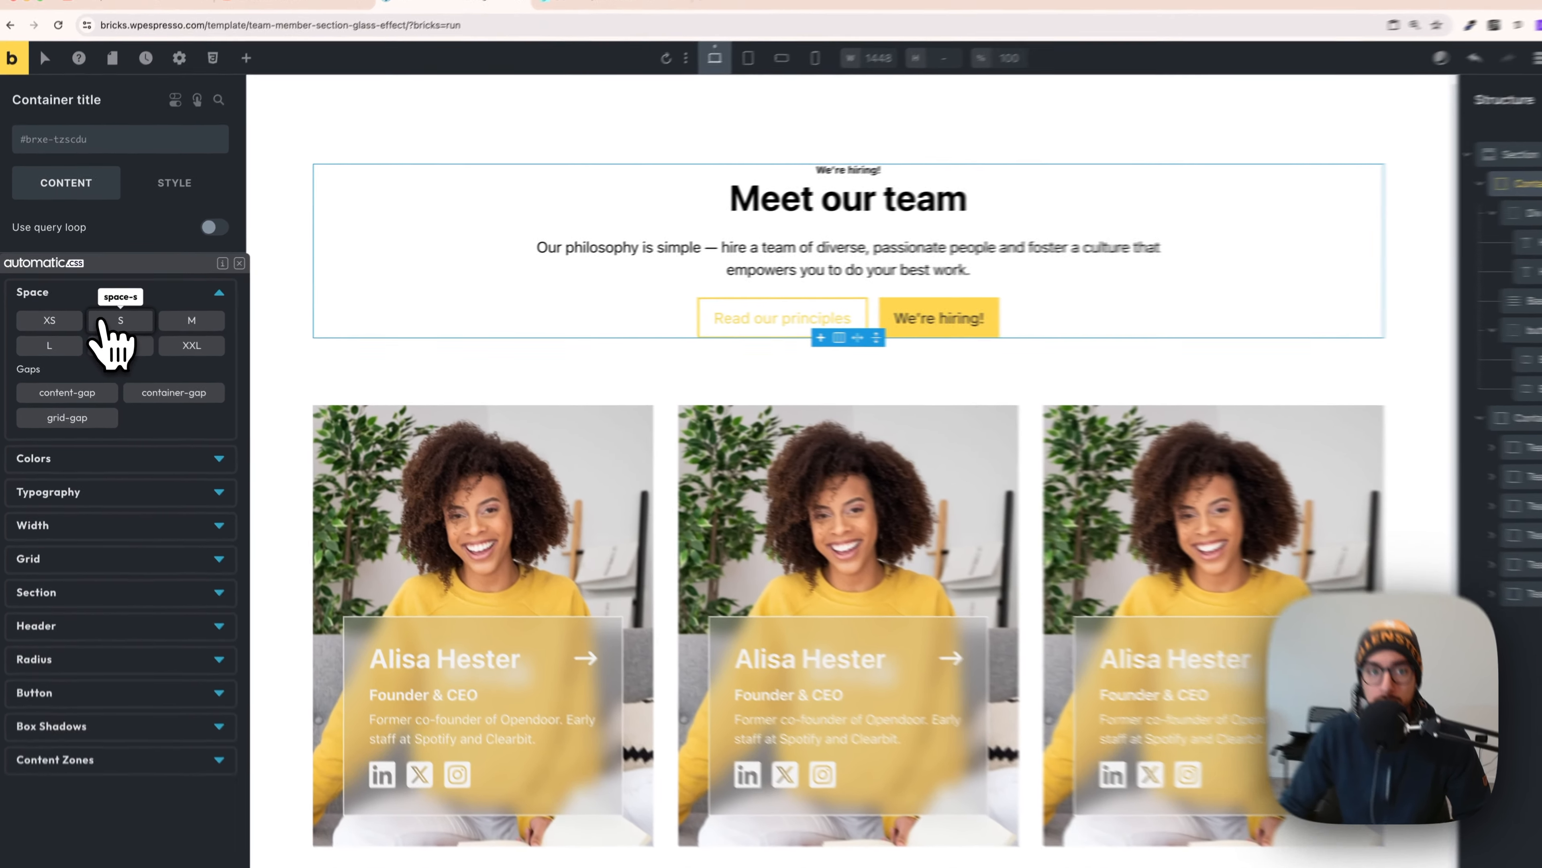
{"action": "left_click", "coordinate": [97, 320]}
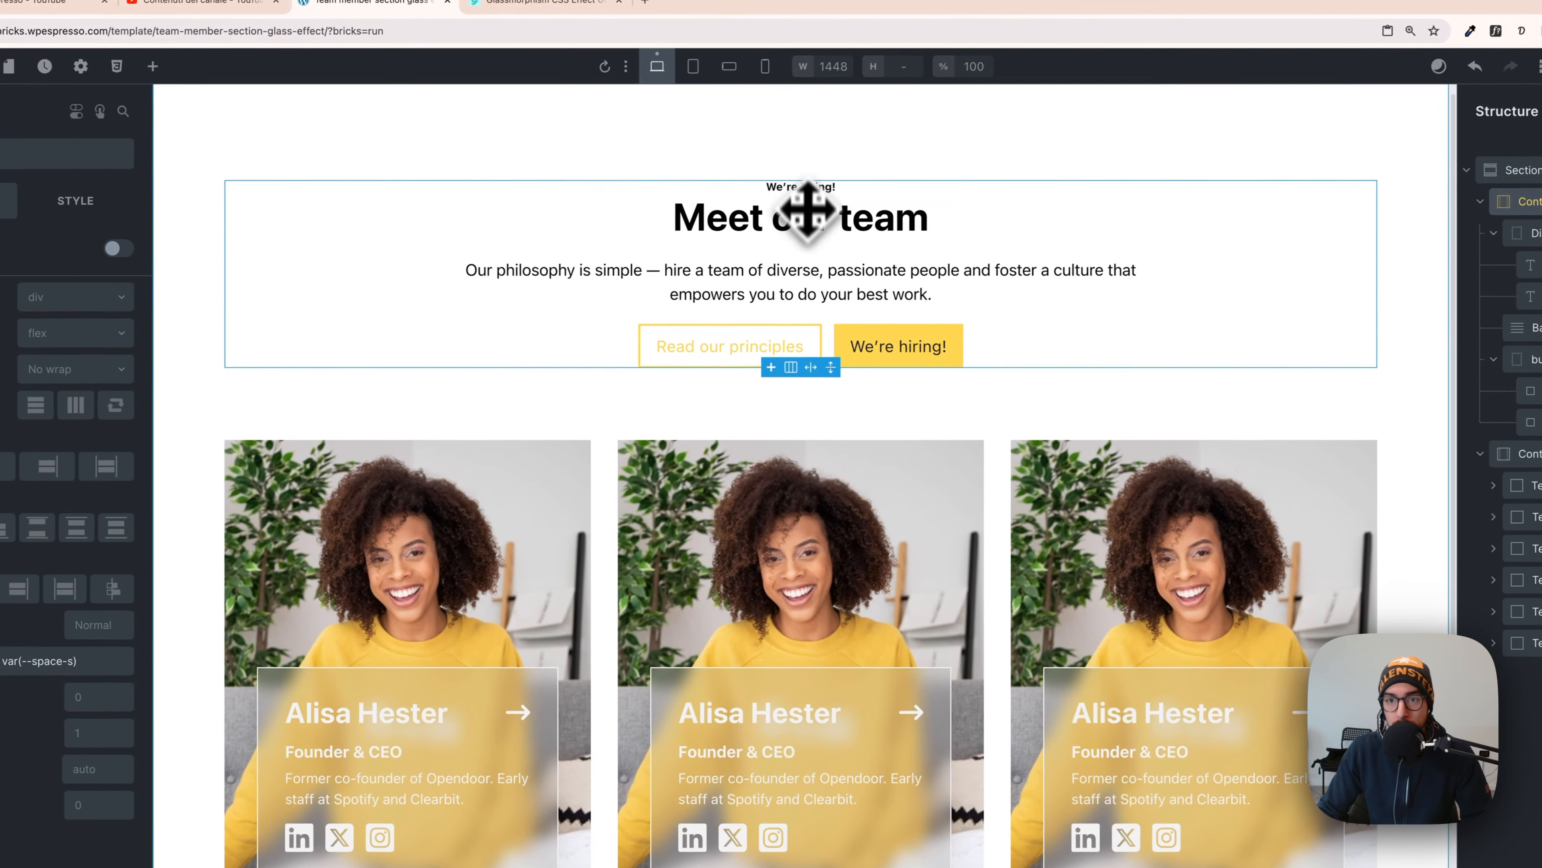
- Select the team section and then the first team card
{"action": "left_click", "coordinate": [804, 167]}
{"action": "scroll", "coordinate": [935, 275], "scroll_direction": "down", "scroll_amount": 3}
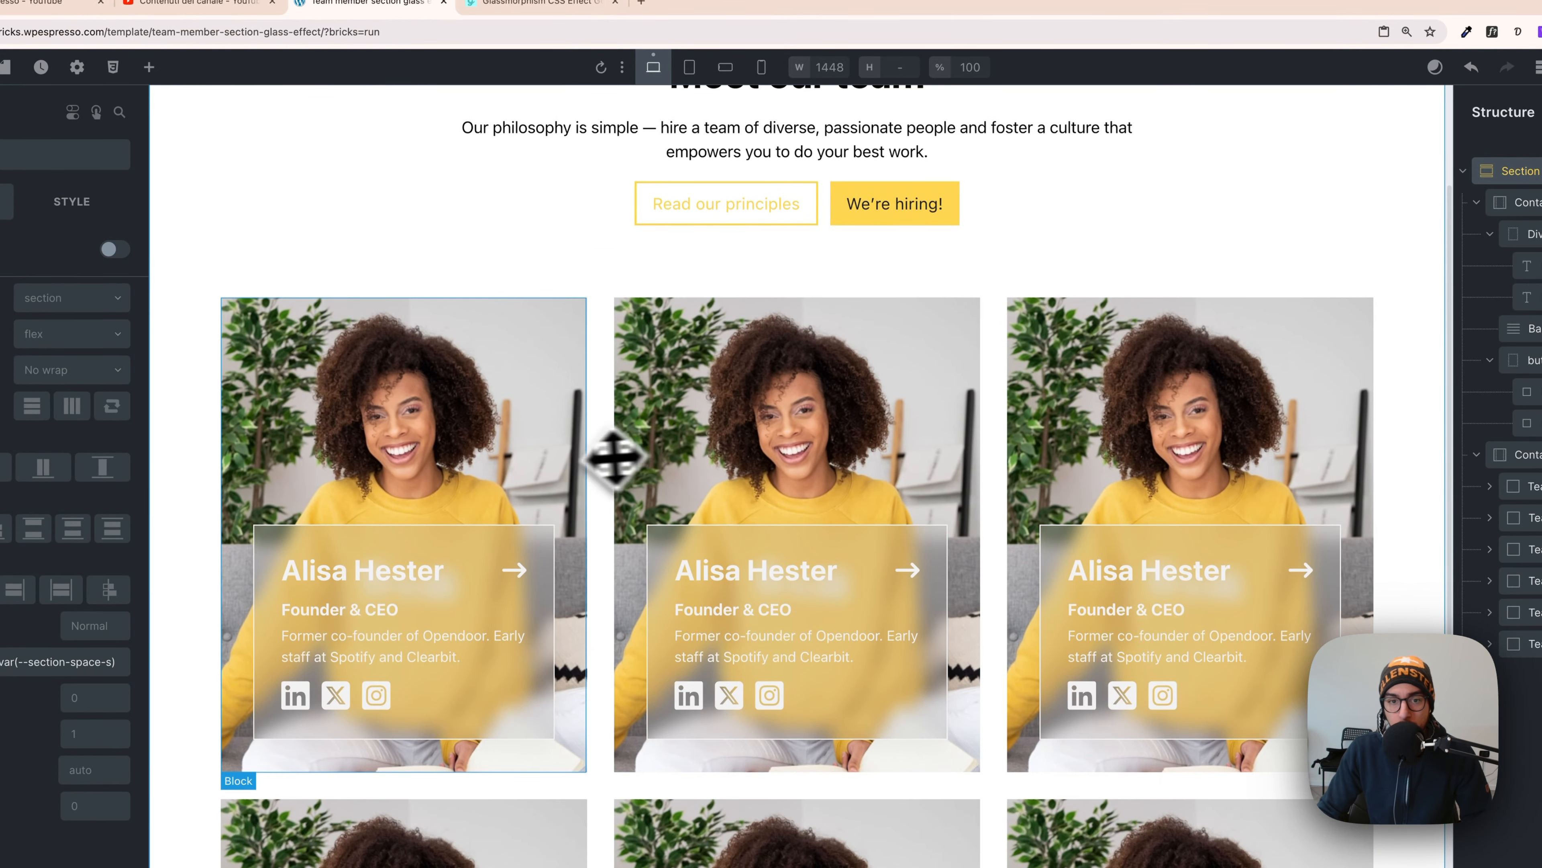
{"action": "left_click", "coordinate": [515, 425]}
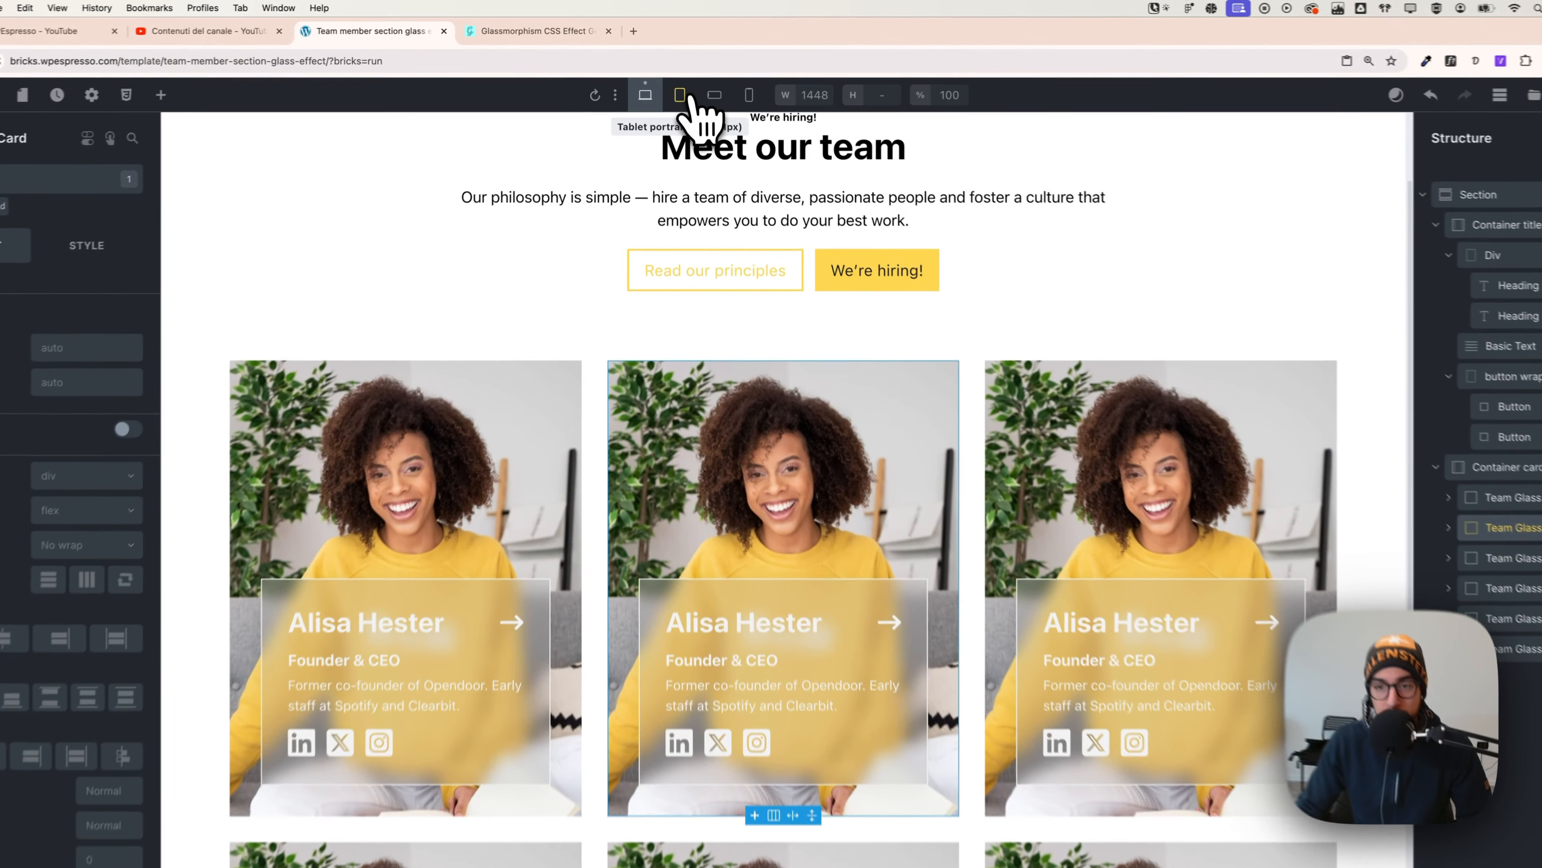
- Preview the cards layout at tablet portrait, mobile portrait and mobile landscape widths
{"action": "left_click", "coordinate": [679, 83]}
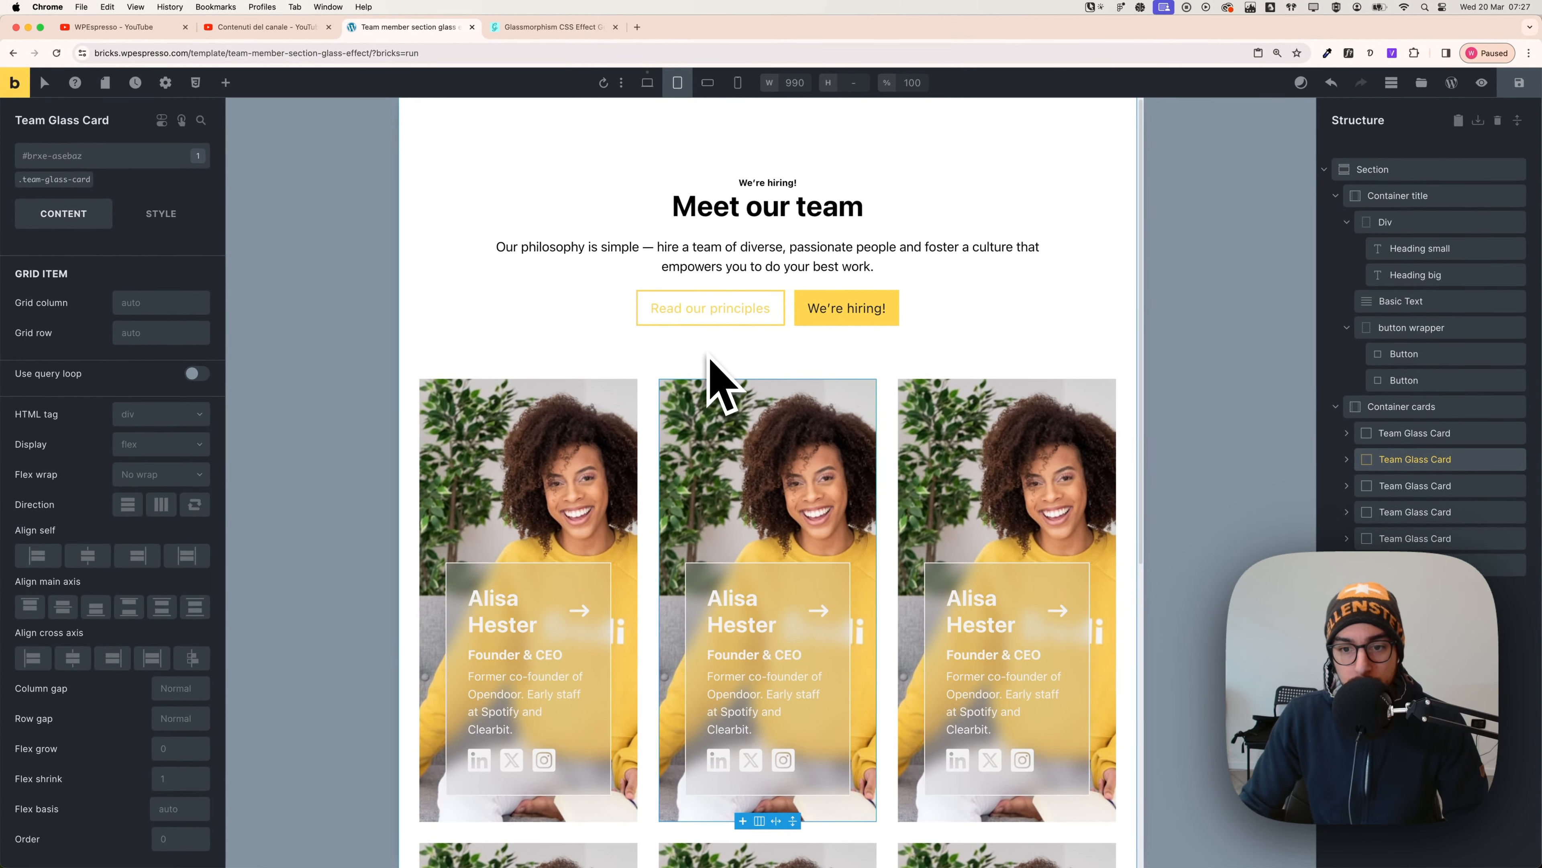
{"action": "scroll", "coordinate": [716, 377], "scroll_direction": "down", "scroll_amount": 6}
{"action": "scroll", "coordinate": [719, 371], "scroll_direction": "up", "scroll_amount": 4}
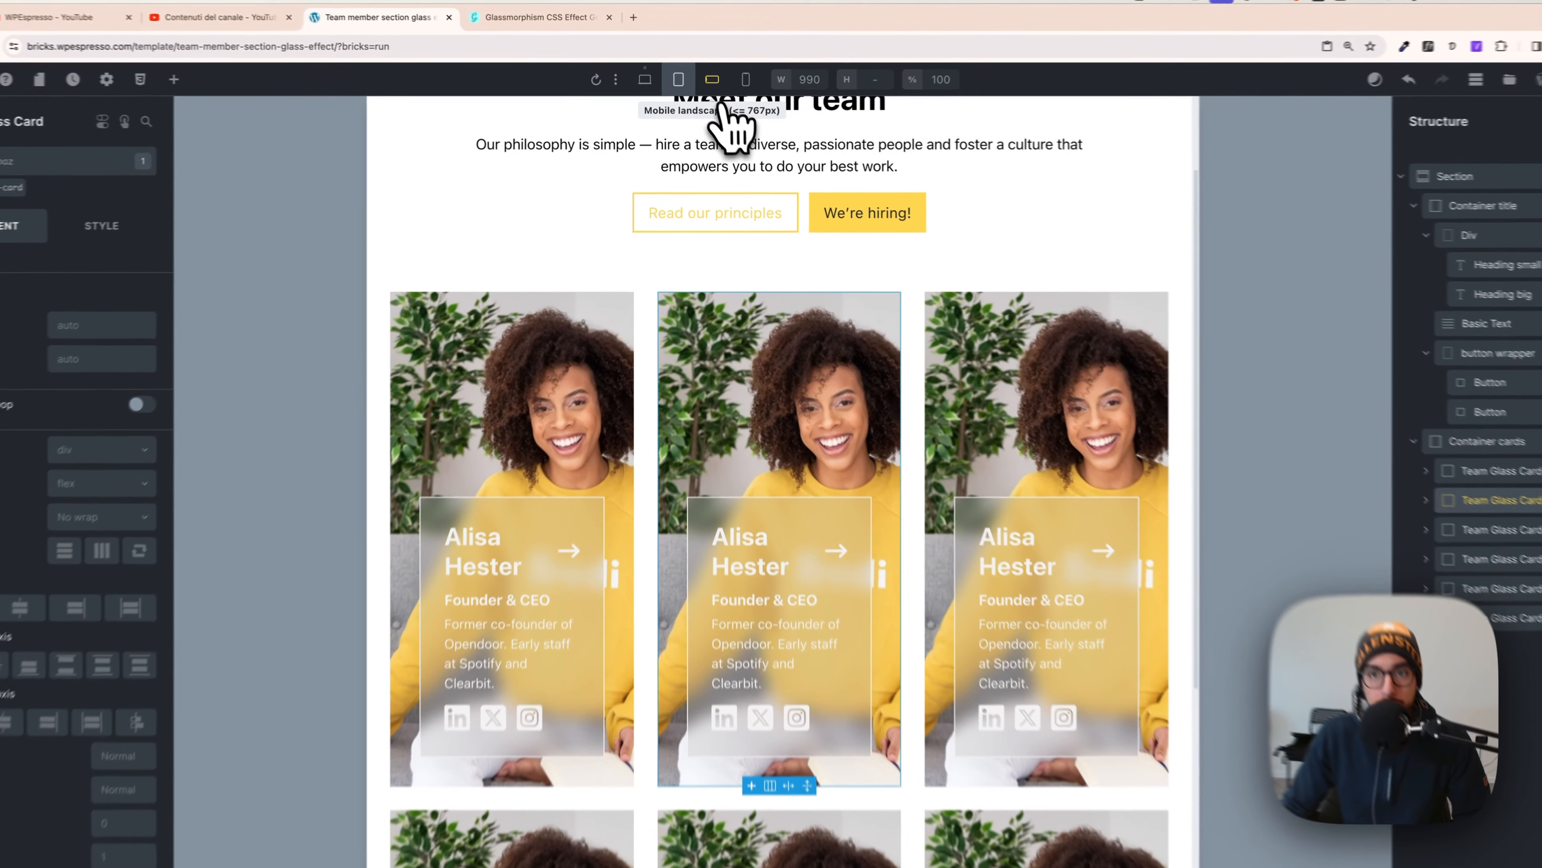
{"action": "left_click", "coordinate": [737, 83]}
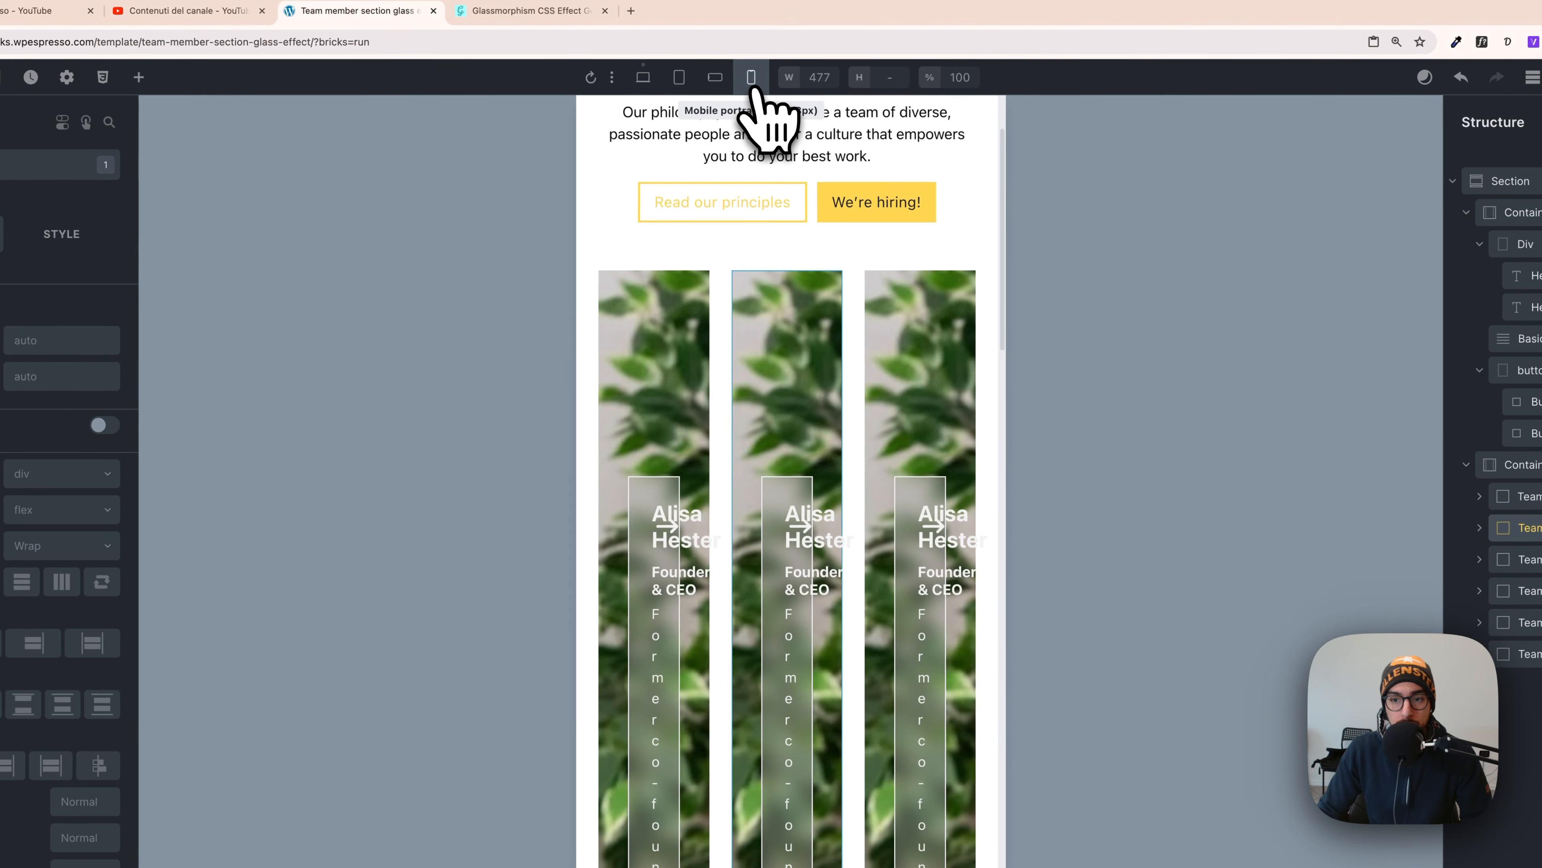
{"action": "scroll", "coordinate": [791, 516], "scroll_direction": "down", "scroll_amount": 6}
{"action": "scroll", "coordinate": [777, 395], "scroll_direction": "up", "scroll_amount": 3}
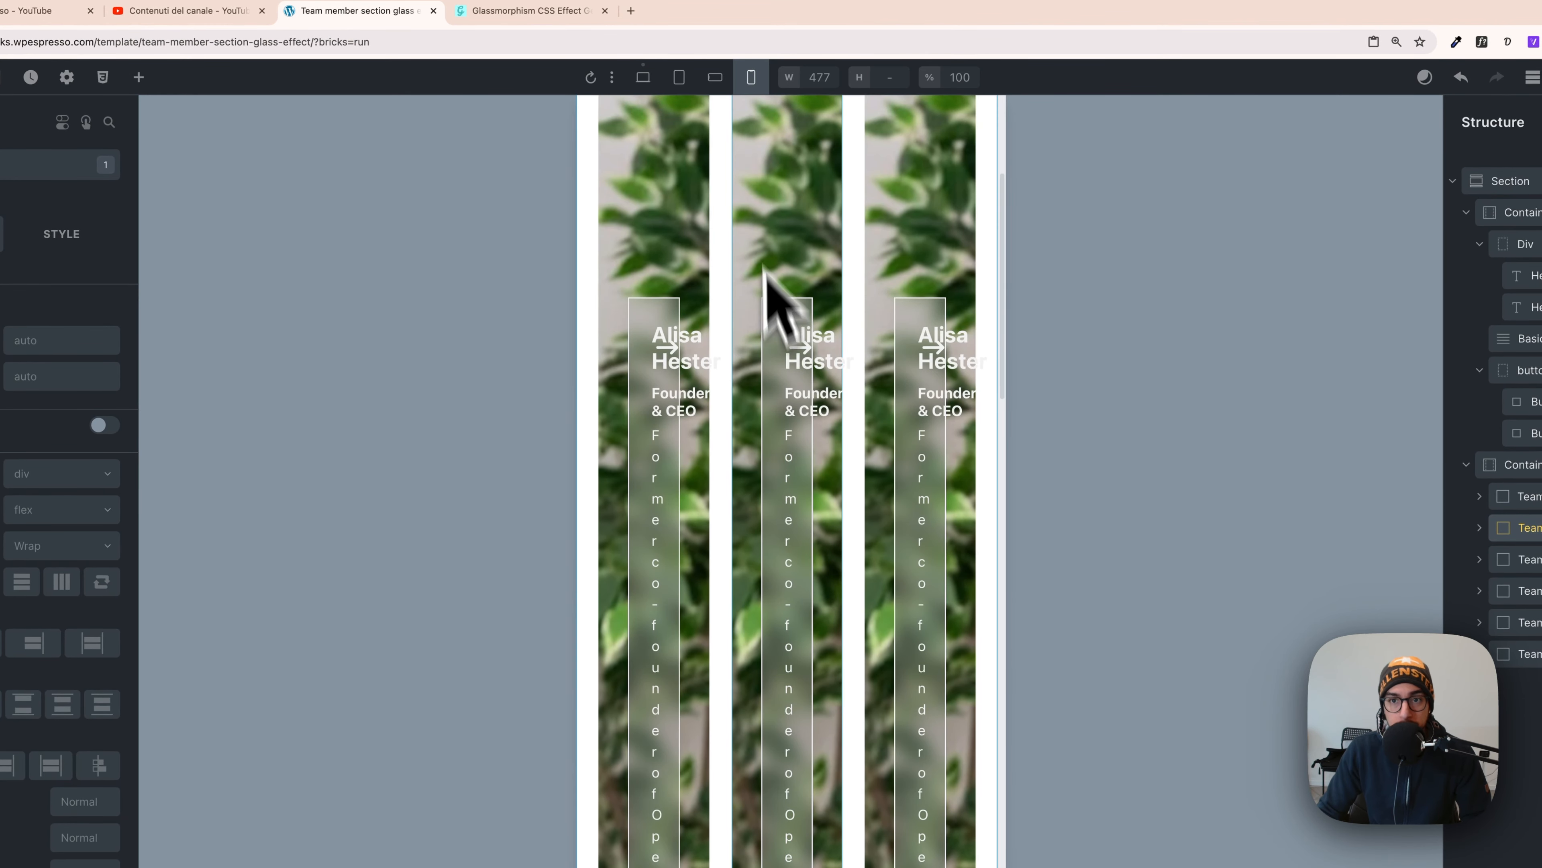
{"action": "left_click", "coordinate": [715, 79]}
{"action": "left_click", "coordinate": [679, 78]}
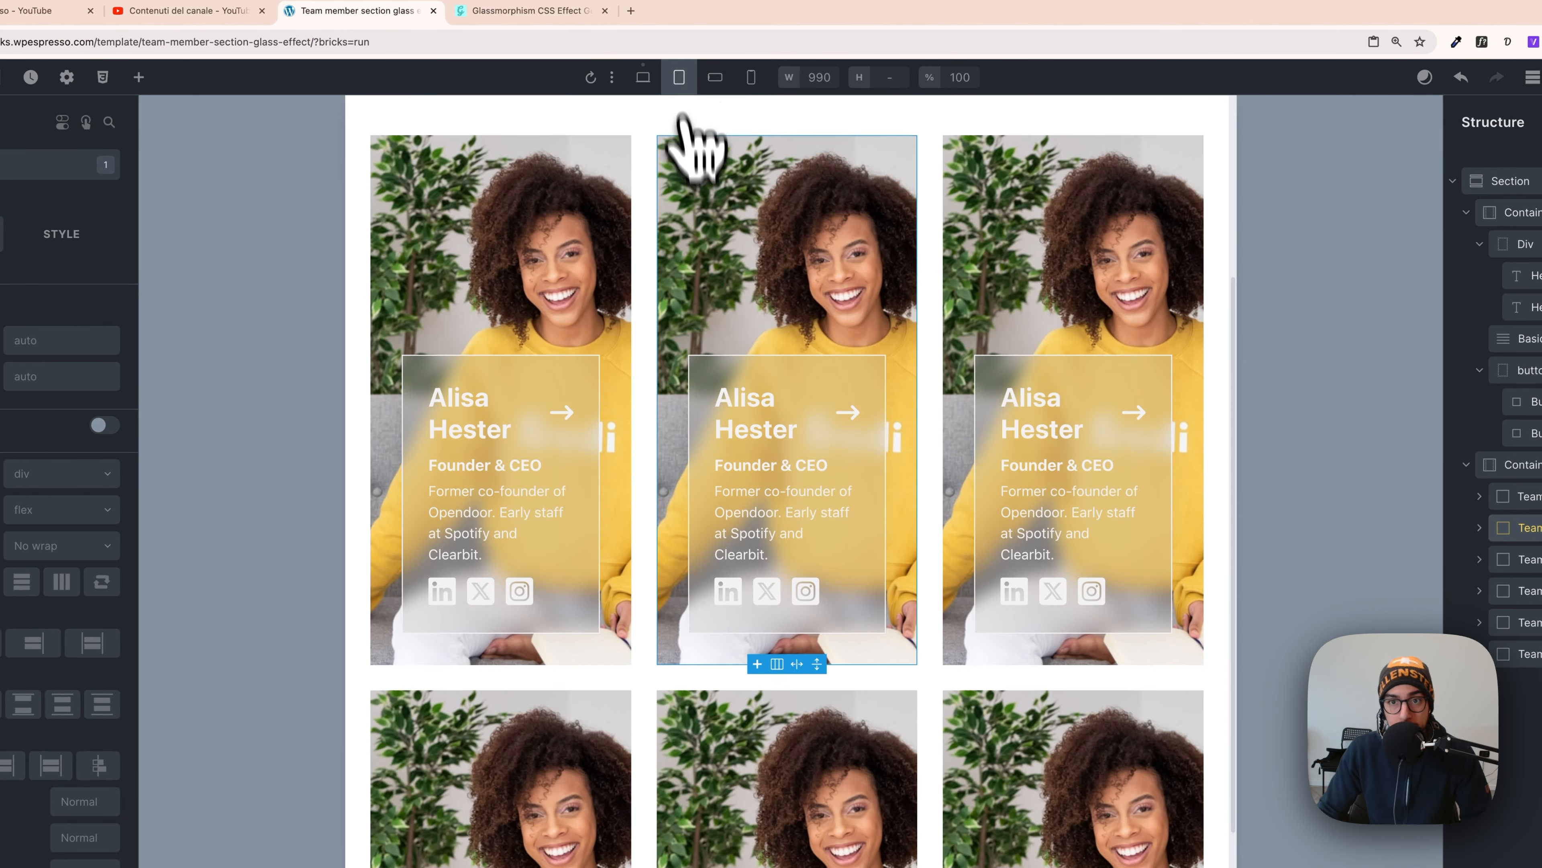
{"action": "scroll", "coordinate": [699, 201], "scroll_direction": "up", "scroll_amount": 5}
{"action": "scroll", "coordinate": [719, 422], "scroll_direction": "down", "scroll_amount": 2}
{"action": "scroll", "coordinate": [717, 255], "scroll_direction": "down", "scroll_amount": 2}
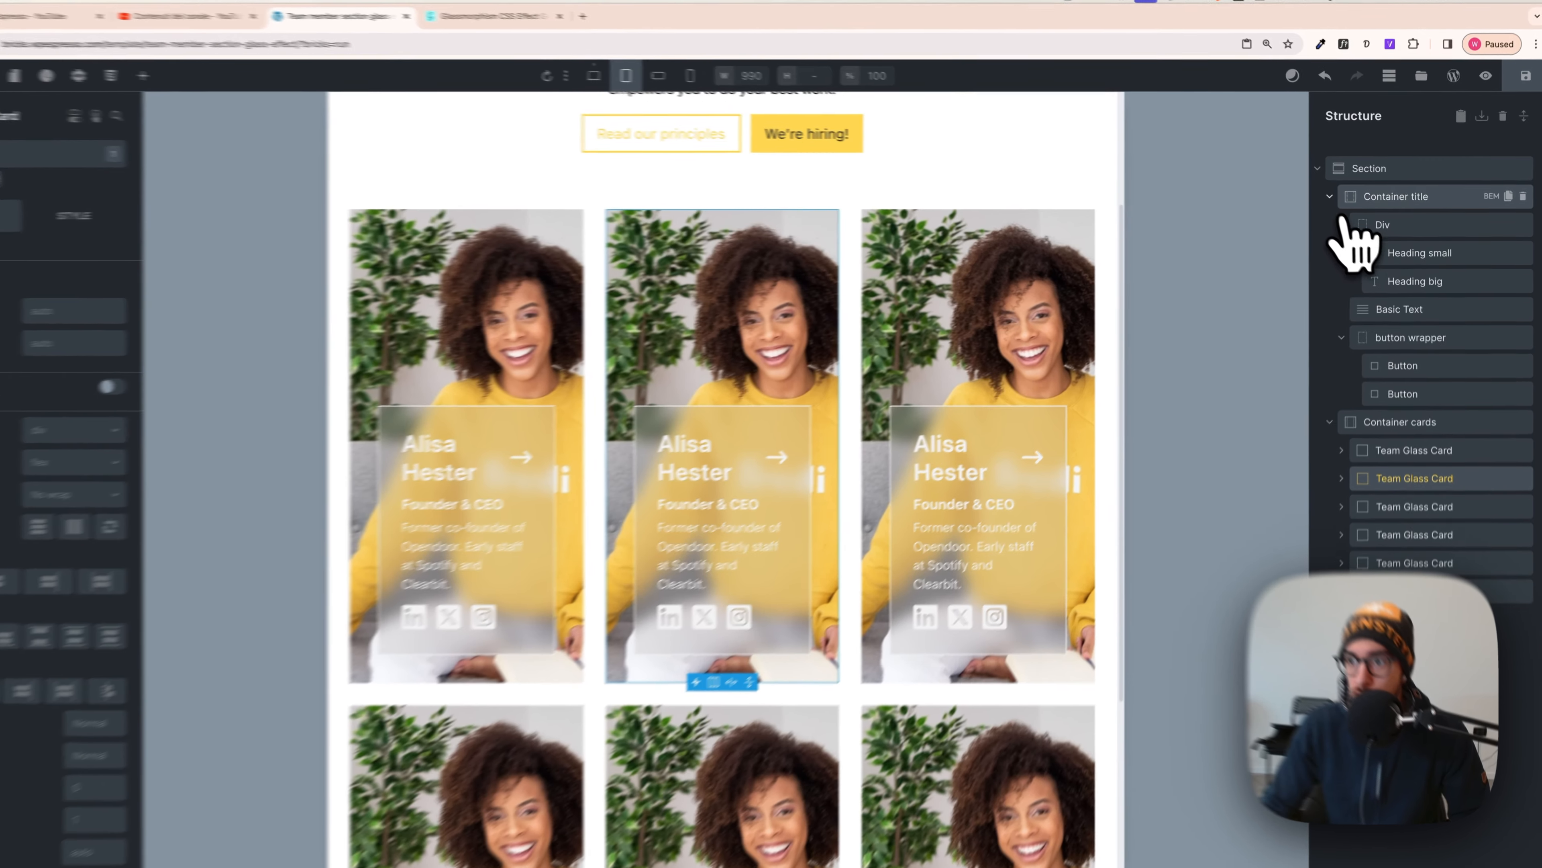
- At tablet portrait, set the cards container's grid template columns to var(--grid-2)
{"action": "left_click", "coordinate": [1338, 196]}
{"action": "left_click", "coordinate": [1333, 230]}
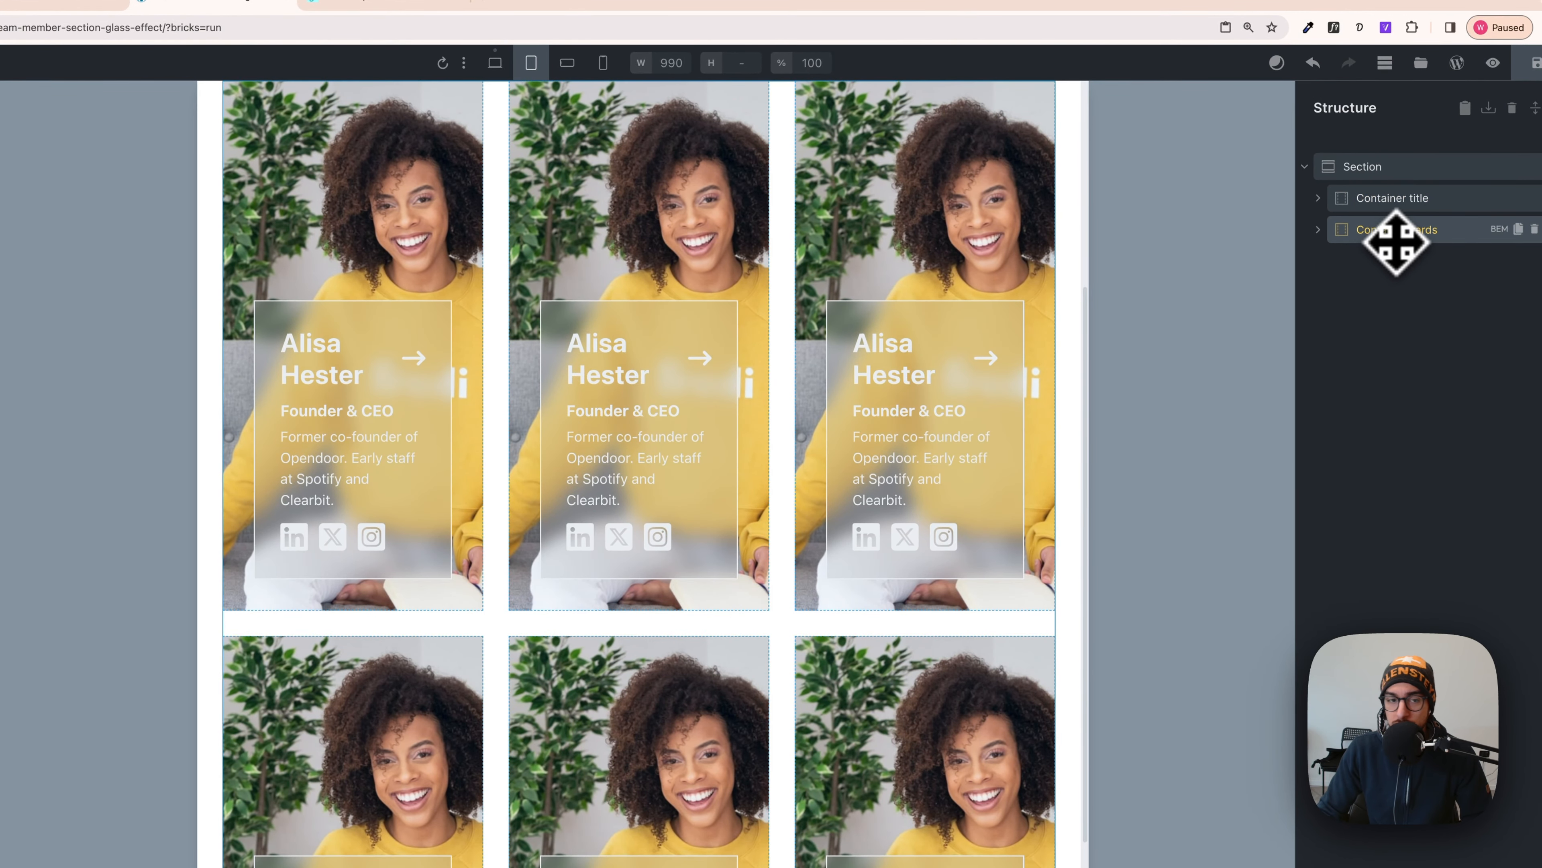
{"action": "scroll", "coordinate": [662, 470], "scroll_direction": "up", "scroll_amount": 3}
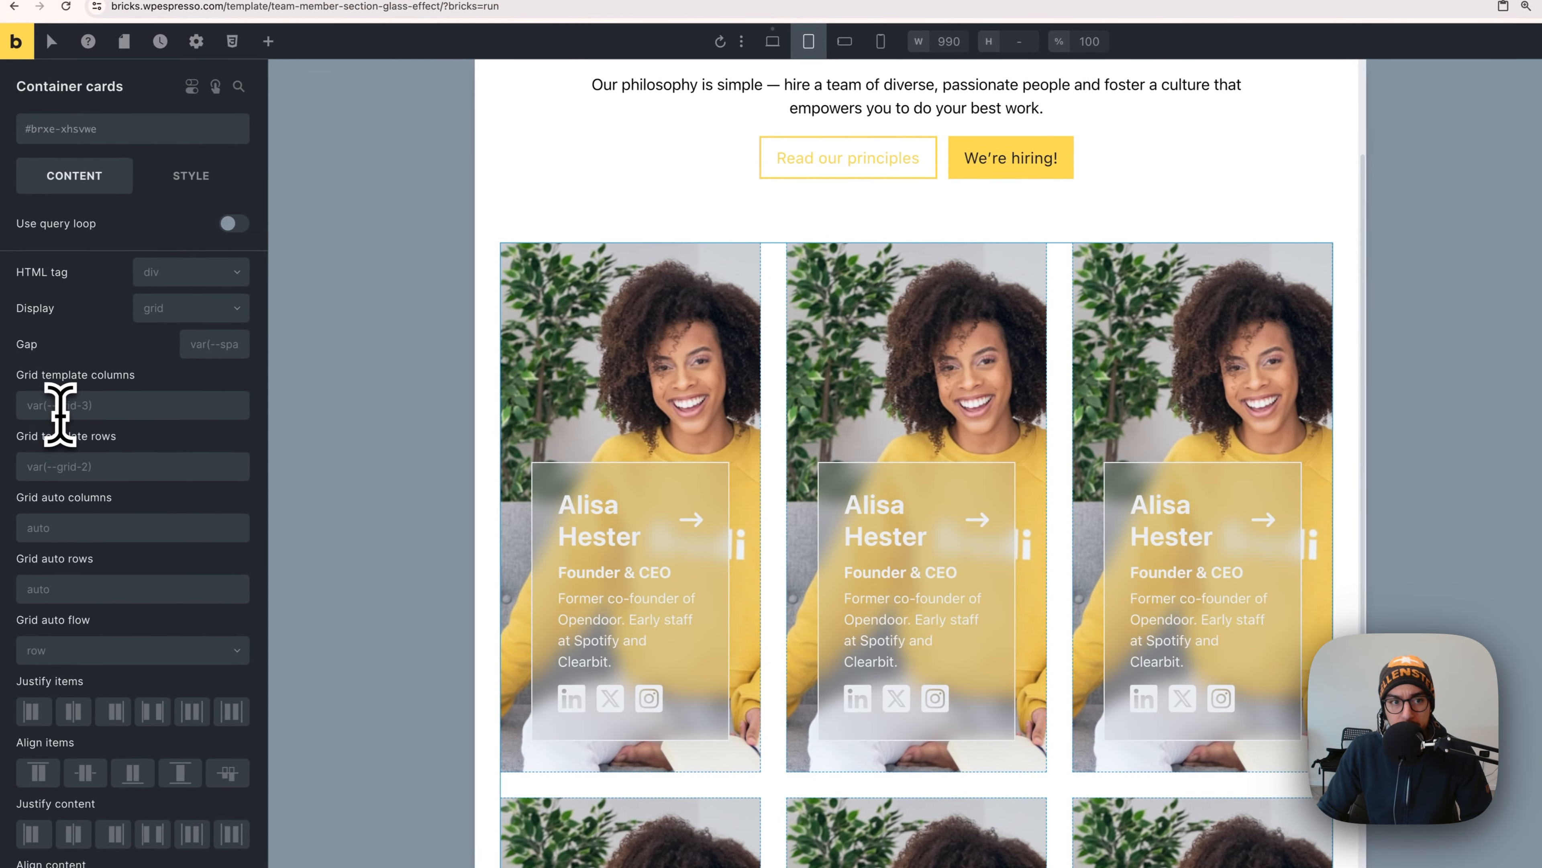
{"action": "left_click", "coordinate": [90, 406]}
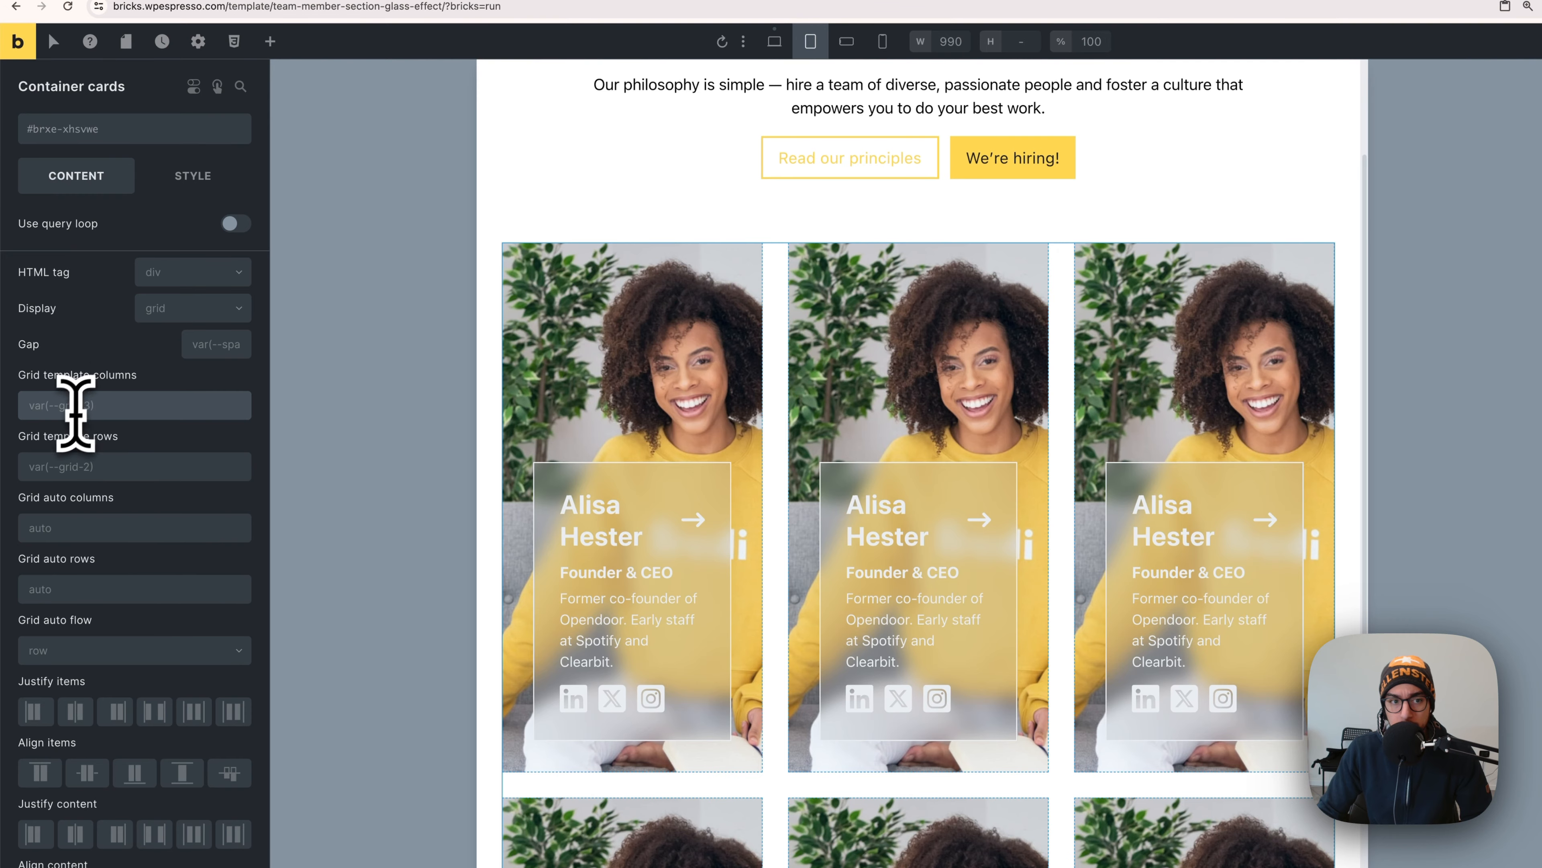
{"action": "right_click", "coordinate": [96, 407]}
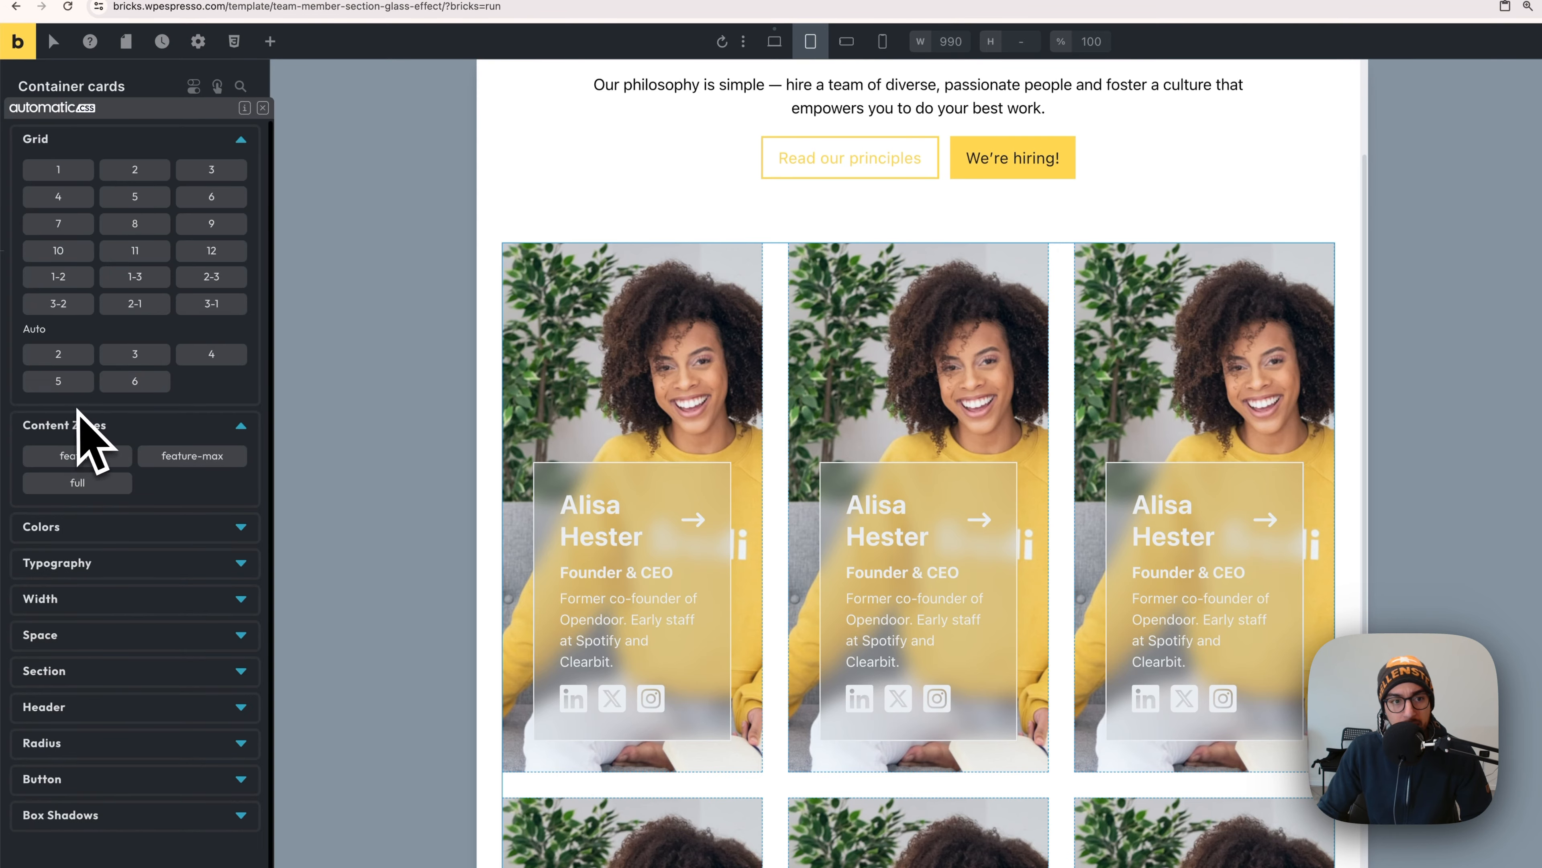
{"action": "left_click", "coordinate": [135, 169]}
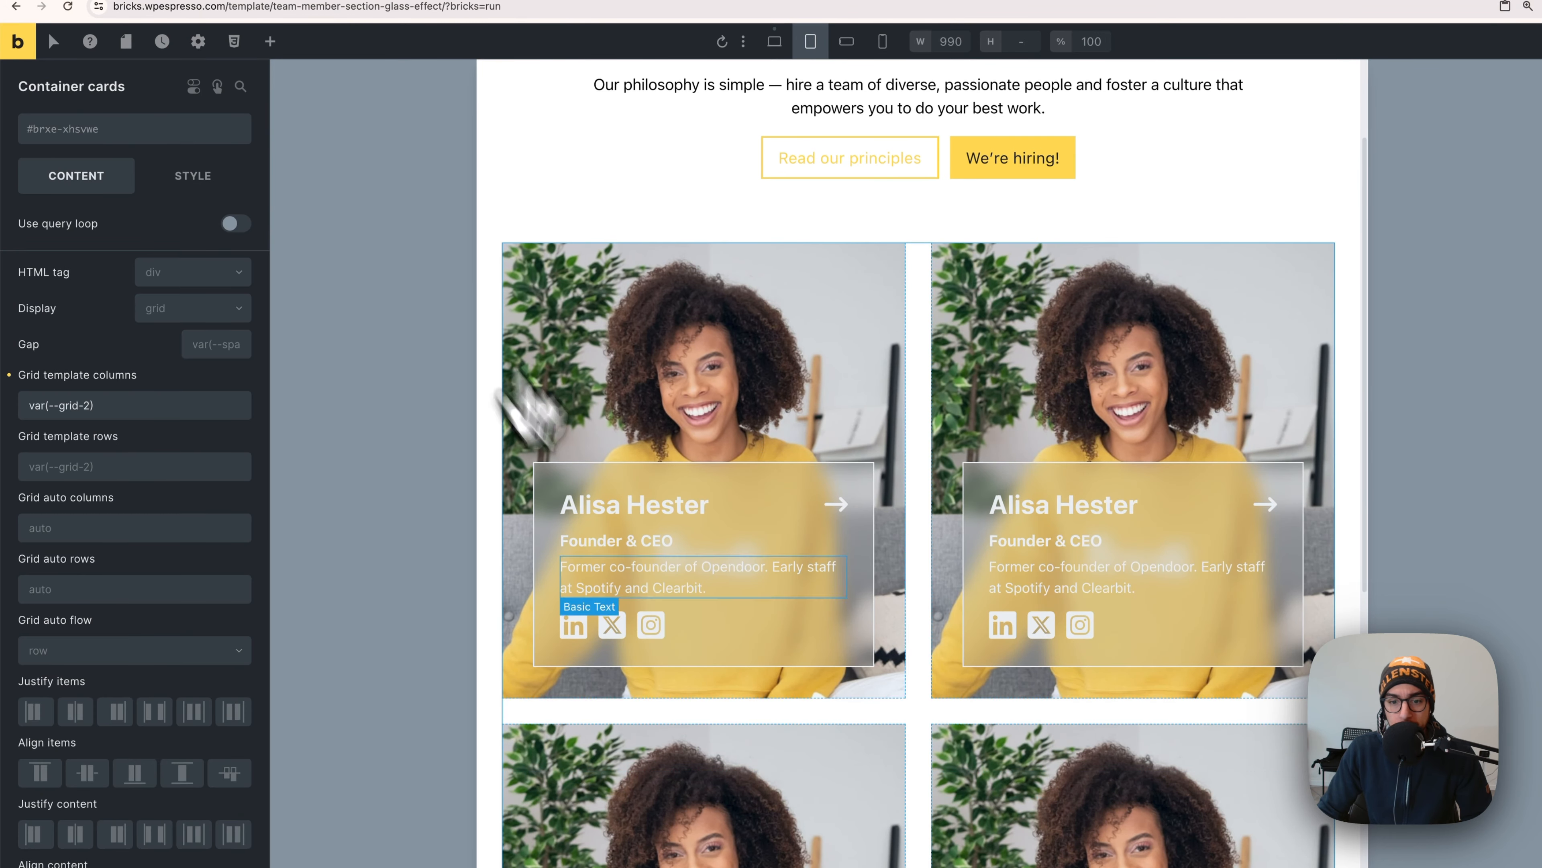
{"action": "scroll", "coordinate": [751, 602], "scroll_direction": "down", "scroll_amount": 5}
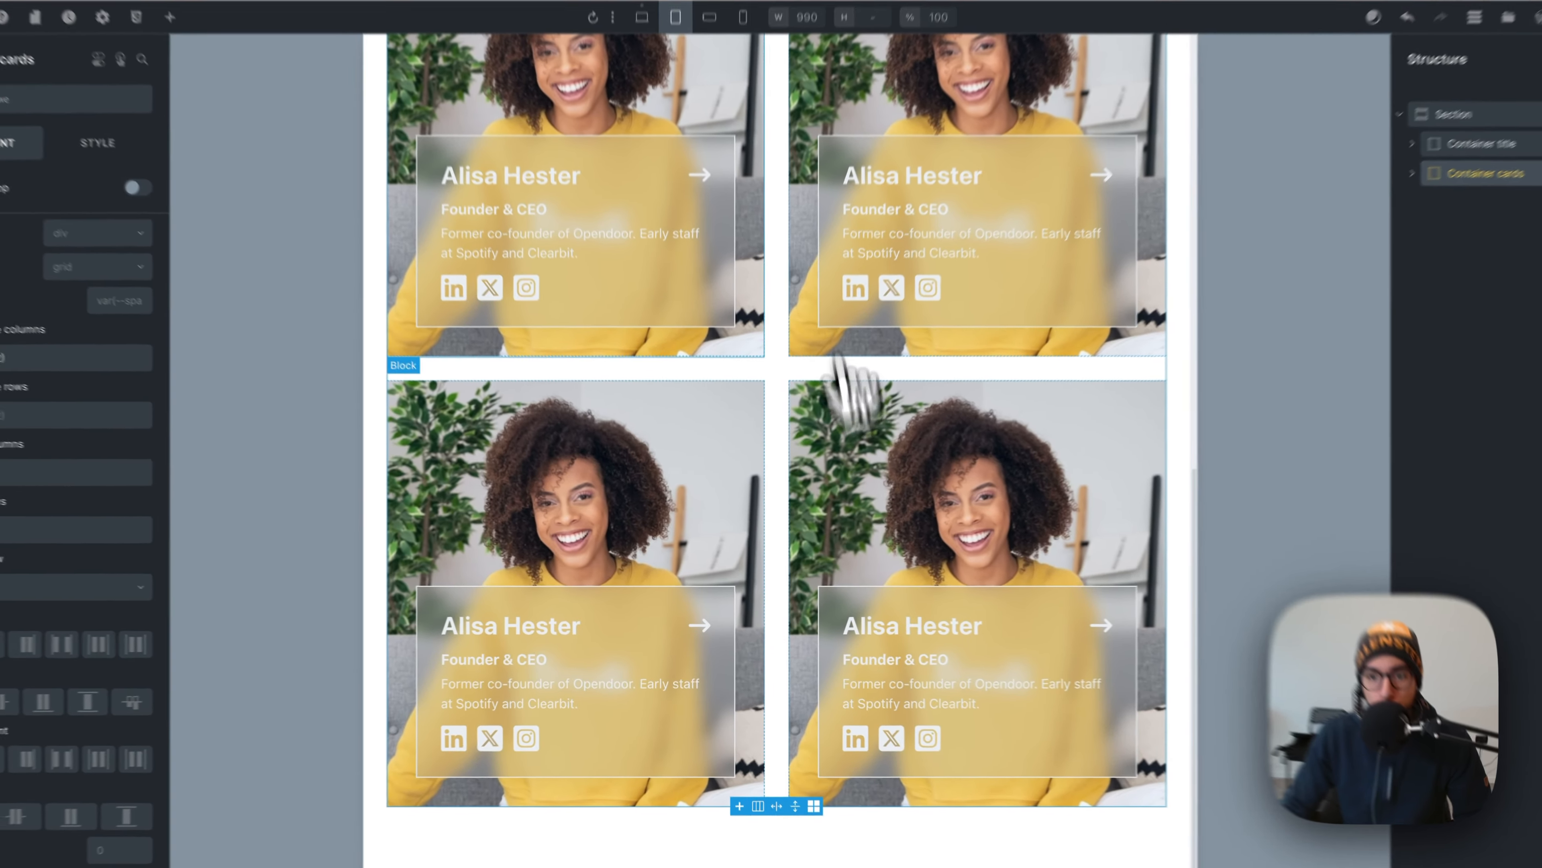
{"action": "scroll", "coordinate": [784, 437], "scroll_direction": "up", "scroll_amount": 5}
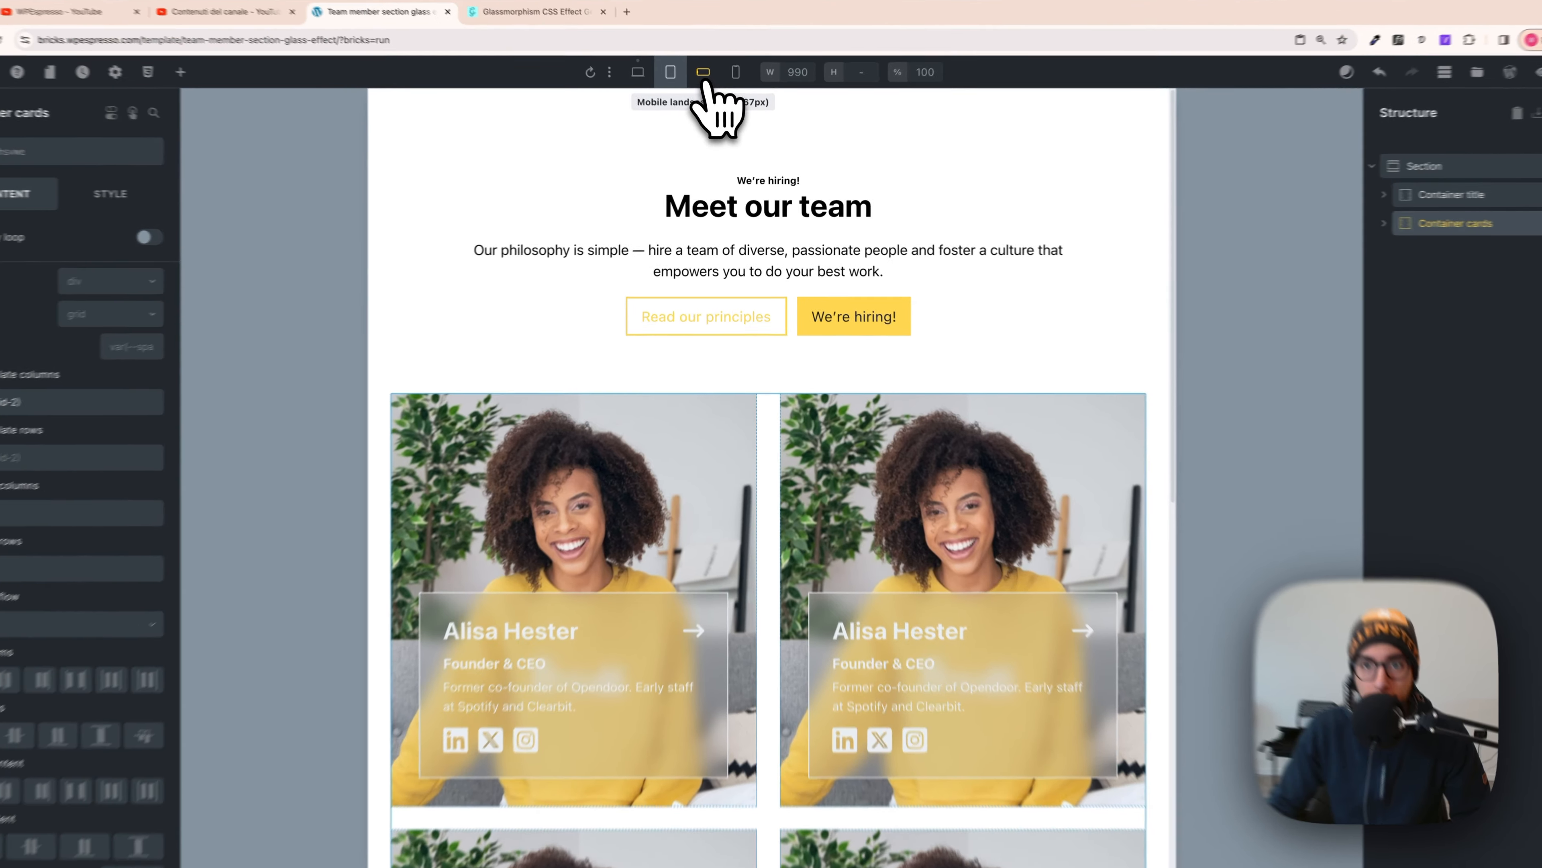
- At mobile portrait, set the cards grid to a one-column preset
{"action": "left_click", "coordinate": [708, 84]}
{"action": "scroll", "coordinate": [724, 452], "scroll_direction": "down", "scroll_amount": 3}
{"action": "scroll", "coordinate": [713, 485], "scroll_direction": "down", "scroll_amount": 3}
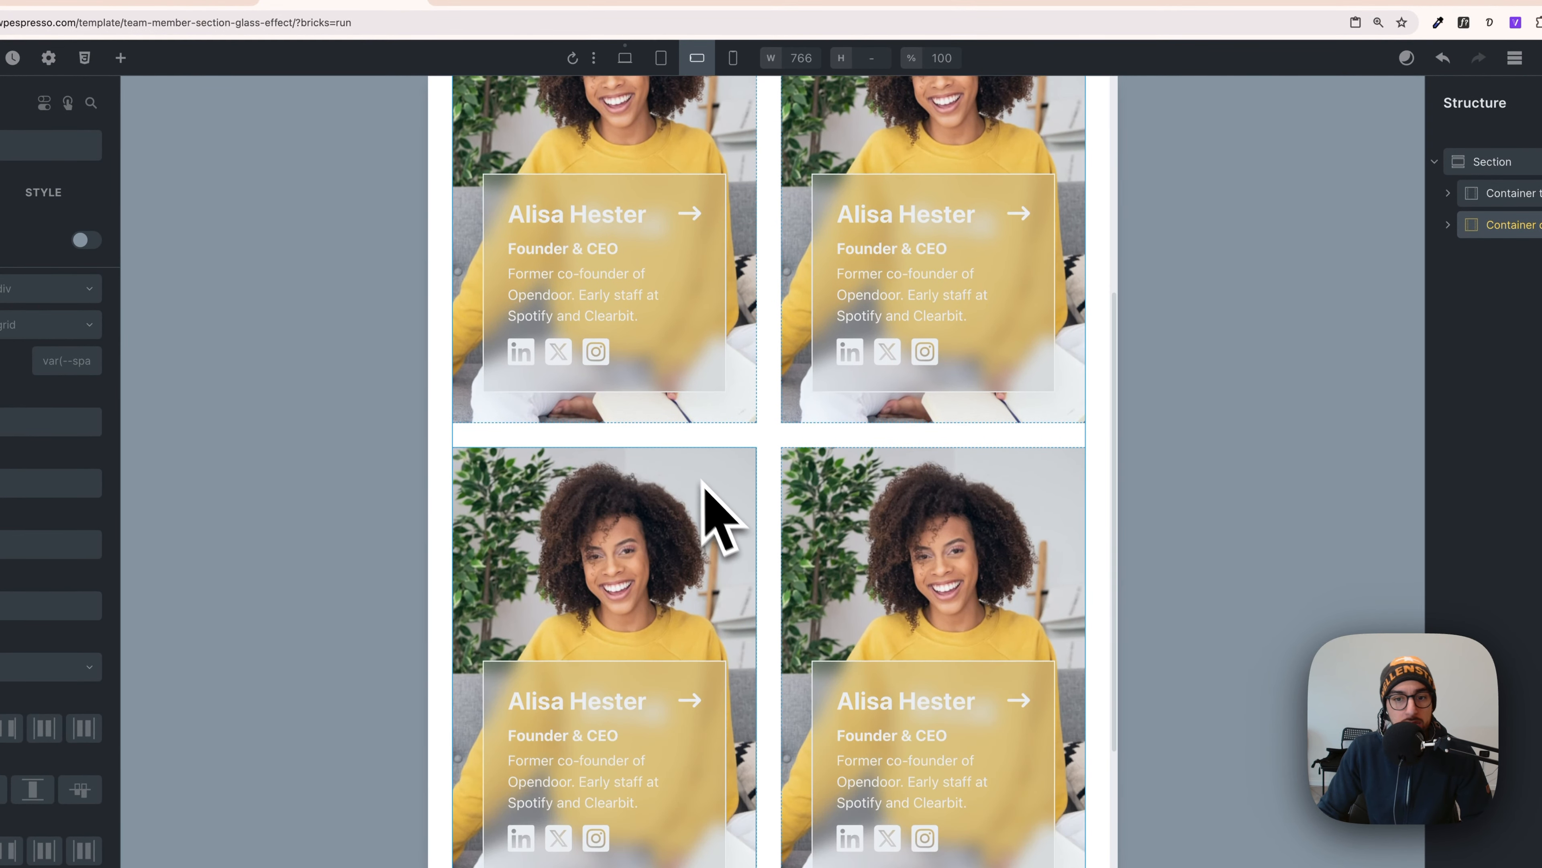
{"action": "scroll", "coordinate": [826, 596], "scroll_direction": "up", "scroll_amount": 6}
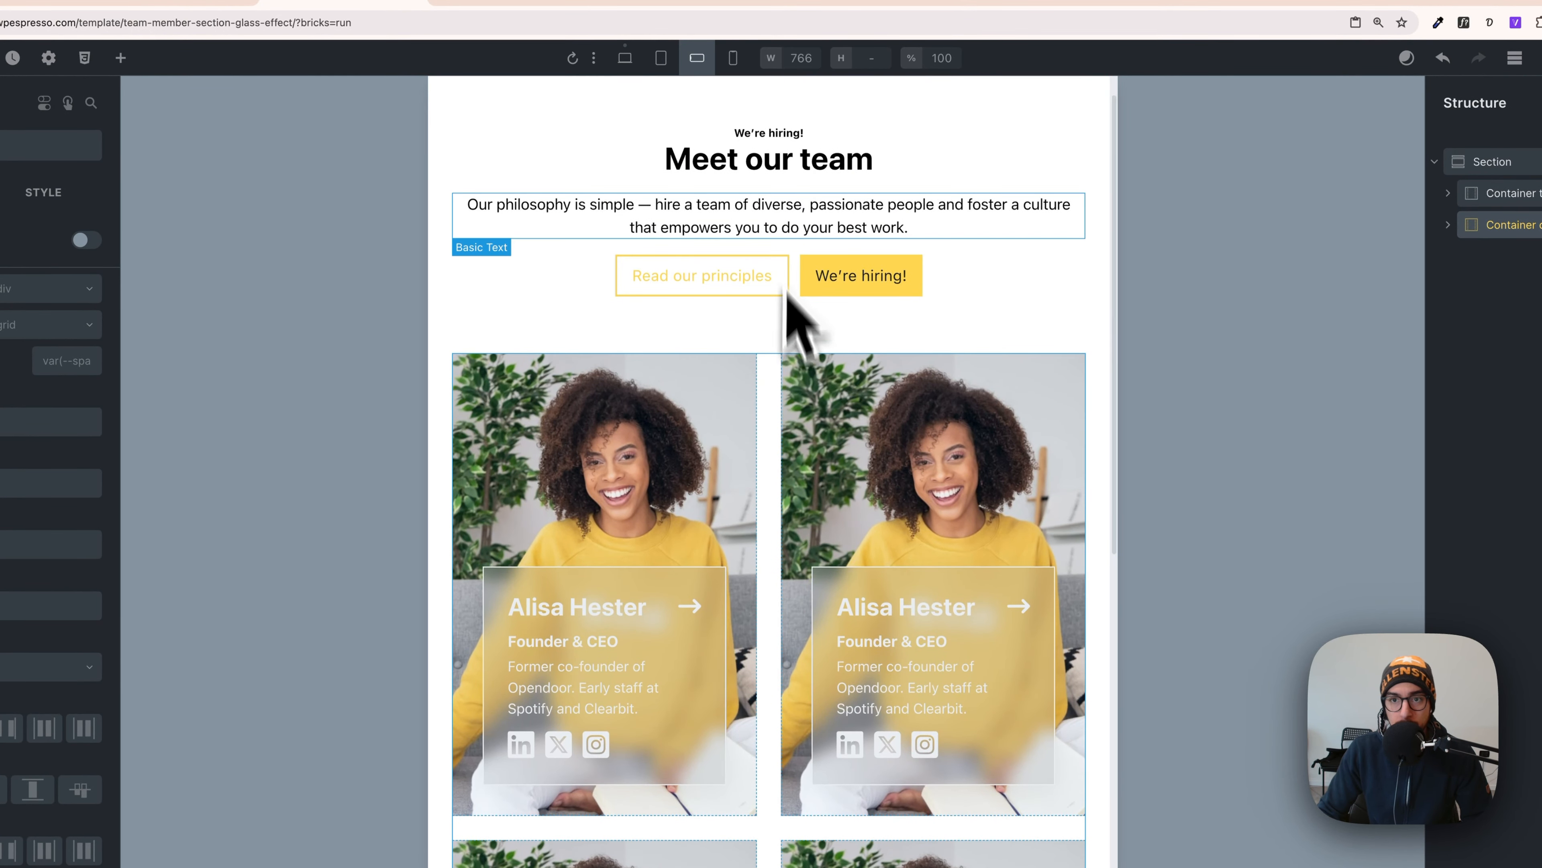
{"action": "left_click", "coordinate": [733, 58]}
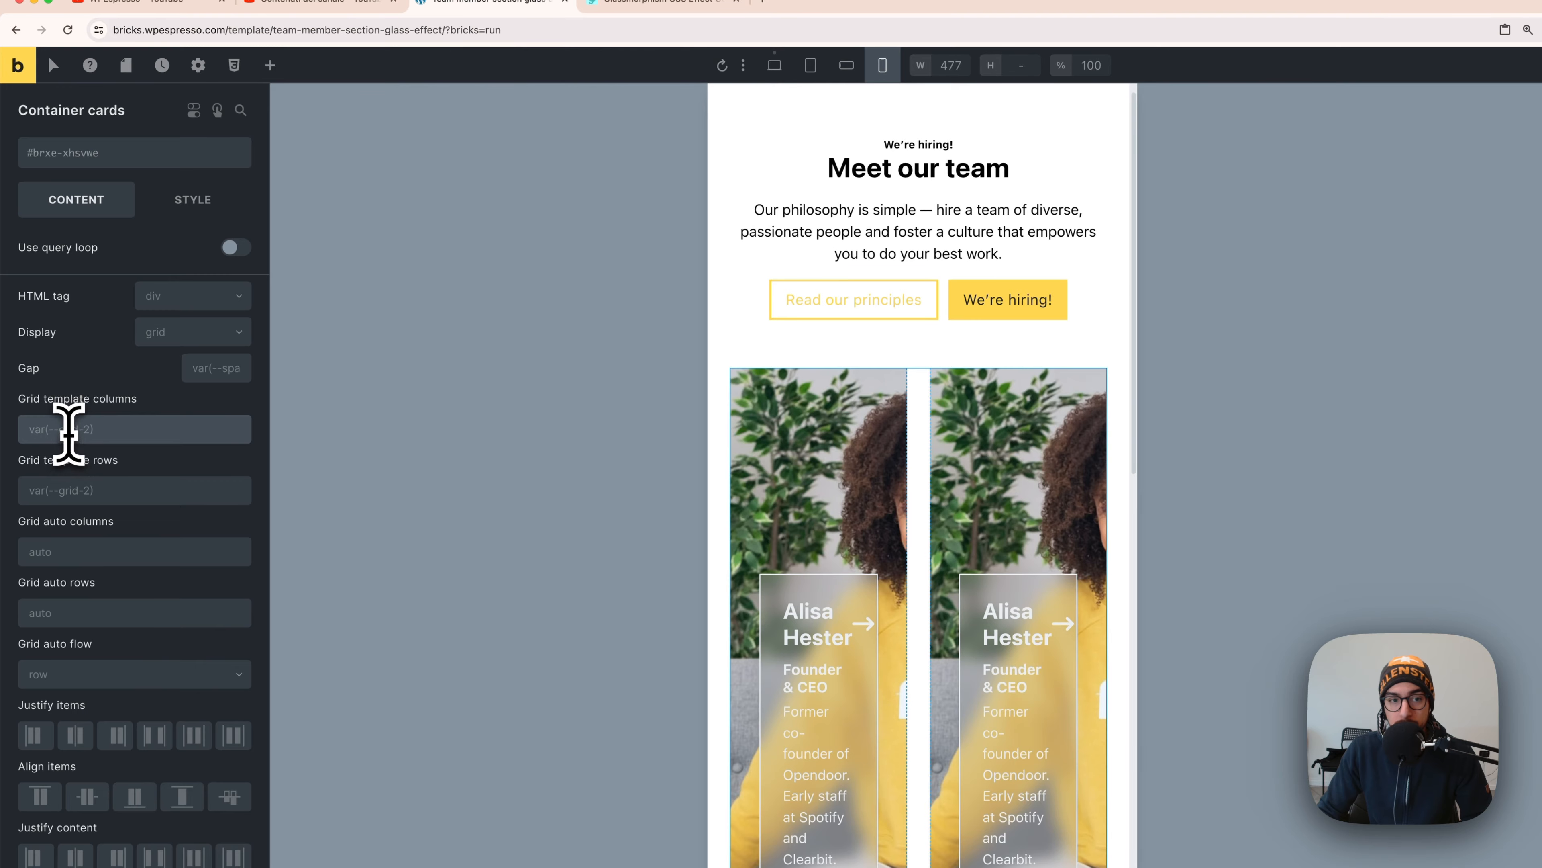
{"action": "left_click", "coordinate": [68, 433]}
{"action": "left_click", "coordinate": [76, 210]}
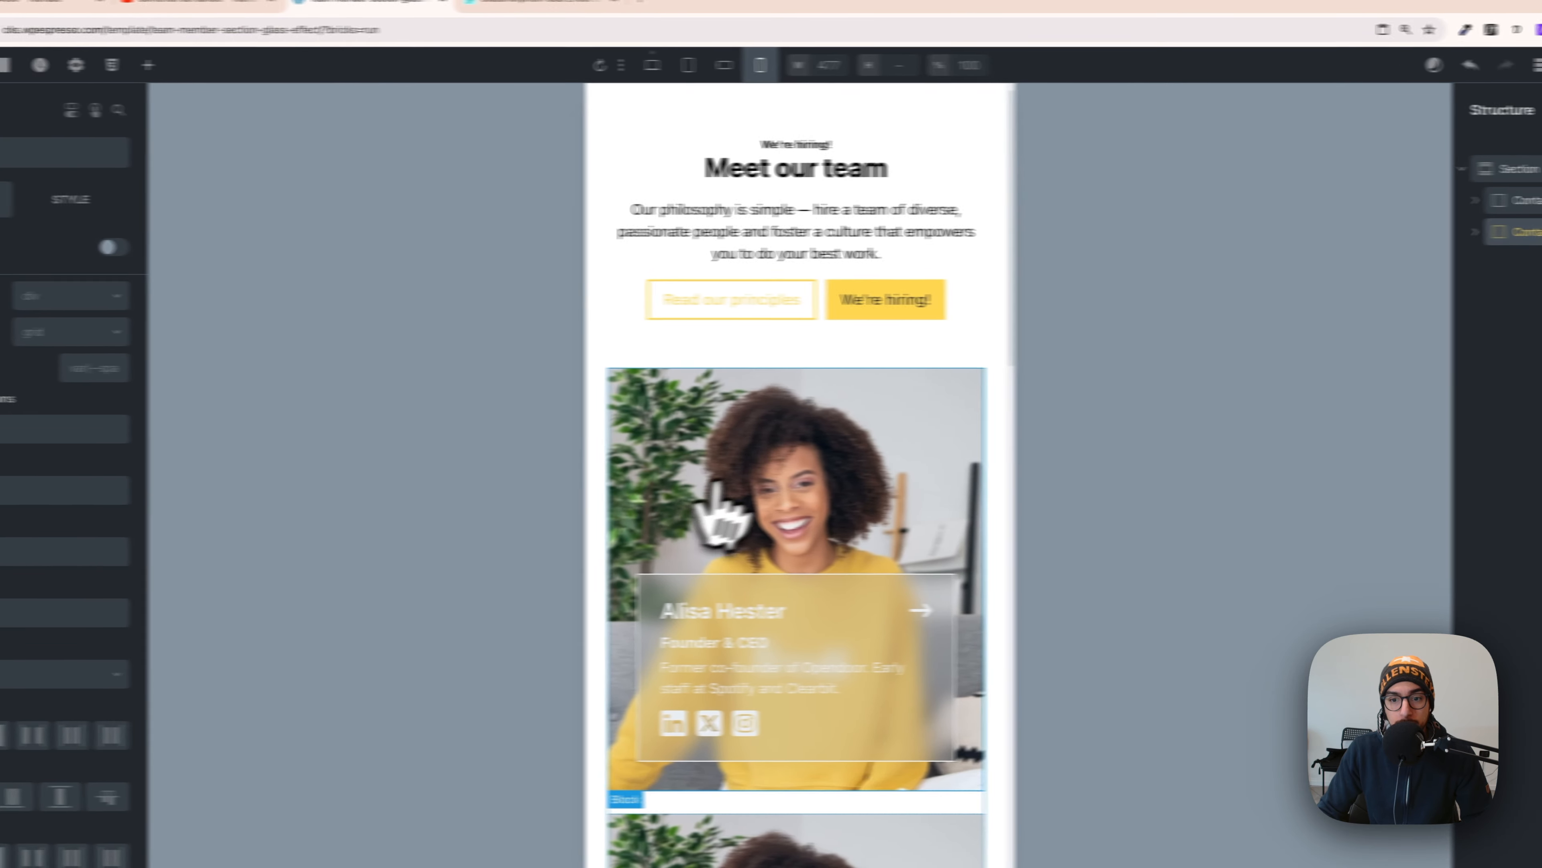
- Check the two-column mobile landscape and tablet layouts, then return to the desktop view
{"action": "scroll", "coordinate": [765, 604], "scroll_direction": "down", "scroll_amount": 2}
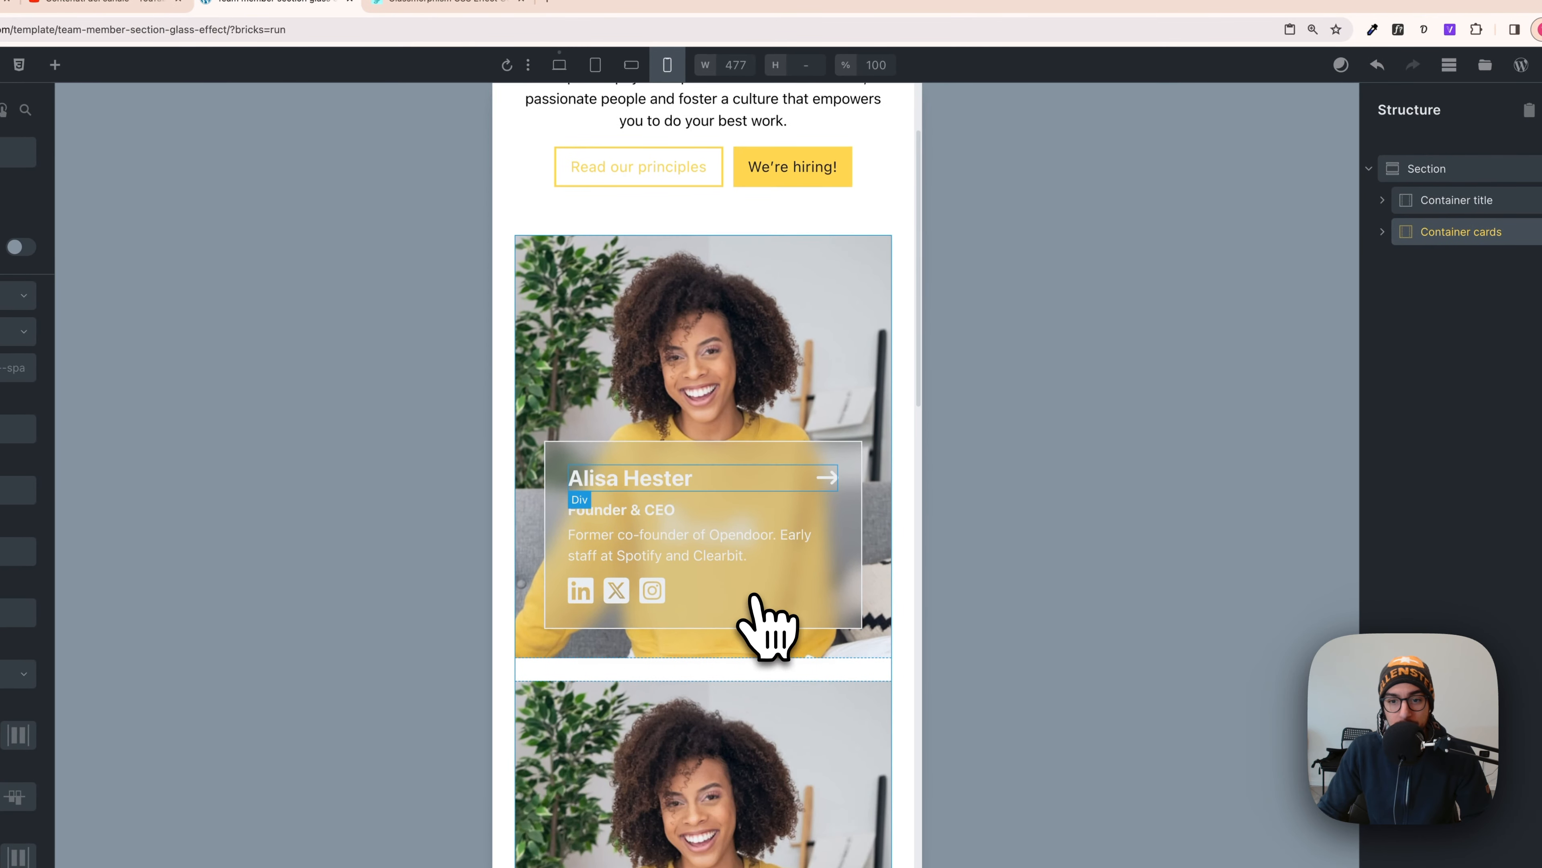
{"action": "left_click", "coordinate": [629, 66]}
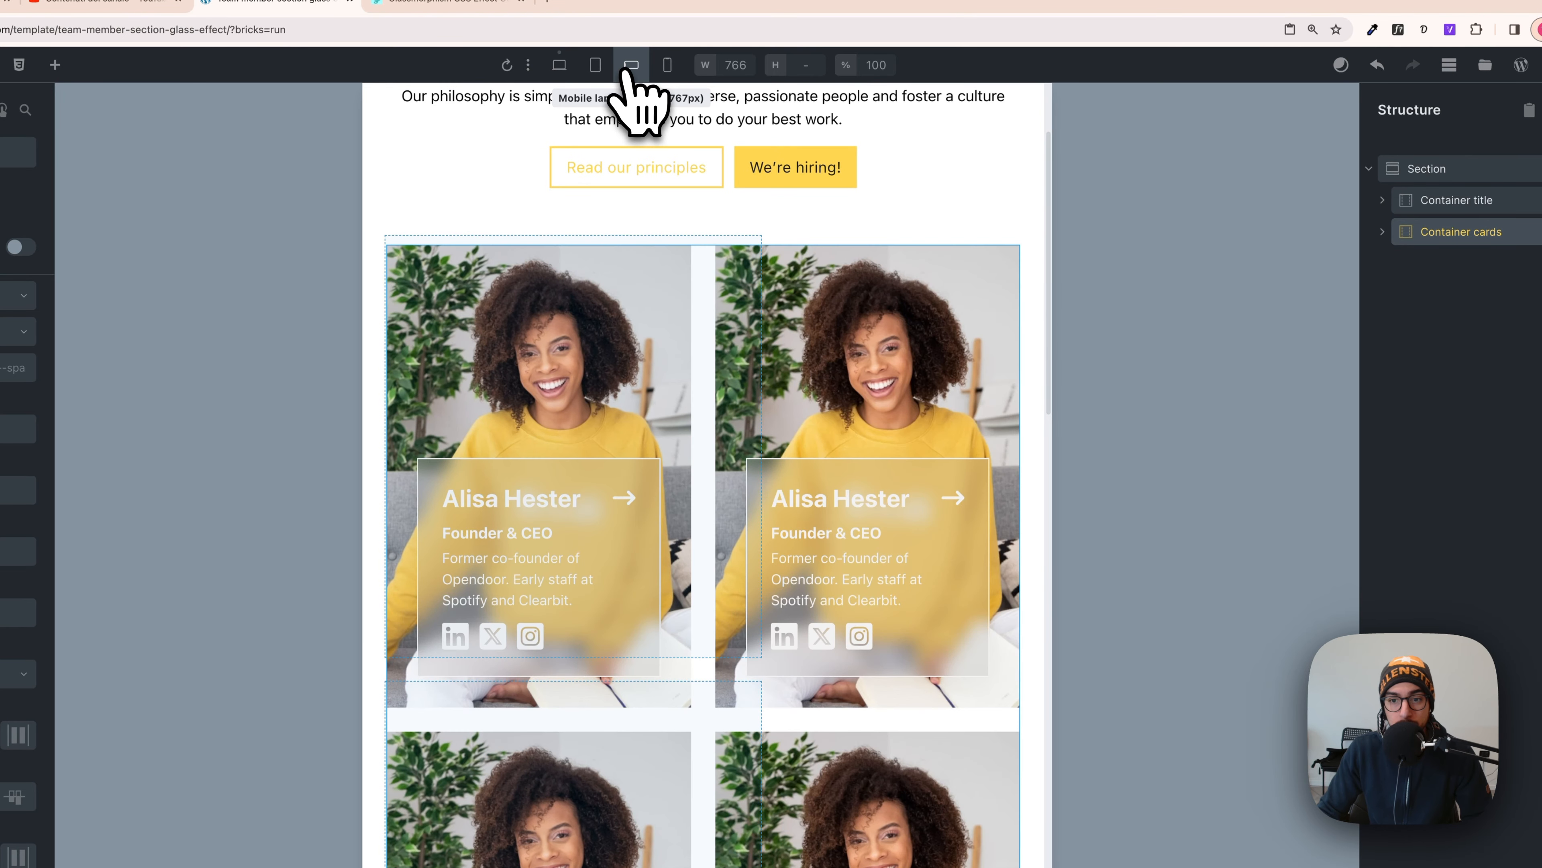
{"action": "left_click", "coordinate": [597, 67]}
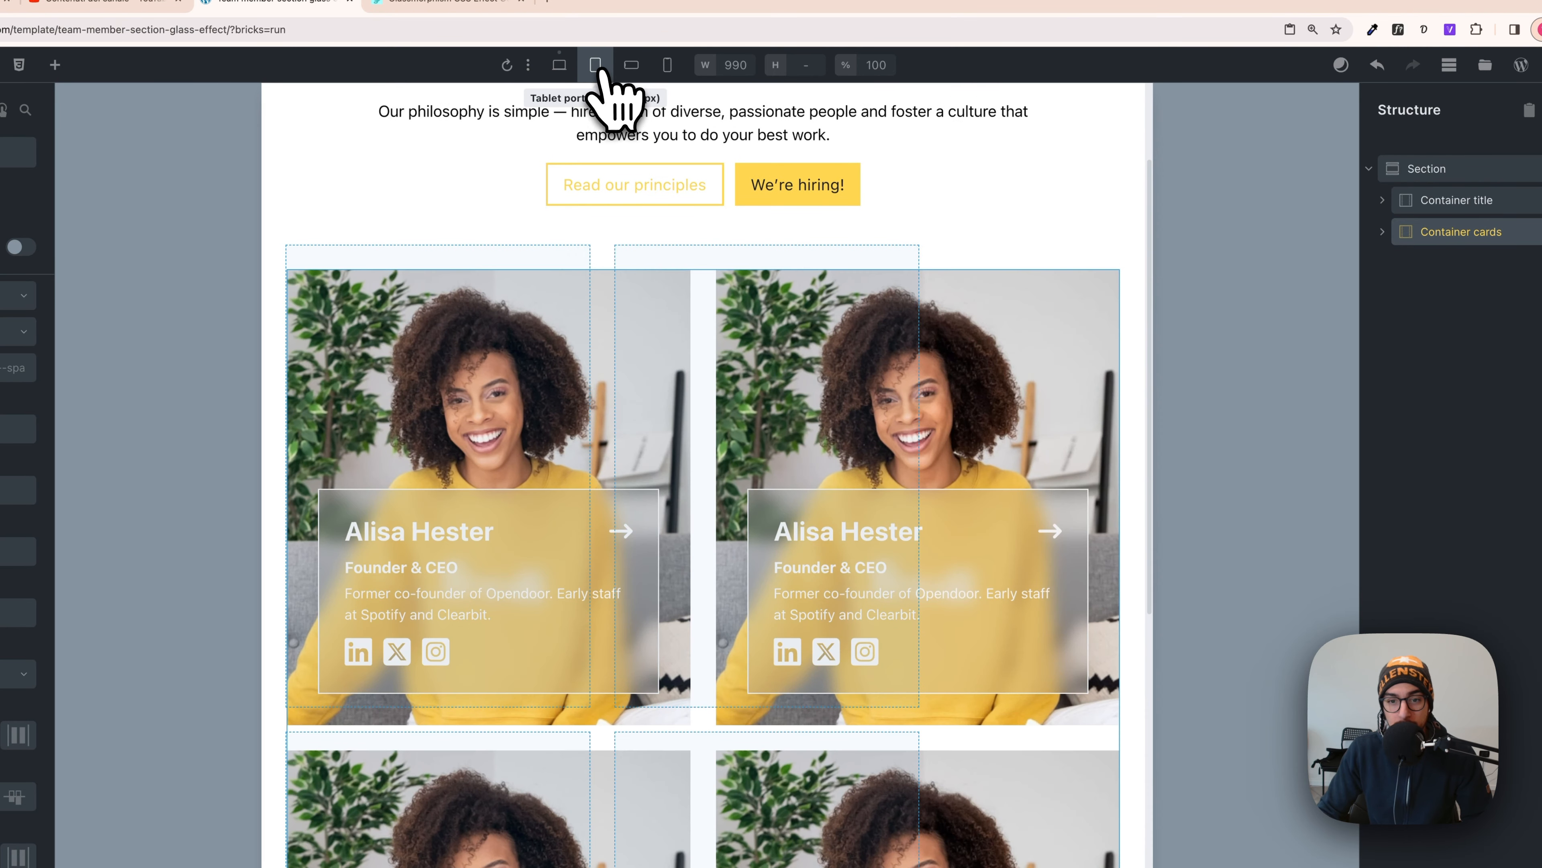
{"action": "left_click", "coordinate": [561, 66]}
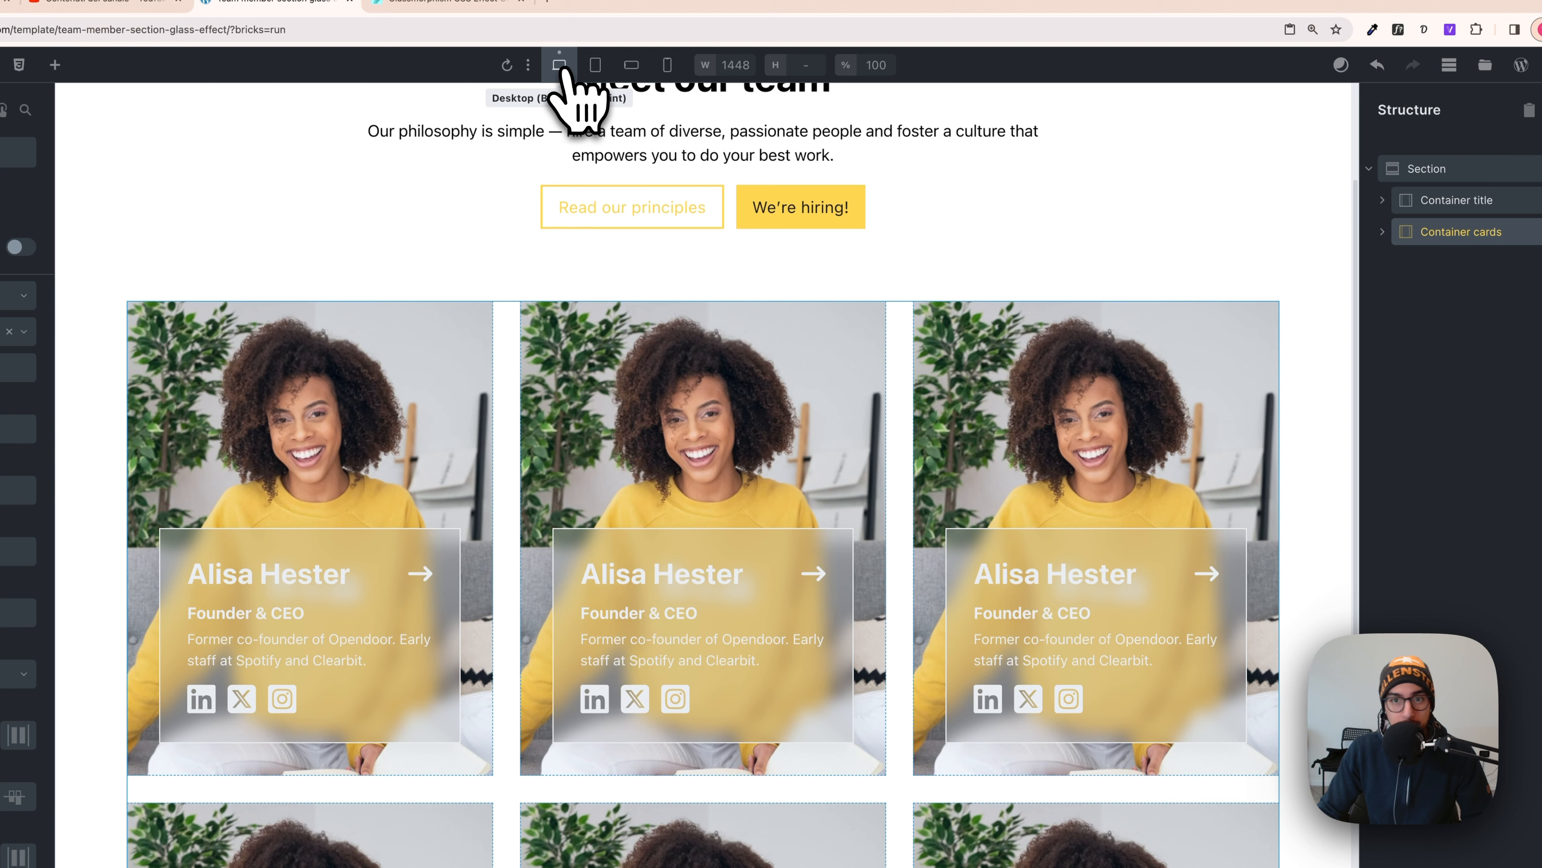
{"action": "left_click", "coordinate": [733, 420]}
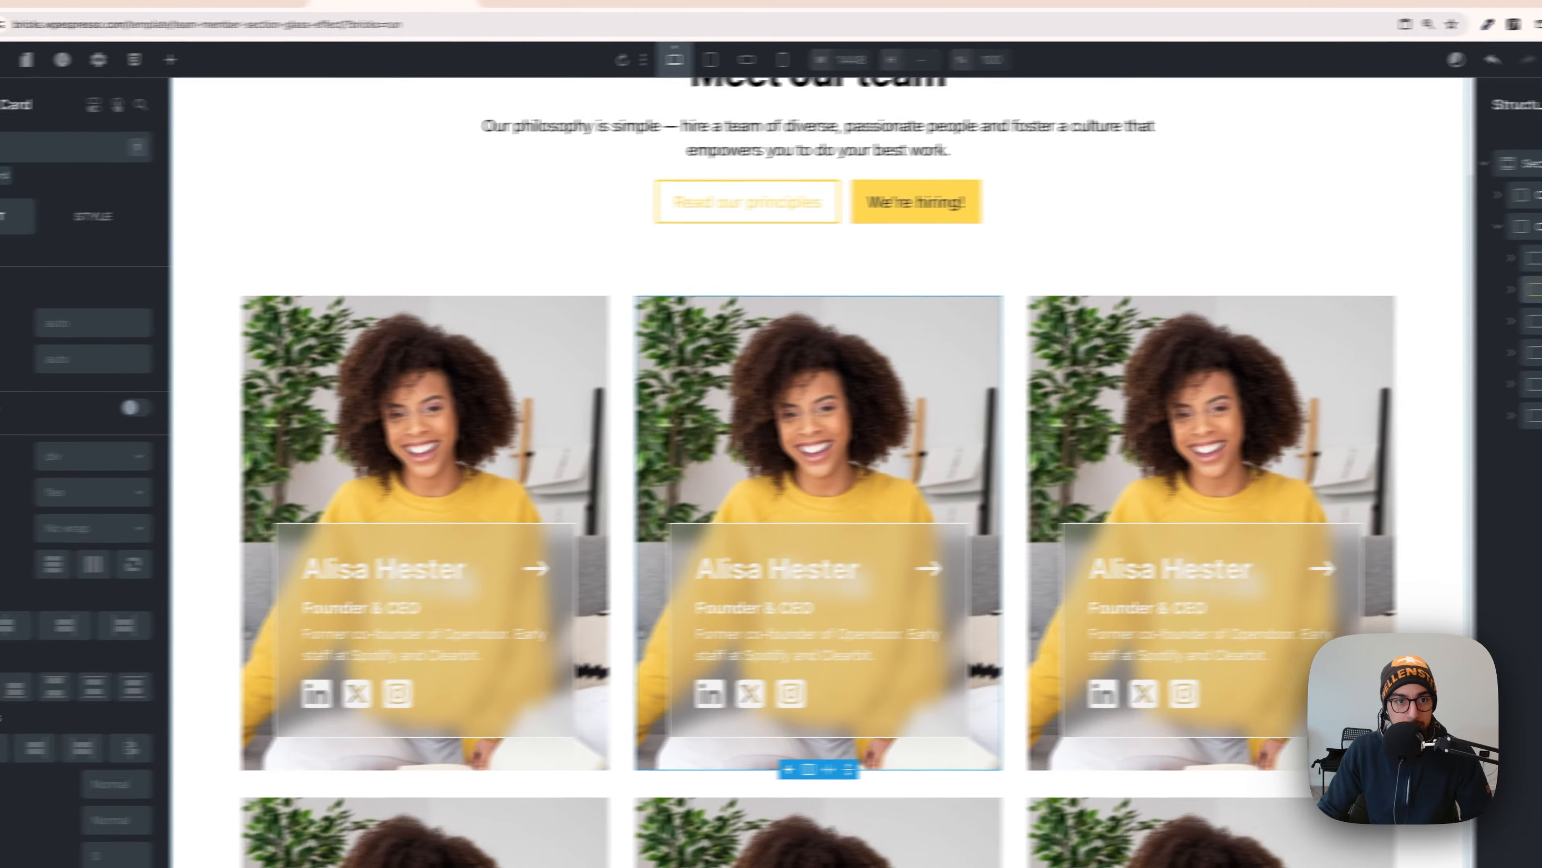
- Set the second card's background to the man with glasses and the third card's to the blonde woman
{"action": "left_click", "coordinate": [187, 215]}
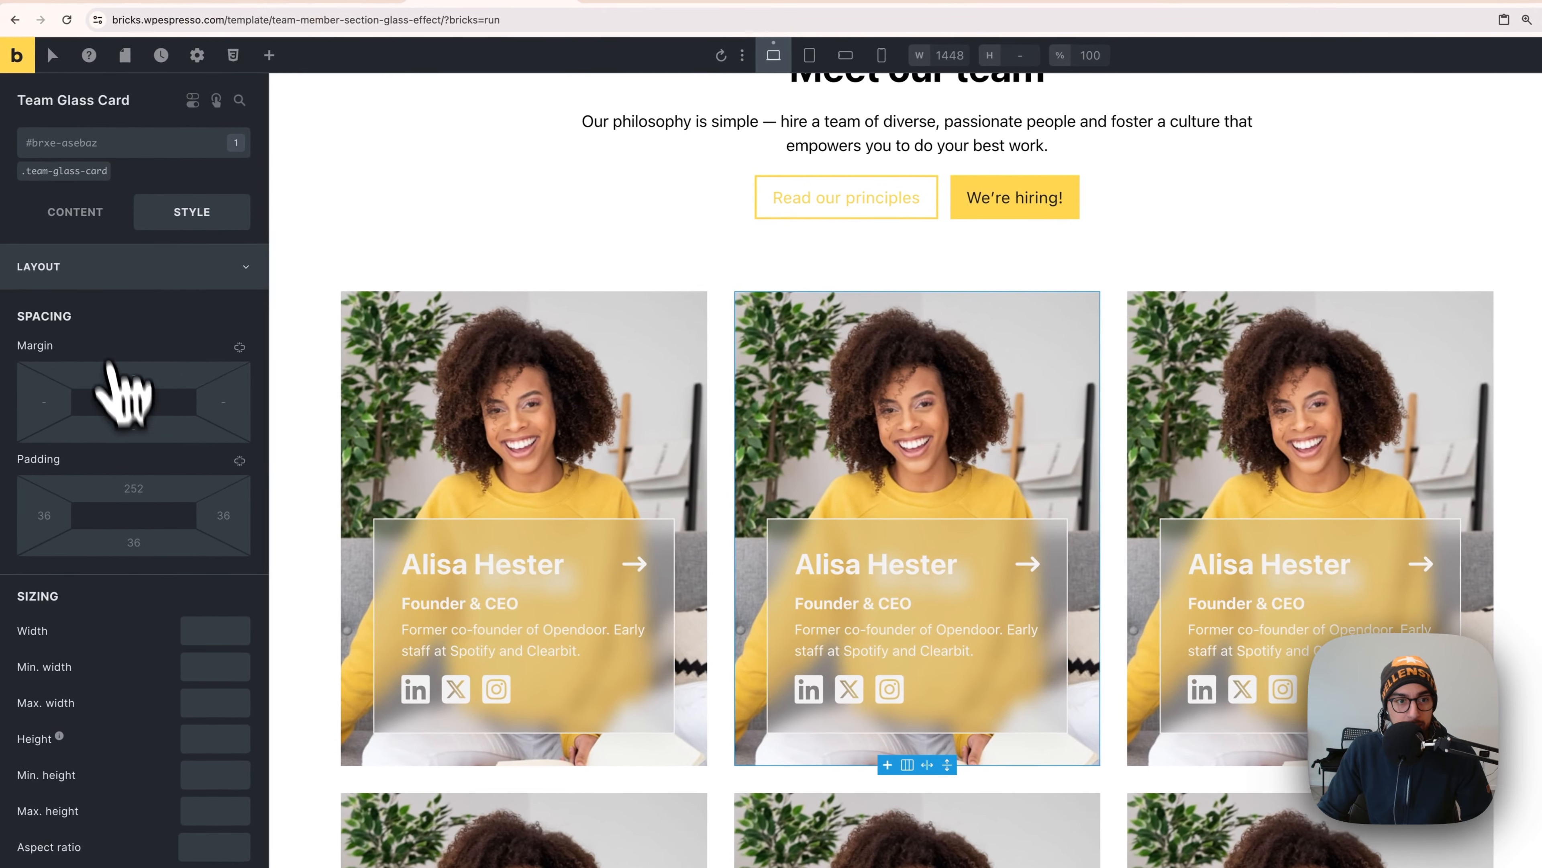
{"action": "left_click", "coordinate": [95, 271]}
{"action": "left_click", "coordinate": [98, 358]}
{"action": "left_click", "coordinate": [165, 480]}
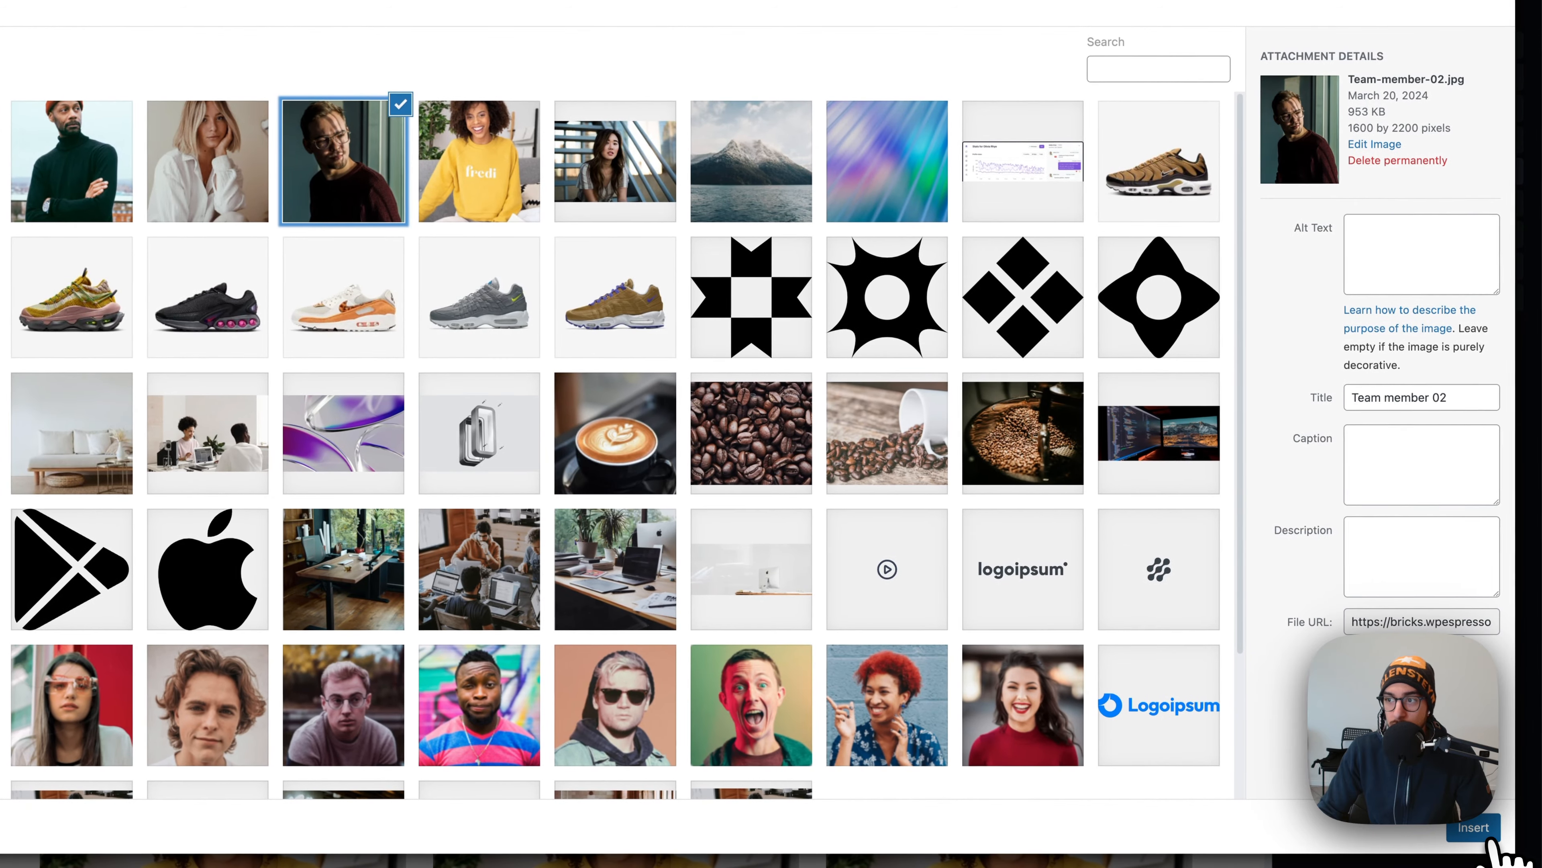
{"action": "left_click", "coordinate": [1487, 837]}
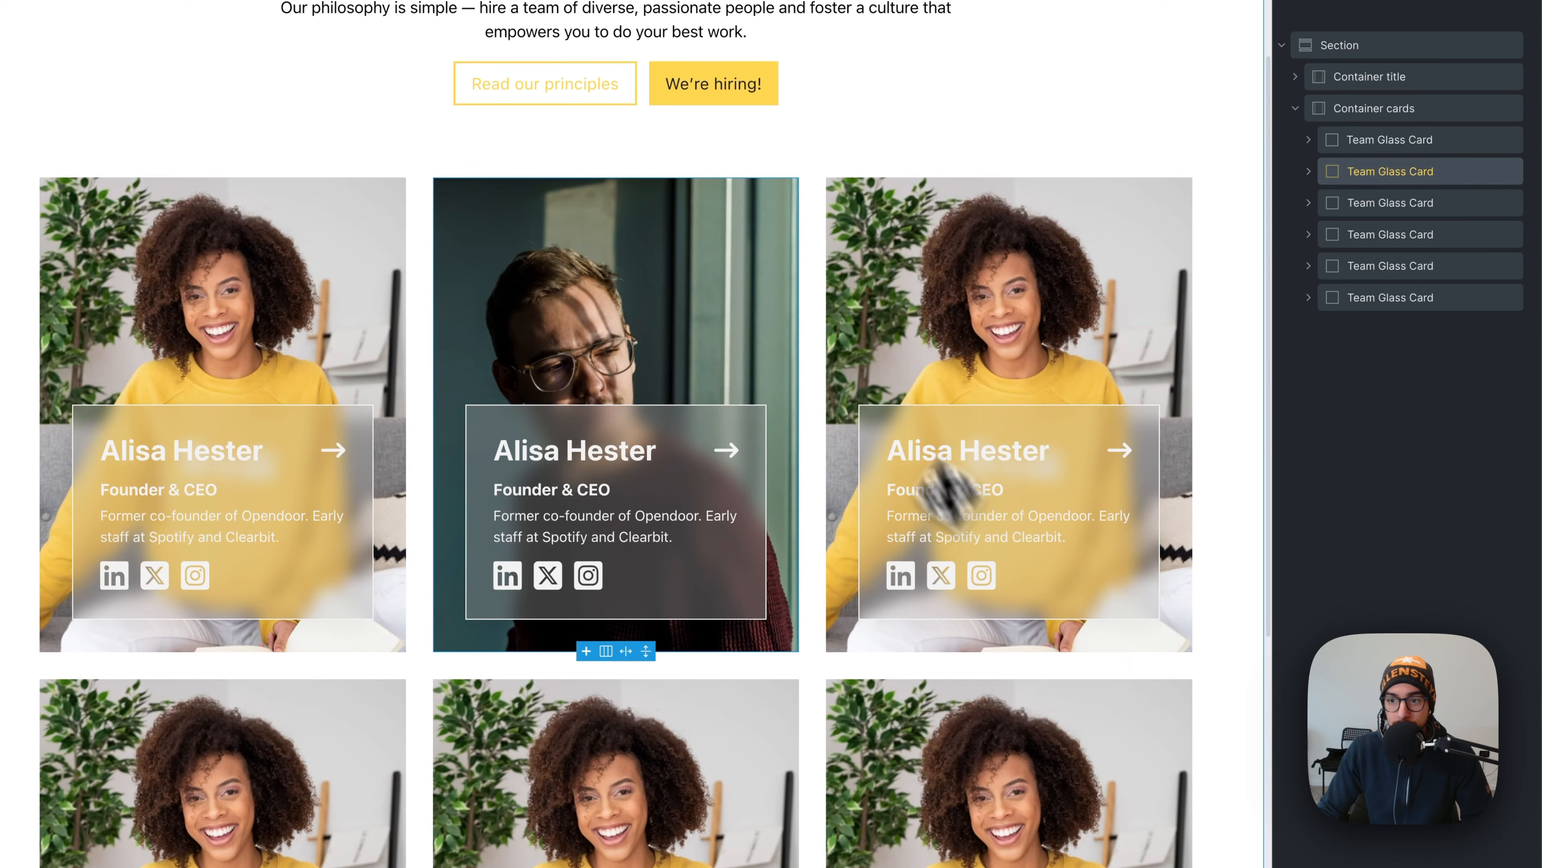
{"action": "left_click", "coordinate": [882, 262]}
{"action": "left_click", "coordinate": [170, 482]}
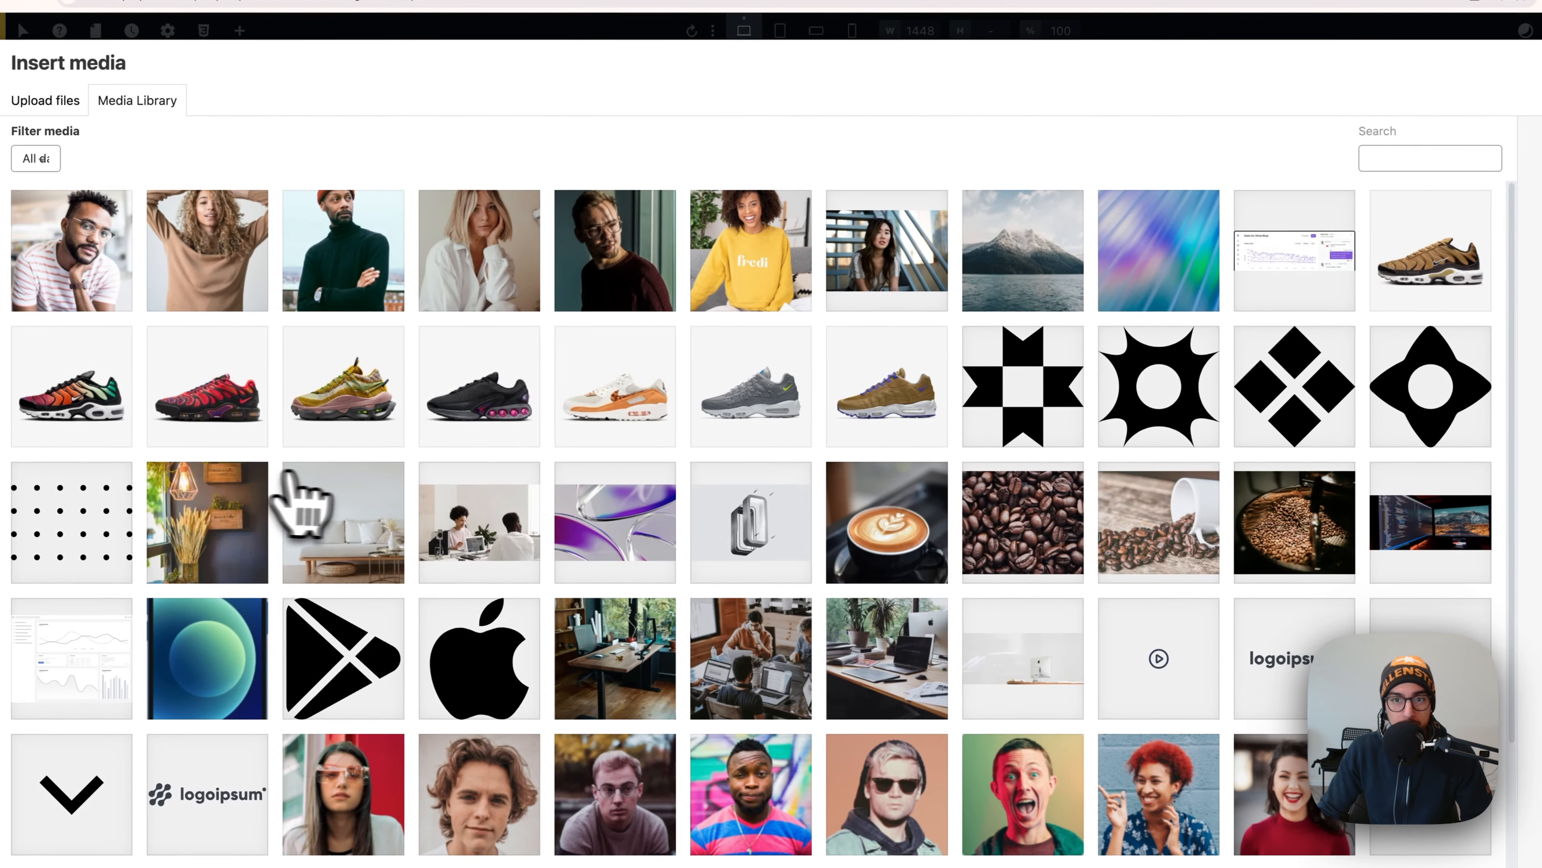
{"action": "left_click", "coordinate": [480, 250]}
{"action": "left_click", "coordinate": [1491, 841]}
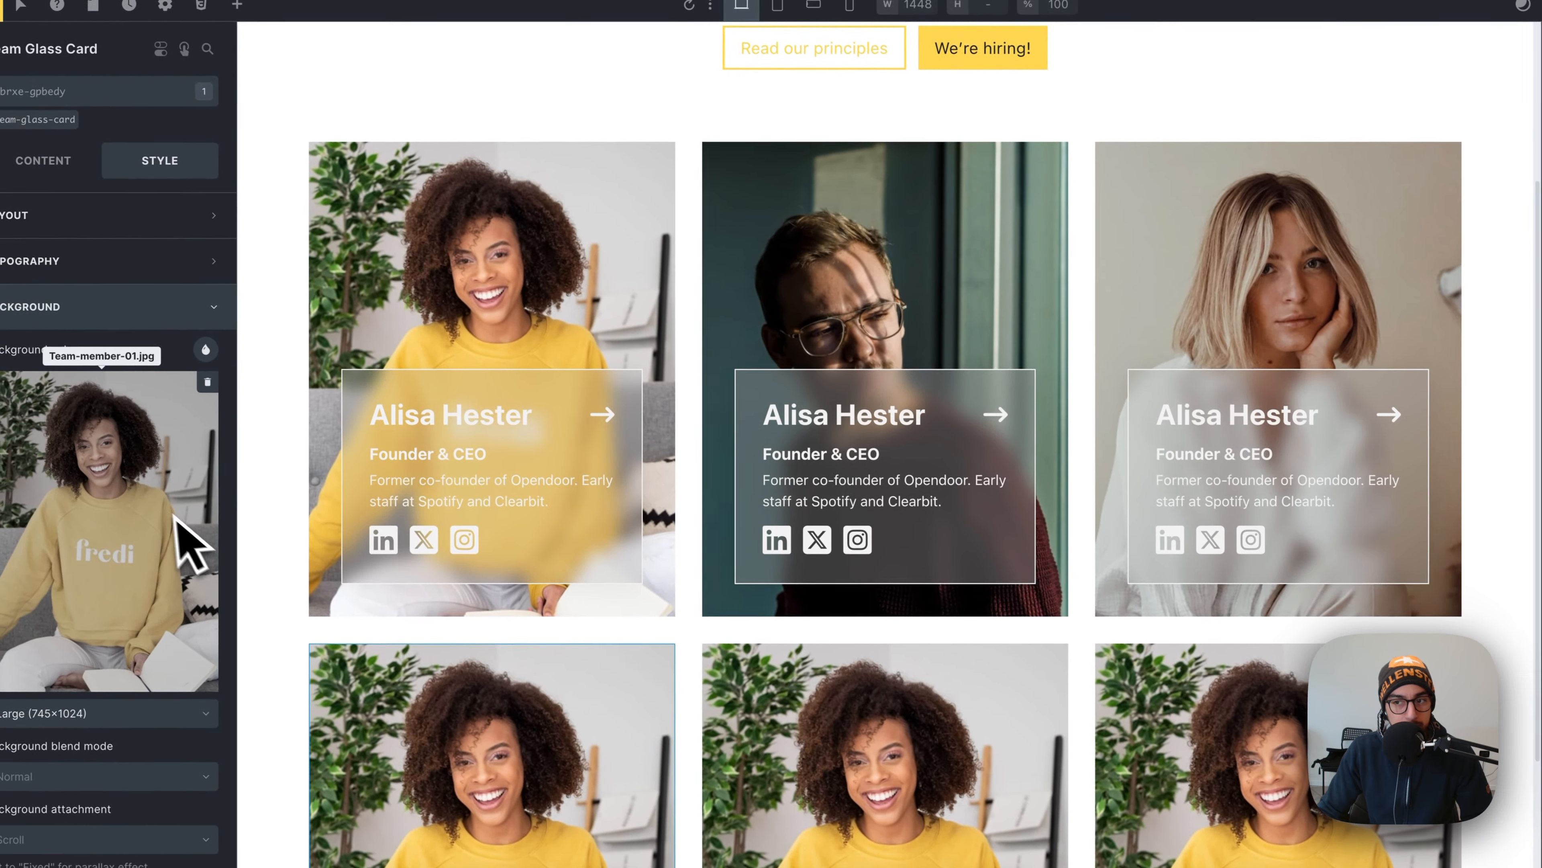
- Give cards four, five and six the Team-member-04, curly-haired woman and man-with-glasses photos
{"action": "left_click", "coordinate": [190, 541]}
{"action": "left_click", "coordinate": [73, 213]}
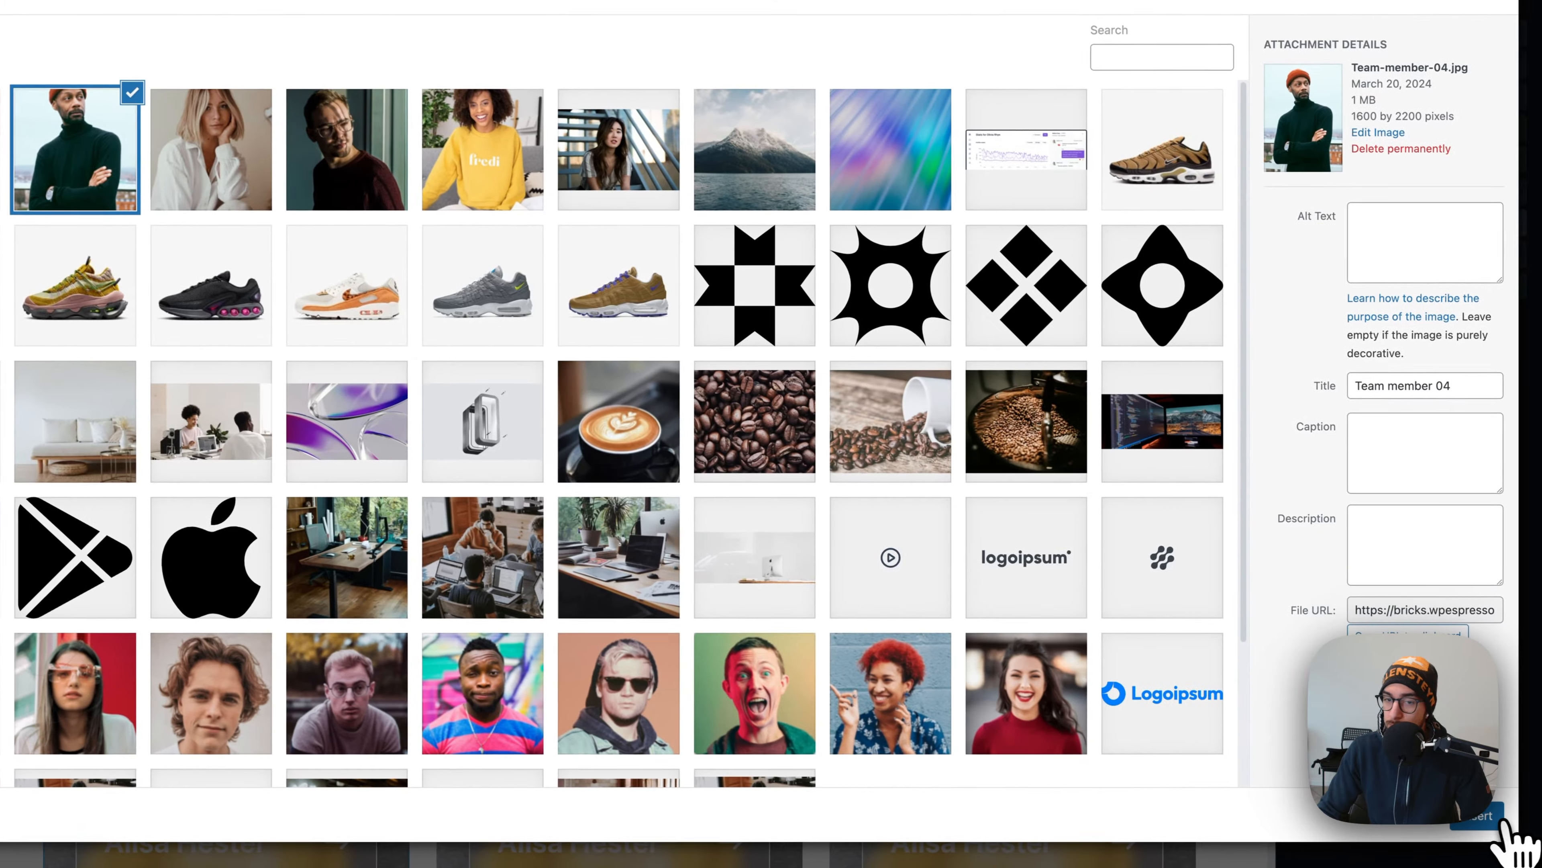
{"action": "left_click", "coordinate": [1501, 824]}
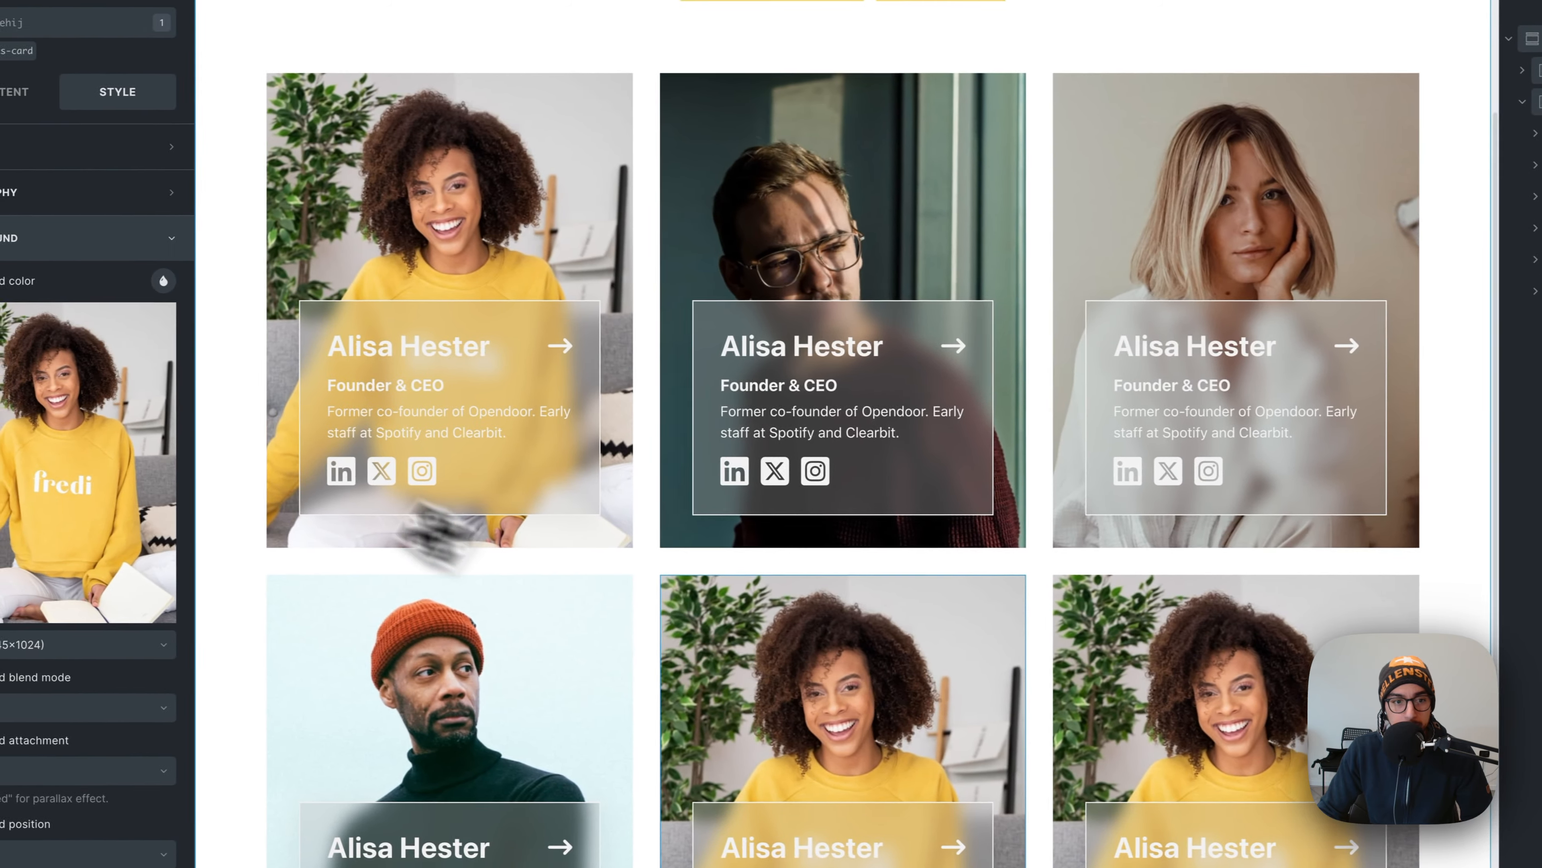
{"action": "left_click", "coordinate": [88, 498]}
{"action": "left_click", "coordinate": [254, 251]}
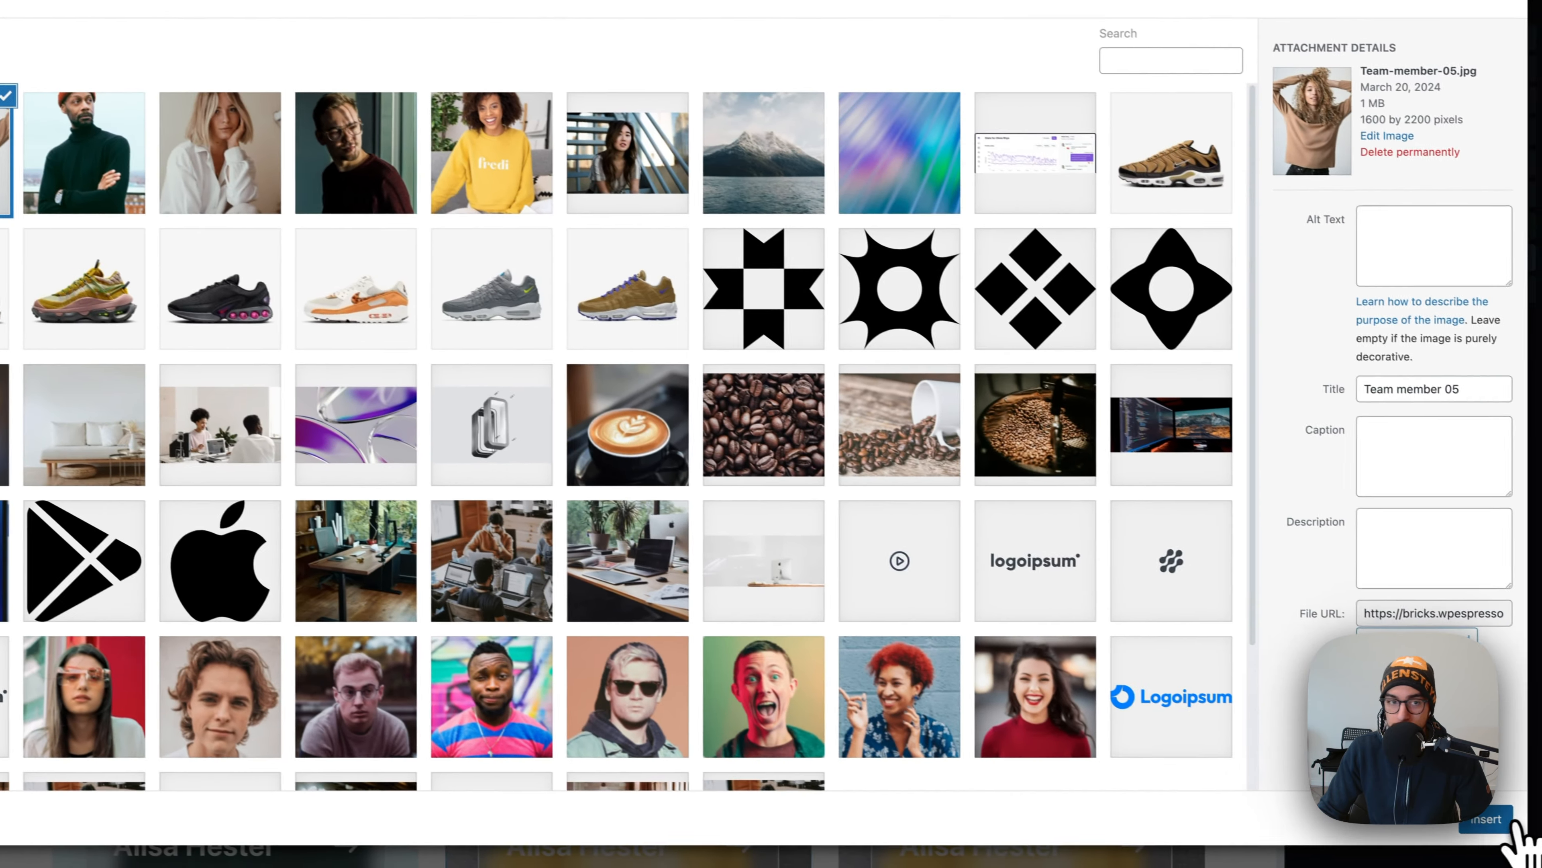
{"action": "left_click", "coordinate": [1501, 829]}
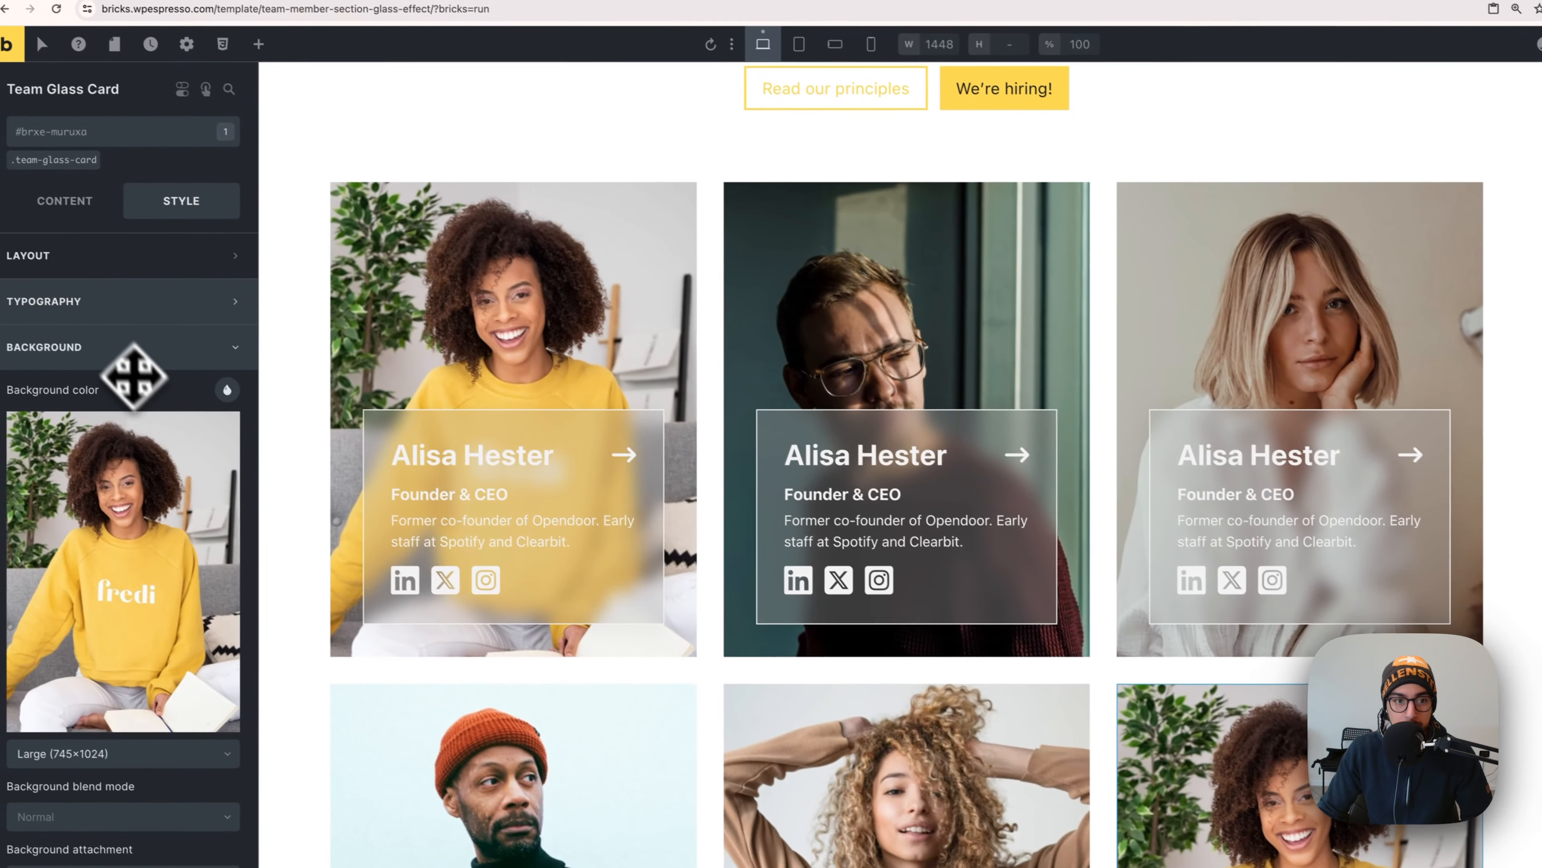
{"action": "left_click", "coordinate": [165, 489]}
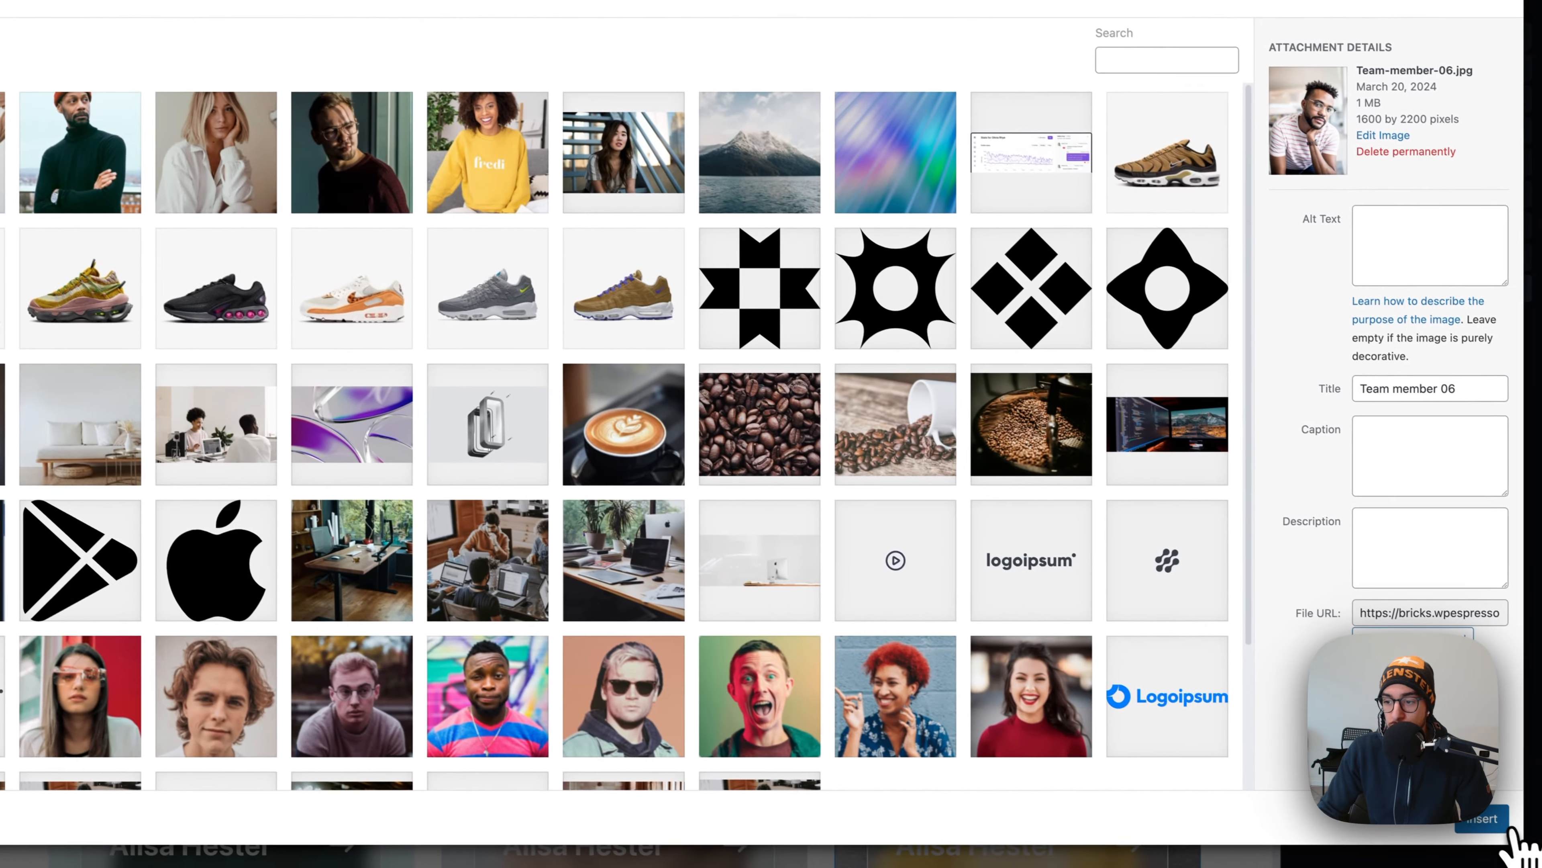
{"action": "left_click", "coordinate": [1503, 832]}
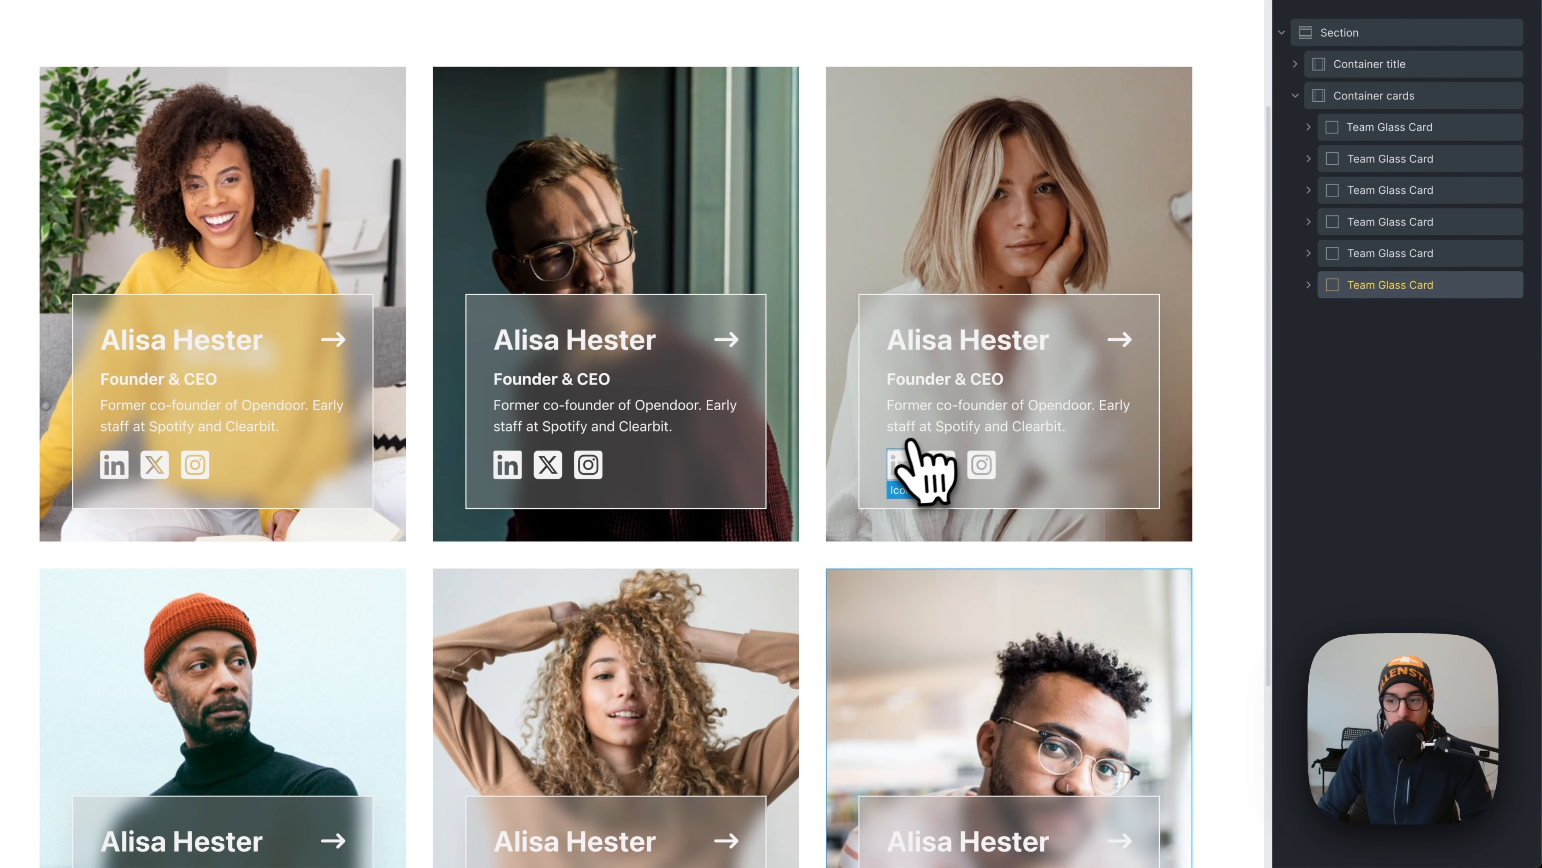
{"action": "scroll", "coordinate": [913, 443], "scroll_direction": "down", "scroll_amount": 5}
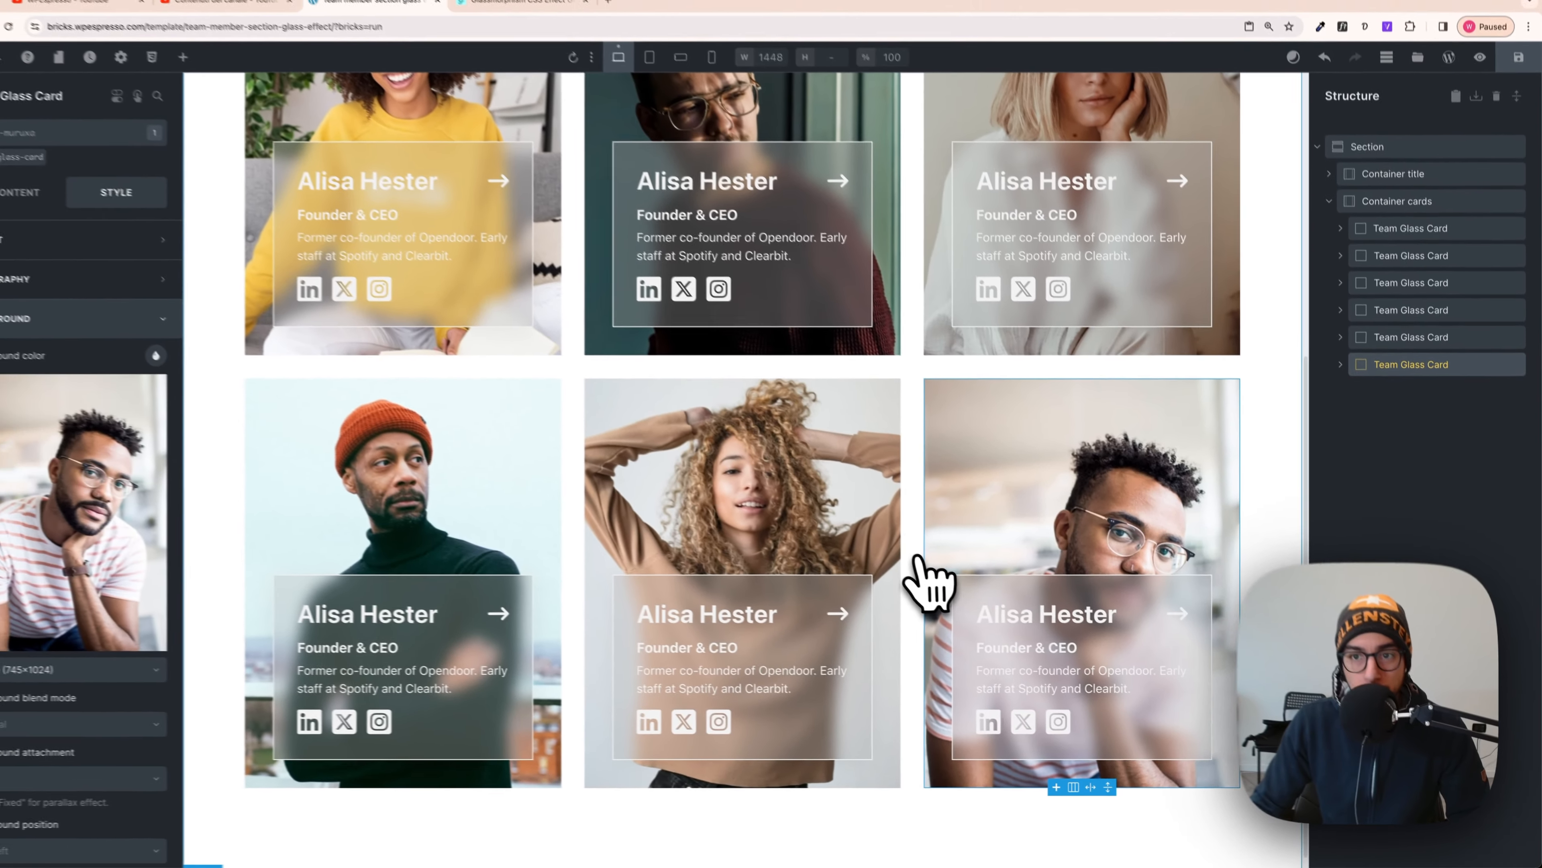
{"action": "scroll", "coordinate": [884, 473], "scroll_direction": "up", "scroll_amount": 8}
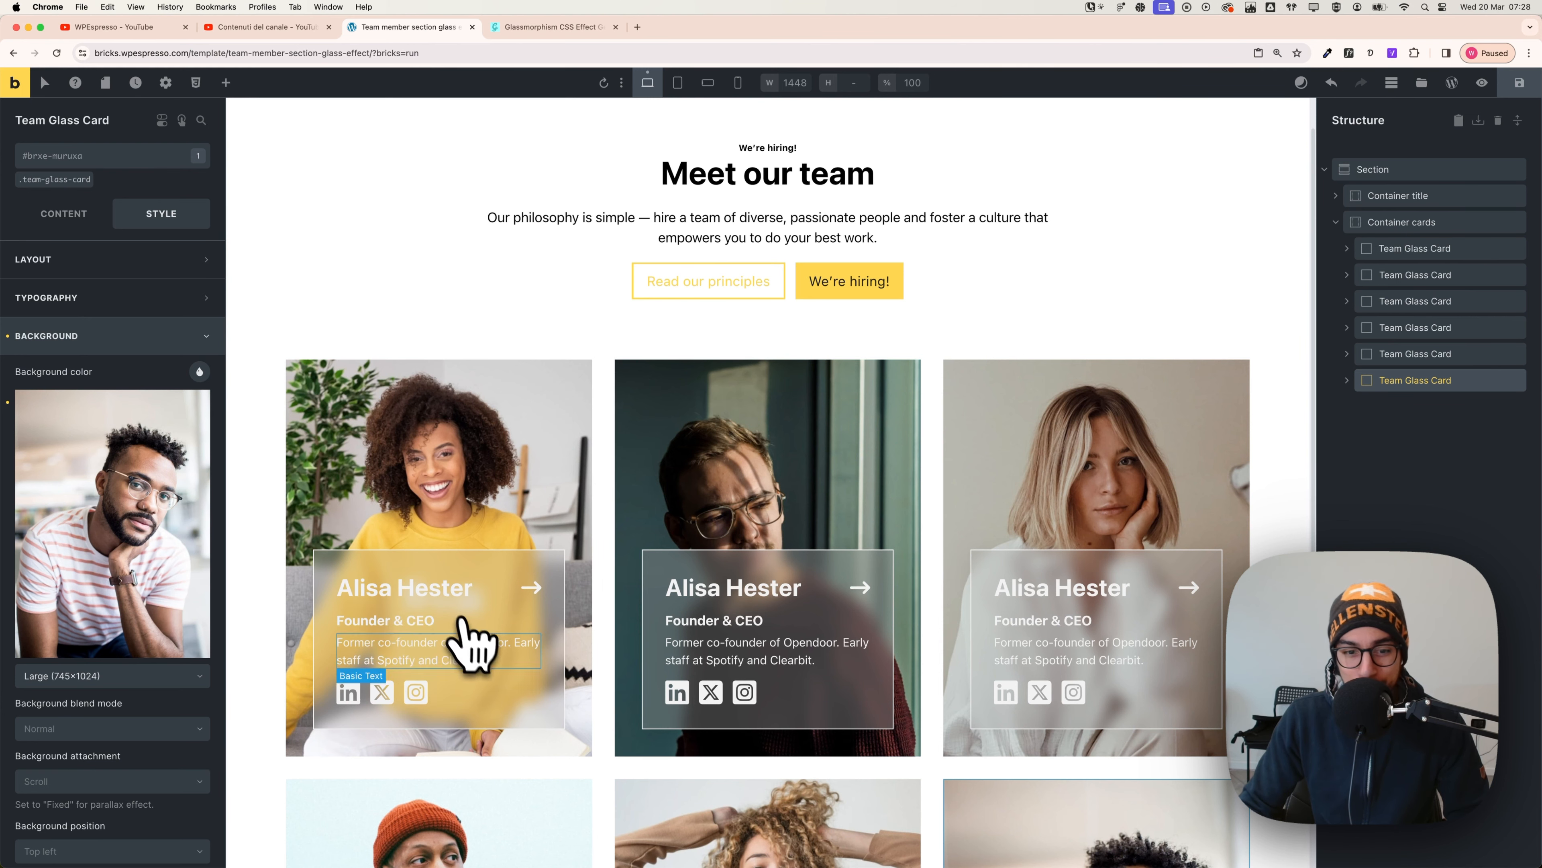
{"action": "scroll", "coordinate": [1022, 698], "scroll_direction": "down", "scroll_amount": 4}
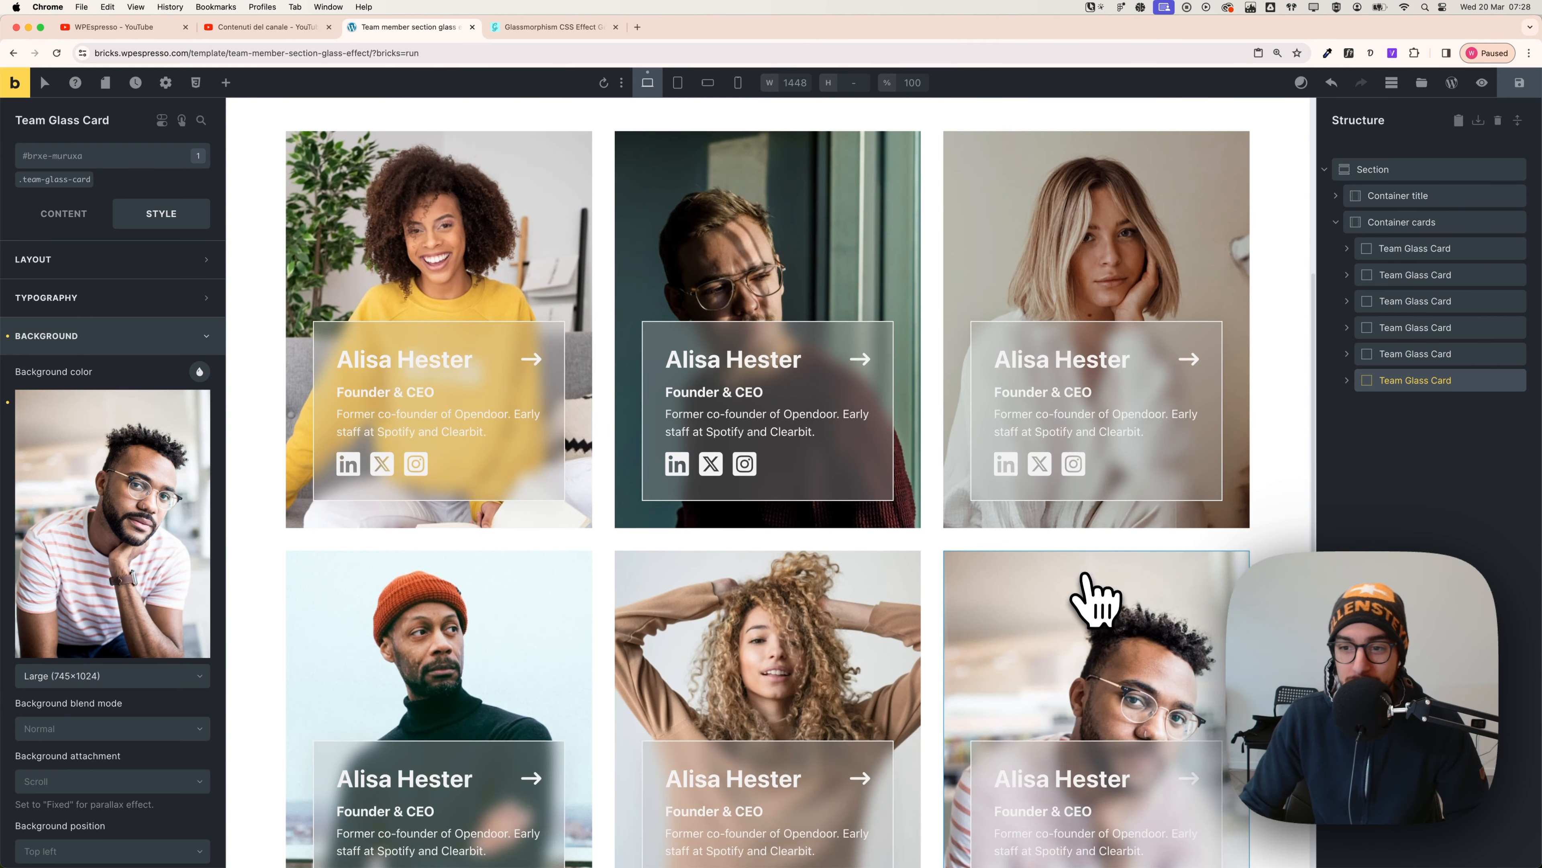
{"action": "scroll", "coordinate": [923, 613], "scroll_direction": "down", "scroll_amount": 3}
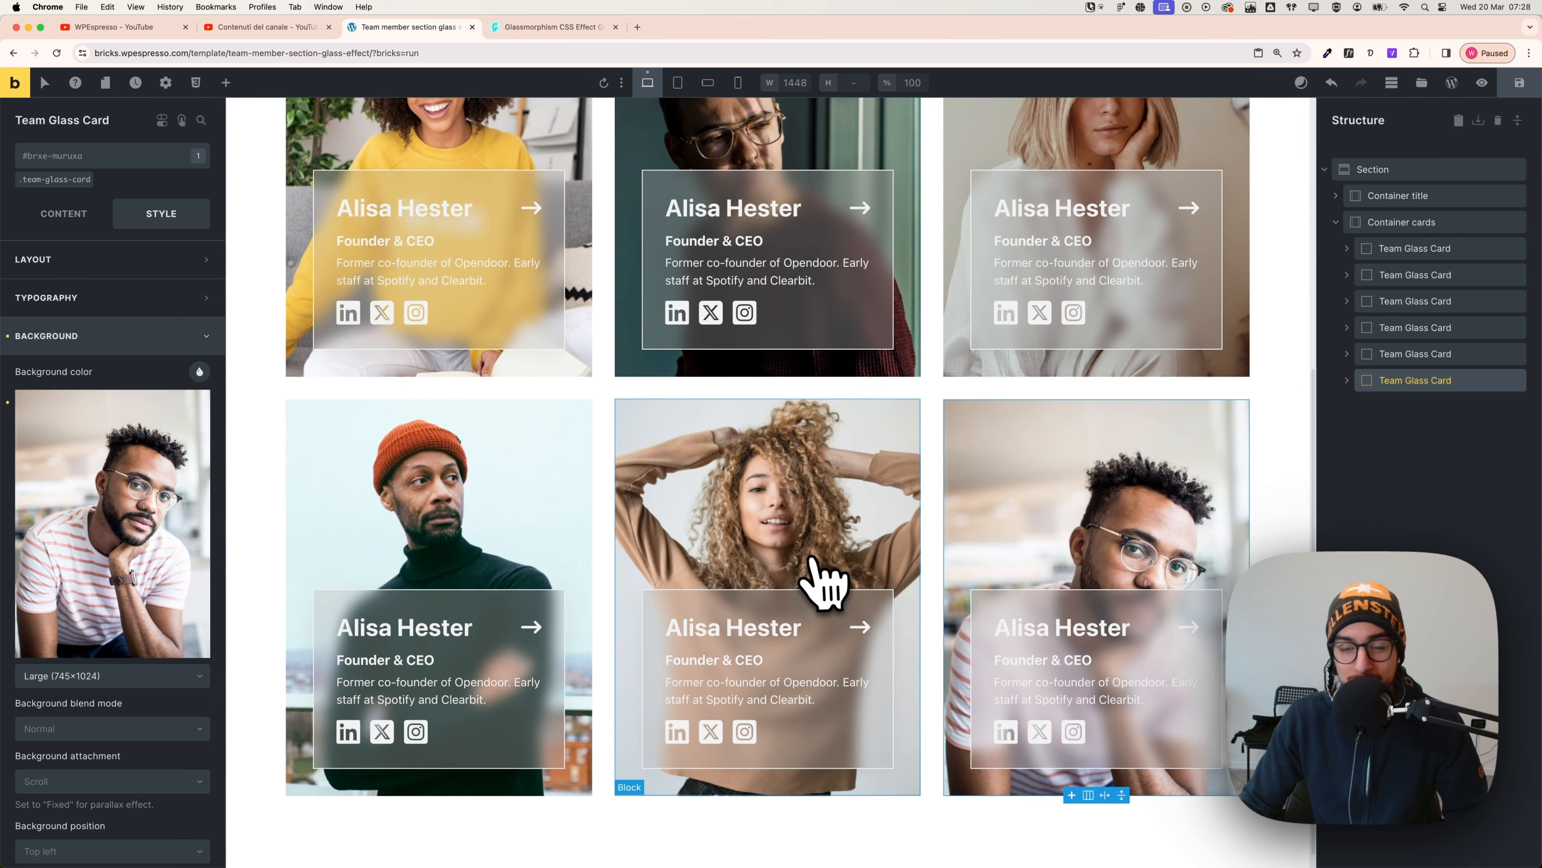
{"action": "scroll", "coordinate": [753, 577], "scroll_direction": "up", "scroll_amount": 4}
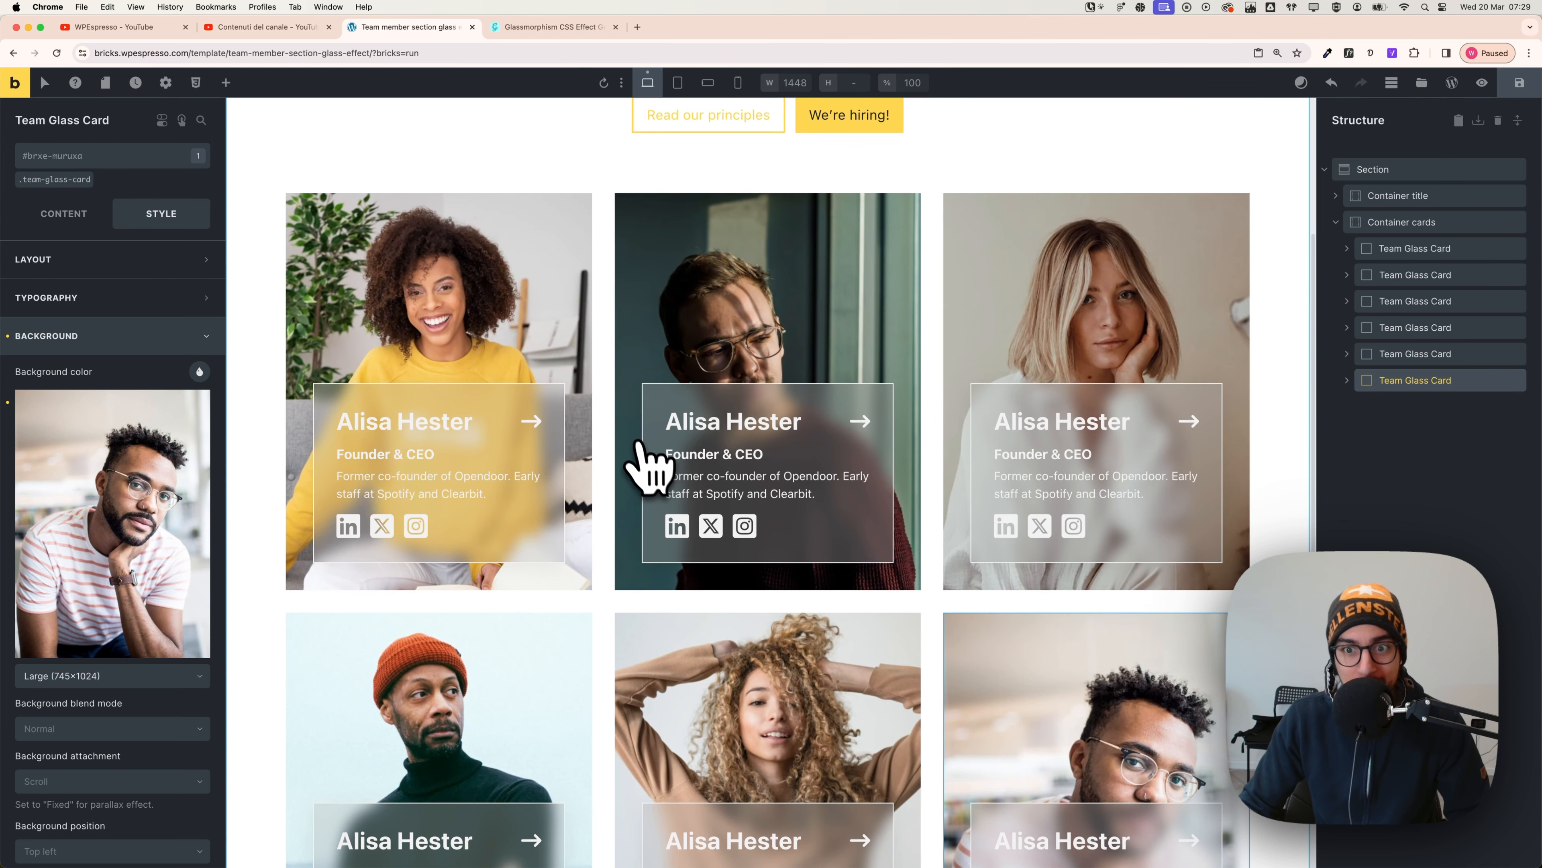
{"action": "key", "text": "super+Tab"}
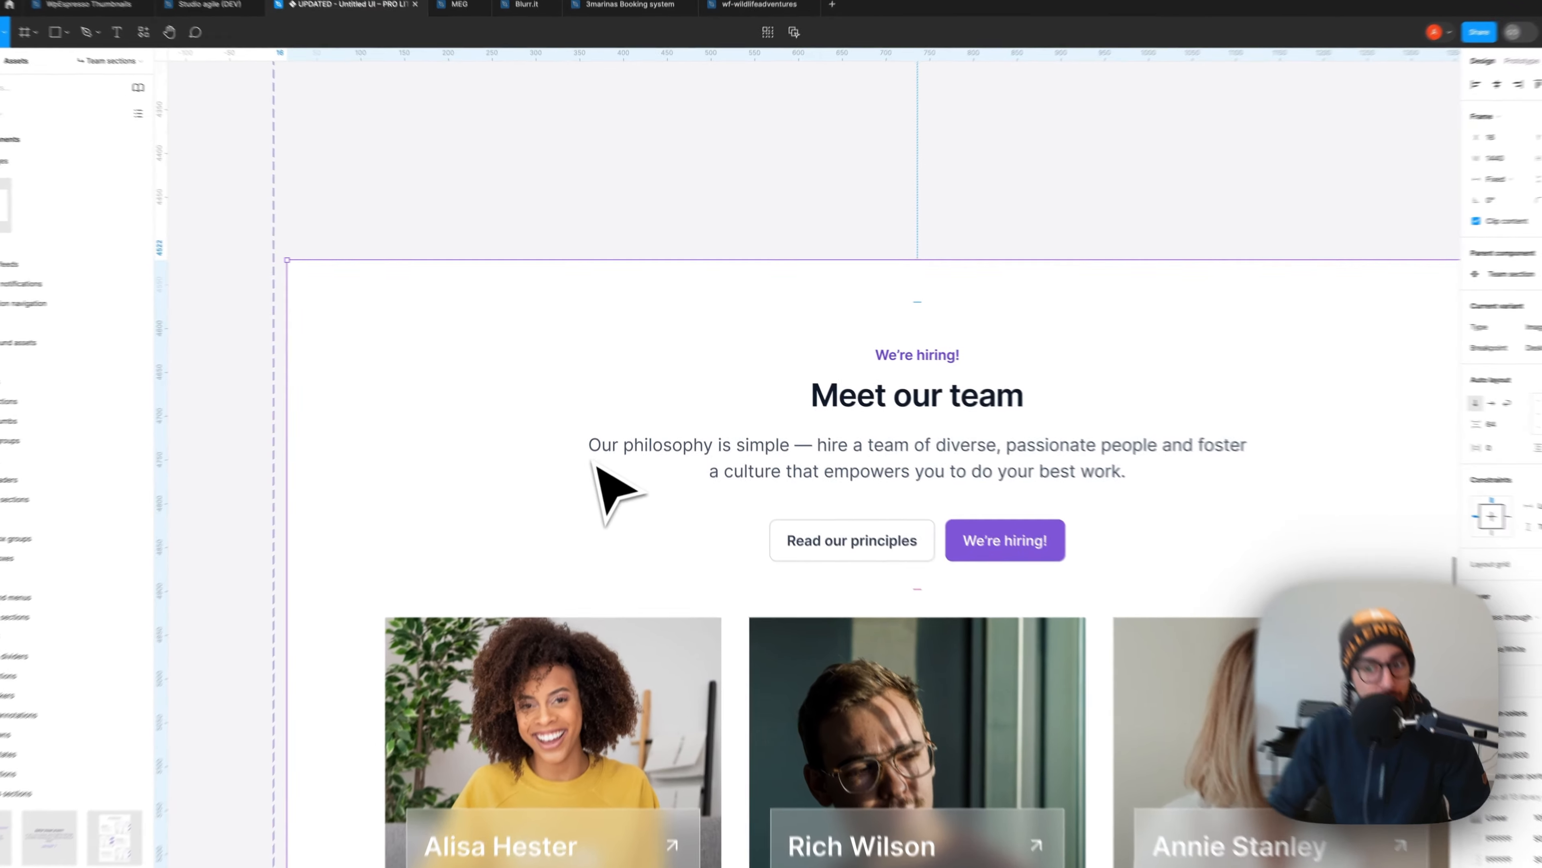
{"action": "scroll", "coordinate": [523, 455], "scroll_direction": "down", "scroll_amount": 5}
{"action": "scroll", "coordinate": [486, 474], "scroll_direction": "down", "scroll_amount": 2}
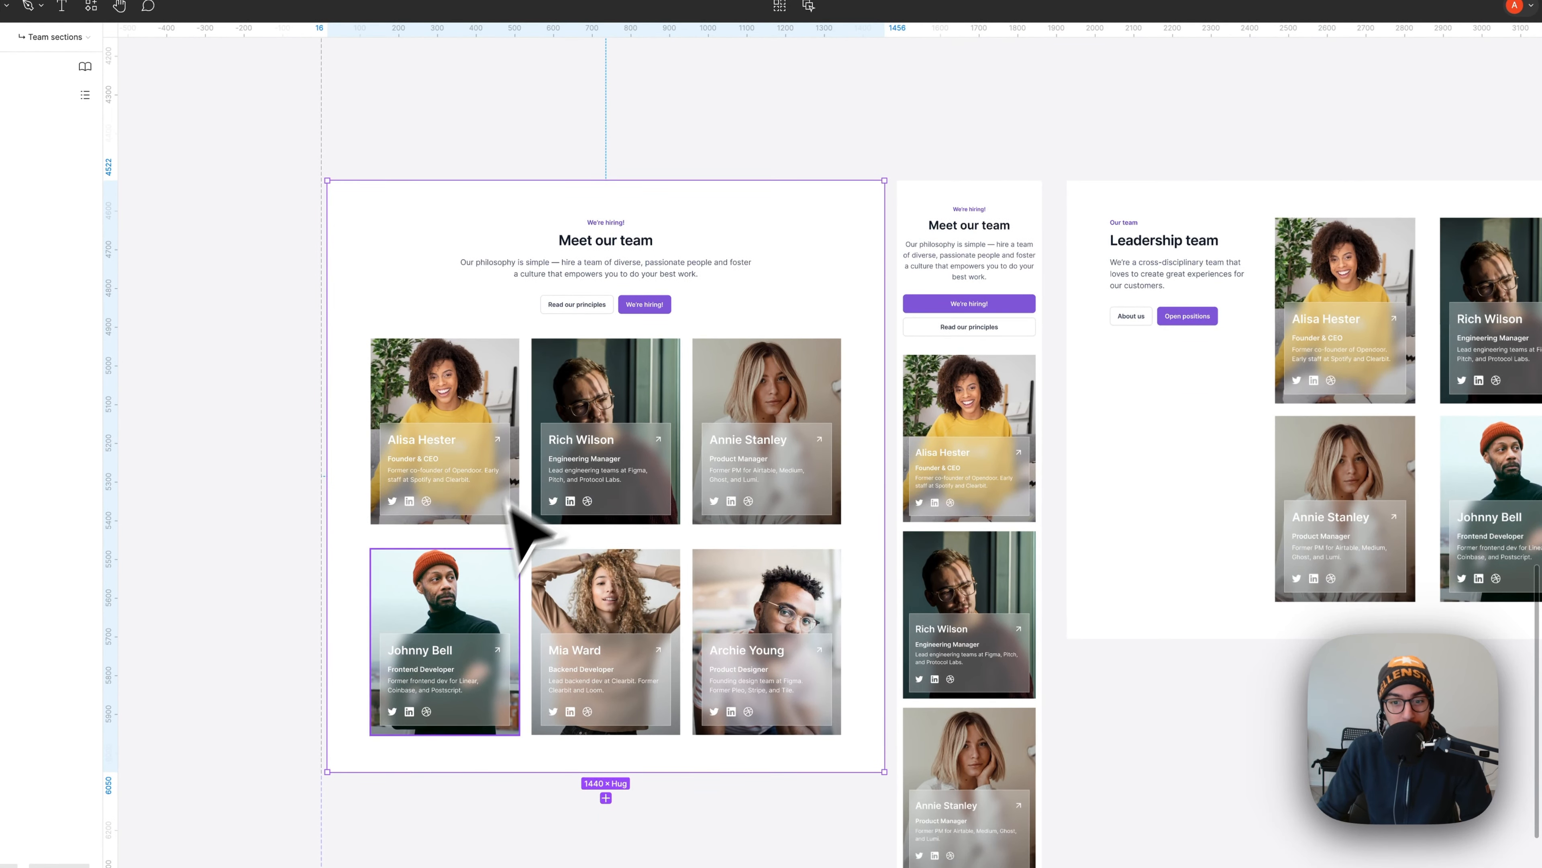
{"action": "scroll", "coordinate": [510, 517], "scroll_direction": "up", "scroll_amount": 5}
{"action": "scroll", "coordinate": [888, 602], "scroll_direction": "up", "scroll_amount": 6}
{"action": "key", "text": "super+Tab"}
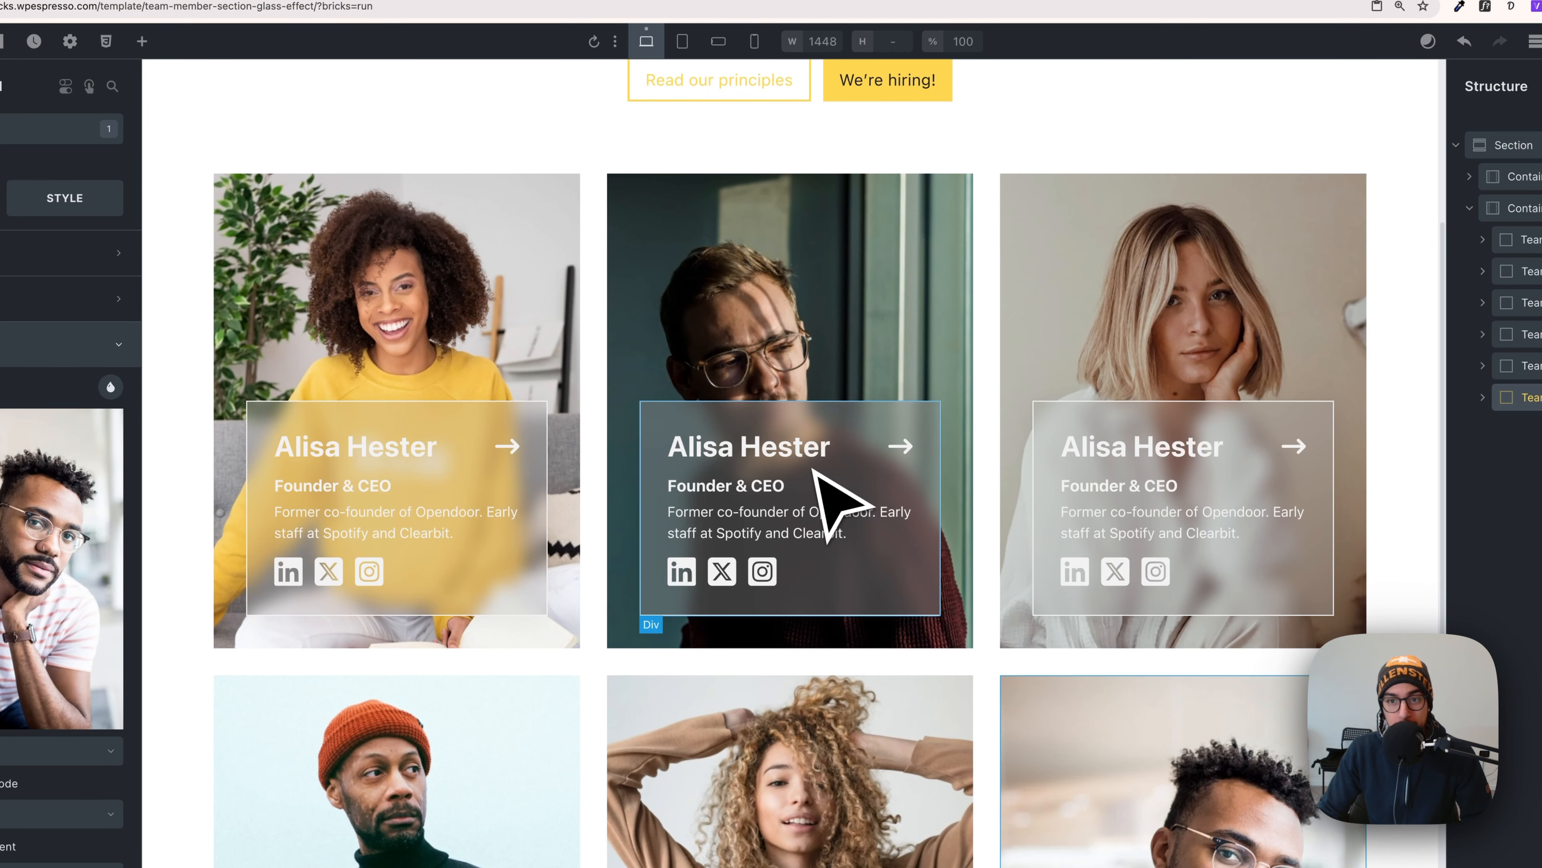
{"action": "scroll", "coordinate": [947, 283], "scroll_direction": "up", "scroll_amount": 5}
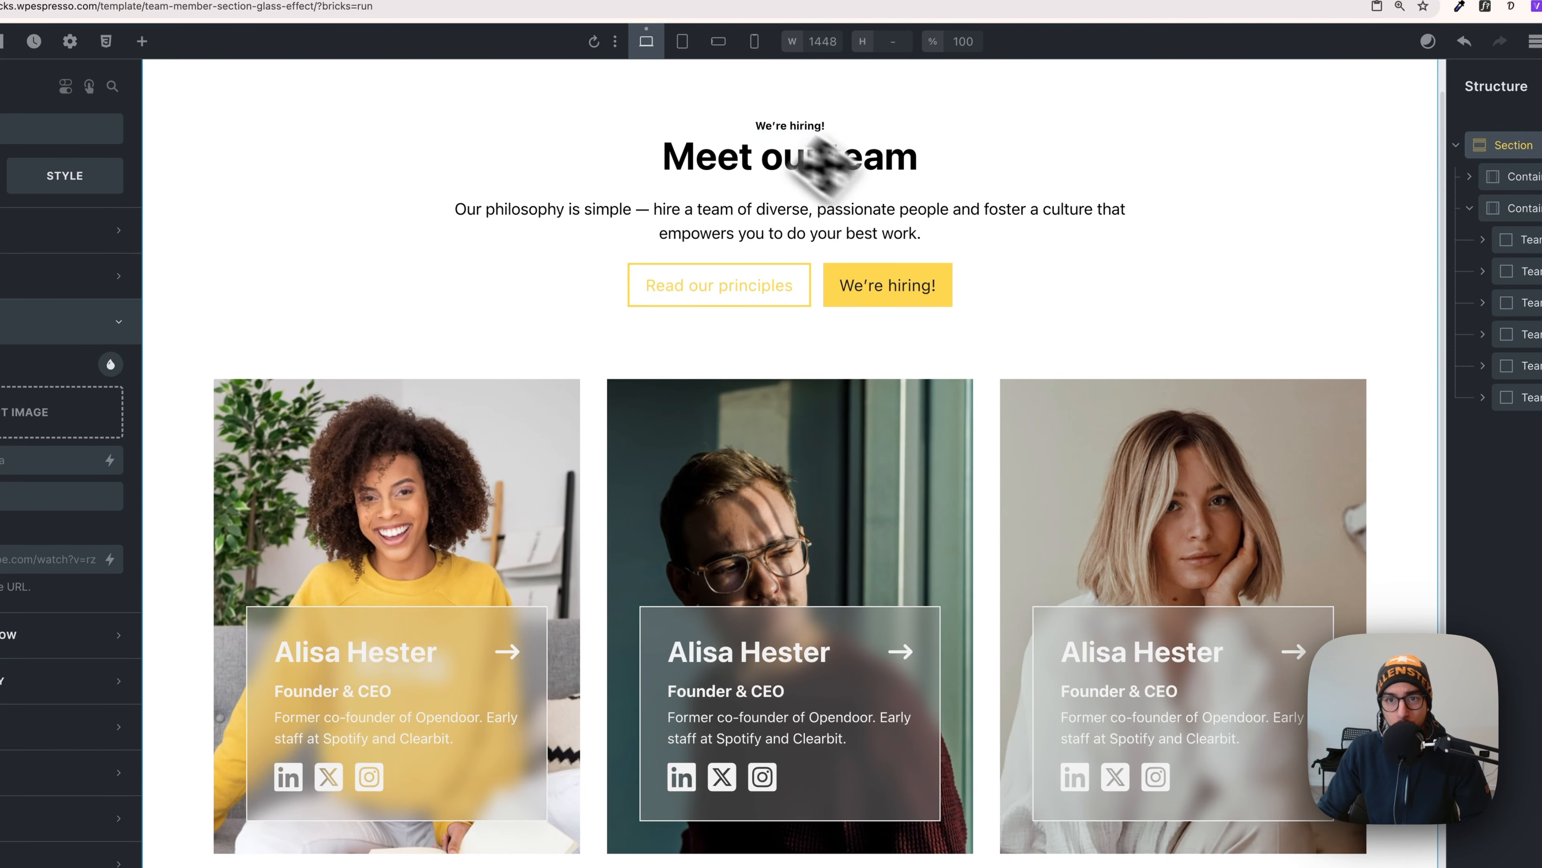
{"action": "left_click", "coordinate": [682, 43]}
{"action": "left_click", "coordinate": [747, 54]}
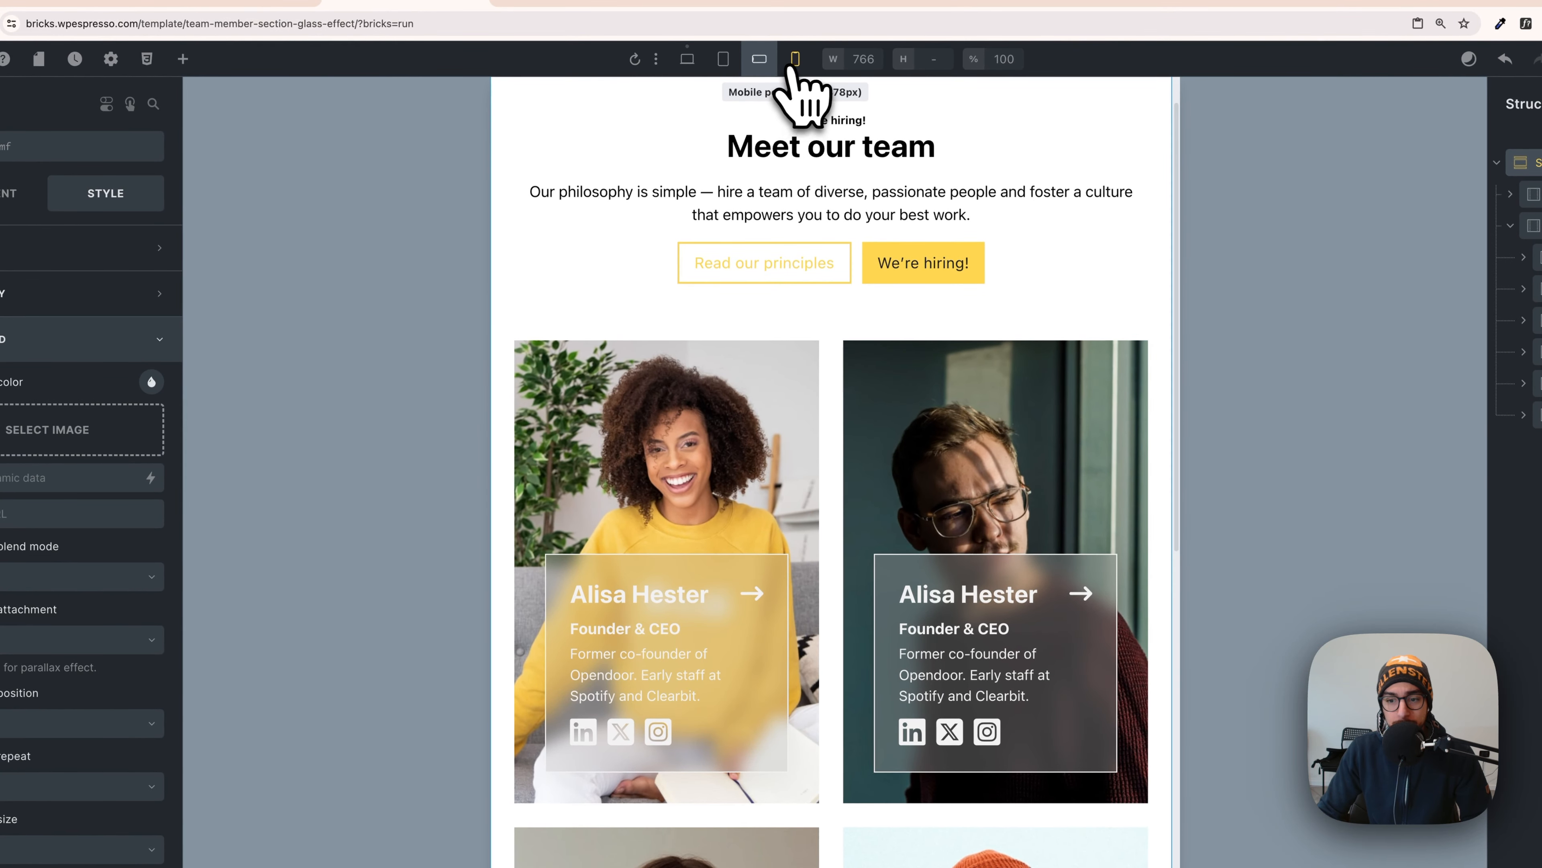
{"action": "left_click", "coordinate": [793, 59]}
{"action": "scroll", "coordinate": [711, 340], "scroll_direction": "down", "scroll_amount": 5}
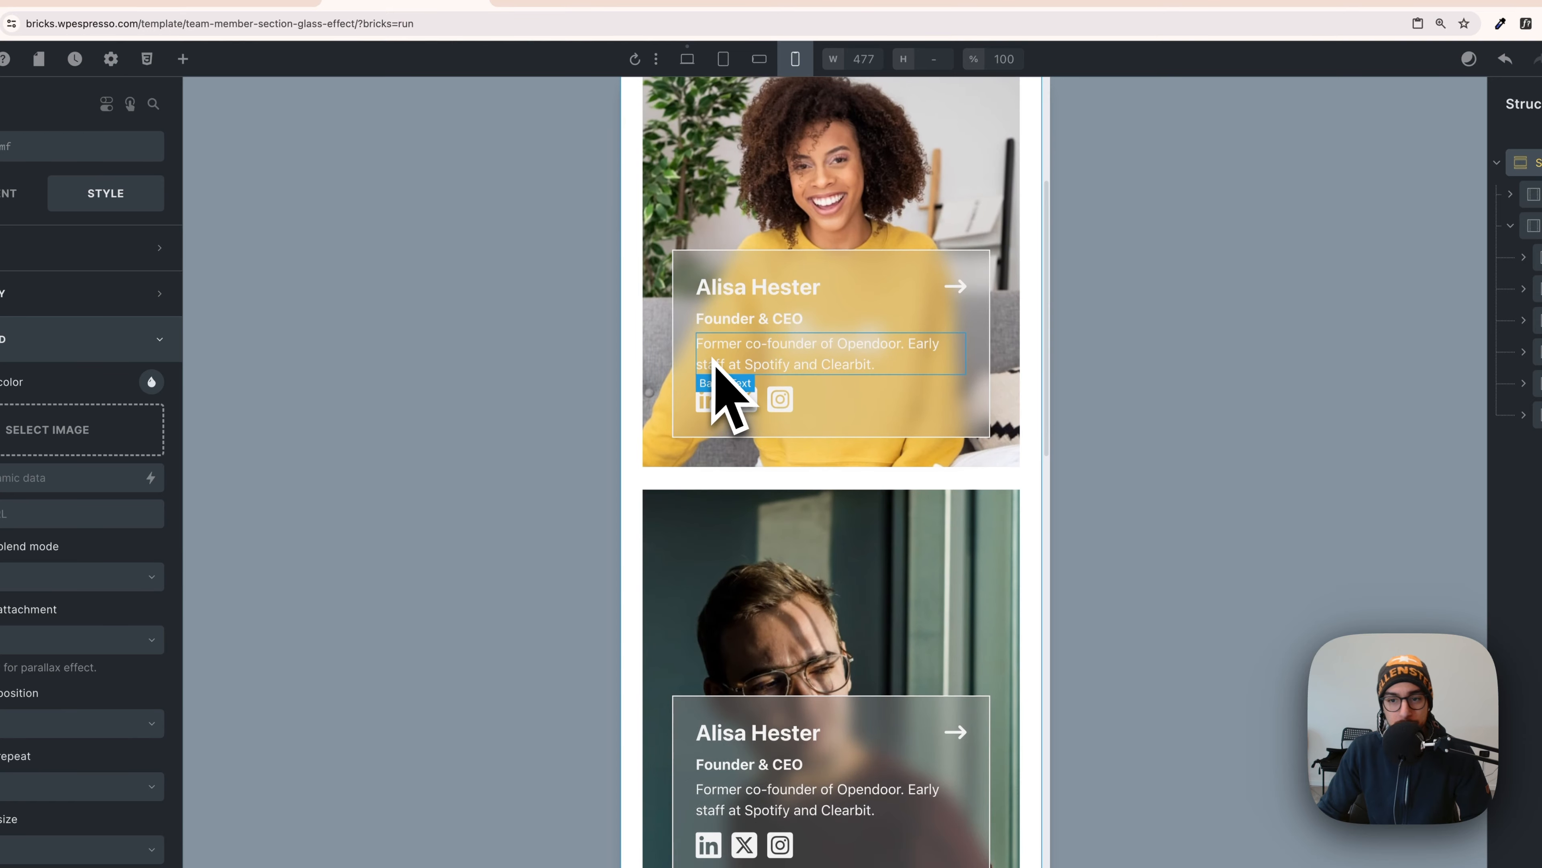
{"action": "scroll", "coordinate": [715, 371], "scroll_direction": "down", "scroll_amount": 10}
{"action": "scroll", "coordinate": [753, 437], "scroll_direction": "up", "scroll_amount": 15}
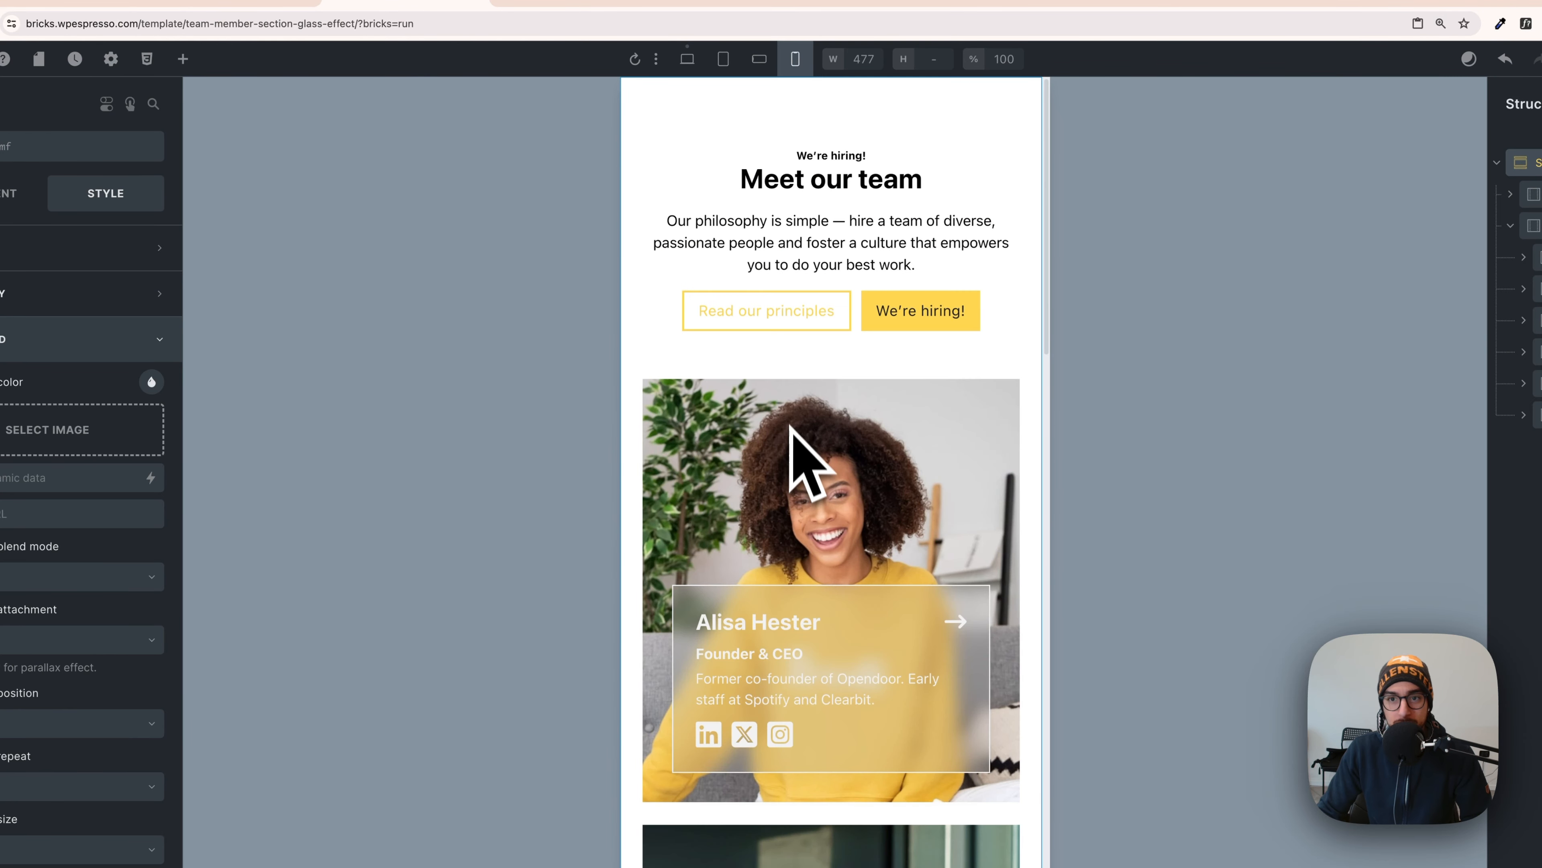
{"action": "left_click", "coordinate": [687, 59]}
{"action": "left_click", "coordinate": [568, 544]}
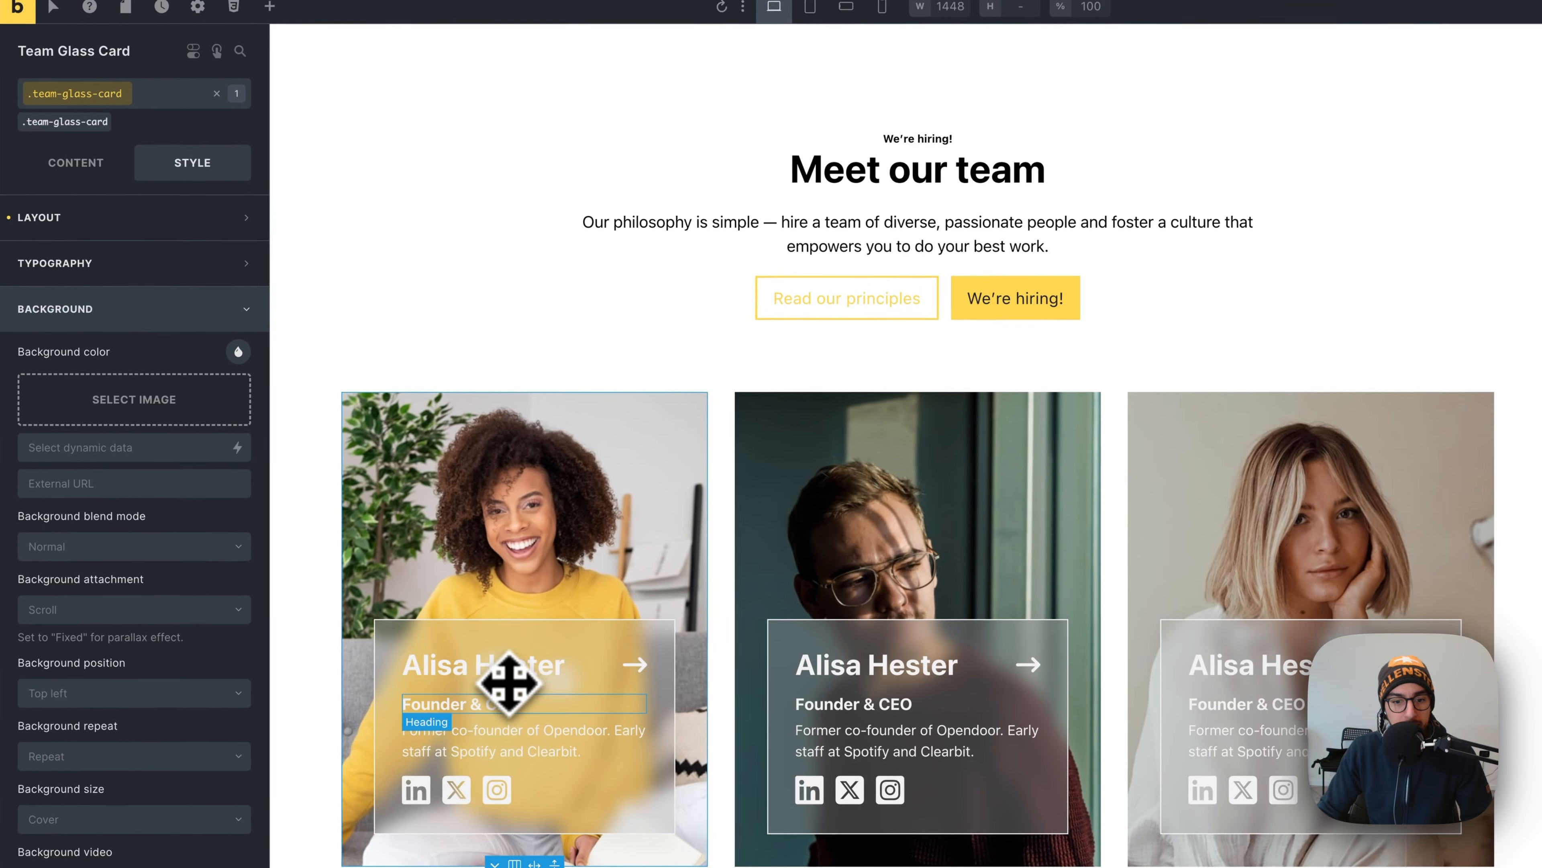
{"action": "left_click", "coordinate": [540, 675]}
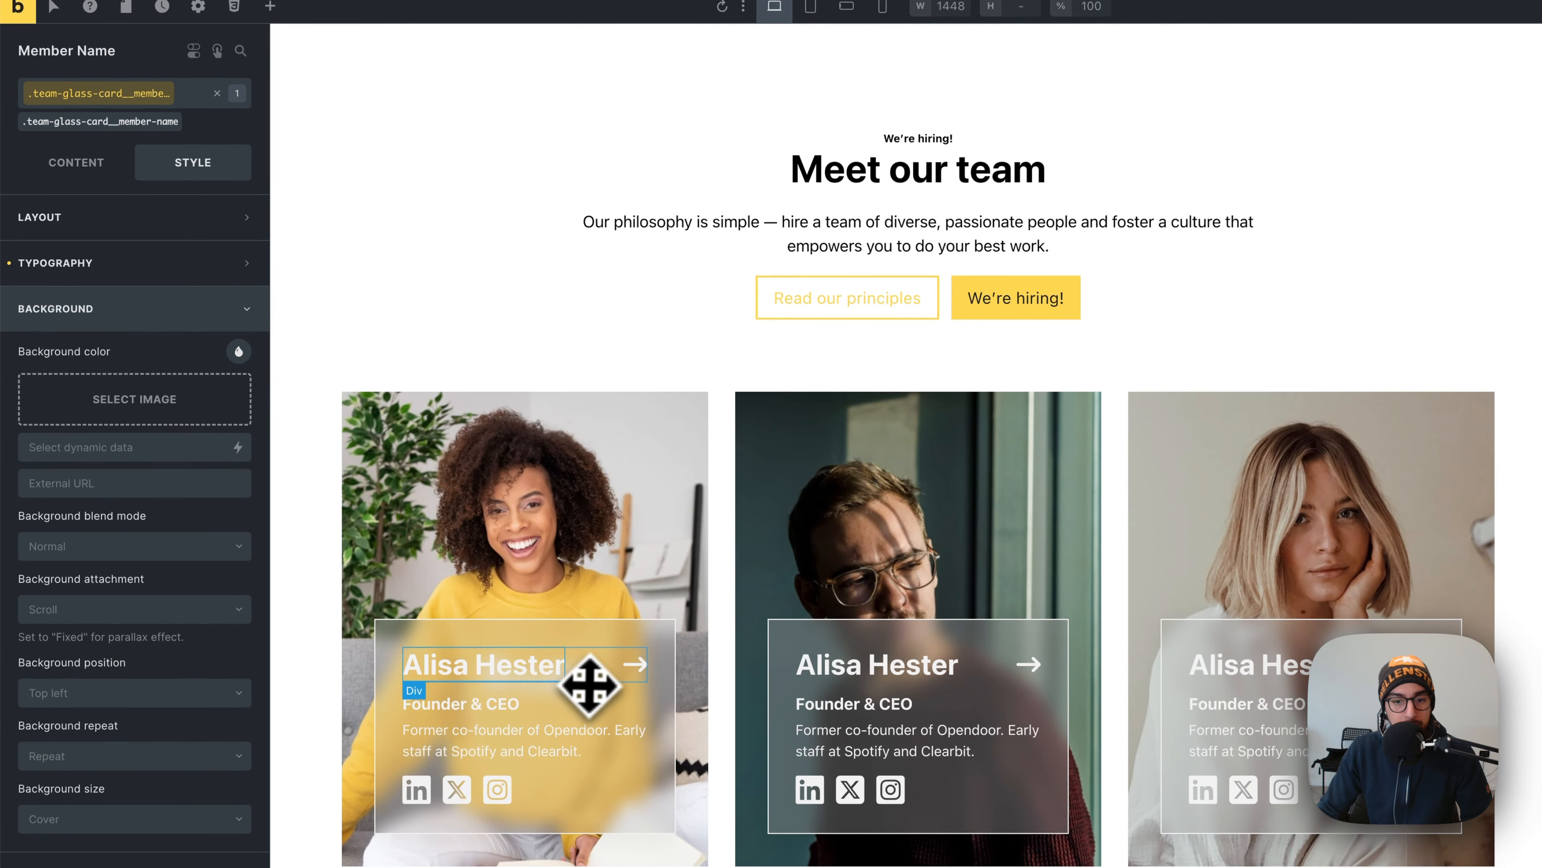
{"action": "left_click", "coordinate": [76, 162]}
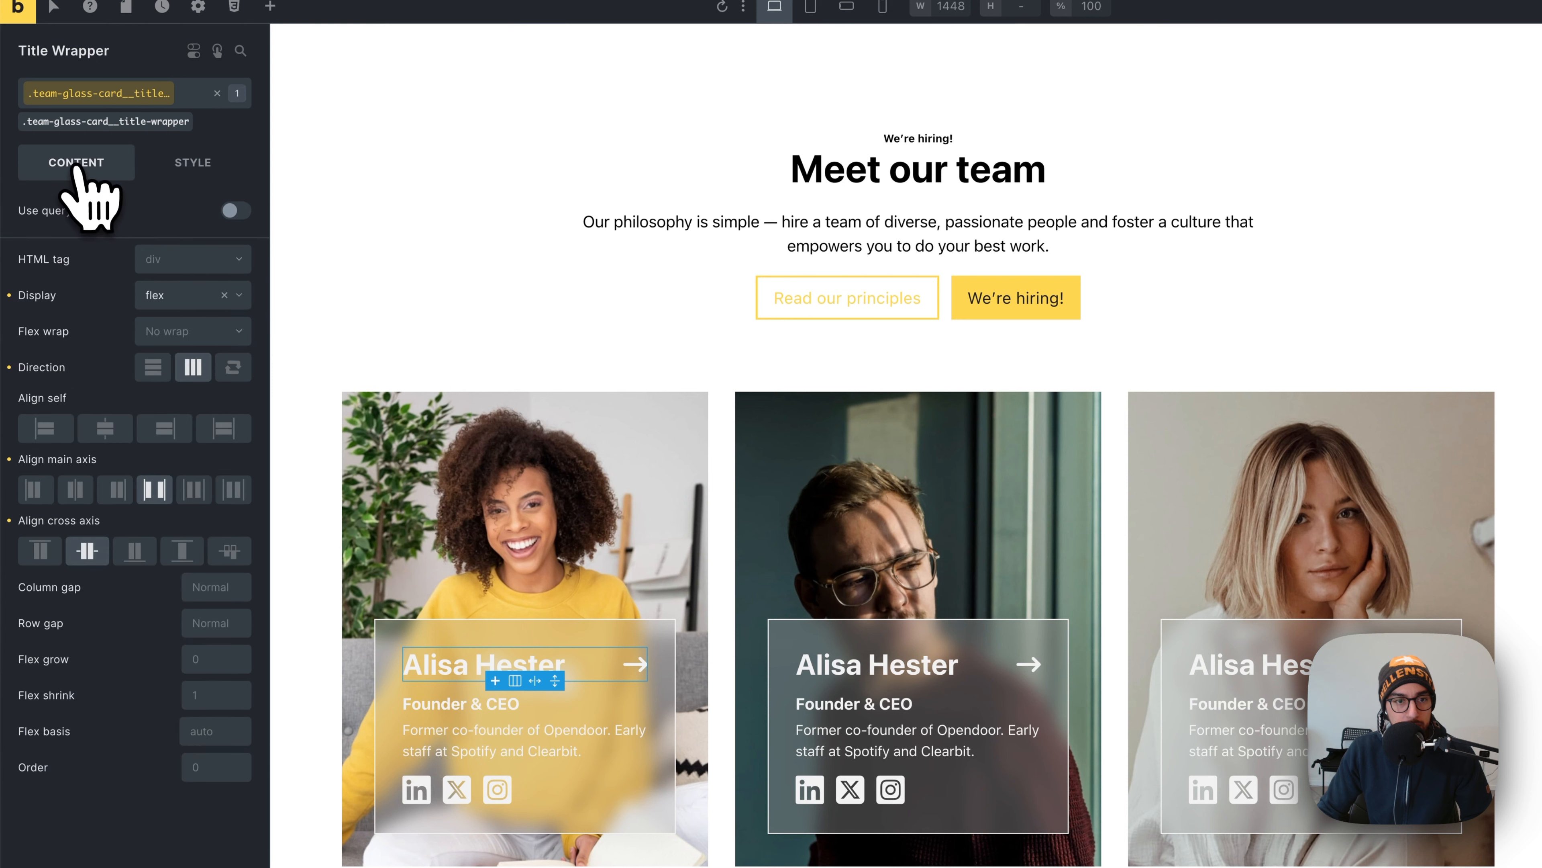
{"action": "left_click", "coordinate": [176, 260]}
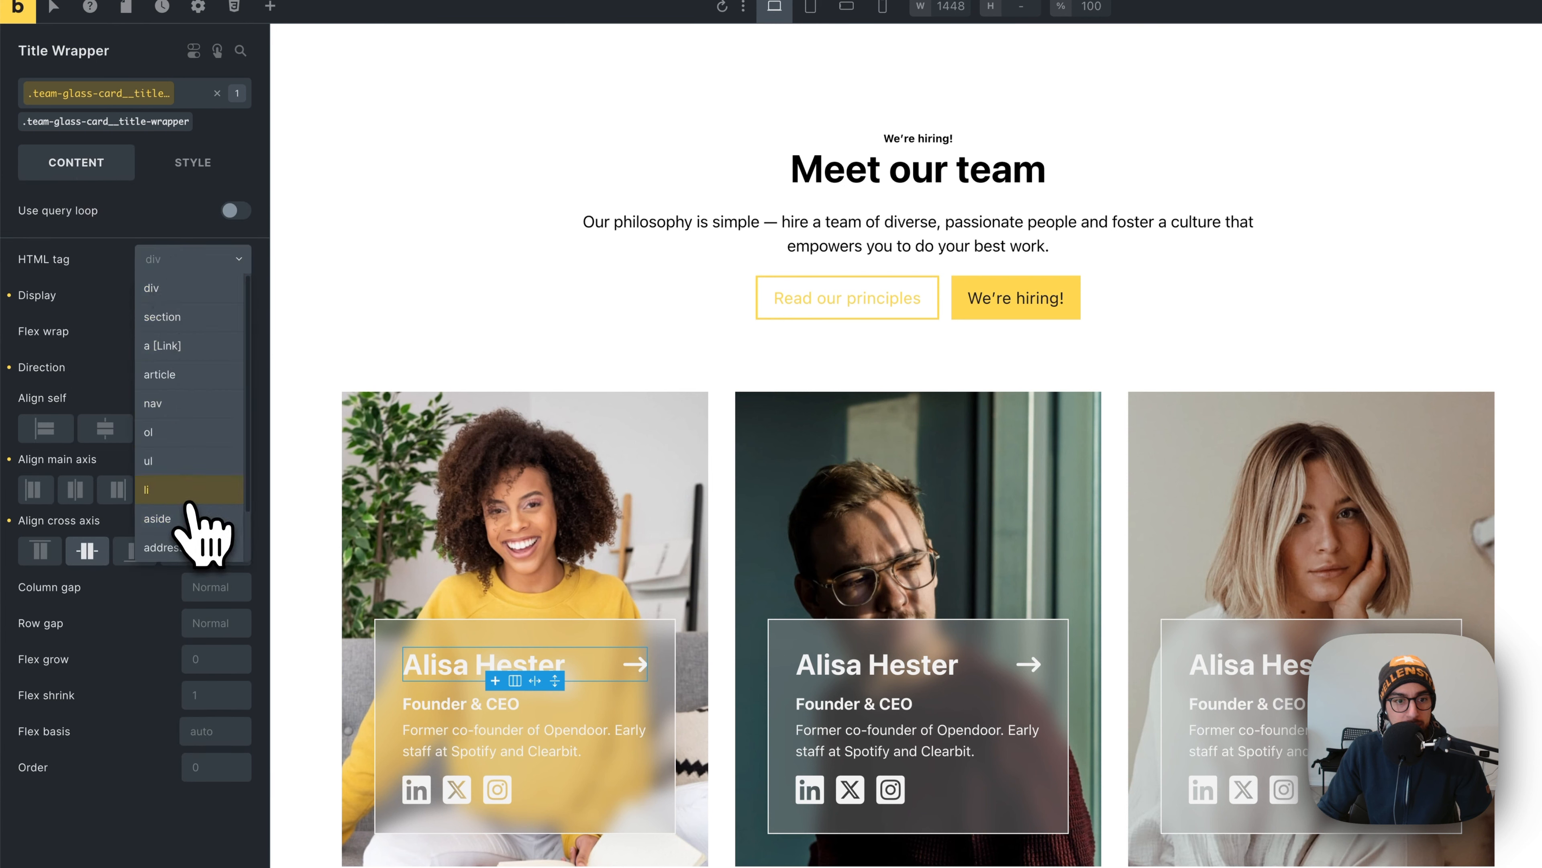
{"action": "left_click", "coordinate": [202, 344]}
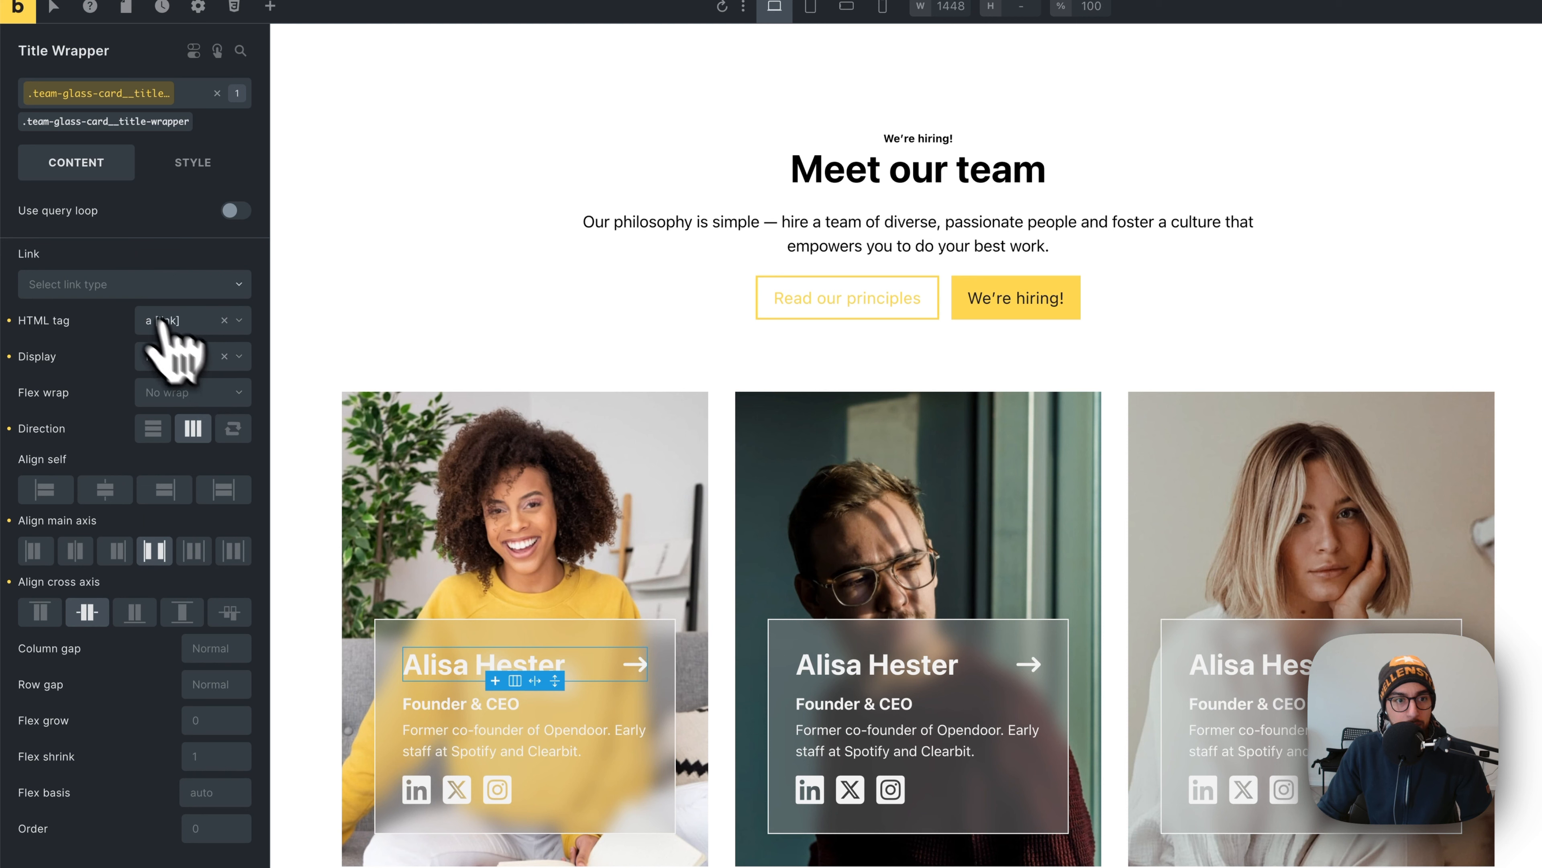
{"action": "left_click", "coordinate": [60, 284]}
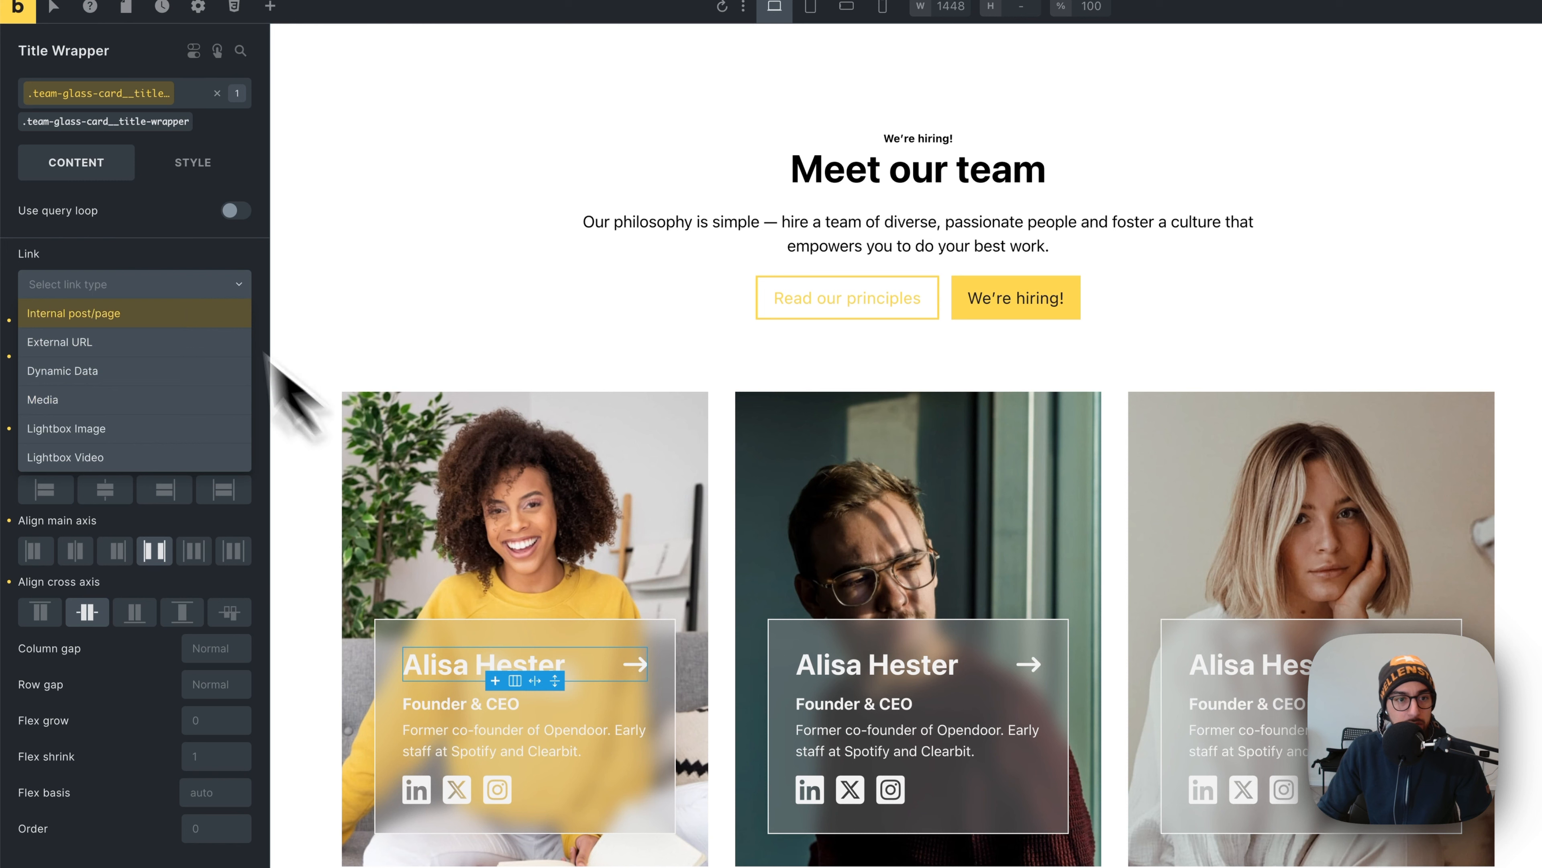
{"action": "left_click", "coordinate": [143, 283]}
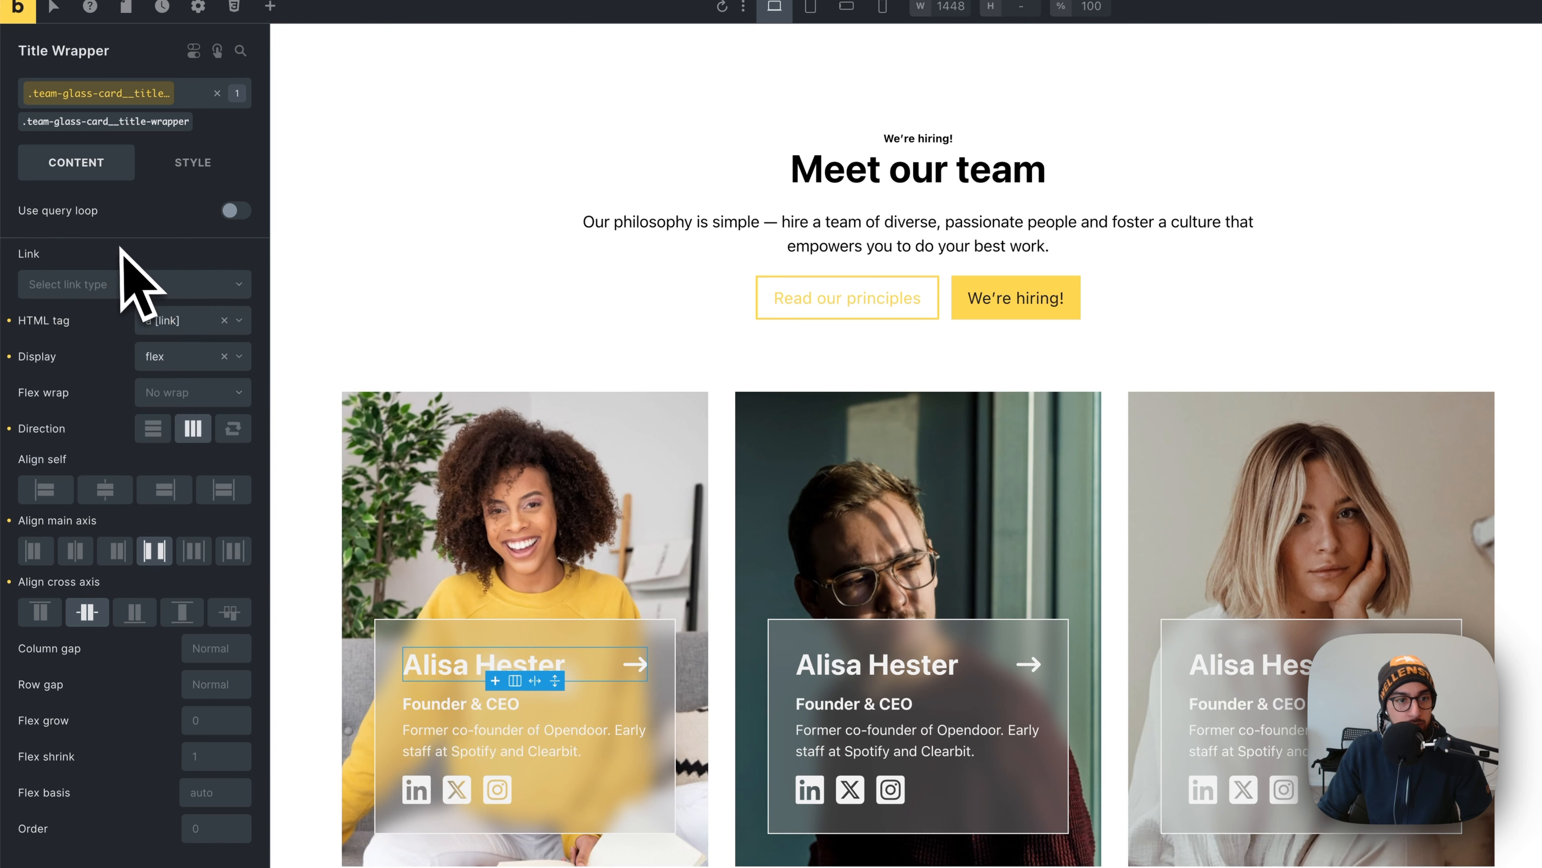
{"action": "left_click", "coordinate": [9, 320]}
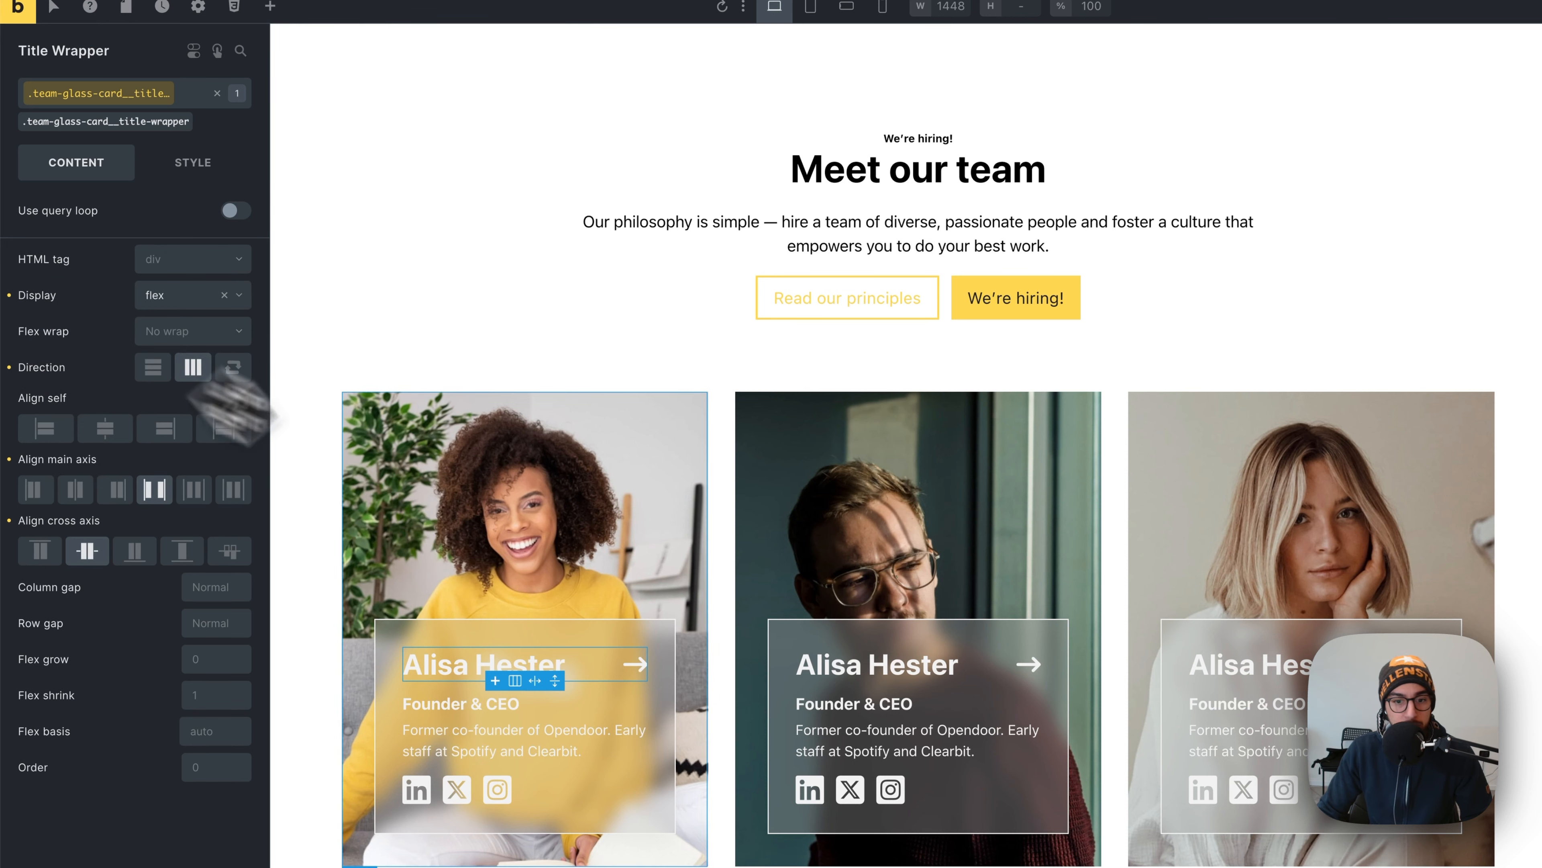
{"action": "left_click", "coordinate": [663, 375]}
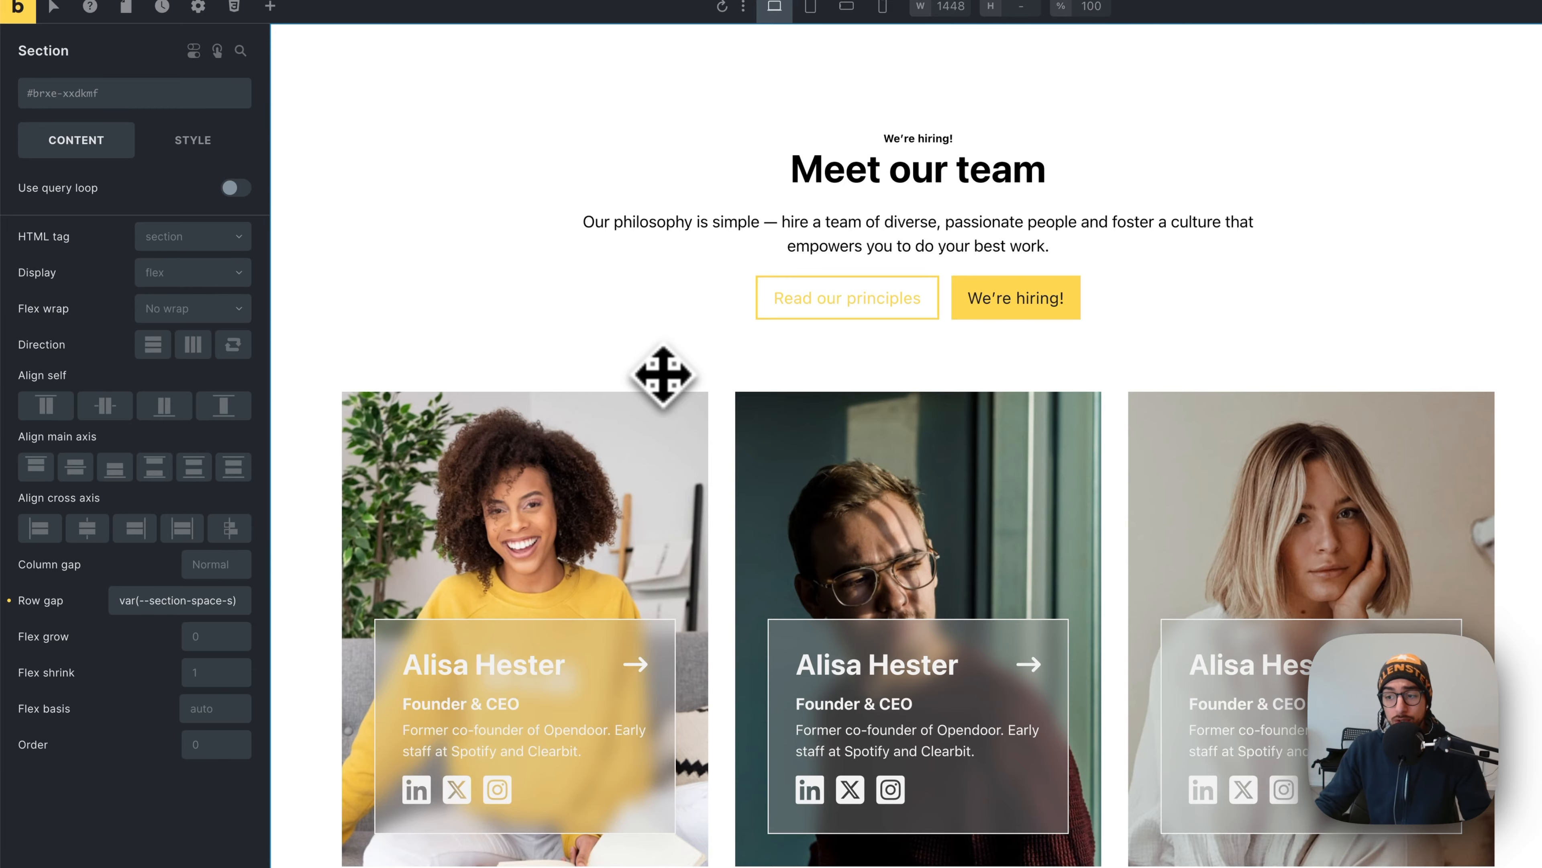